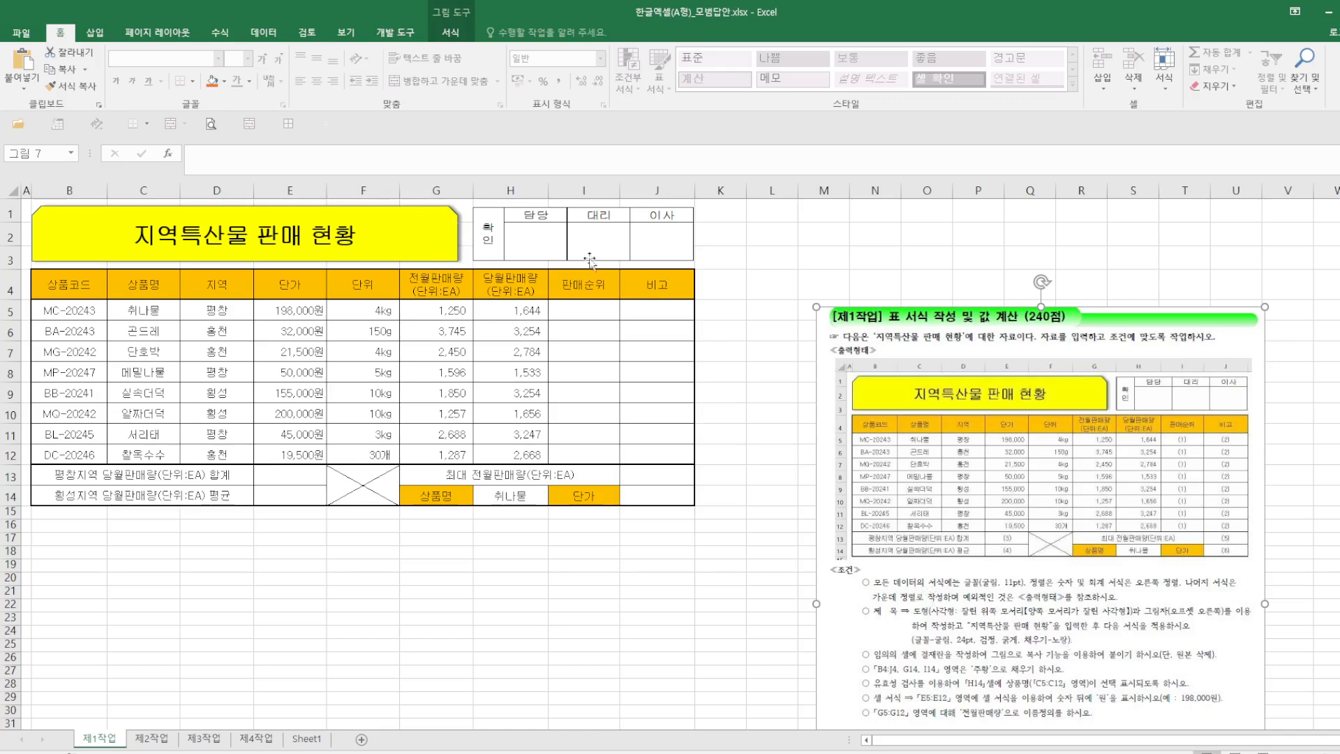
Step: Move the instruction picture further down the sheet and enter the labels 확인, 담당, 대리 and 이사 across O6:R6
left_click_drag(997, 418, 970, 612)
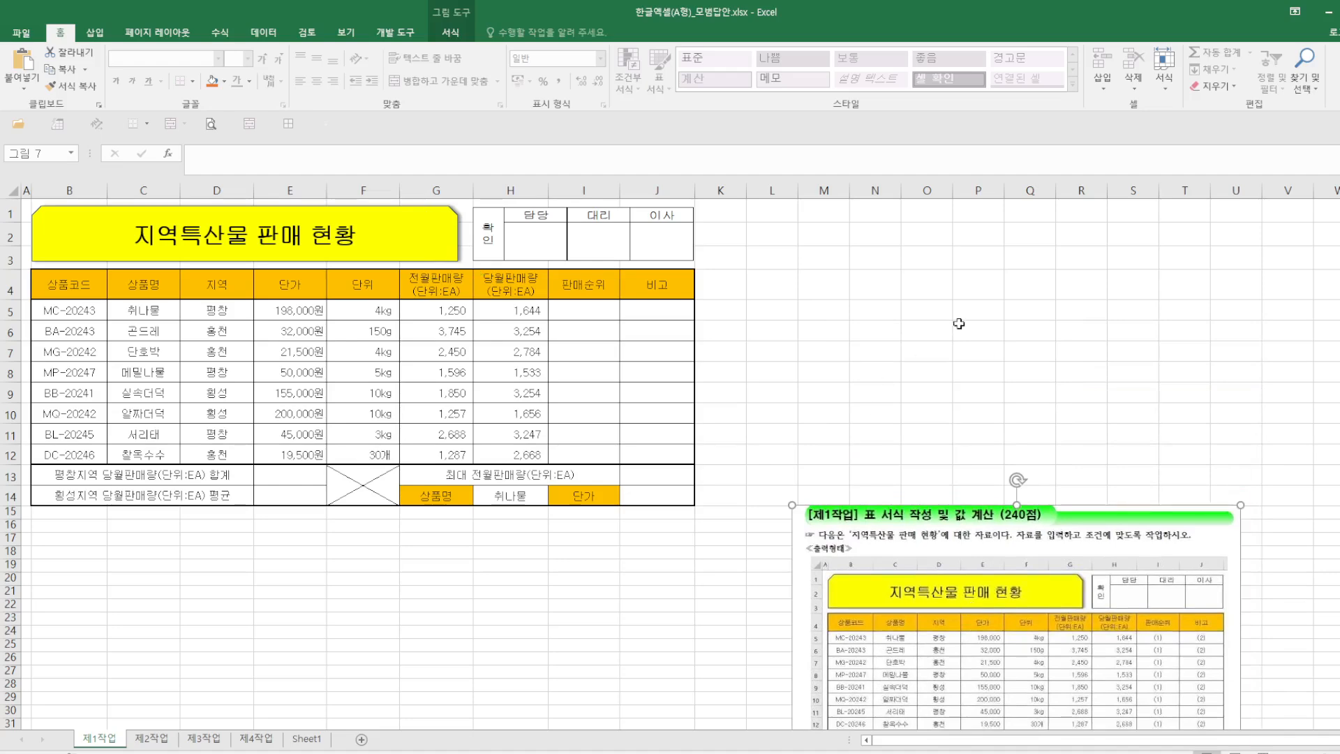
left_click(921, 330)
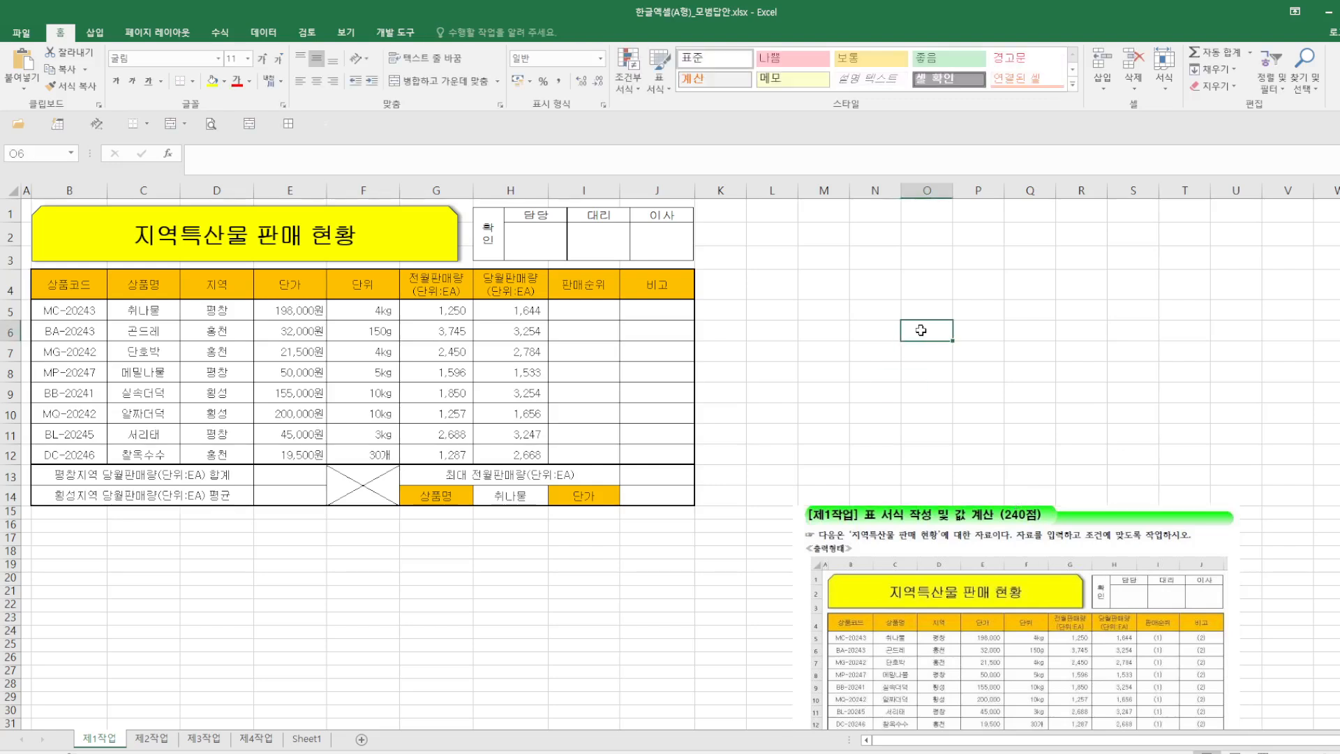
type("gh")
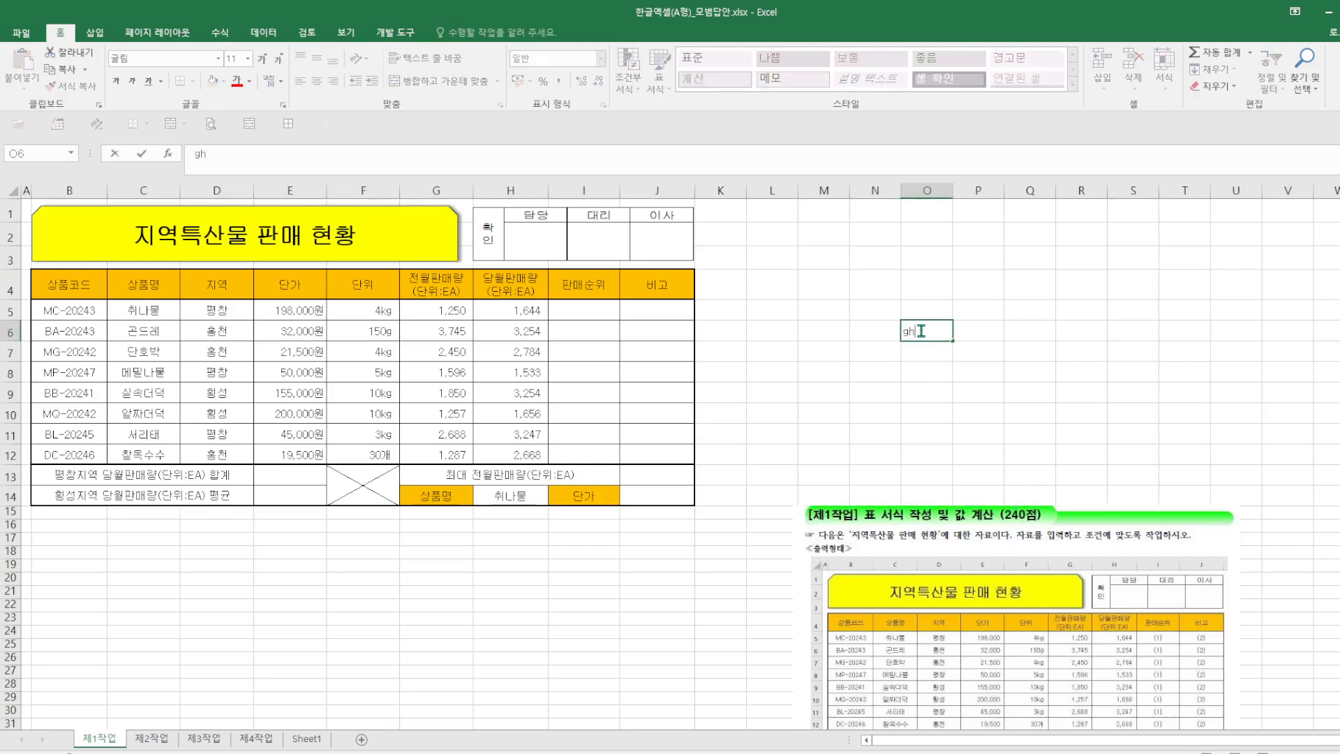
type("k확ㅇ")
key("Tab")
type("담당")
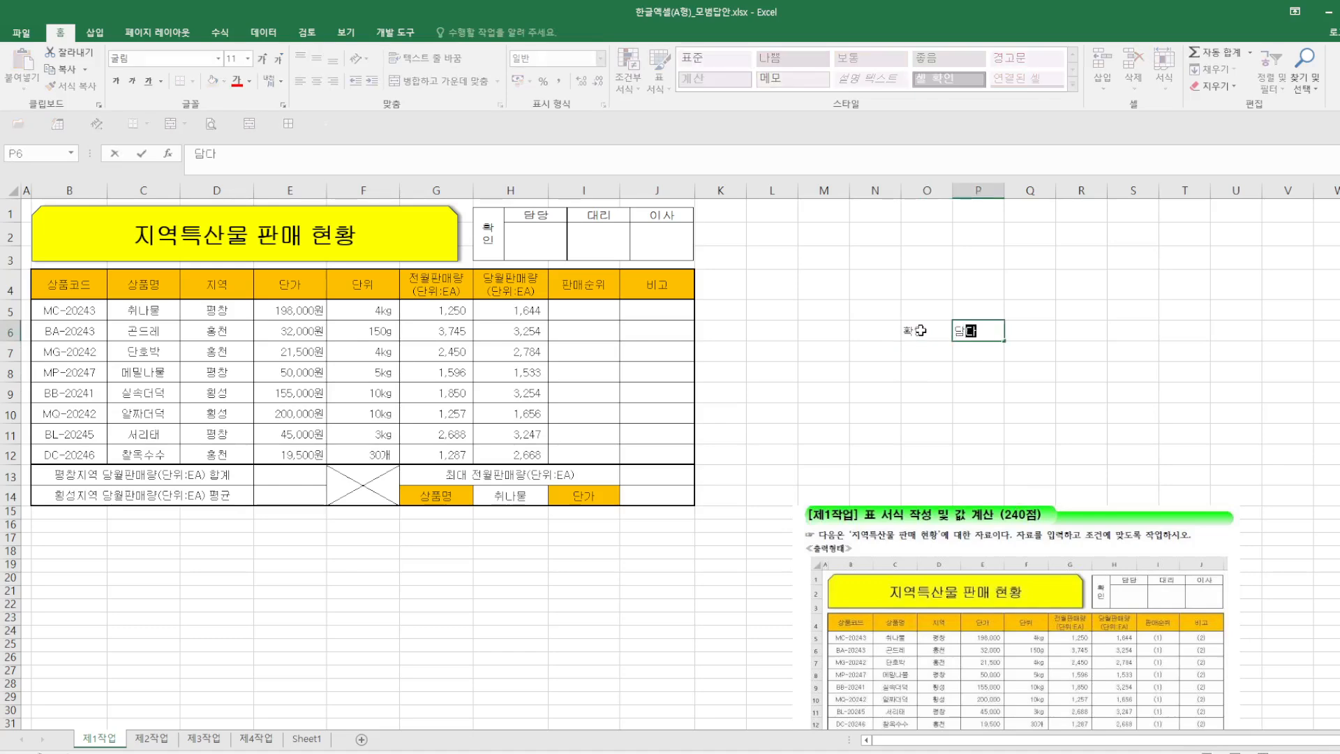
key("Tab")
type("대리")
key("Tab")
type("이사")
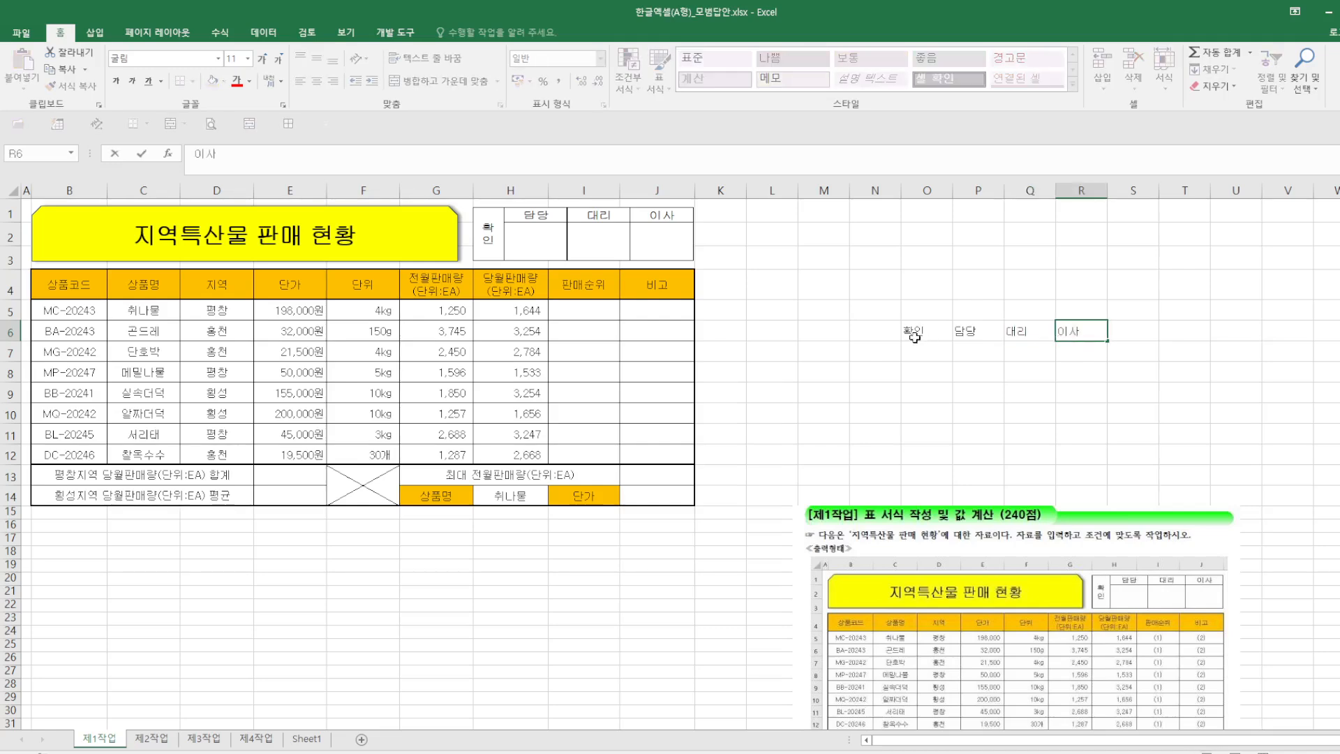
Step: Move the four approval labels from O6:R6 to the row starting at C25
left_click_drag(915, 330, 1097, 332)
right_click(1097, 332)
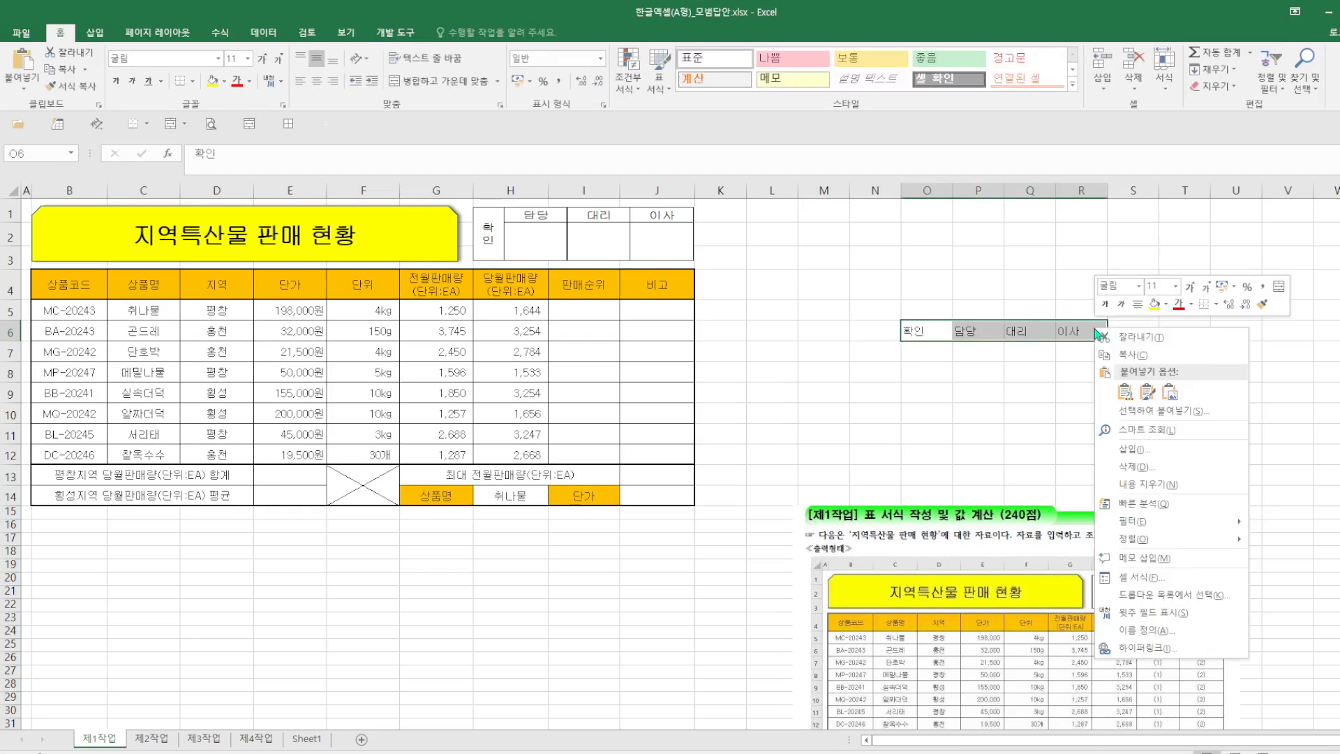
left_click(1118, 354)
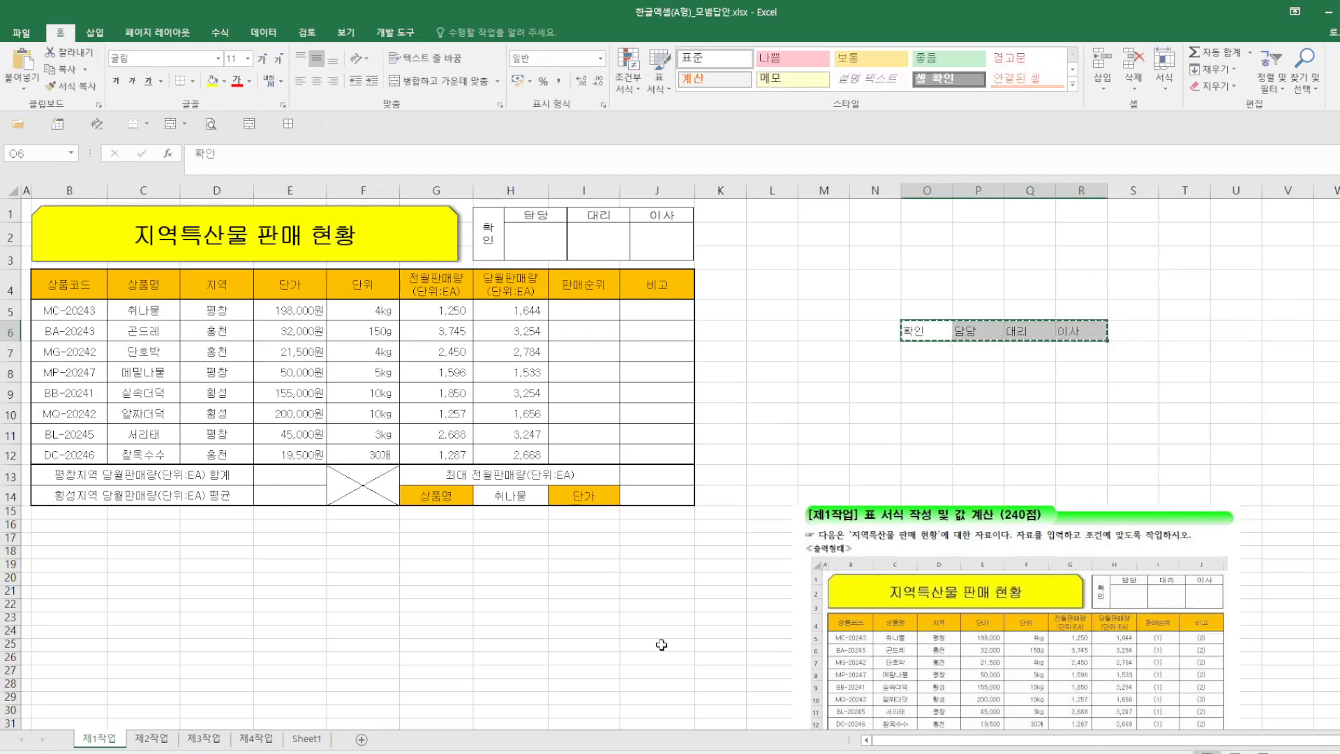
scroll(653, 644, "down", 3)
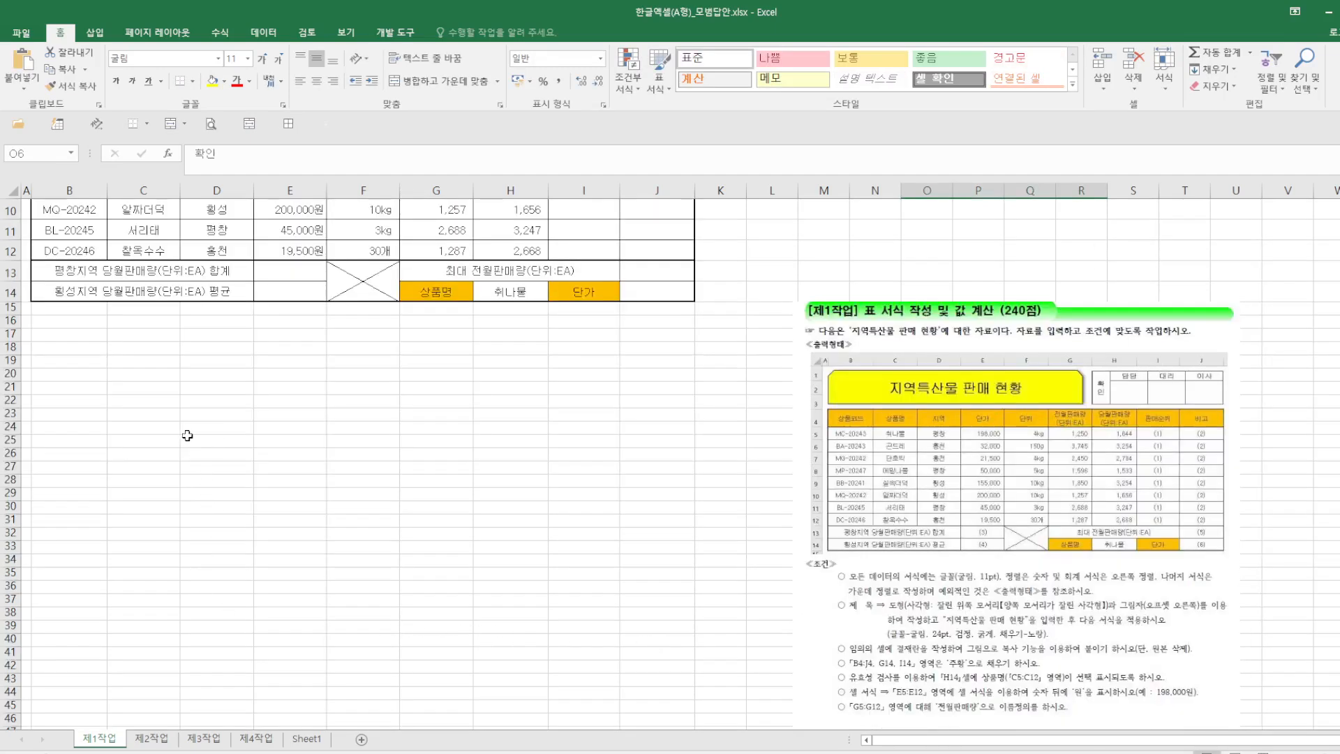
left_click(157, 445)
right_click(157, 448)
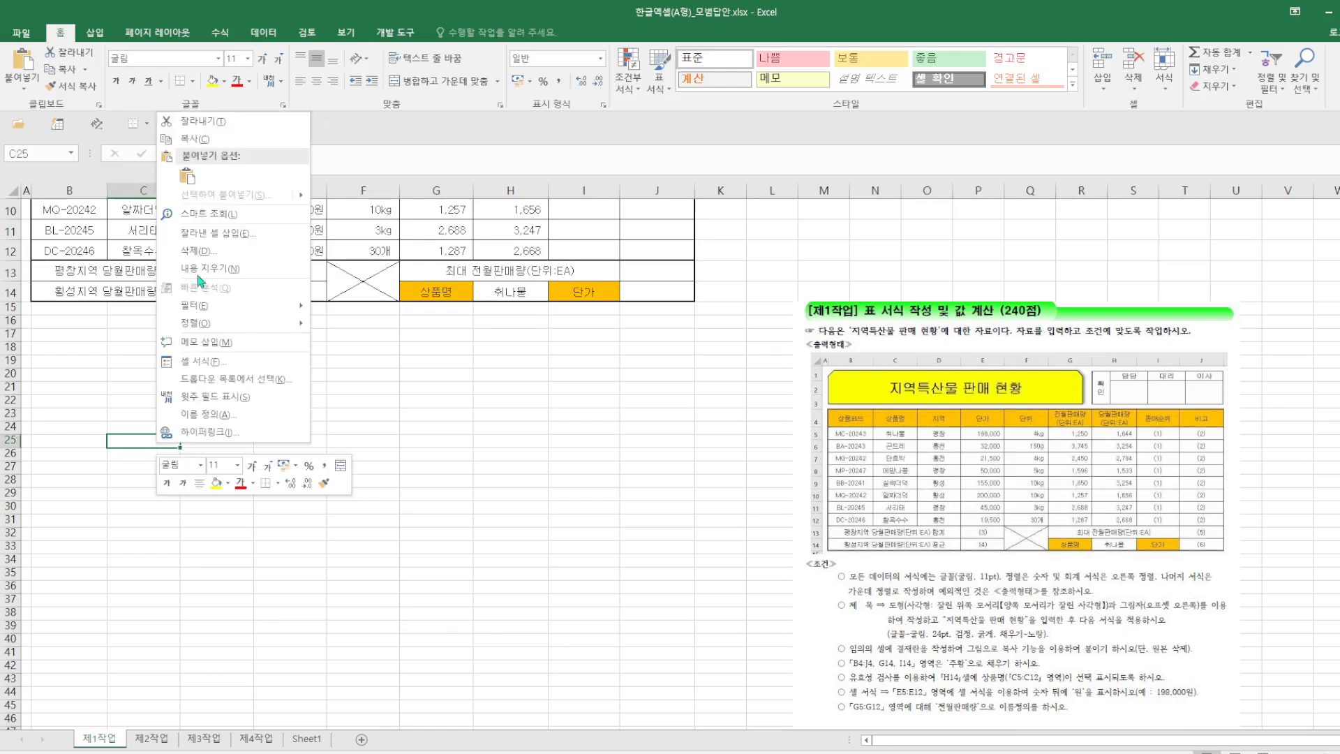
left_click(187, 176)
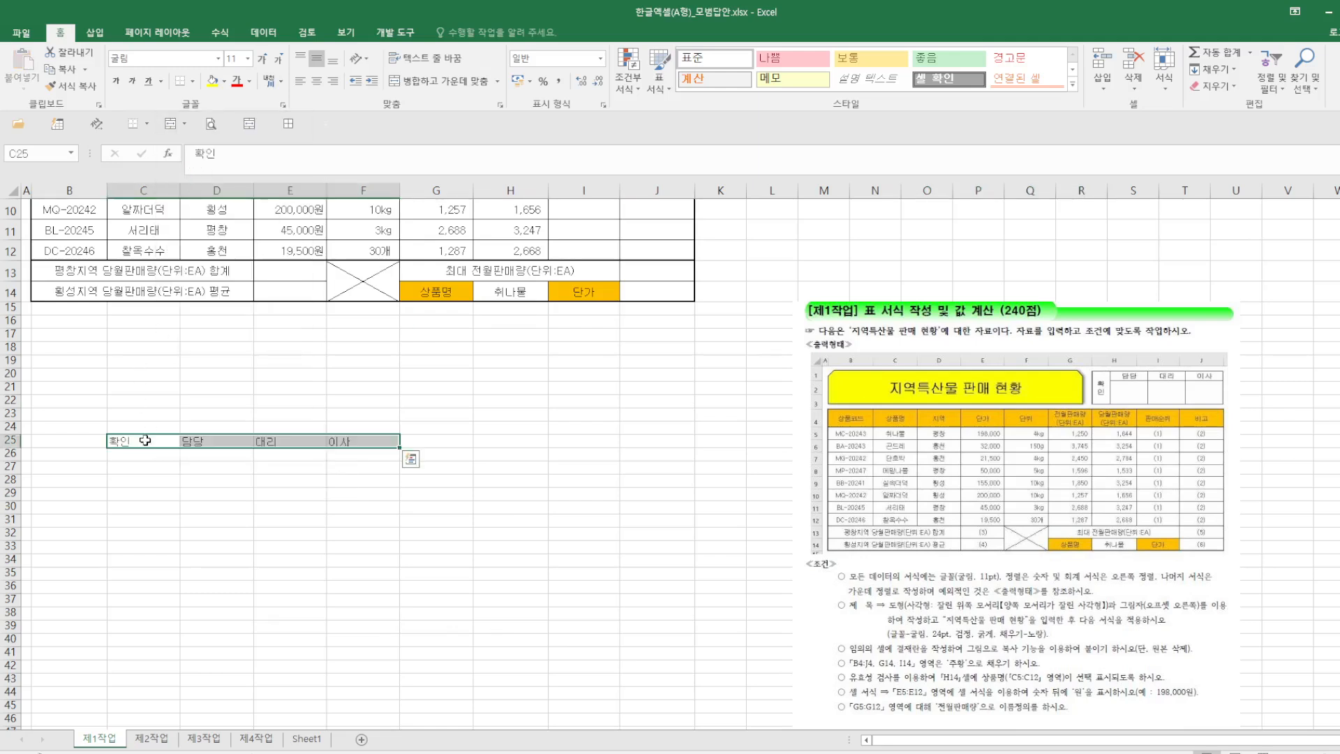
Step: Make row 26 taller and apply all borders to C25:F26
left_click_drag(14, 460, 16, 478)
left_click_drag(158, 446, 363, 466)
left_click(192, 81)
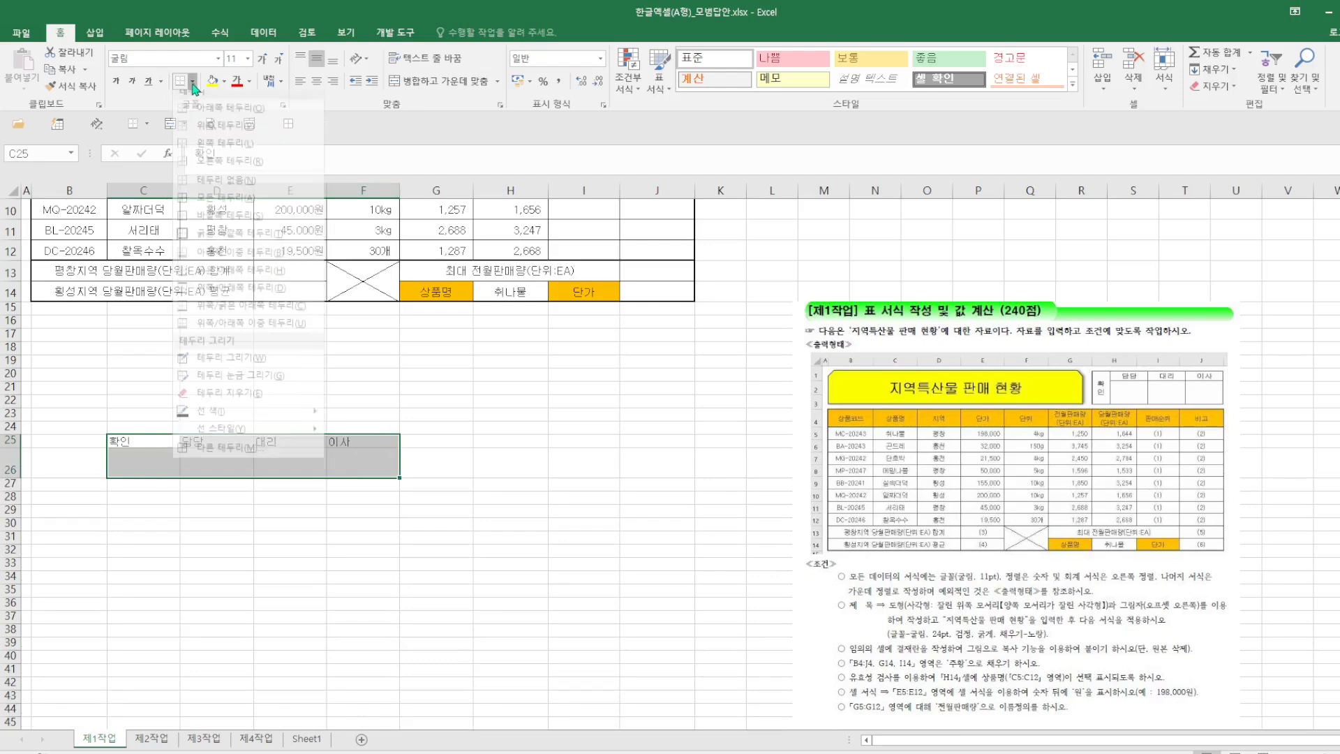
left_click(271, 209)
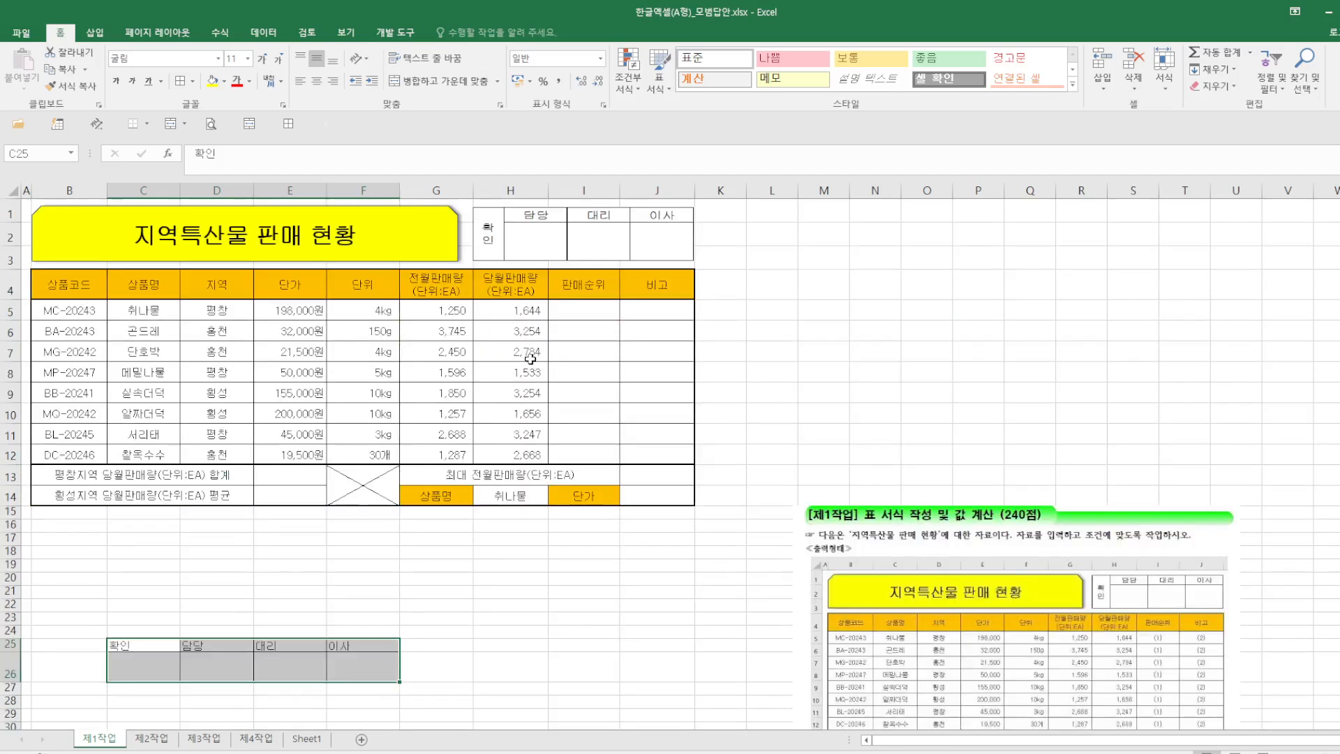
Step: Cut the bordered table C25:F26, shift the instruction picture further down, and paste the table at M19
scroll(527, 363, "up", 3)
right_click(121, 645)
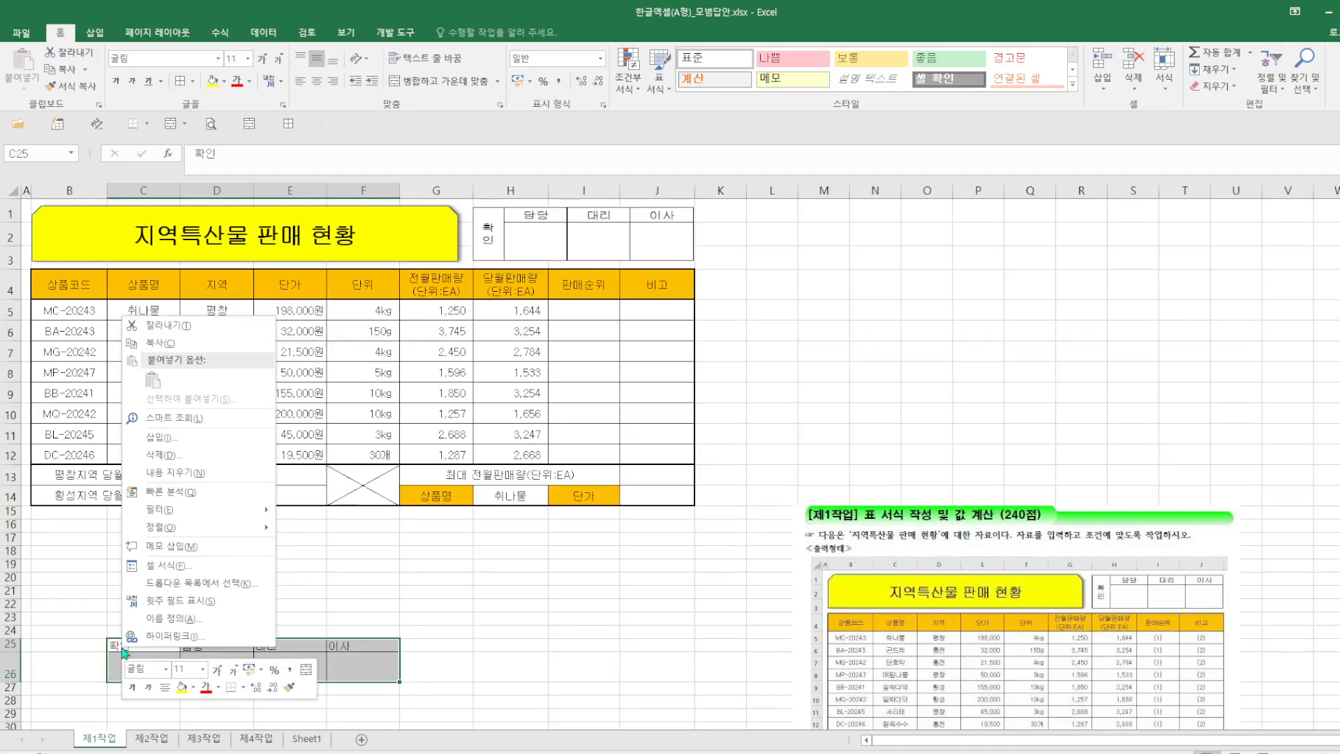
left_click(161, 343)
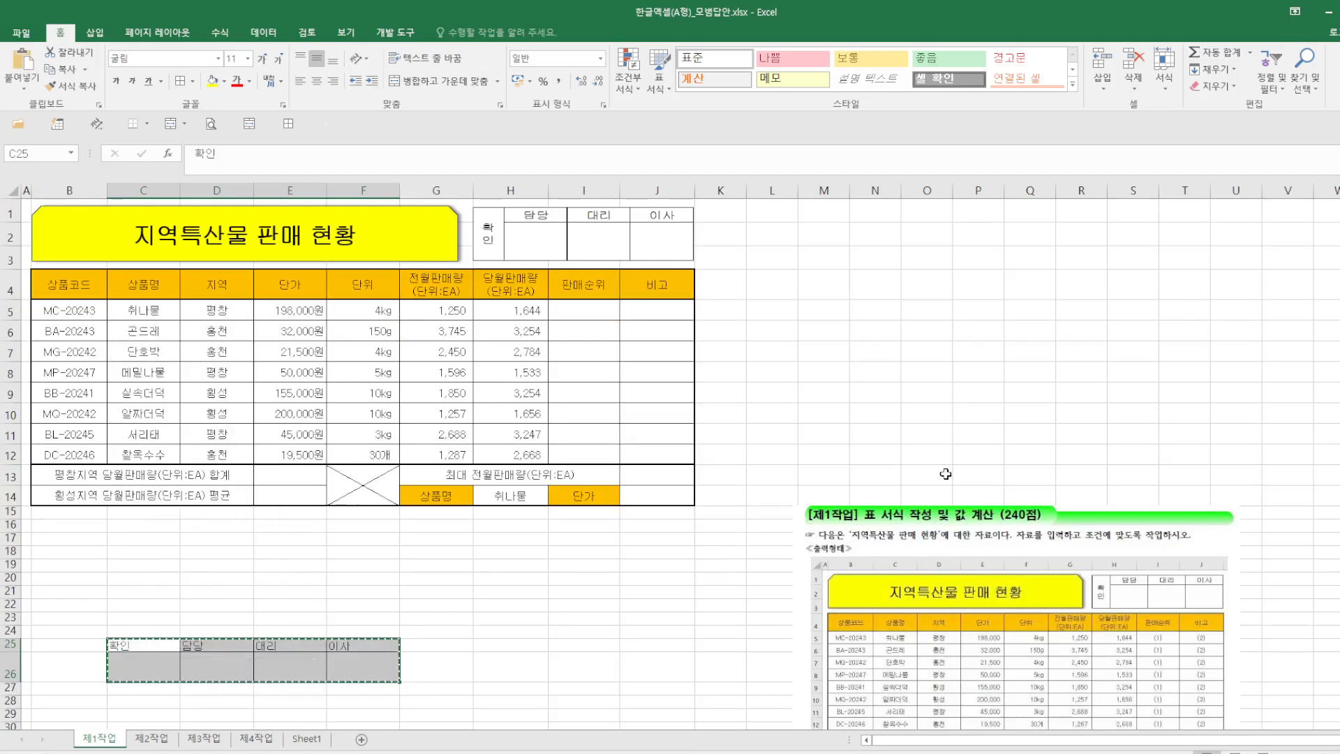
left_click_drag(952, 581, 1015, 747)
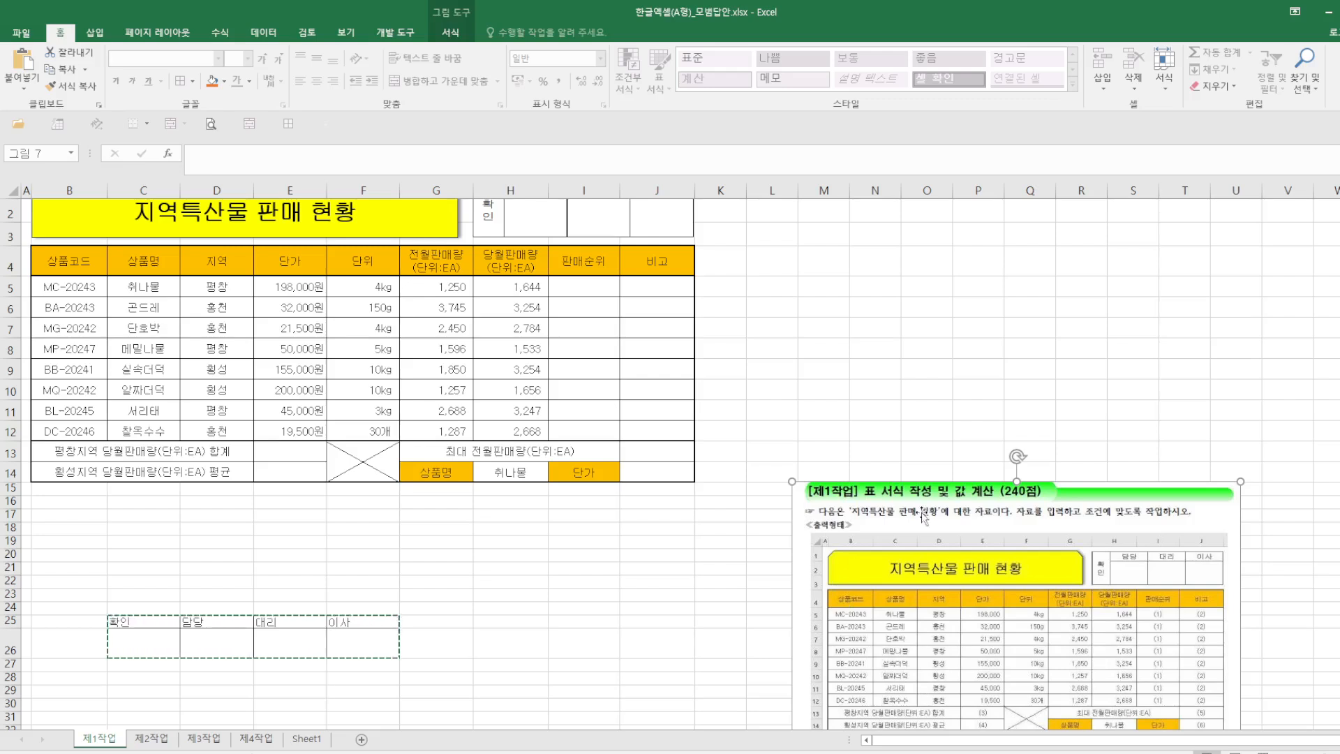
left_click_drag(922, 514, 924, 704)
left_click(771, 543)
right_click(832, 543)
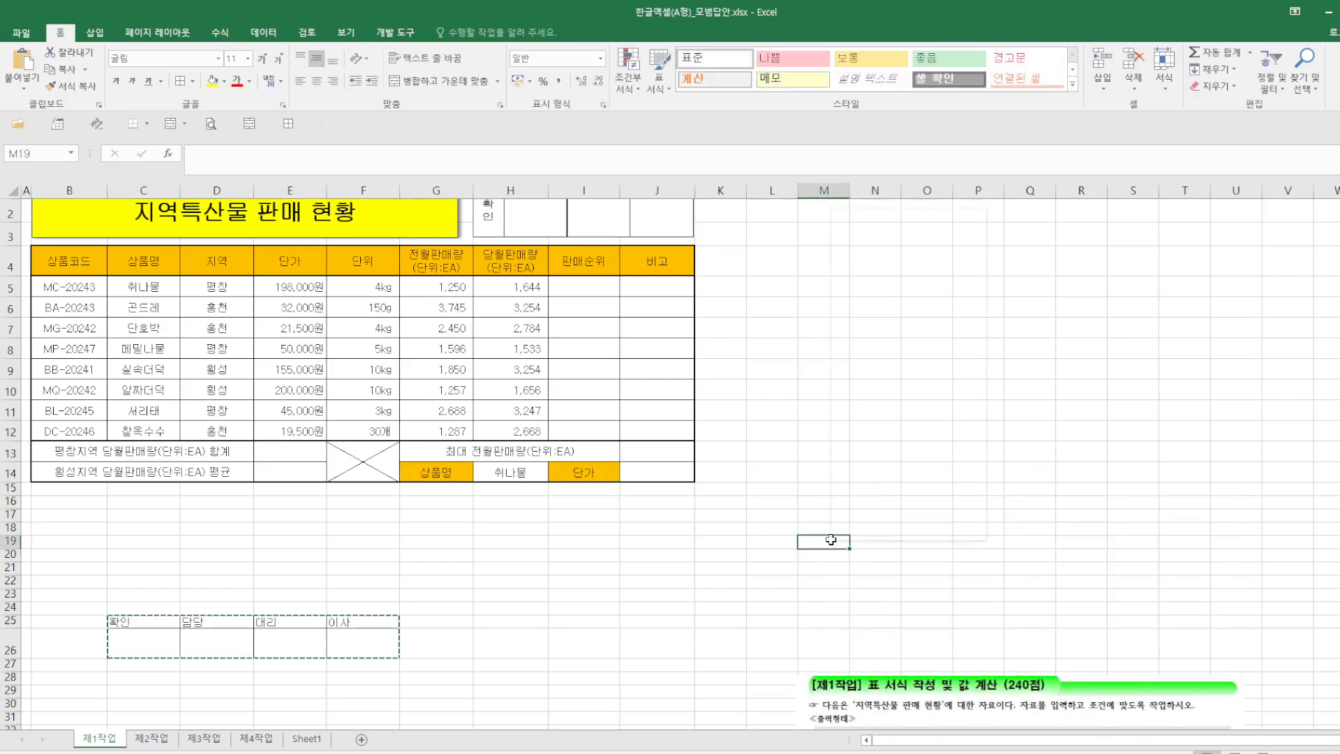
left_click(862, 273)
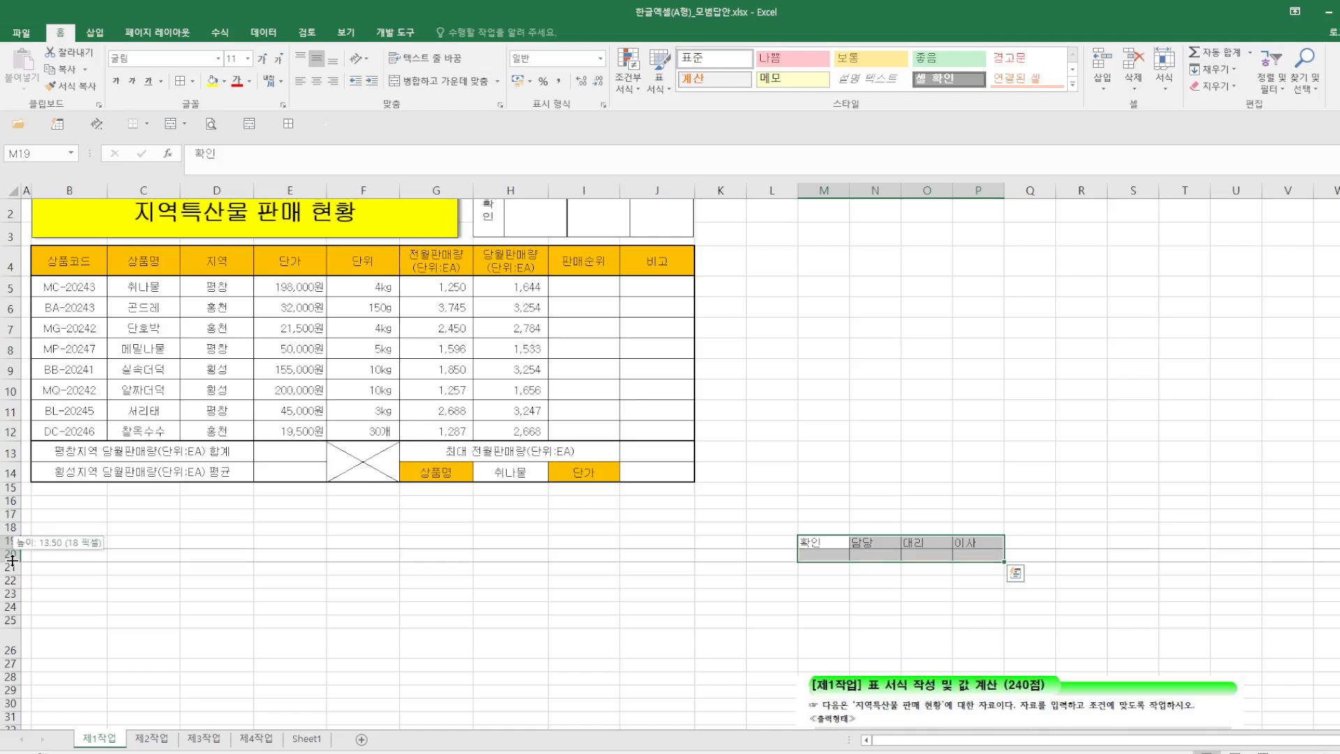
Step: Make row 20 taller and merge and center M19:M20
left_click_drag(13, 560, 15, 577)
left_click_drag(834, 539, 832, 567)
left_click(435, 83)
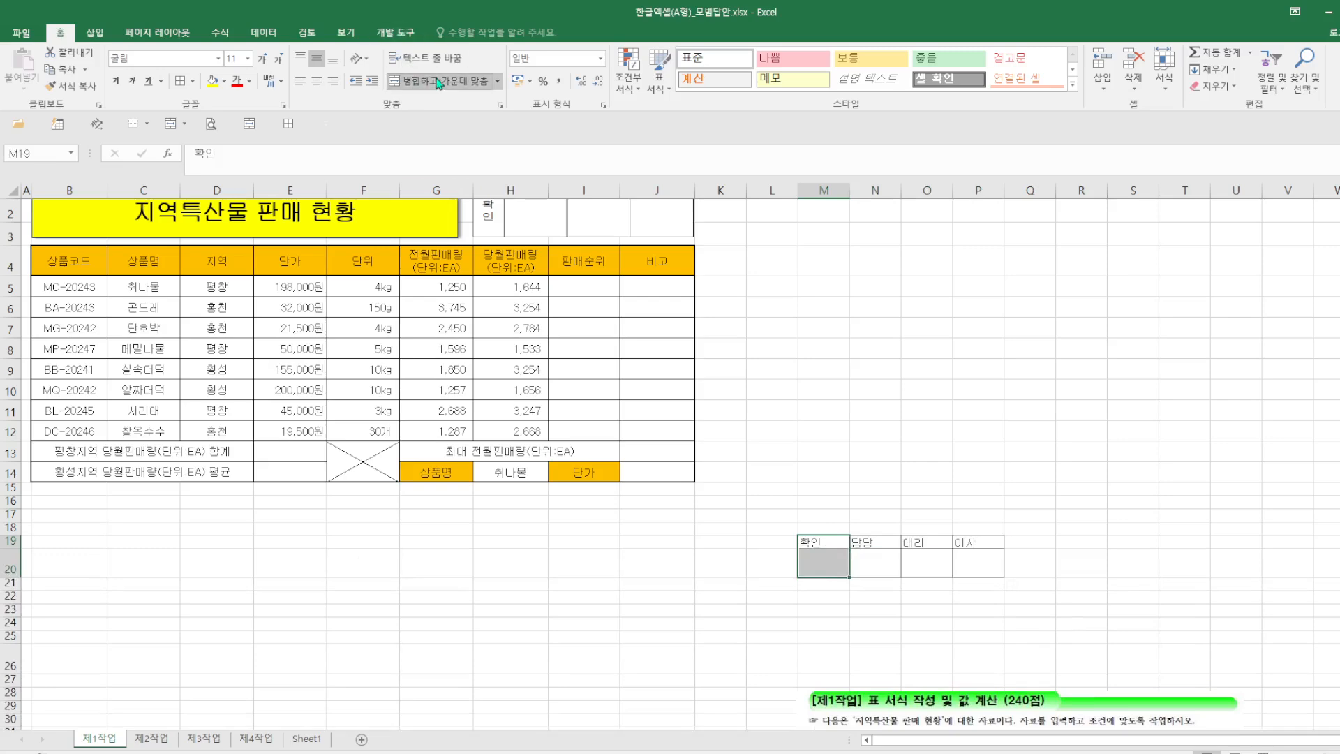
Step: Set the merged 확인 cell's text orientation to vertical in the cell format settings
right_click(824, 558)
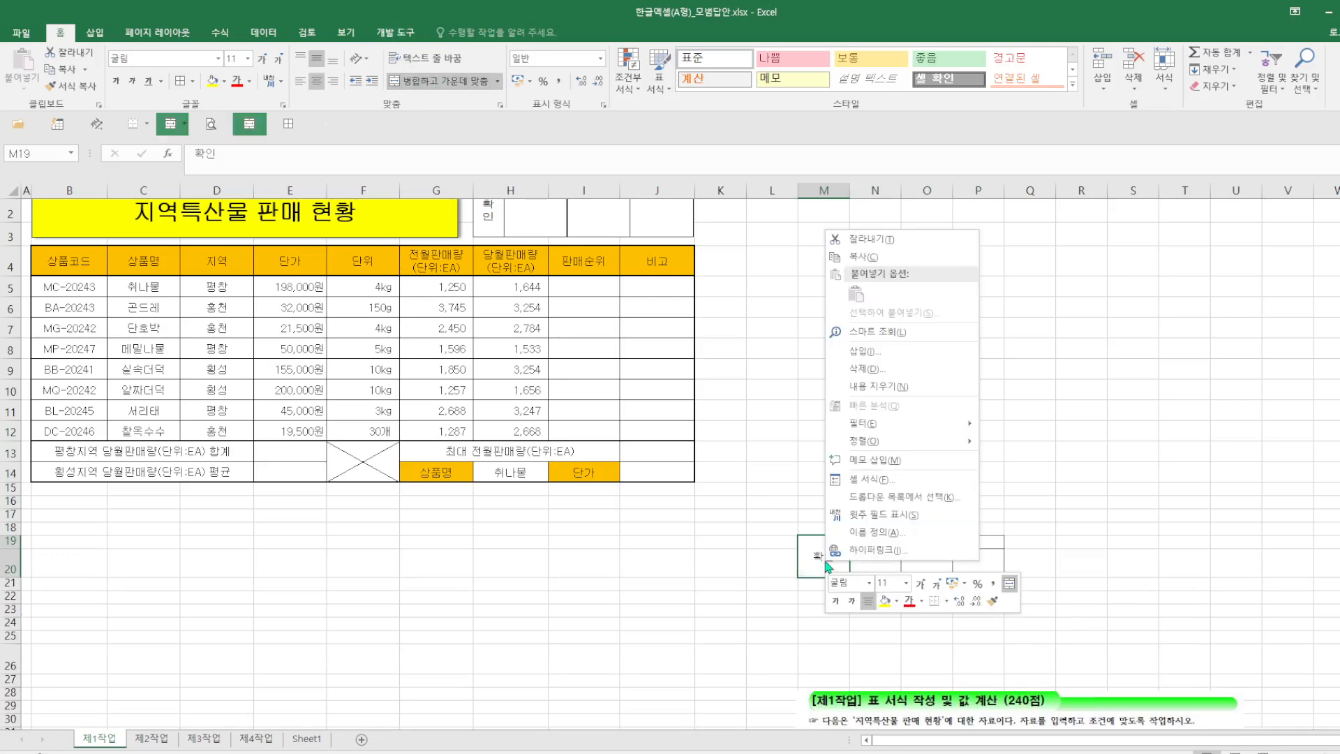
left_click(889, 480)
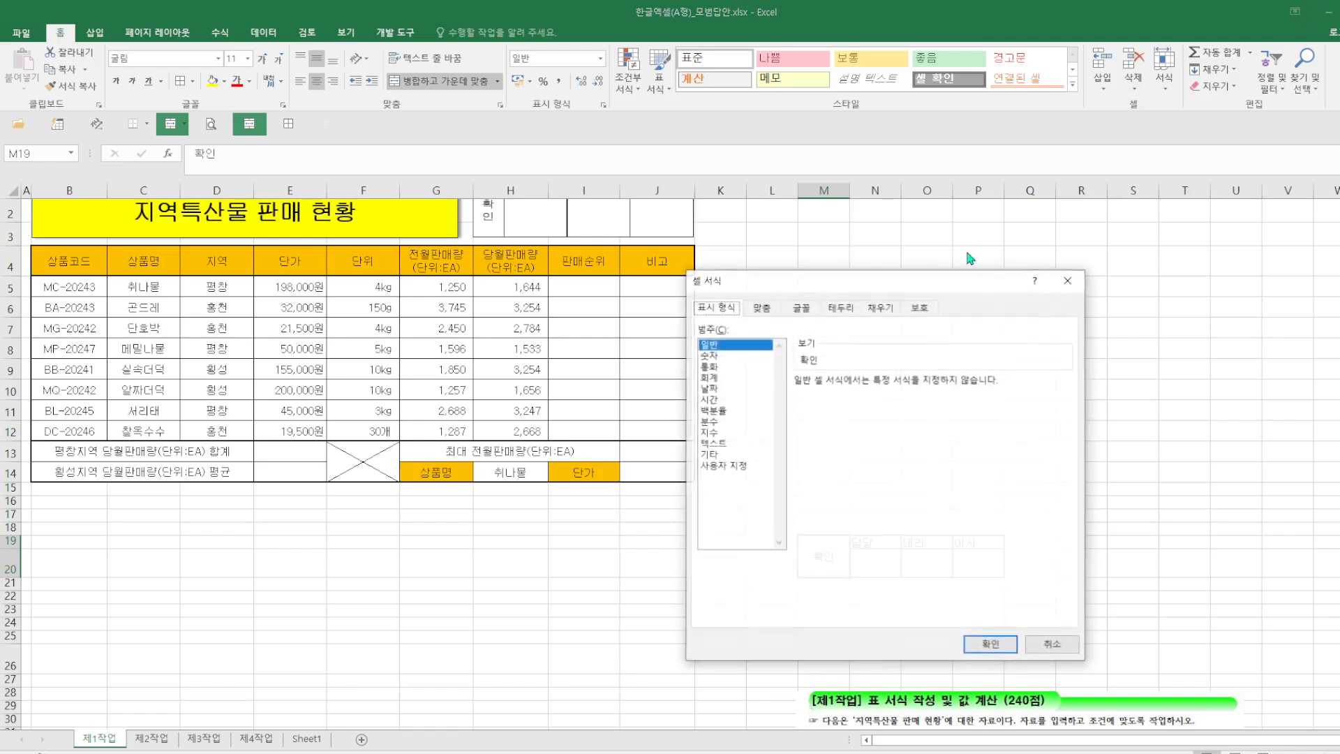
left_click(768, 309)
left_click(998, 396)
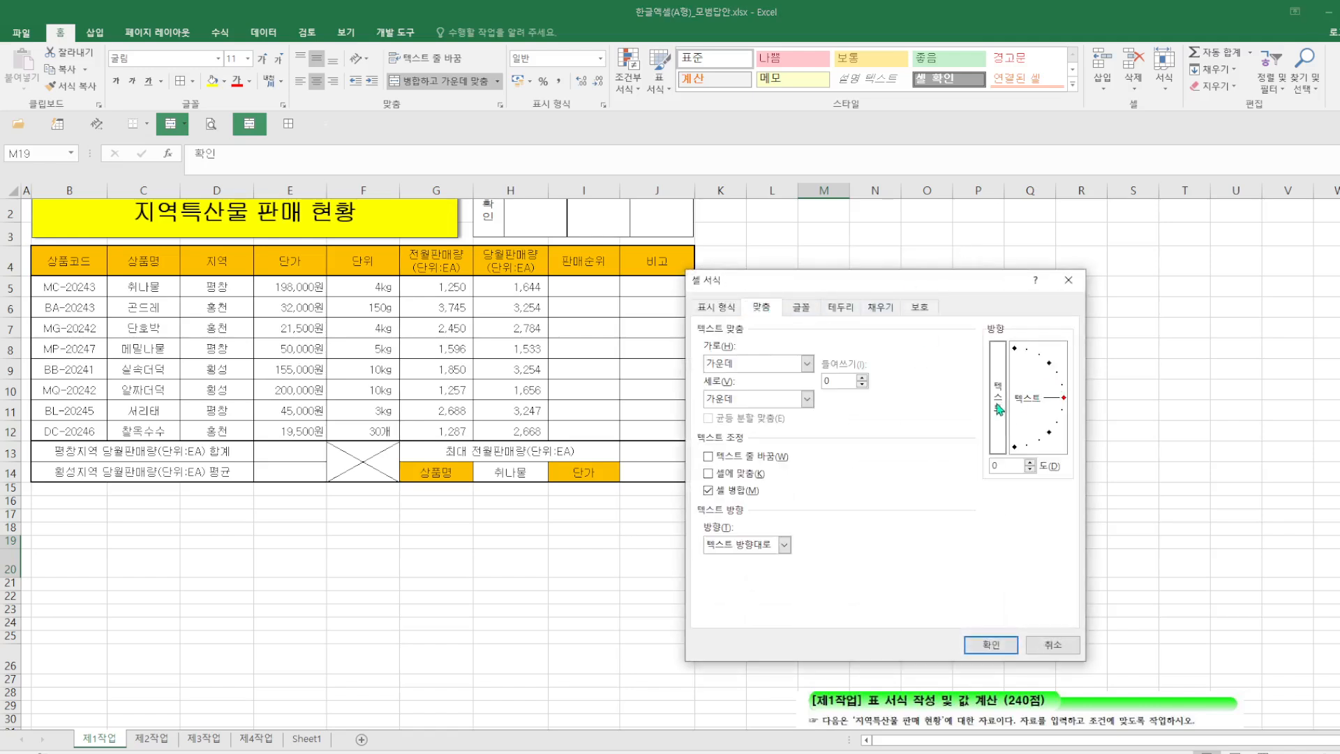
left_click(991, 643)
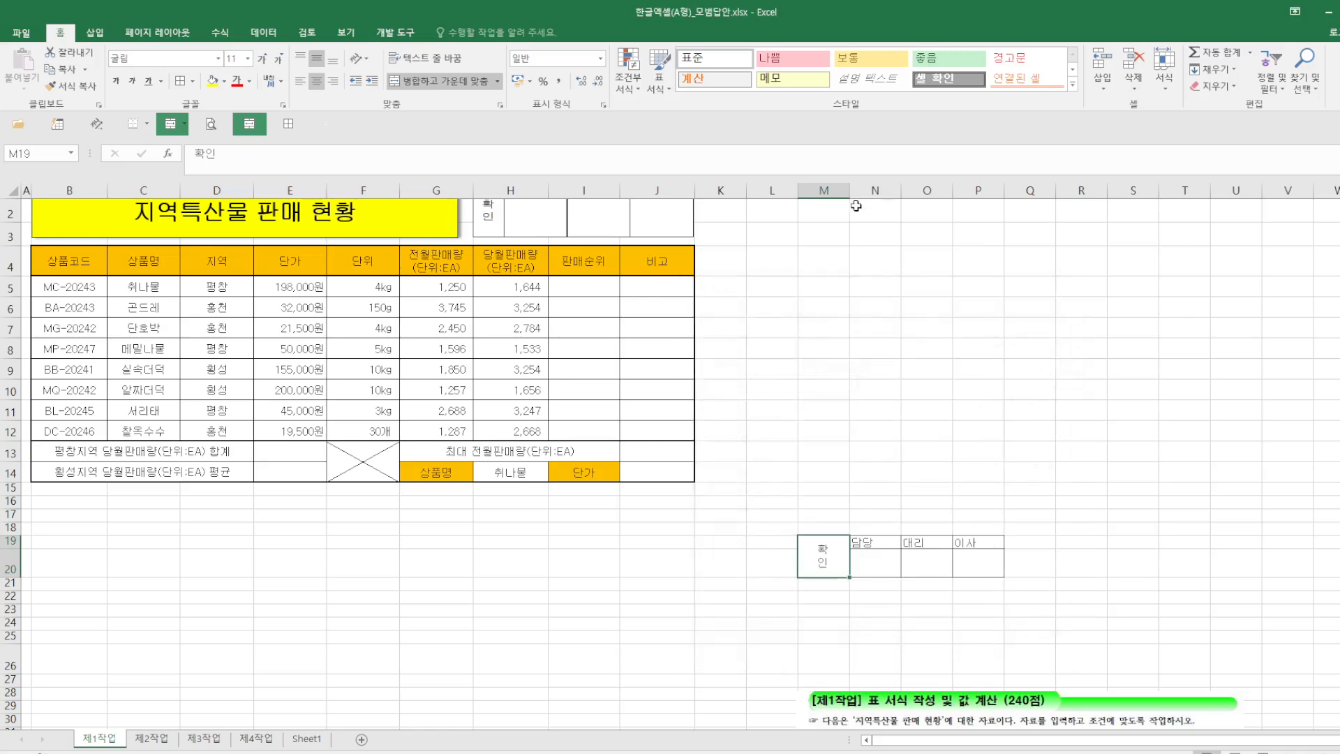
Step: Narrow column M and center the 담당, 대리 and 이사 labels in N19:P19
left_click_drag(847, 190, 832, 224)
left_click_drag(842, 549, 953, 543)
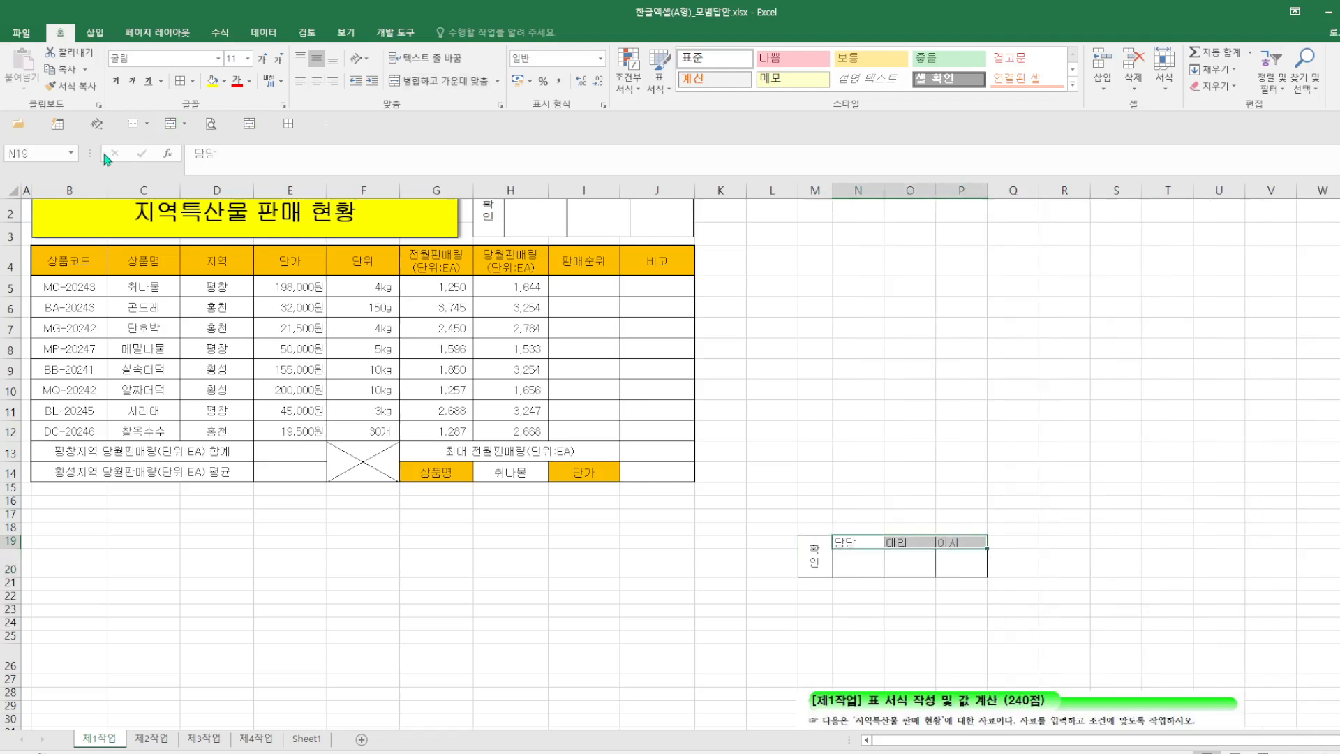
left_click(316, 81)
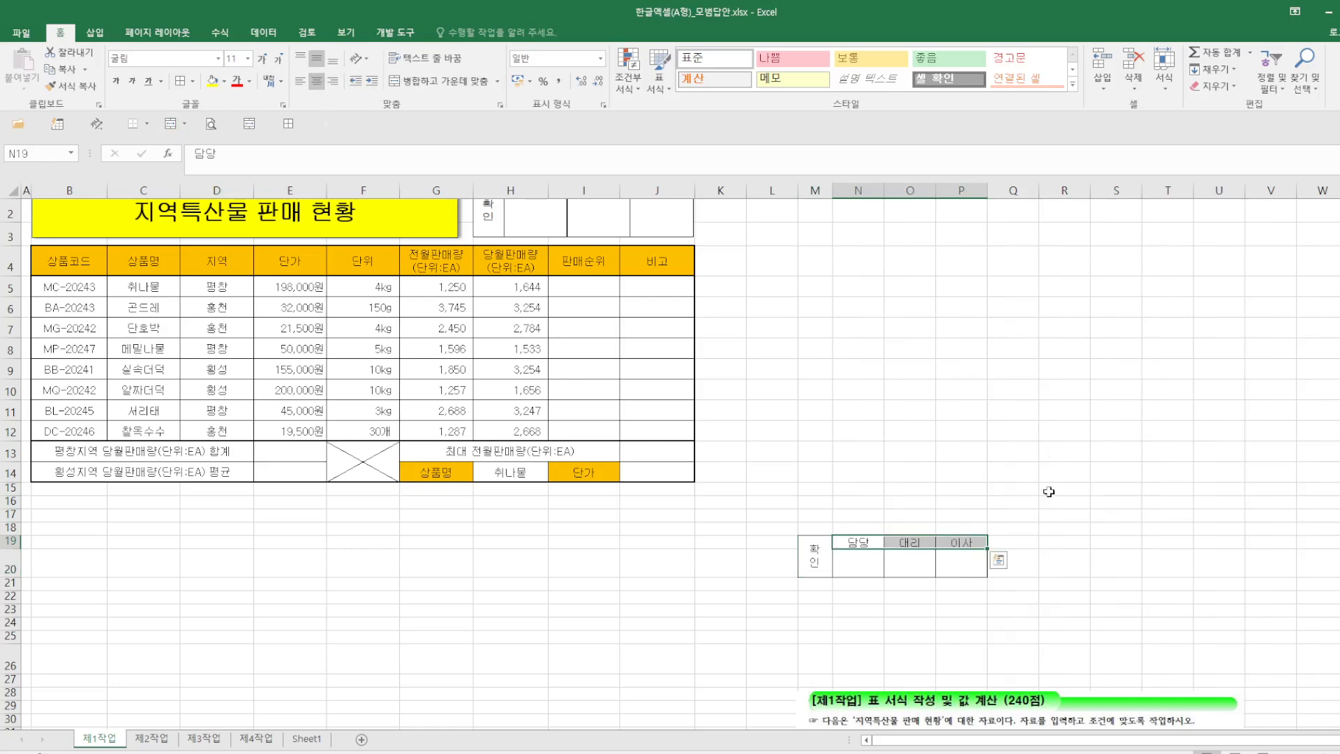
Step: Copy the approval table M19:P20 as a picture, with the appearance as shown on screen and the picture format
left_click_drag(815, 549, 980, 571)
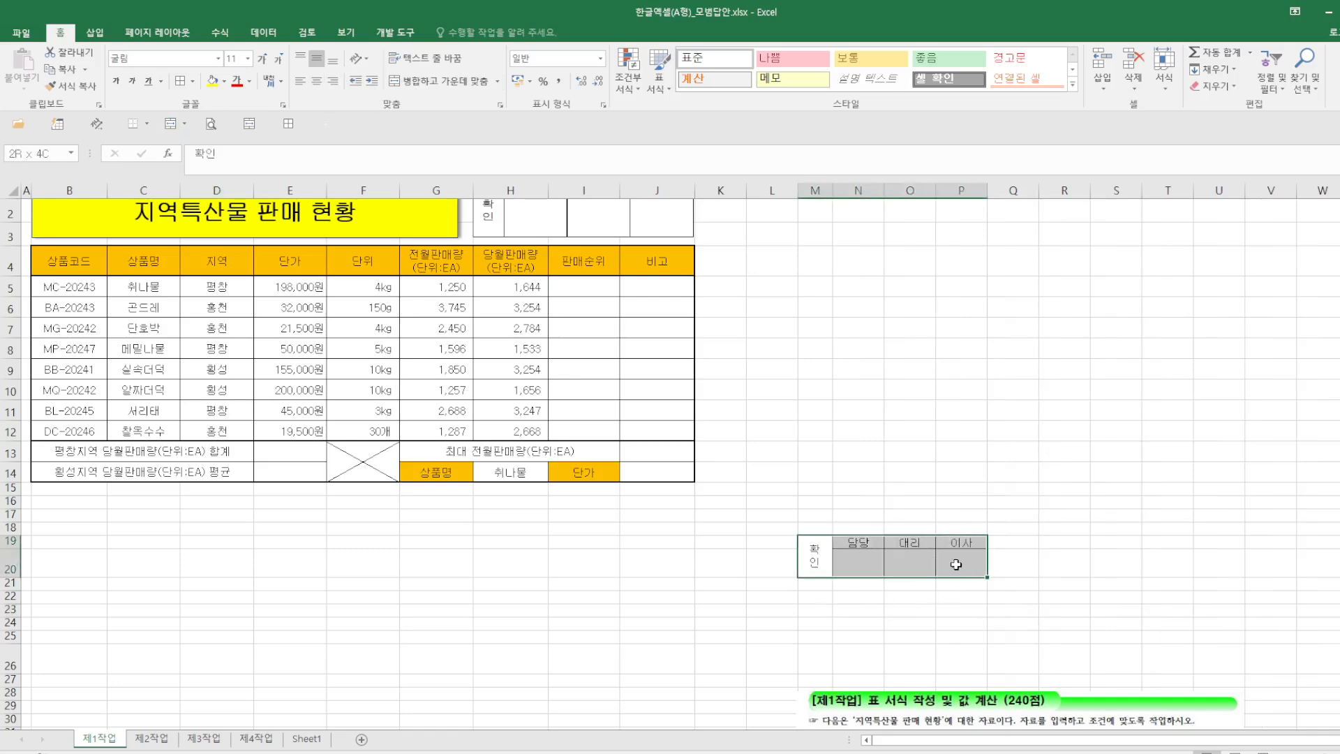
left_click(85, 72)
left_click(104, 96)
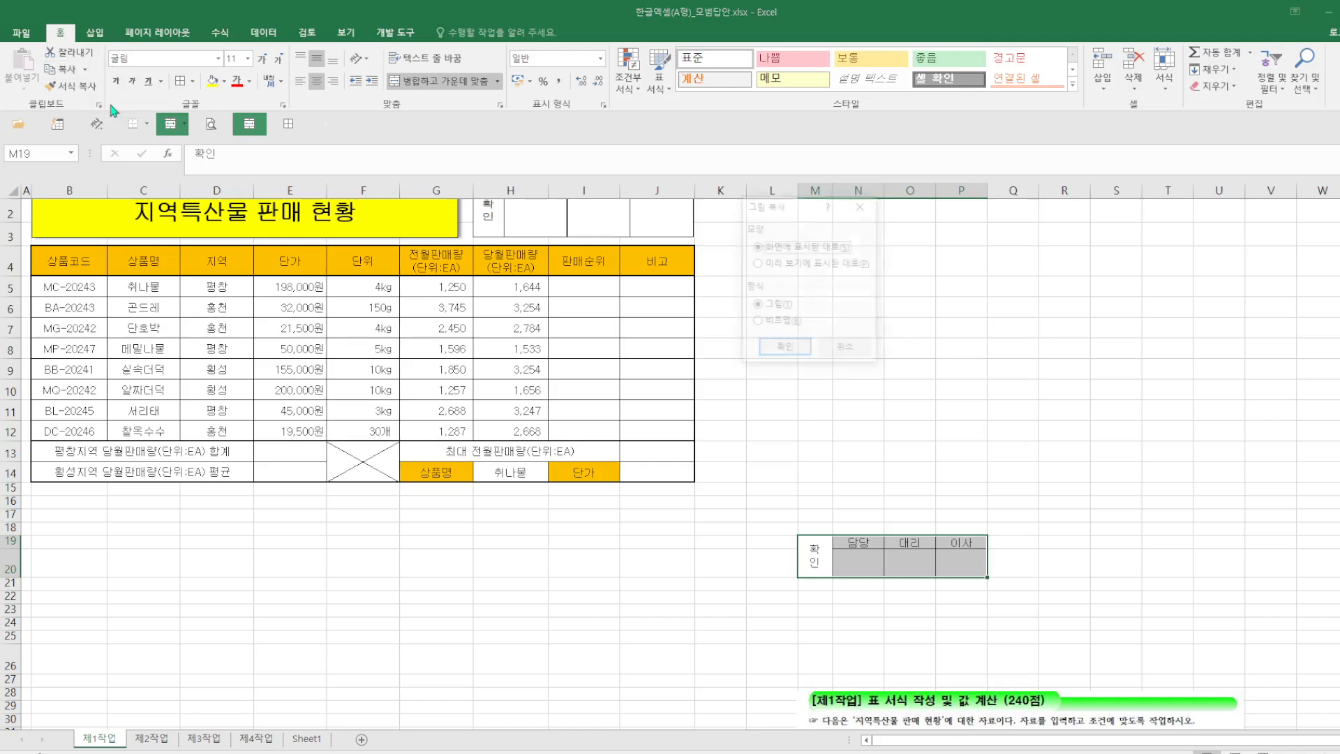
left_click(784, 347)
Step: Paste the approval table picture at L3 and move it into the empty area around rows 6 and 7
scroll(802, 264, "up", 1)
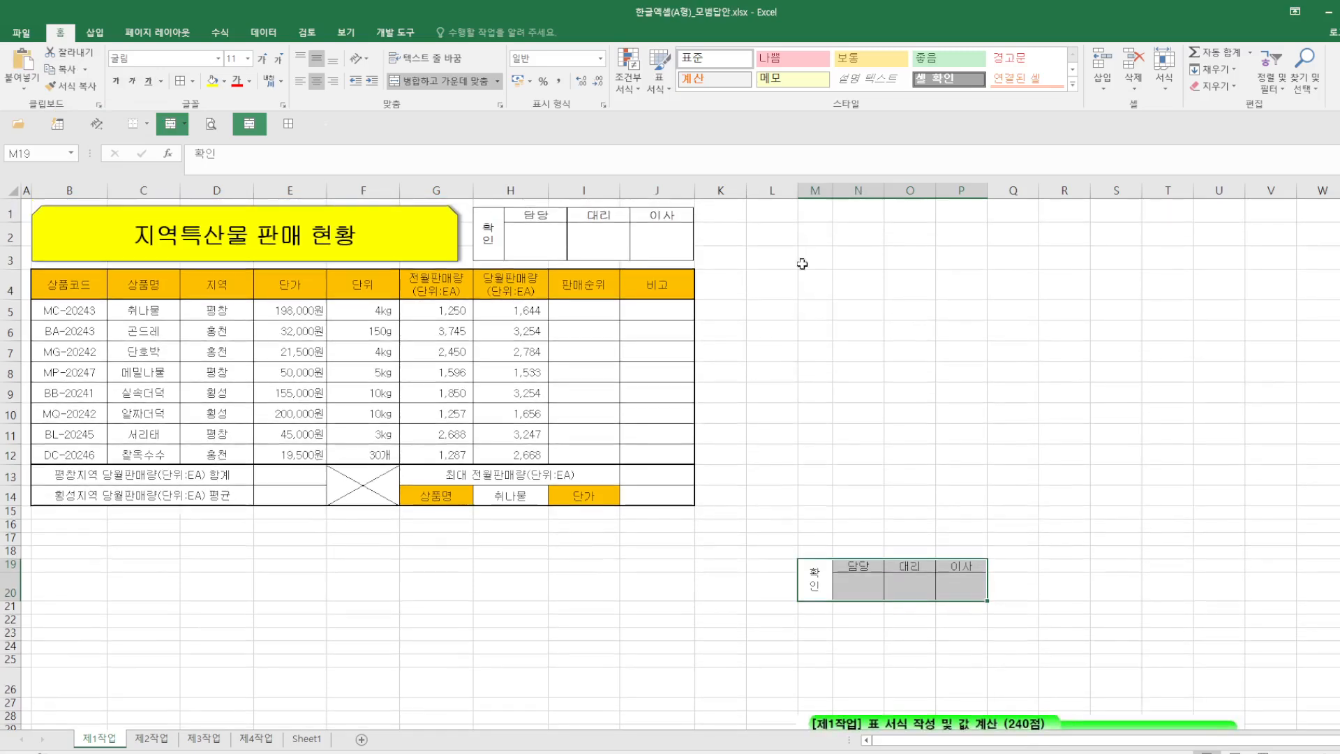
left_click(772, 261)
right_click(775, 259)
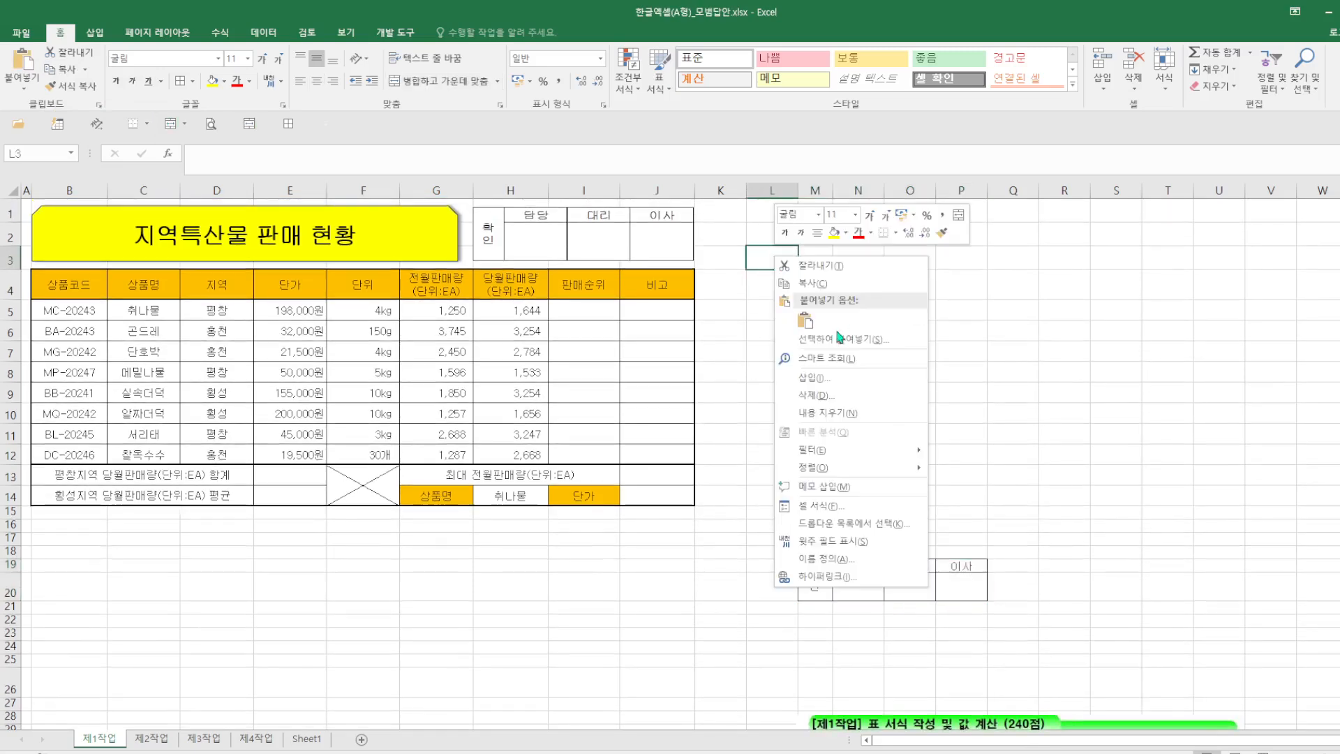
left_click(804, 320)
left_click_drag(813, 252, 844, 325)
Step: Delete the old approval picture above columns H to J and move the new picture into its place
left_click(695, 253)
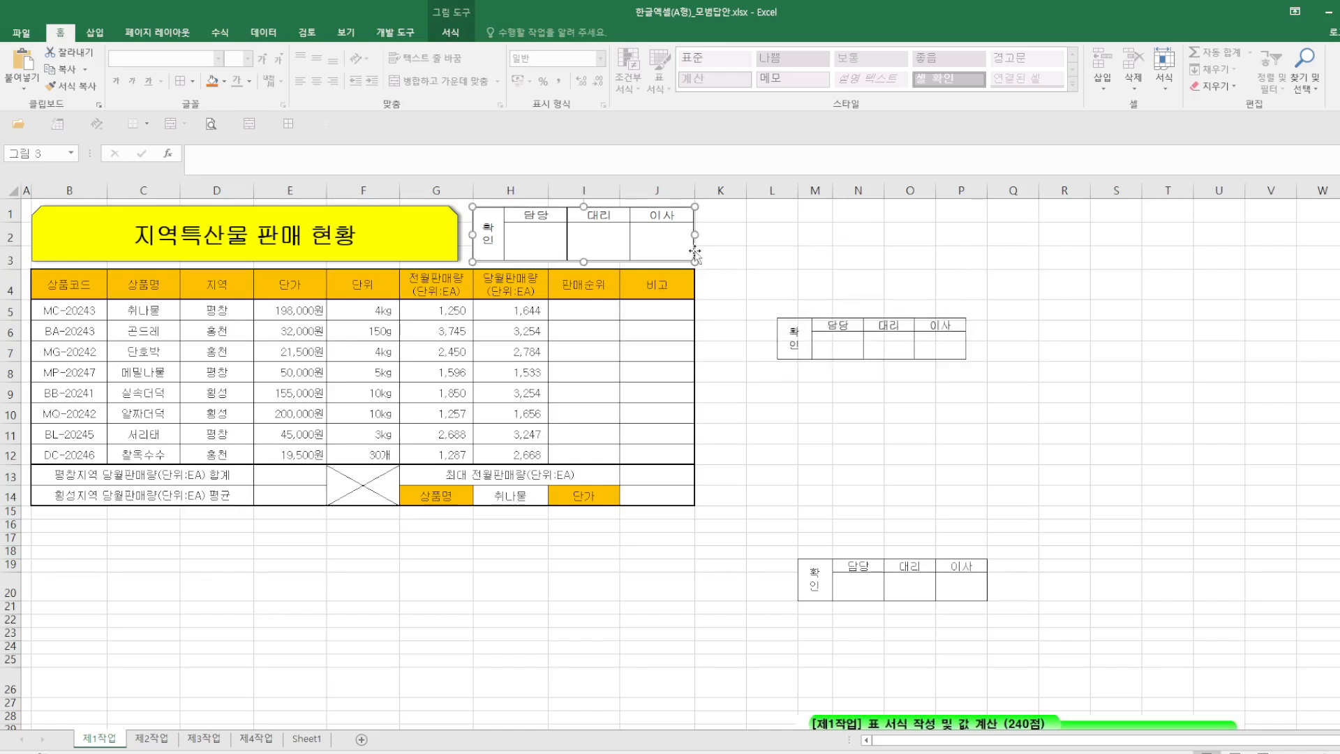
key("Delete")
left_click_drag(852, 344, 558, 238)
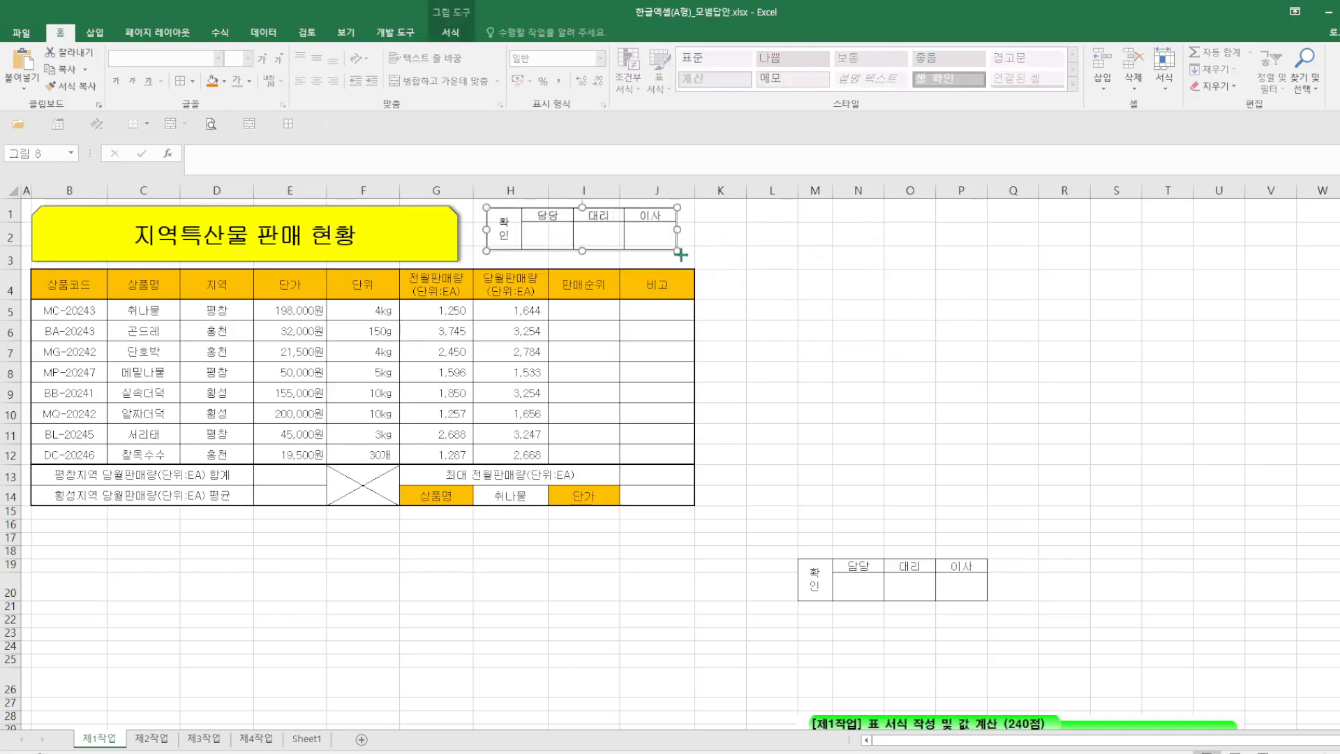
Step: Resize the new approval picture to fill the space between the title shape and the outer edge of column J
left_click_drag(681, 255, 737, 265)
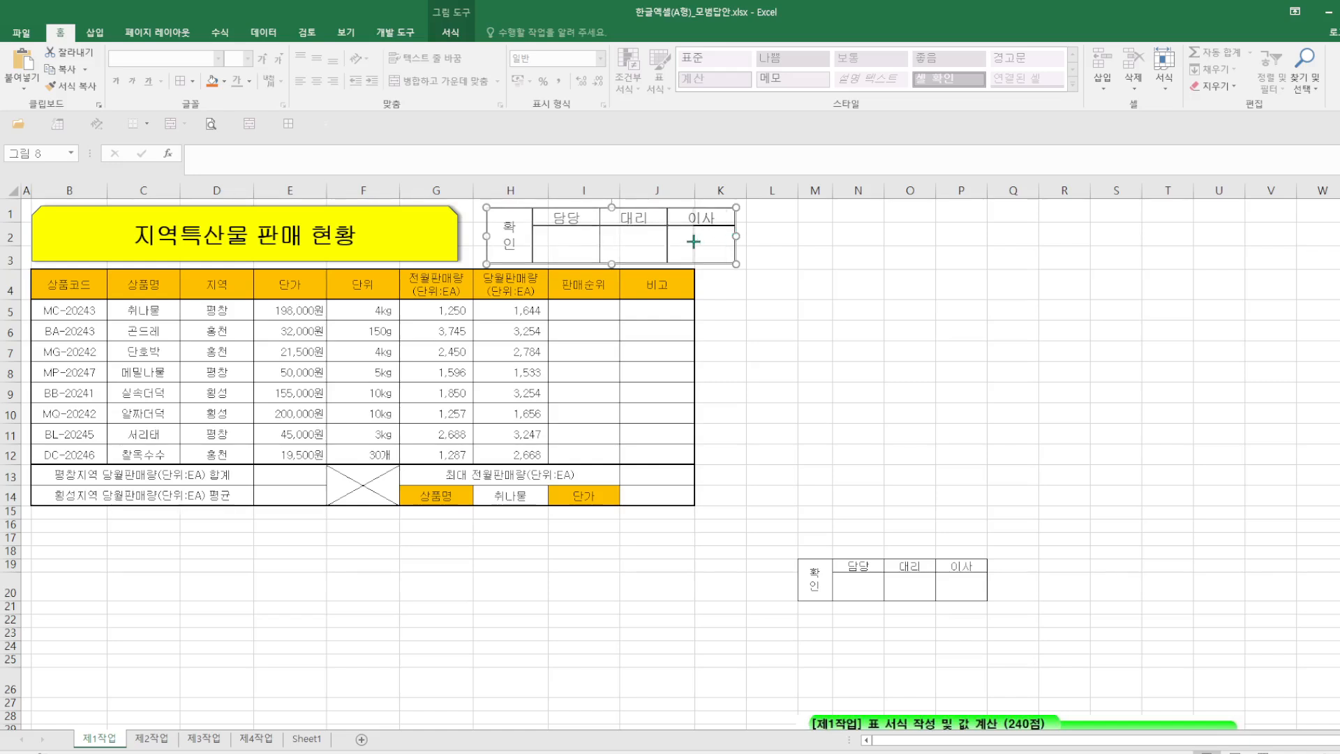
key("ctrl+z")
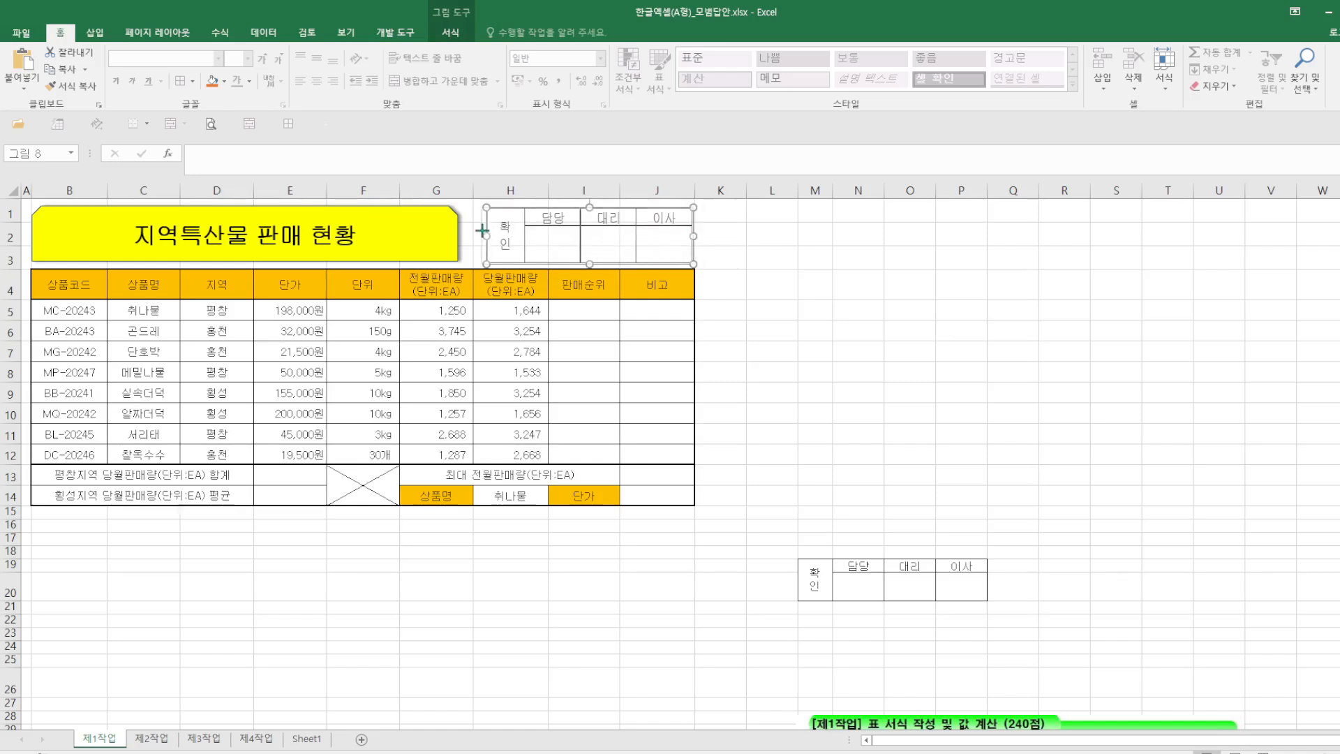
left_click_drag(481, 230, 476, 231)
left_click(873, 327)
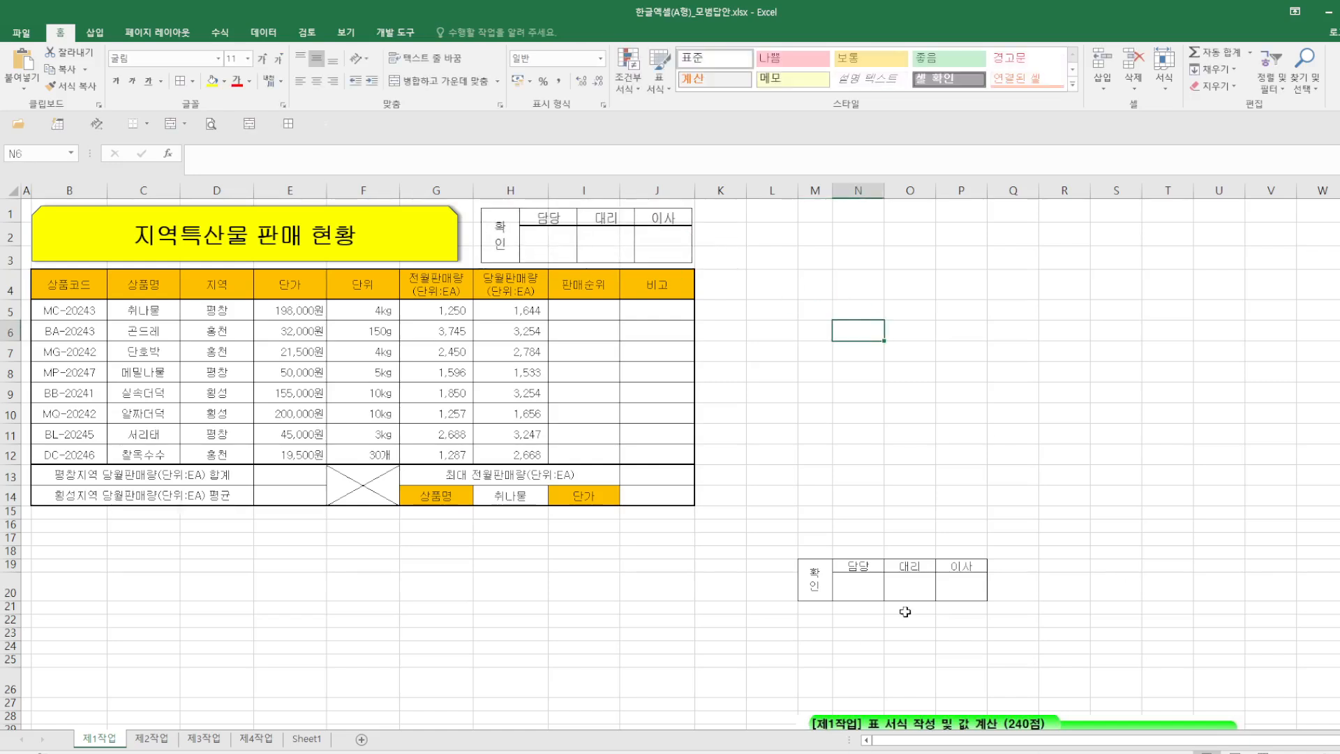
left_click_drag(771, 190, 968, 190)
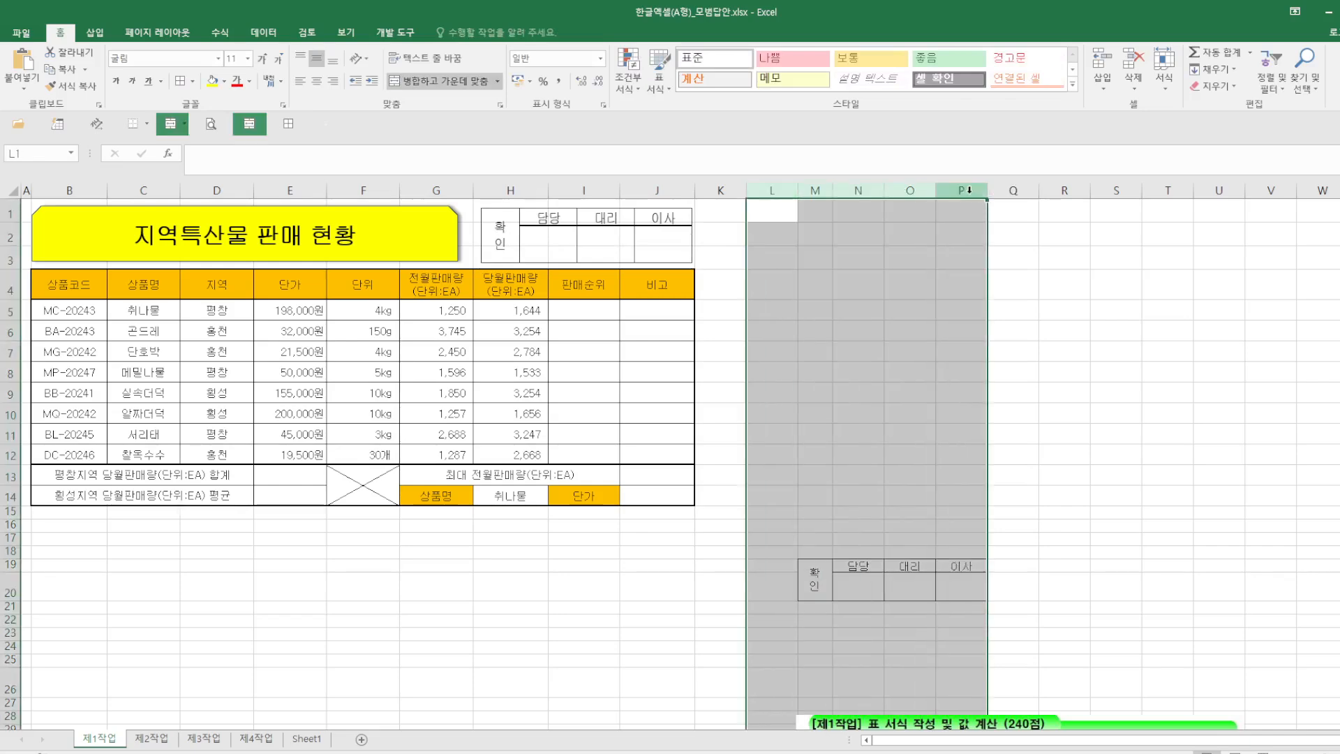
right_click(963, 190)
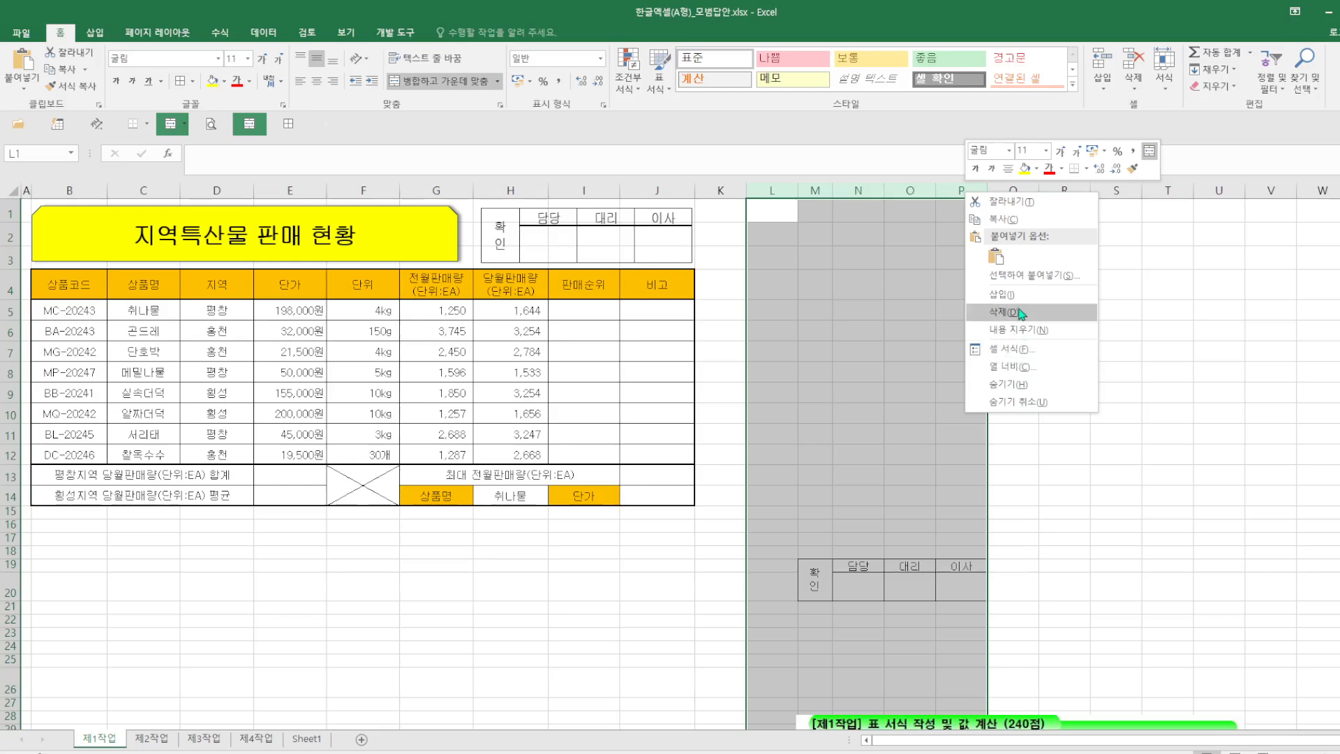
left_click(532, 681)
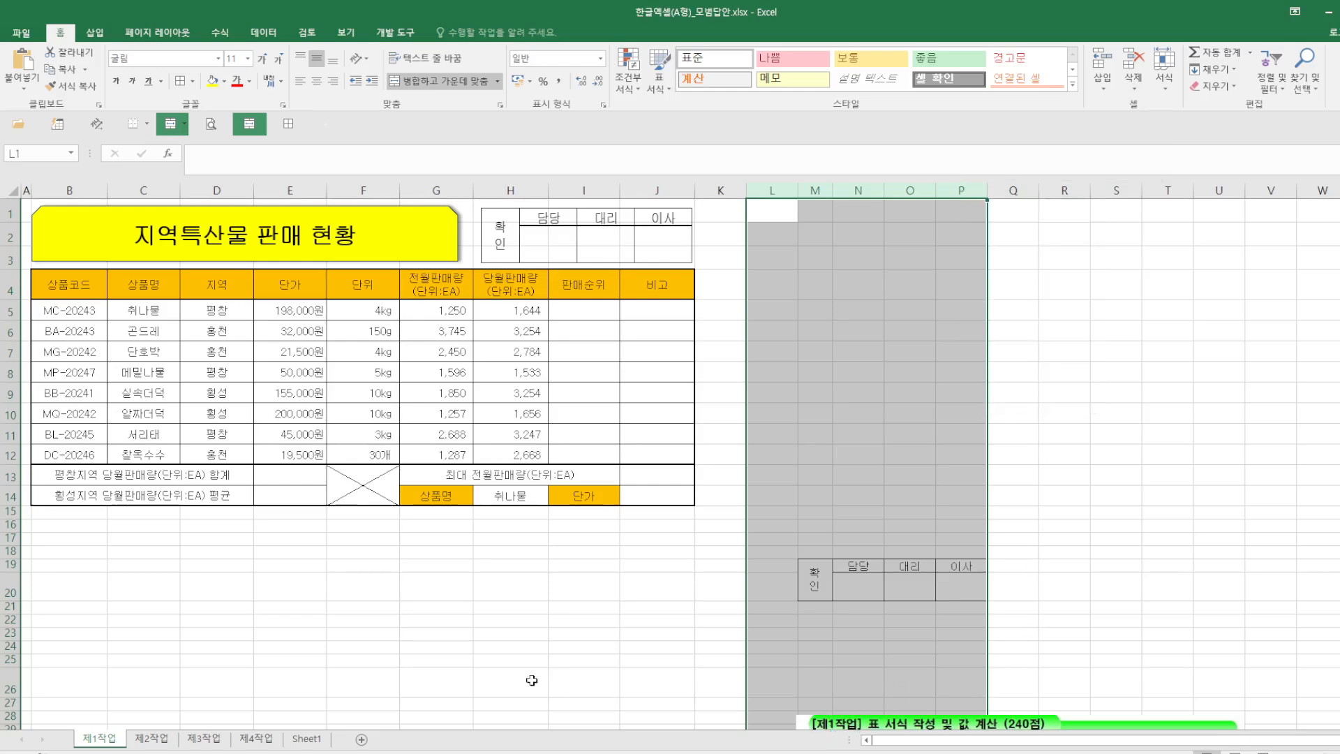
Step: Delete columns L to Q with the original approval cells, moving the instruction picture out of the way and back beside the data table
left_click(1238, 496)
left_click_drag(932, 723, 339, 587)
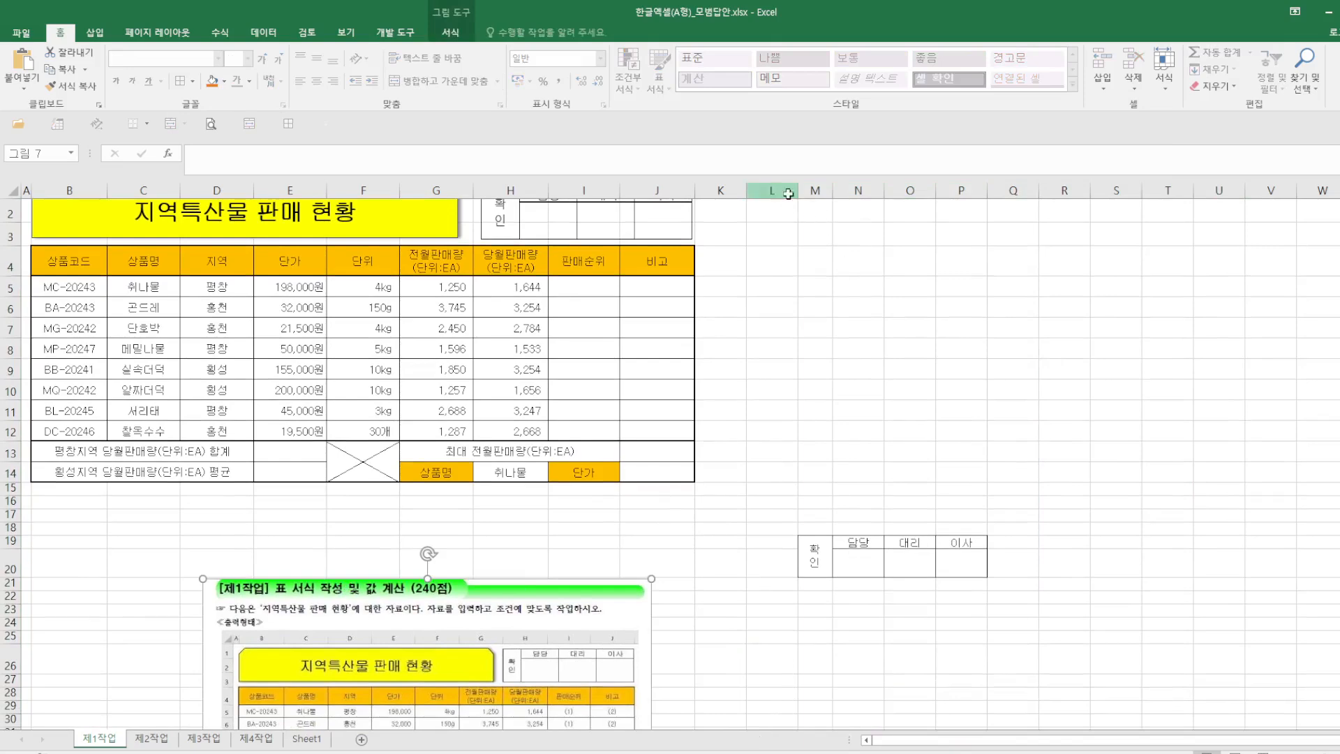
left_click_drag(788, 190, 1012, 189)
right_click(963, 187)
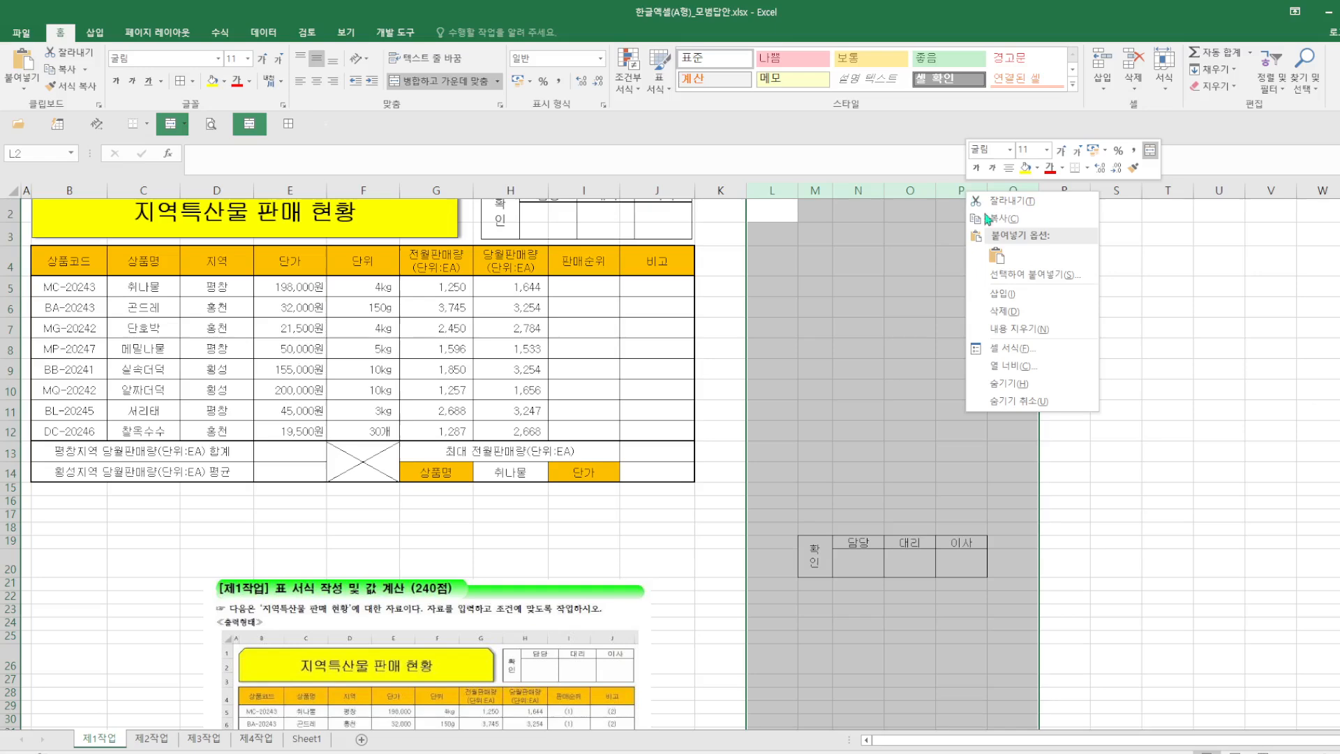
left_click(998, 308)
left_click(1172, 426)
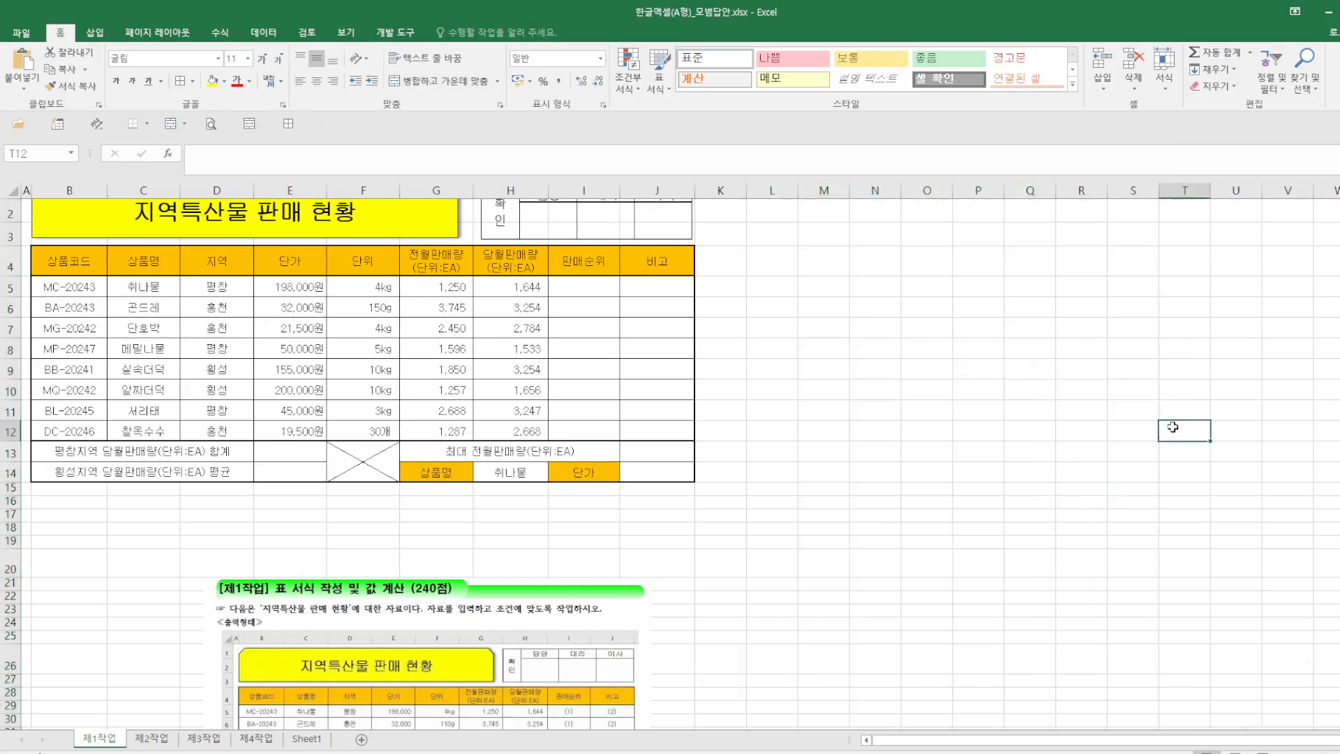
left_click_drag(554, 633, 1082, 277)
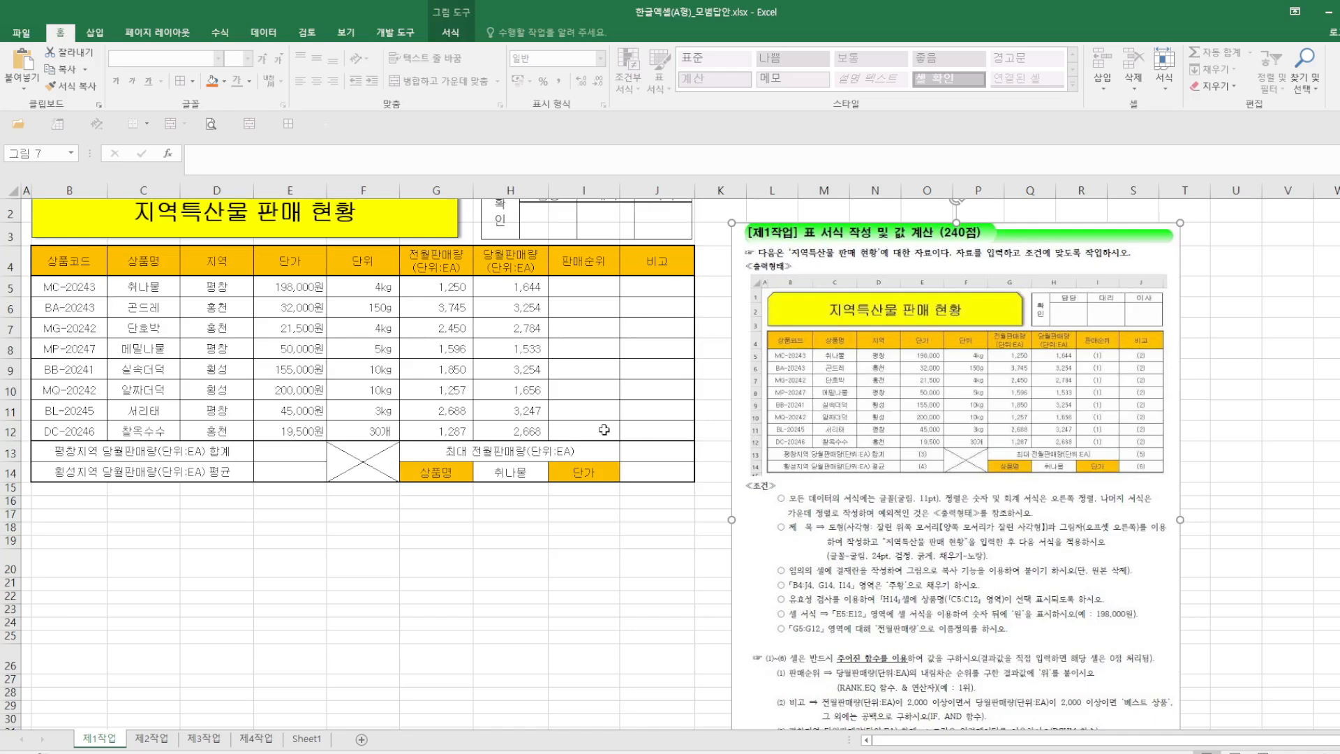
Step: Clear the product name in H14 and remove all data validation settings from that cell
left_click(521, 473)
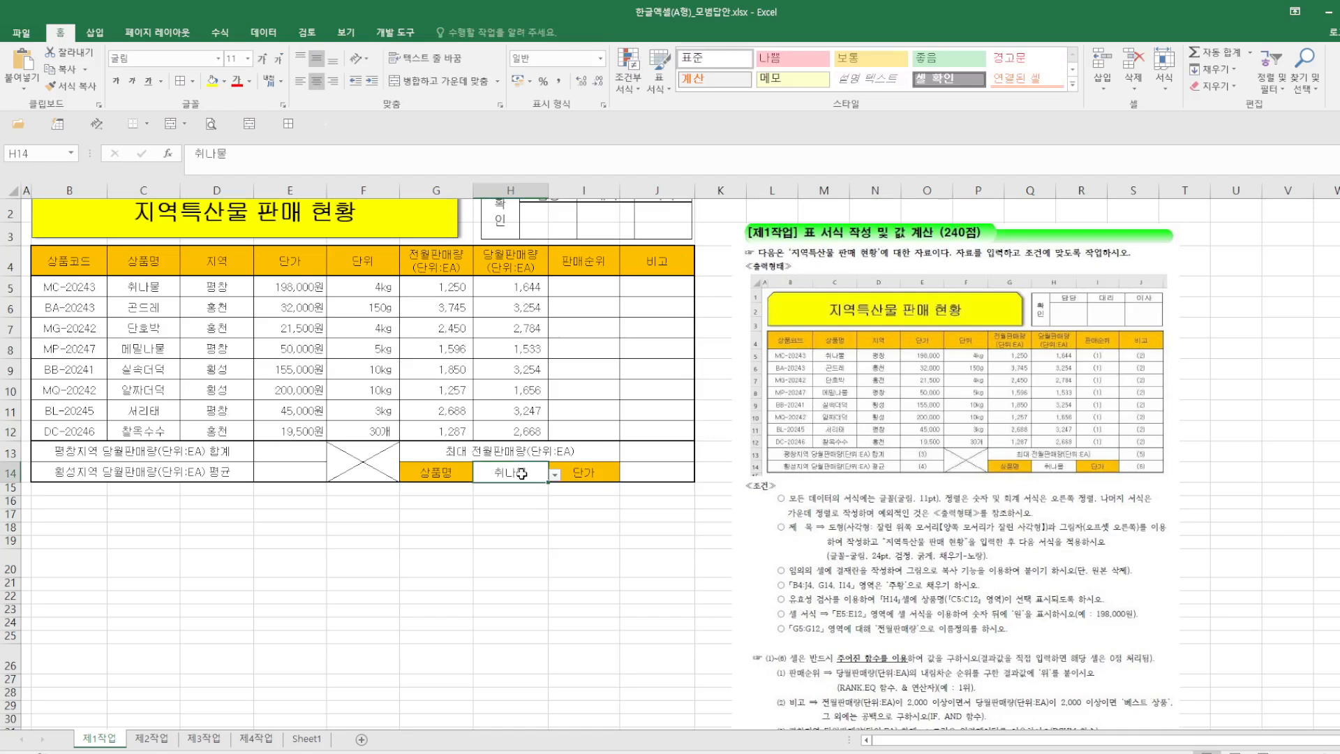
key("Delete")
left_click(264, 33)
left_click(713, 69)
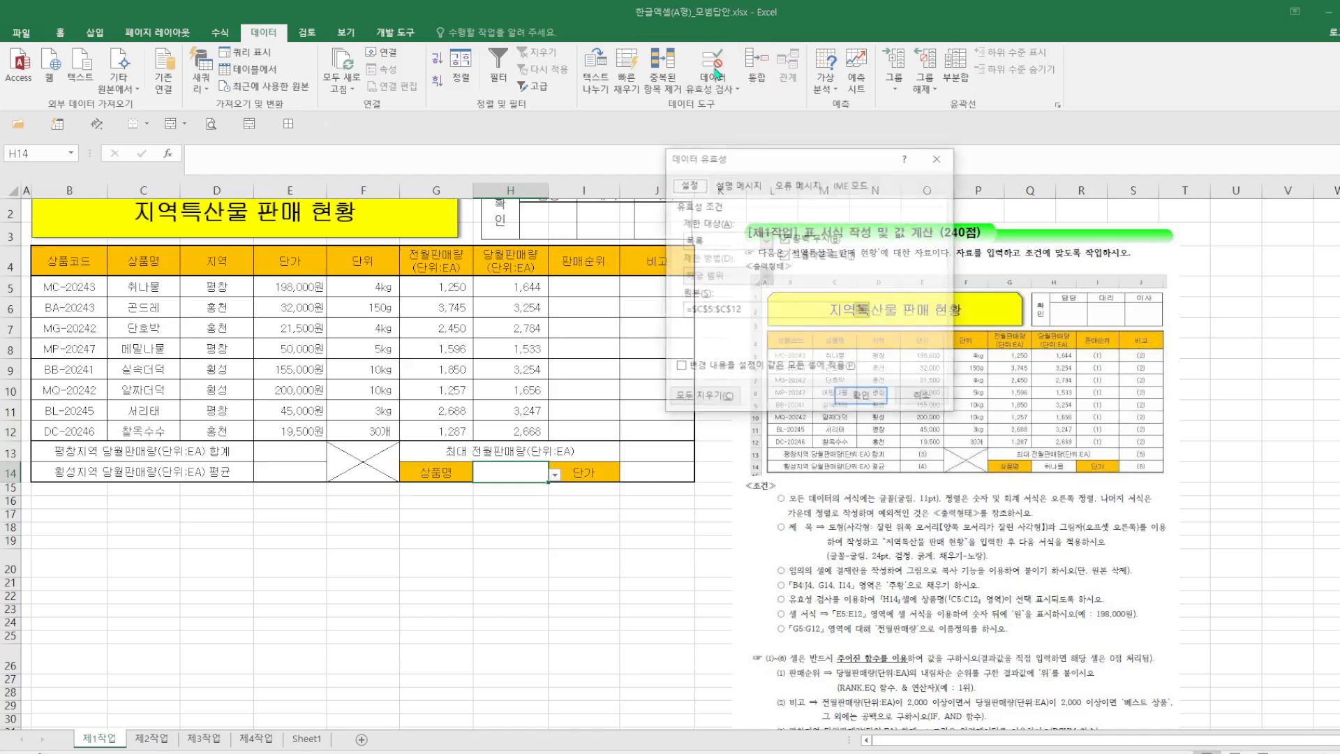
left_click(704, 397)
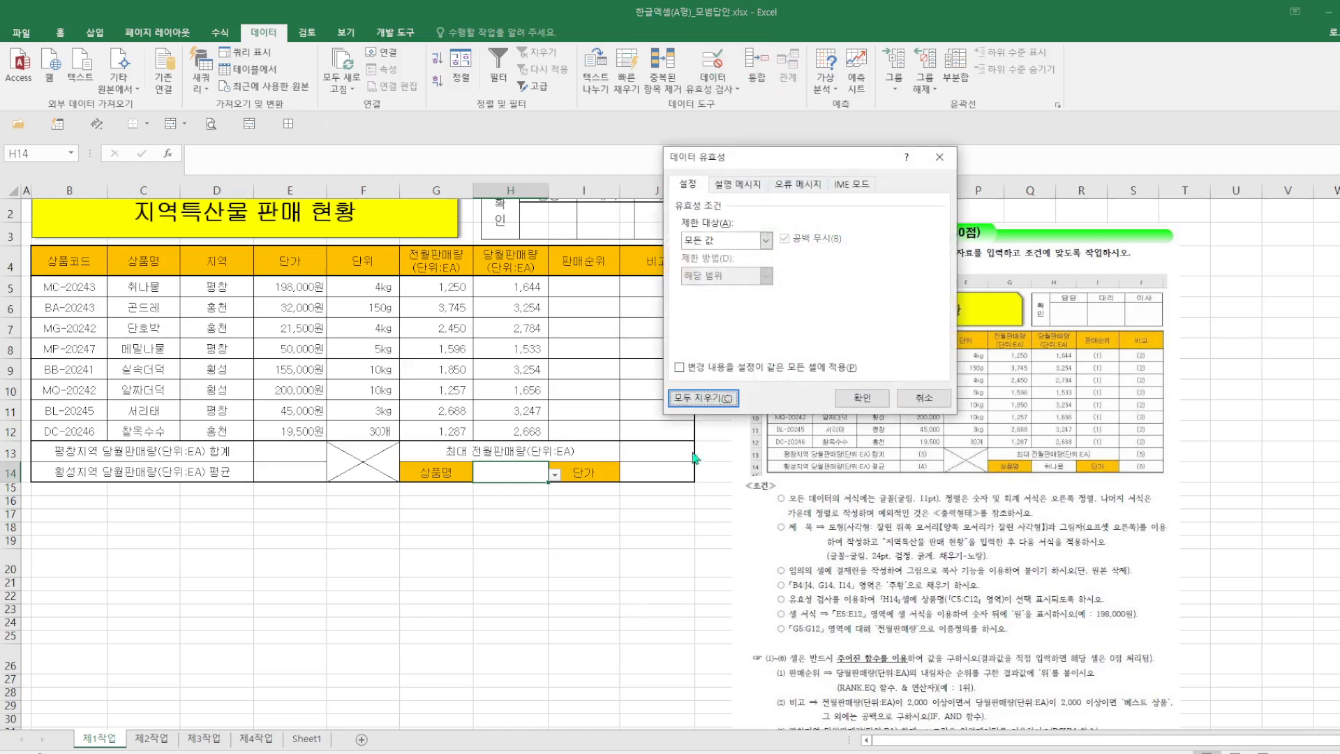
left_click(862, 397)
left_click(520, 525)
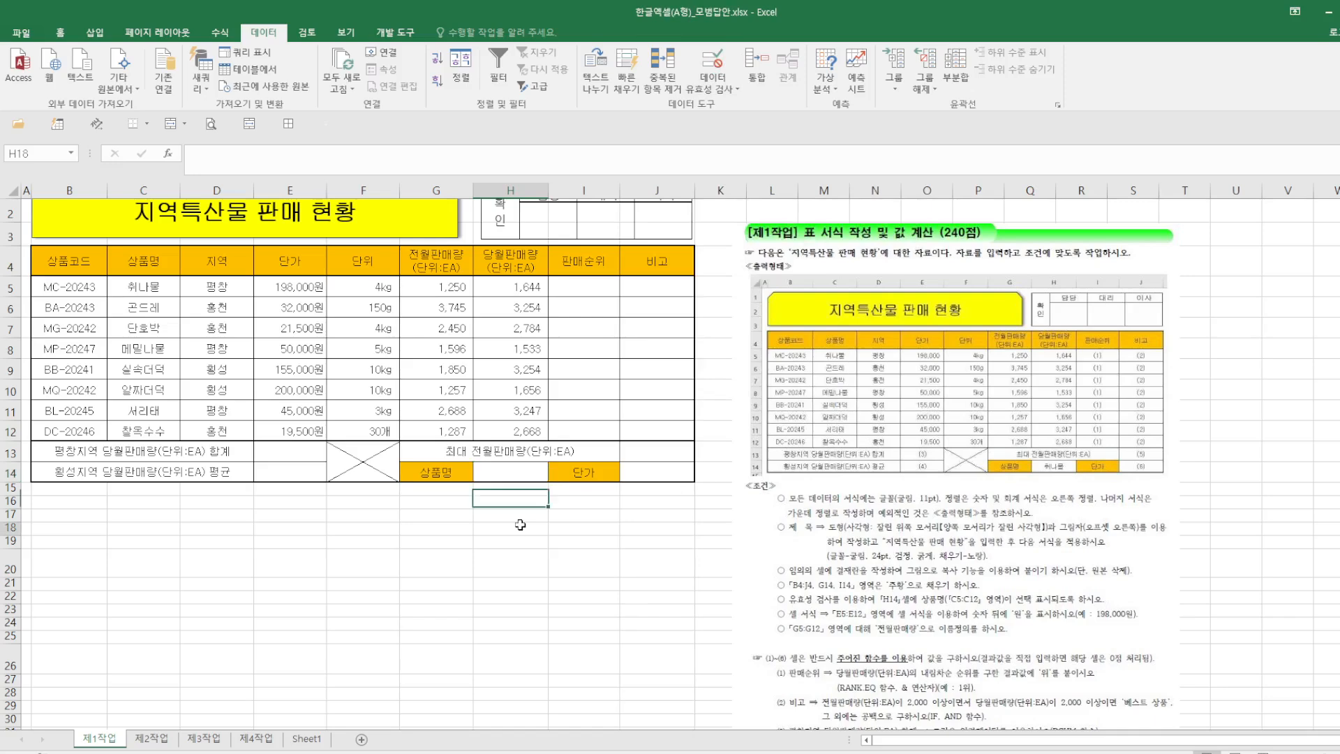
Step: Crop the top of the instruction picture down to the sample table's header row and move the picture up beside the data table
left_click(920, 309)
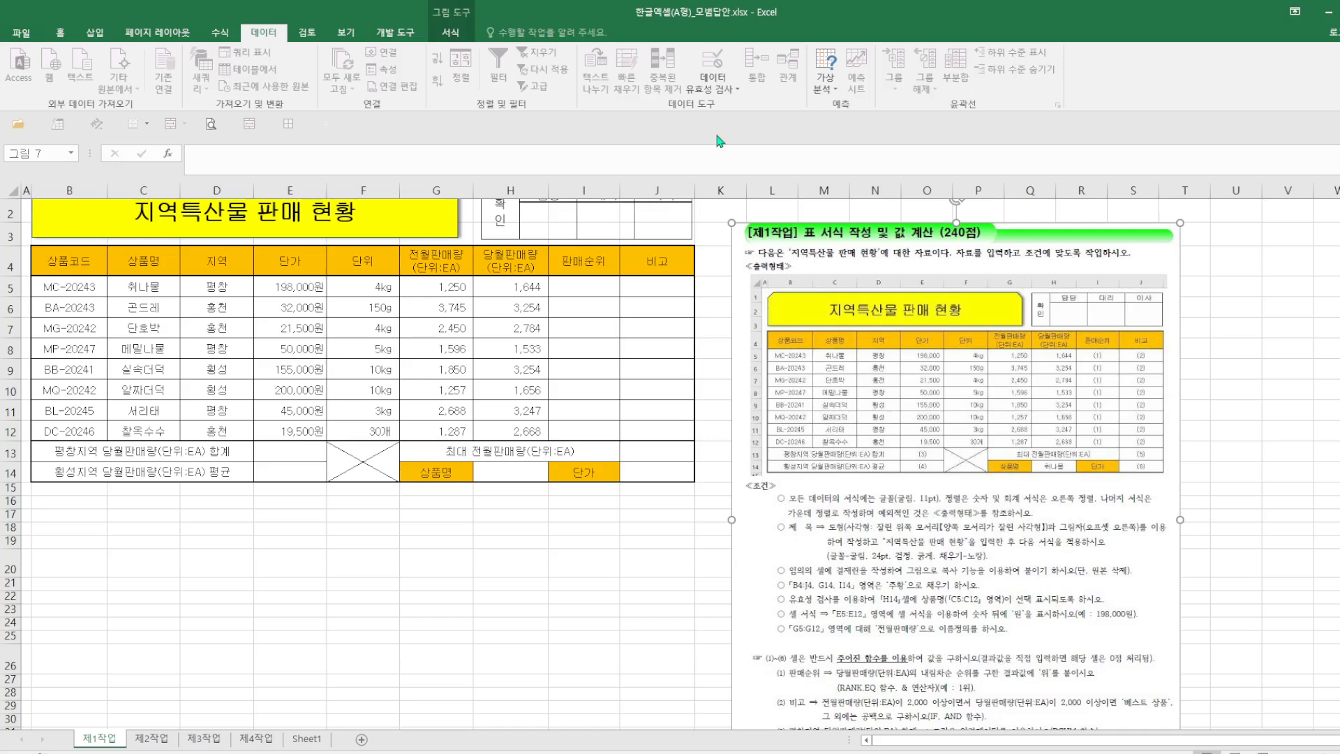
left_click(450, 32)
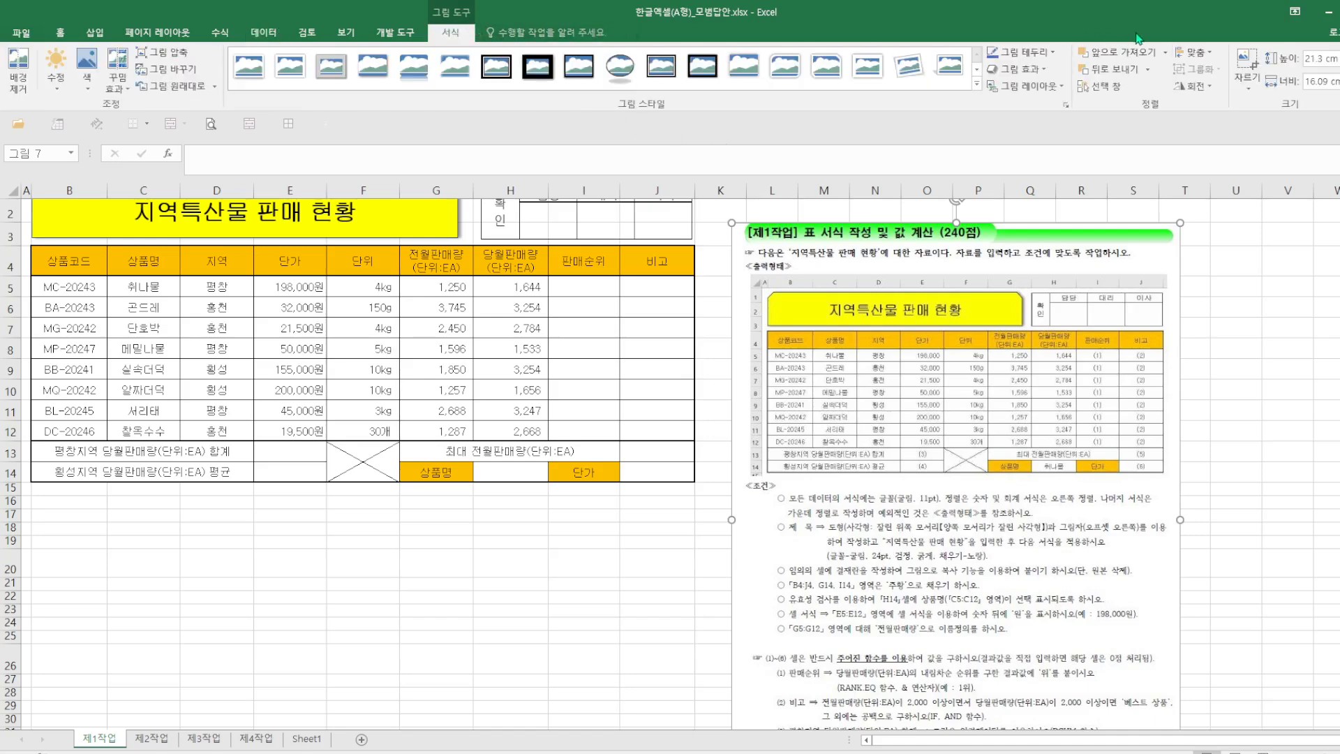
left_click(1255, 67)
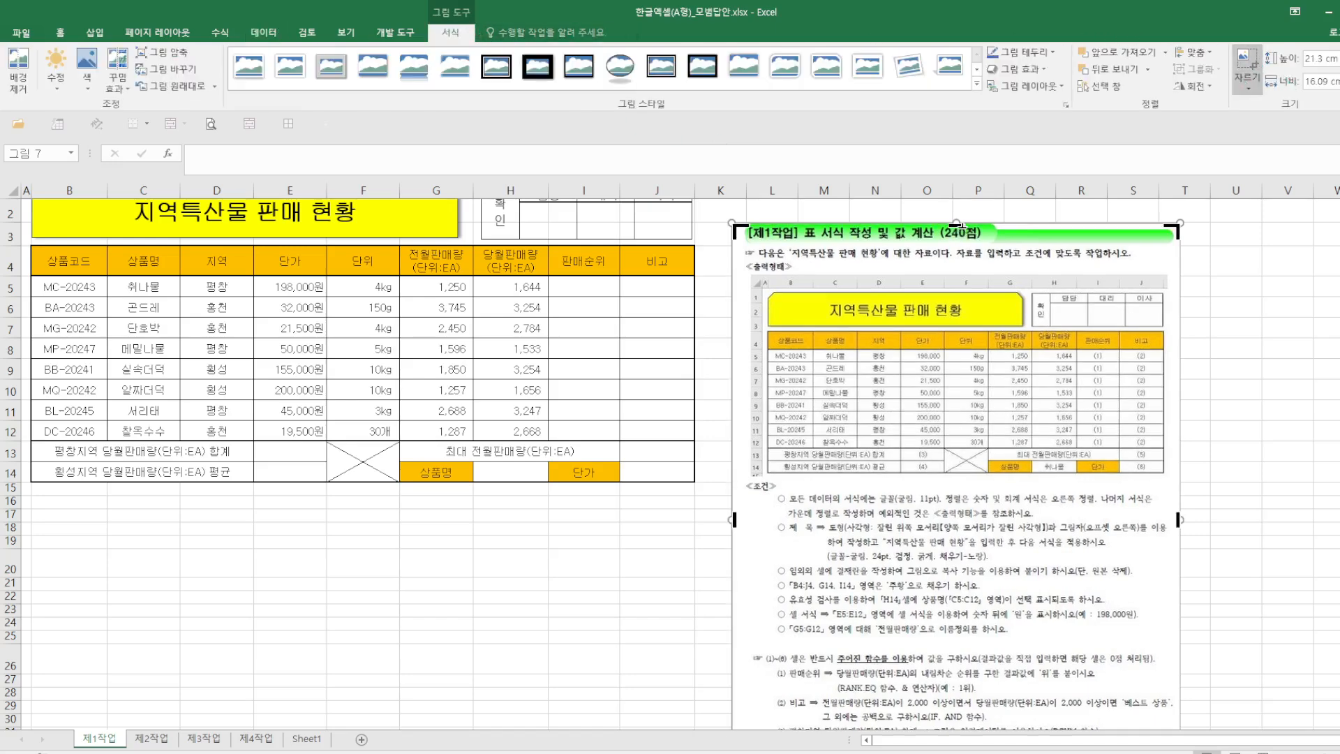
left_click_drag(956, 225, 944, 331)
left_click(1270, 369)
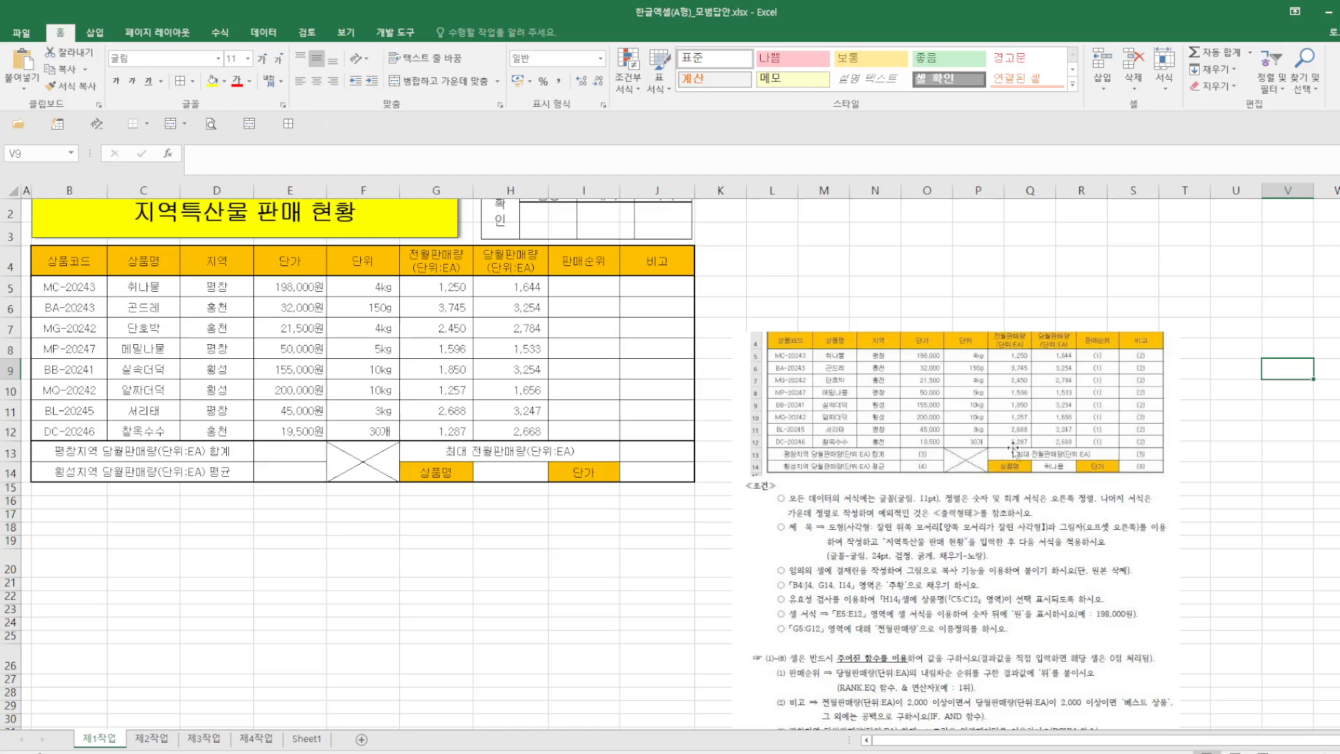
left_click_drag(959, 438, 940, 329)
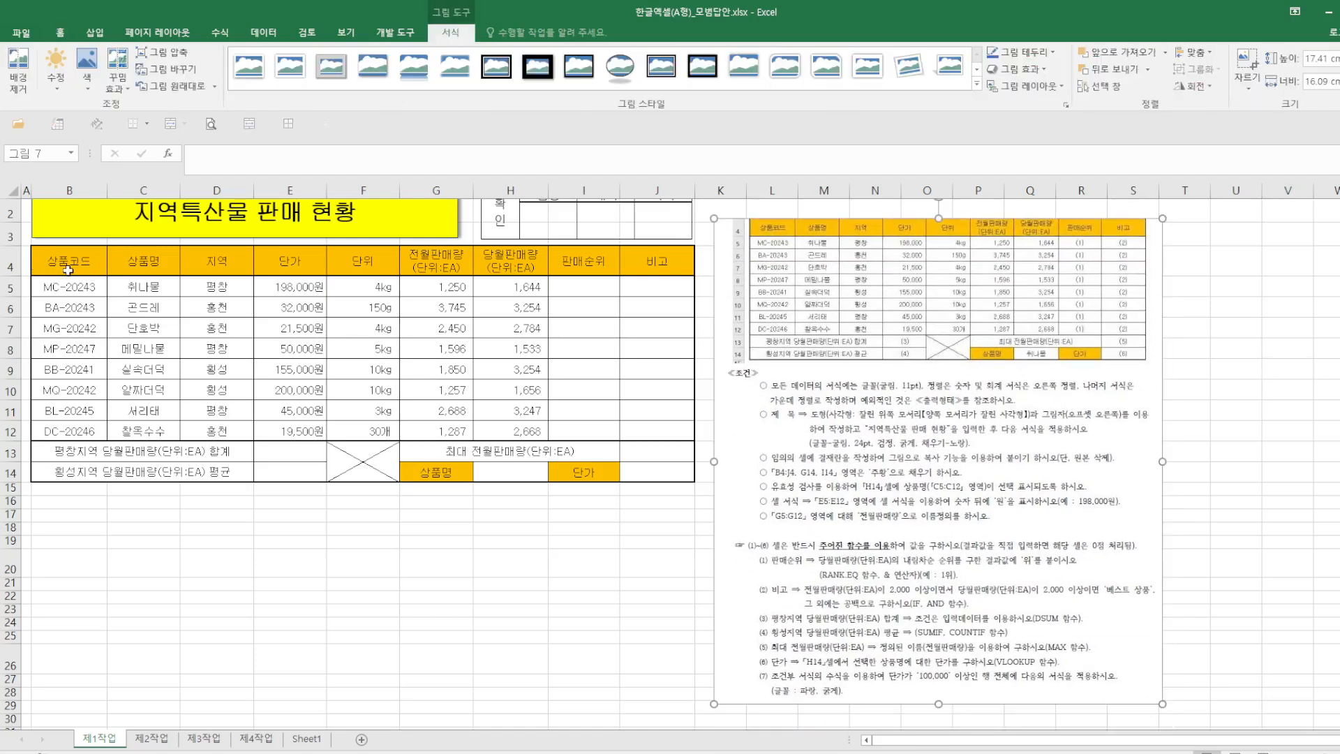
left_click_drag(68, 269, 627, 482)
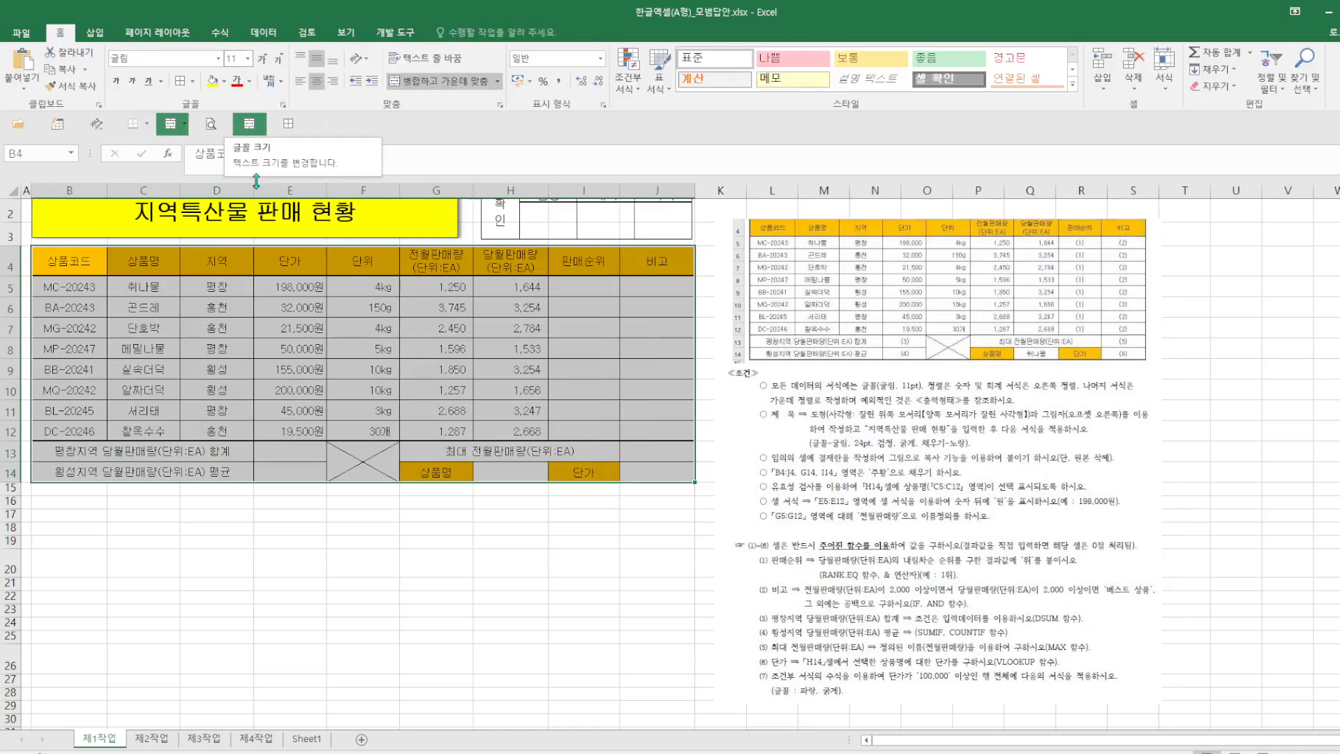
left_click(308, 623)
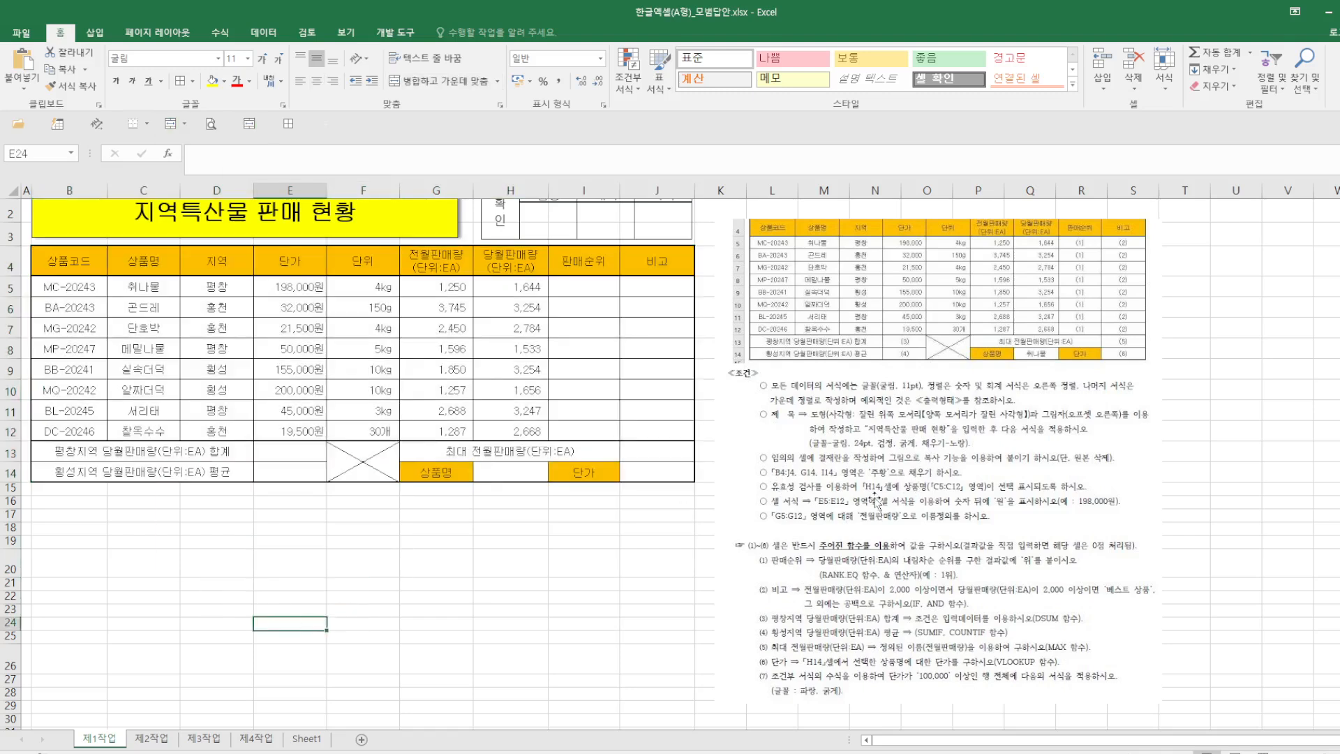
Step: Add data validation to H14 allowing a list (목록) with source =$C$5:$C$12, and choose 취나물 from it
left_click(509, 470)
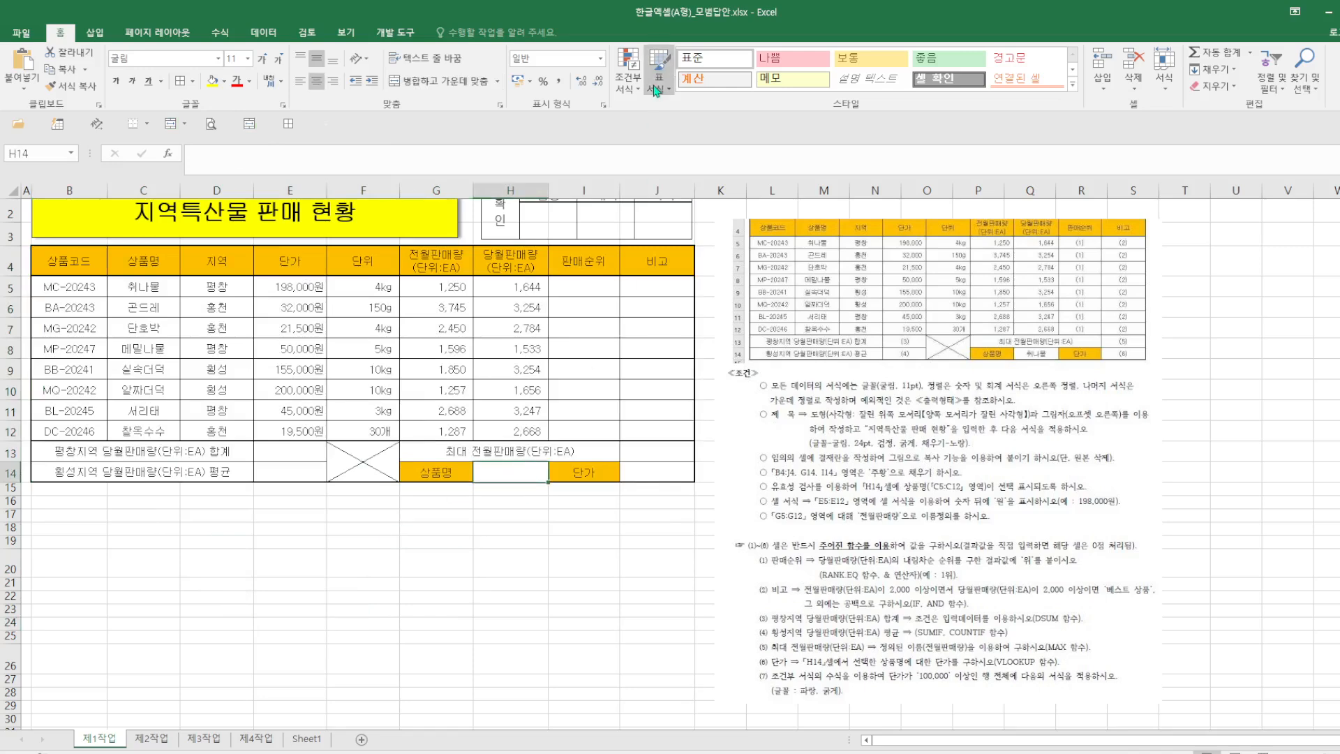
left_click(267, 33)
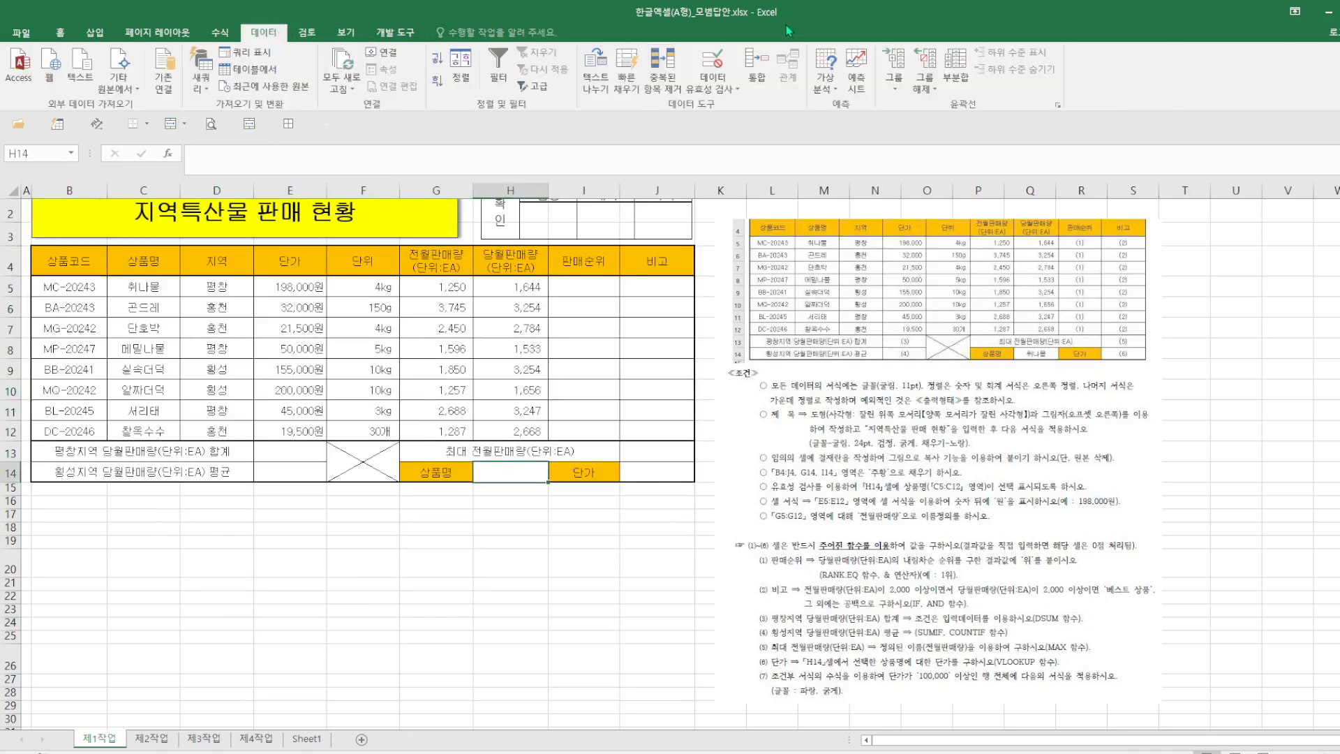
left_click(710, 62)
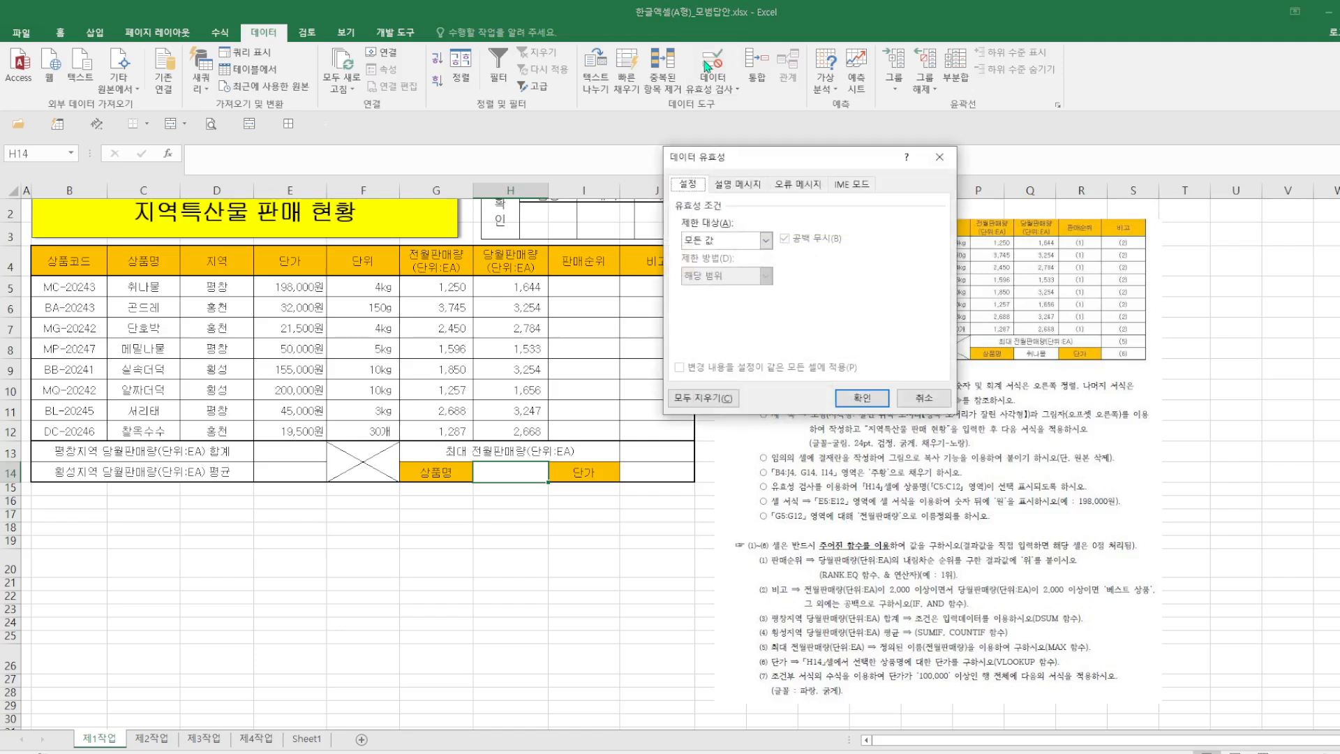
left_click(765, 240)
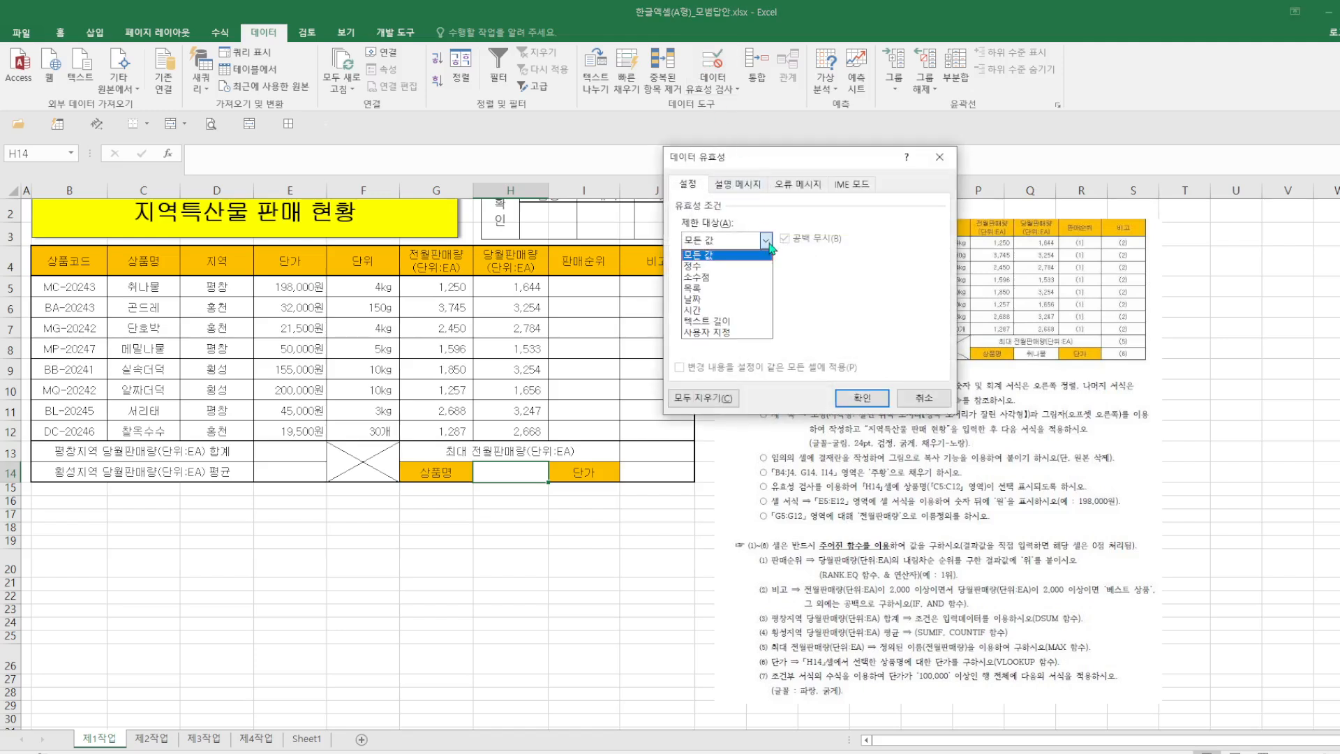
left_click(737, 288)
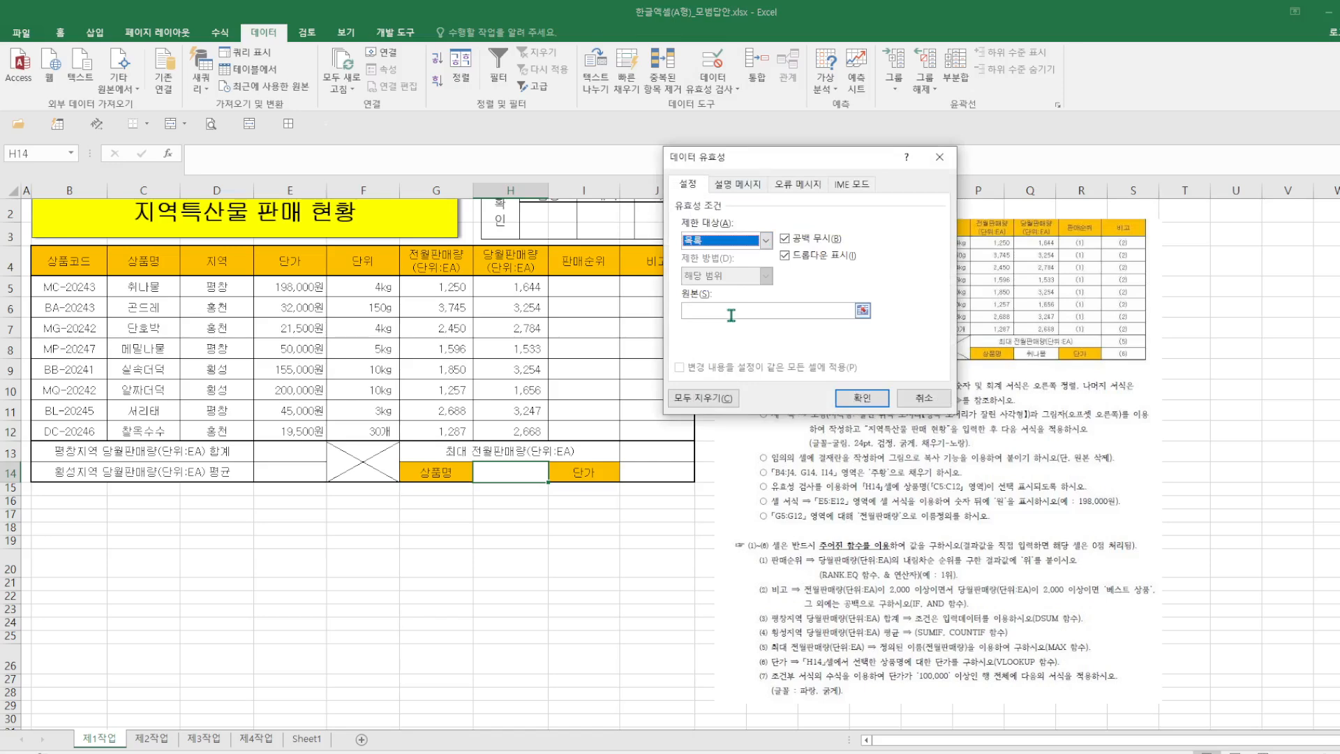
left_click(731, 312)
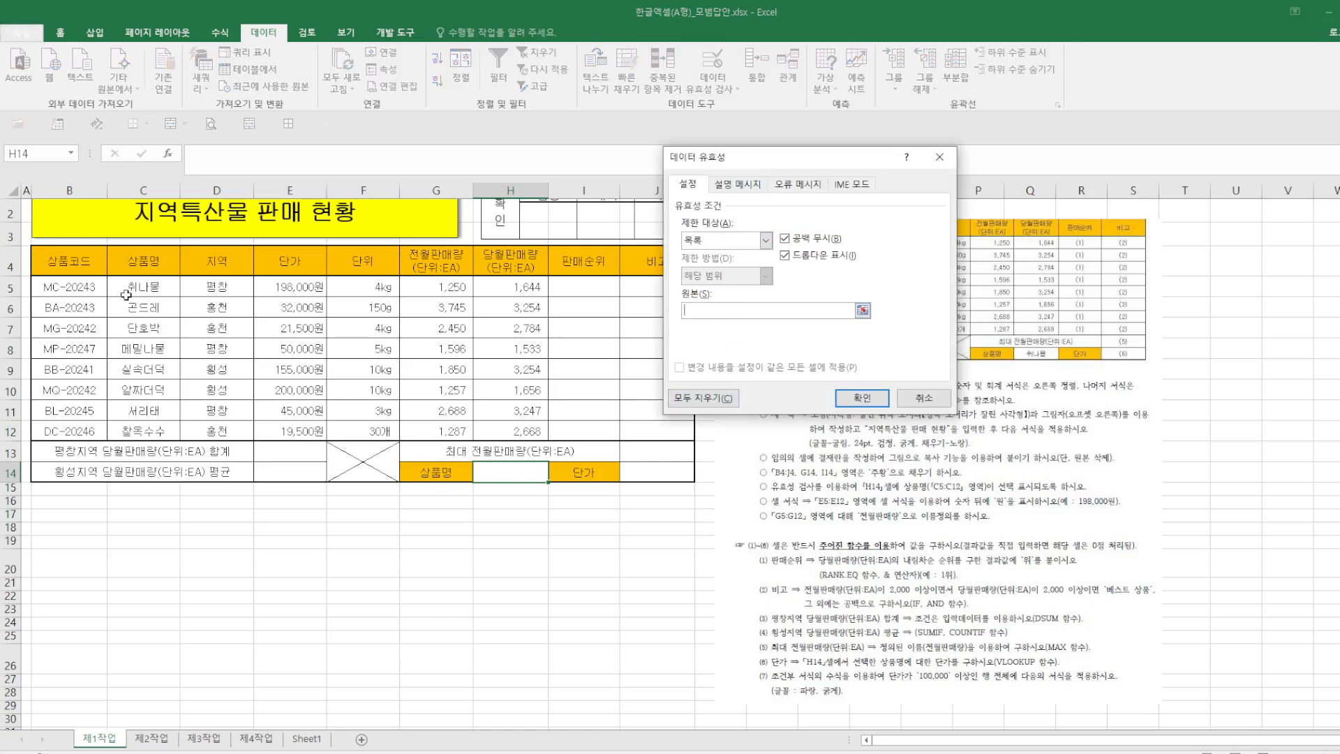
left_click_drag(164, 287, 150, 431)
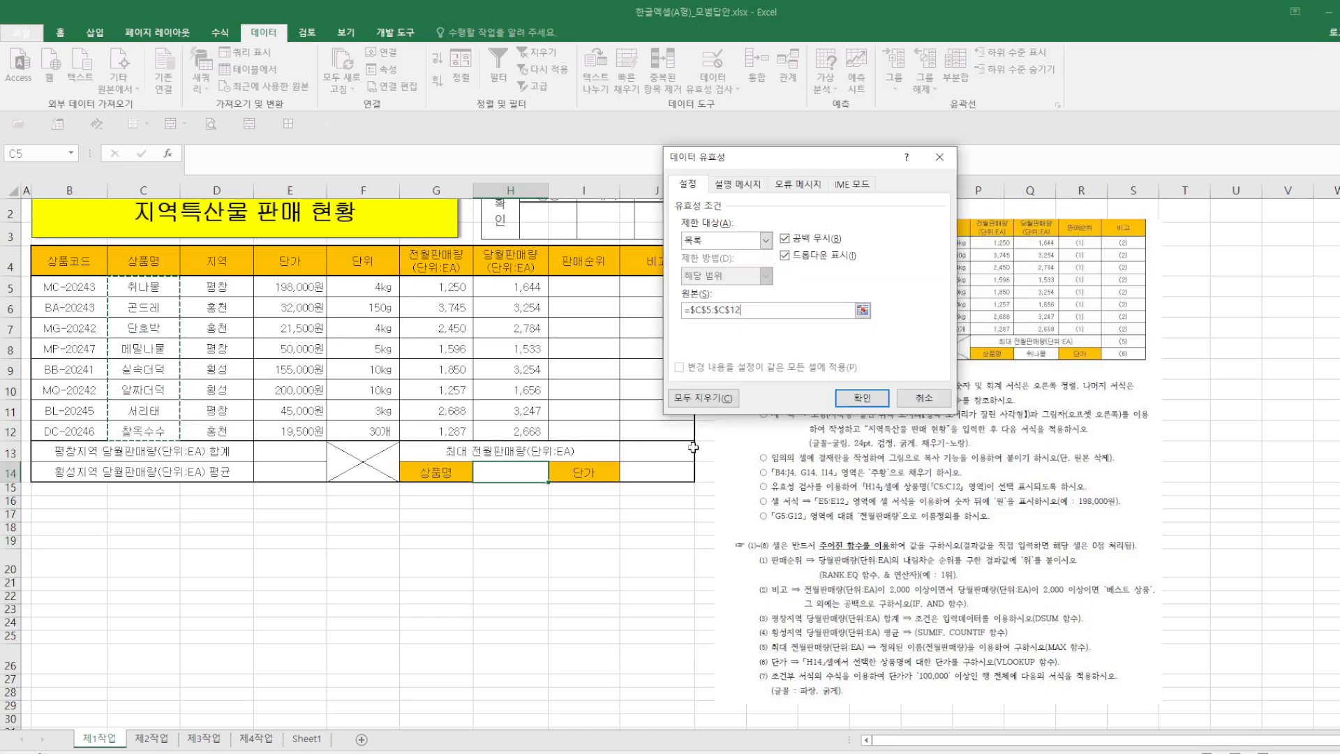
left_click(862, 399)
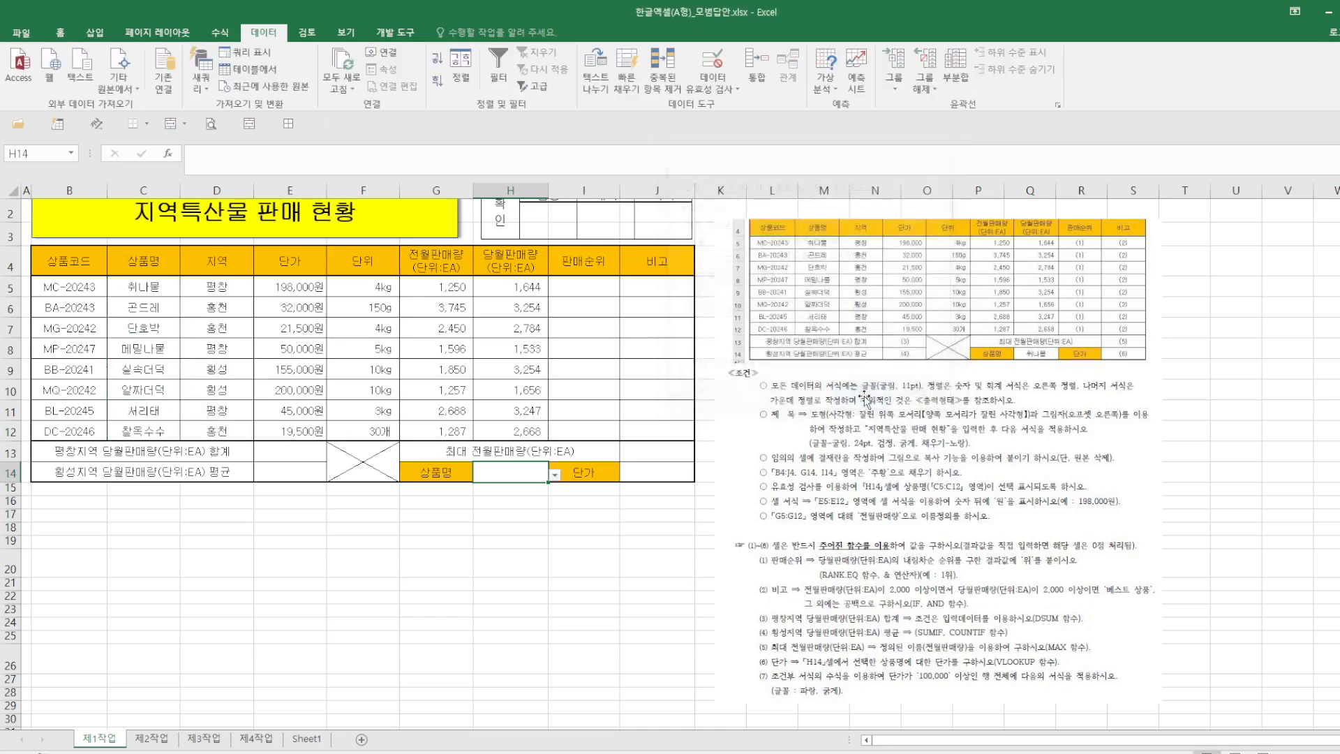
left_click(555, 474)
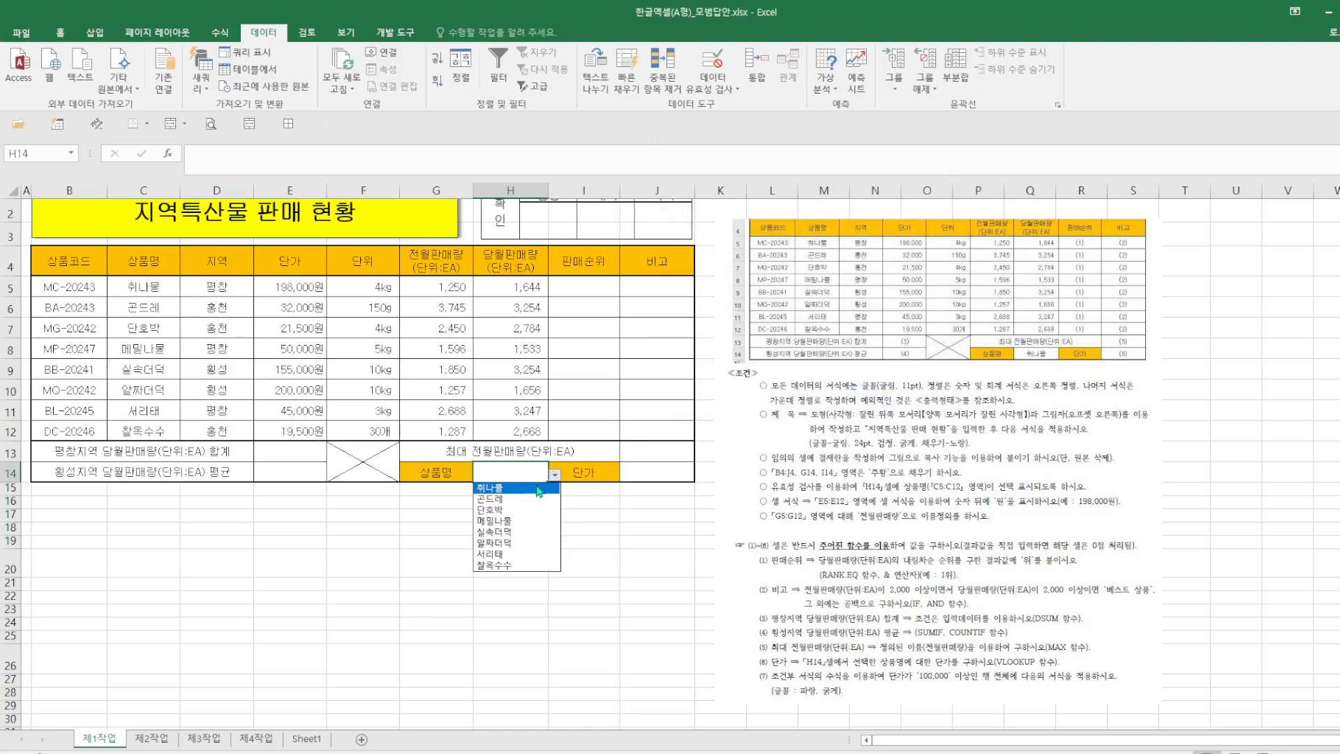
left_click(539, 488)
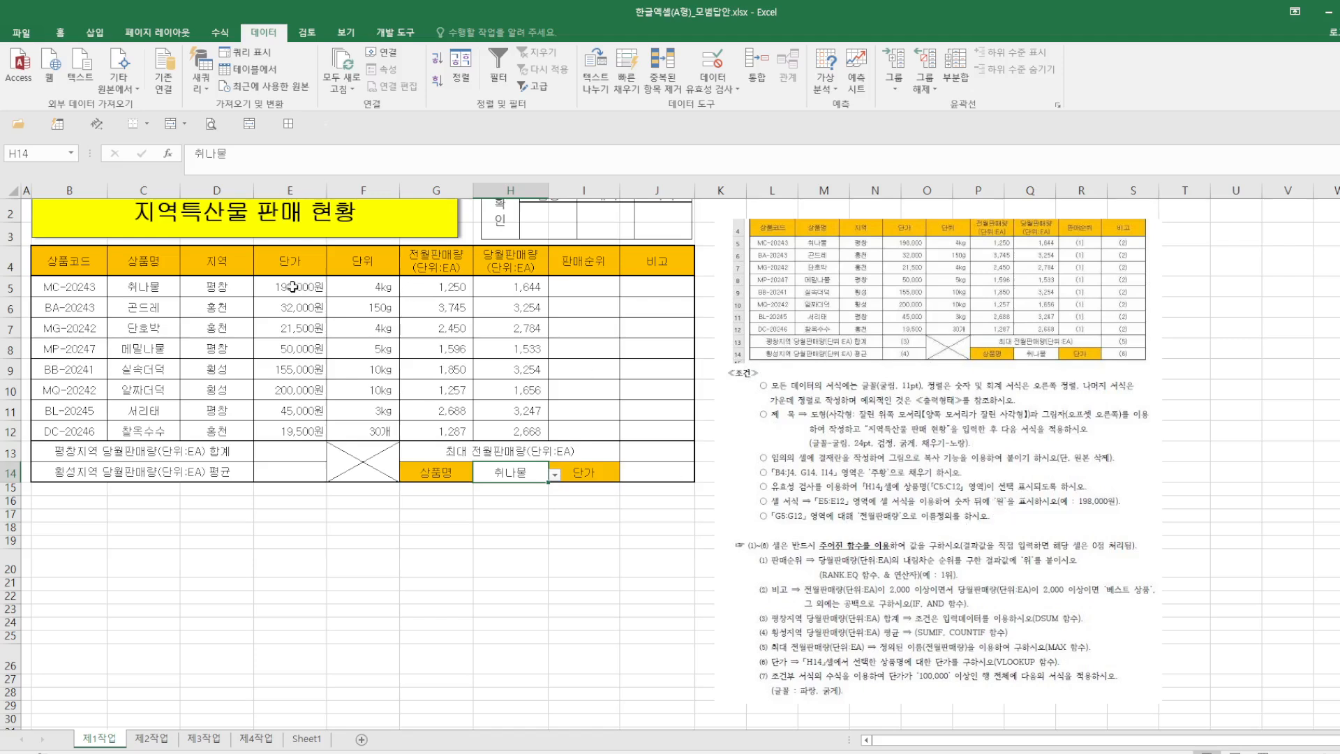
Step: Reset the number format of the unit prices in E5:E12 to General (일반)
left_click_drag(293, 287, 292, 431)
right_click(289, 410)
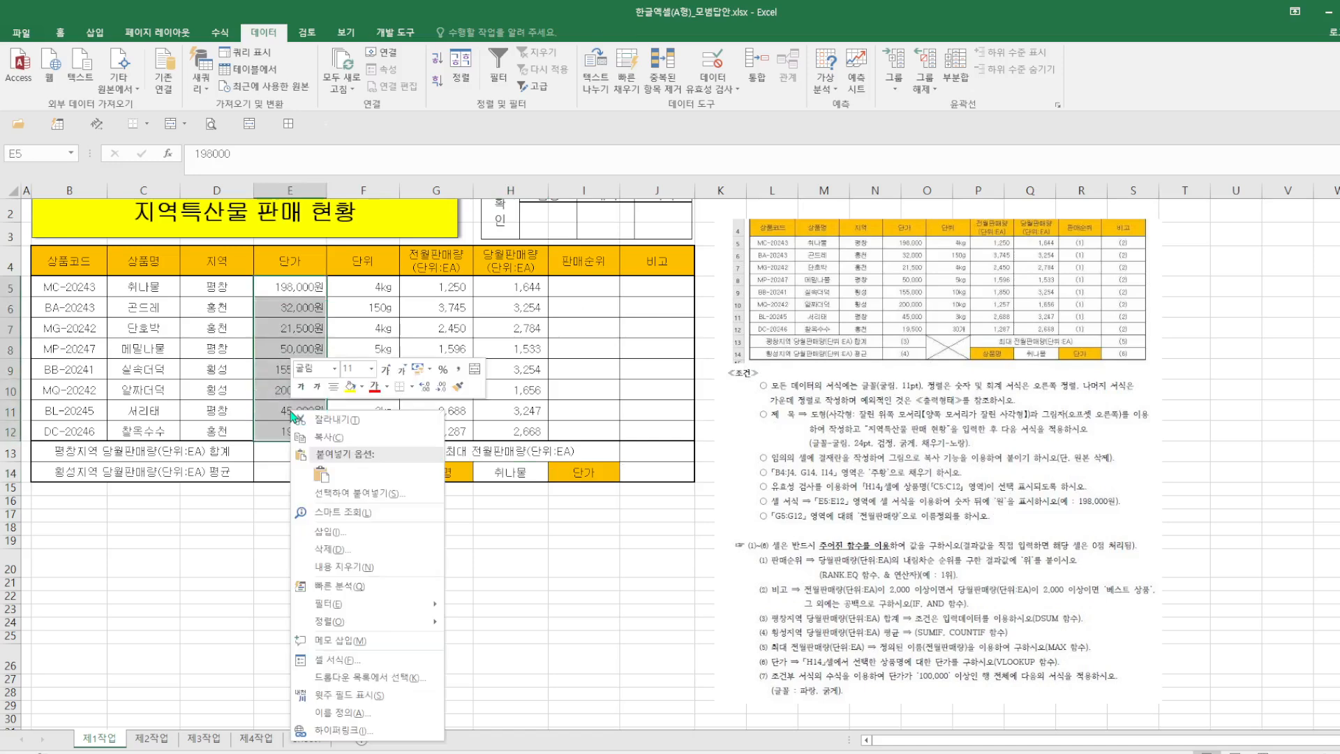
left_click(362, 661)
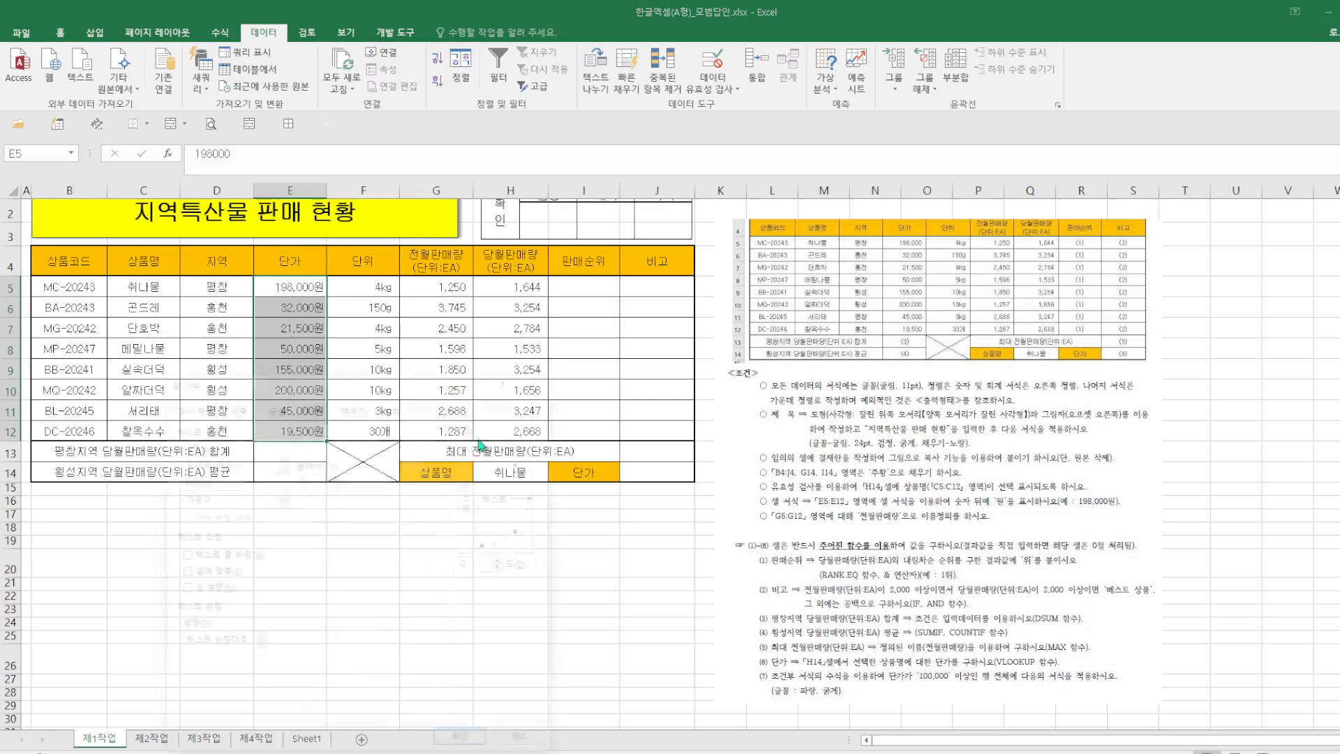
left_click(201, 443)
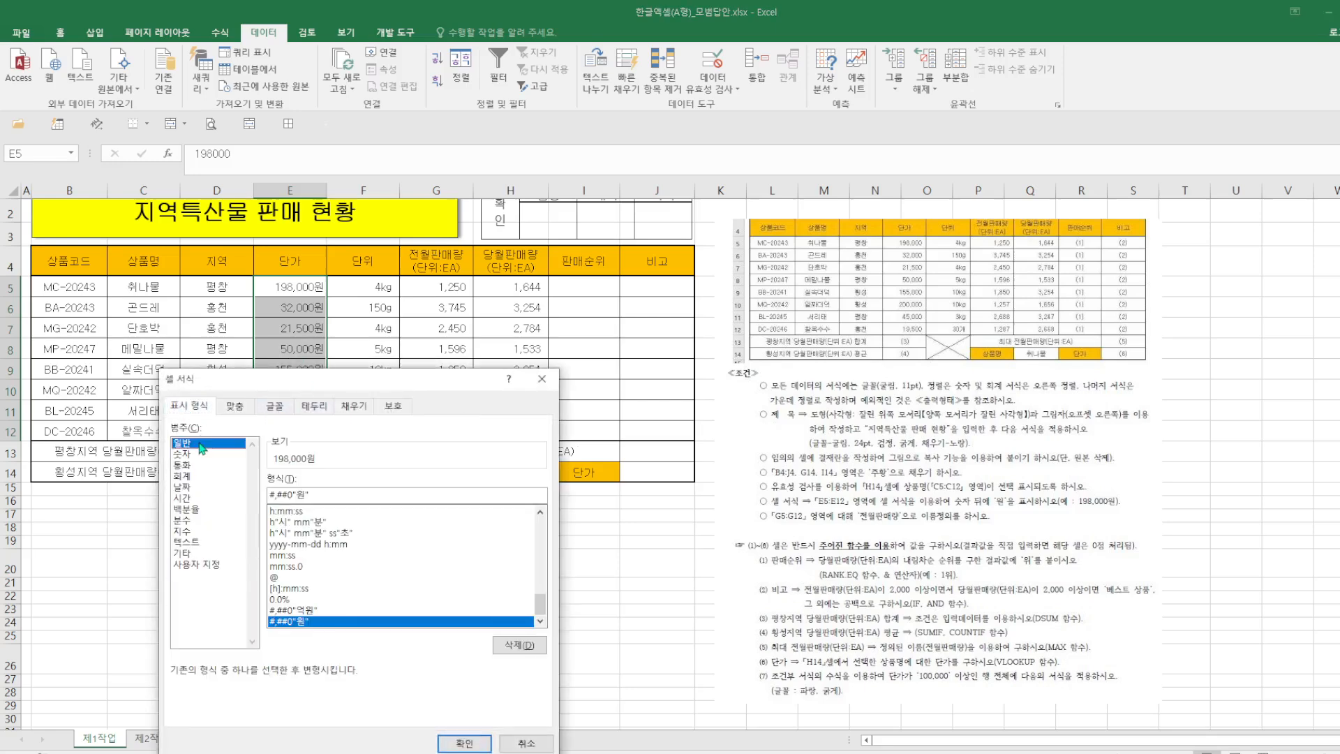
left_click(464, 742)
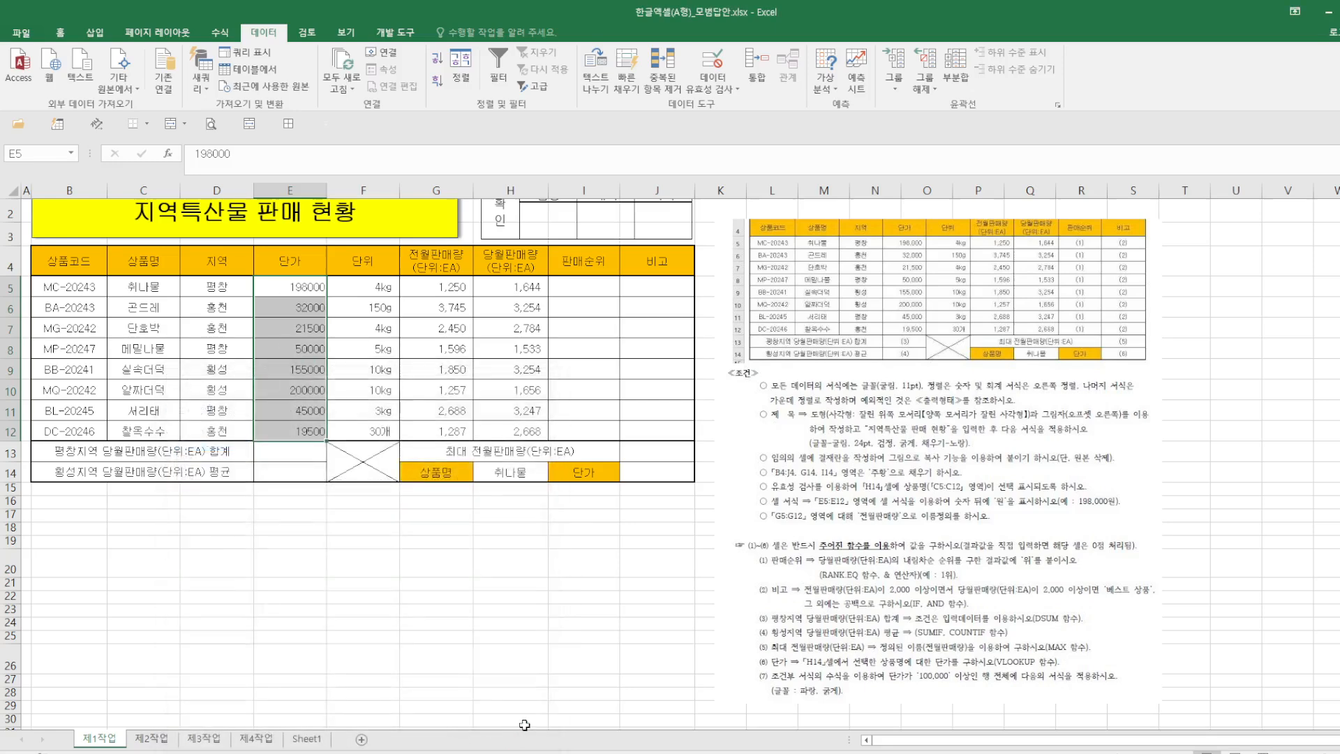
left_click(596, 674)
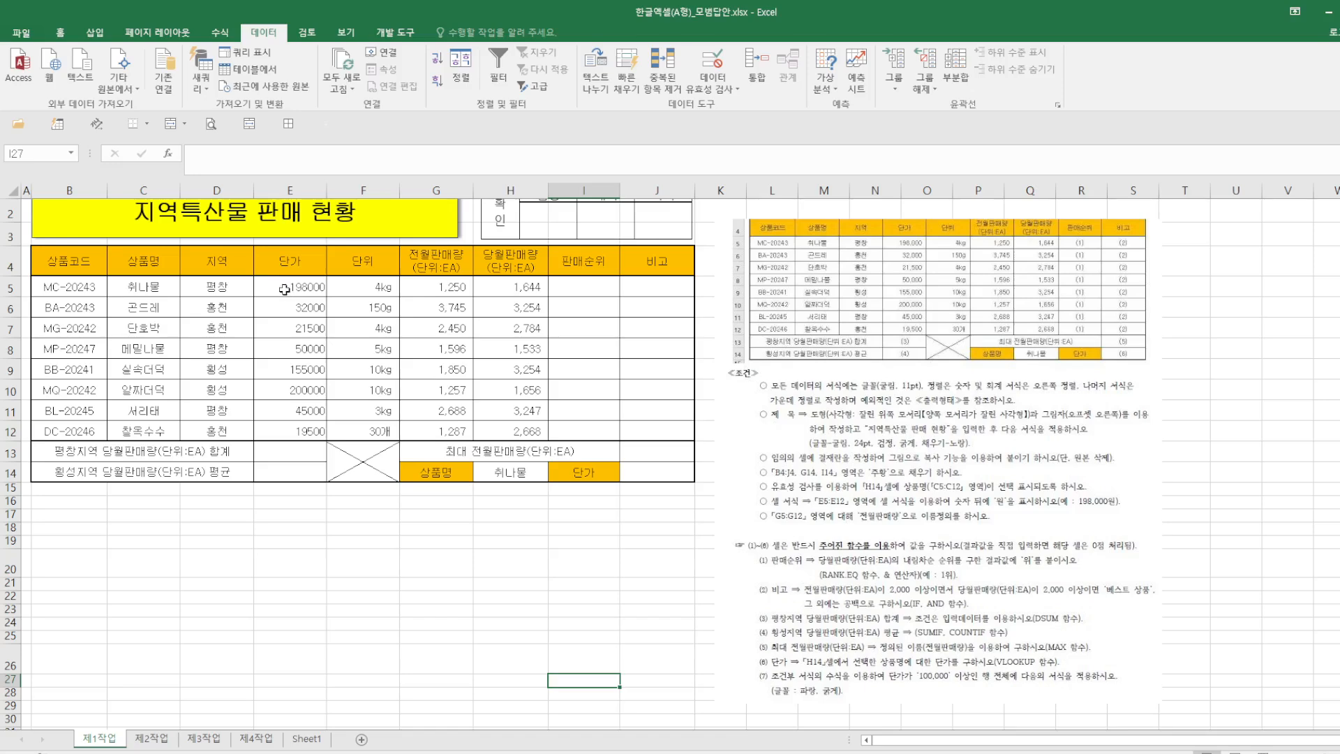
Step: Apply the custom number format #,##0원 to the unit prices in E5:E12
left_click_drag(283, 288, 279, 429)
right_click(283, 398)
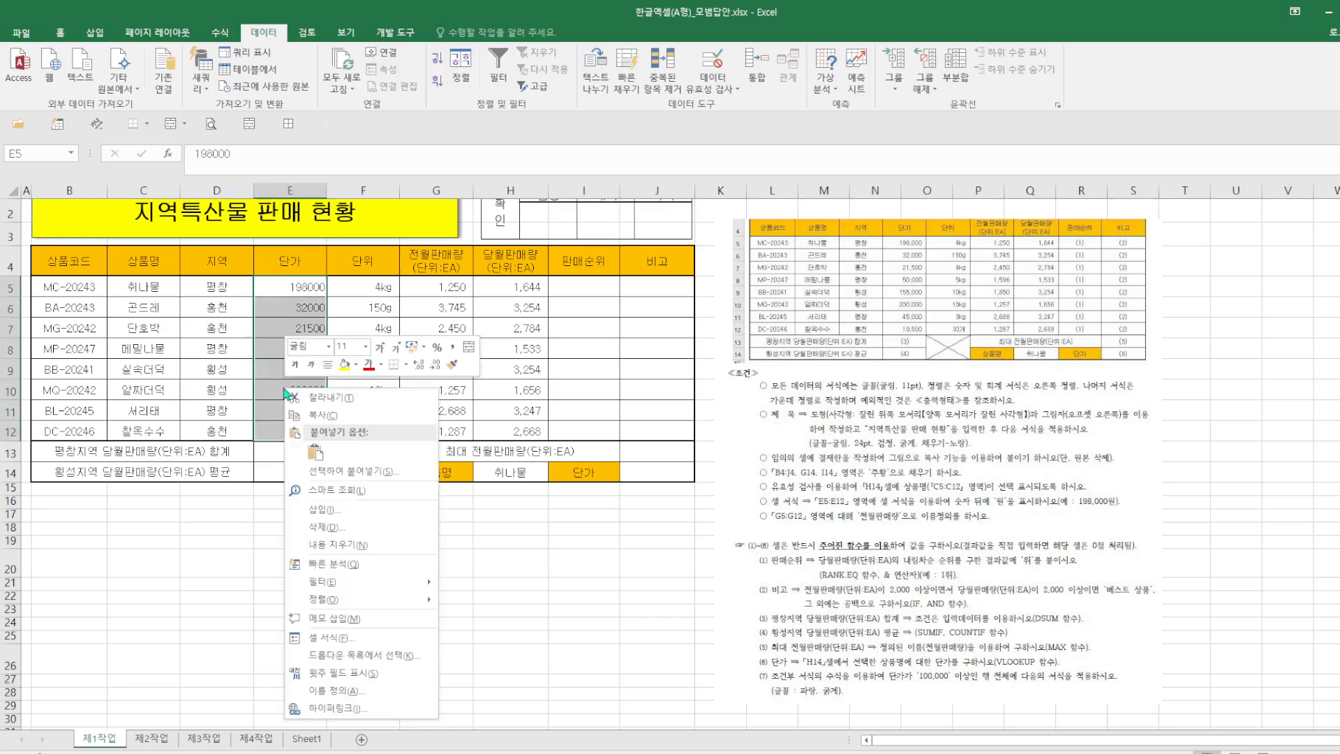
left_click(314, 638)
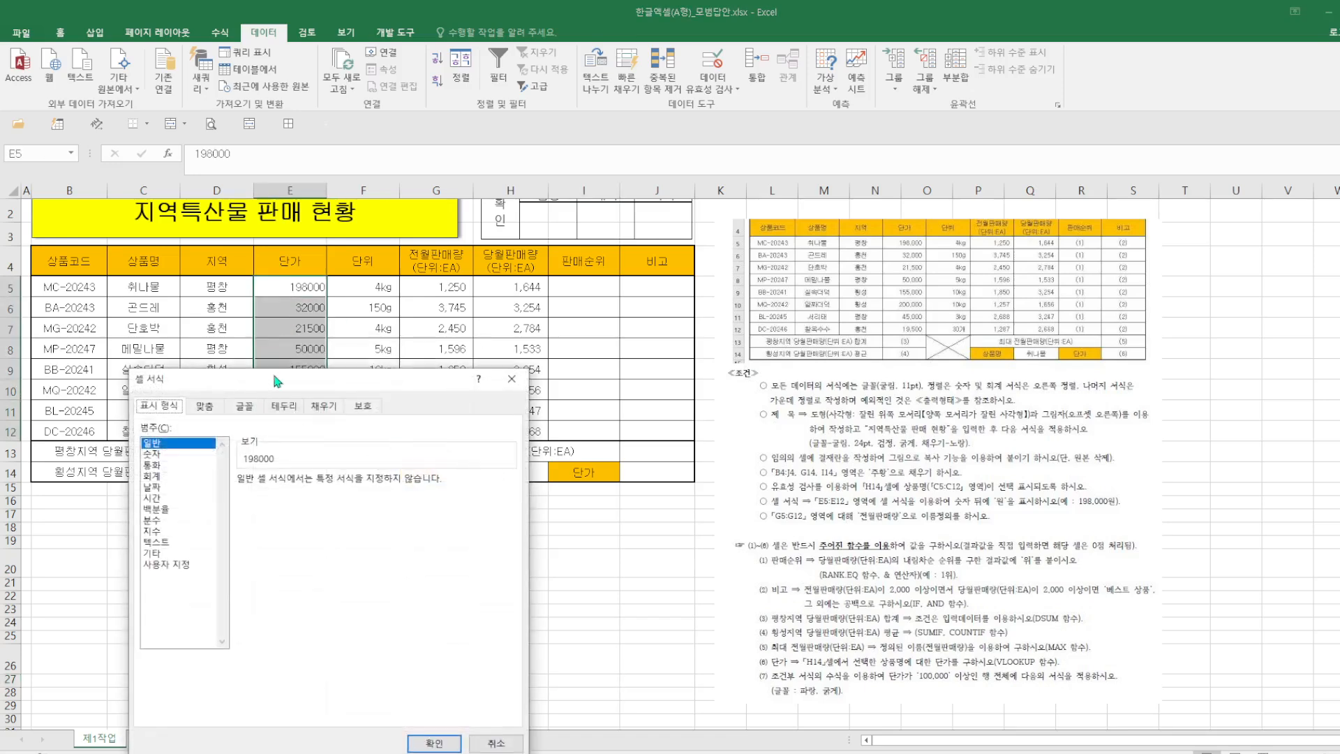
left_click_drag(299, 388, 607, 159)
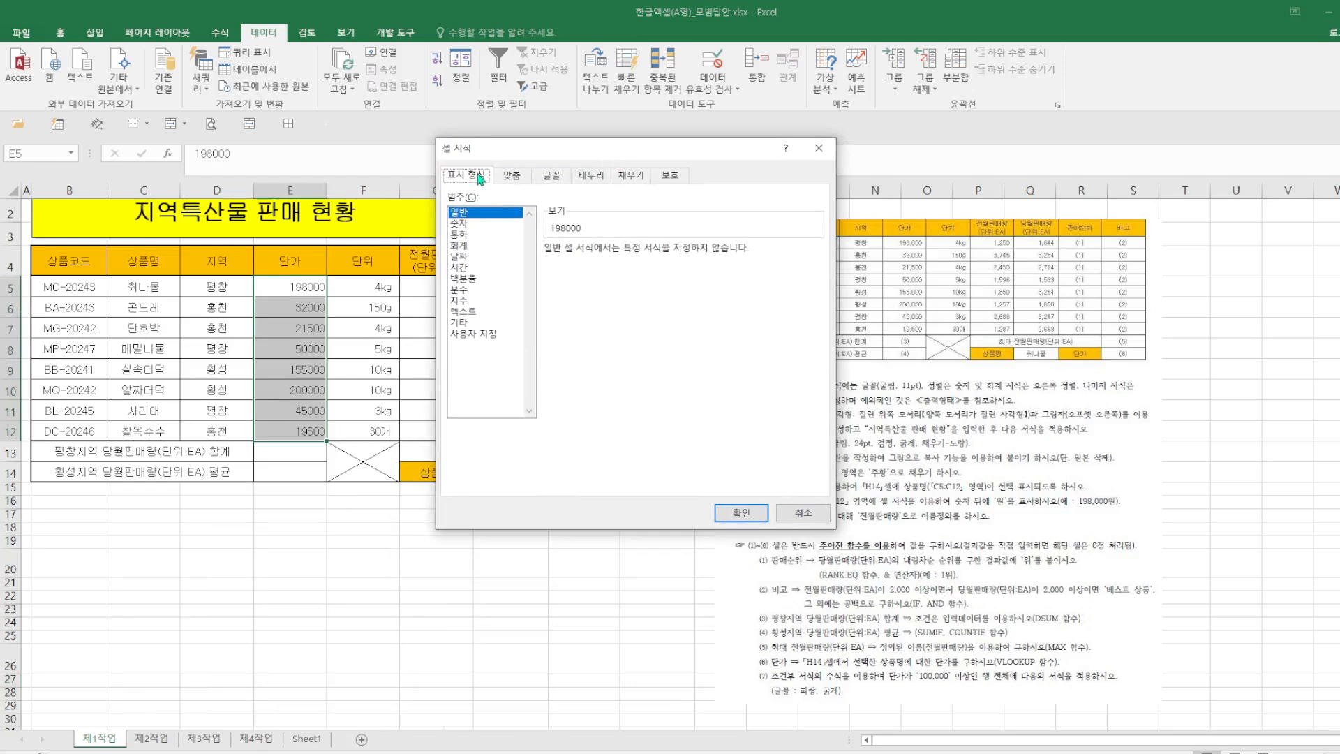
left_click(484, 335)
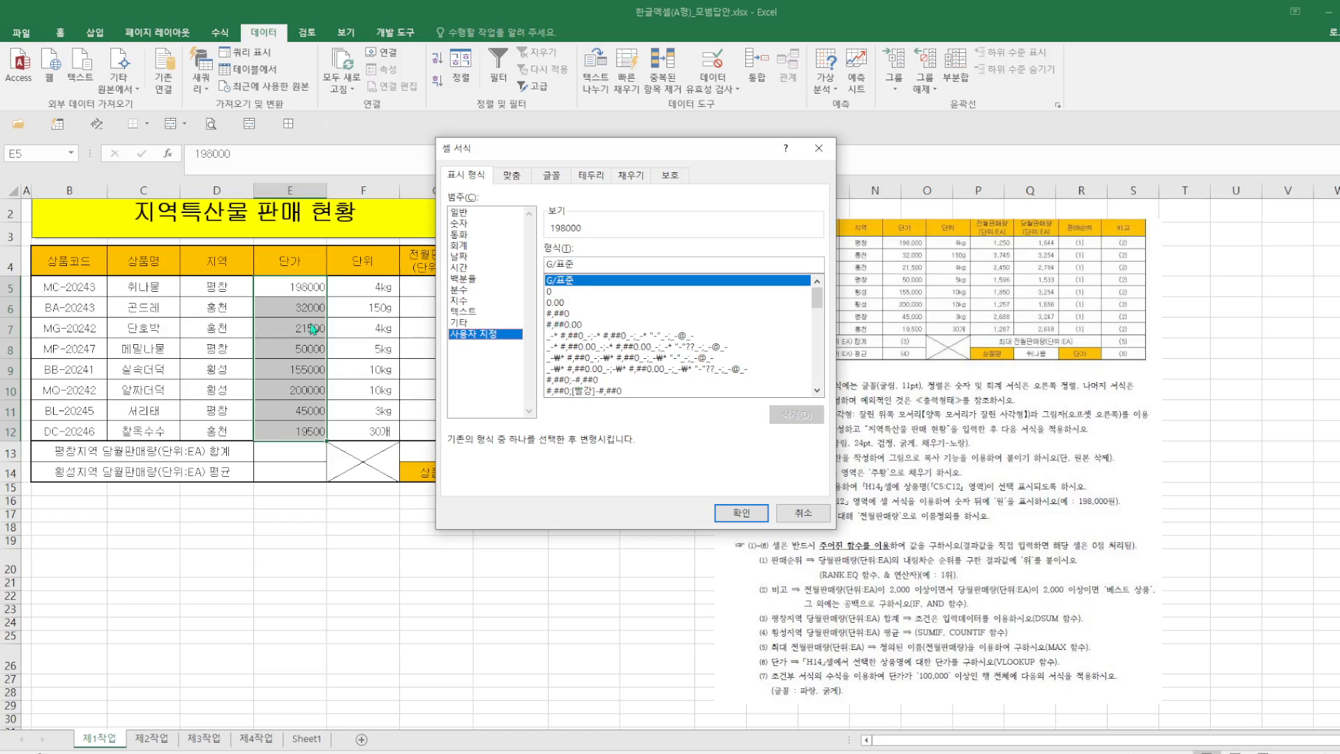
left_click(571, 316)
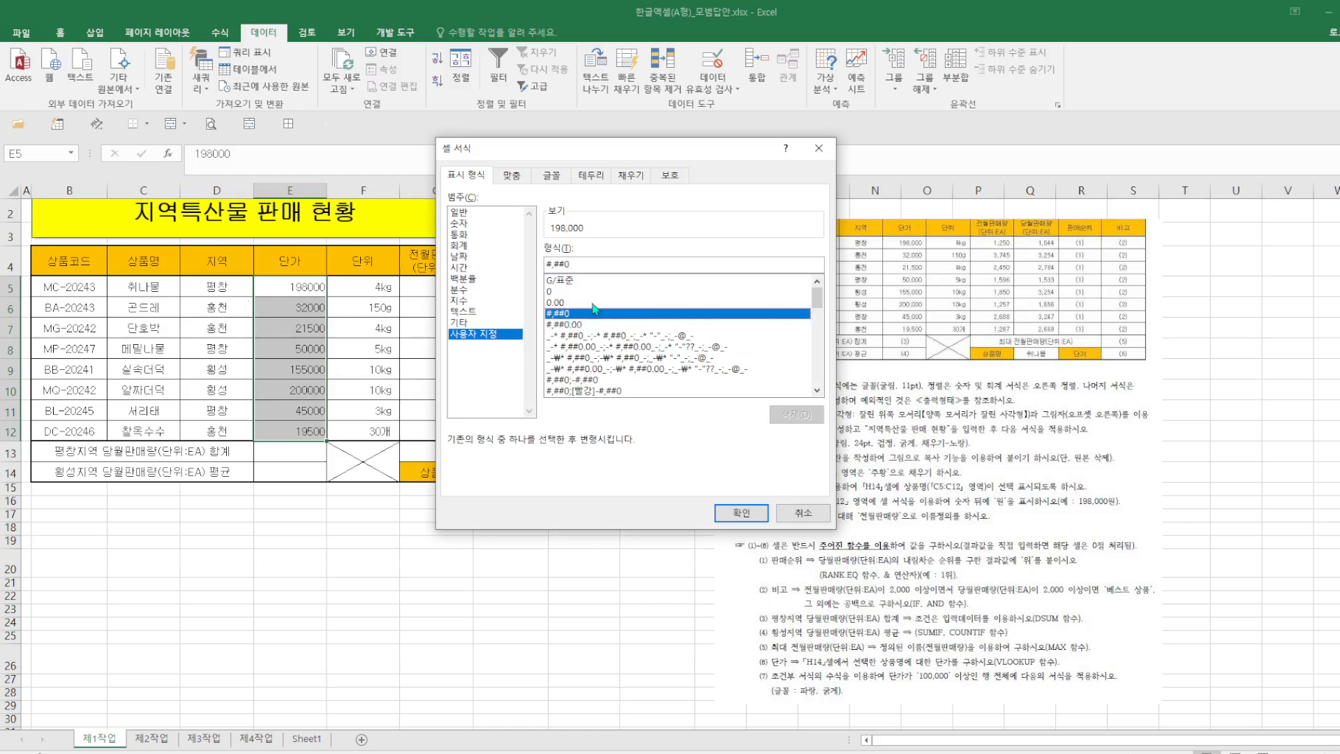
left_click(586, 263)
type("ㅇ")
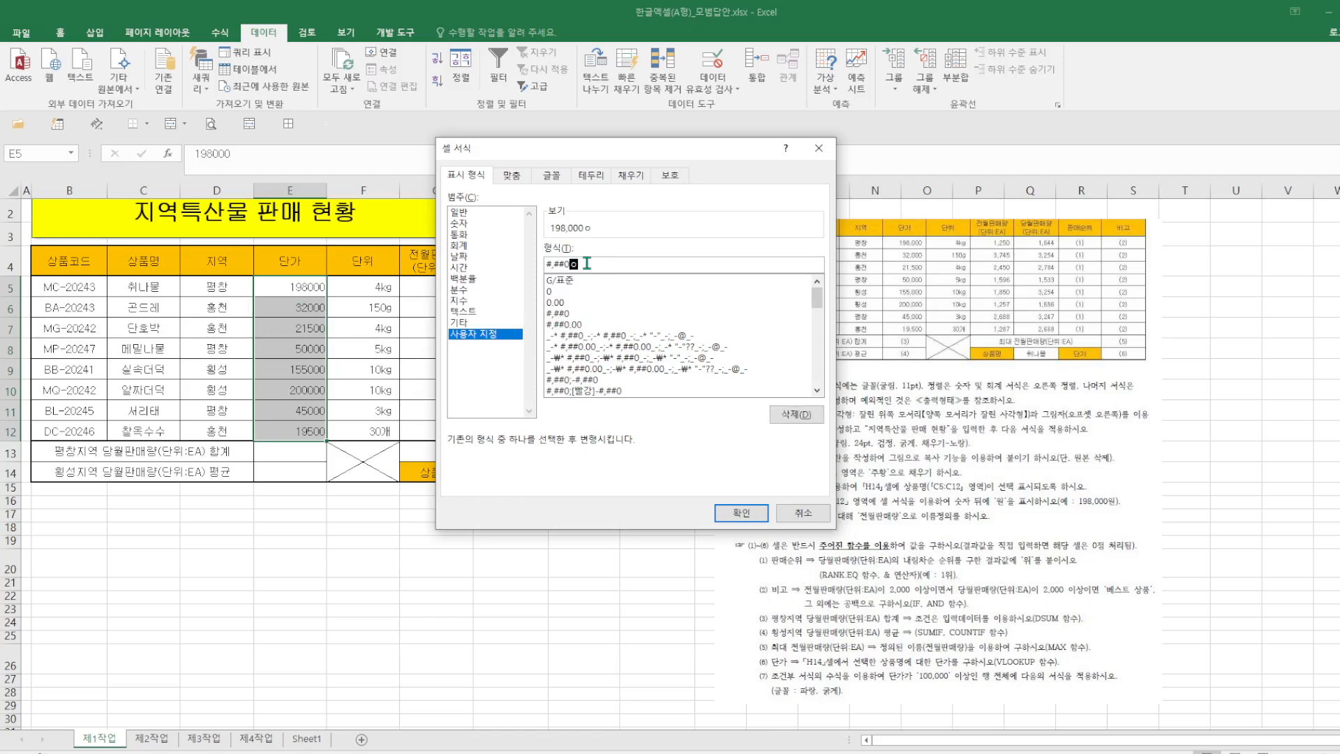
key("Return")
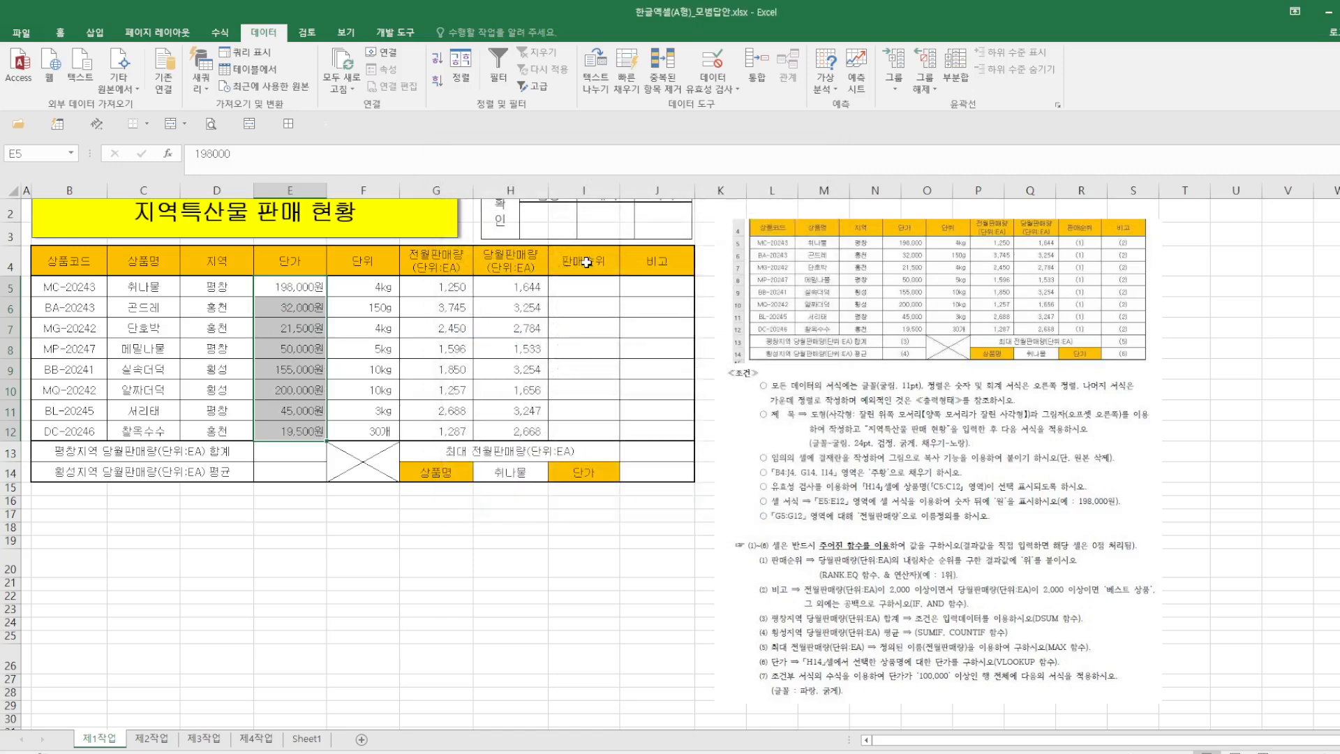
left_click(529, 609)
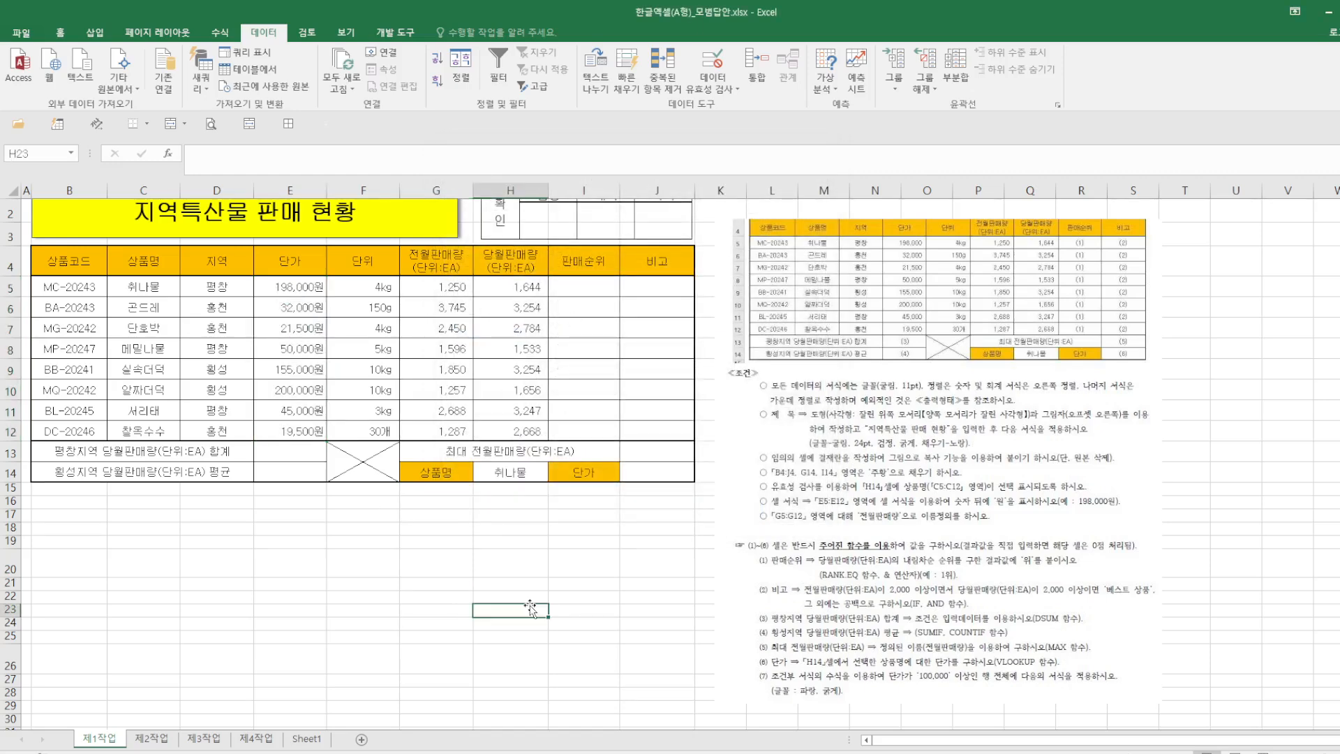
Step: Save a copy of the workbook in the 바탕 화면 folder under the name 한글엑셀24.11.a
left_click(22, 35)
left_click(40, 186)
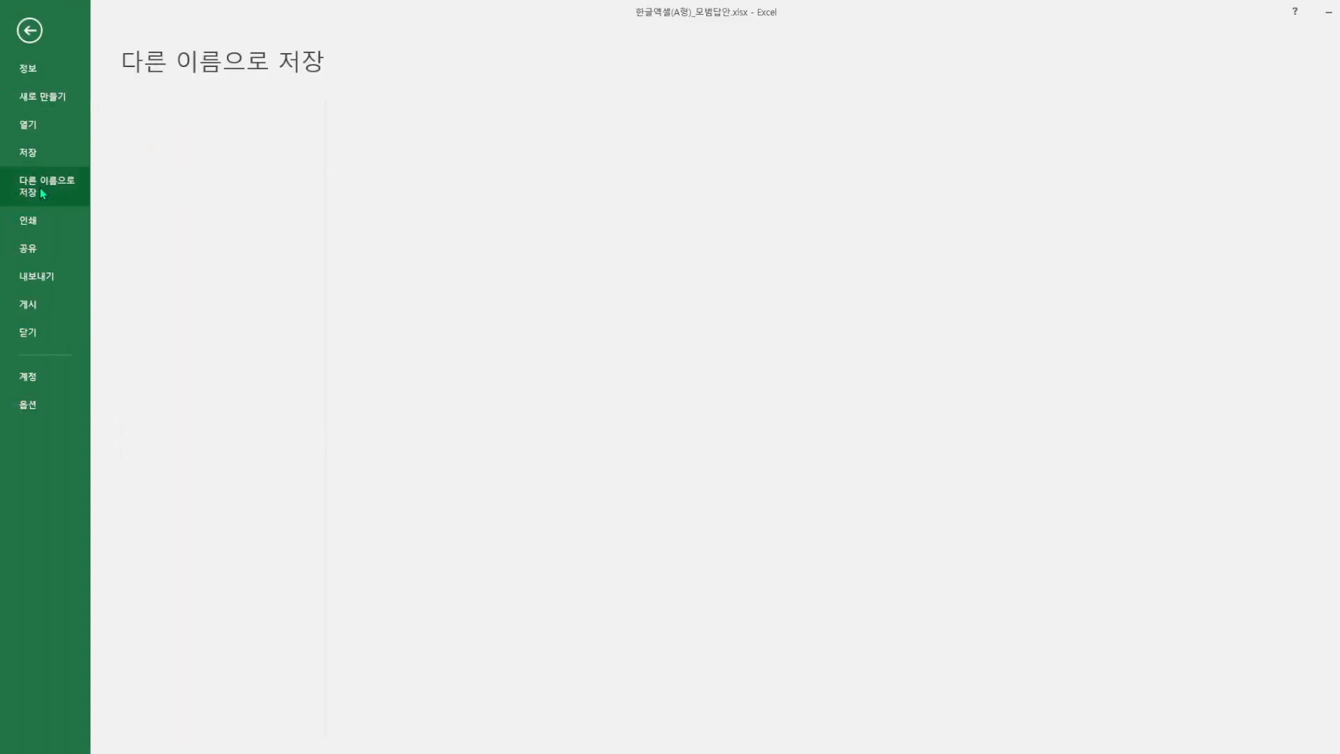
left_click(210, 232)
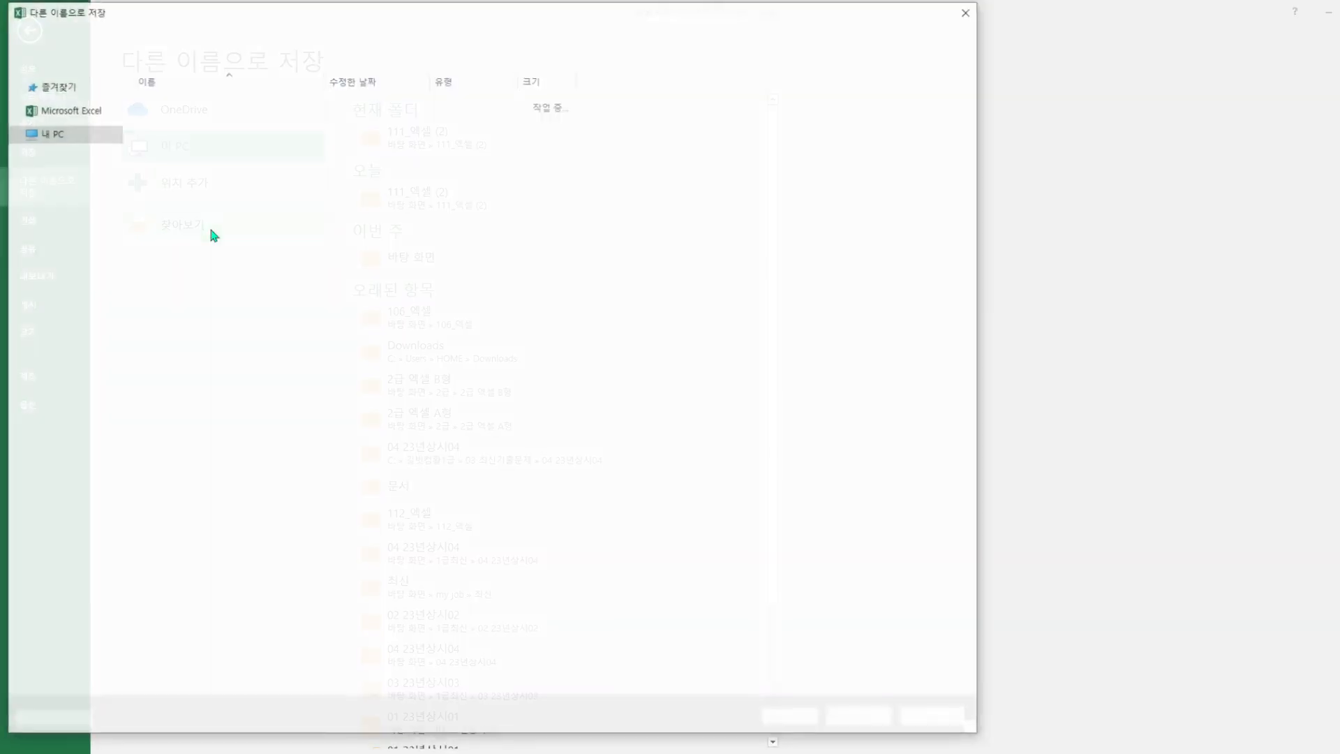
left_click(64, 110)
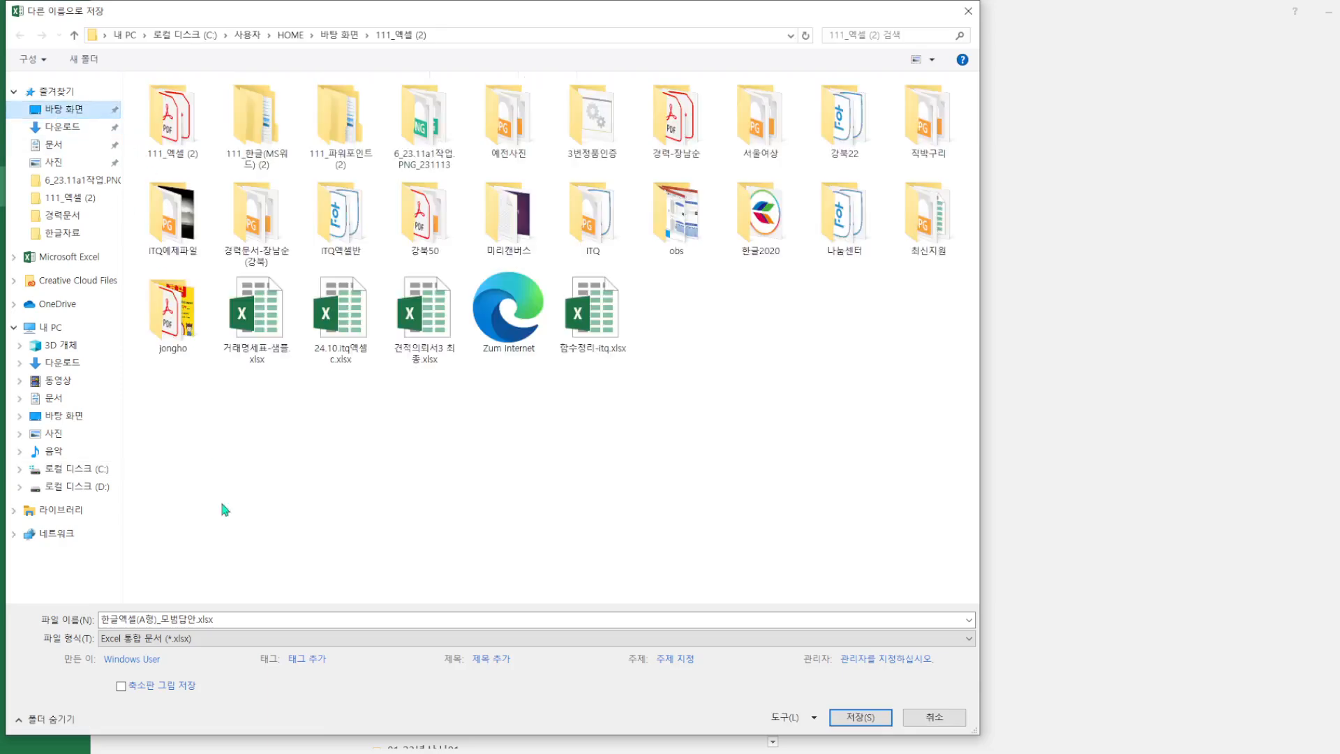
left_click(236, 622)
type("한")
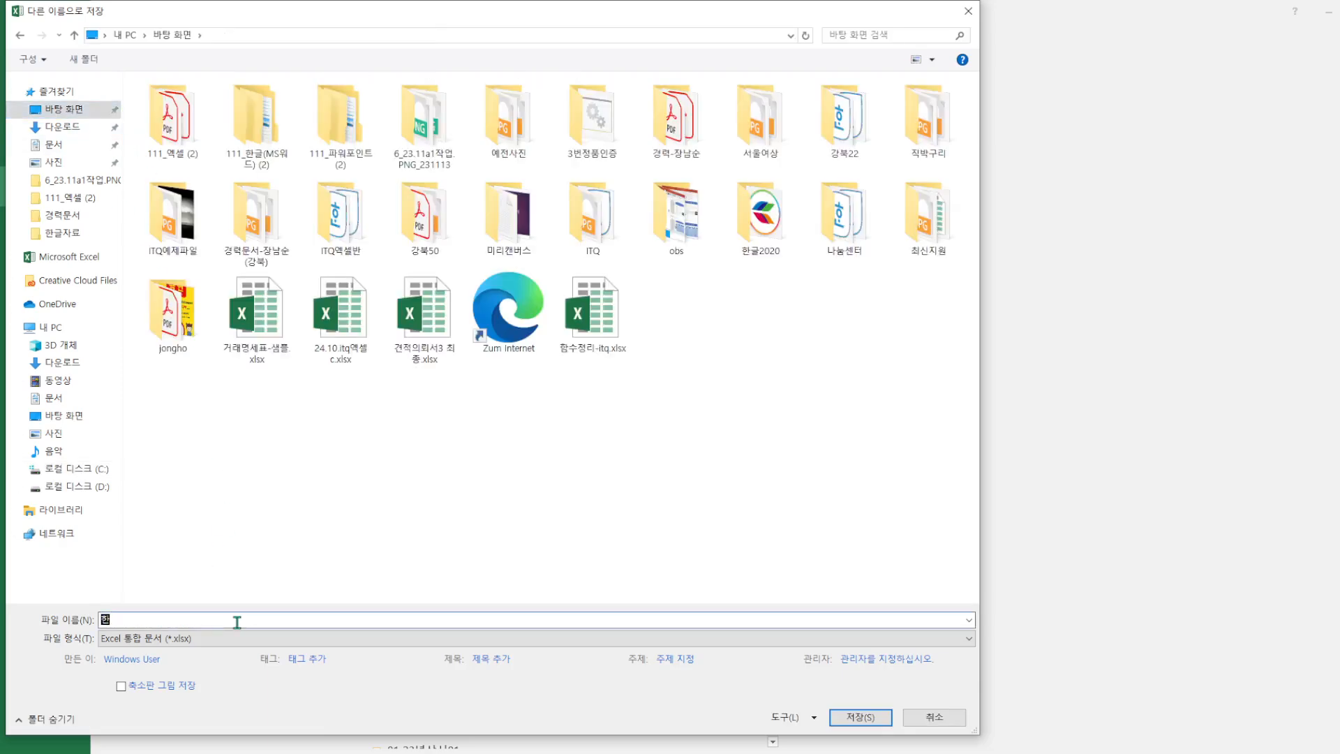
type("글엑셀")
type("20")
left_click(860, 717)
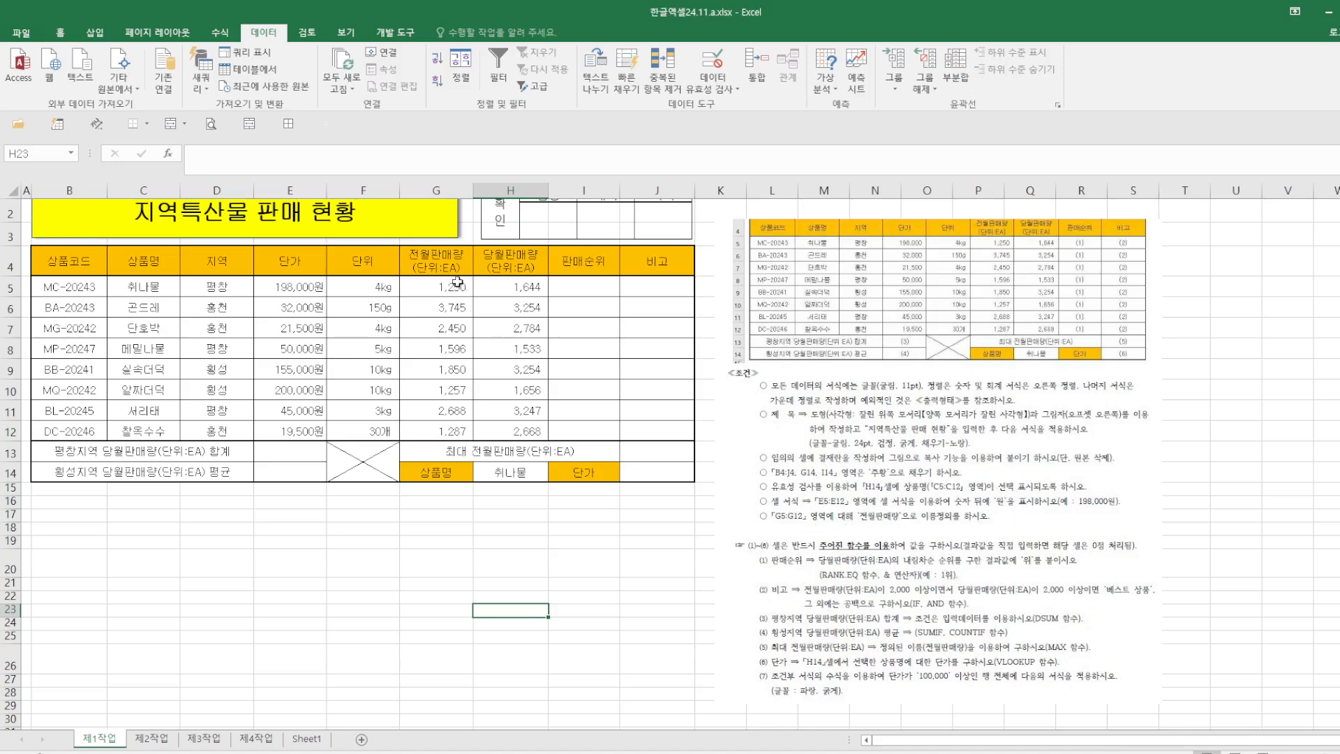
Step: Check the defined name of the previous-month sales range G5:G12
left_click_drag(453, 284, 457, 431)
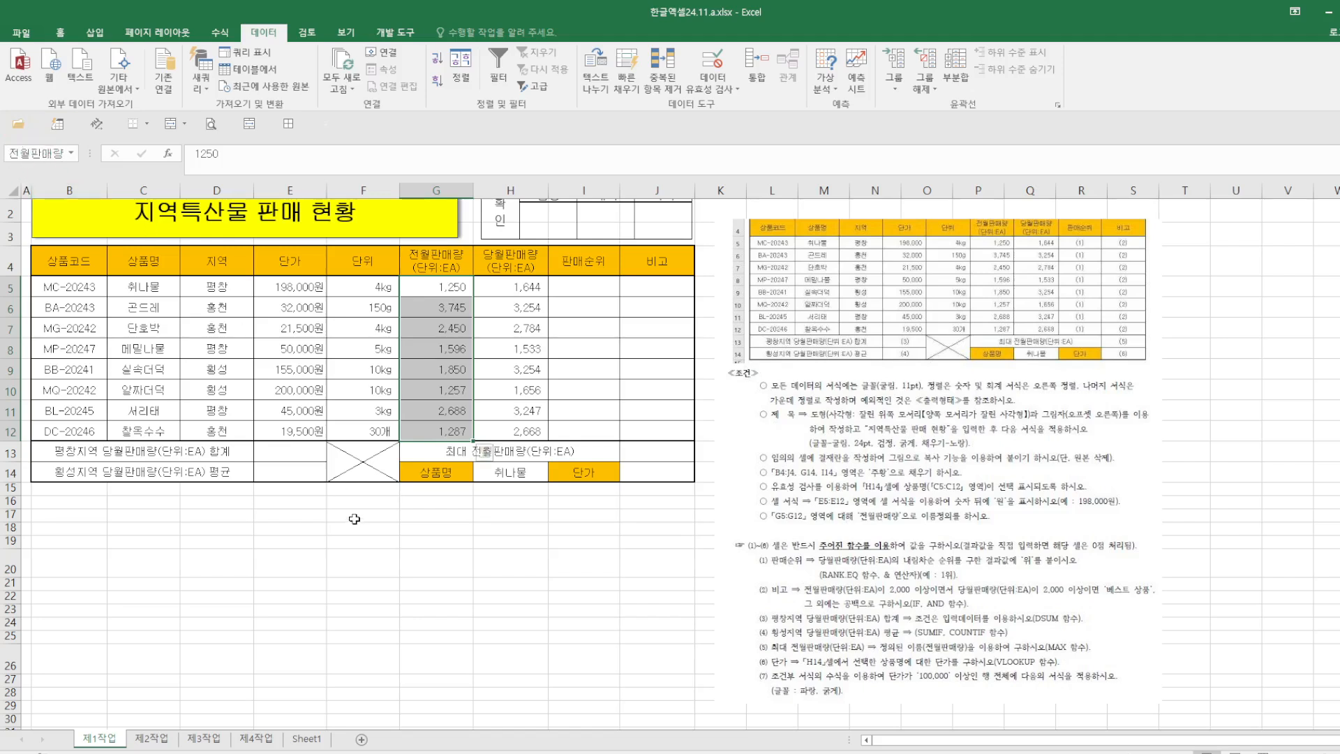
left_click(452, 479)
Step: Crop the top of the instruction picture away so that only the function conditions from (1) to (7) are kept
left_click(970, 269)
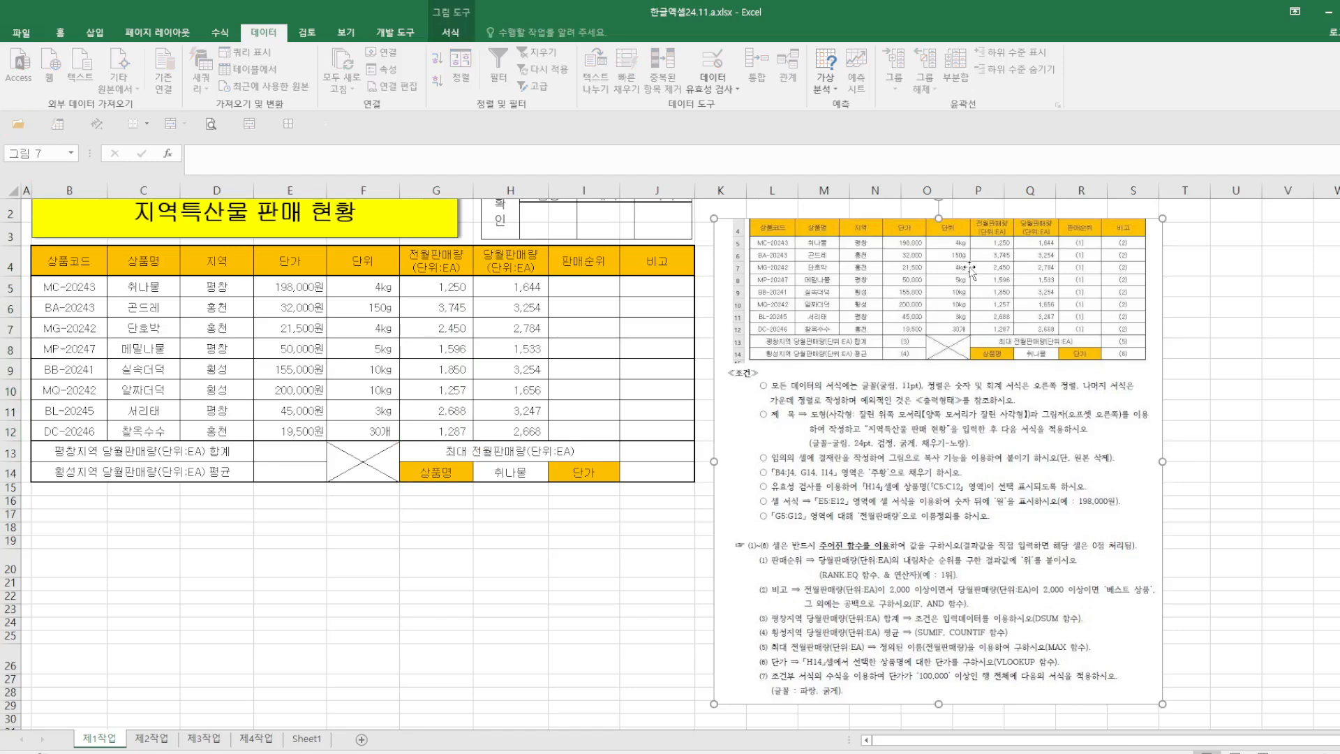
left_click(450, 32)
left_click(1246, 67)
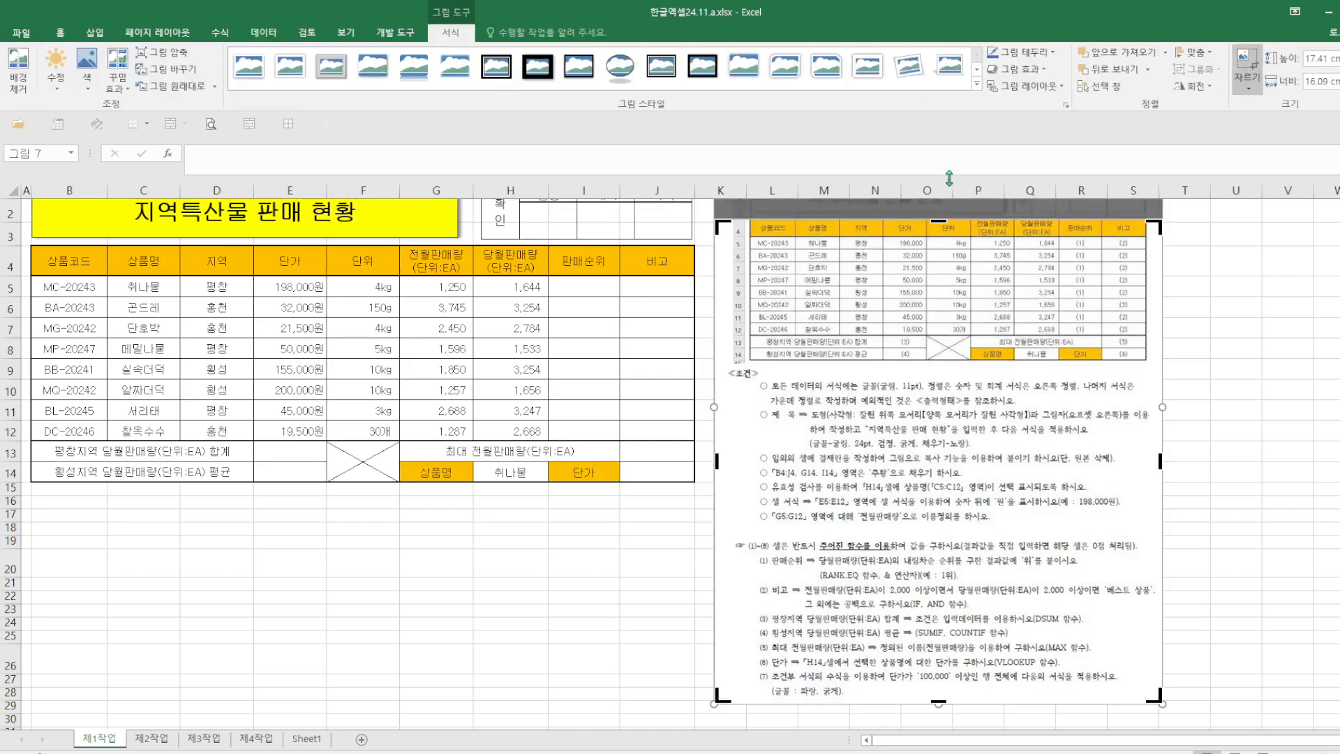
left_click_drag(936, 222, 921, 525)
left_click(1232, 500)
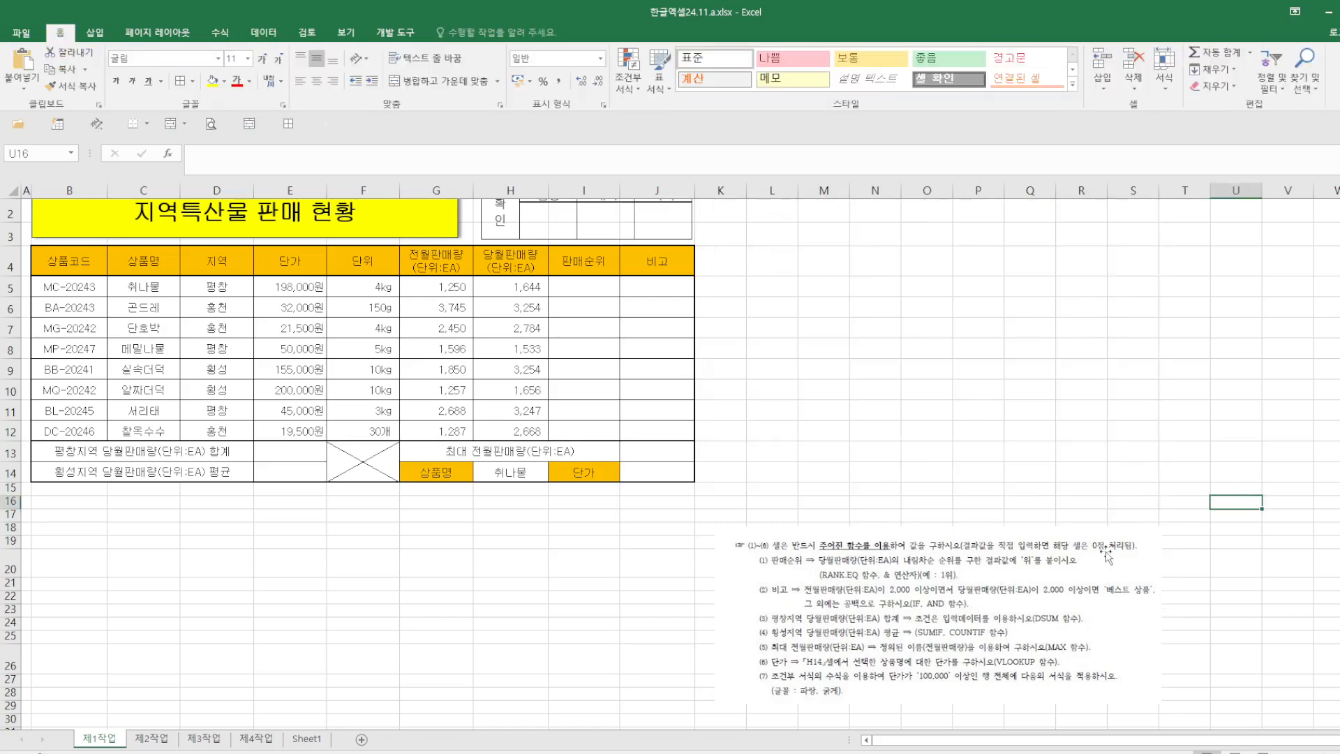
Step: Move the cropped instruction picture up beside the data table and stretch it downward to about row 19
left_click_drag(978, 590, 974, 305)
left_click_drag(937, 421, 936, 548)
left_click(709, 670)
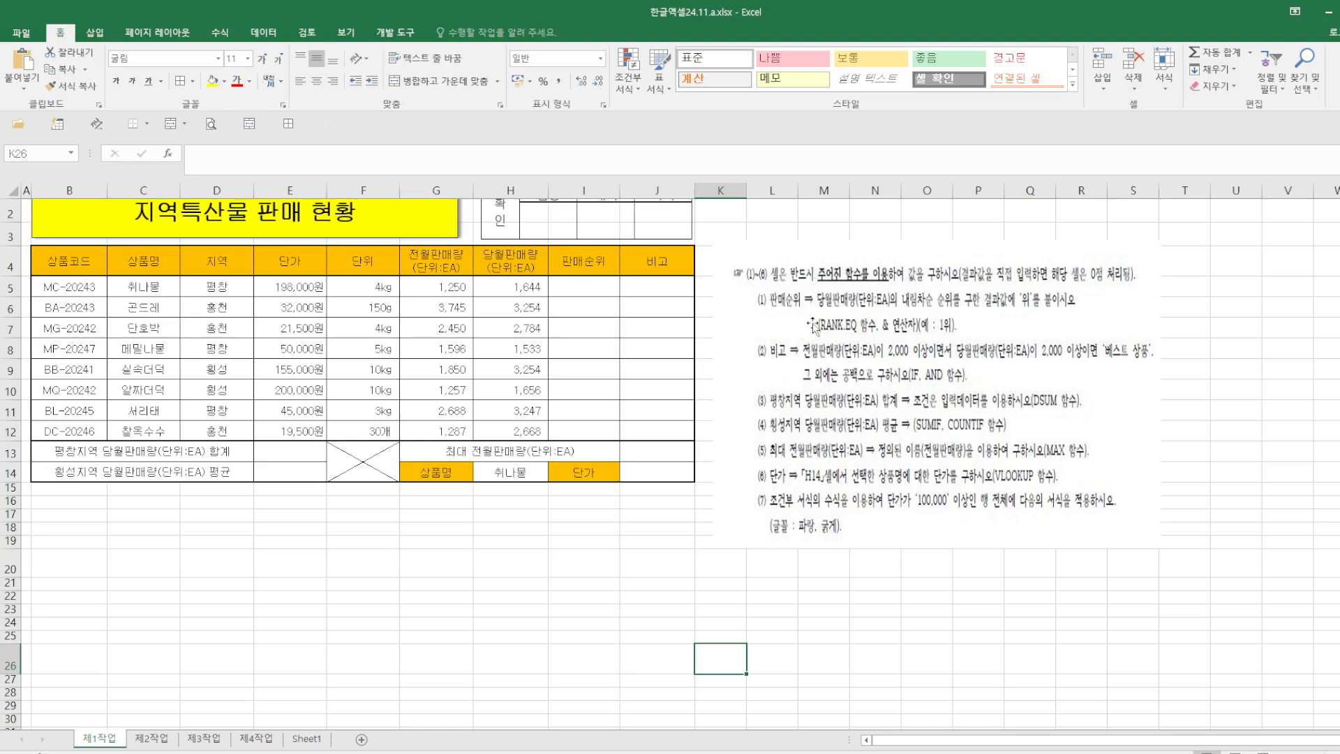
Step: Compare the current-month sales values in H5:H12 for their descending order
left_click(504, 282)
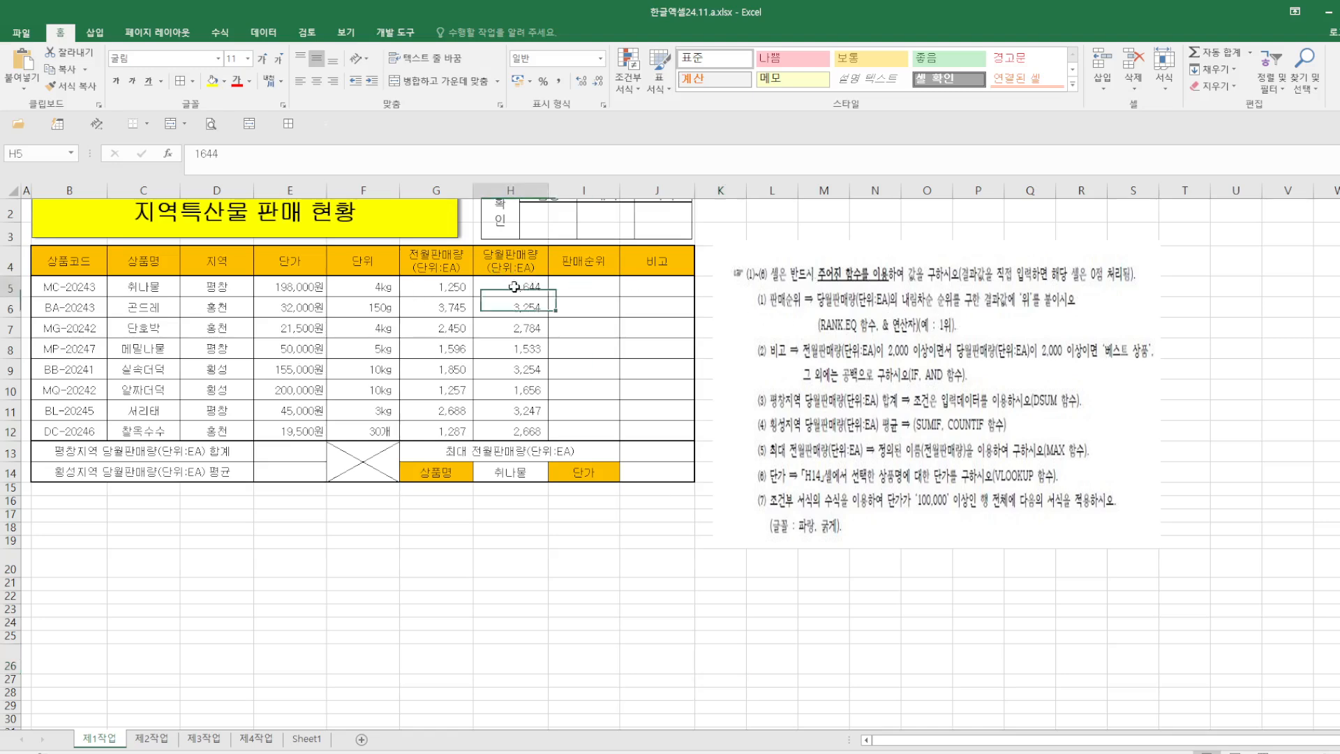
left_click(509, 383)
left_click(503, 369)
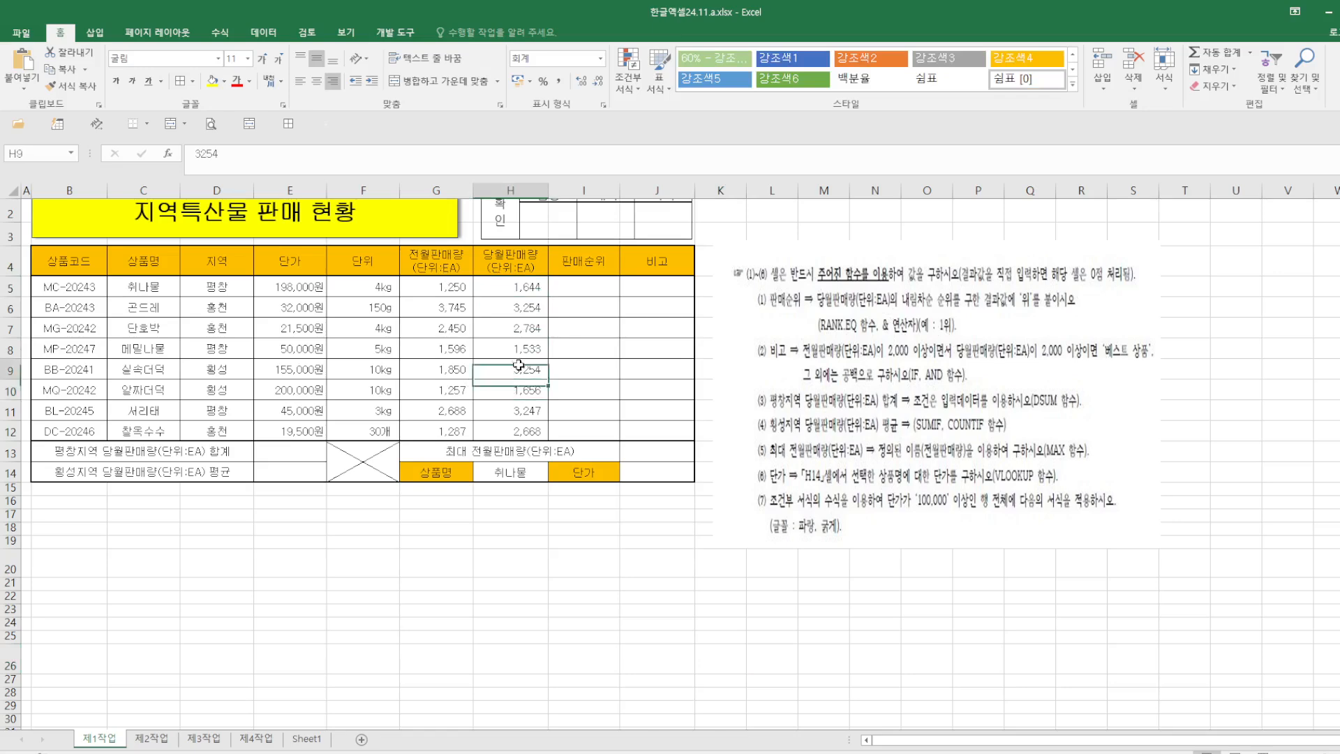
left_click(519, 415)
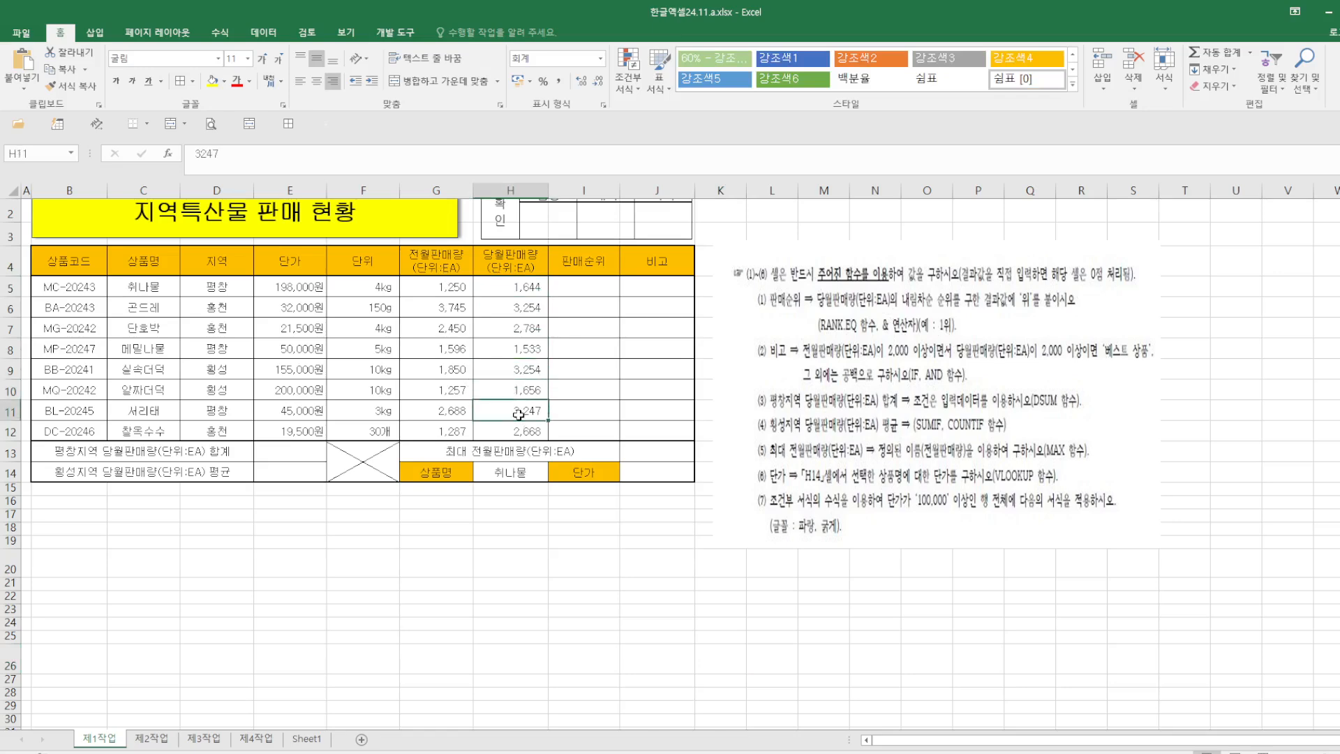
left_click(532, 314)
left_click(521, 375)
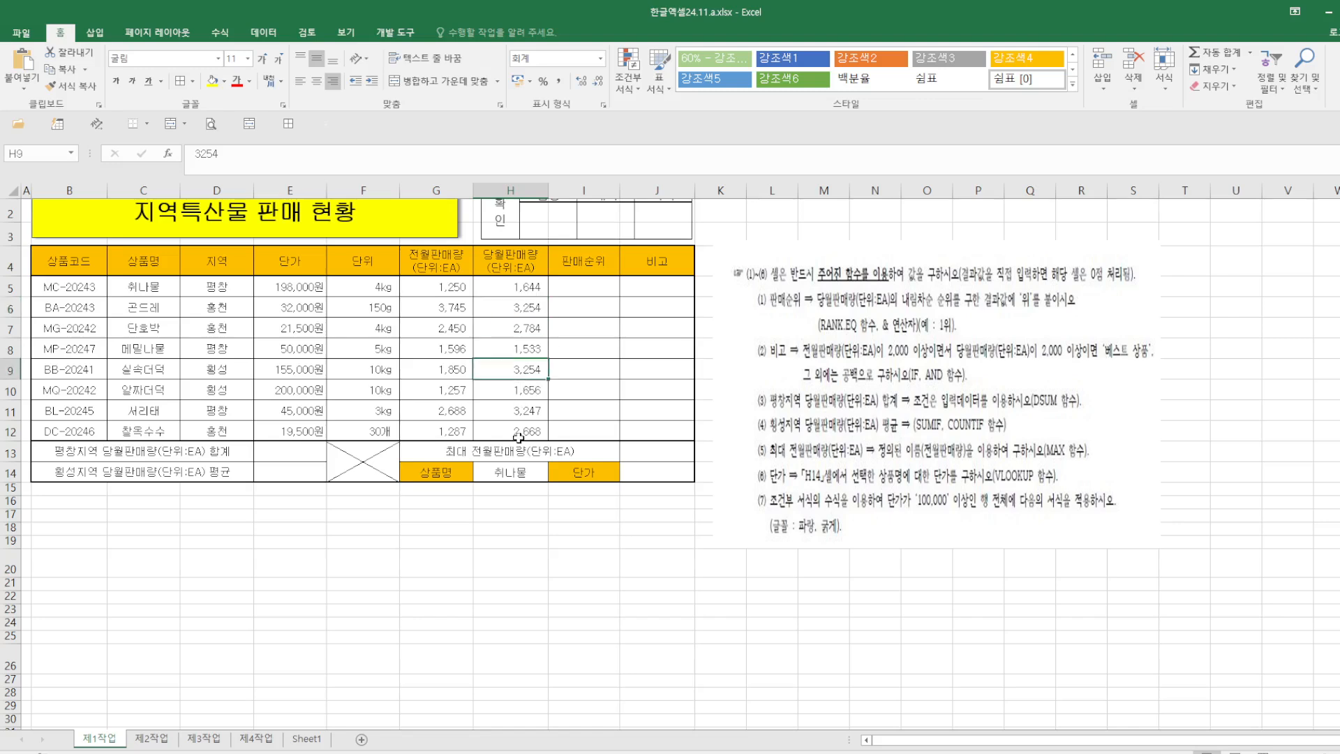
Step: Enter a RANK.EQ formula in I5 with G5 as Number and the range G5:G12 (전월판매량) as Ref
left_click(591, 288)
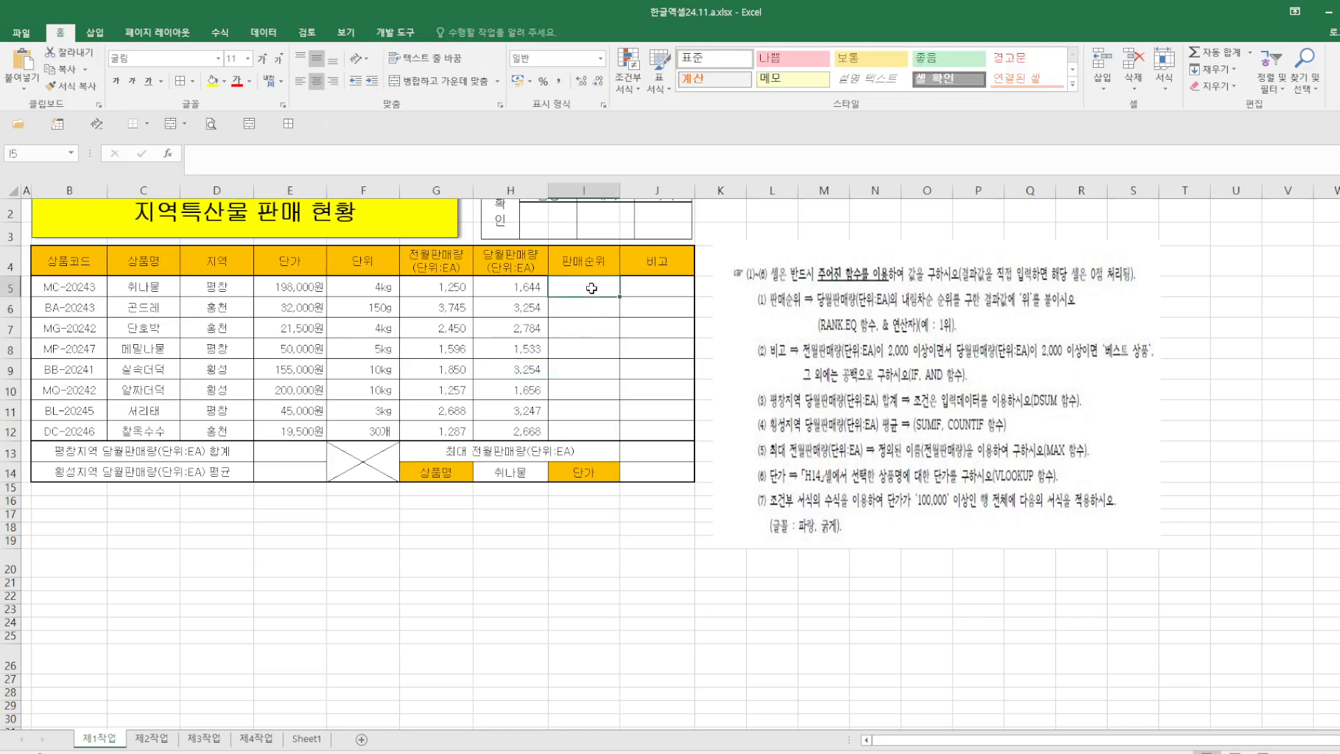
type("=rANK")
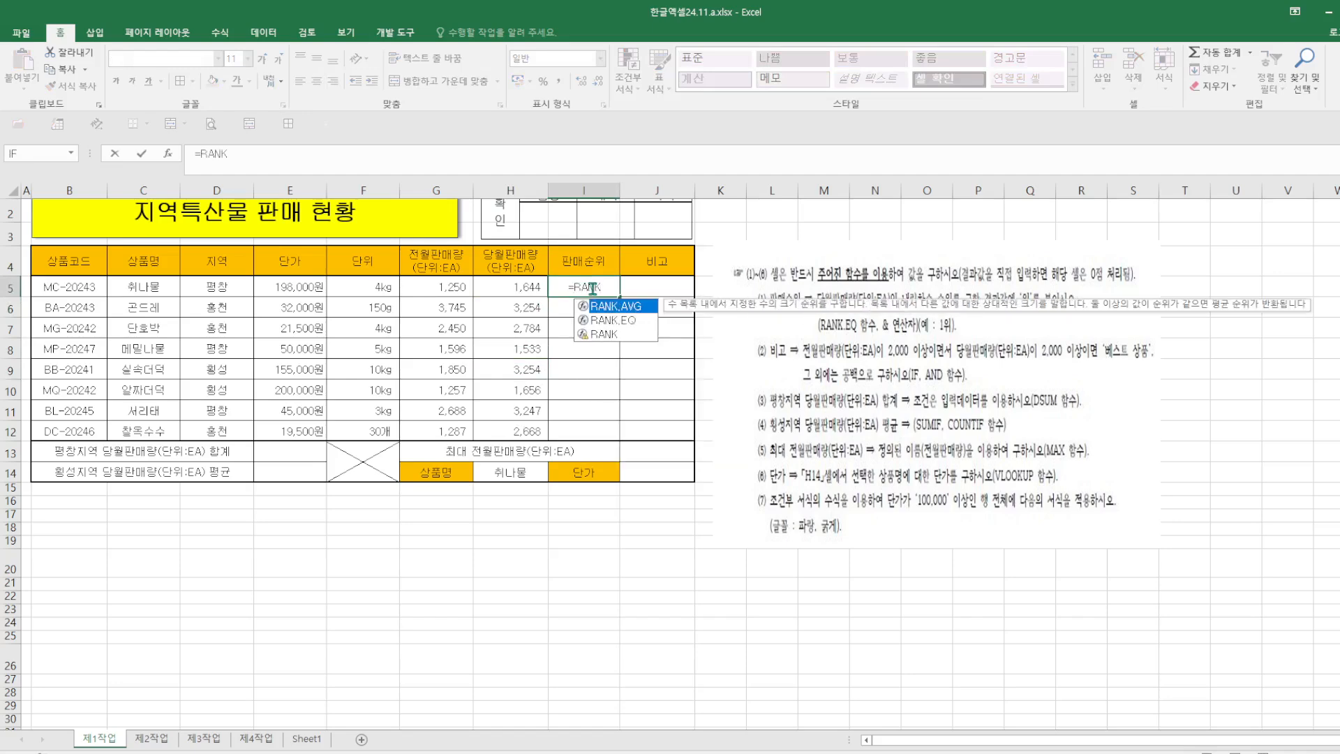
double_click(628, 321)
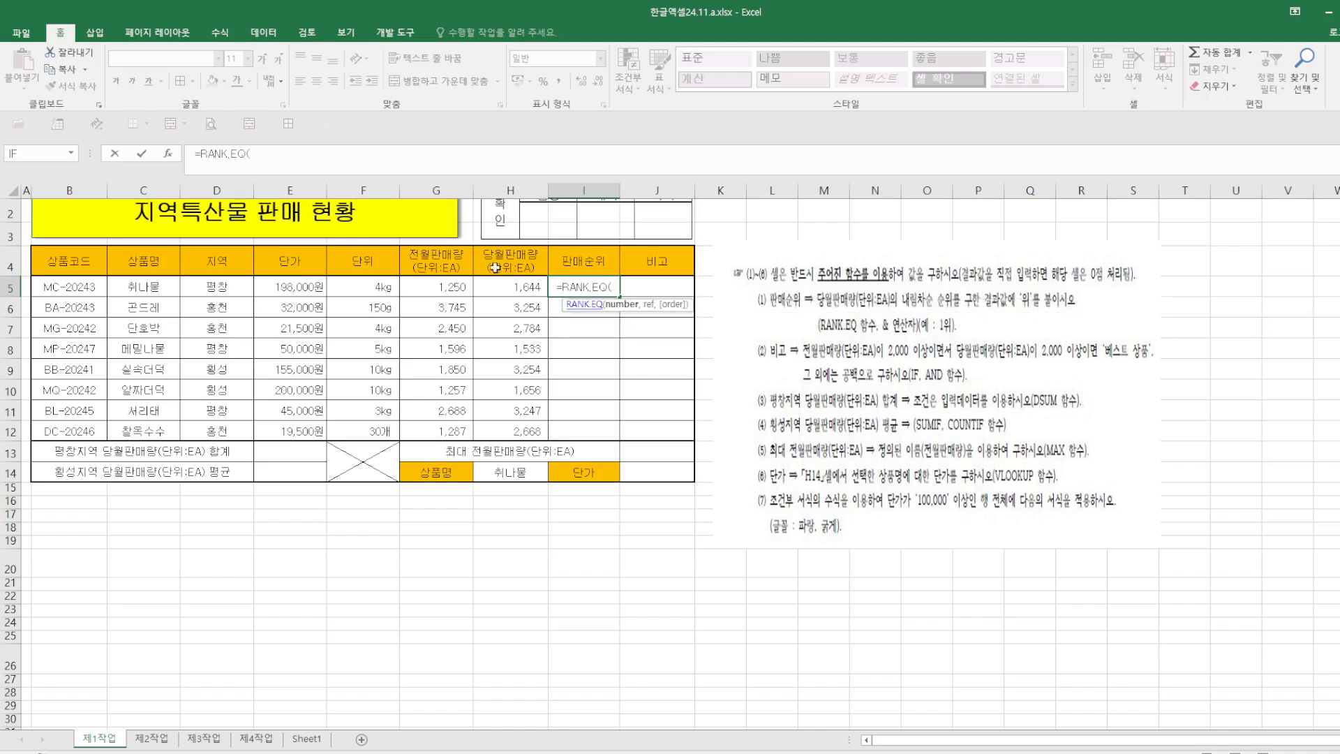
left_click(171, 157)
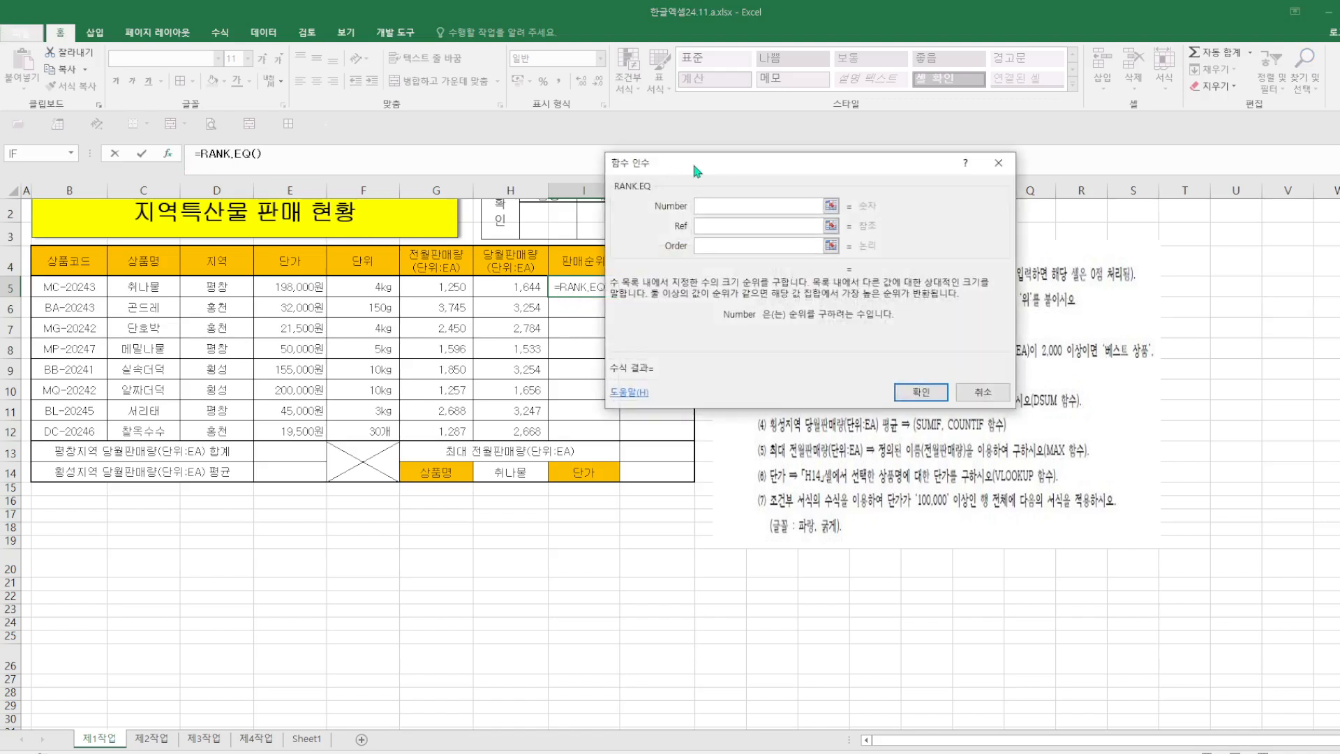
left_click_drag(692, 161, 717, 261)
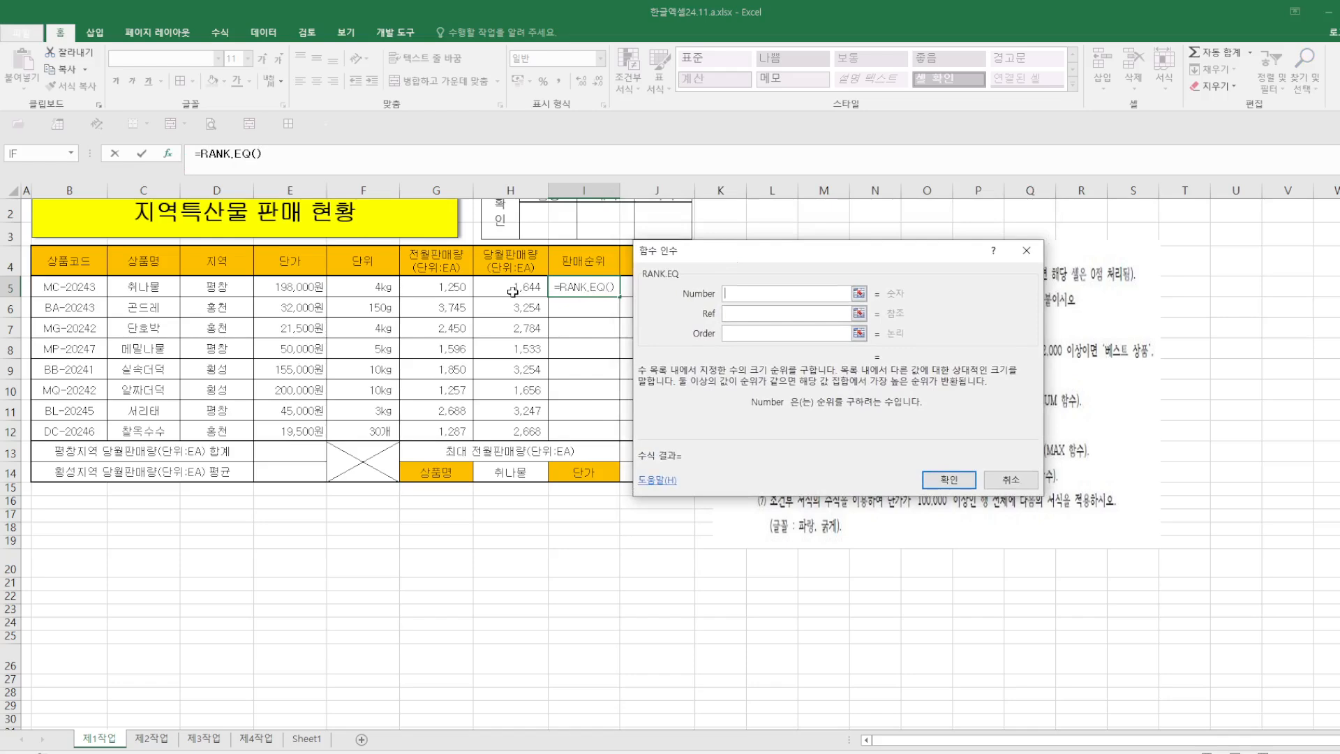
left_click_drag(861, 246, 806, 234)
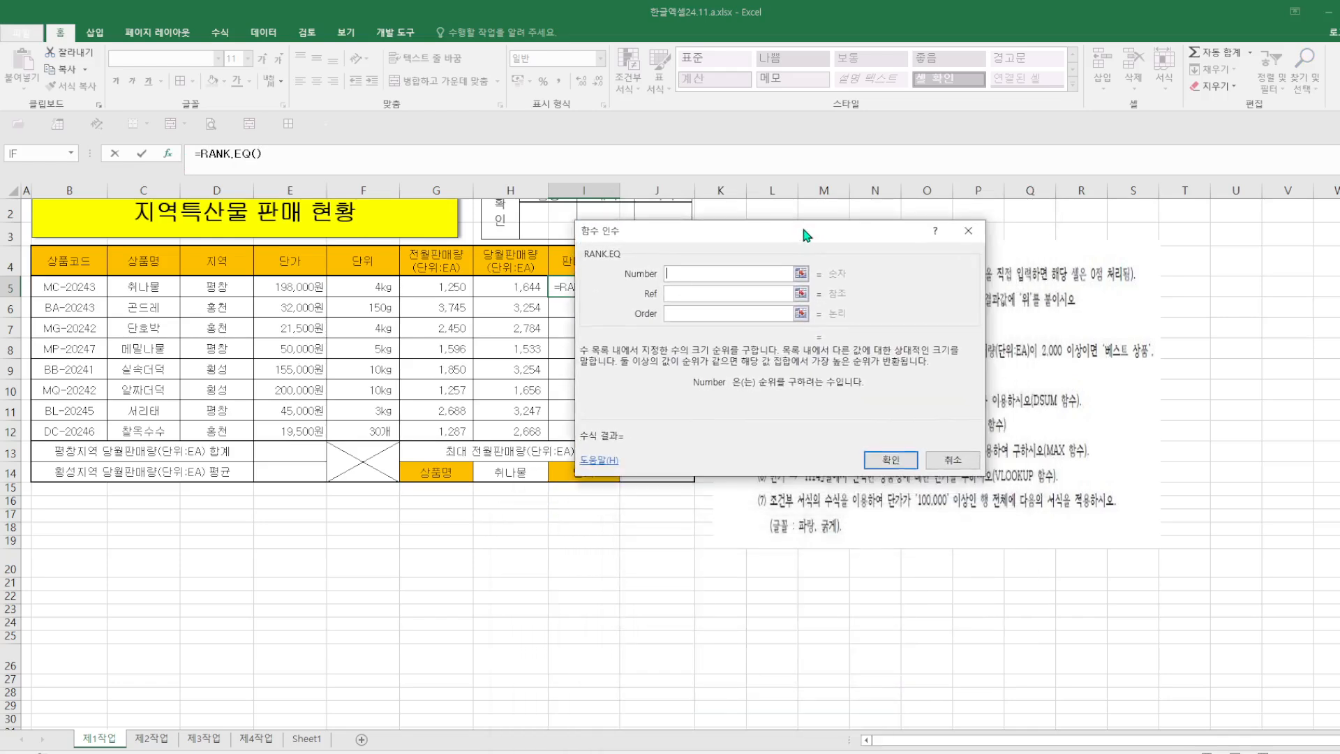
left_click(423, 287)
left_click(707, 294)
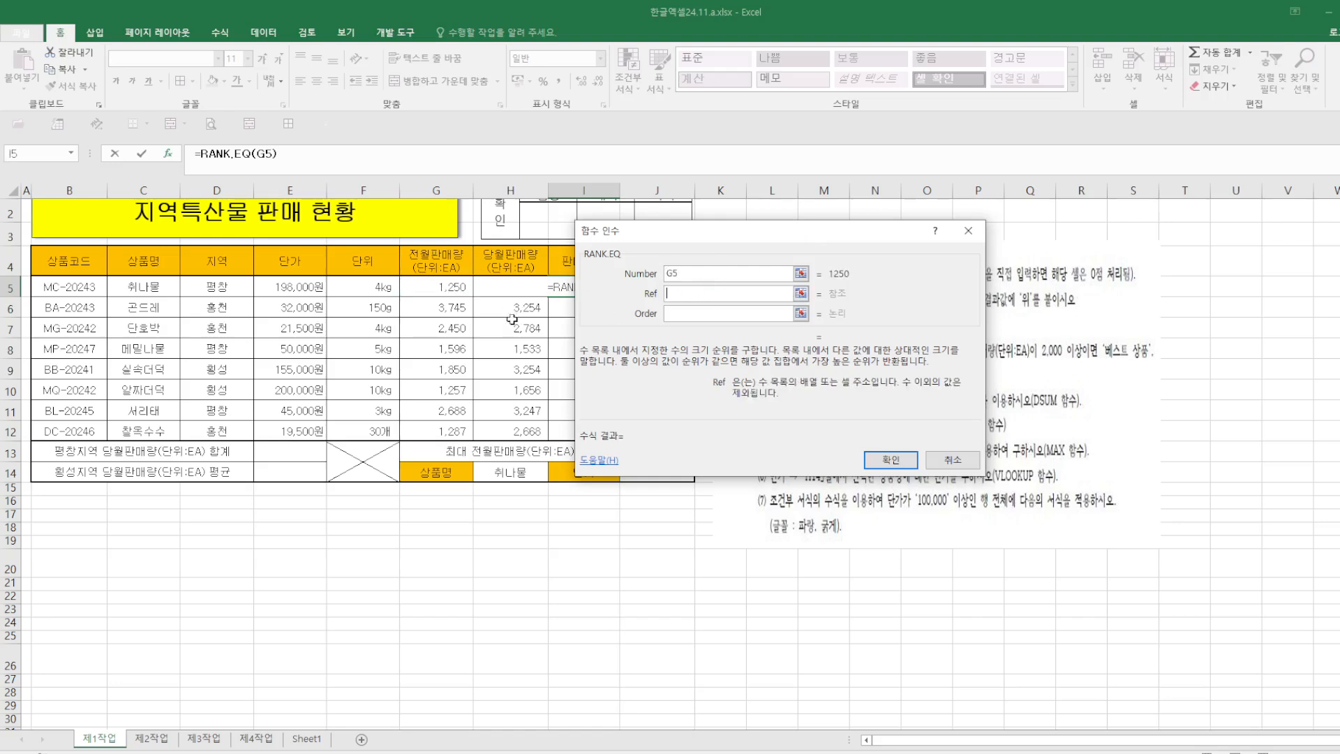
left_click_drag(442, 288, 450, 427)
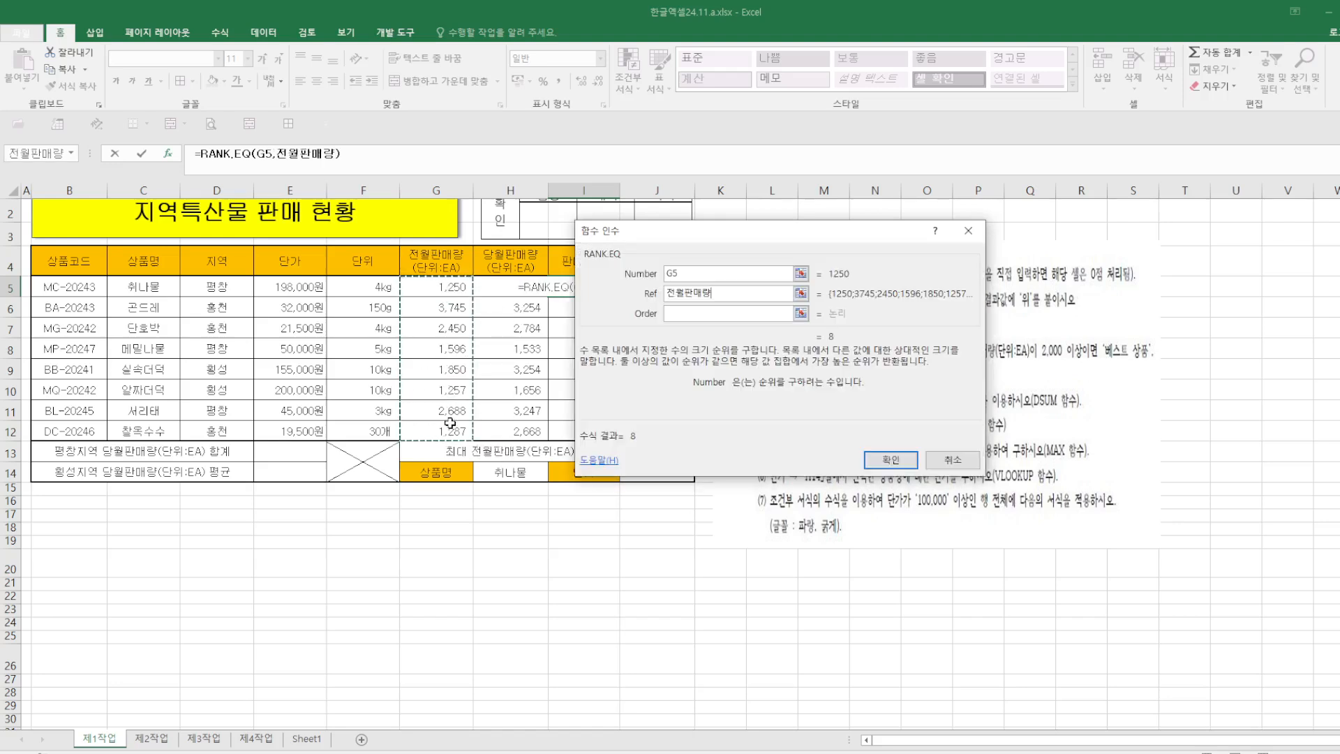
left_click(890, 459)
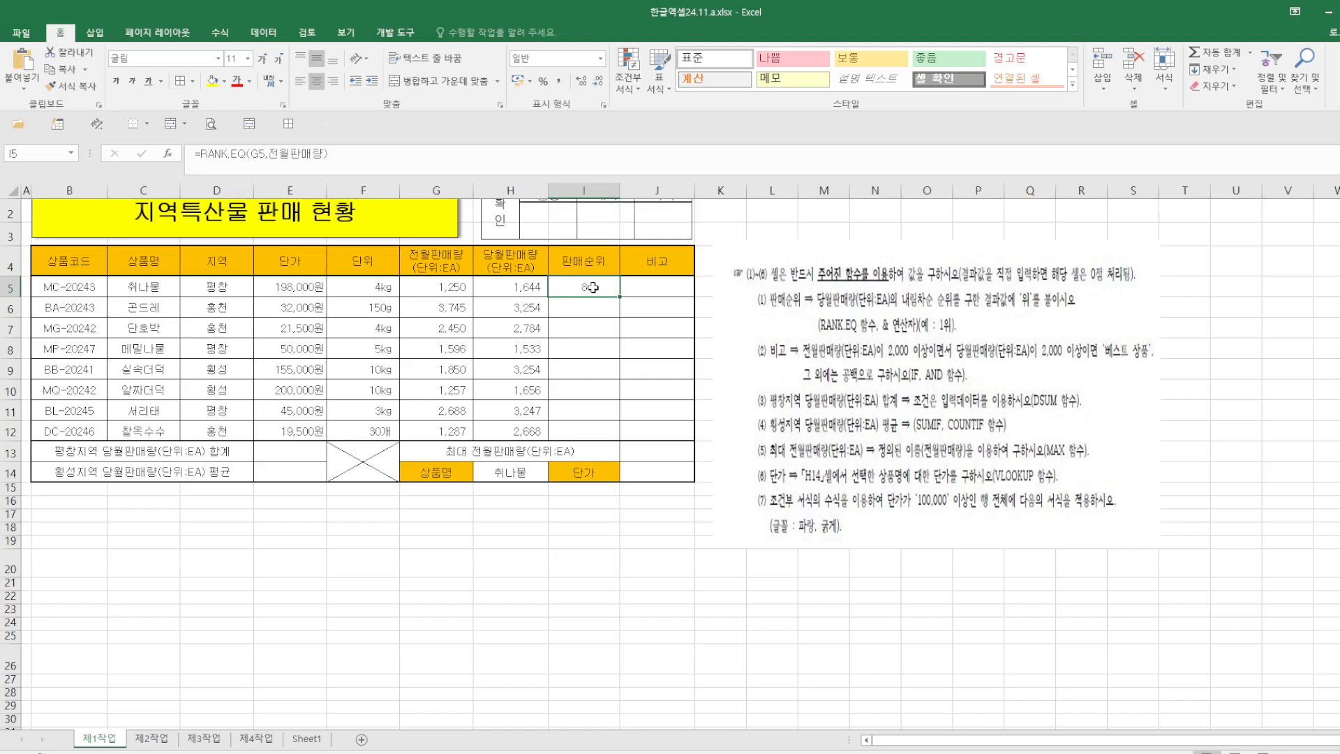
Step: Append &"위" to the end of the RANK.EQ formula in I5
left_click(342, 153)
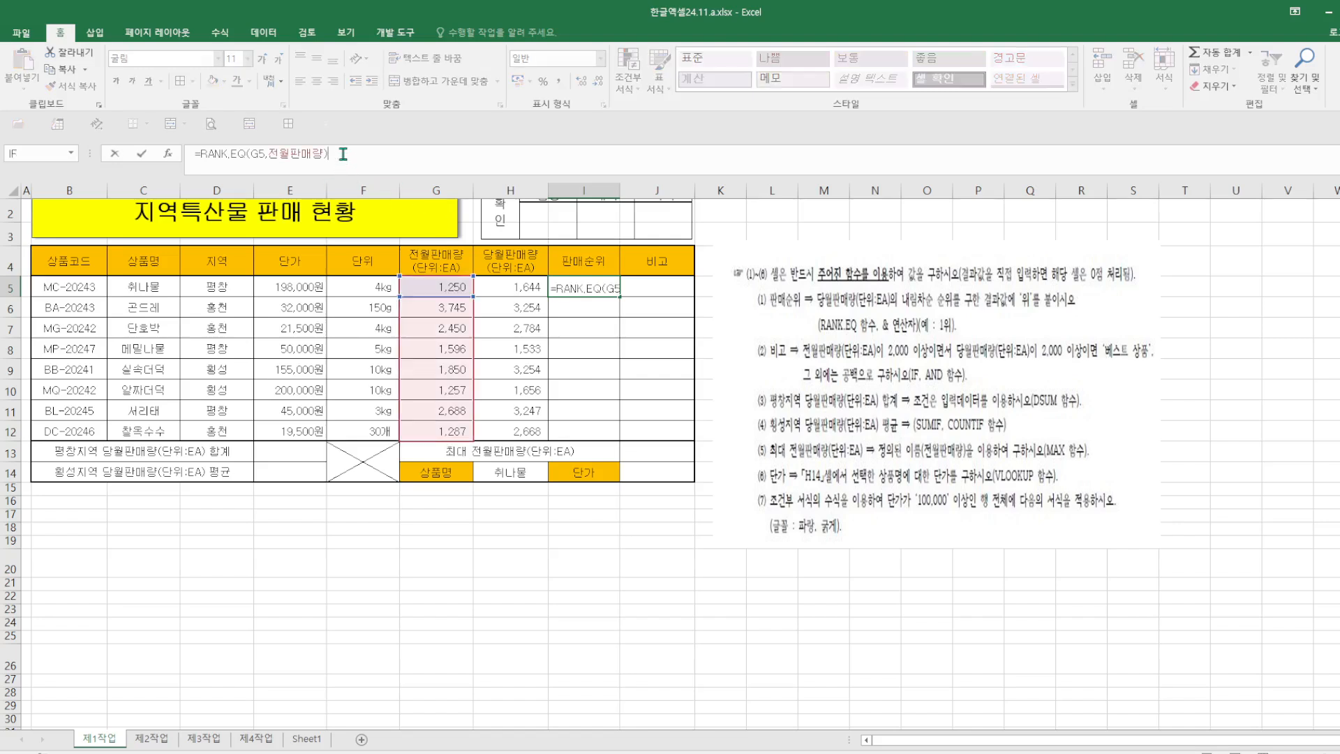
type("&")
type("\"ㅇ")
type("\"위\"")
key("Return")
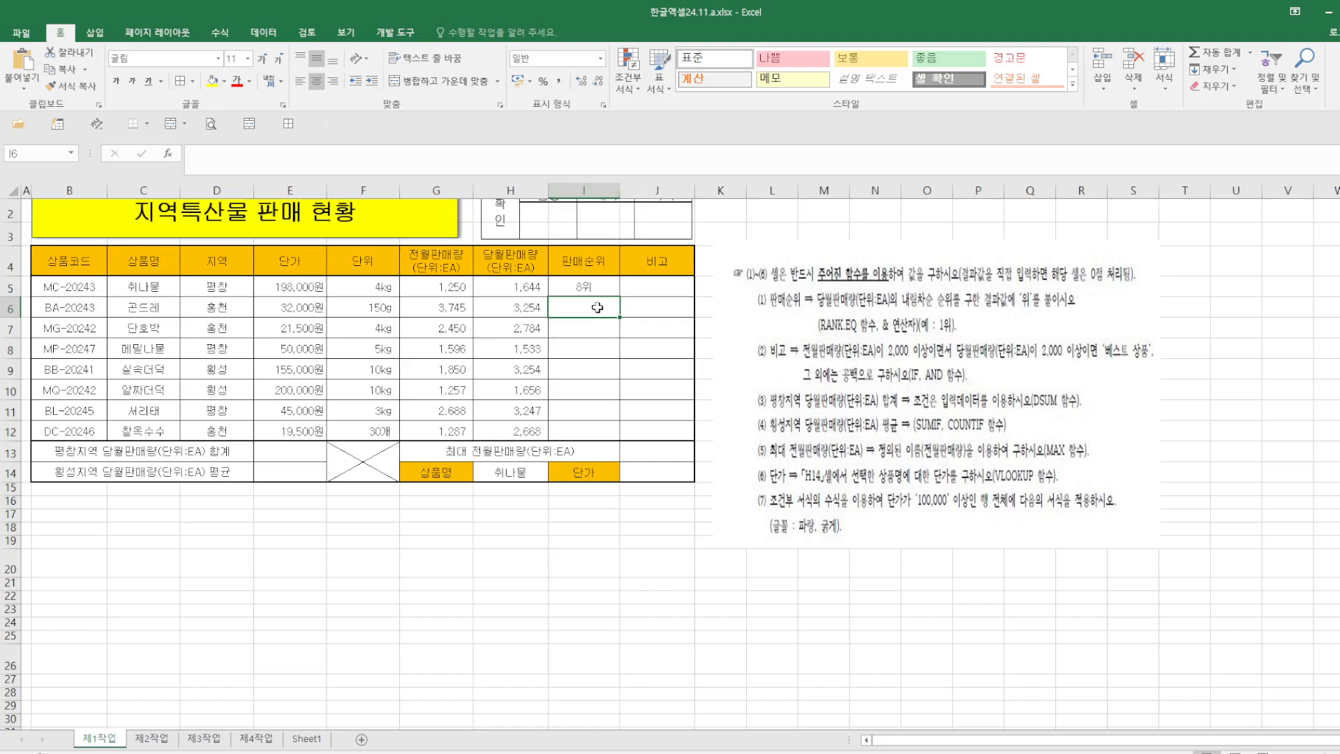
Step: Fill the rank formula from I5 down to I12, then check the sales values in G5 and H5
left_click(610, 287)
left_click_drag(619, 298, 629, 441)
left_click(653, 598)
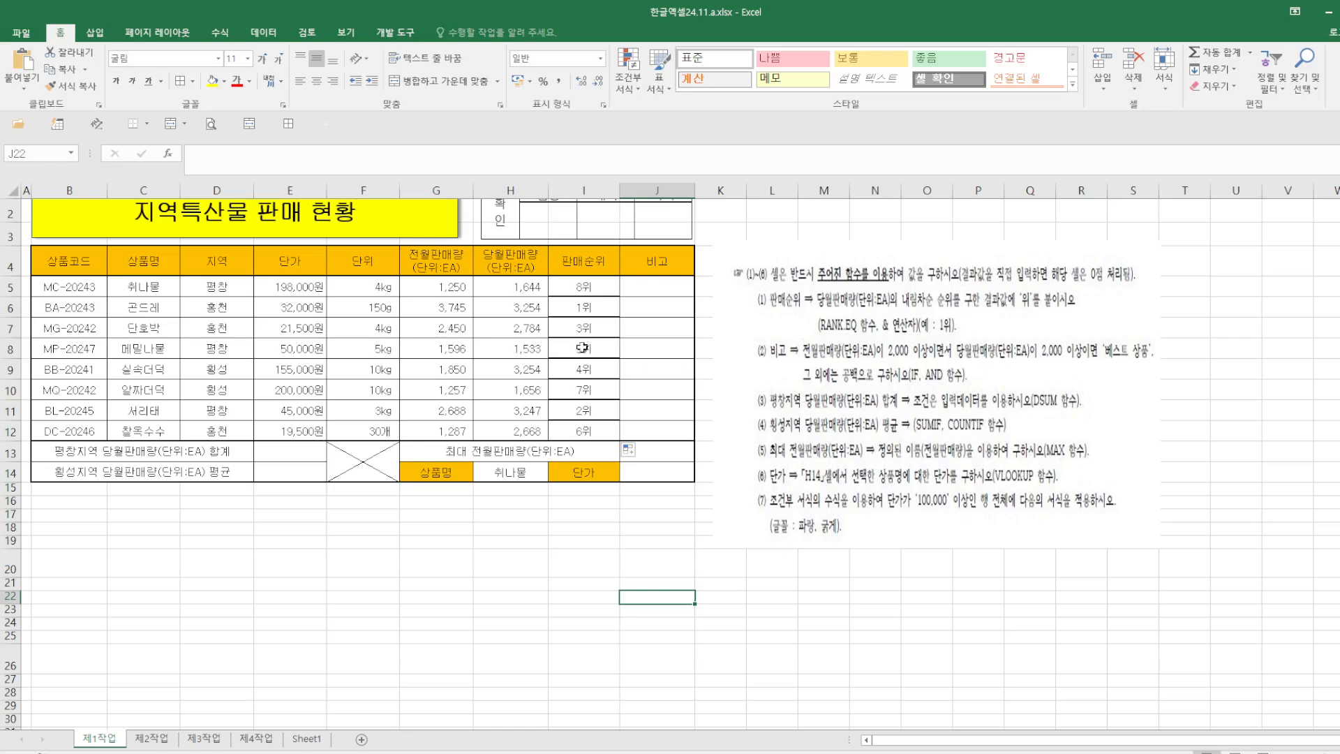
left_click(440, 291)
left_click(504, 287)
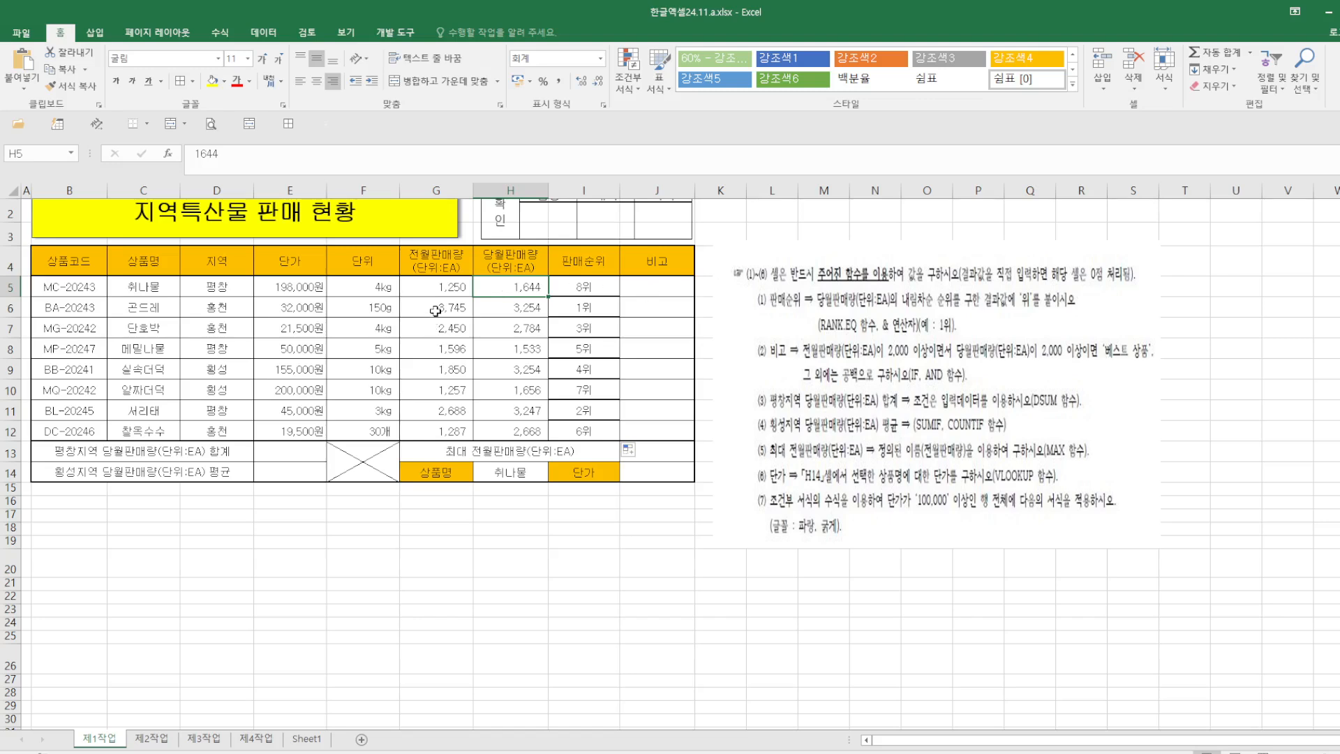
Step: Start an IF formula in J5 (비고) and open its function arguments, keeping the exam instructions for item (2) readable
left_click_drag(435, 311, 515, 328)
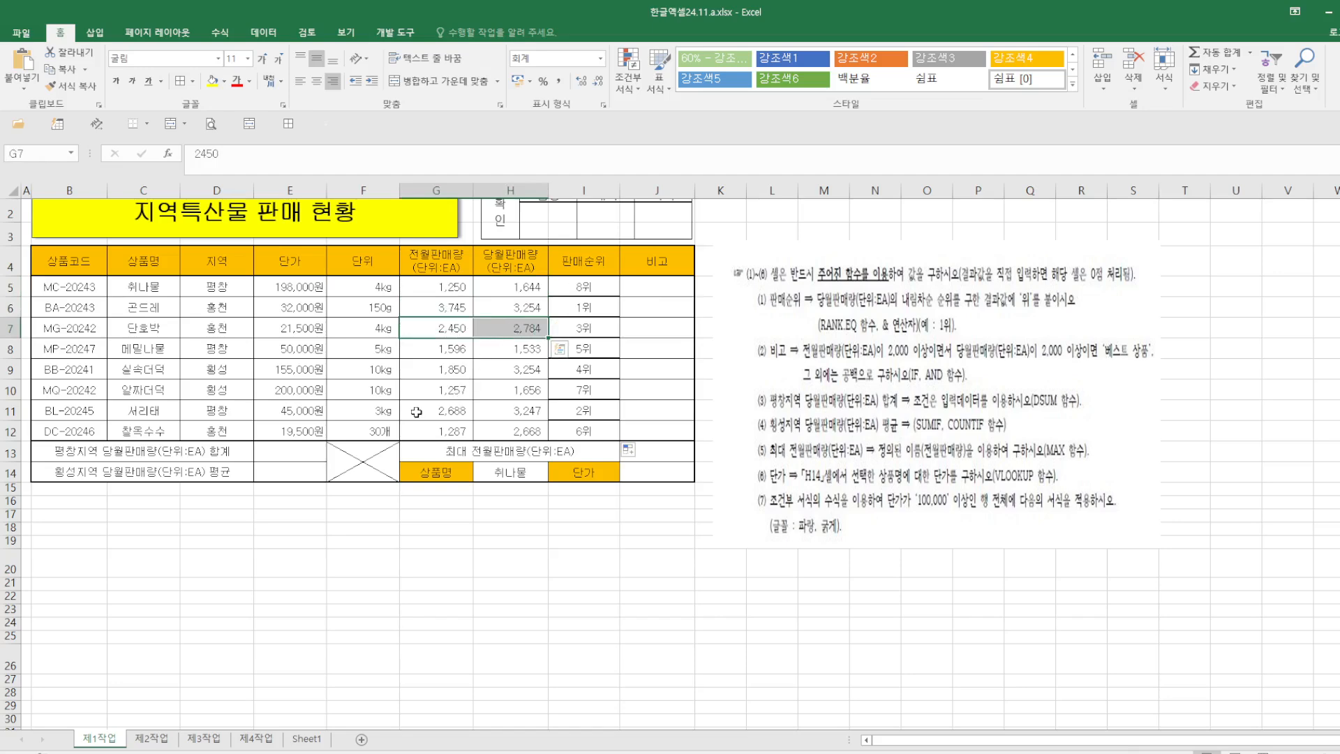
left_click(724, 331)
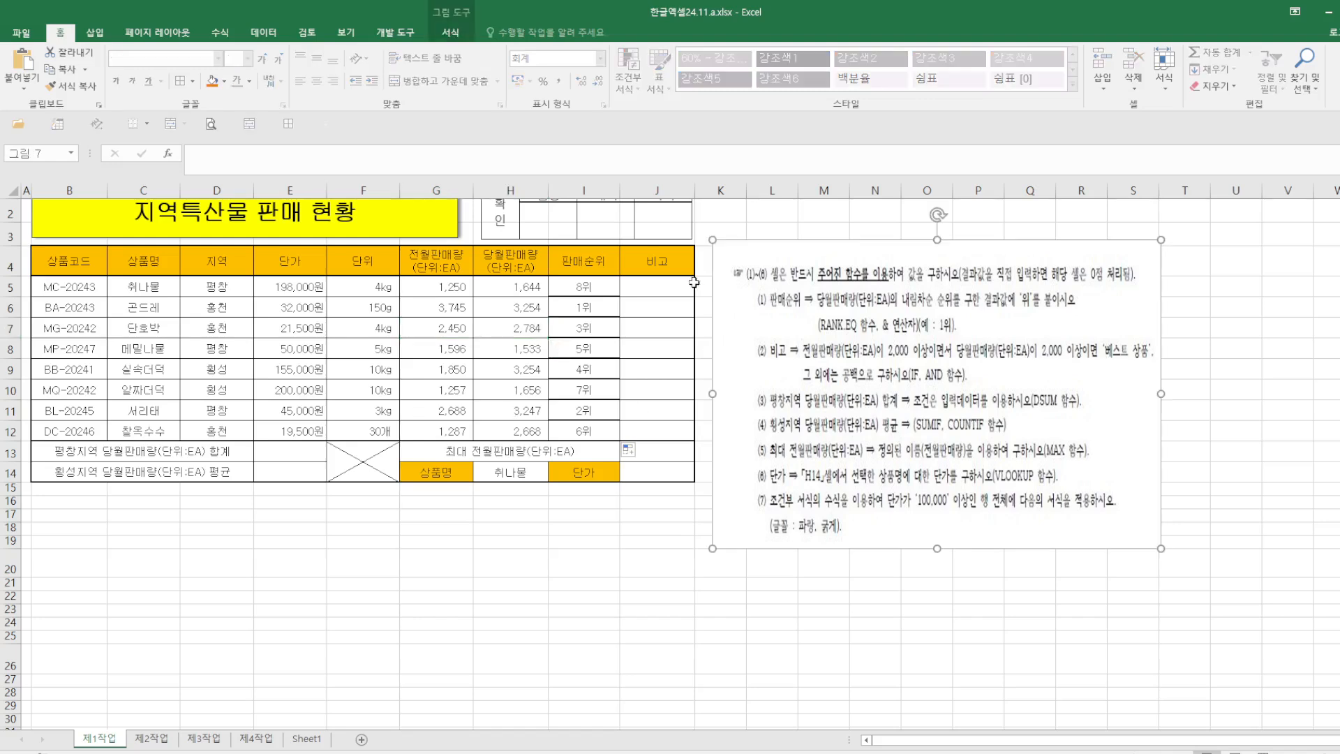
left_click(623, 523)
left_click(663, 289)
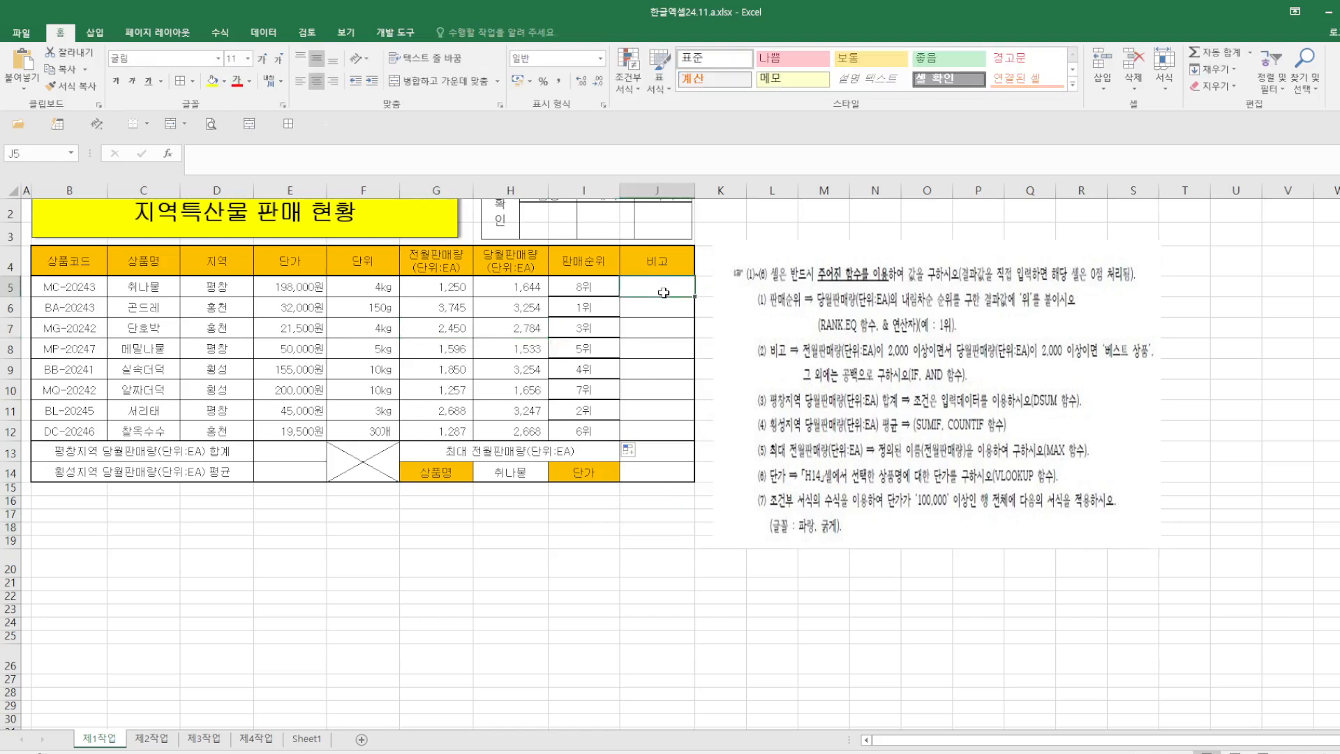
type("=ㅑ")
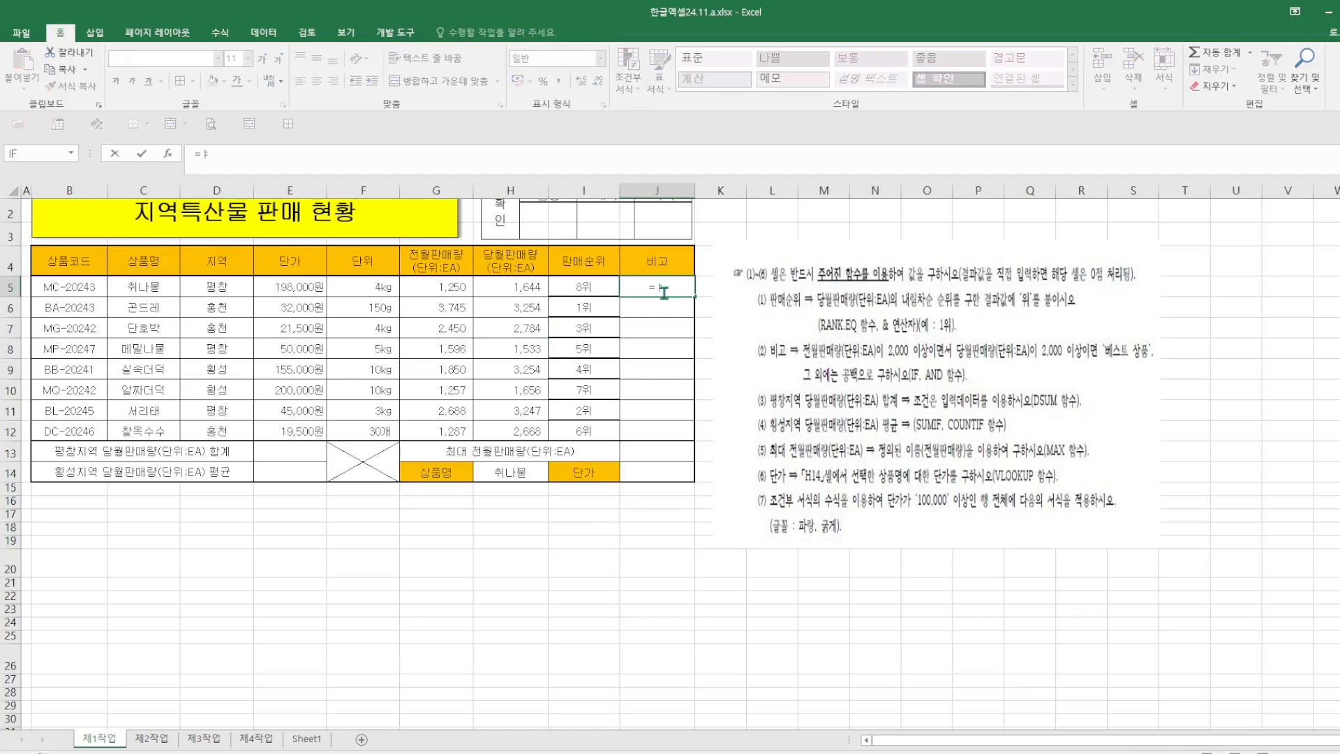
type("if")
key("Tab")
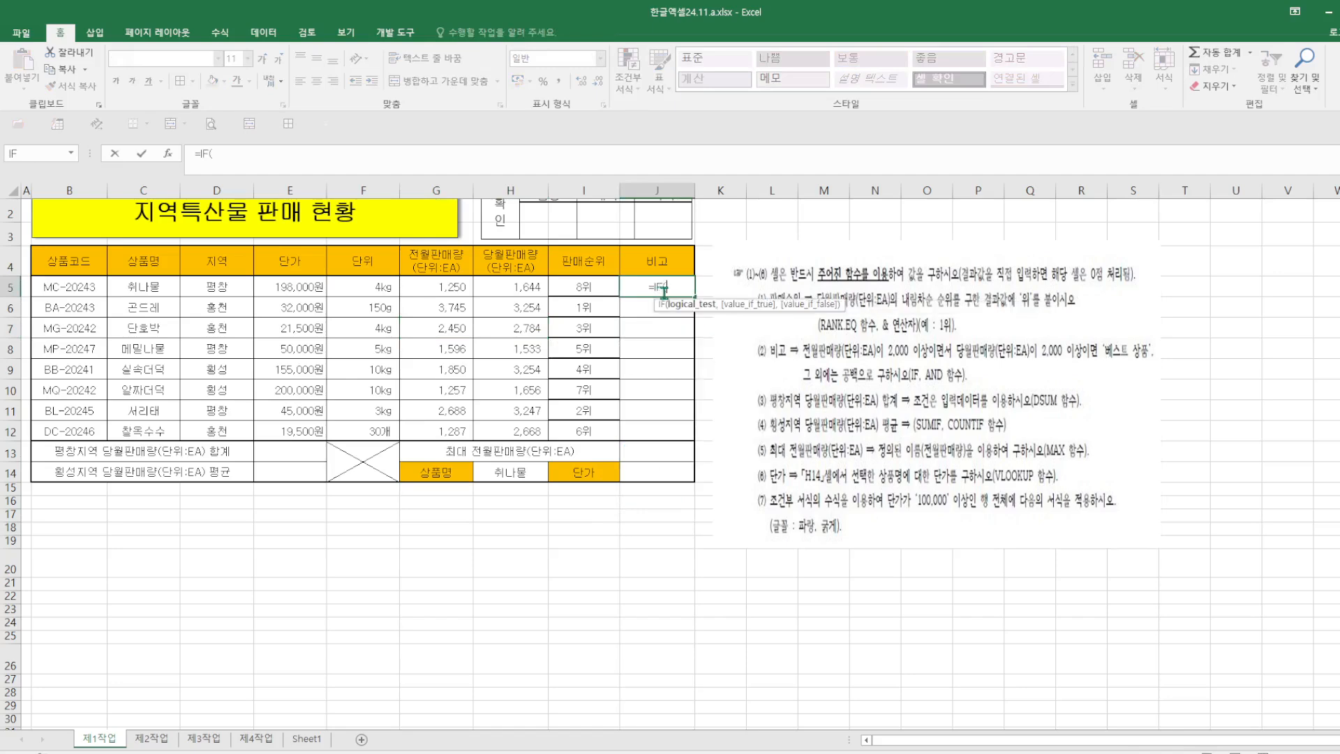
left_click(168, 155)
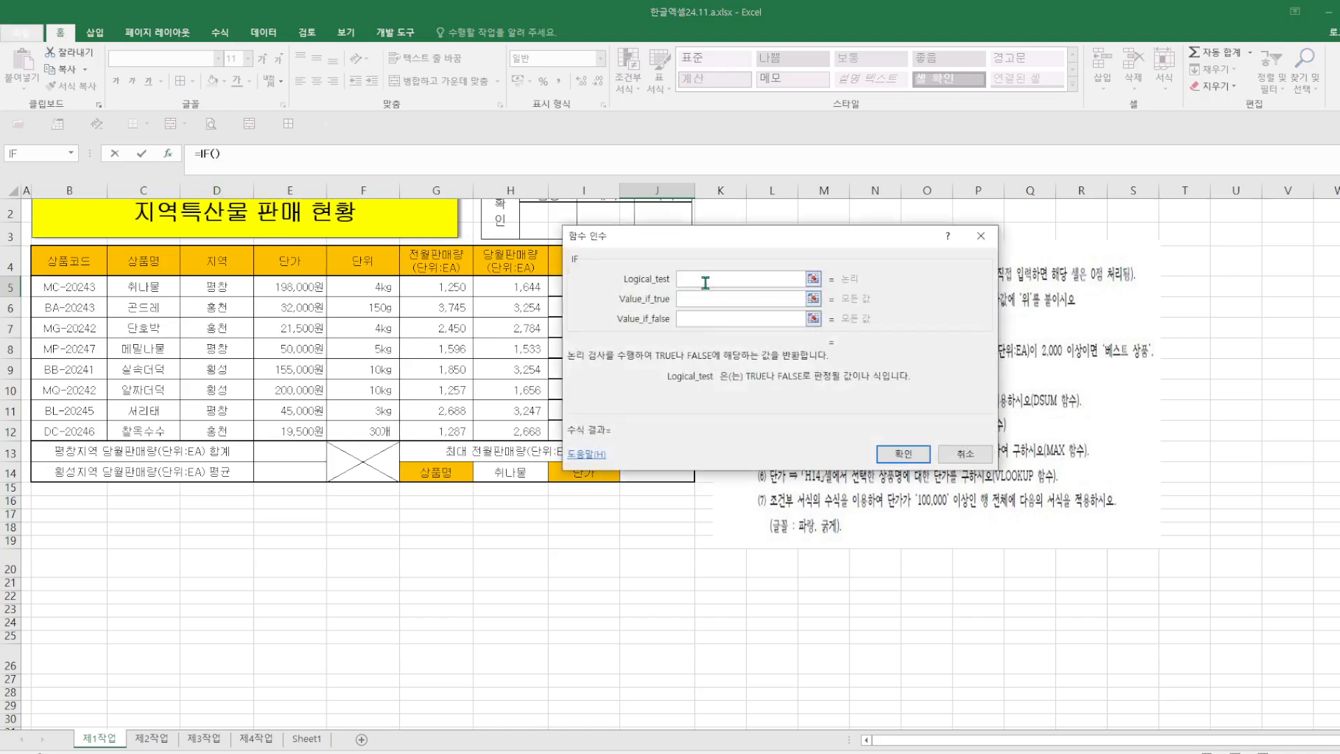
left_click_drag(786, 257, 927, 411)
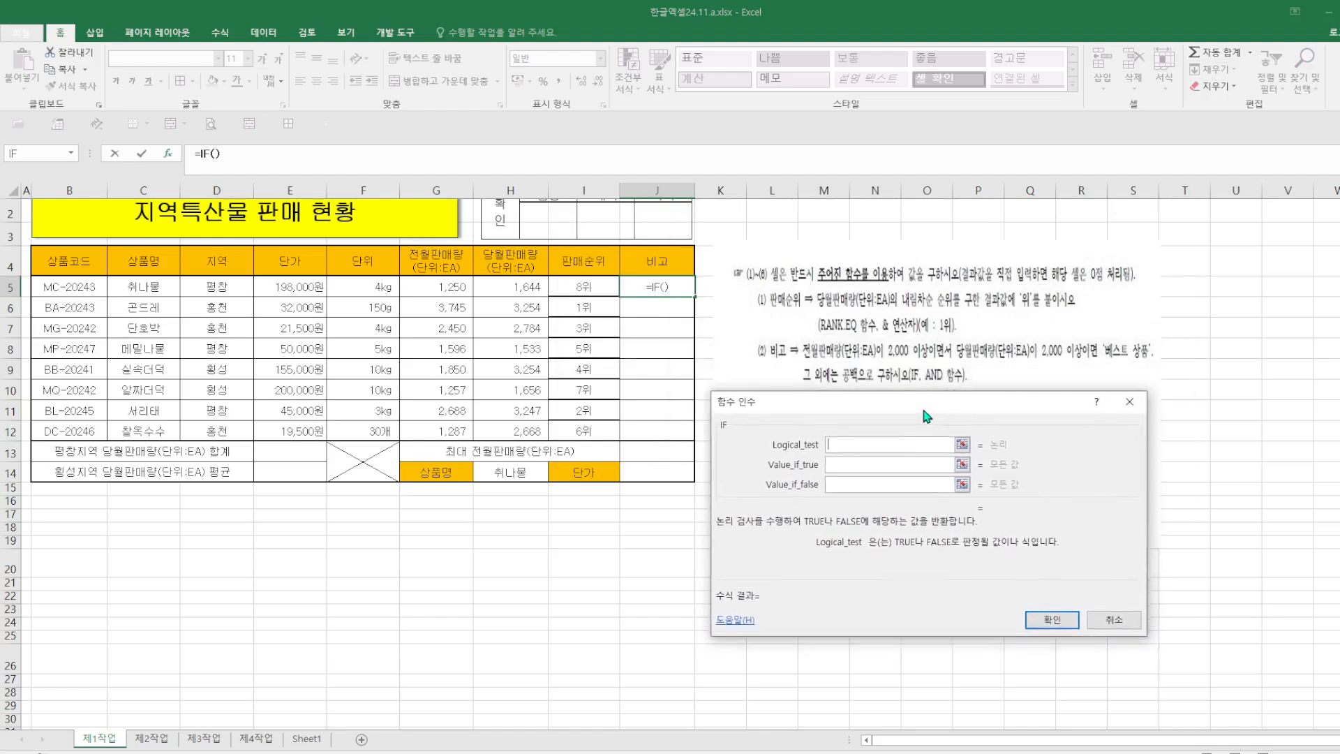
Step: Set the IF function's Logical_test to AND(G5>=2000,H5>=2000)
type("A")
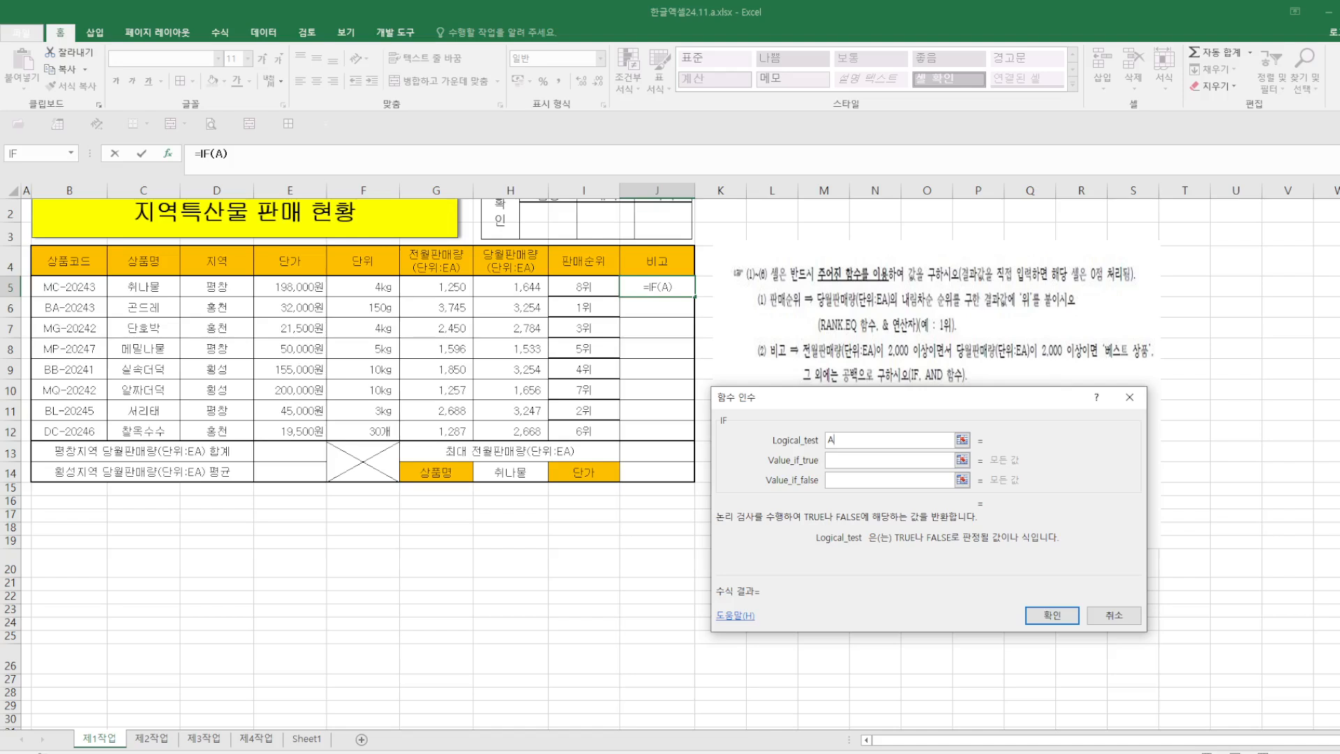
type("ND(")
left_click(464, 286)
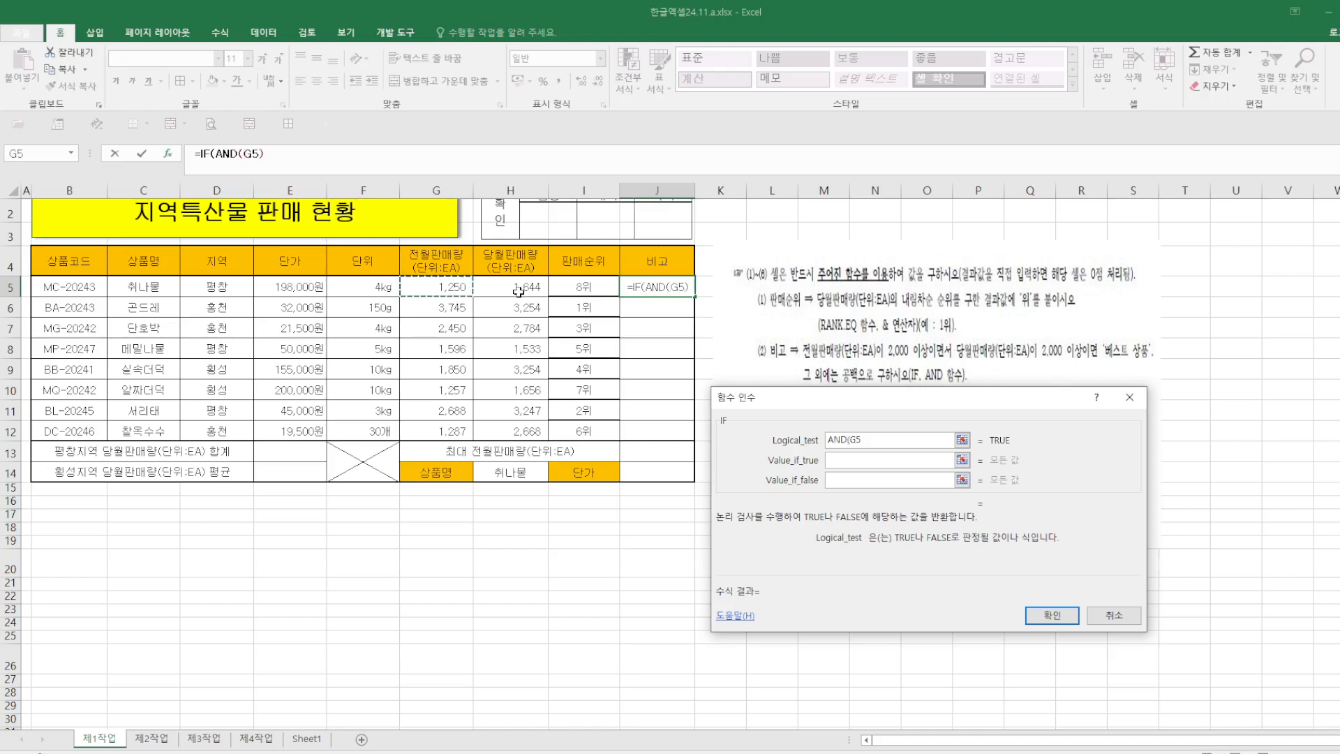
type(">=20")
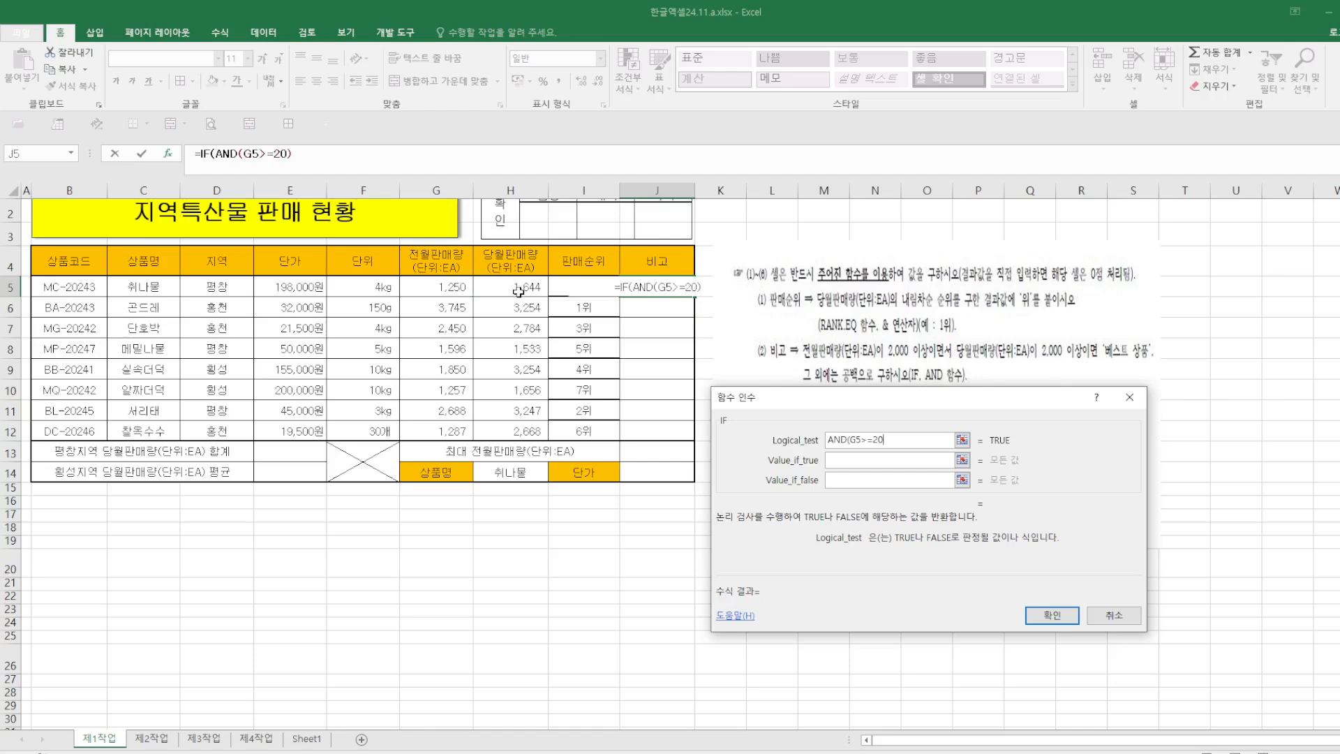
type("00")
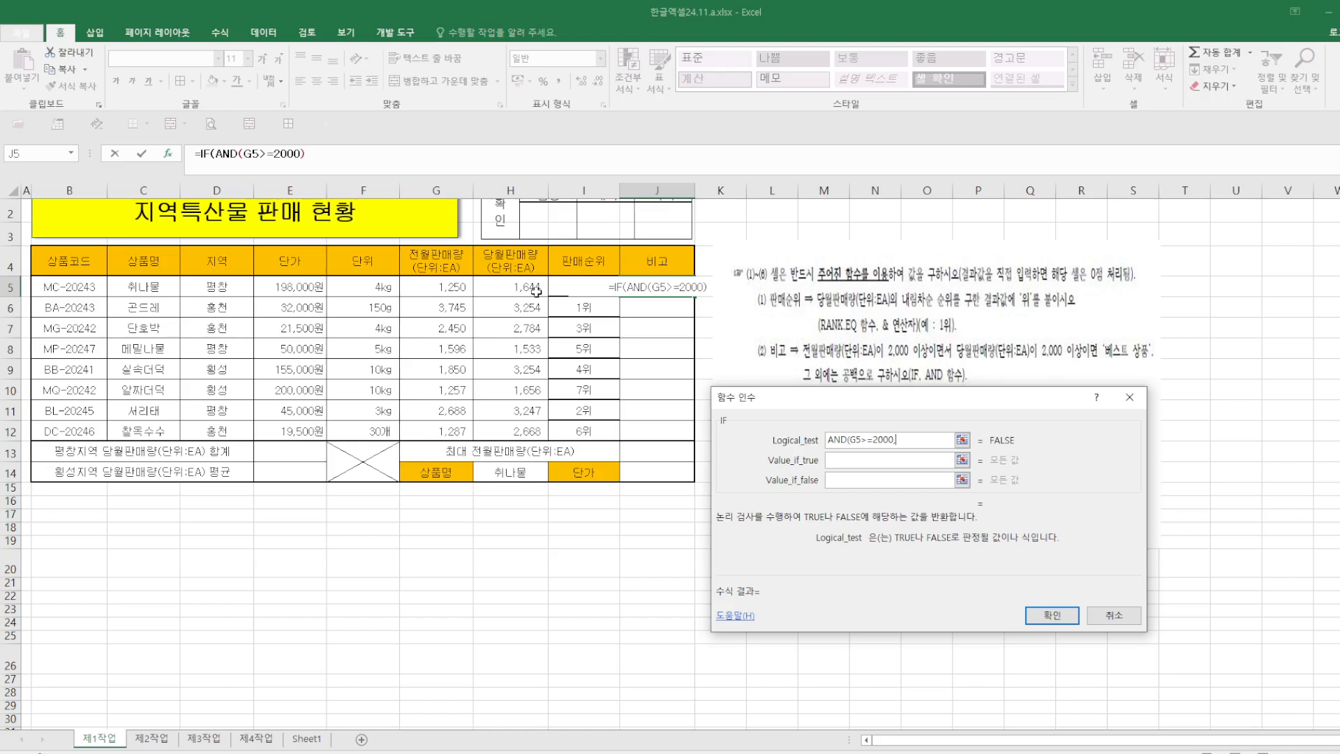
type(",")
left_click(507, 284)
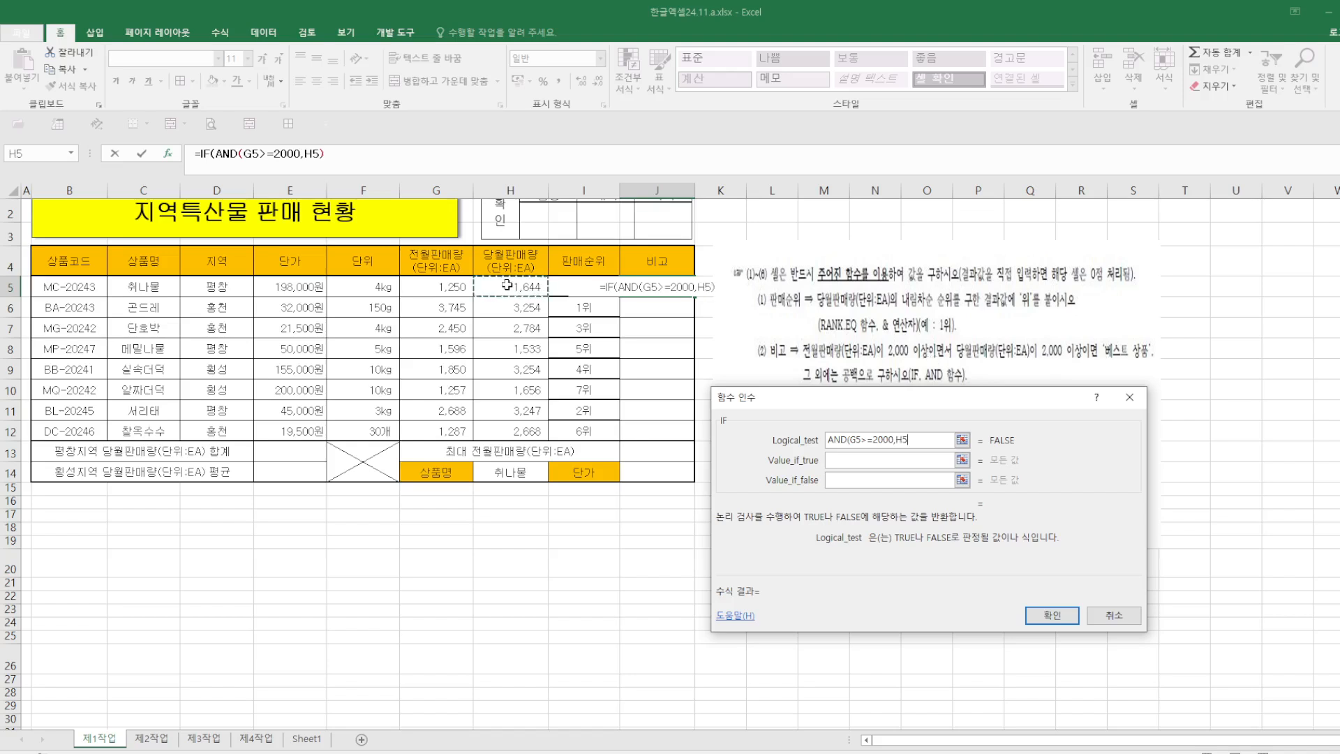
type(">=2-")
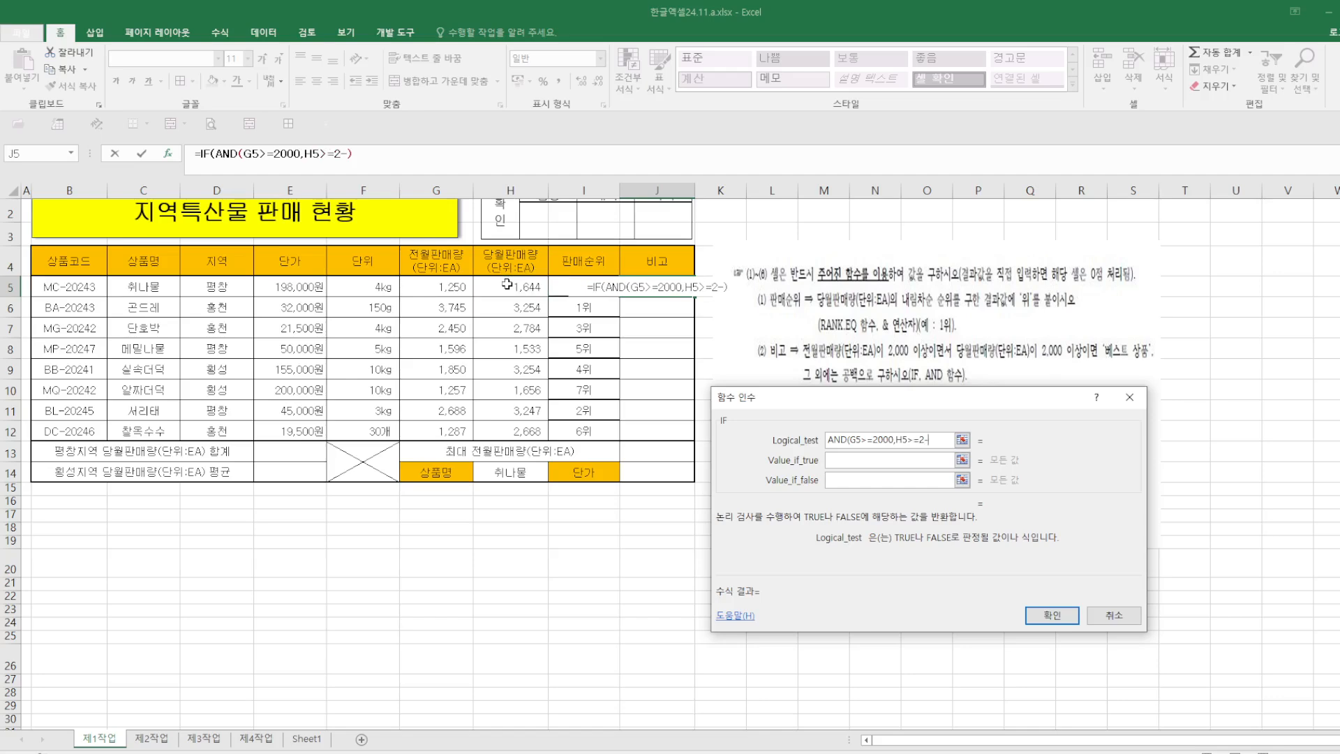
key("BackSpace")
type("000)")
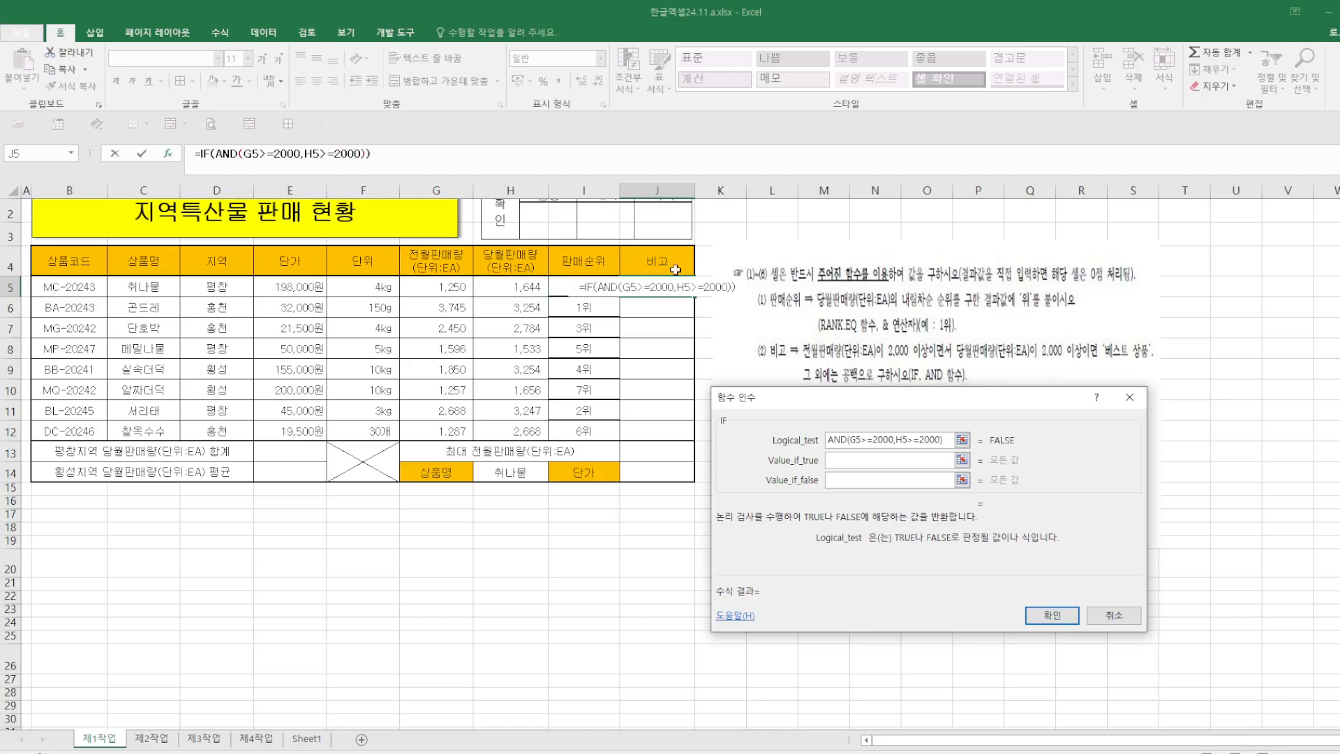
Step: Set Value_if_true to "베스트 상품" and Value_if_false to an empty string "", and commit the IF formula in J5
left_click(854, 467)
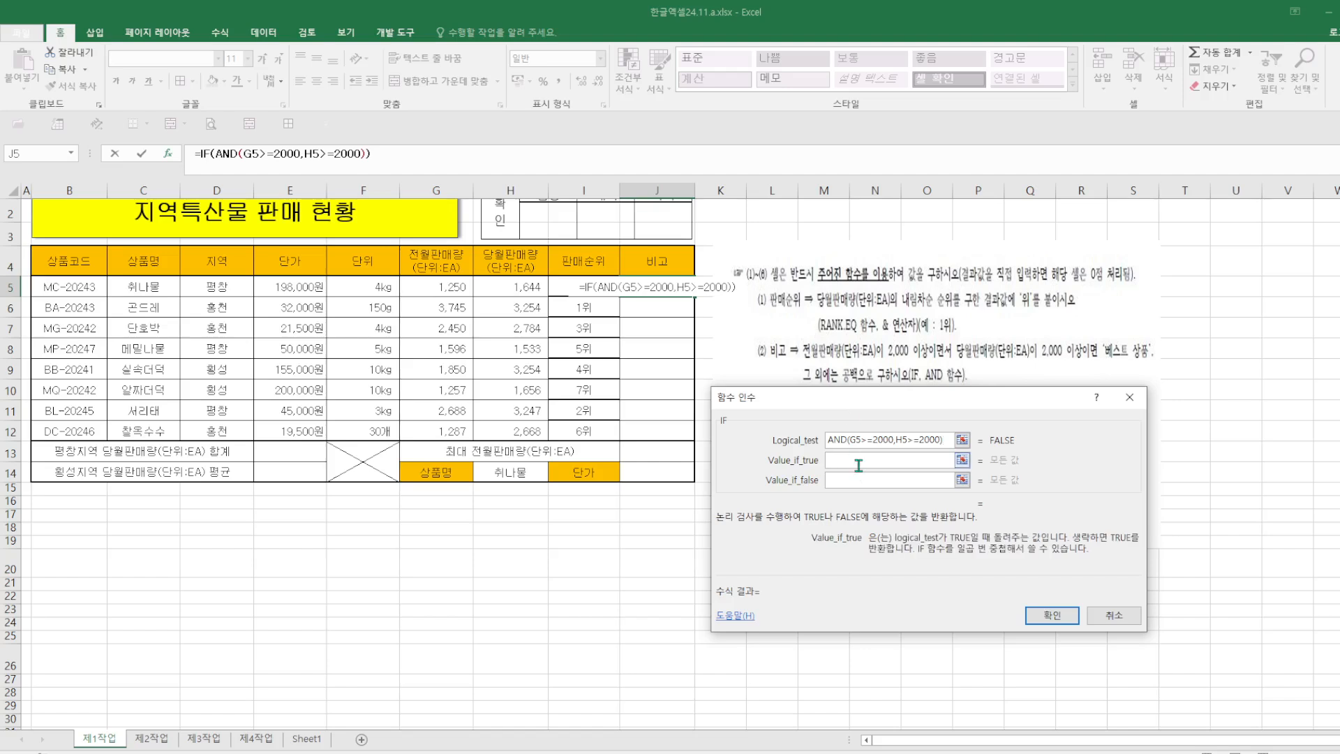
type("베스트")
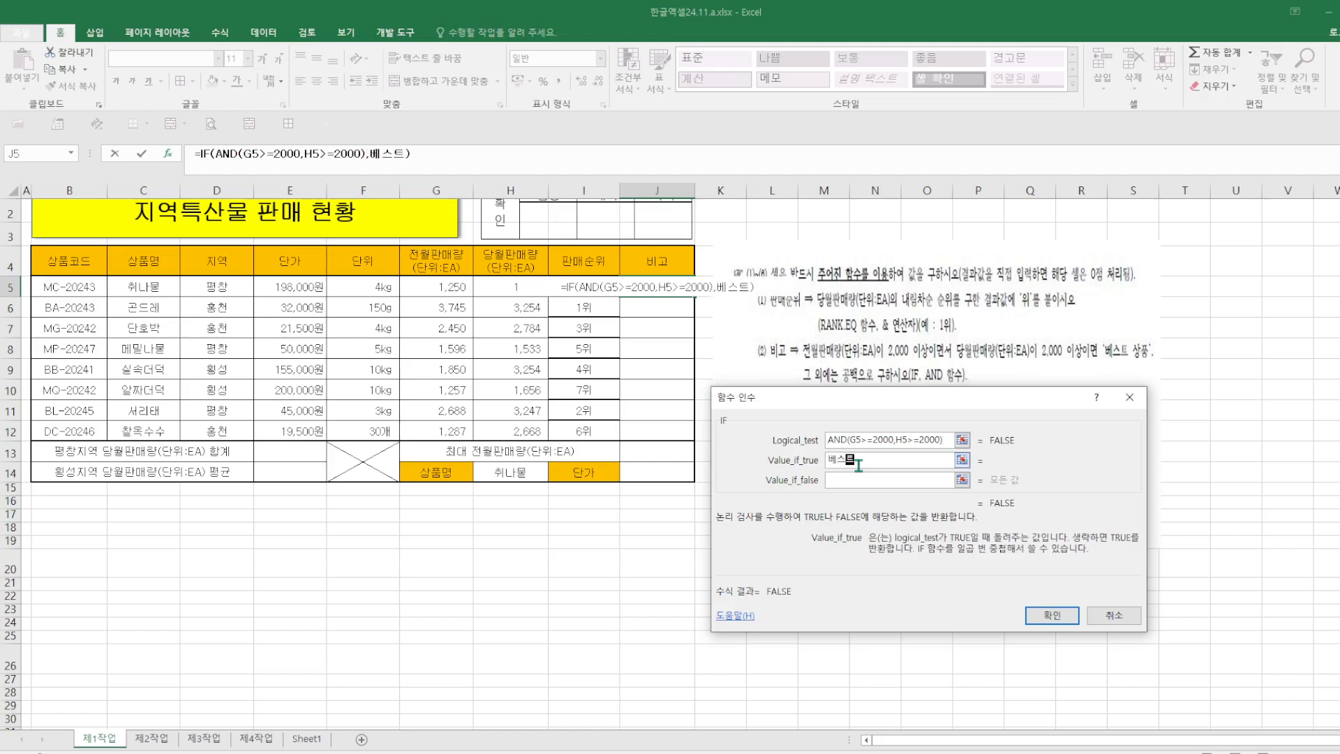
type(" 상푸")
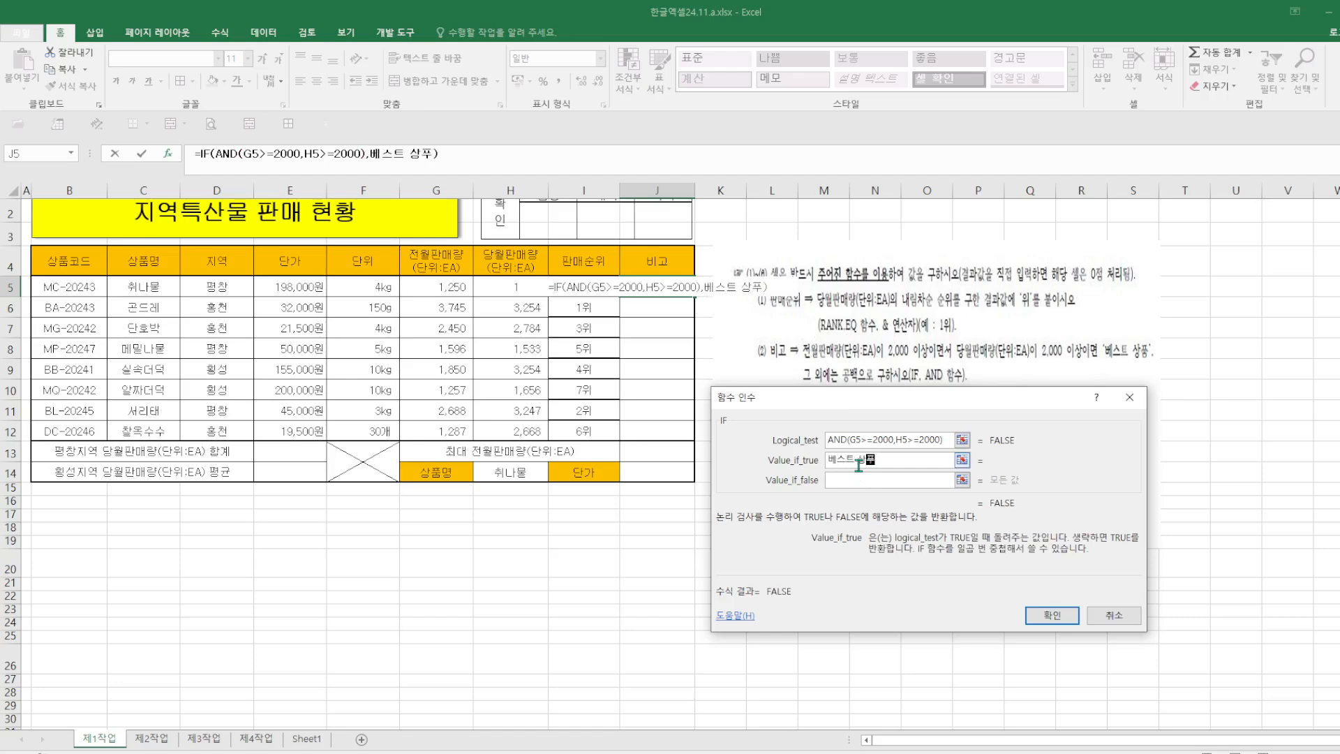
left_click(868, 482)
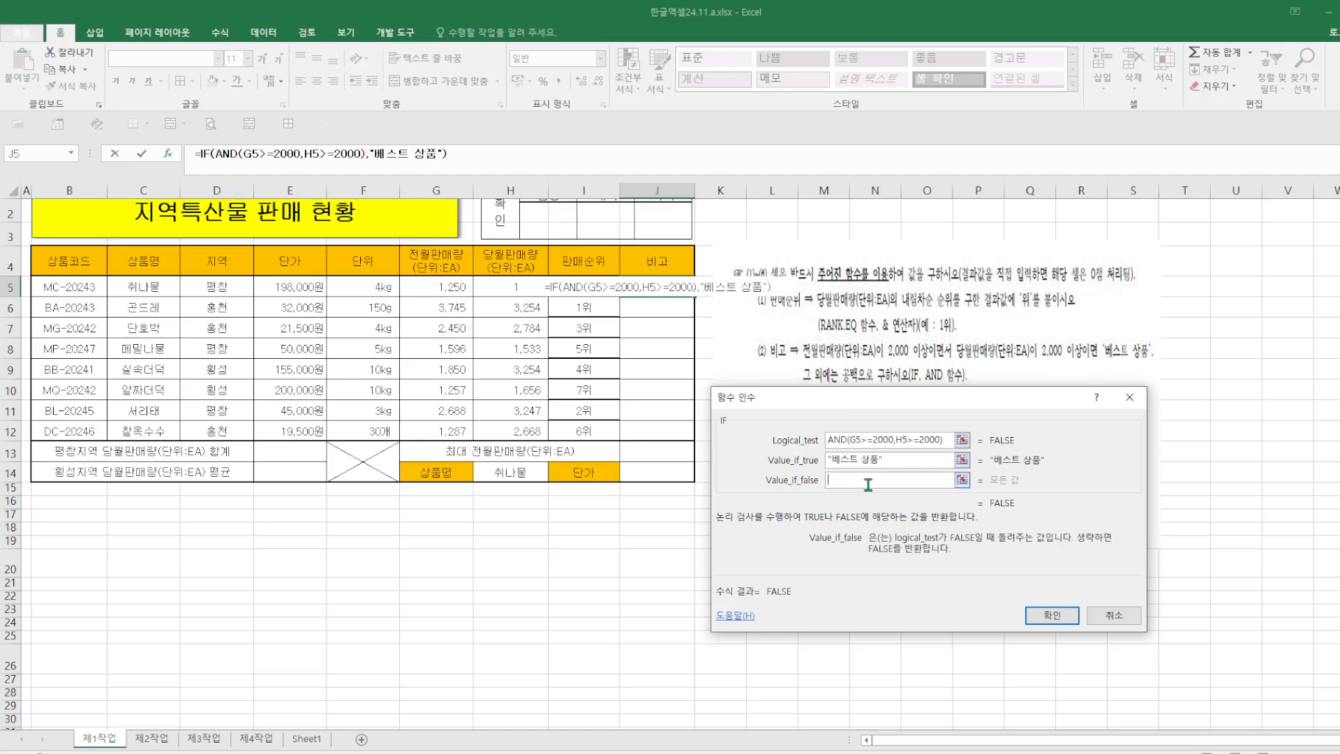
type("\"\"")
key("Return")
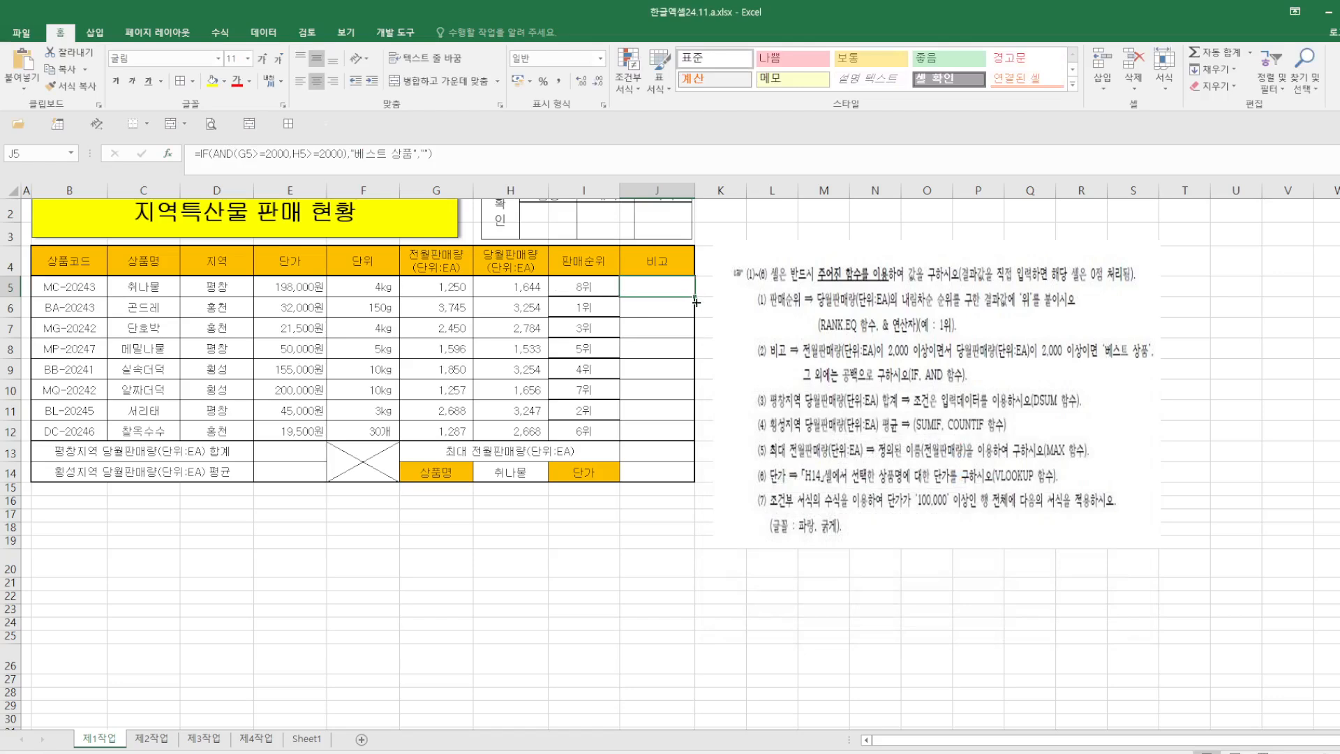
Step: Fill the IF formula from J5 down to J12, then check the G and H sales values of the flagged rows
left_click_drag(696, 302, 696, 441)
left_click(707, 517)
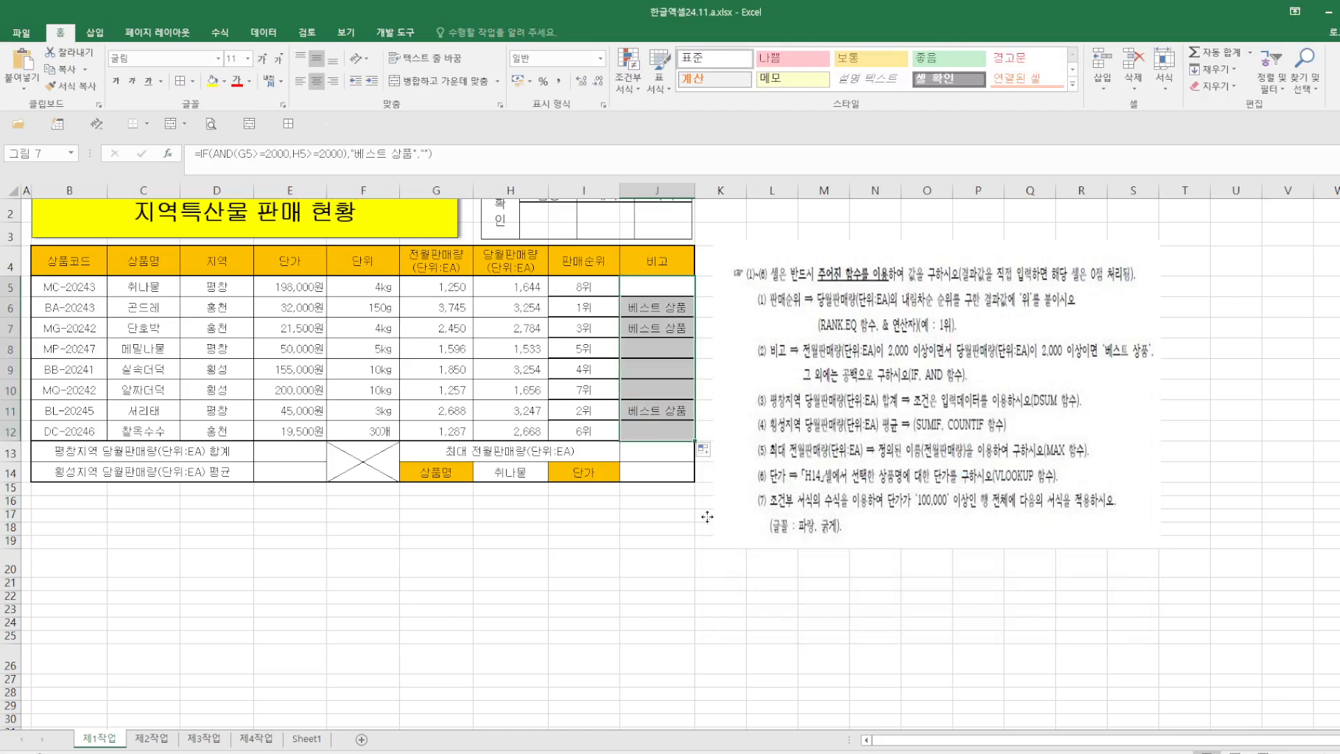
left_click_drag(450, 307, 534, 308)
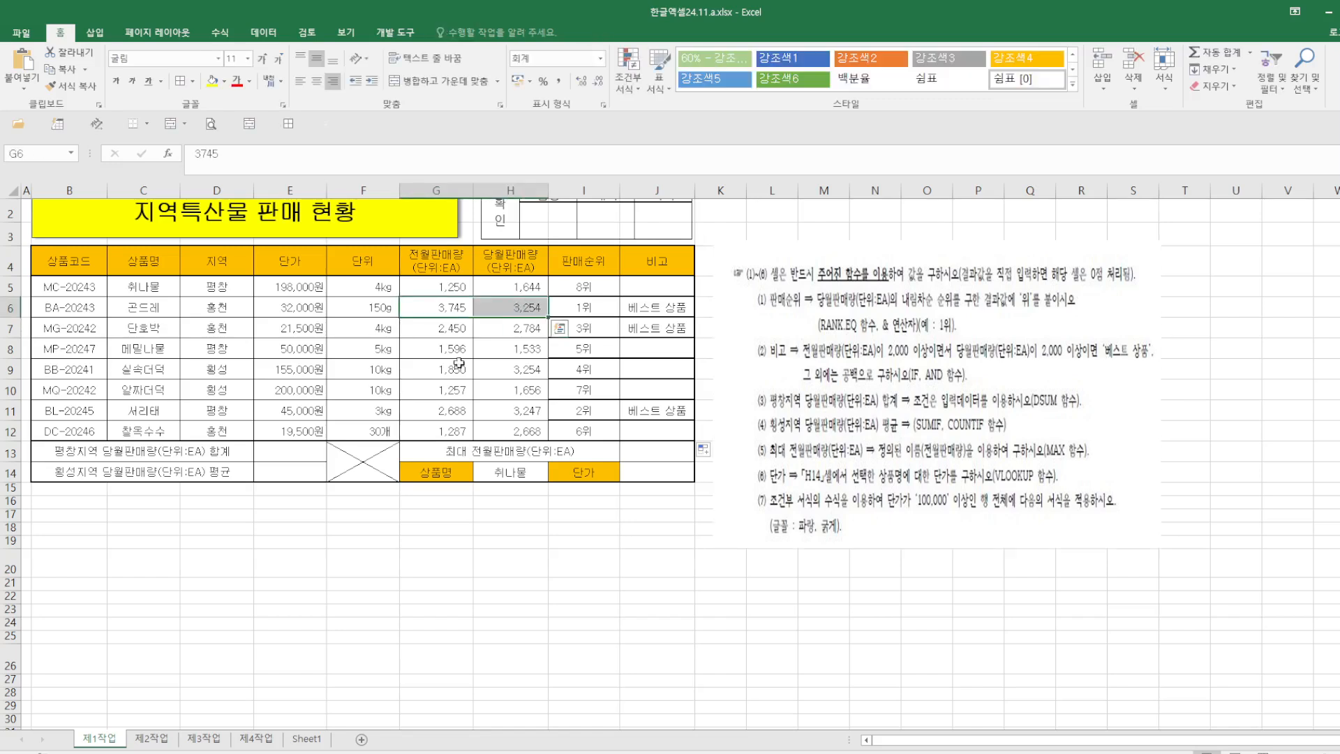
left_click_drag(426, 408, 500, 408)
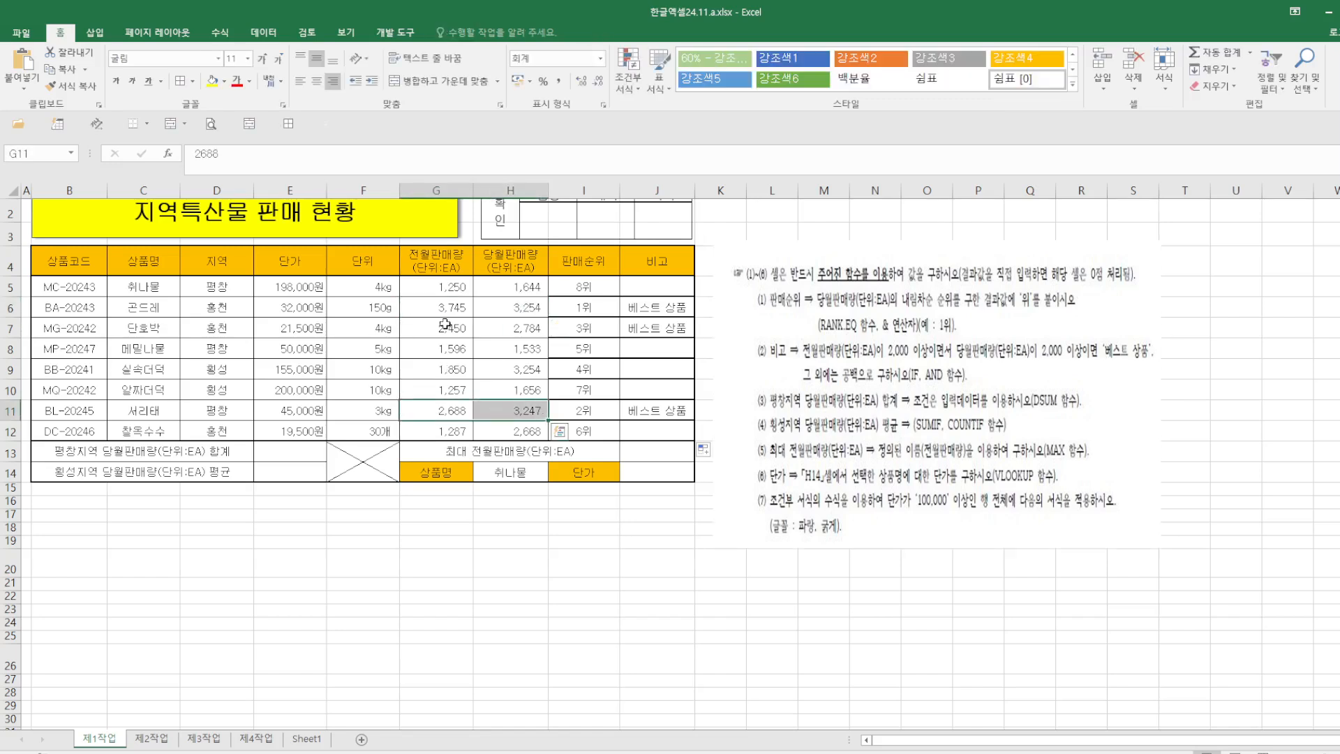
left_click_drag(447, 326, 534, 329)
left_click_drag(437, 308, 517, 308)
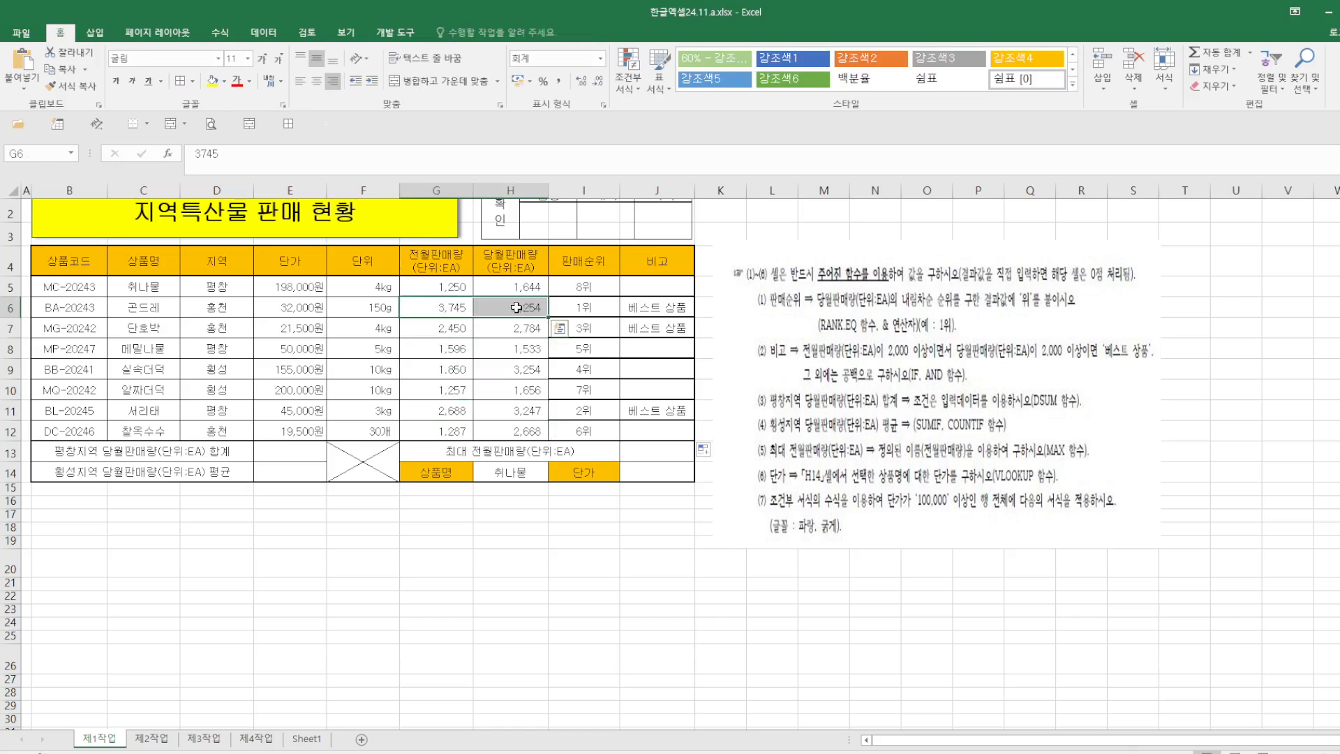
left_click(637, 305)
left_click(692, 556)
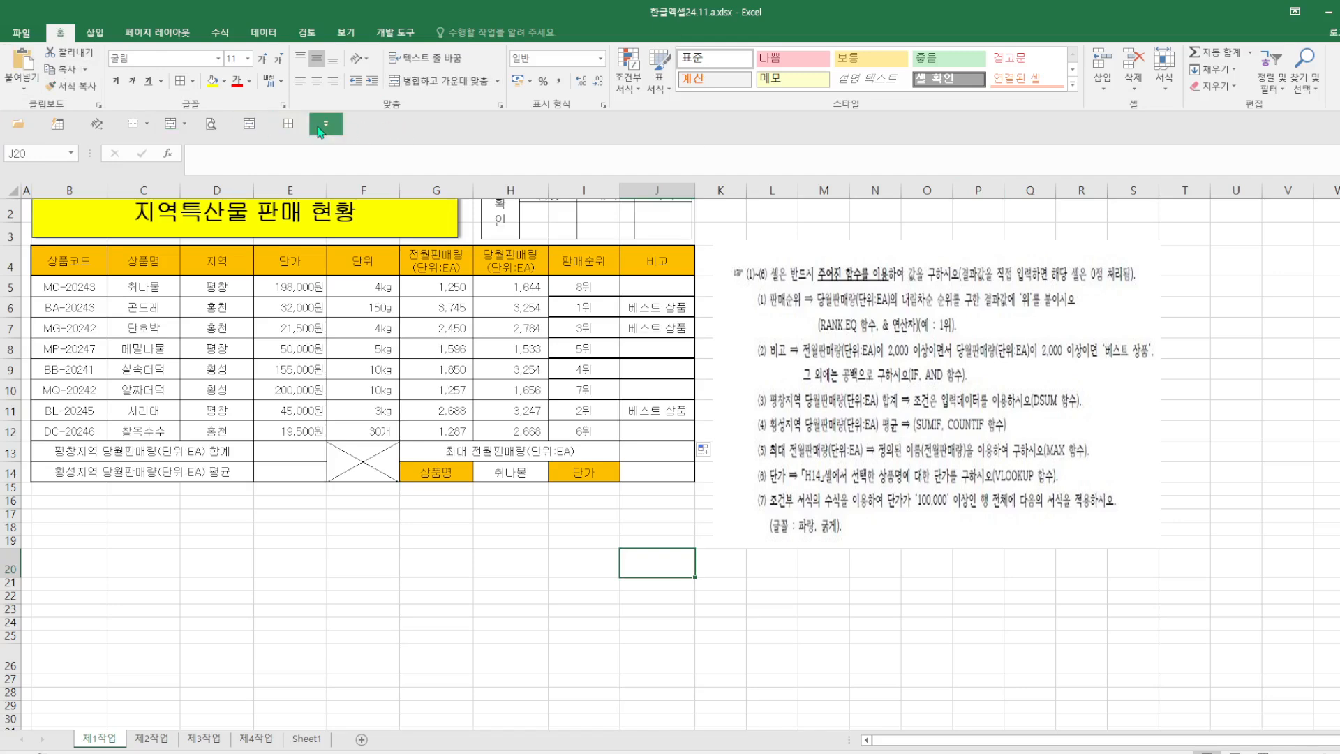
Step: Add the Save (저장) command to the Quick Access Toolbar
left_click(326, 130)
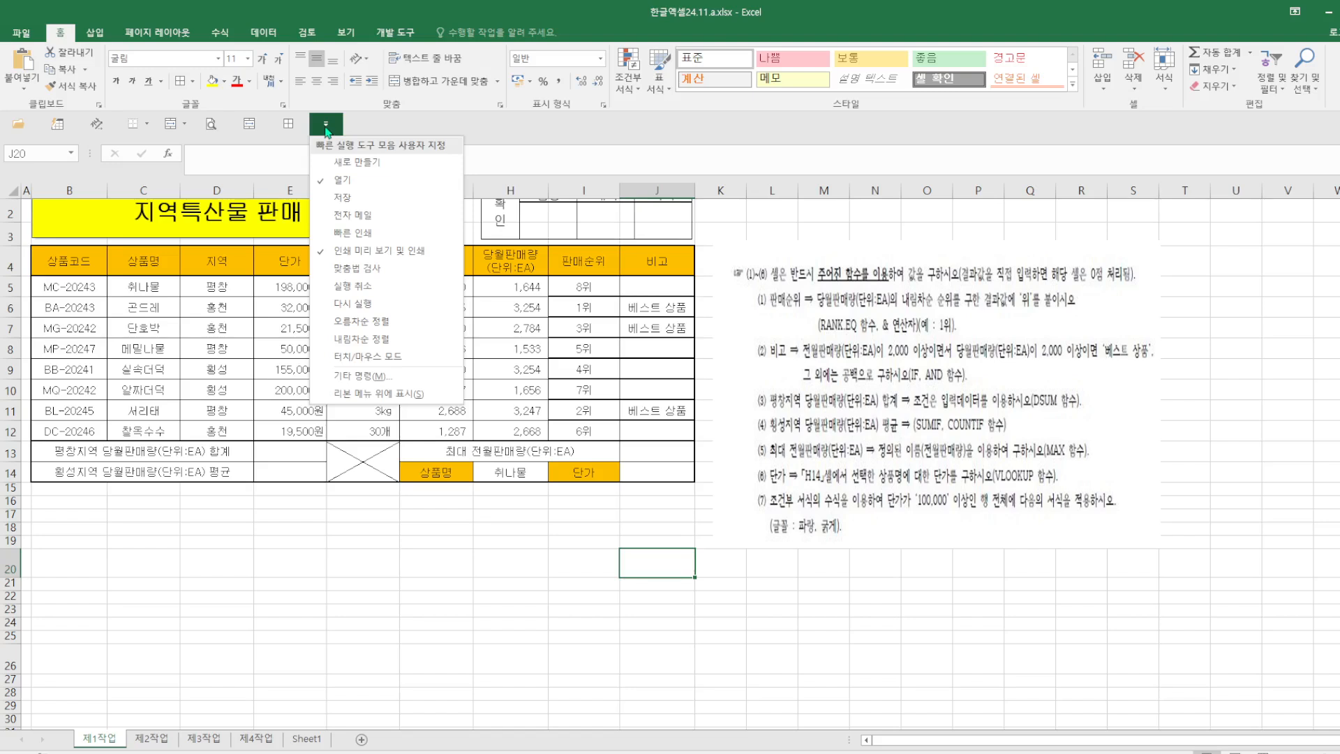
left_click(358, 201)
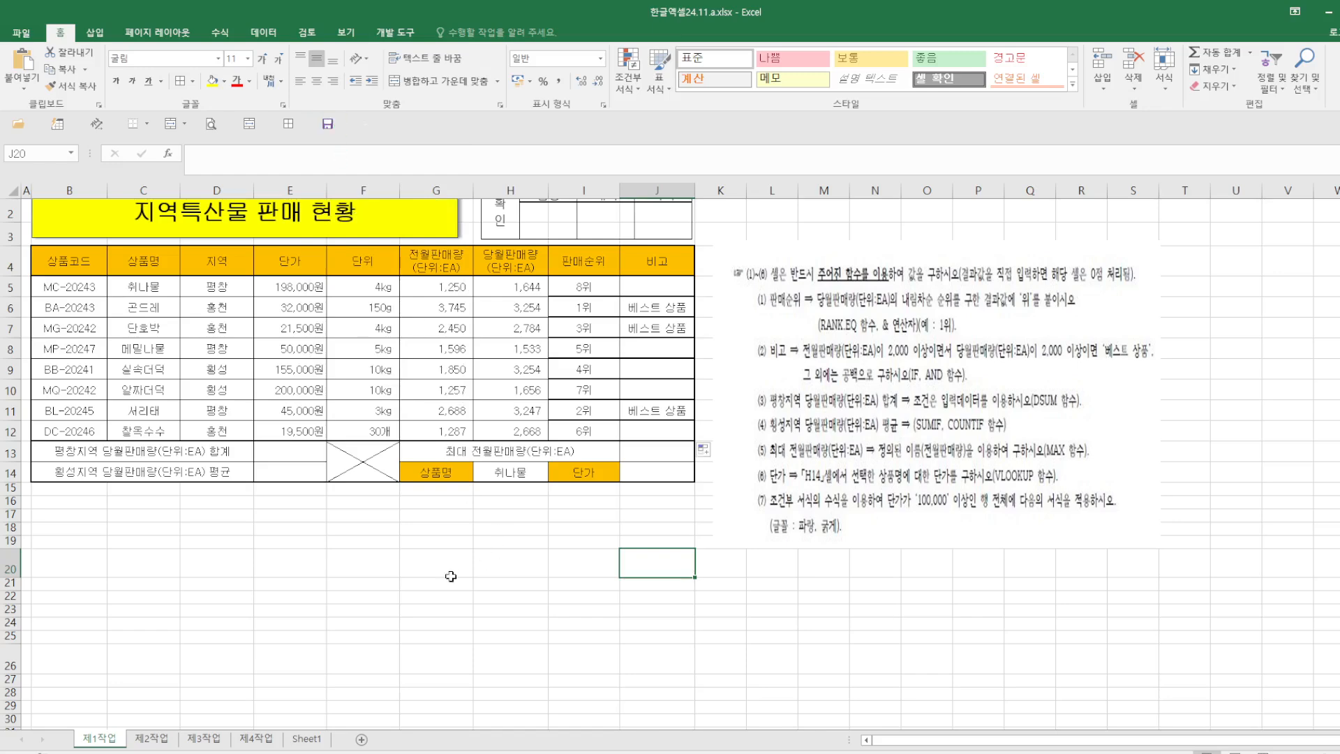
left_click(803, 599)
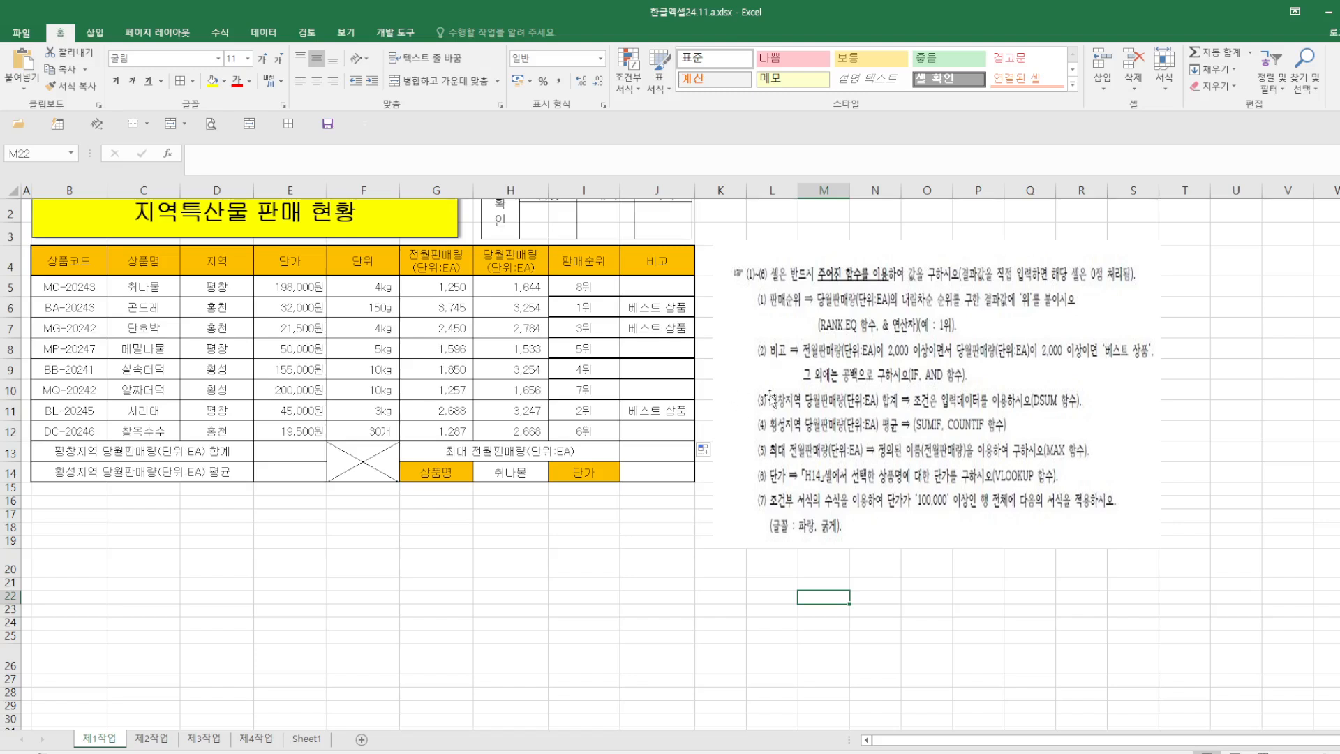
Step: Review the 지역 condition cells D4:D5, then start a DSUM formula in E13 and open its function arguments
left_click_drag(233, 260, 230, 287)
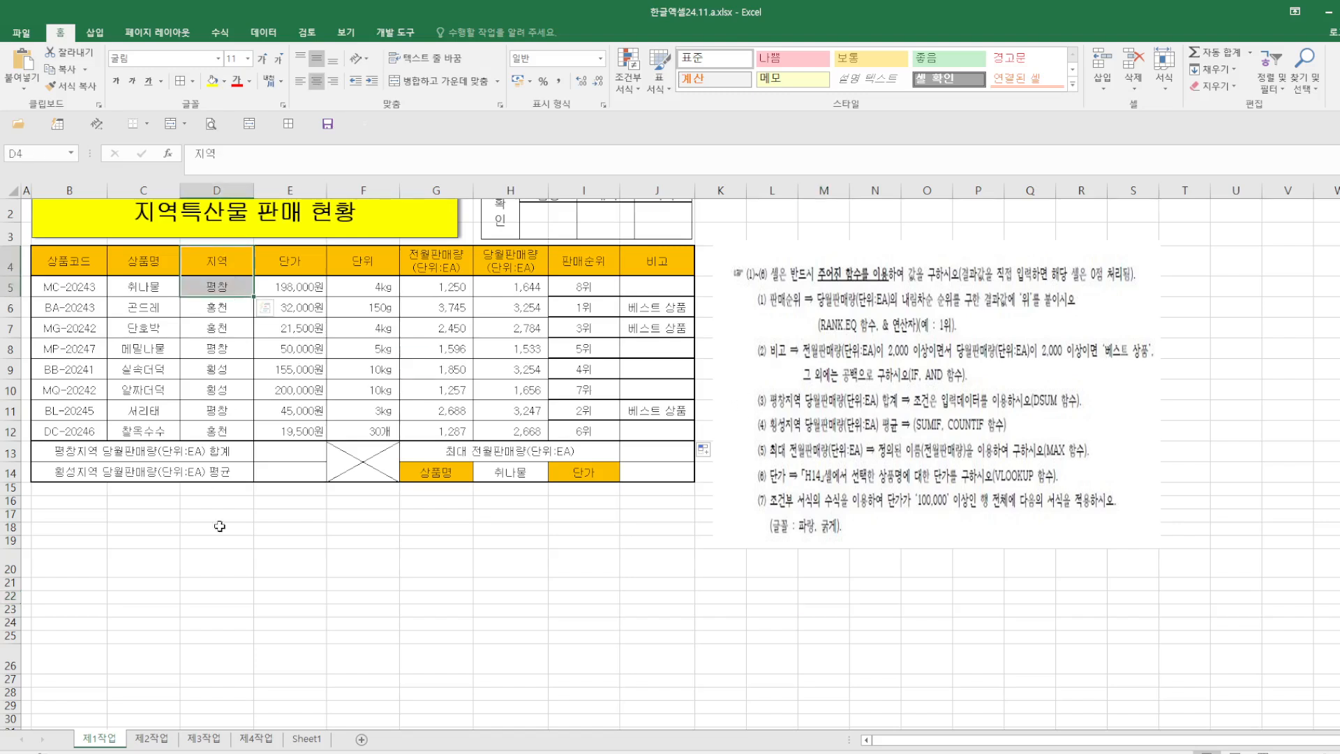
left_click(289, 610)
left_click(292, 456)
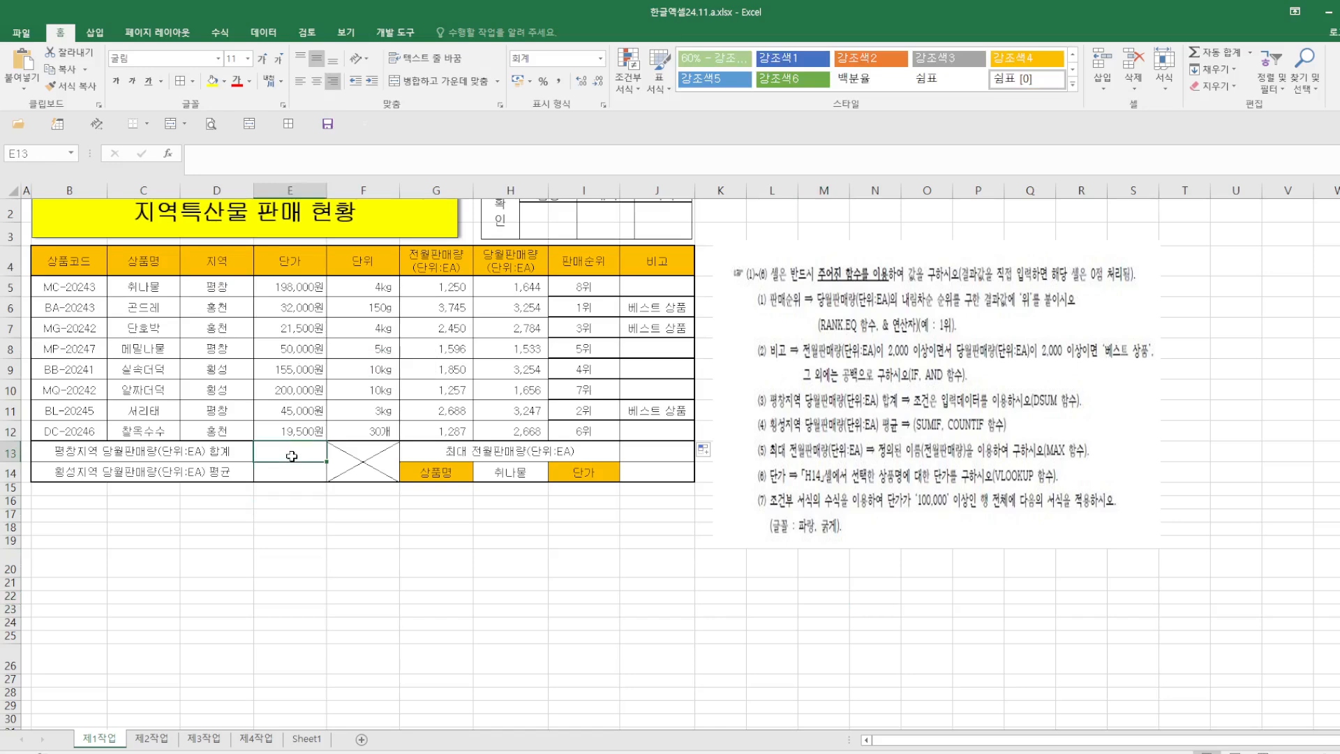
type("=")
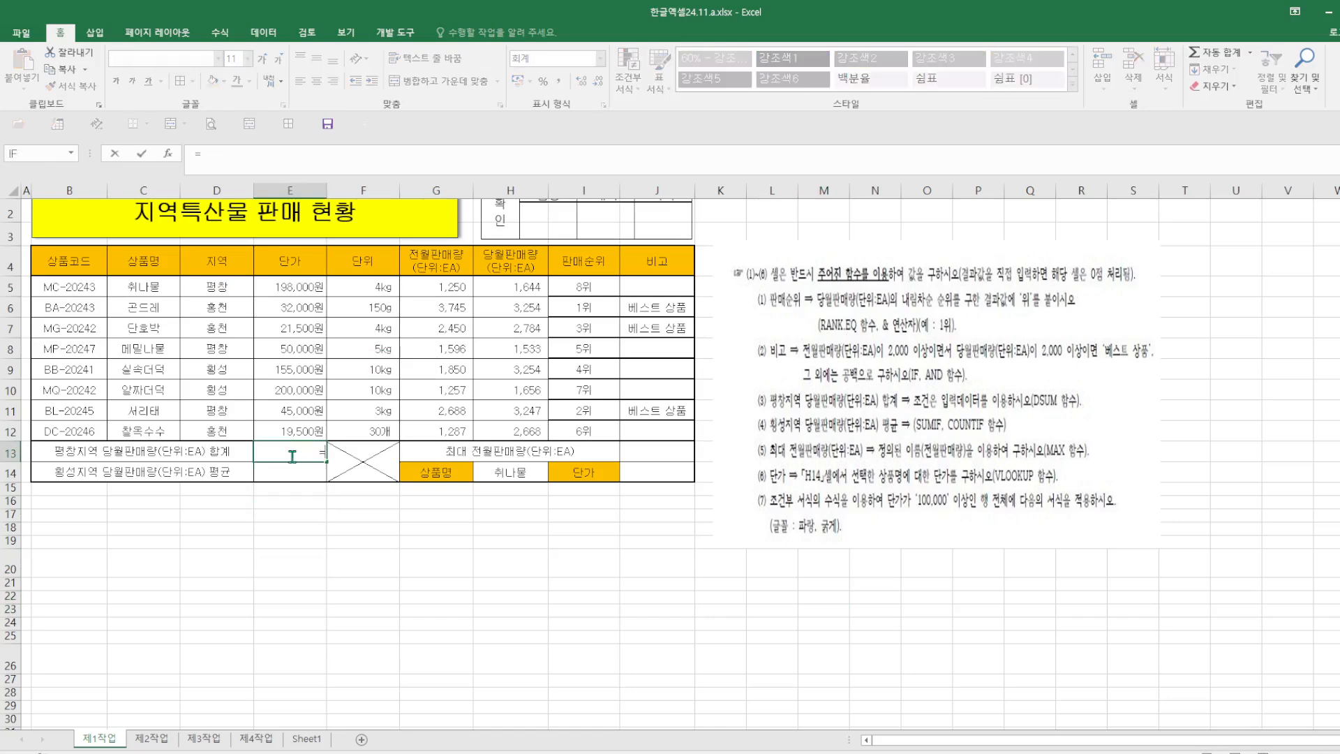
type("ㅇdsum")
key("Tab")
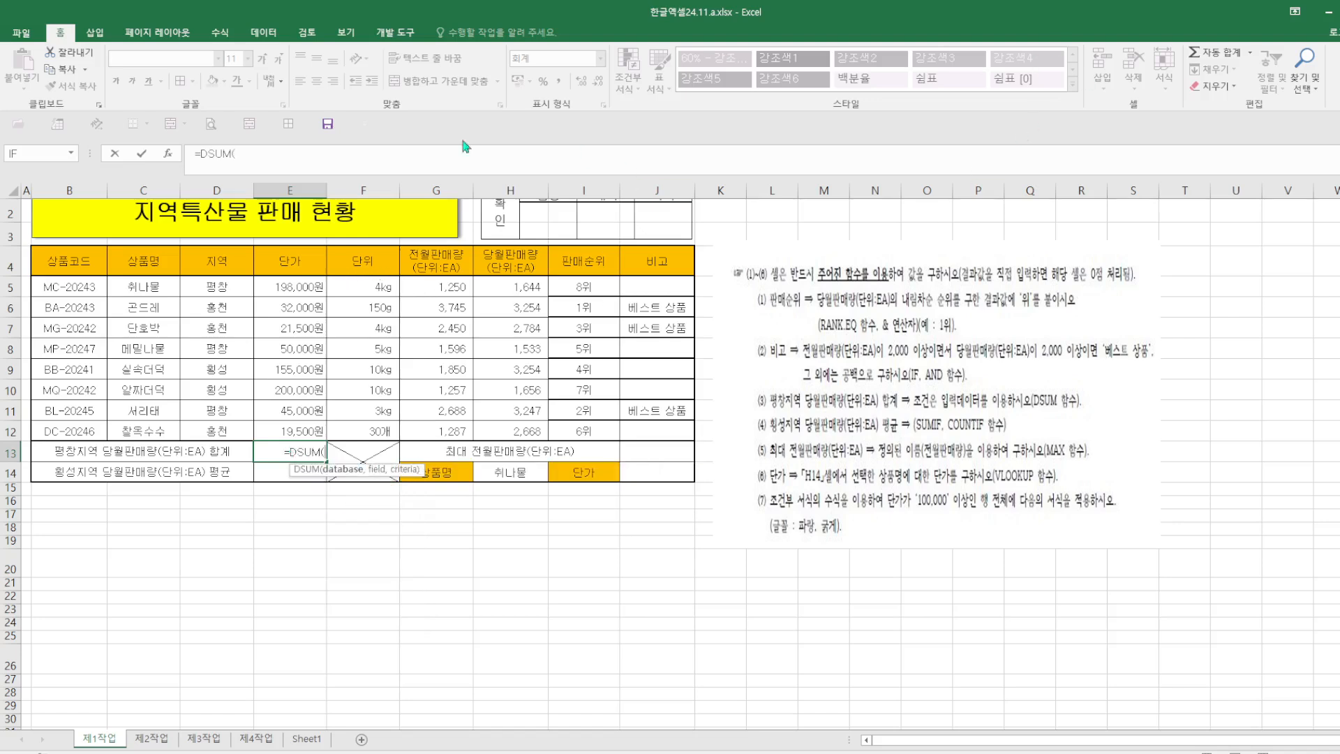
left_click(169, 152)
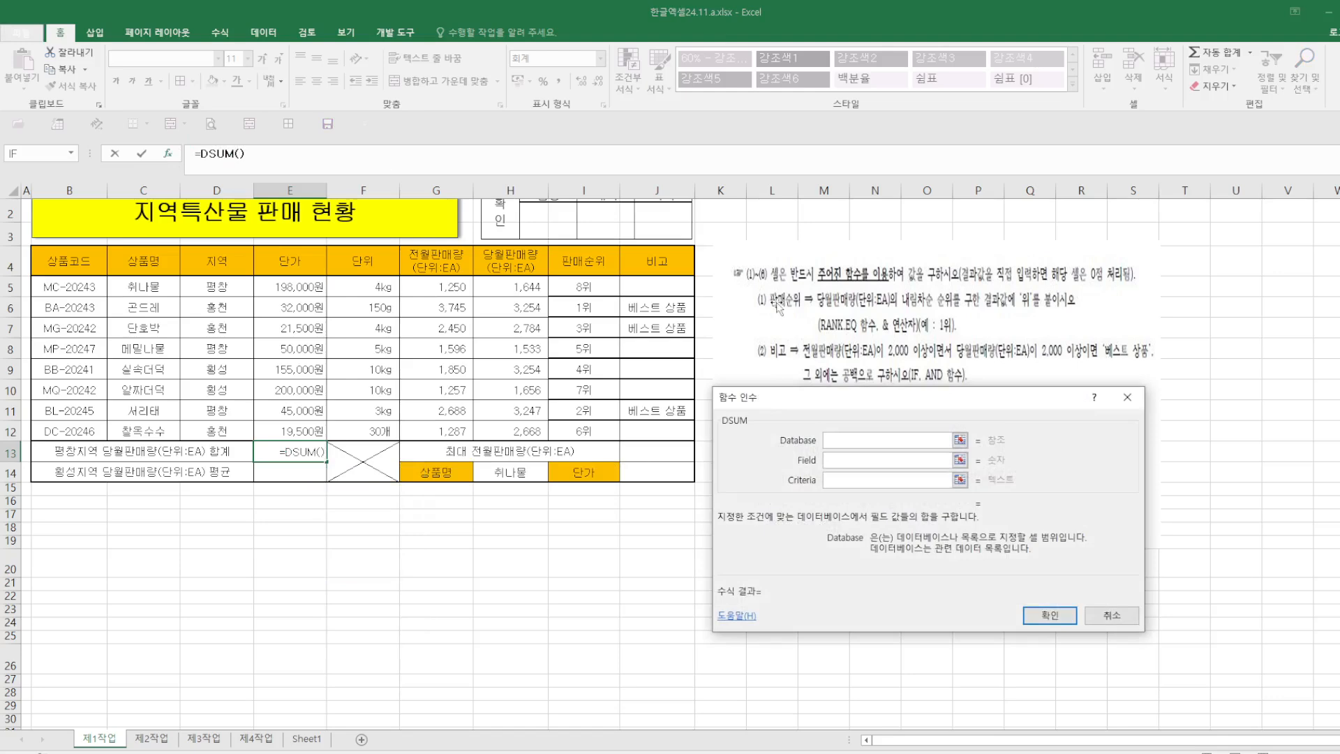
Step: Set the DSUM Database argument to the whole table B4:J12, keeping the arguments dialog clear of the table
left_click_drag(857, 407, 855, 240)
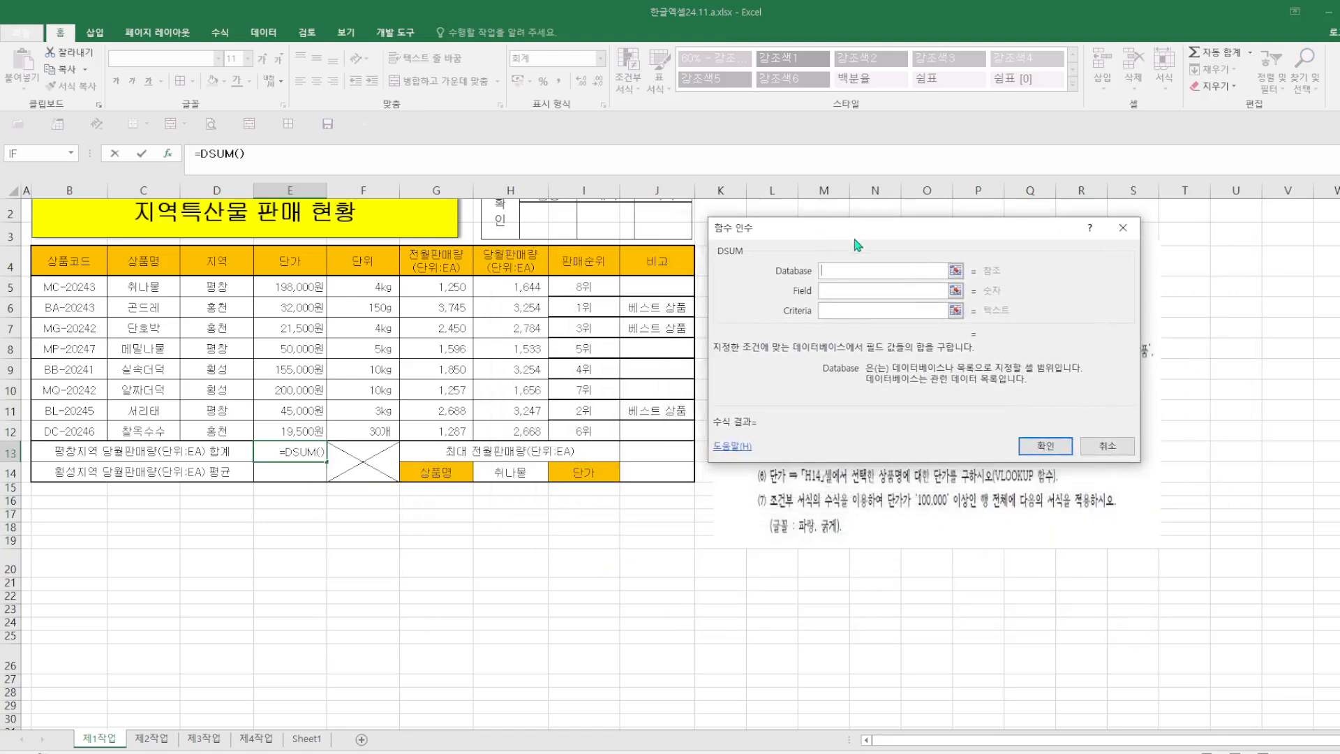
left_click_drag(73, 261, 657, 430)
left_click_drag(834, 236, 600, 520)
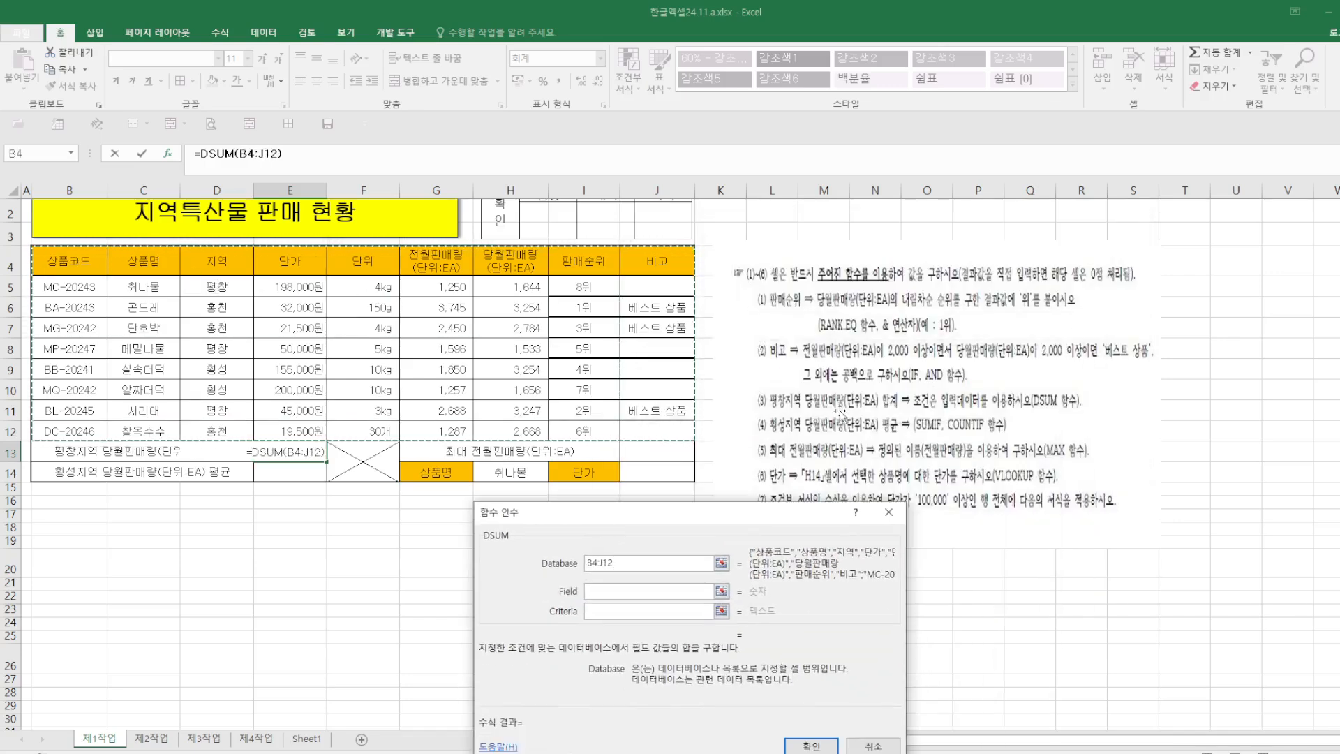
left_click_drag(798, 511, 1020, 207)
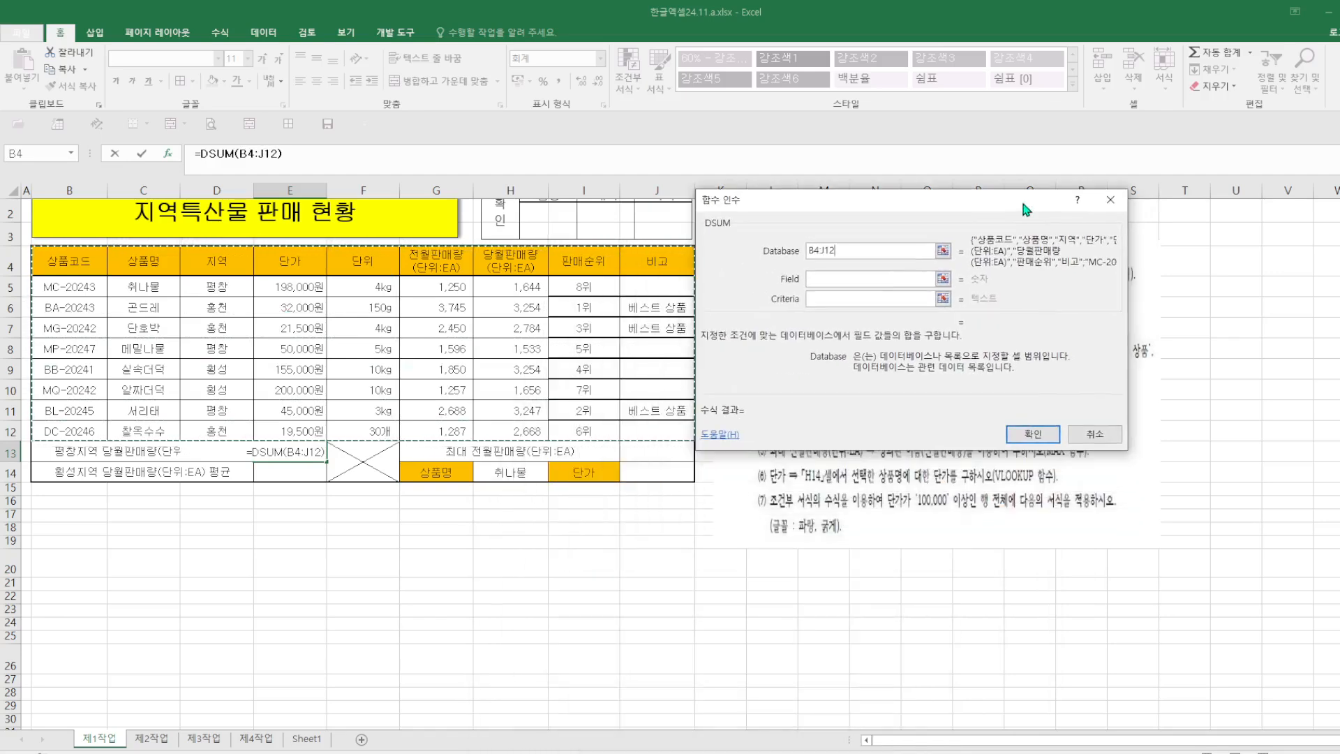
Step: Set the DSUM Field argument to H4 and Criteria to D4:D5, completing the formula in E13
left_click(841, 279)
left_click(530, 270)
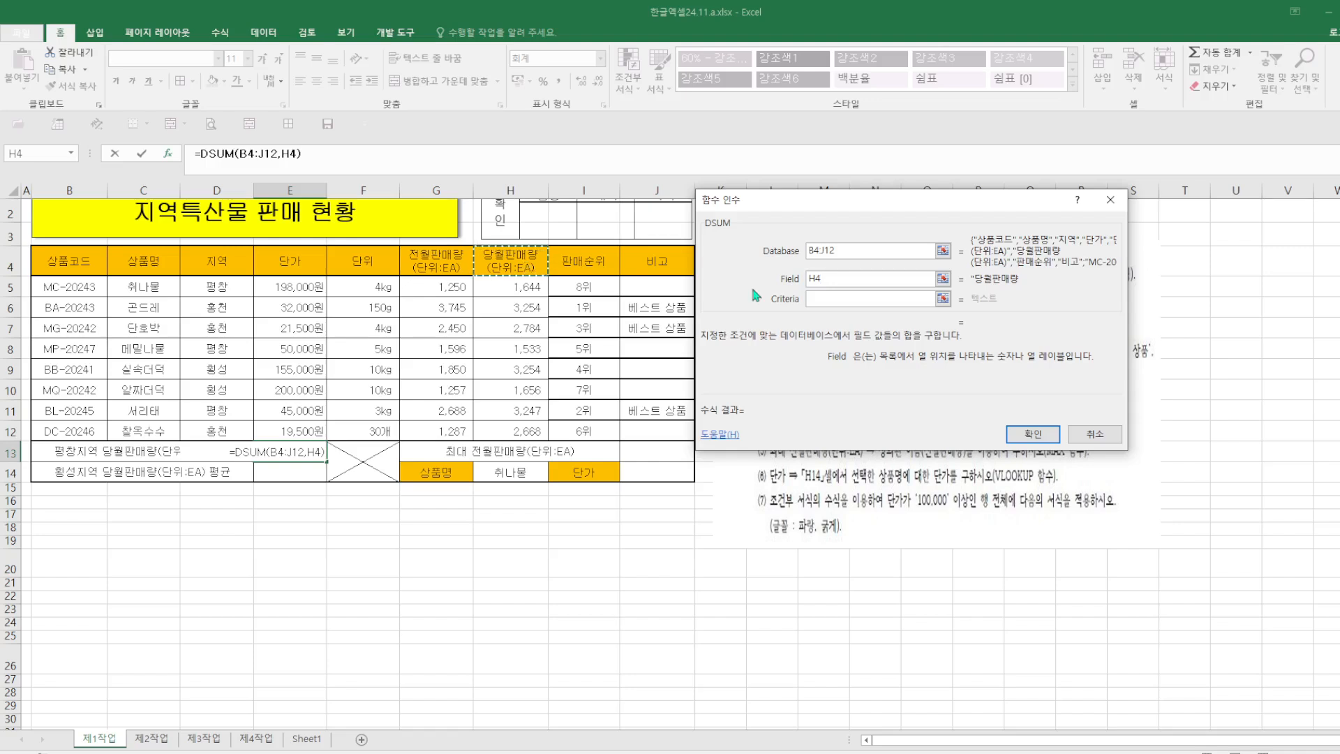
left_click(821, 298)
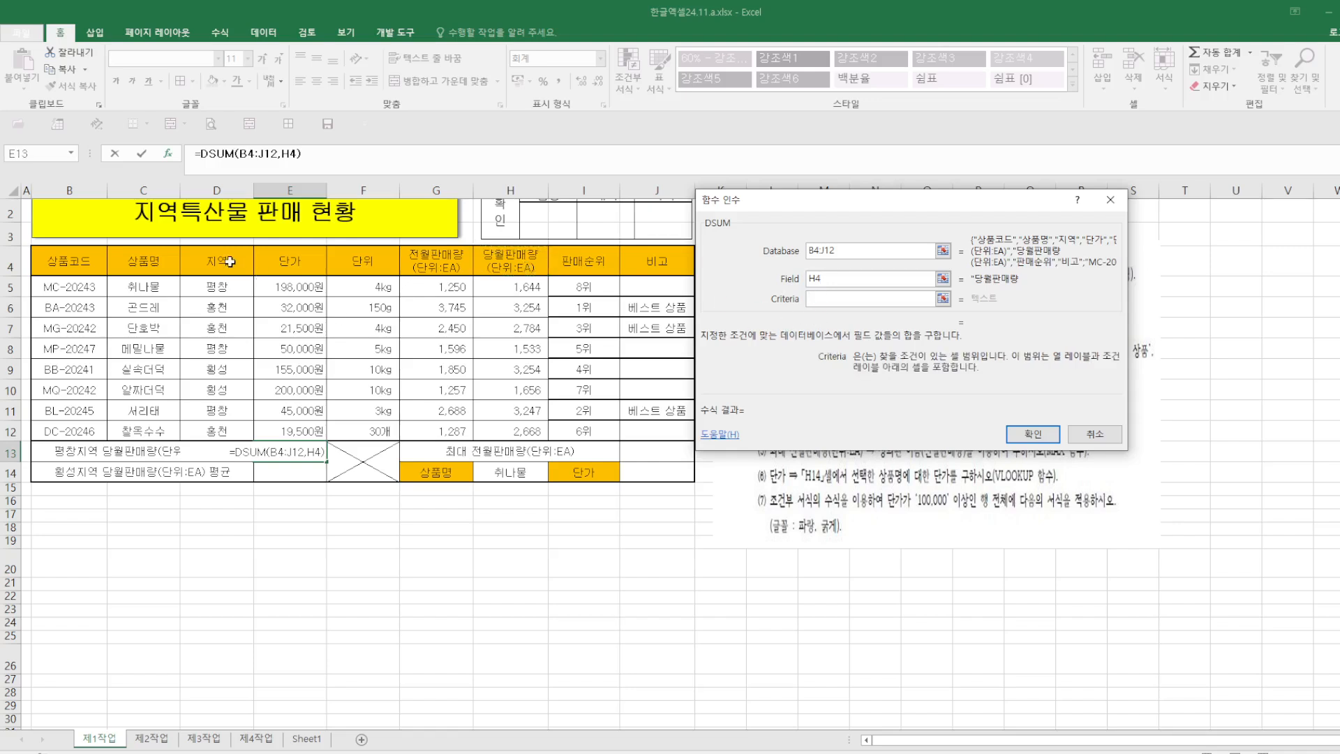
left_click_drag(228, 262, 228, 290)
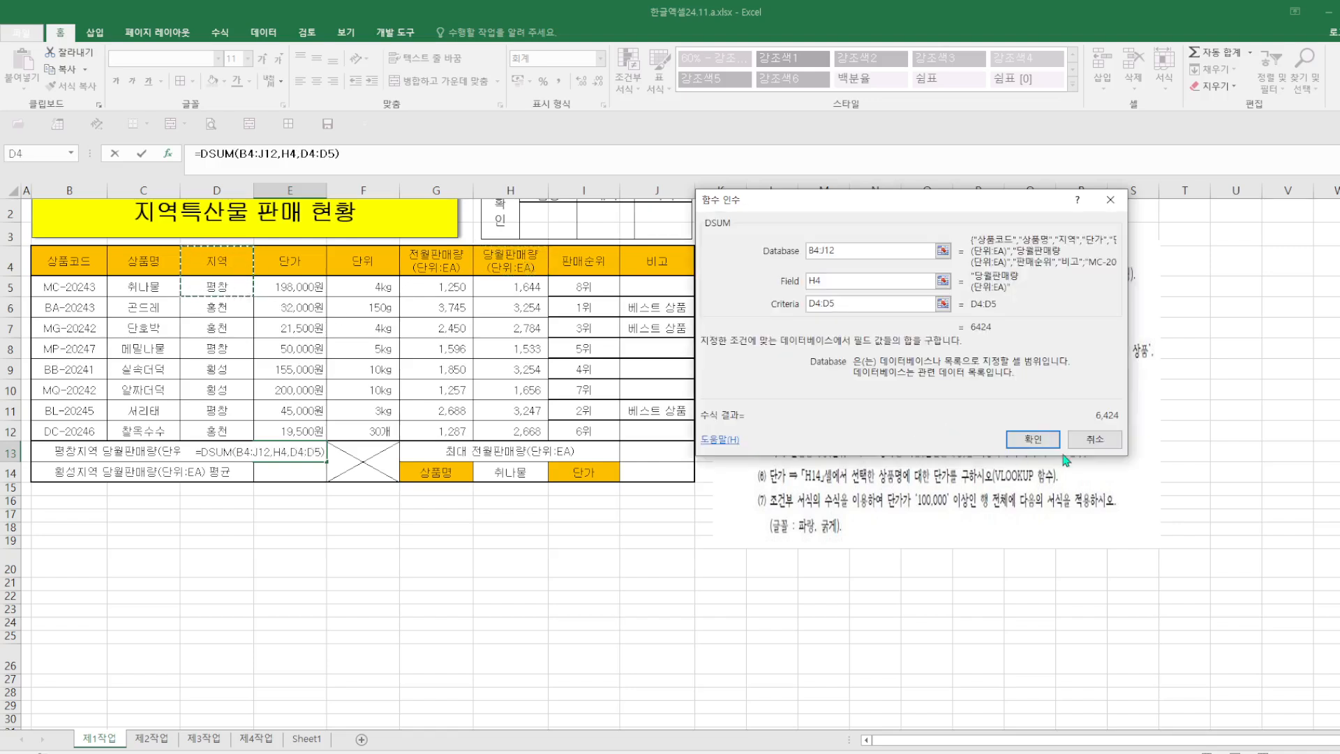
left_click(1033, 438)
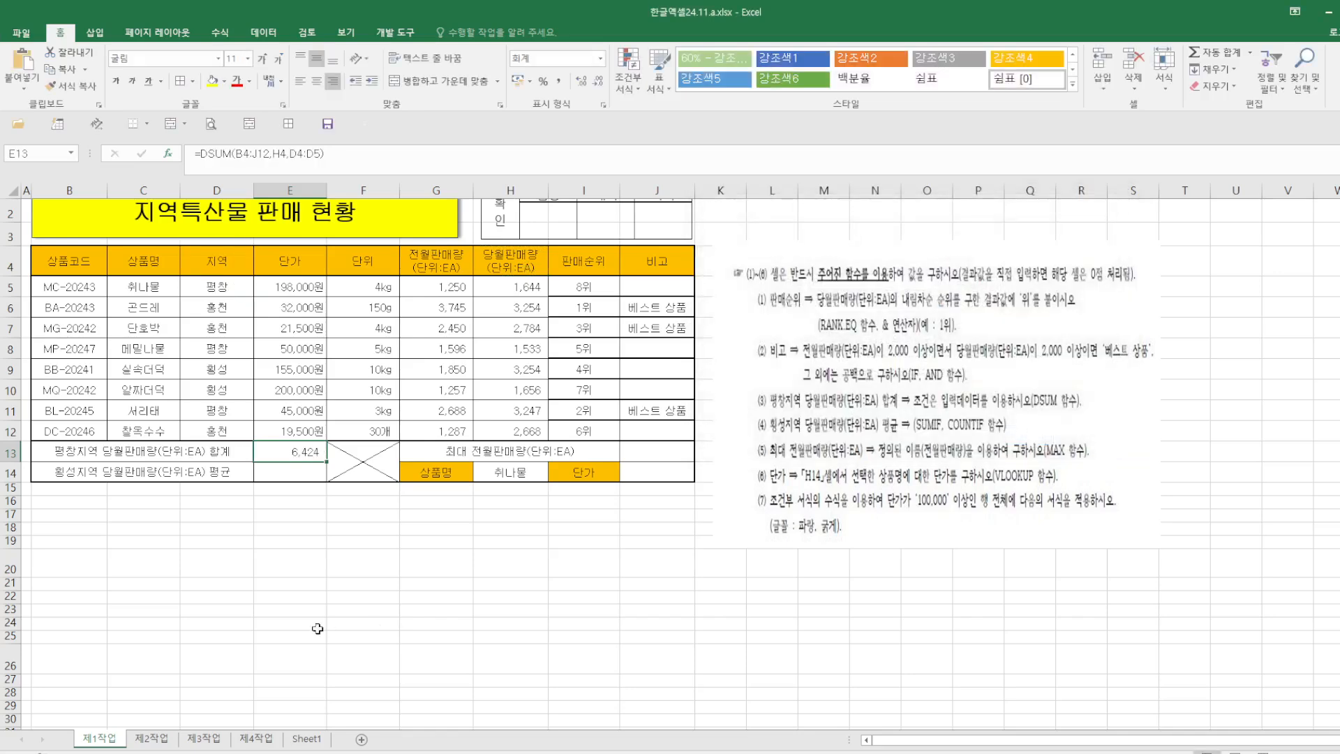
Step: Start a SUMIF formula in E14 and set its Range argument to the 지역 cells D5:D12
left_click(294, 472)
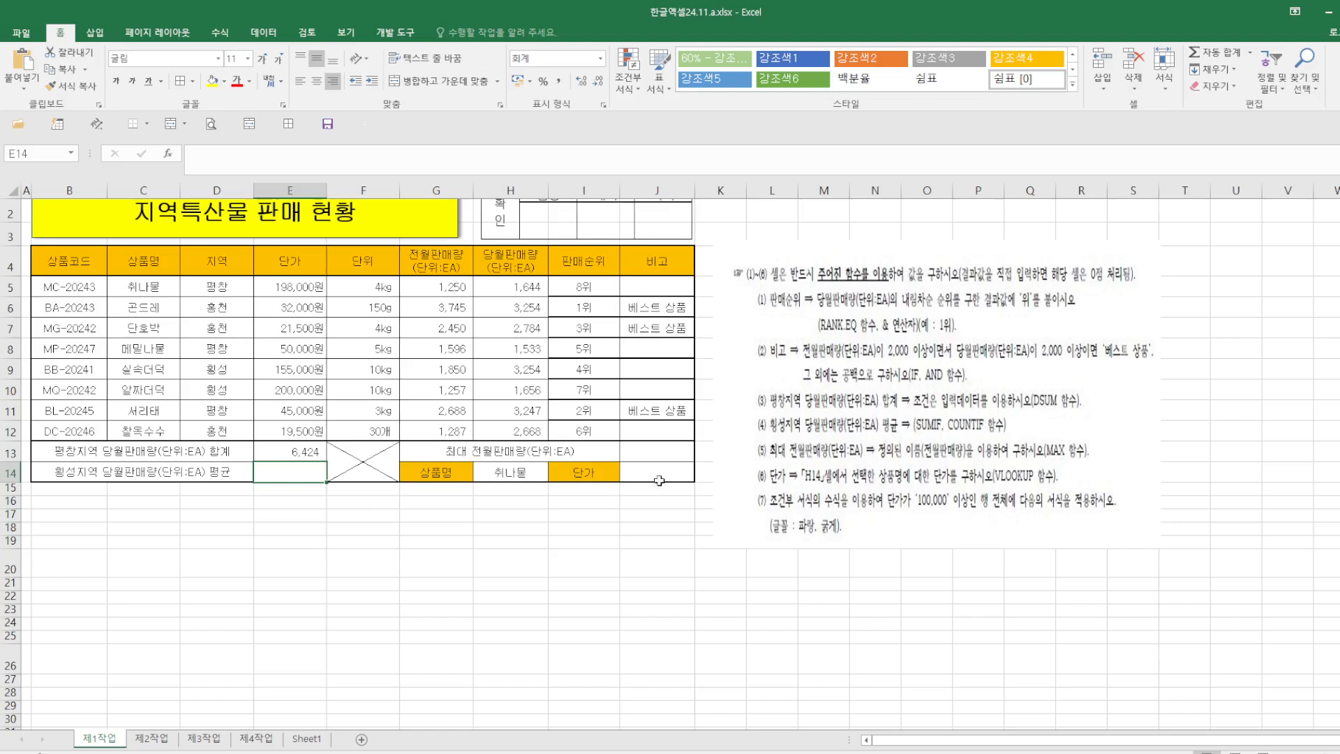
type("=S")
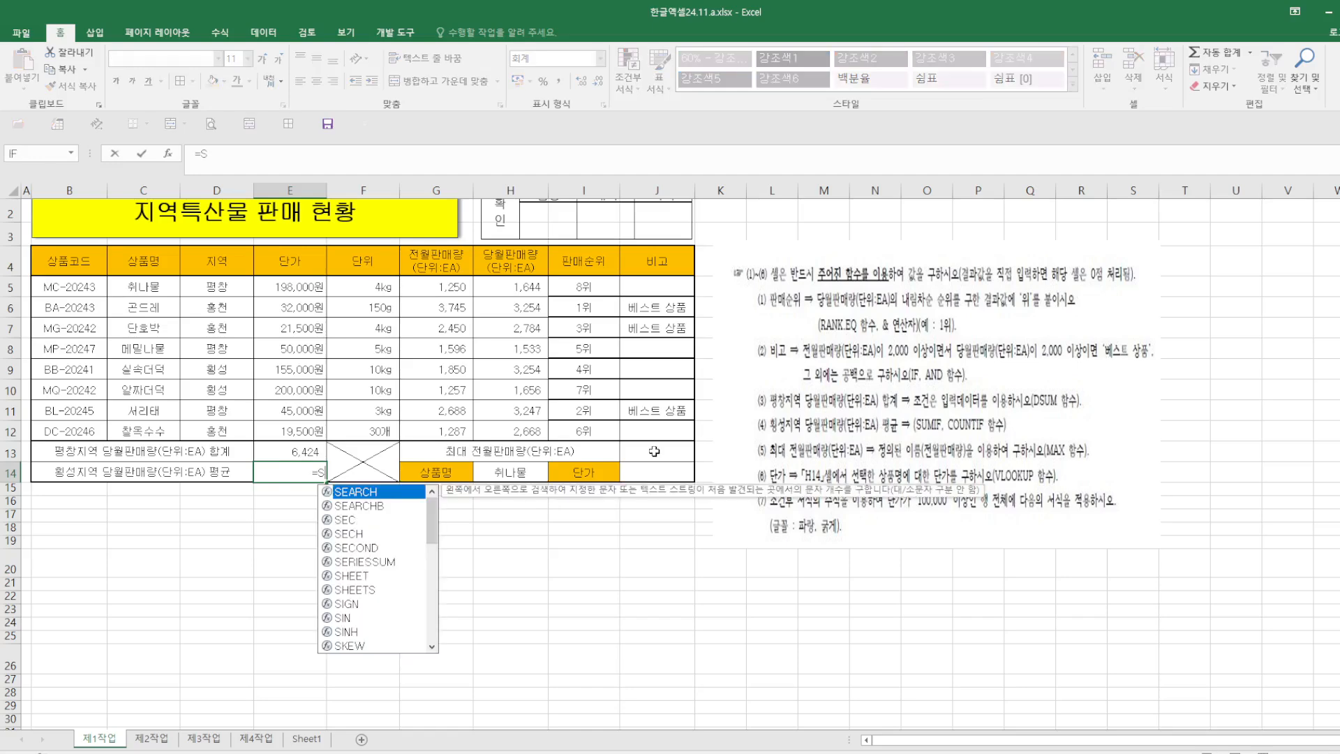
type("UMIF(")
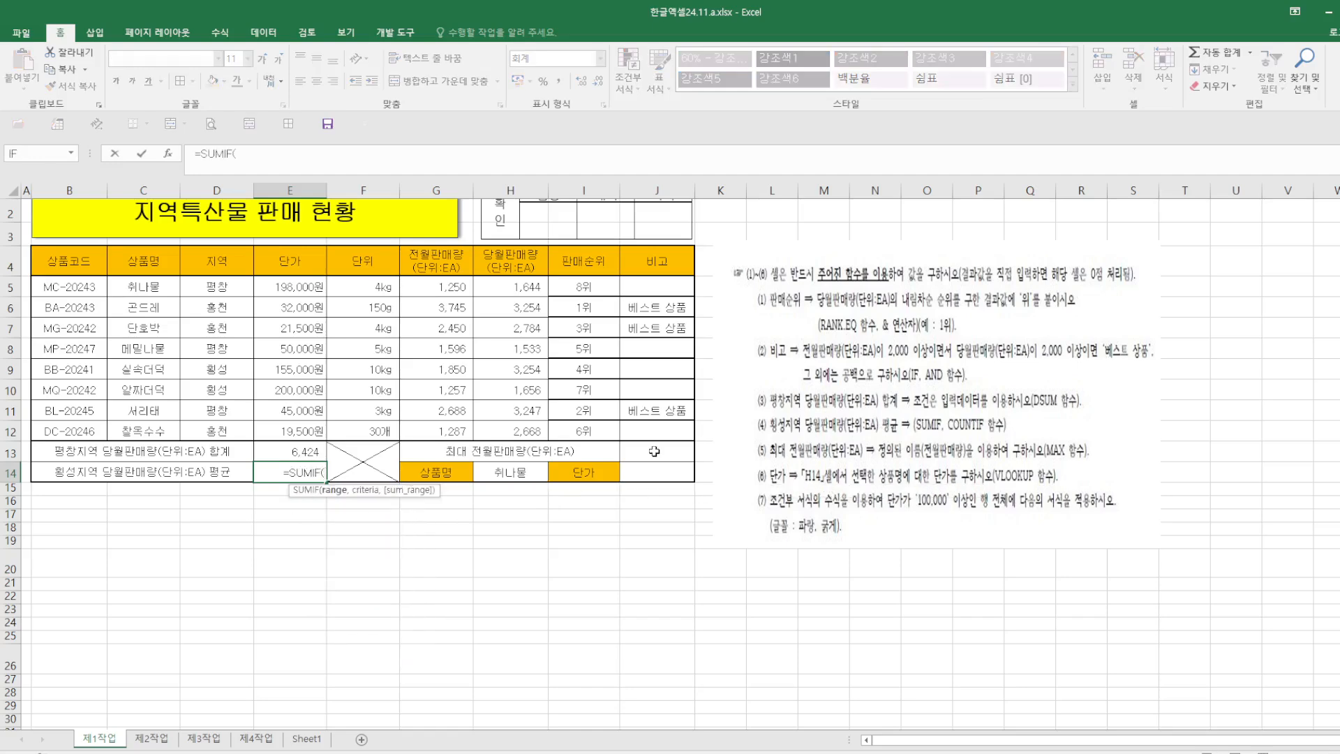
left_click(168, 152)
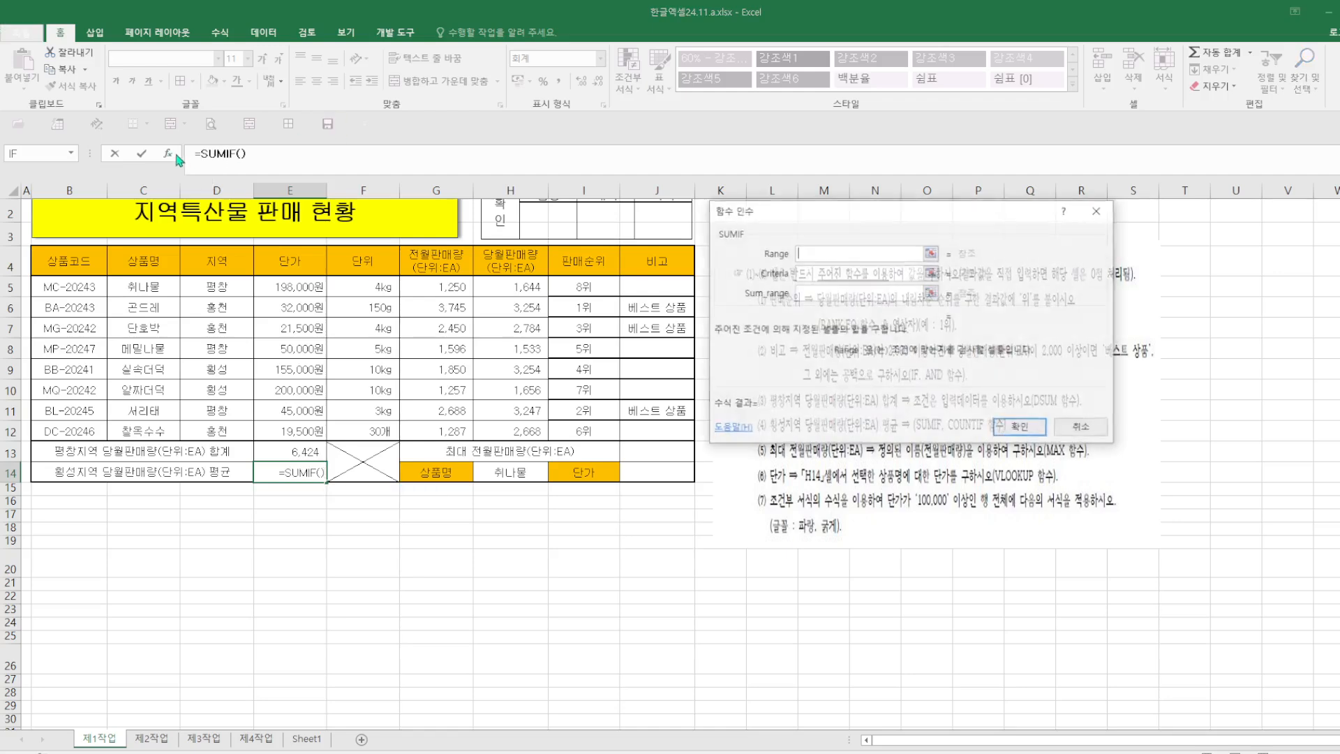
left_click_drag(933, 236, 530, 459)
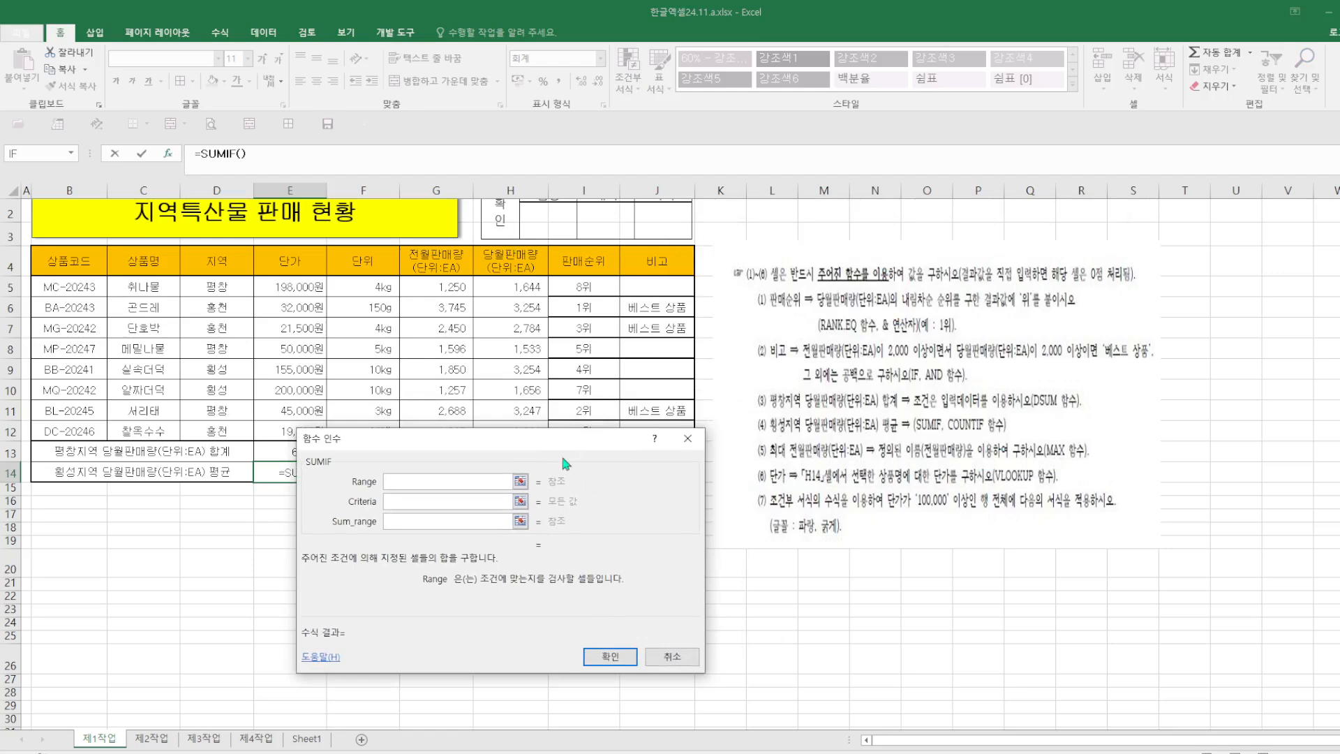
left_click_drag(563, 459, 847, 213)
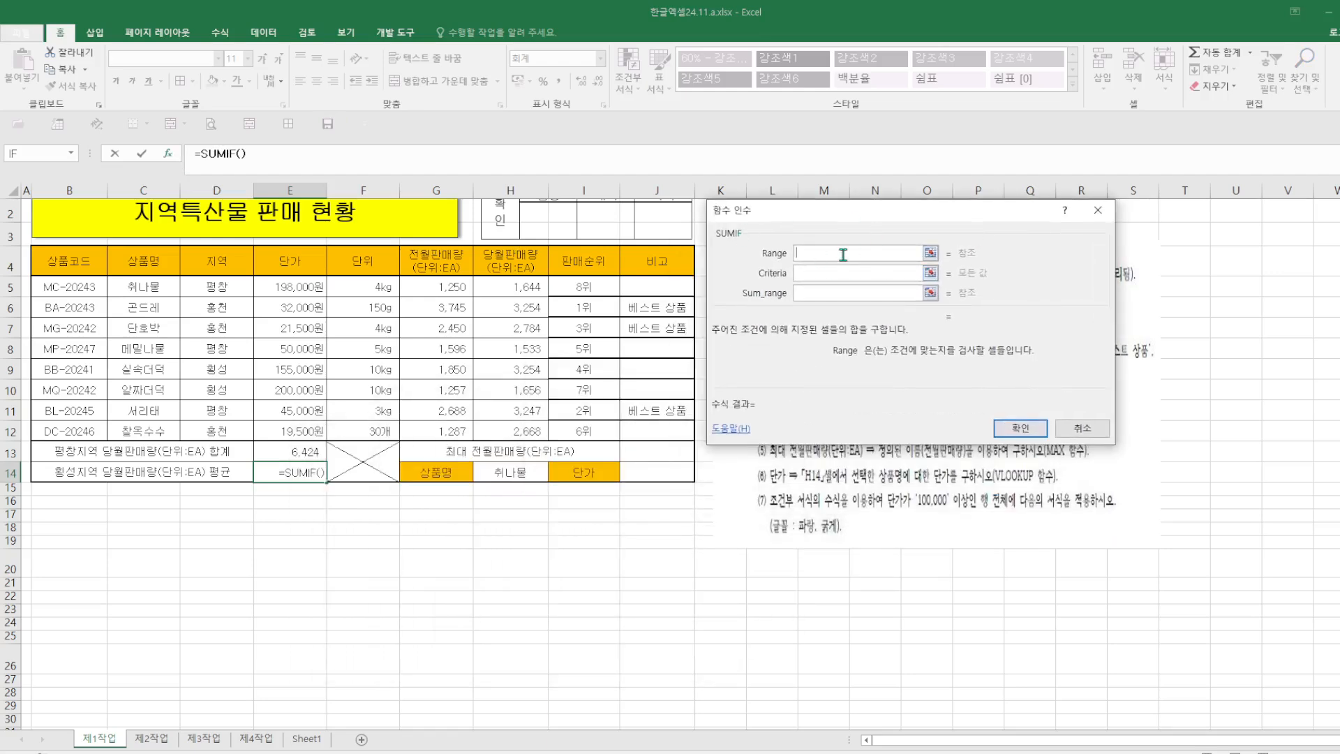
left_click_drag(221, 283, 212, 431)
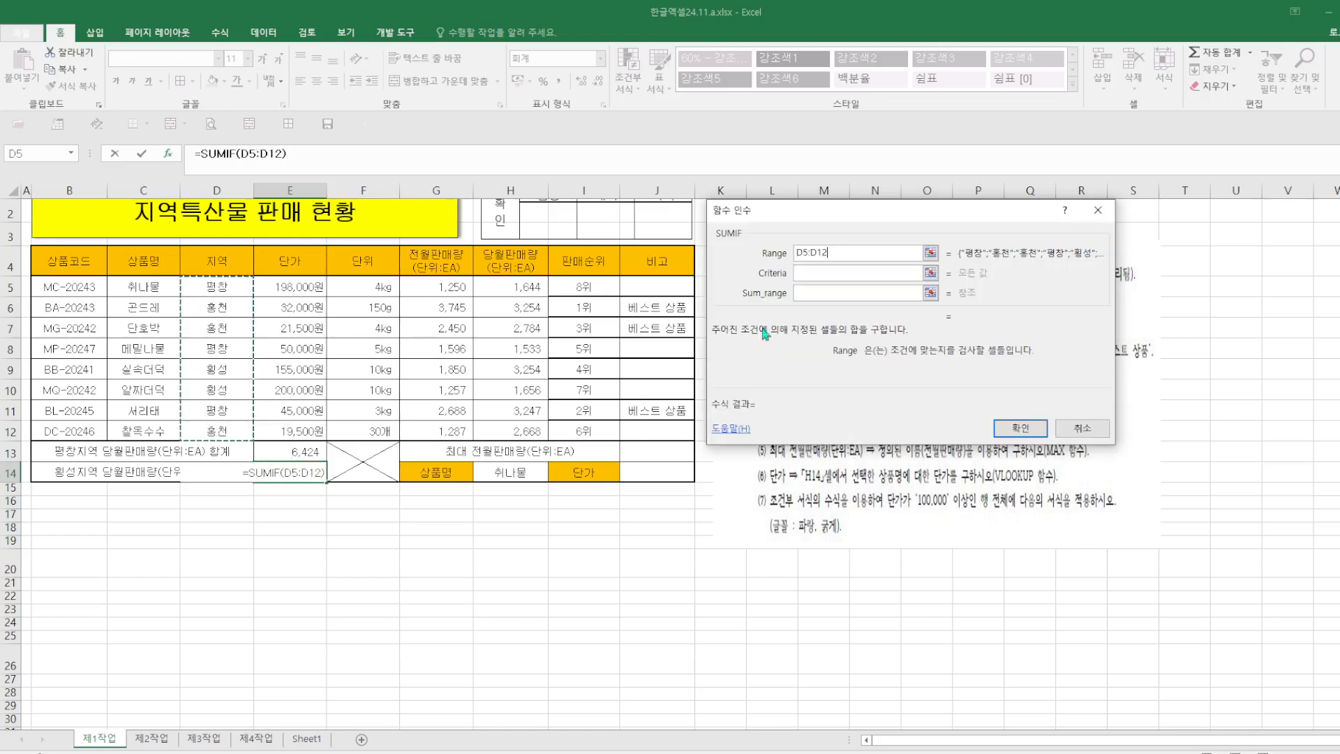
Step: Set the SUMIF Criteria argument to D9 and Sum_range to H5:H12, and accept the formula
left_click(826, 278)
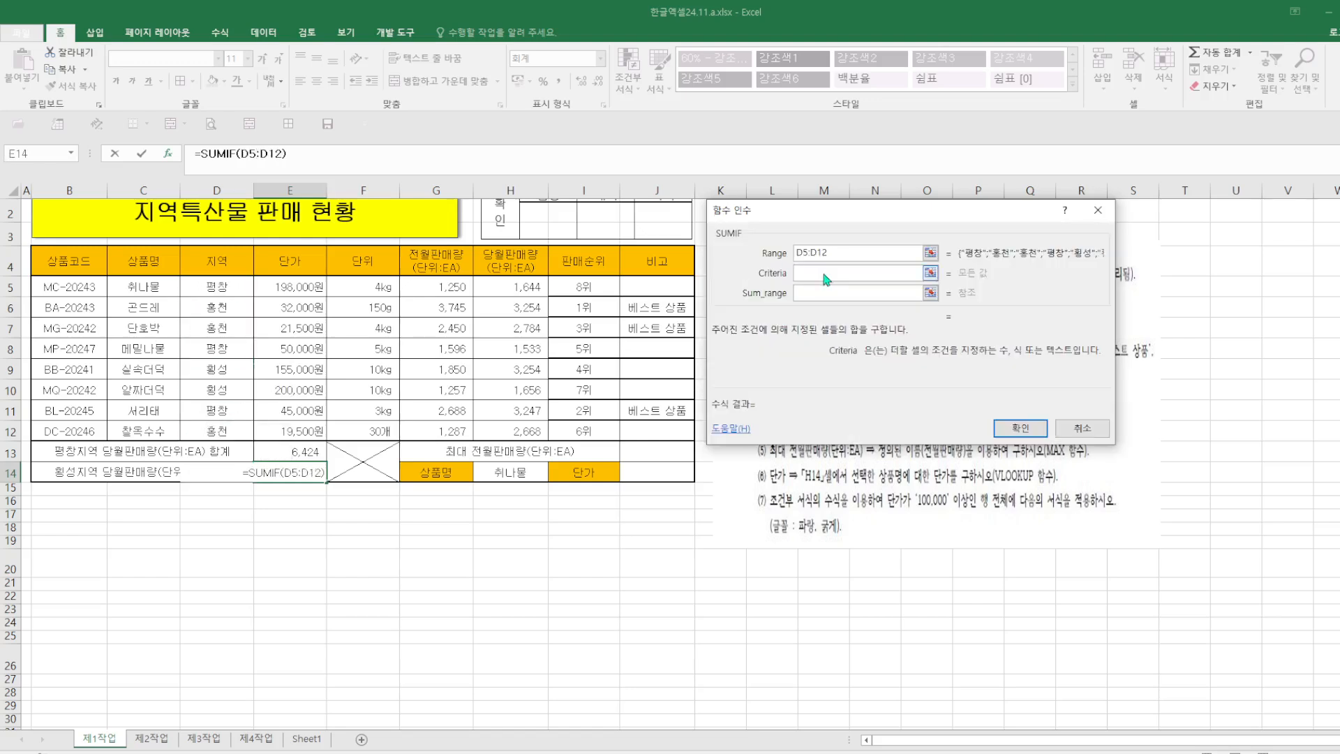
left_click(216, 374)
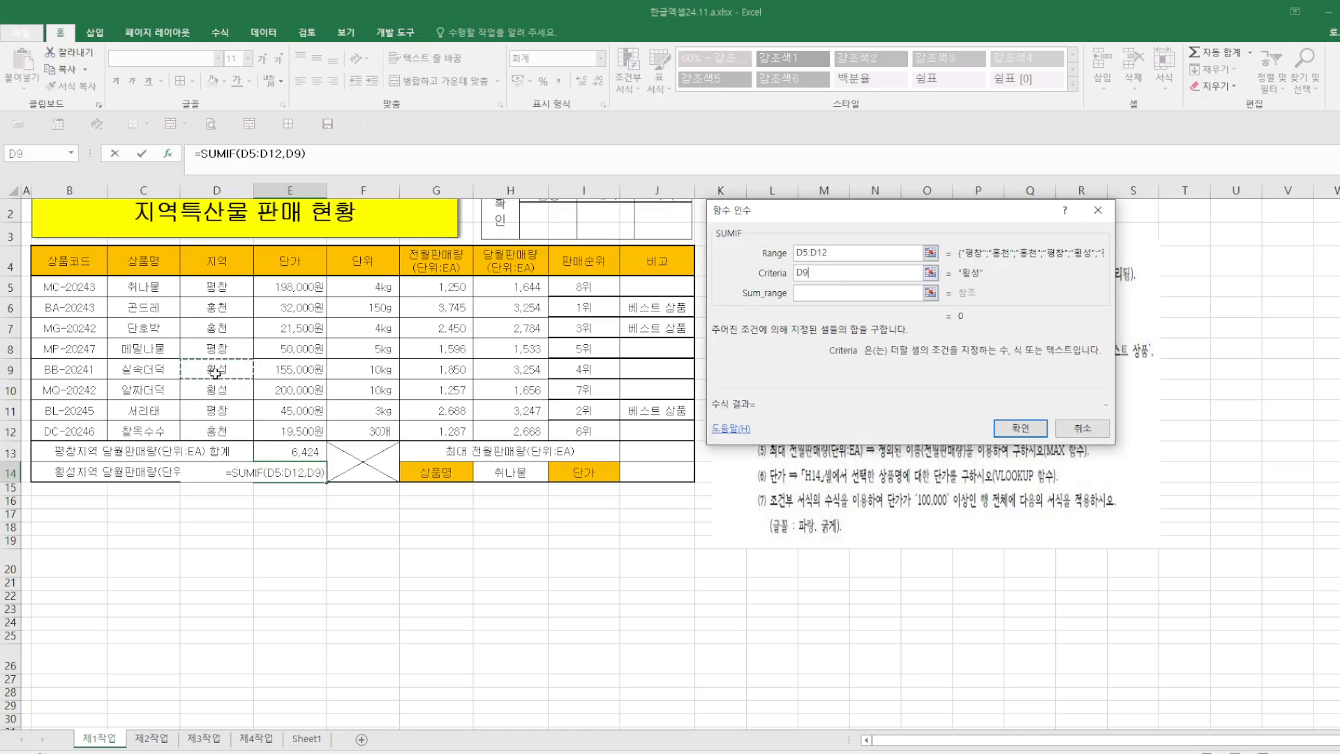
key("Tab")
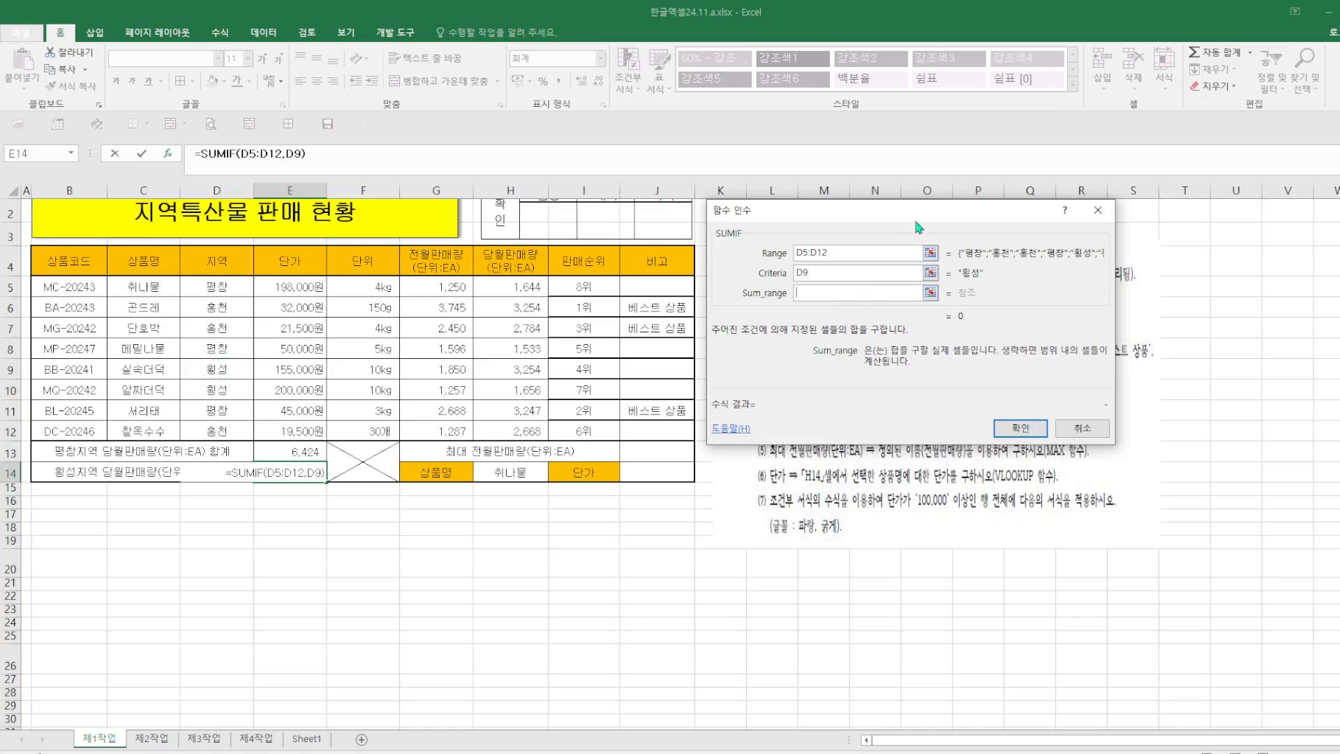
left_click_drag(914, 217, 412, 398)
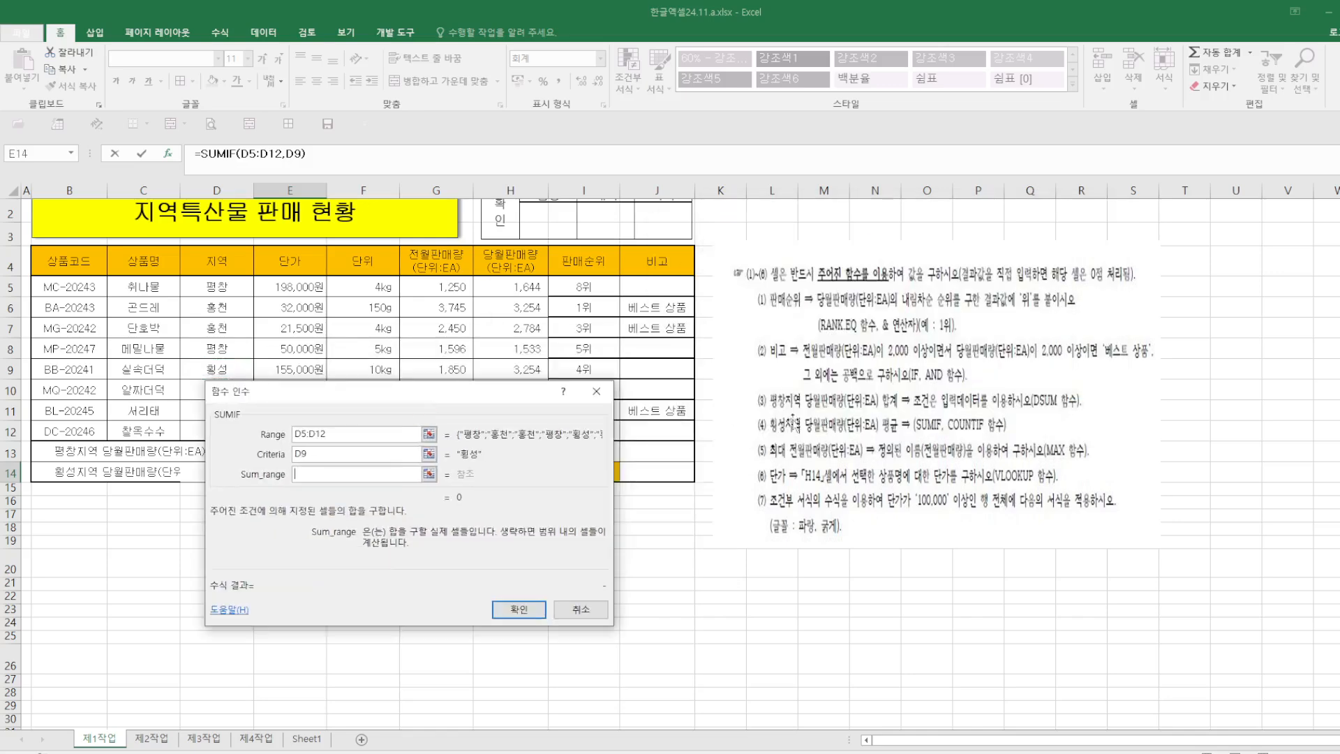
left_click_drag(504, 413, 1005, 253)
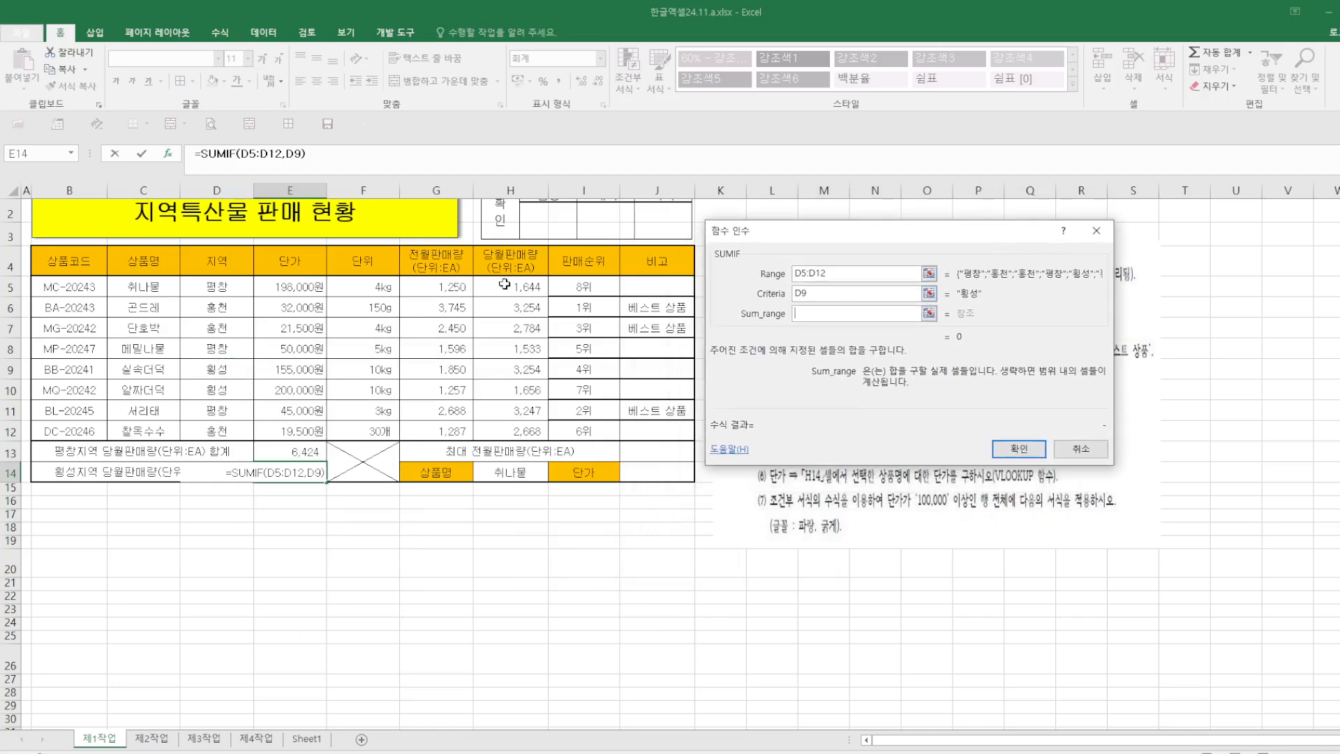
left_click_drag(503, 284, 510, 431)
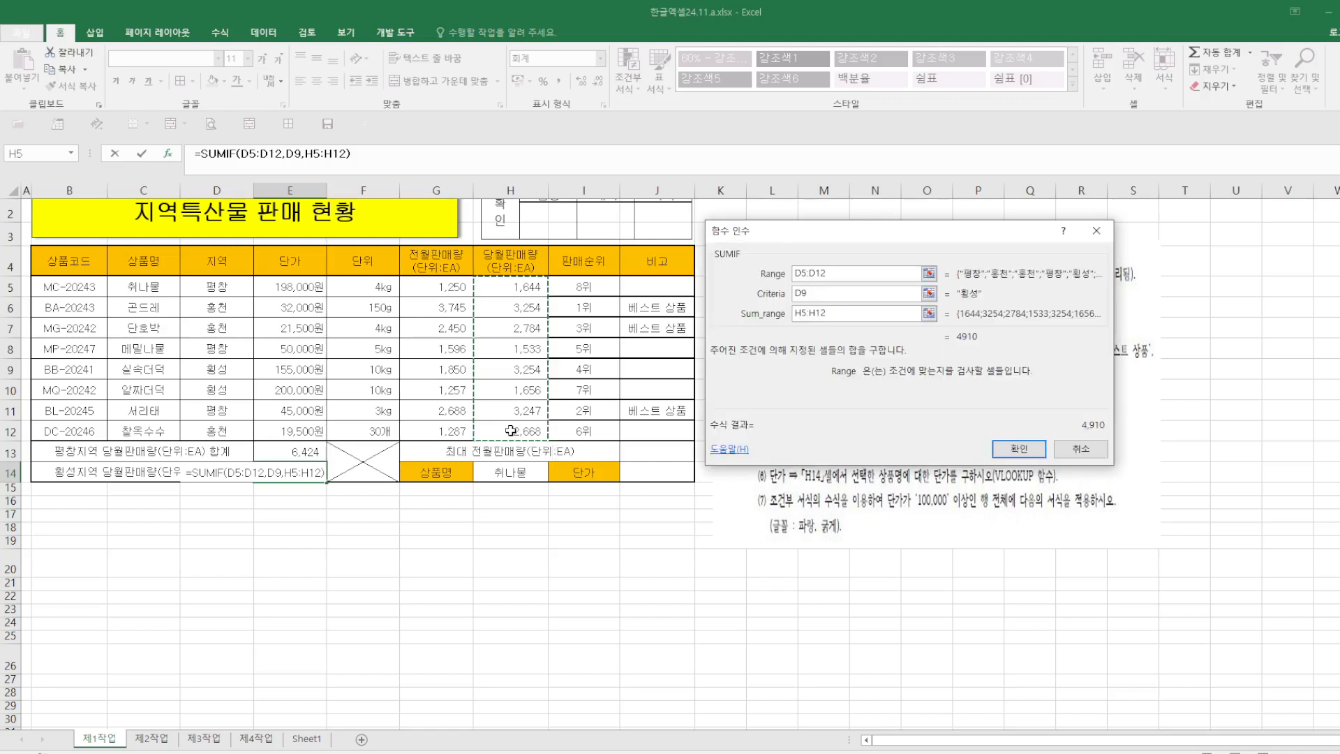
left_click(1020, 450)
Step: Divide the SUMIF formula in E14 by COUNTIF(D5:D12,D9) to calculate the 횡성 region average
left_click(354, 155)
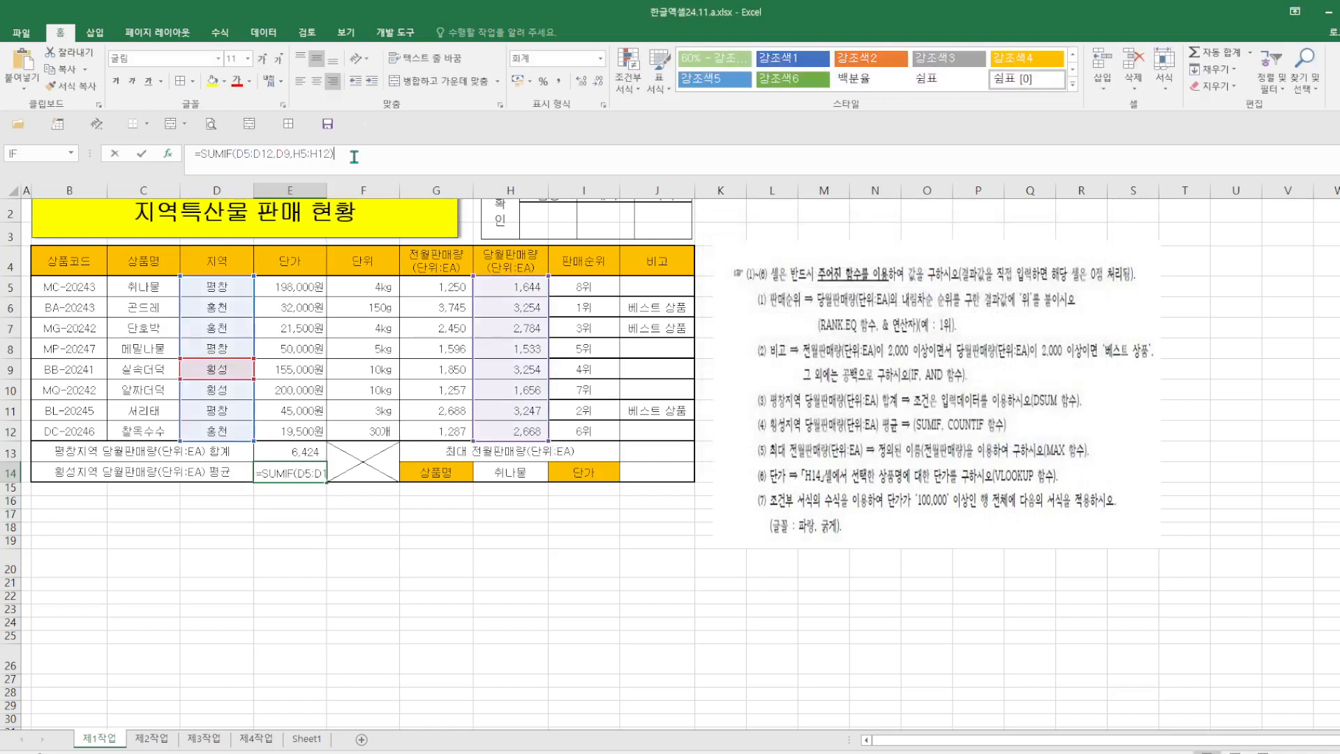
type("/COUNTIF(")
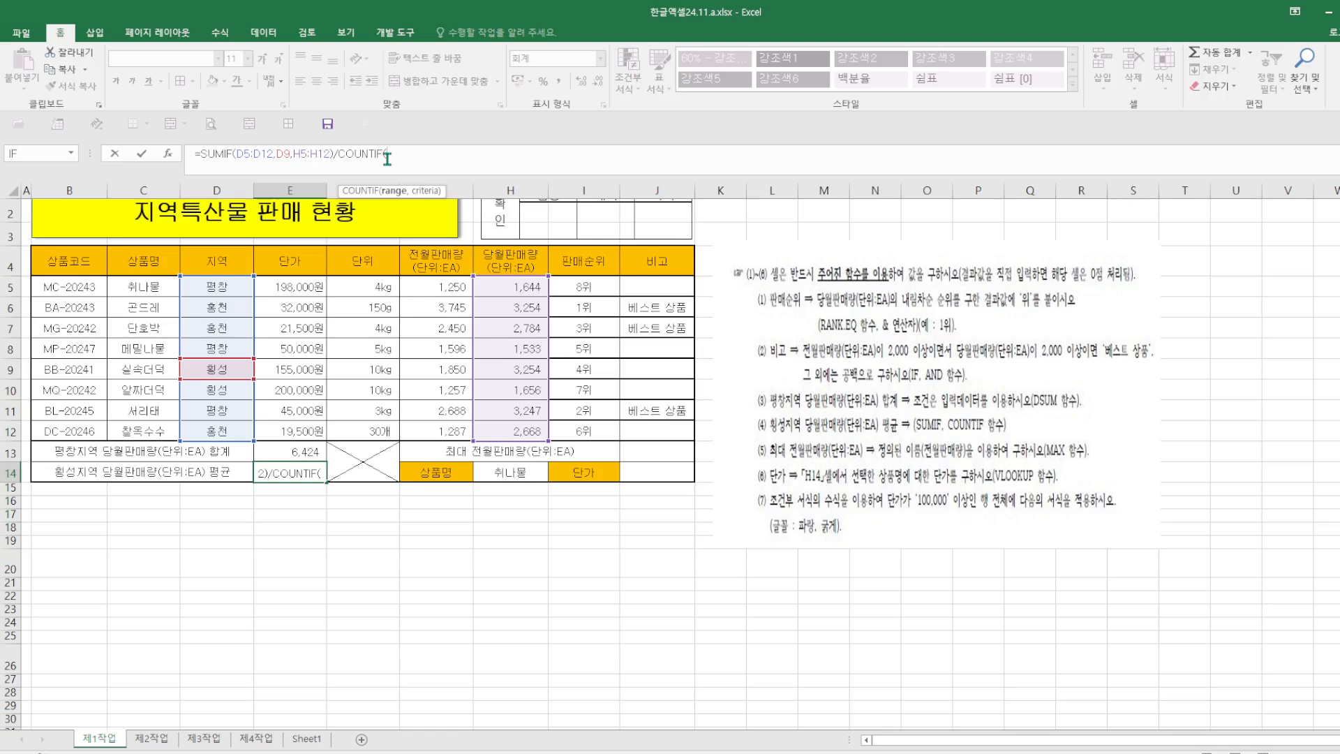
left_click_drag(242, 278, 248, 434)
type(",")
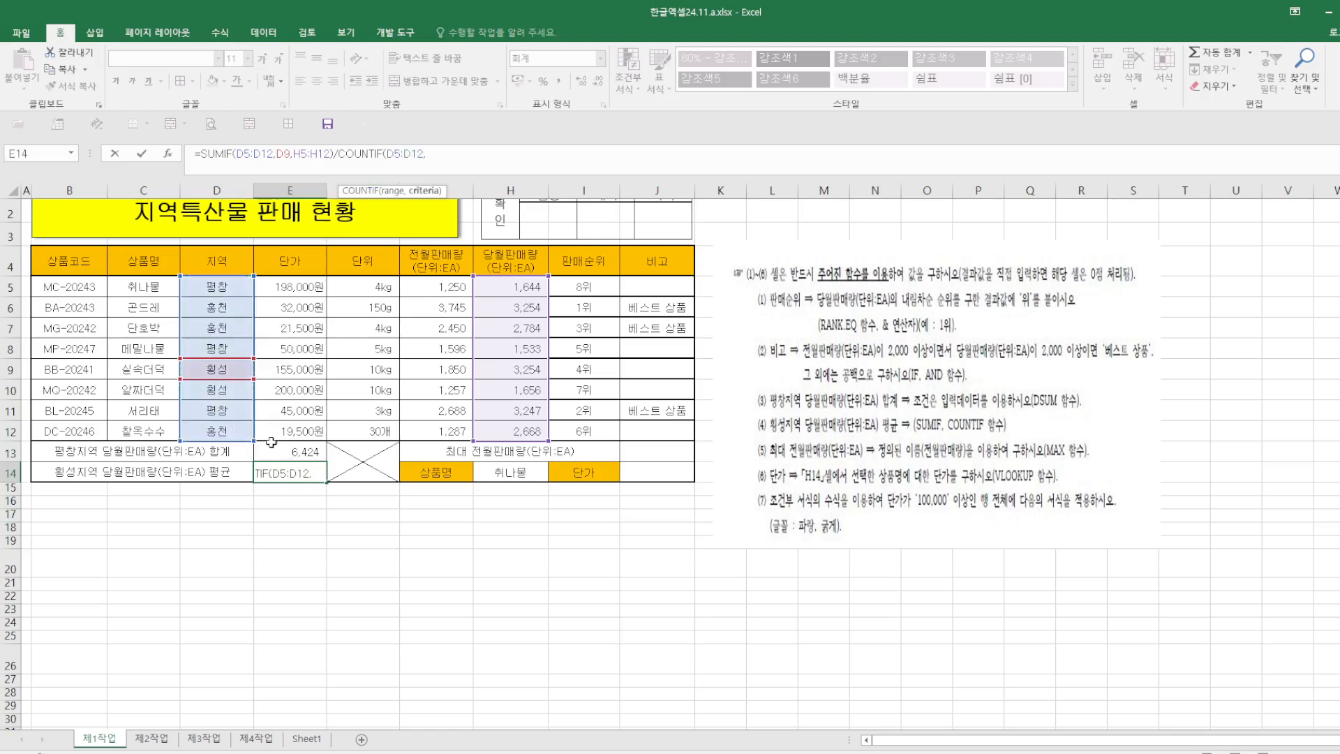
left_click(235, 370)
type(")")
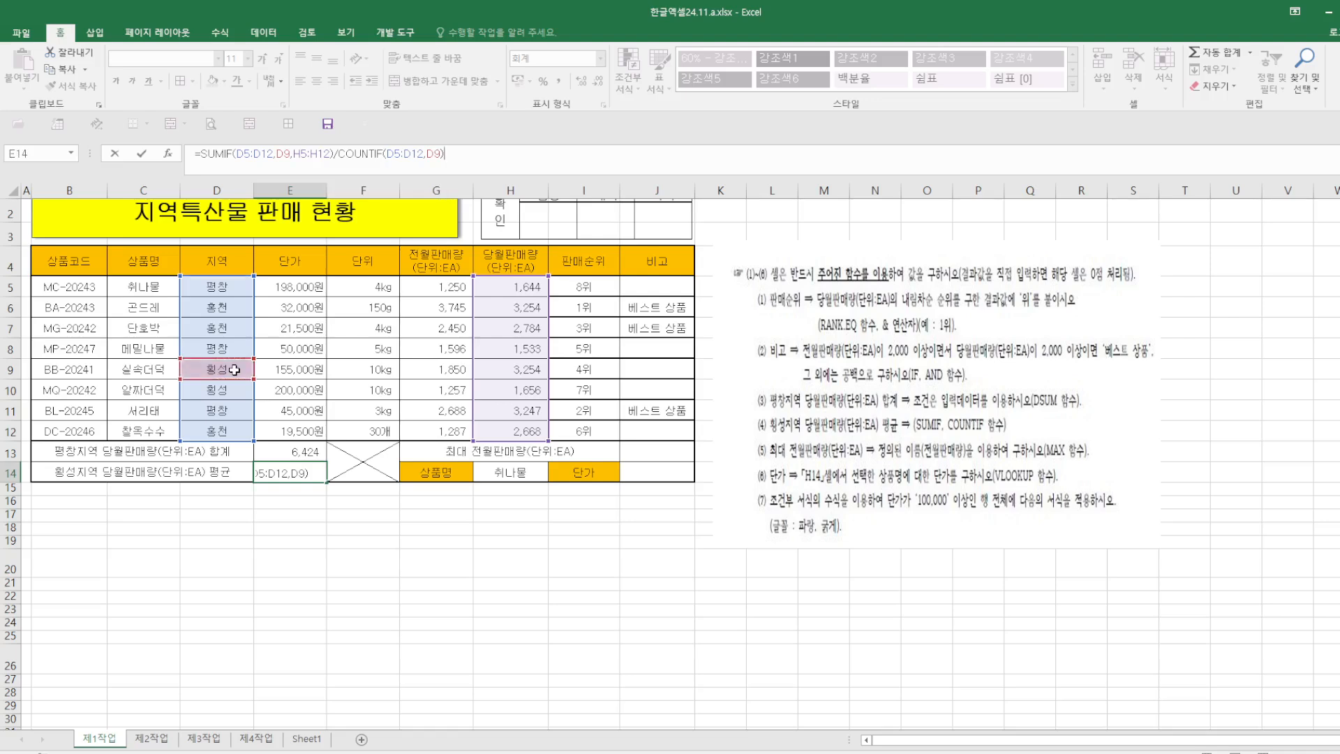
key("Return")
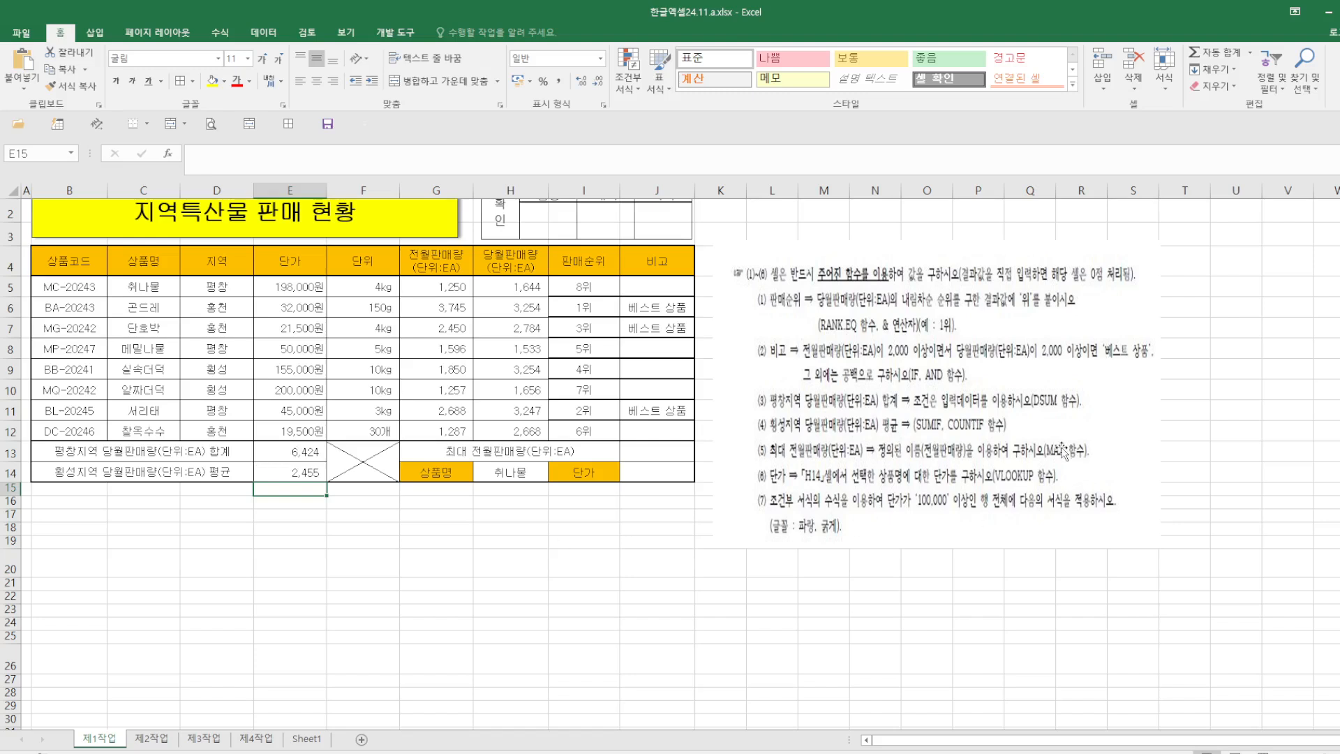
Step: Enter =MAX(전월판매량) in J13 using the named range G5:G12, and save the workbook
left_click(667, 457)
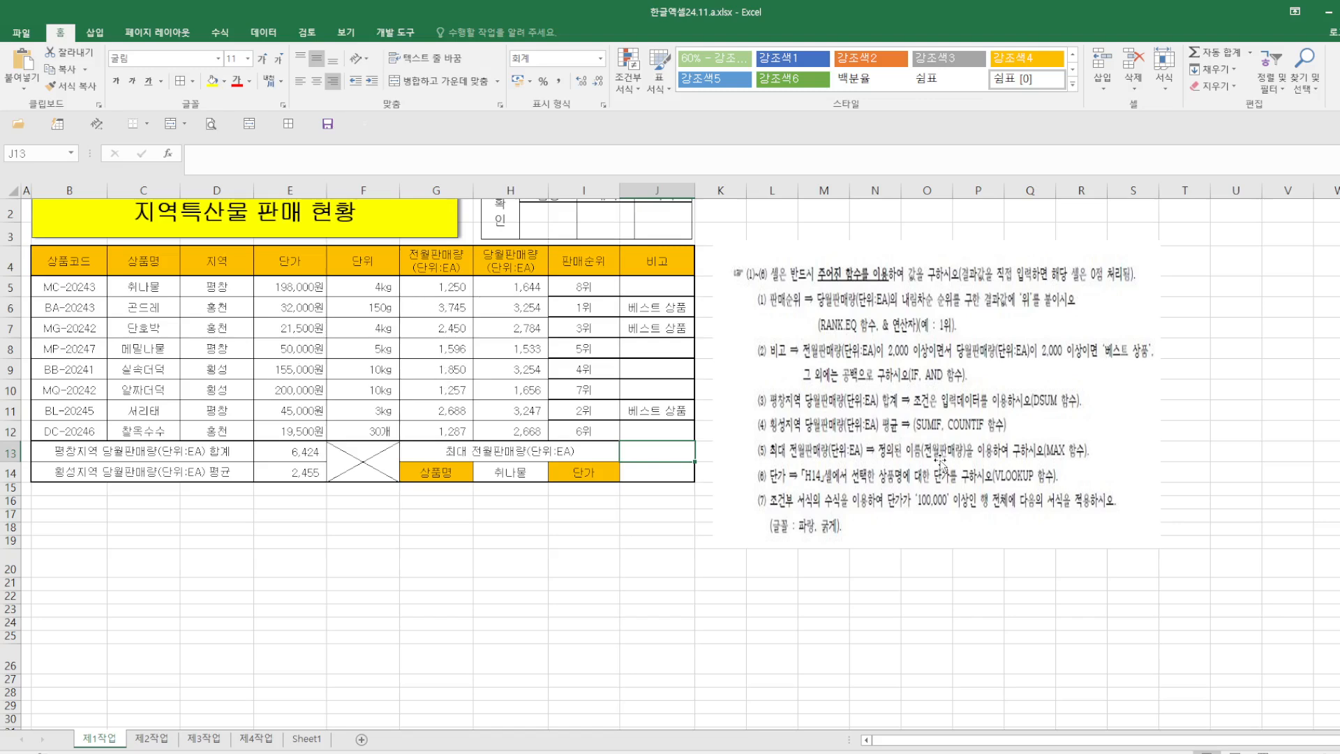
type("=MAX")
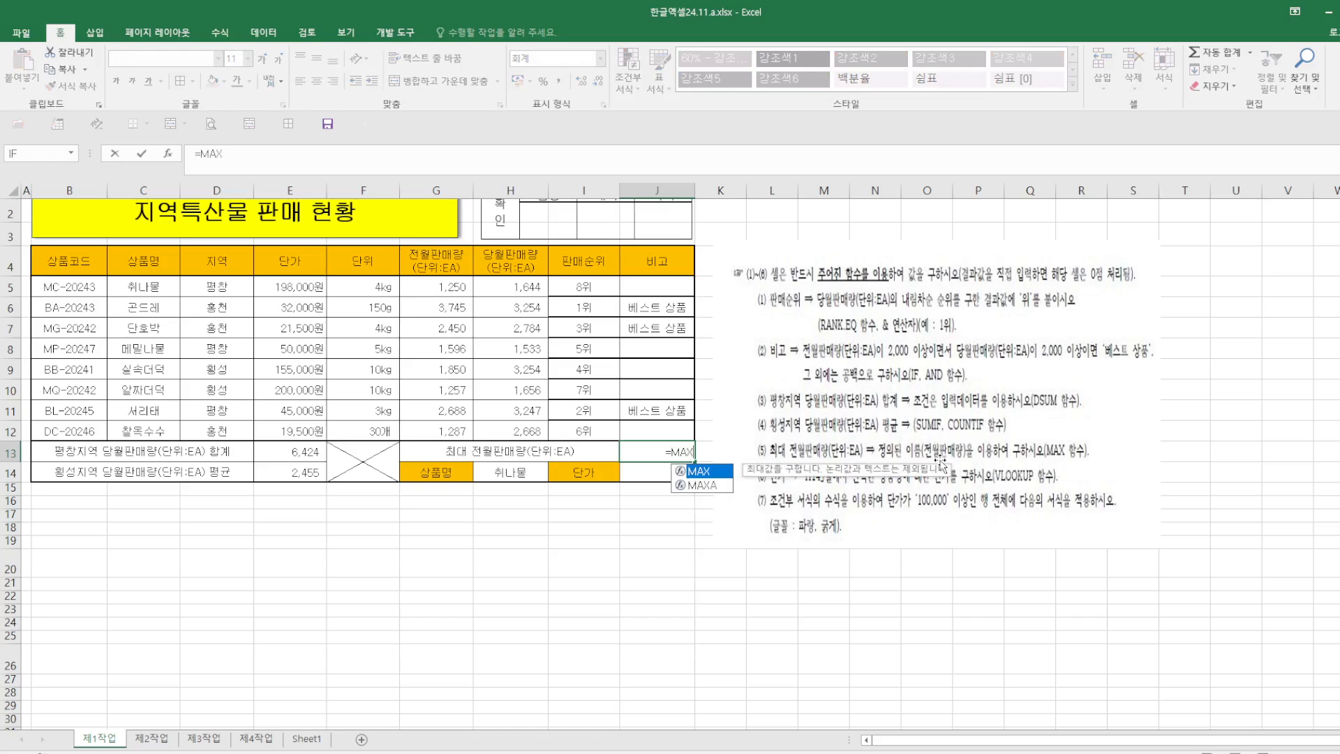
type("(")
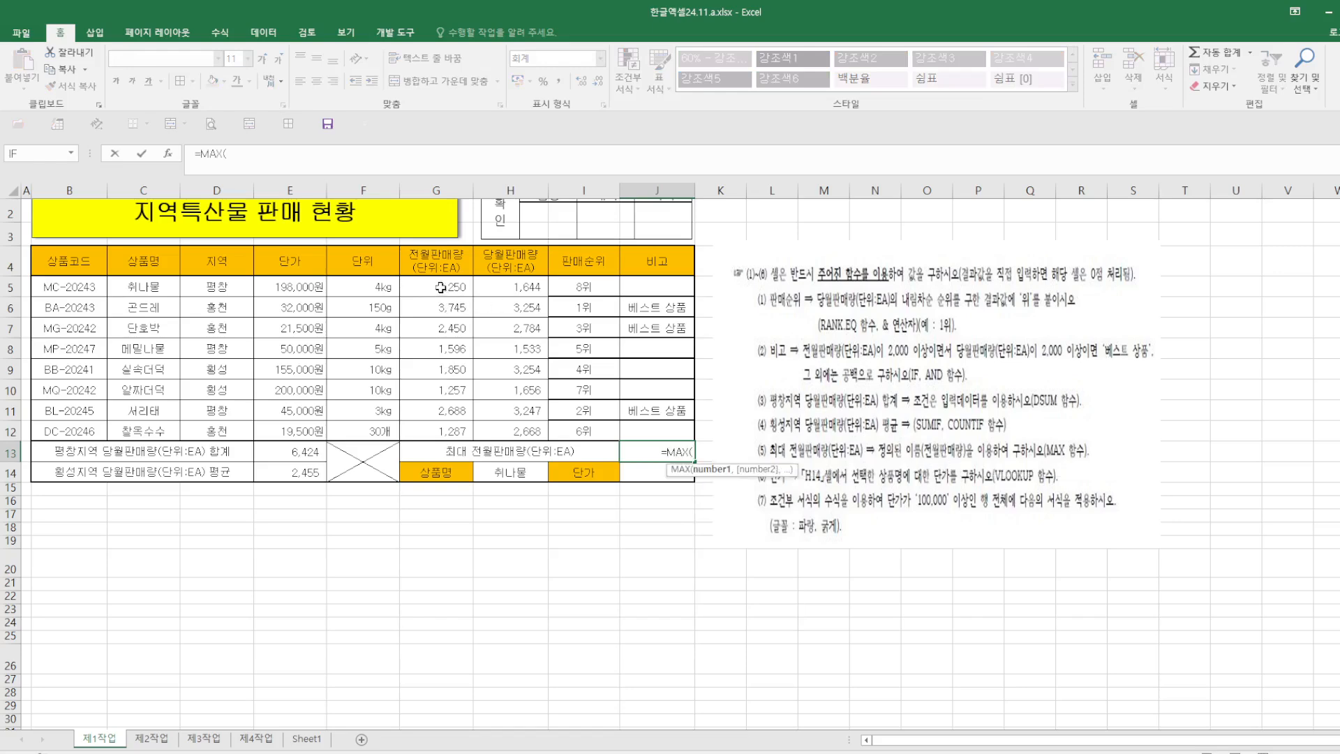
left_click_drag(441, 287, 424, 444)
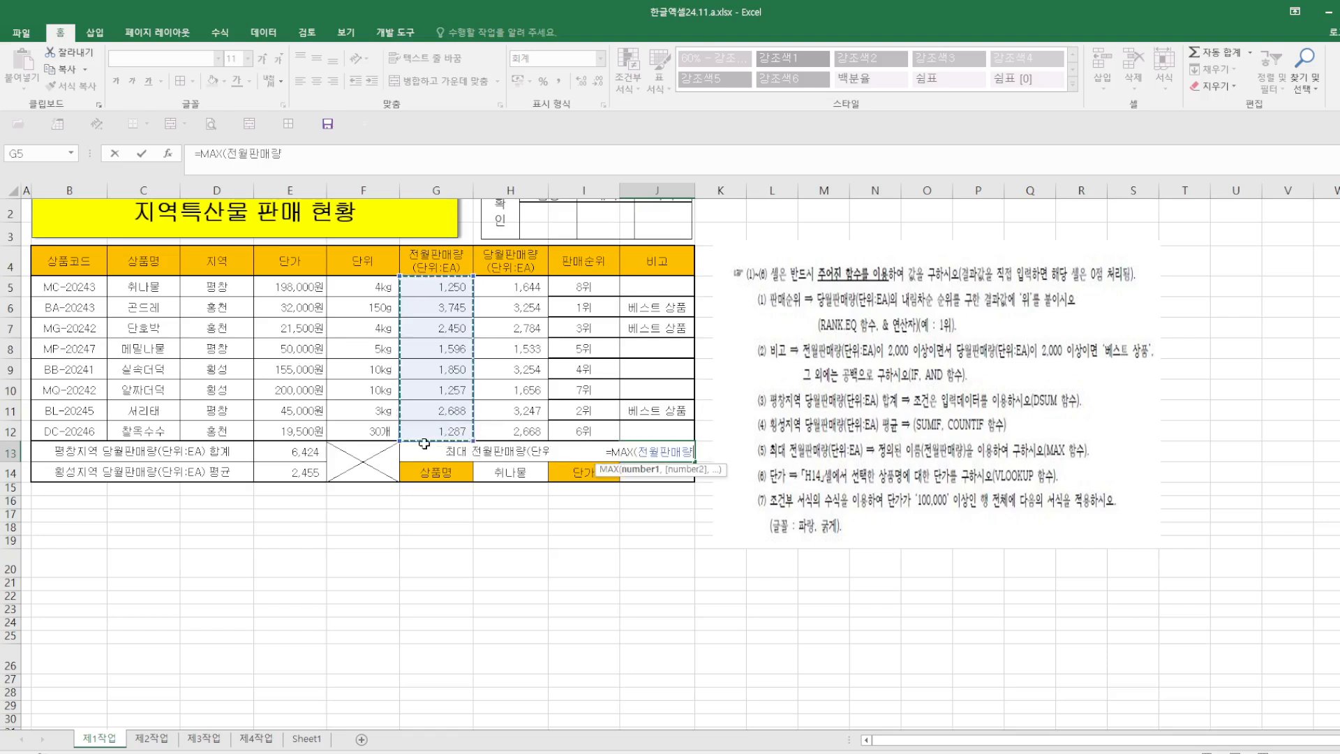
type(")")
key("Return")
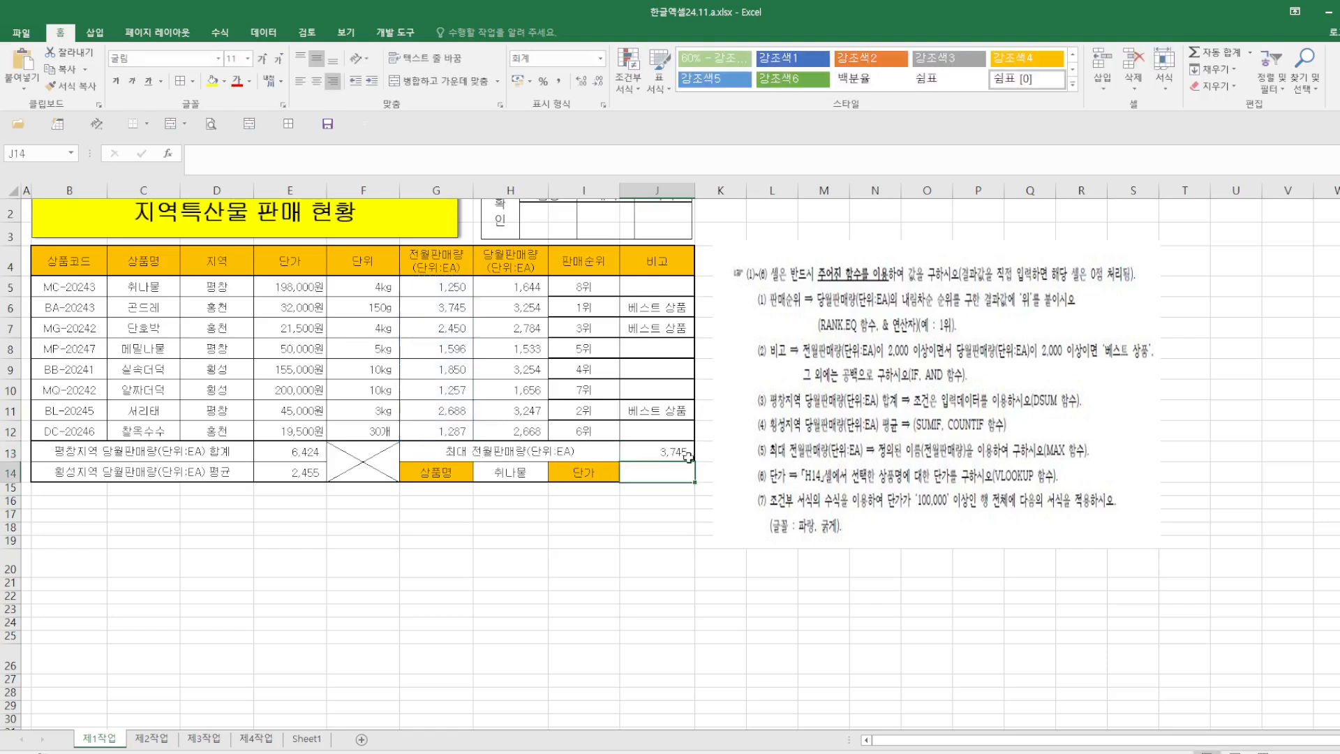
left_click(324, 127)
Step: Start a VLOOKUP formula in J14 and open its function arguments, keeping the dialog clear of the table
type("=VLO")
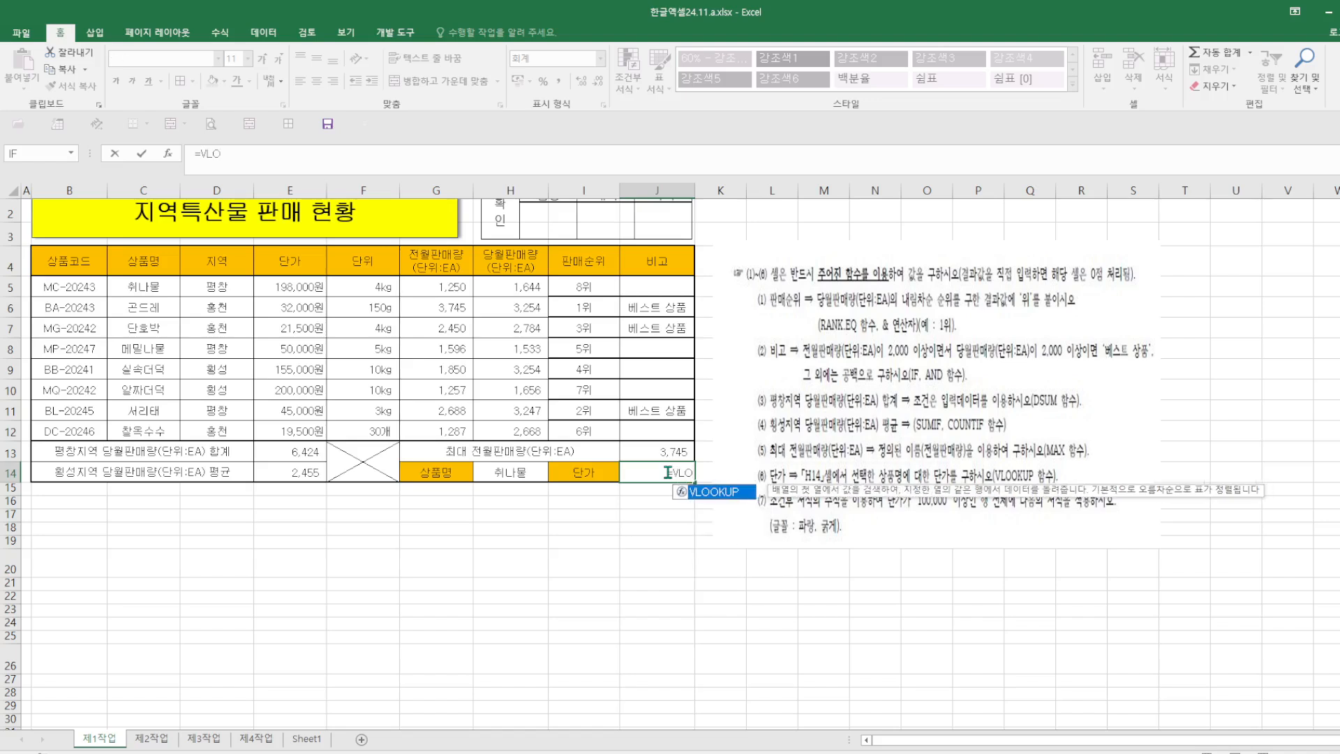
double_click(726, 492)
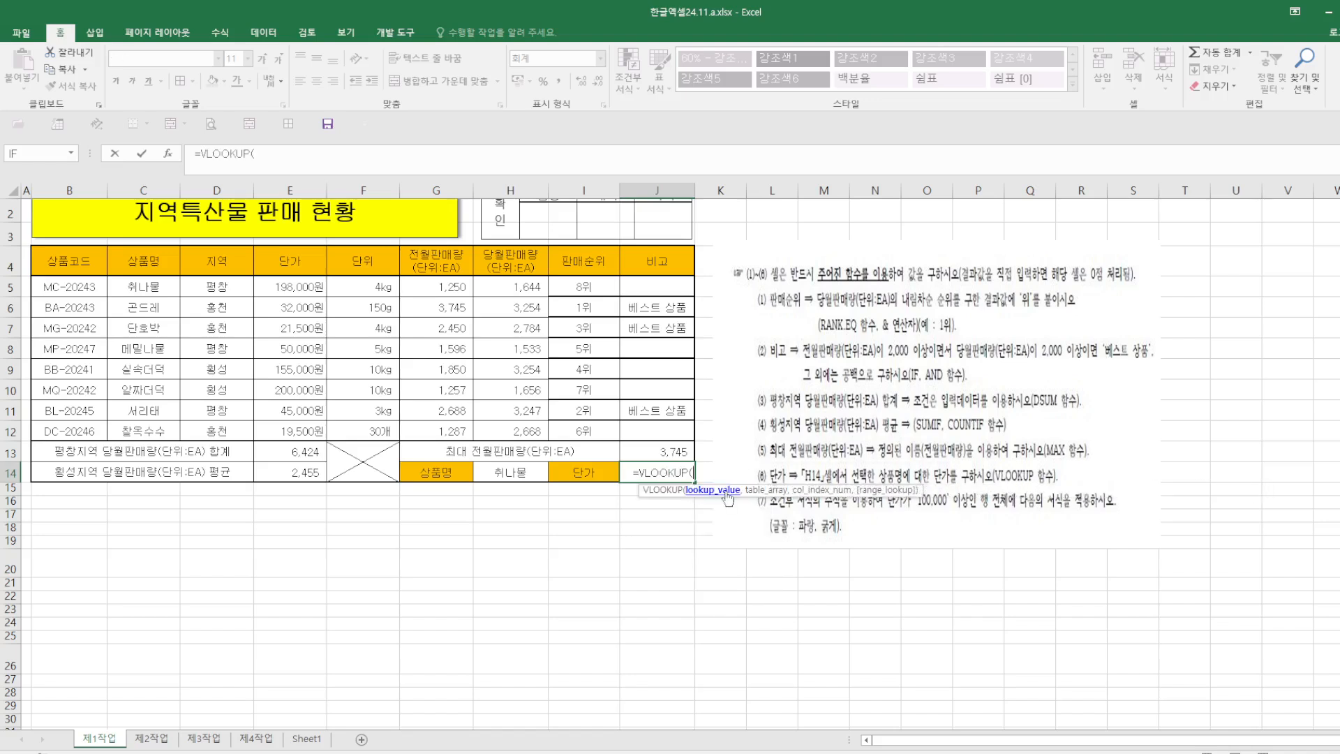
left_click(167, 154)
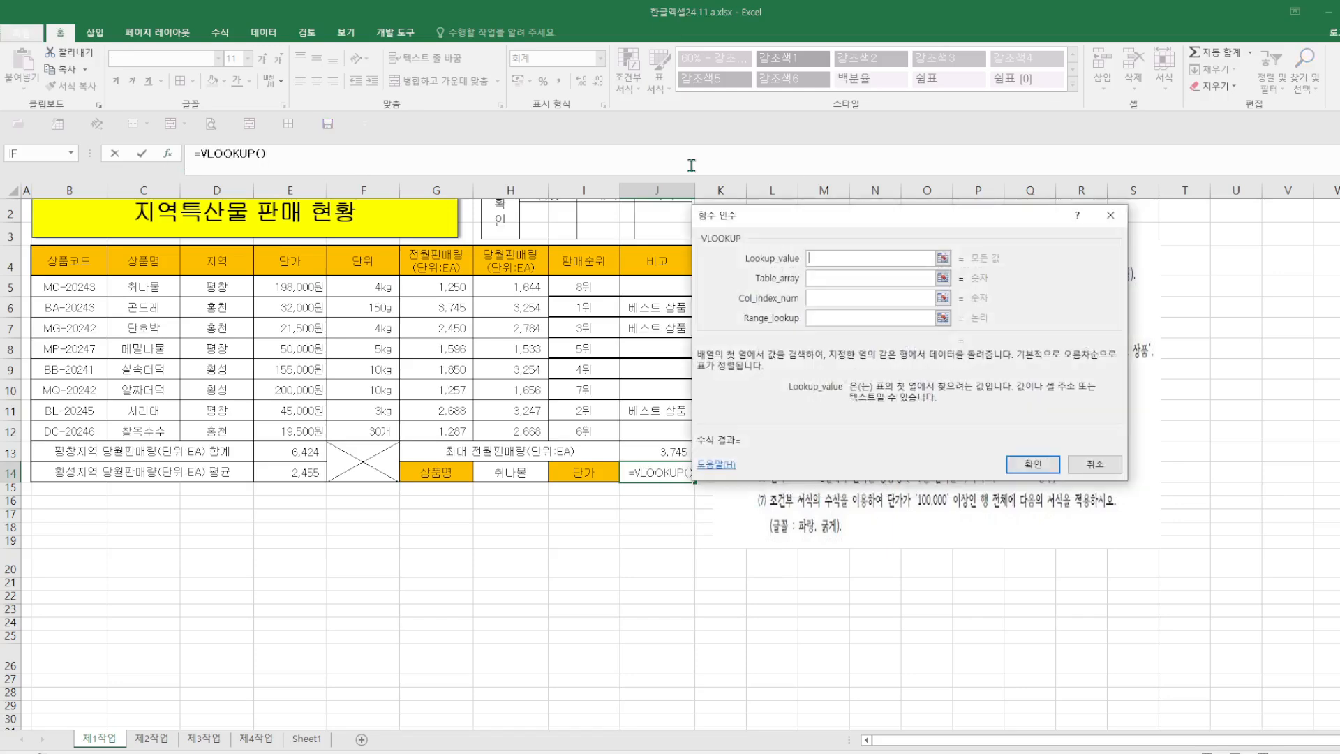
left_click_drag(829, 223, 906, 219)
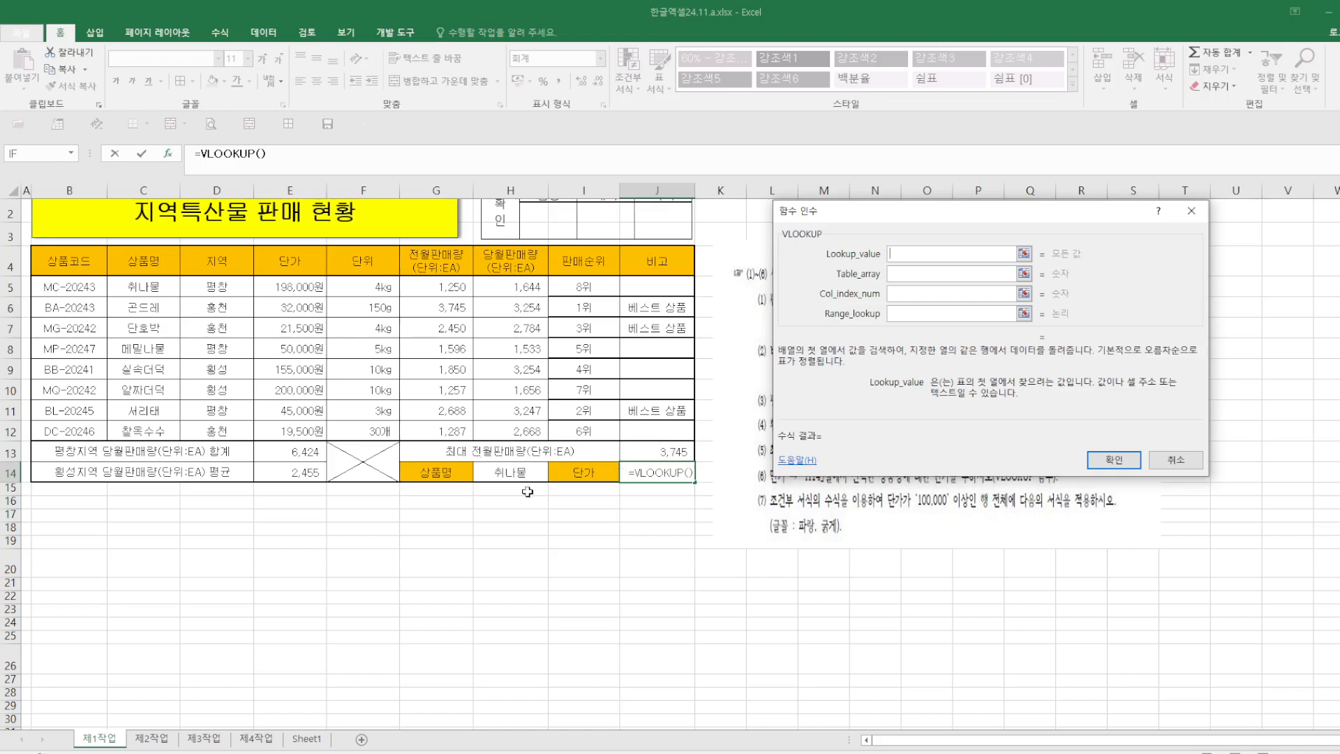
left_click_drag(126, 288, 650, 432)
left_click(923, 274)
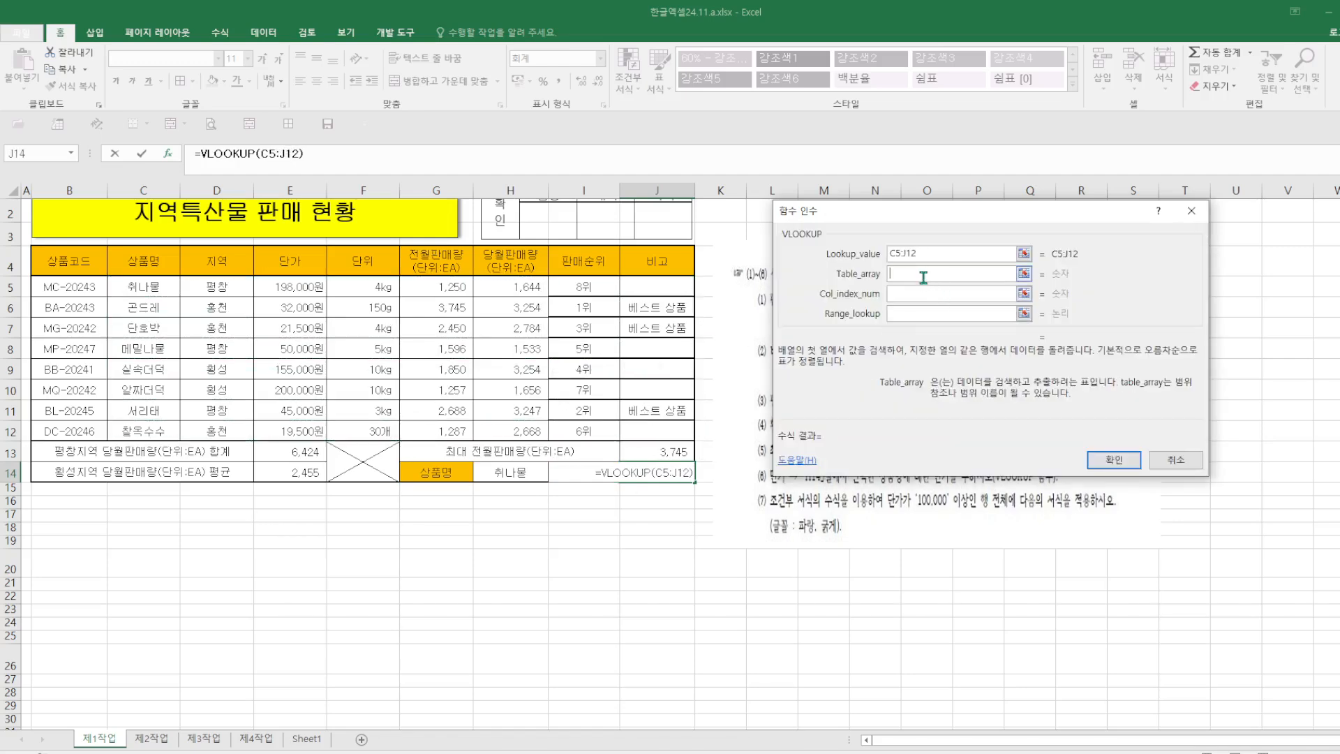
left_click_drag(927, 254, 841, 256)
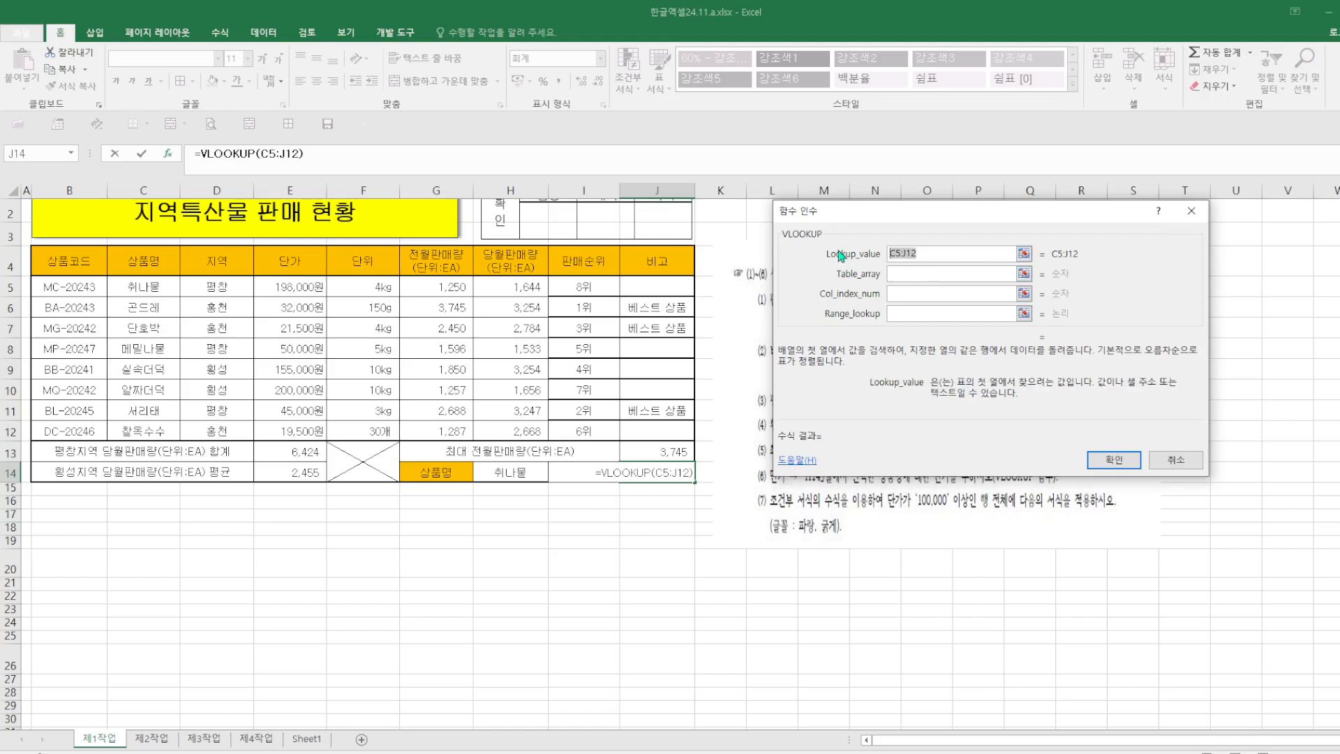
key("BackSpace")
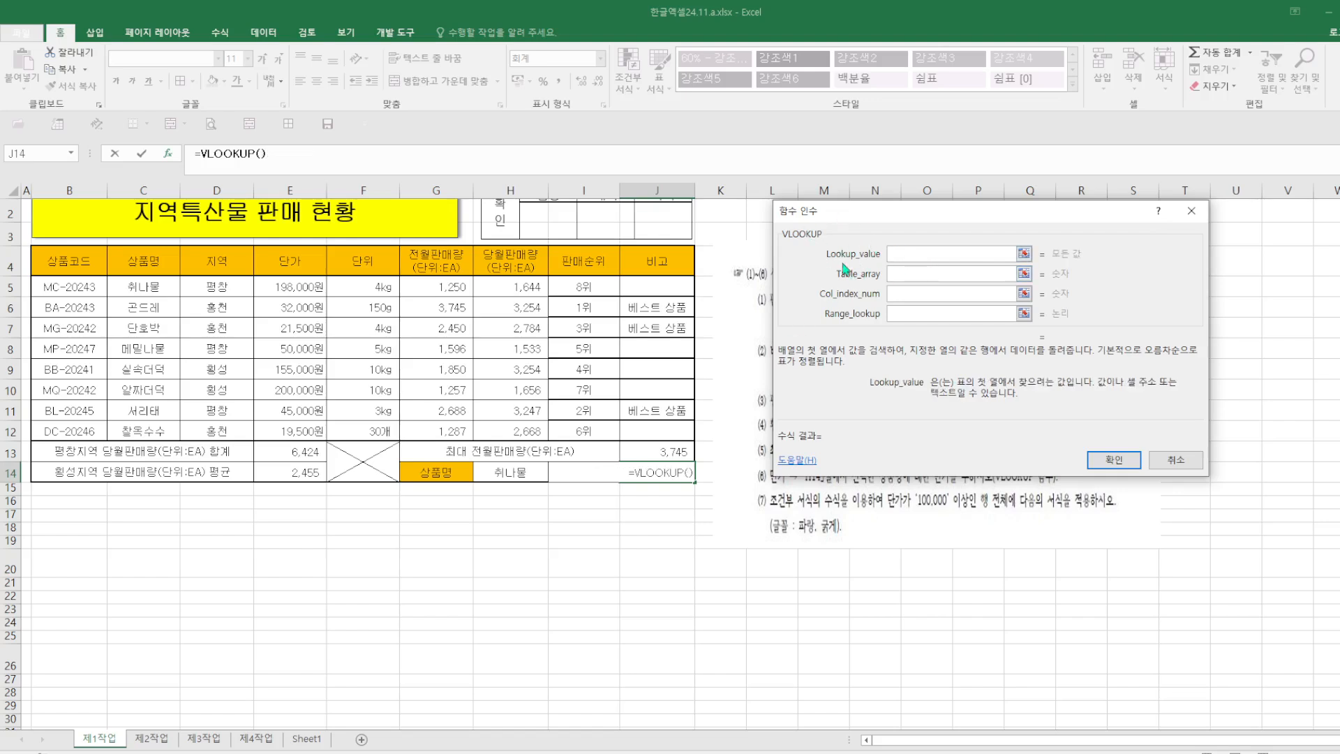
Step: Complete the VLOOKUP in J14 with Lookup_value H14, Table_array C5:J12, Col_index_num 3 and Range_lookup 0, and accept the formula
left_click(513, 474)
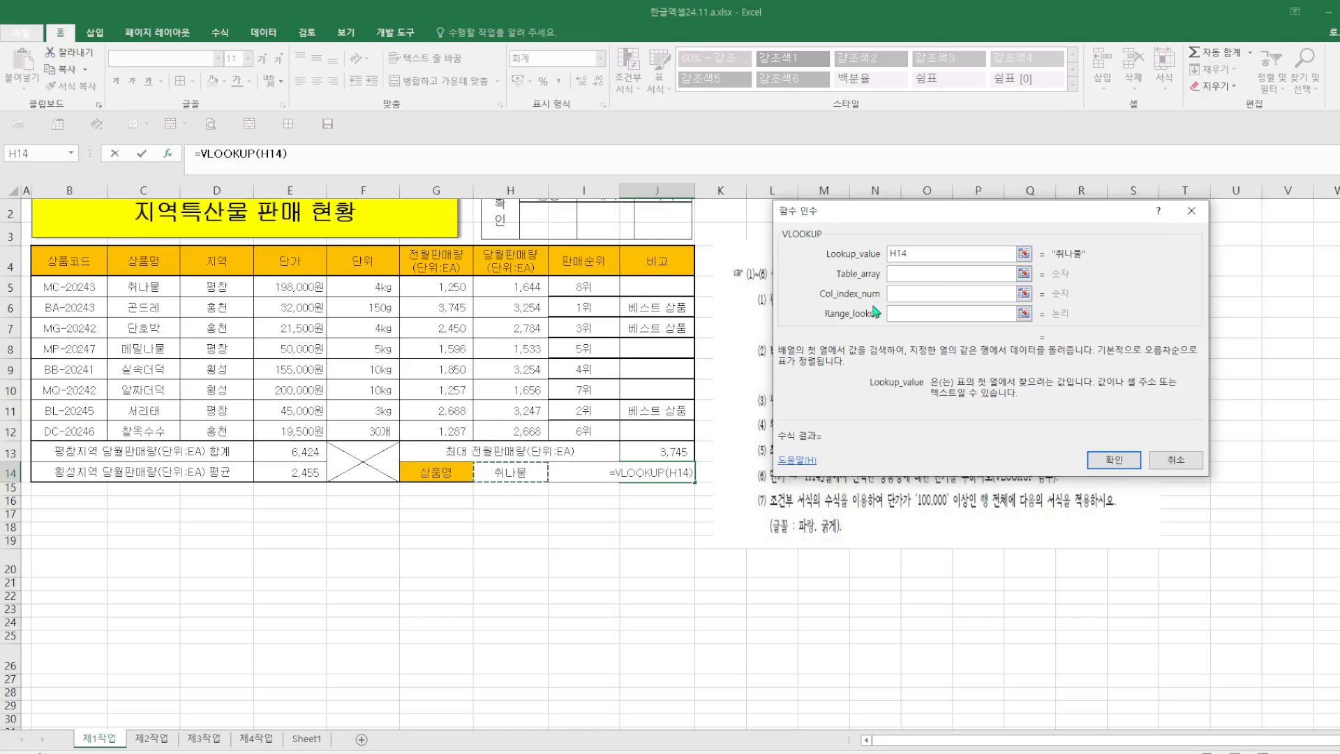
left_click(902, 275)
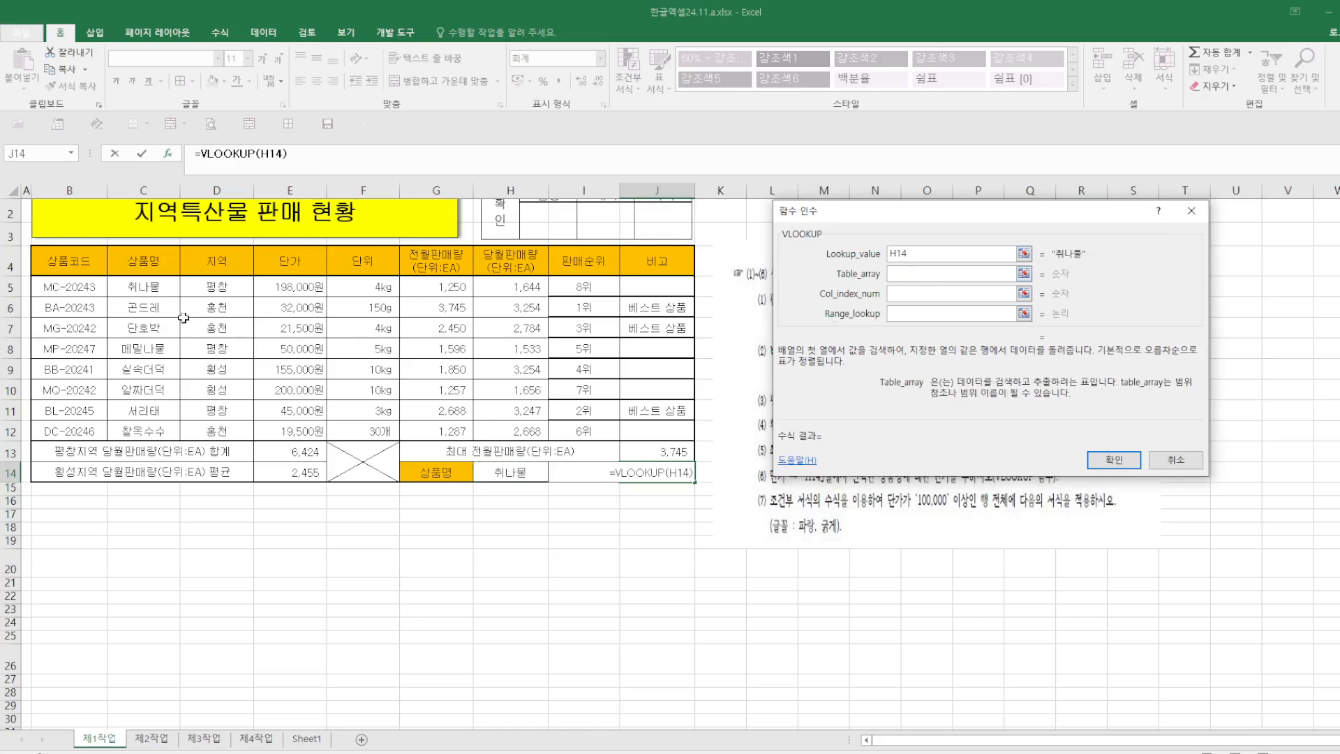
left_click_drag(150, 292, 637, 430)
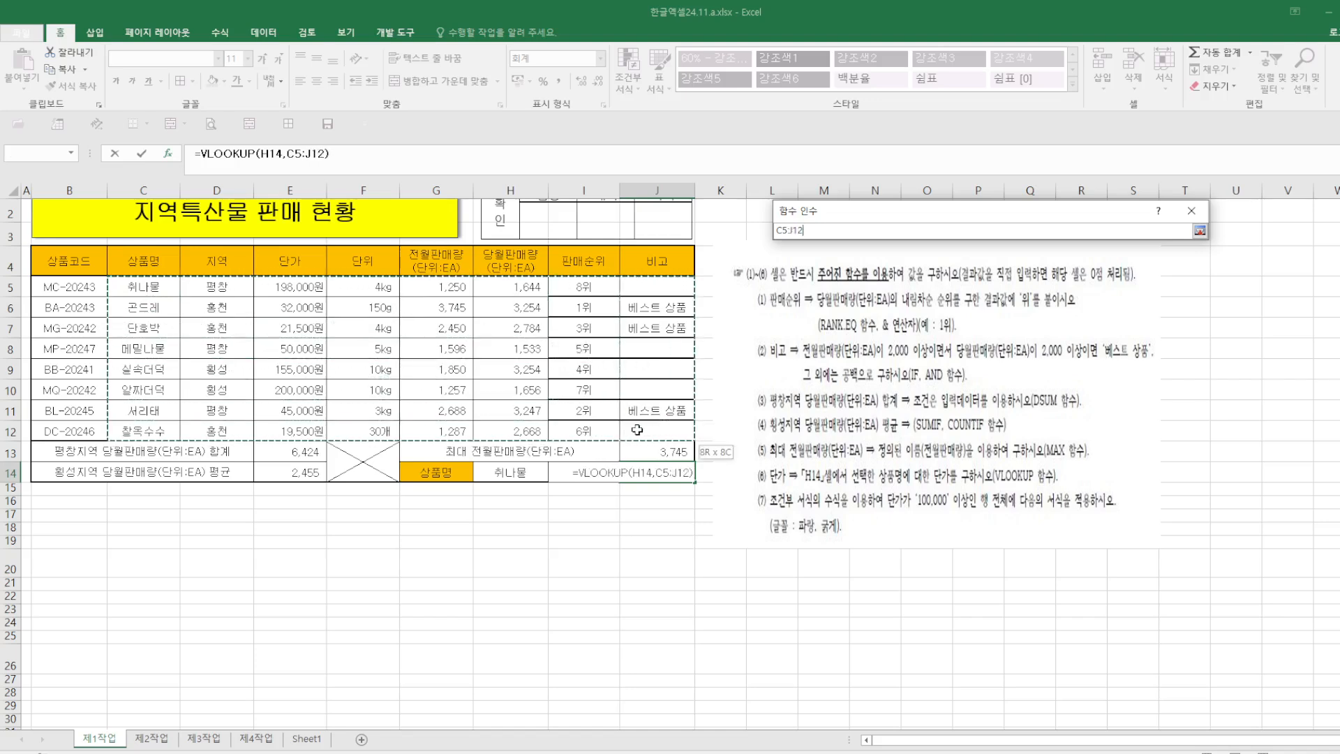
left_click(905, 295)
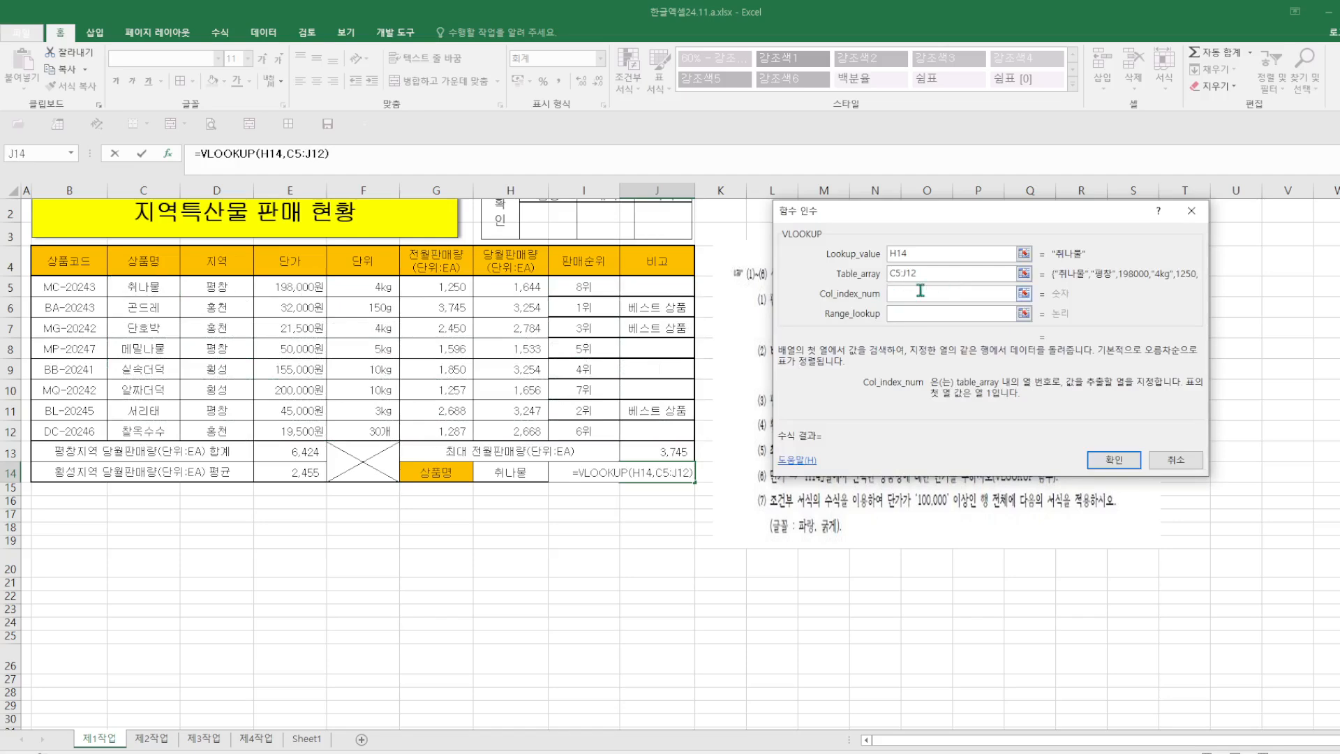
type("3")
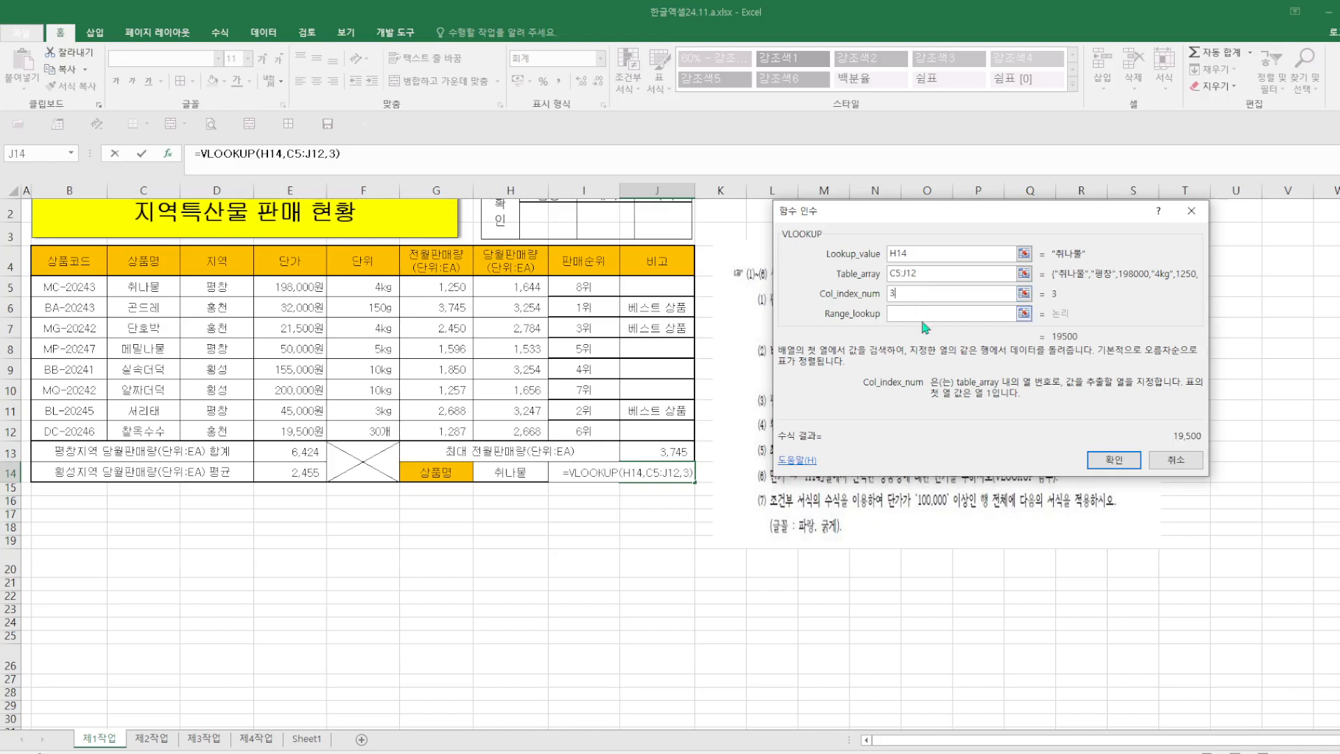
left_click(917, 313)
type("0")
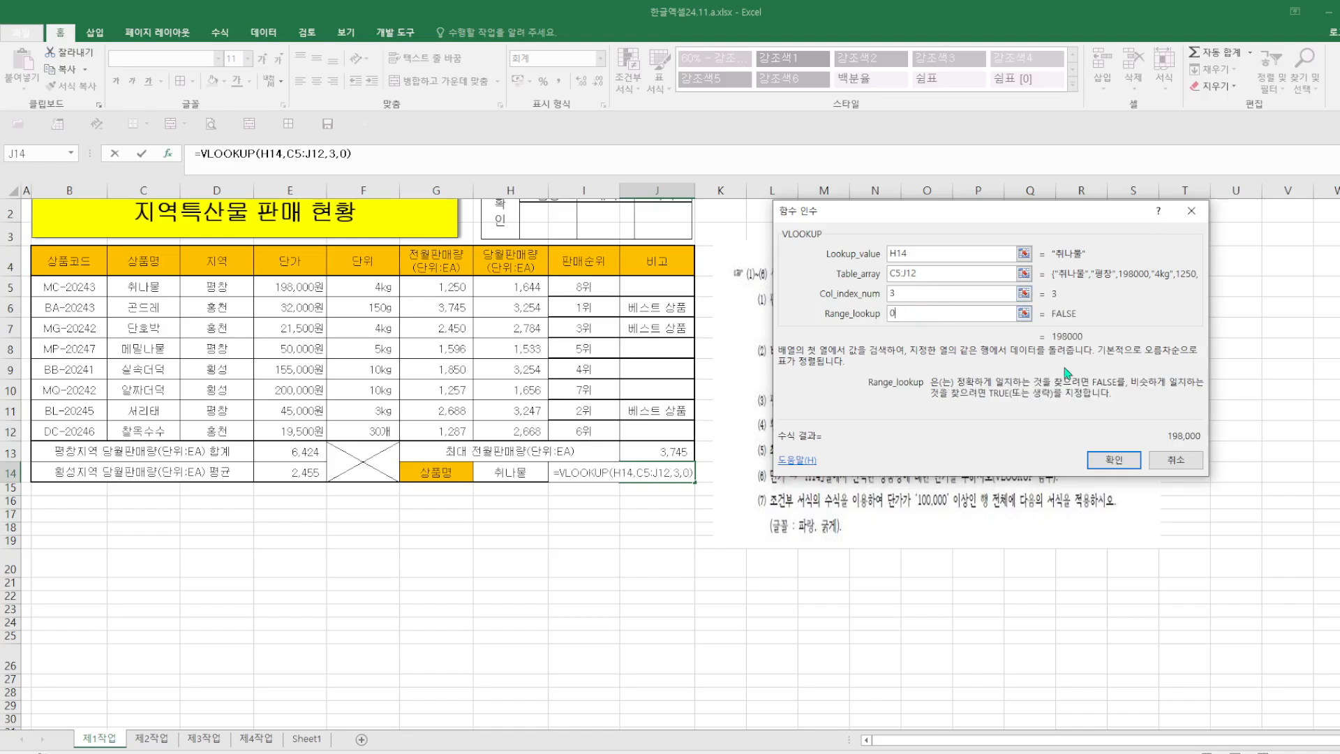
left_click(1138, 459)
Step: Test the price lookup by choosing another product in H14 and switching back to 취나물, and save the workbook
left_click(510, 475)
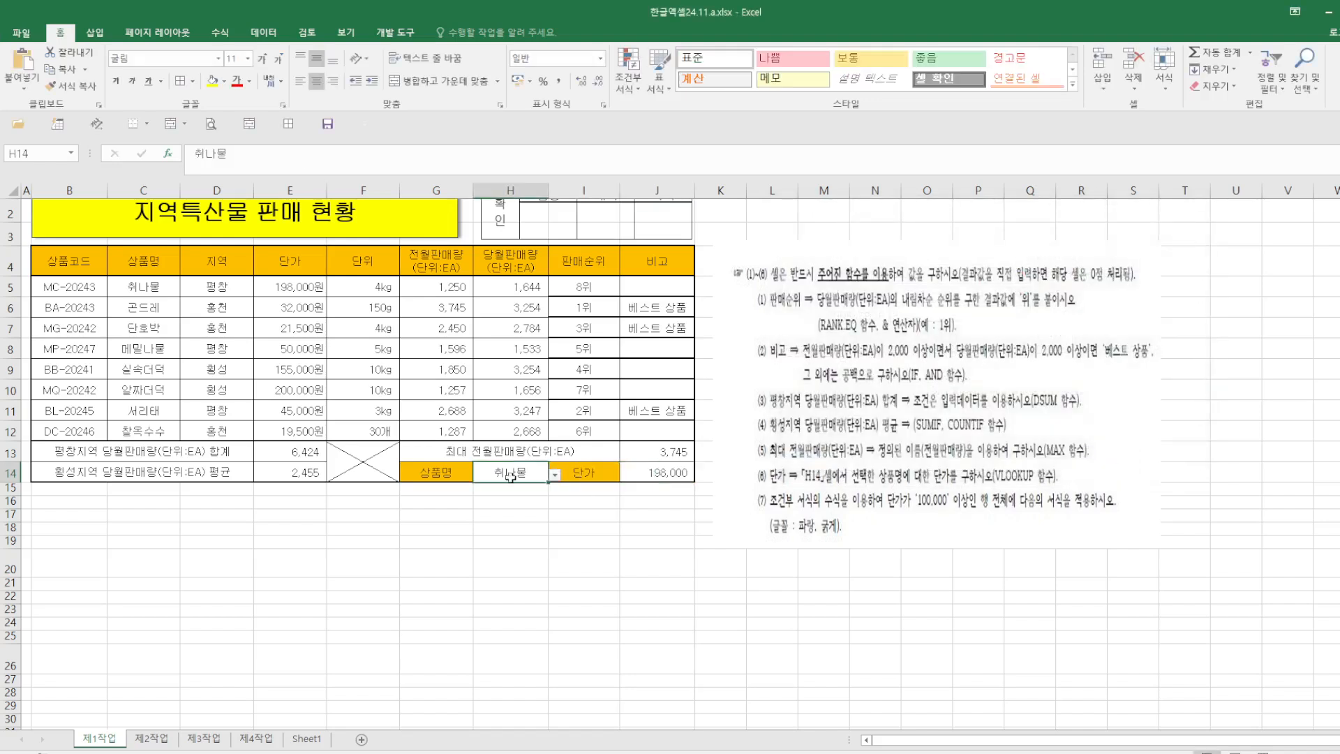
left_click(556, 476)
left_click(503, 509)
left_click(555, 476)
left_click(530, 490)
left_click(336, 133)
left_click(856, 647)
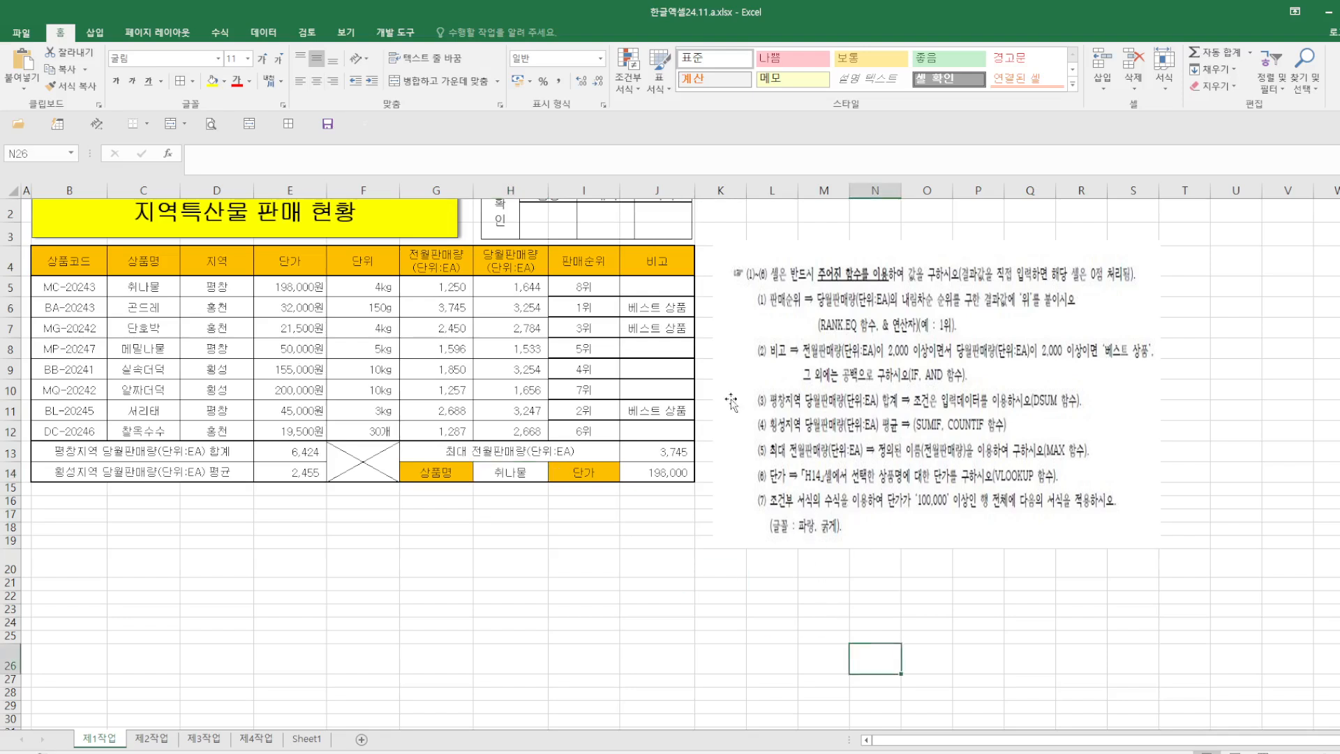
Step: Create a formula-based conditional formatting rule for B5:J12 with the condition =$E5>=100000
mouse_move(62, 287)
left_mouse_down()
mouse_move(209, 290)
mouse_move(593, 394)
mouse_move(649, 429)
mouse_move(635, 427)
left_mouse_up()
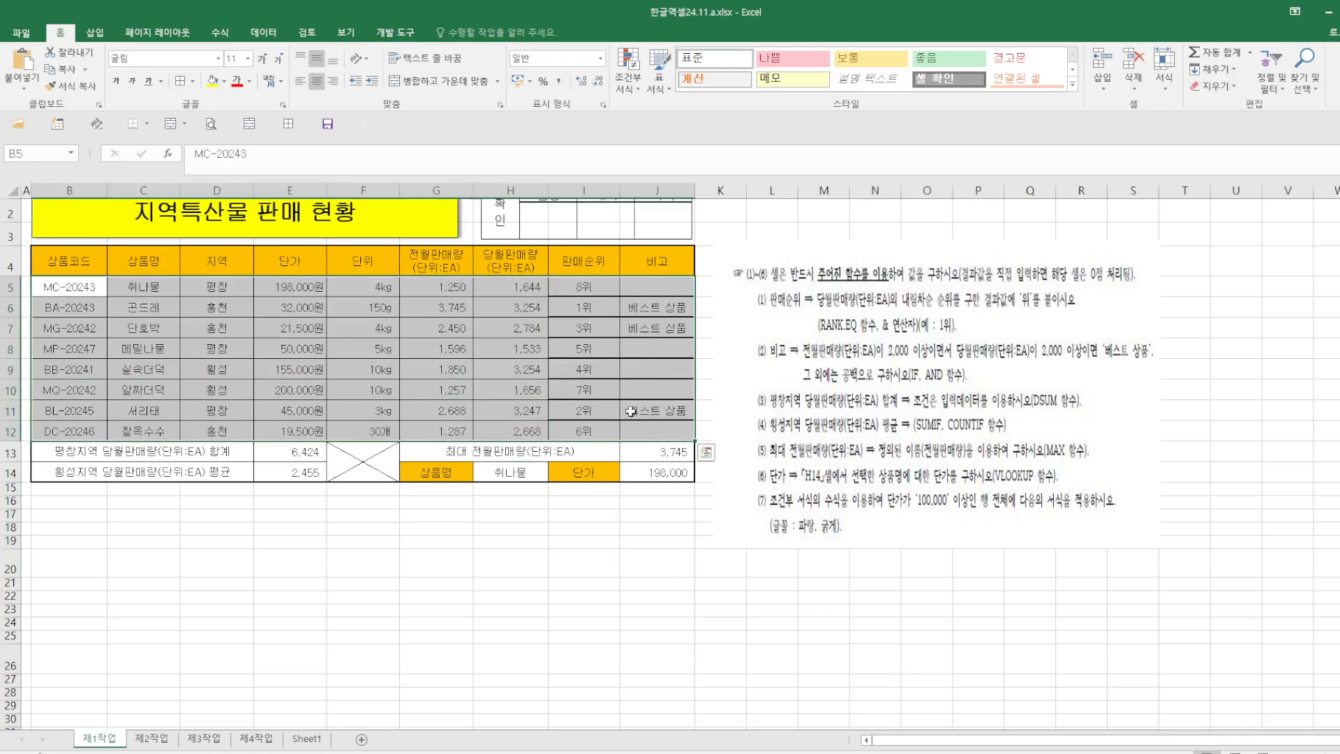
left_click(631, 87)
left_click(663, 270)
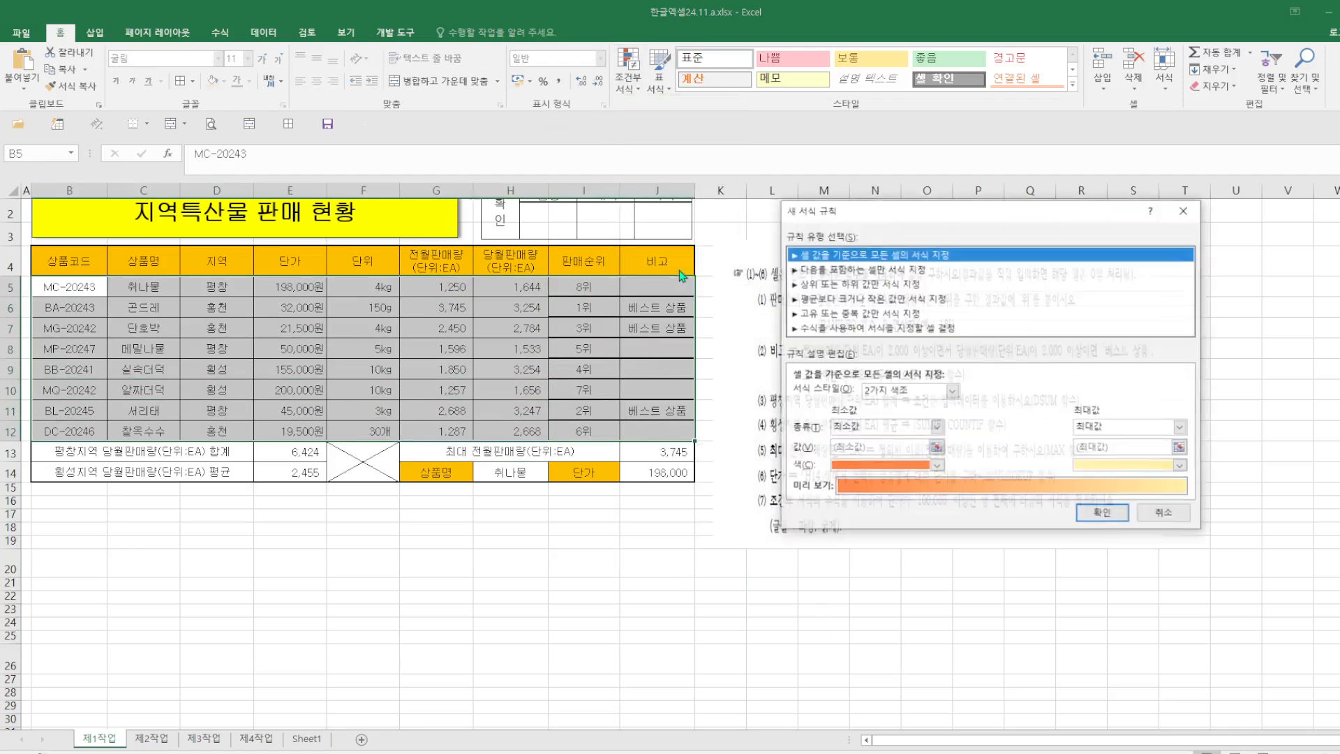
left_click(824, 328)
left_click_drag(894, 209, 441, 391)
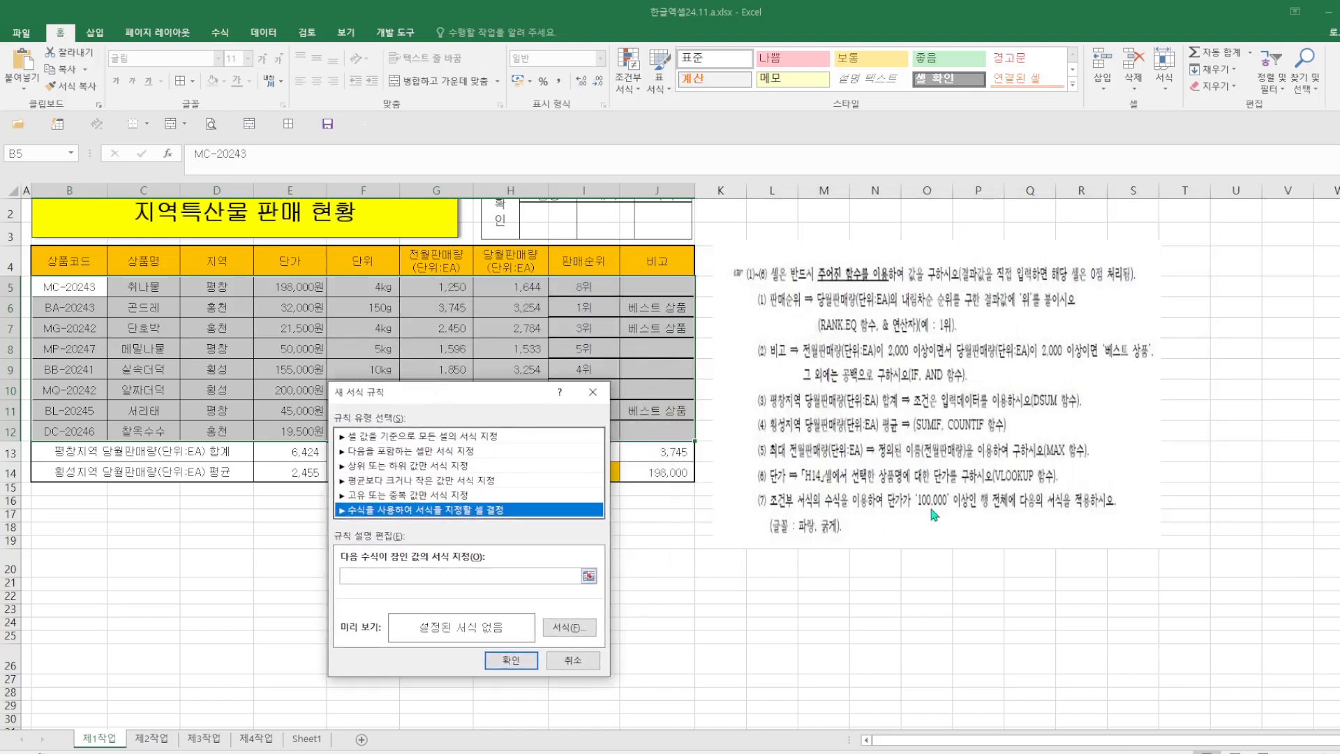
left_click(413, 576)
type("=")
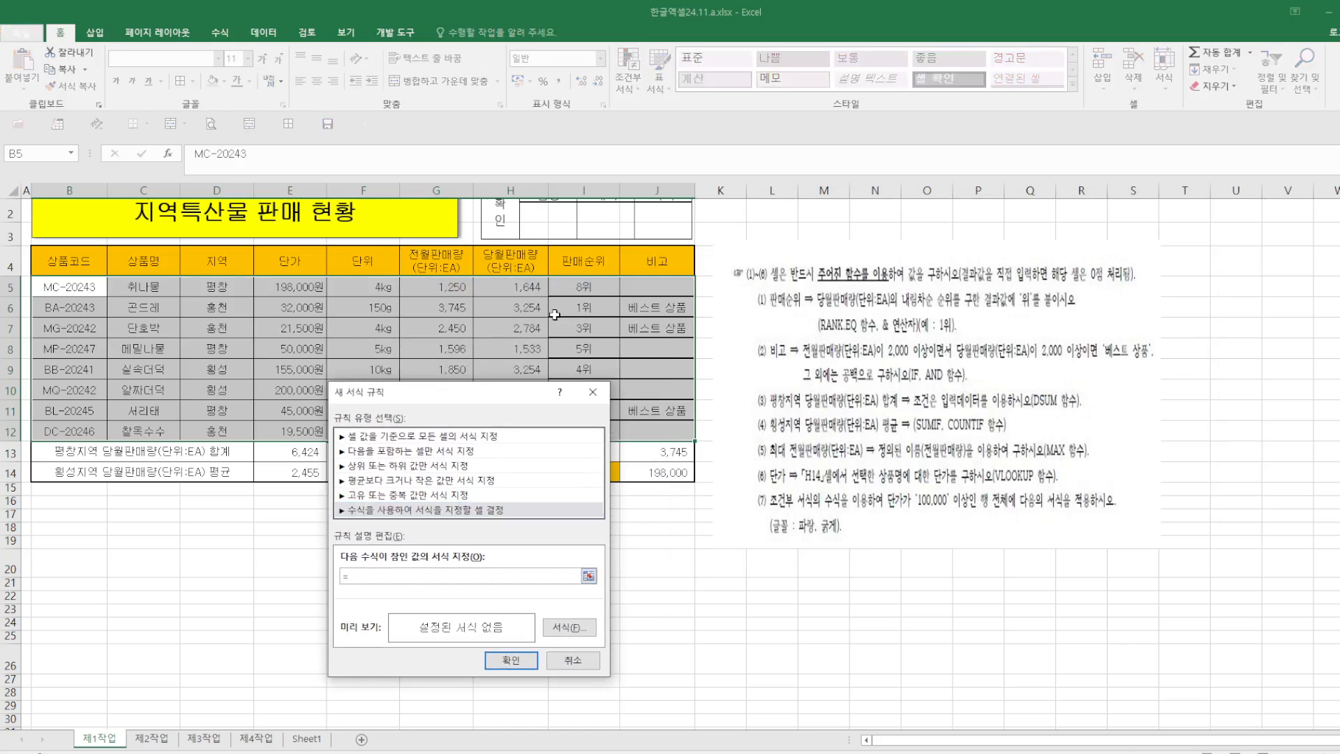
left_click(308, 287)
key("F4")
key("F4")
type(">")
Step: Set the rule's font to bold (굵게) and standard blue, and apply the conditional formatting
left_click(570, 627)
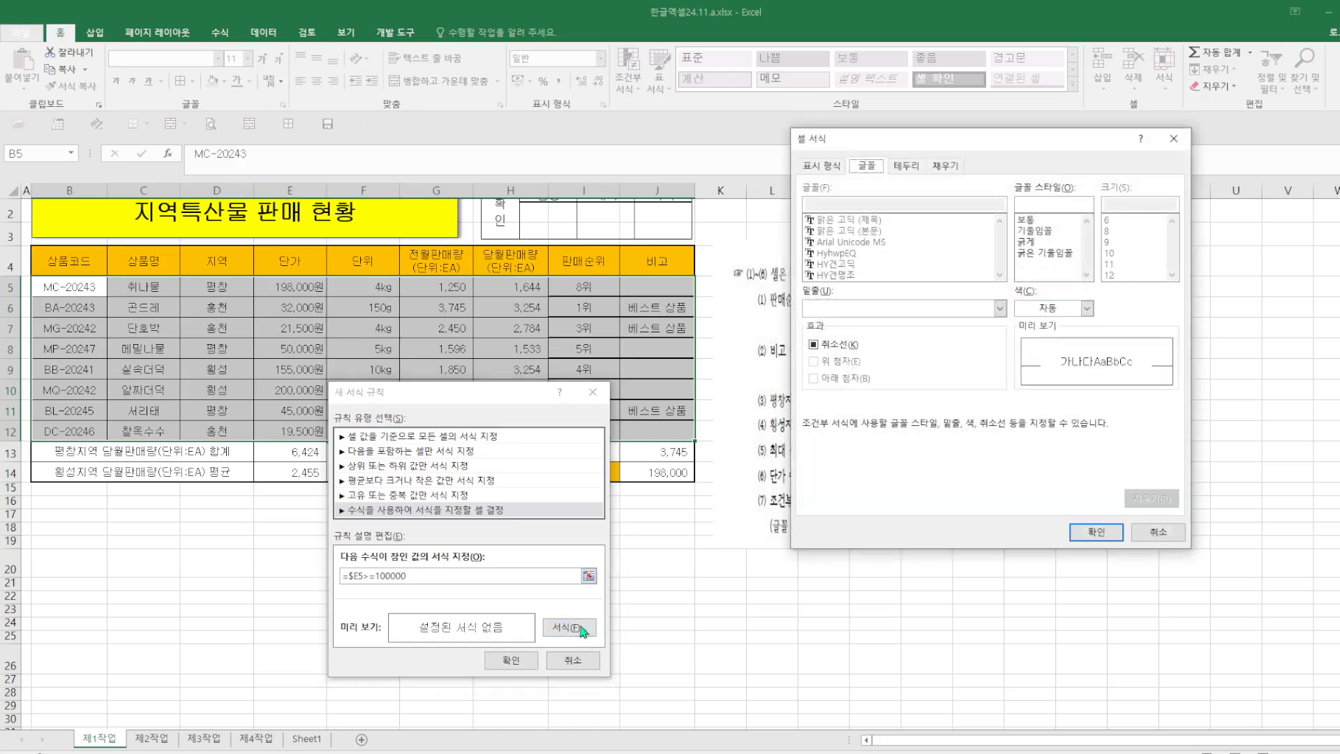
left_click(1030, 245)
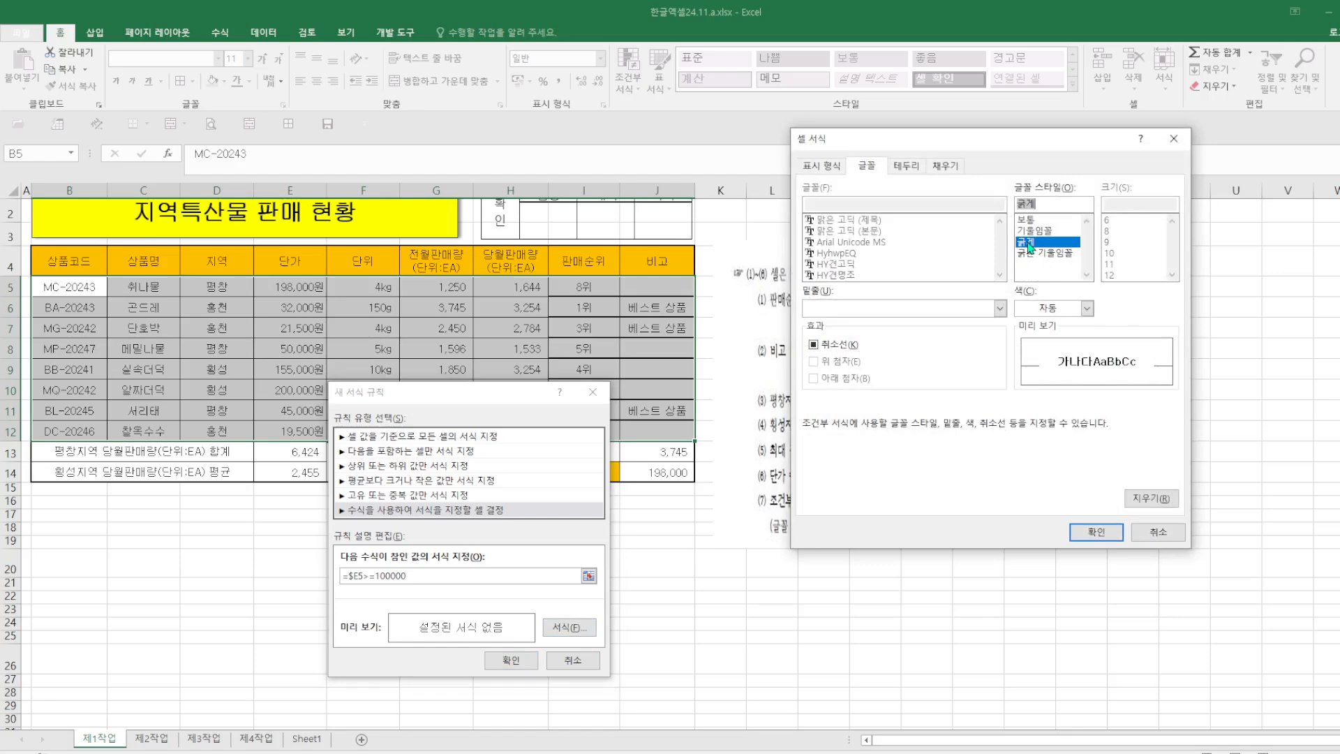
left_click_drag(1076, 136, 912, 232)
left_click(923, 408)
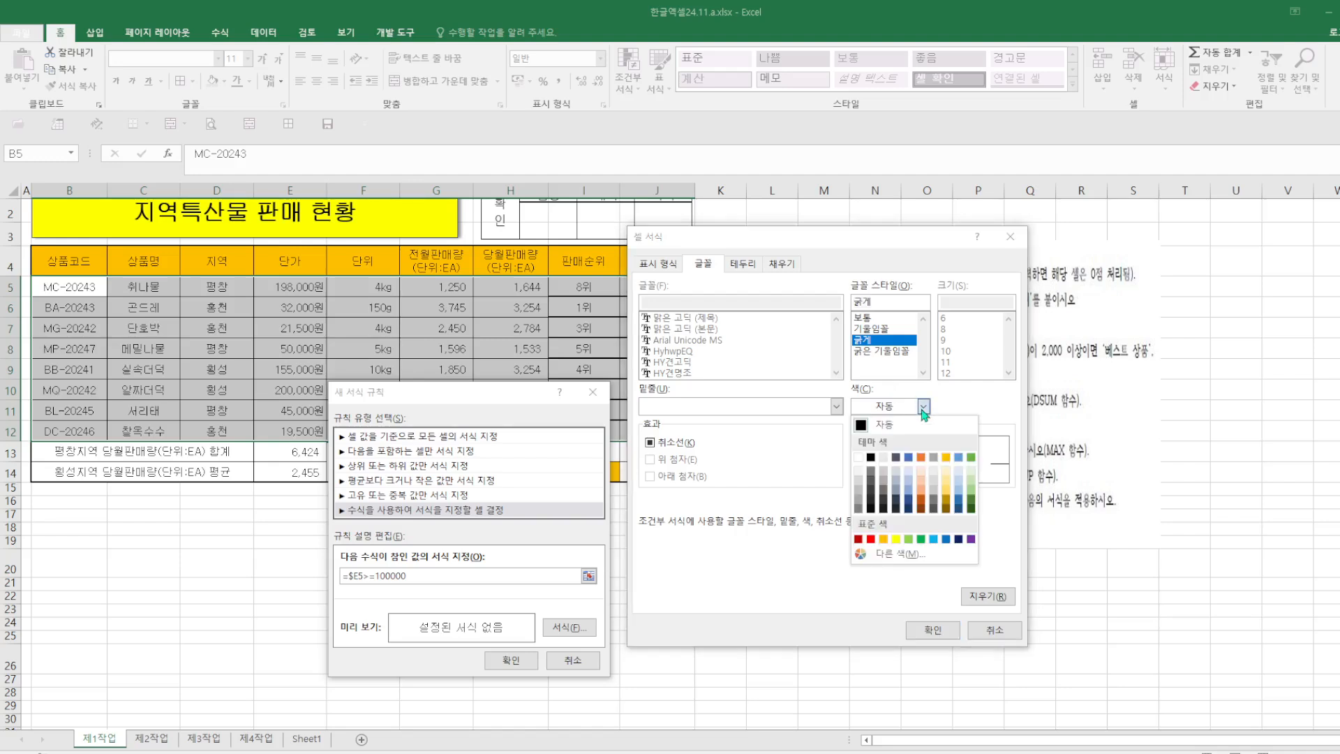
left_click(945, 540)
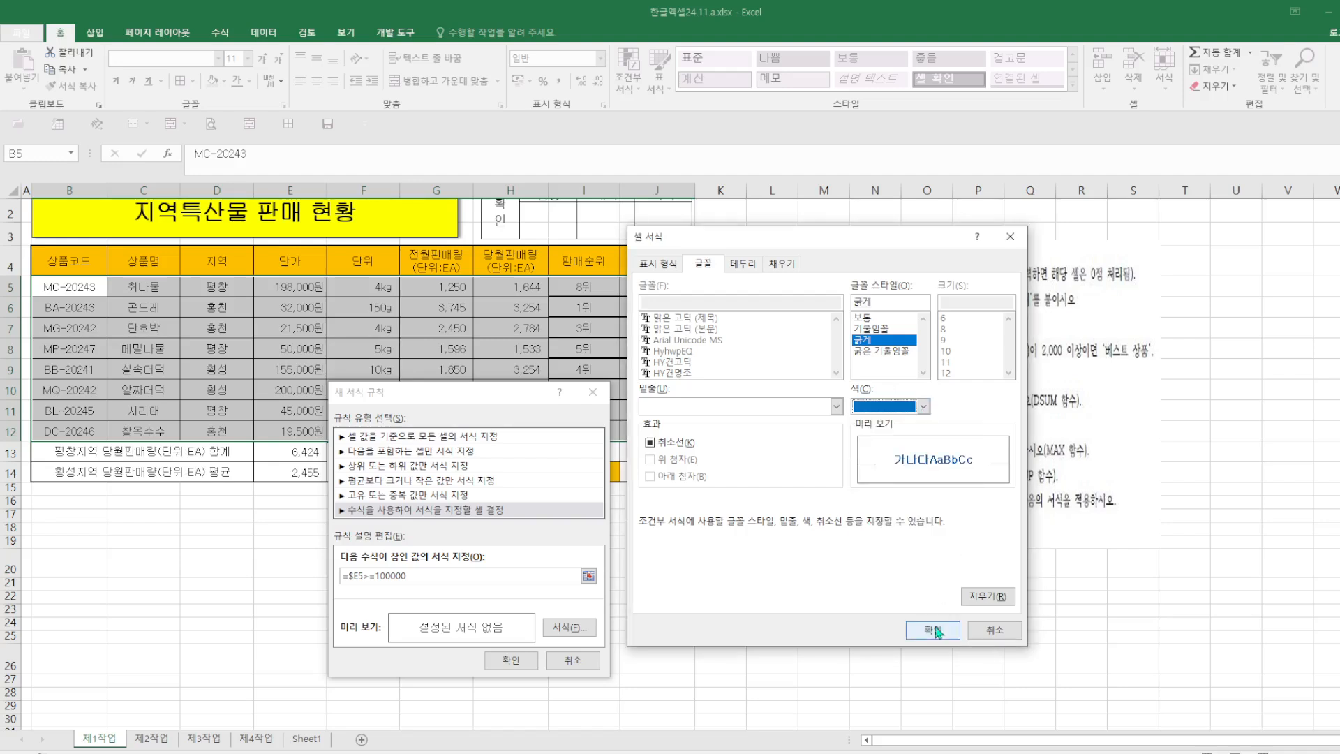
left_click(935, 630)
left_click(511, 660)
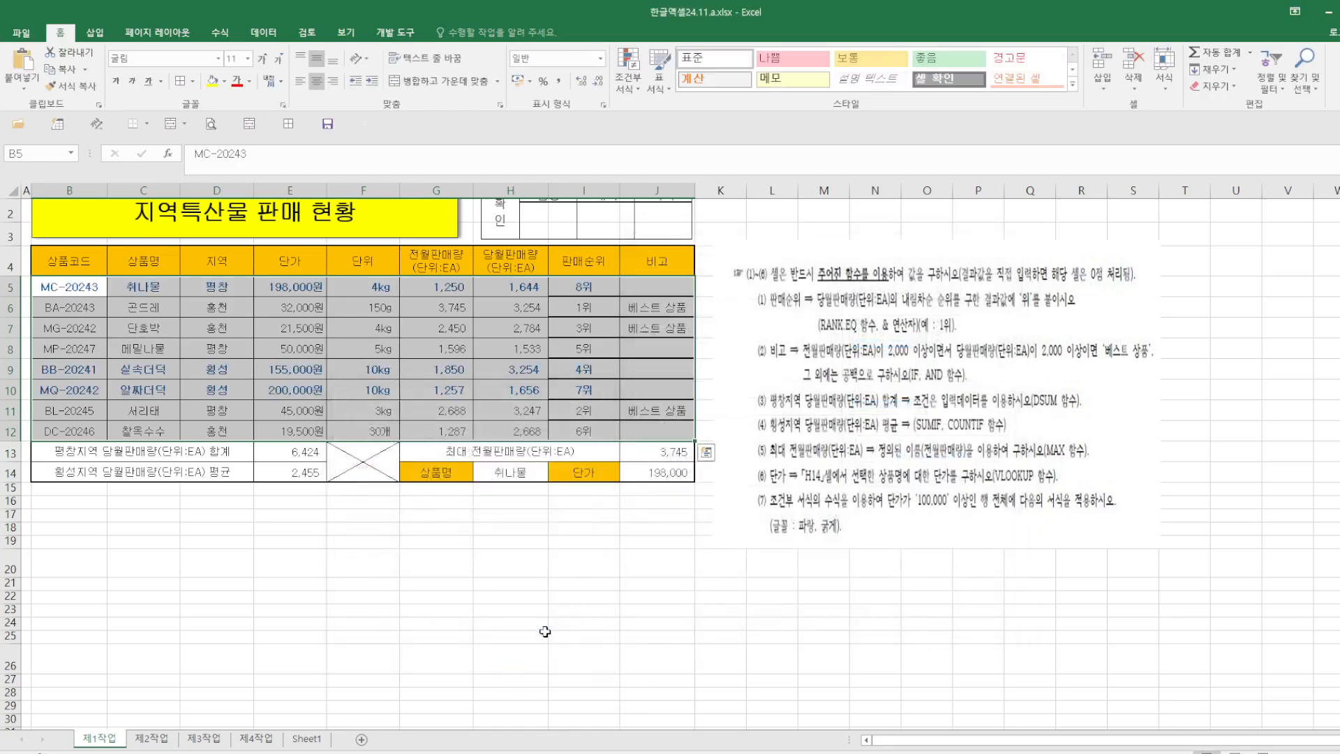
Step: Check the unit prices in E5, E9 and E10 against the conditional formatting condition
left_click(649, 607)
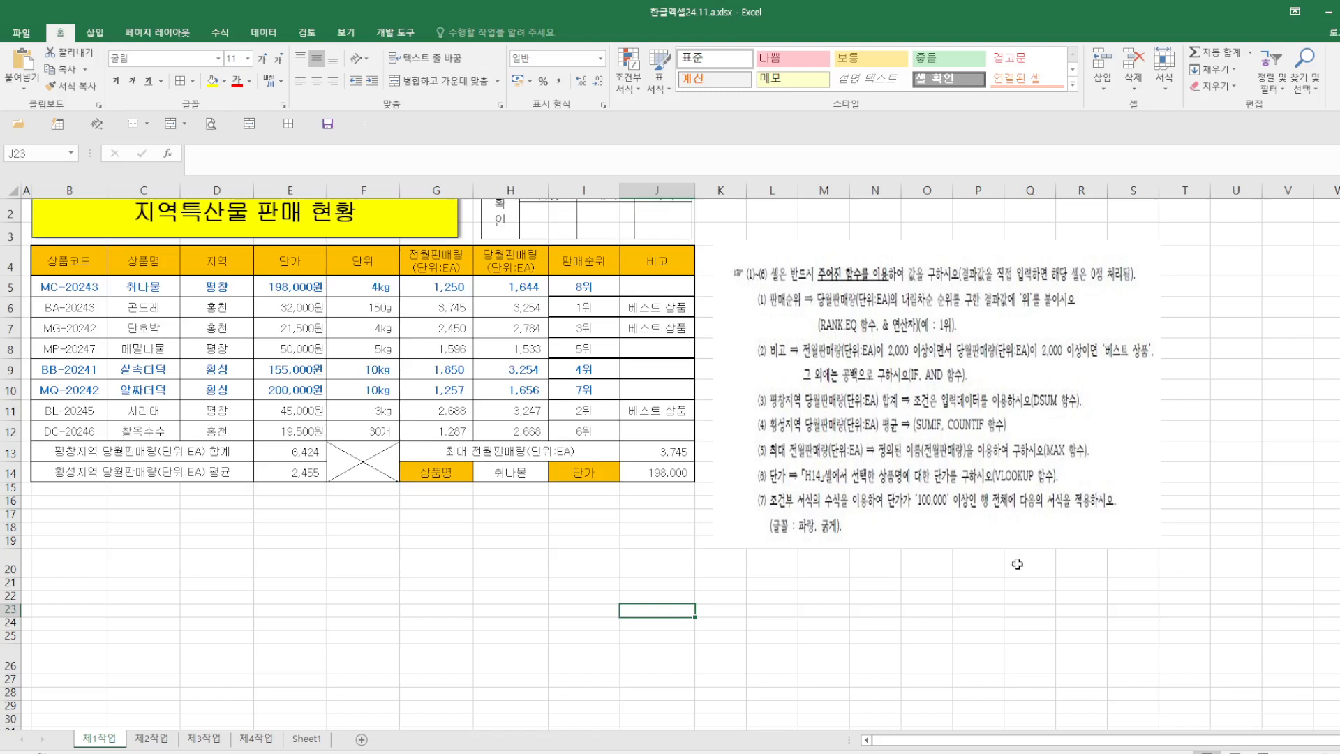
left_click(287, 286)
left_click(300, 370)
left_click(297, 393)
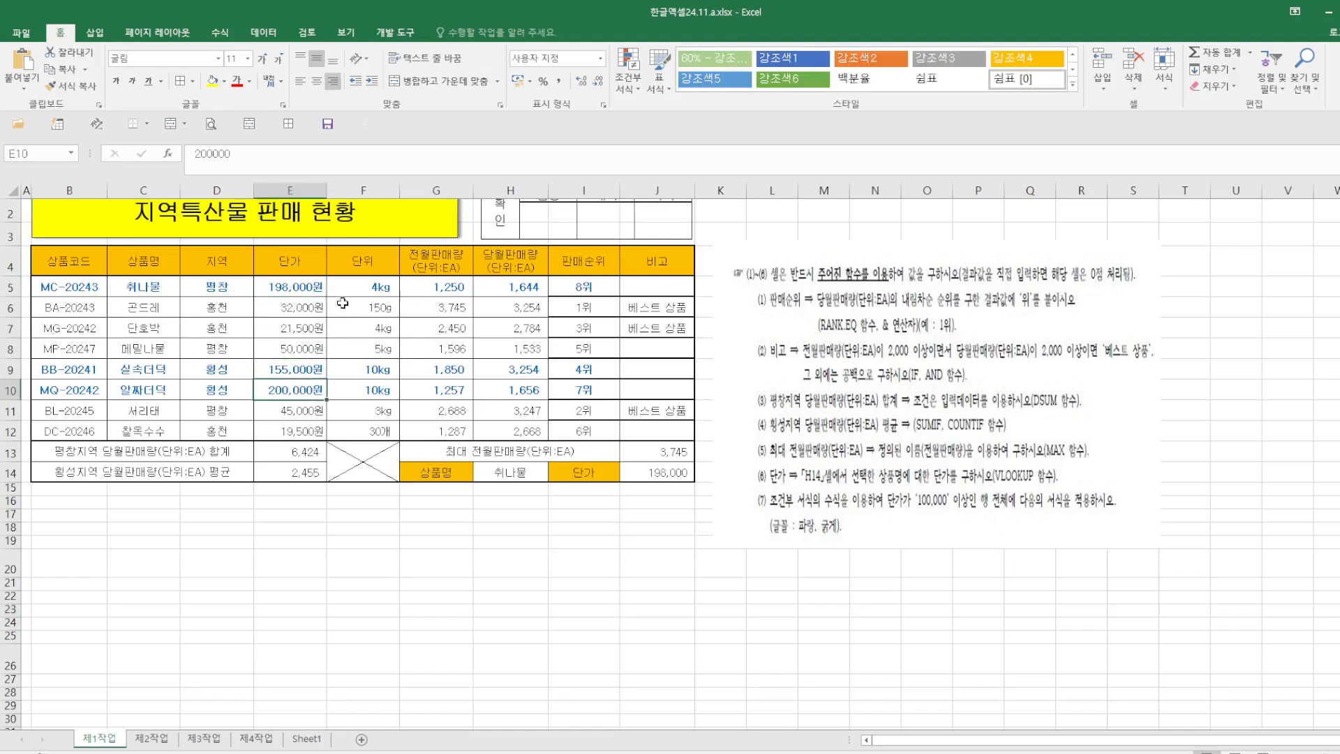
left_click(563, 582)
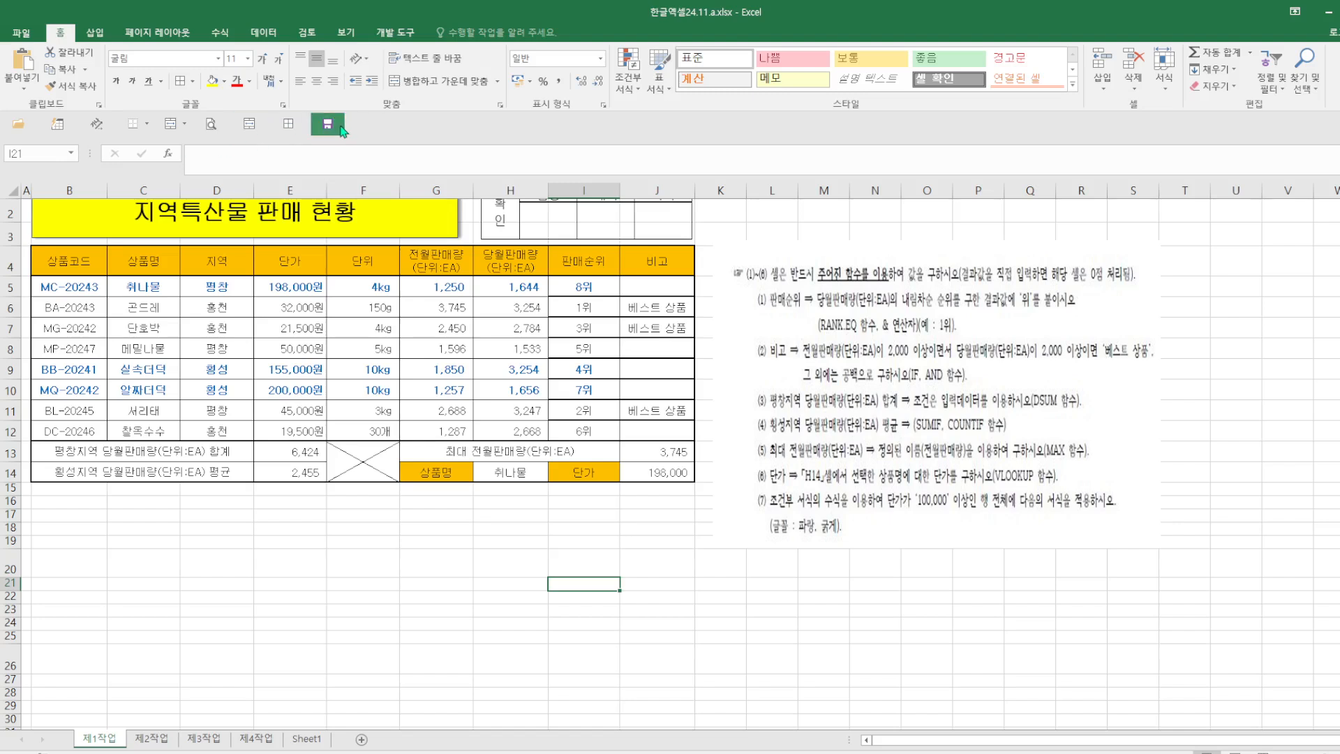
Step: Remove 인쇄 미리 보기 및 인쇄 from the Quick Access Toolbar and place that toolbar above the ribbon
left_click(365, 127)
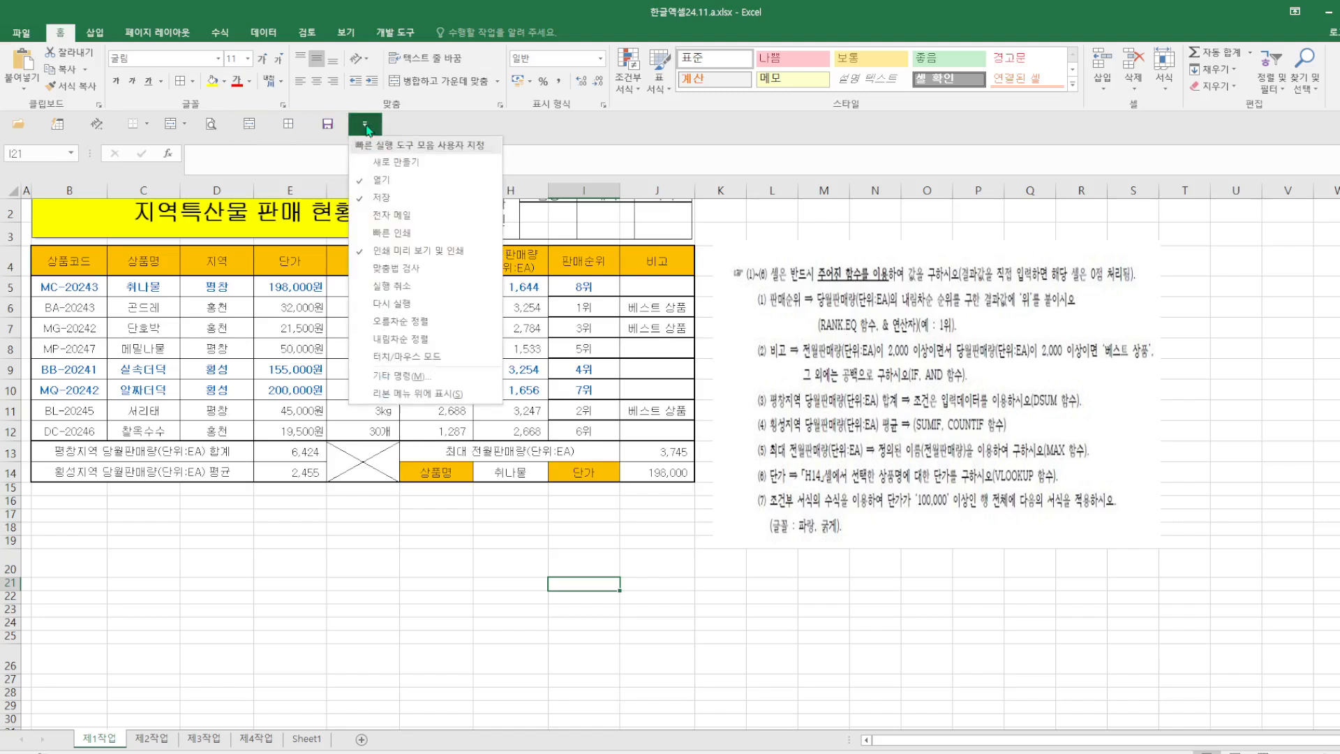
left_click(445, 251)
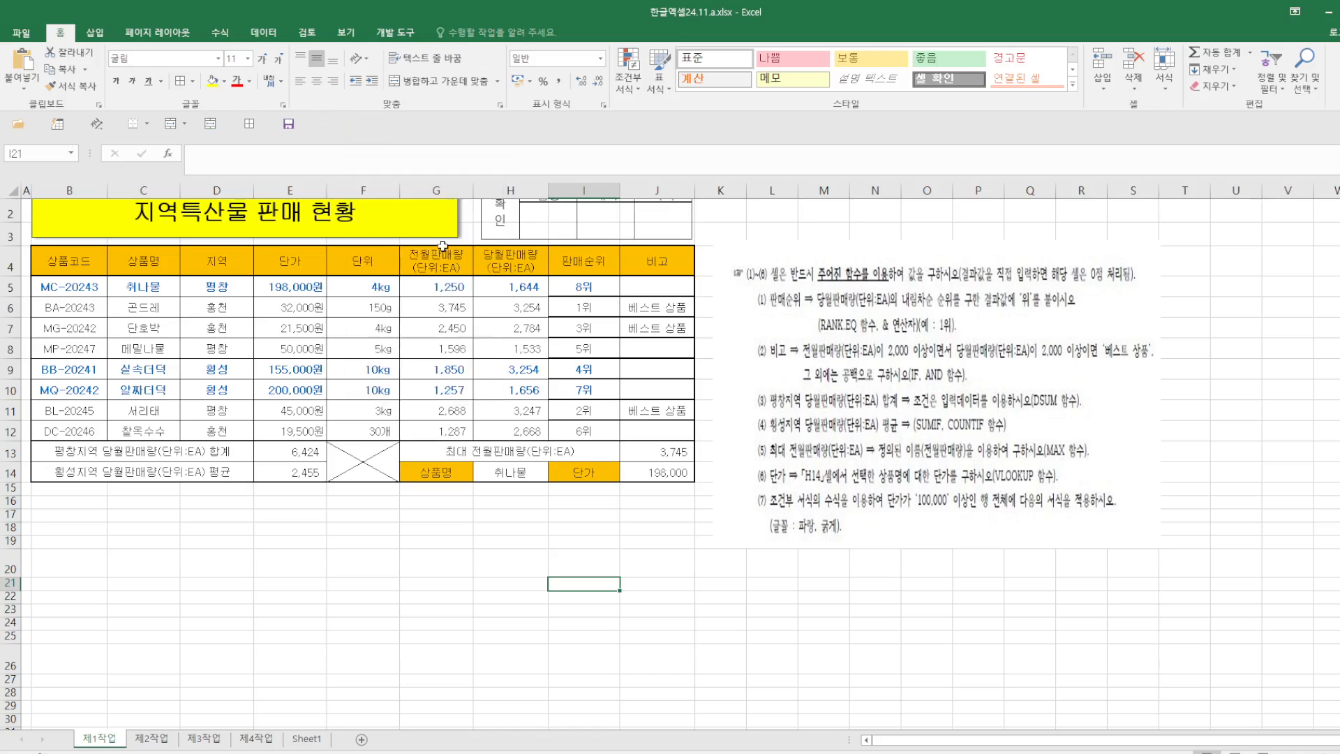
left_click(333, 126)
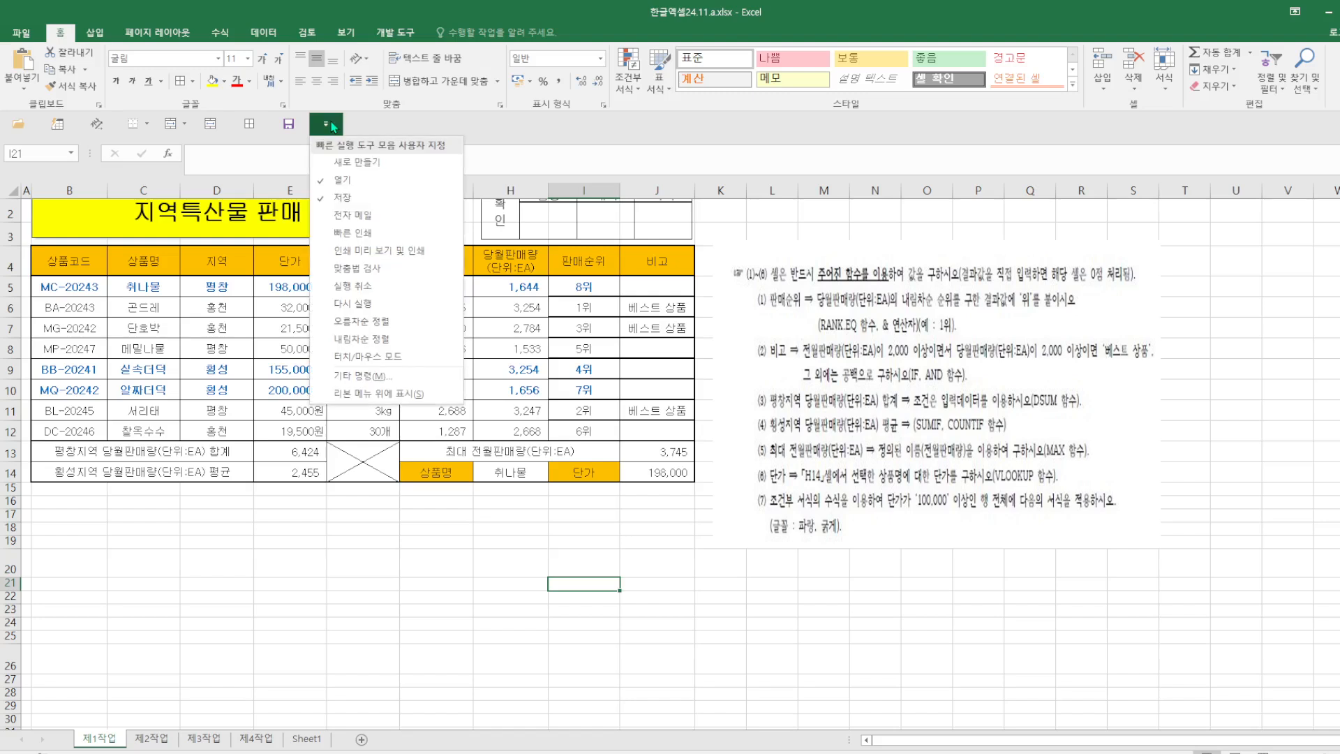
left_click(391, 395)
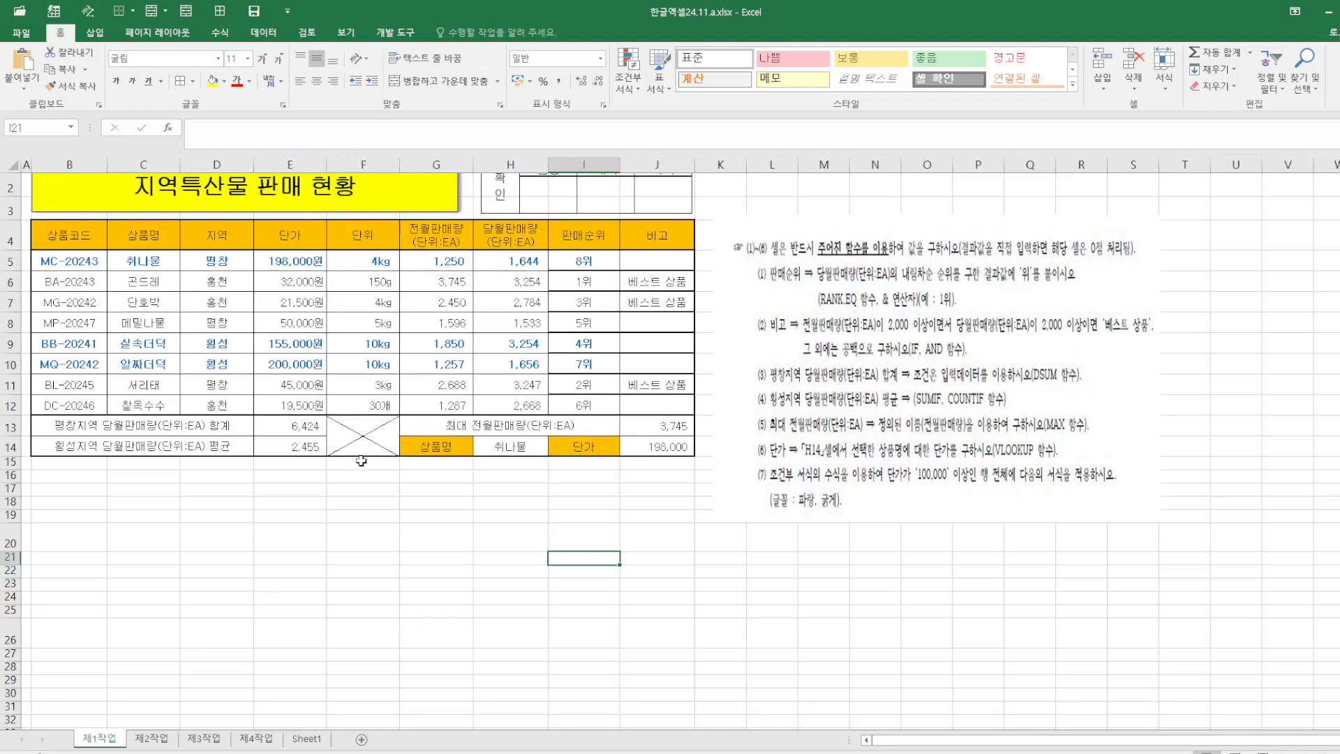
left_click(265, 584)
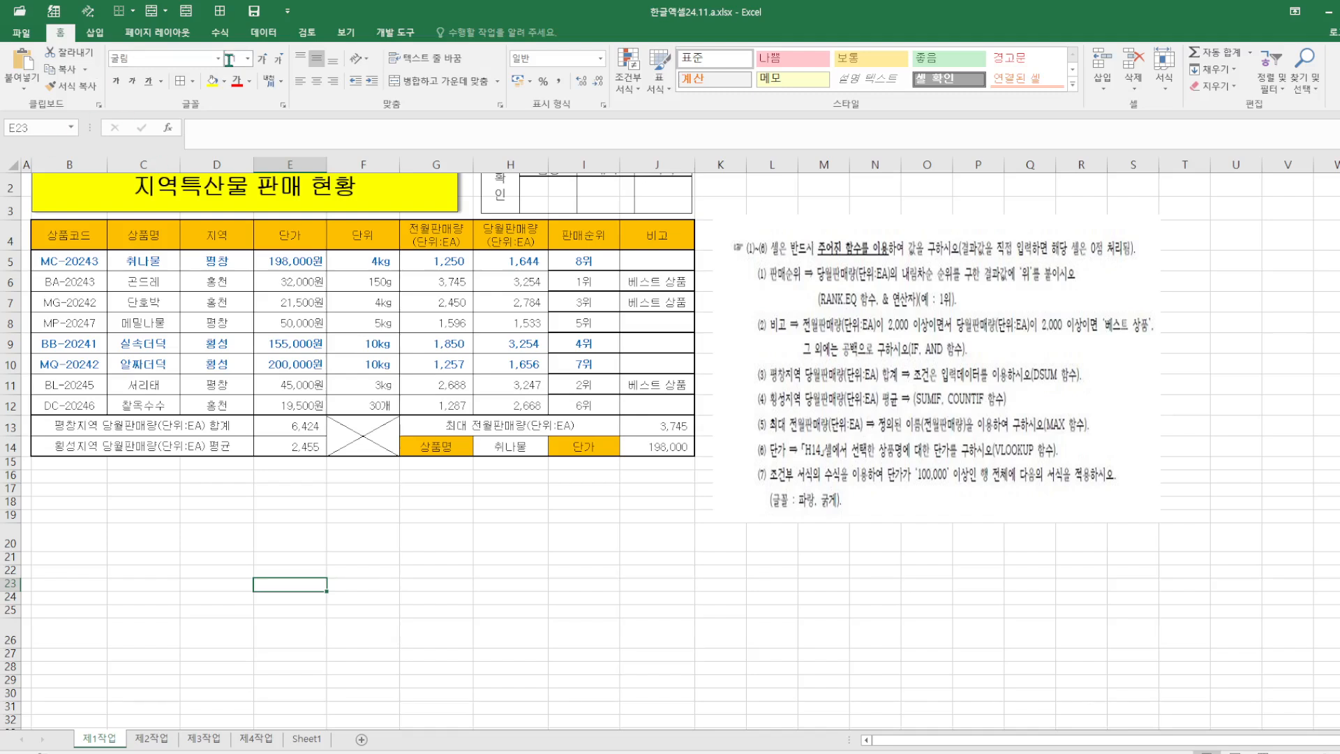
left_click(438, 601)
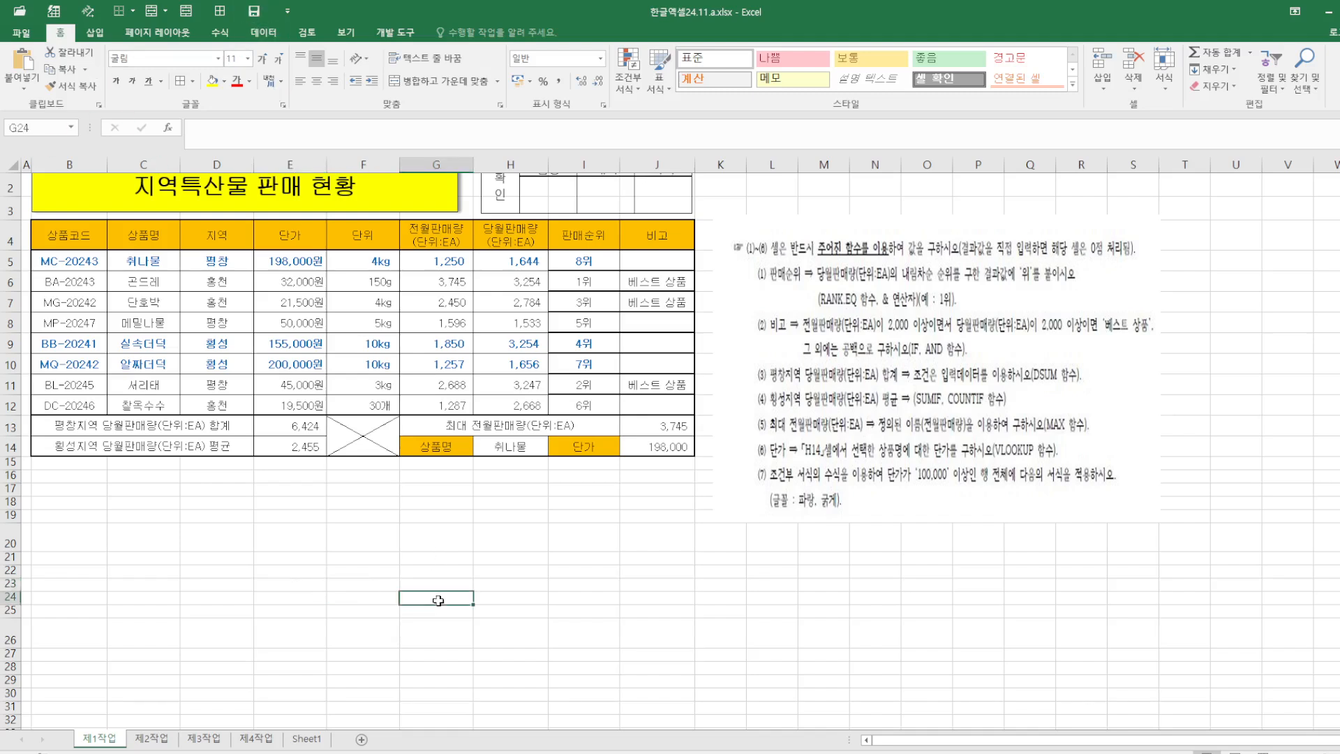
Step: Copy B4:H12 from the 제1작업 sheet and paste it at B2 of the 제2작업 sheet, keeping source column widths
left_click_drag(75, 237, 513, 412)
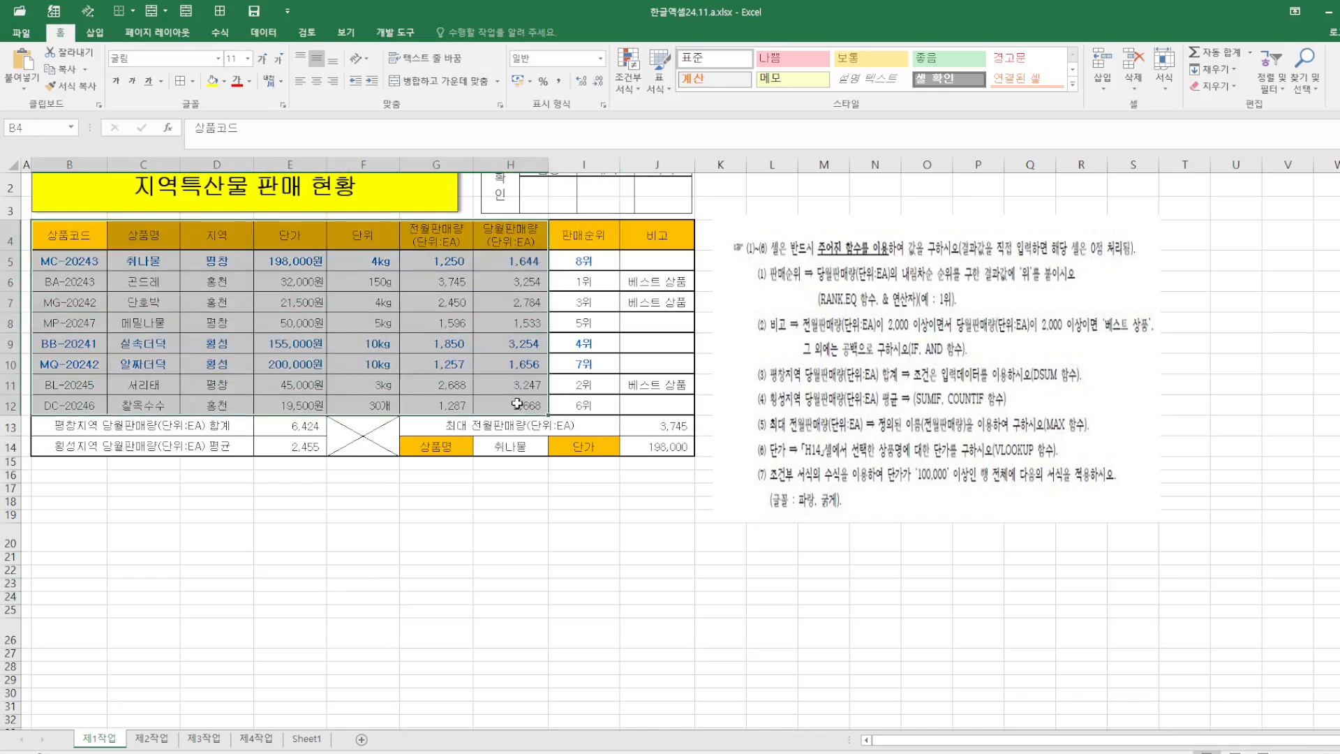
right_click(524, 241)
left_click(559, 265)
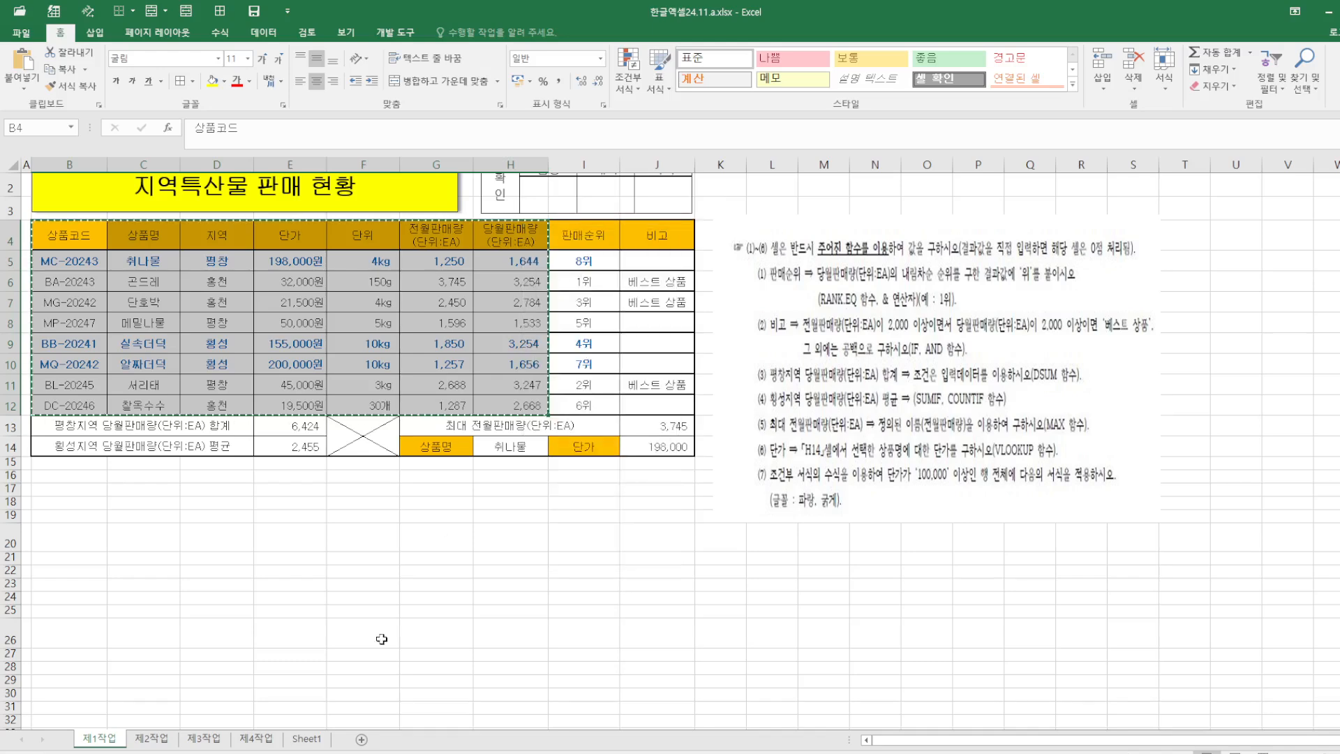
left_click(159, 740)
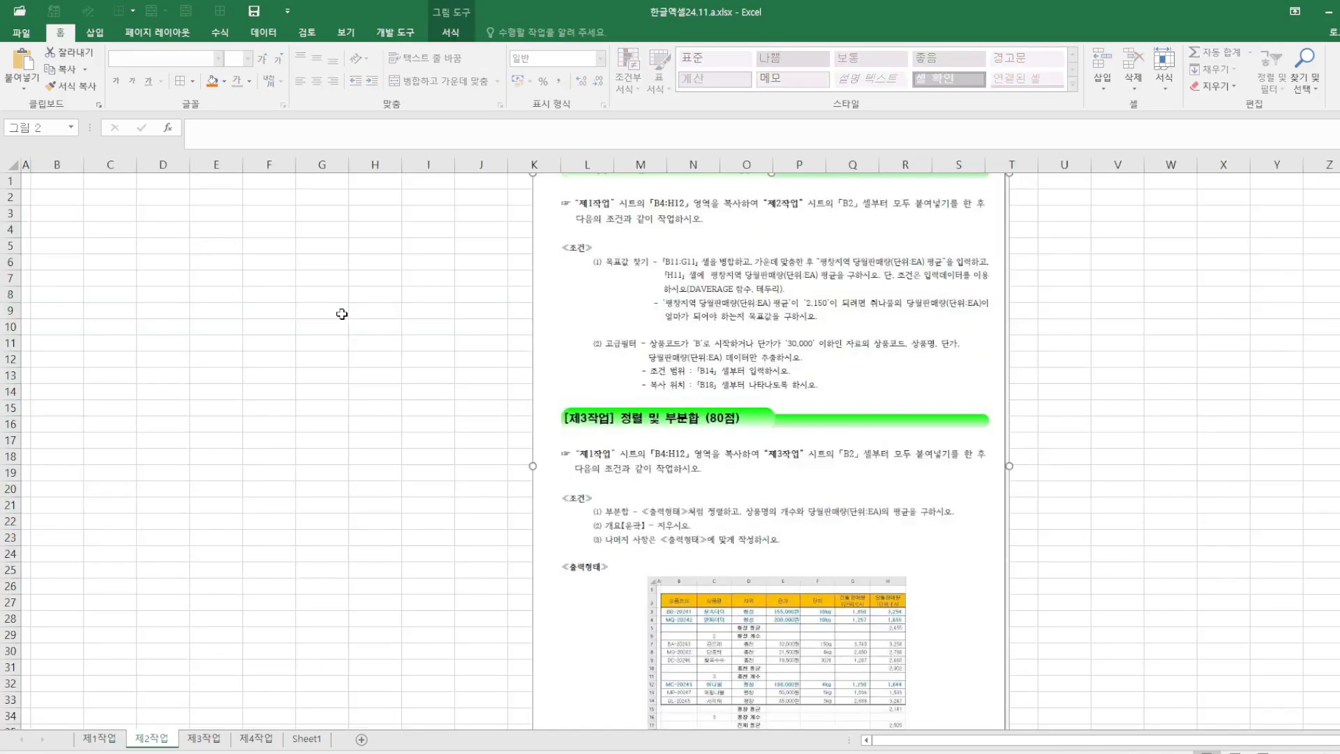
left_click(64, 200)
right_click(64, 200)
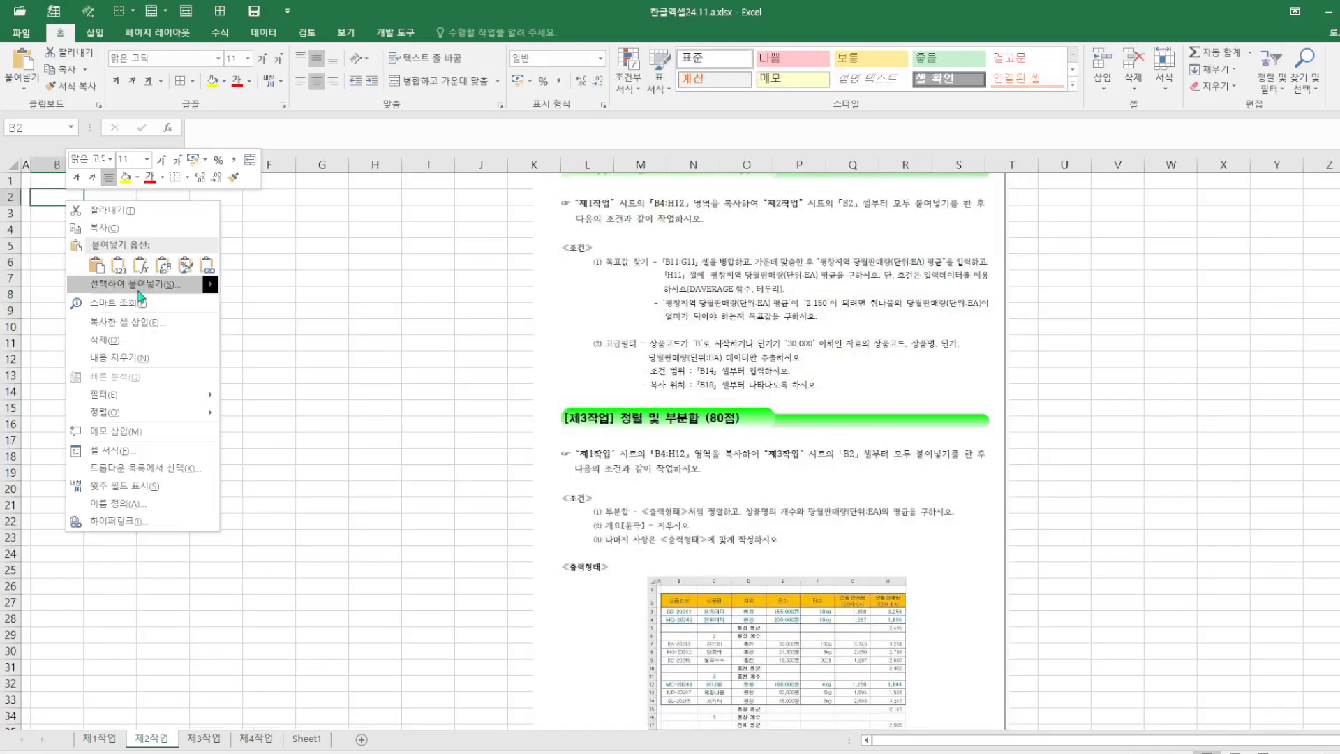
mouse_move(140, 296)
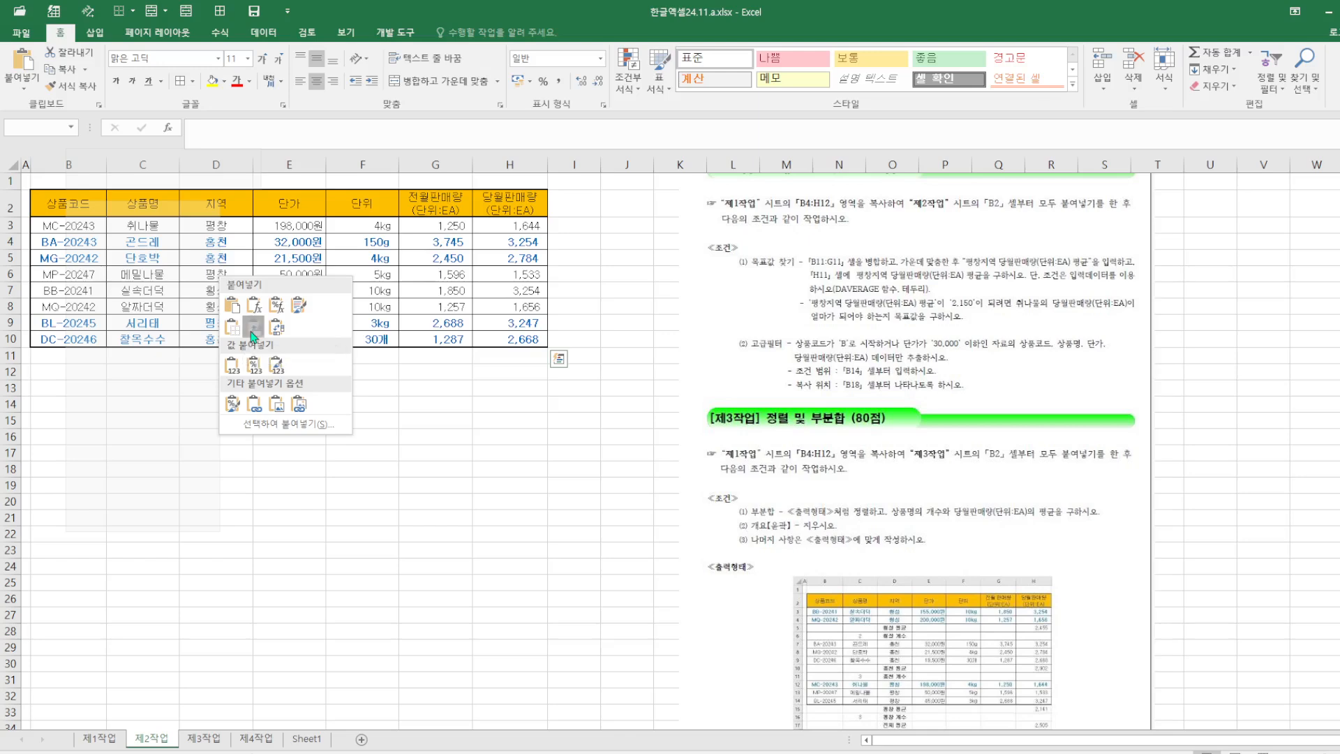
left_click(252, 326)
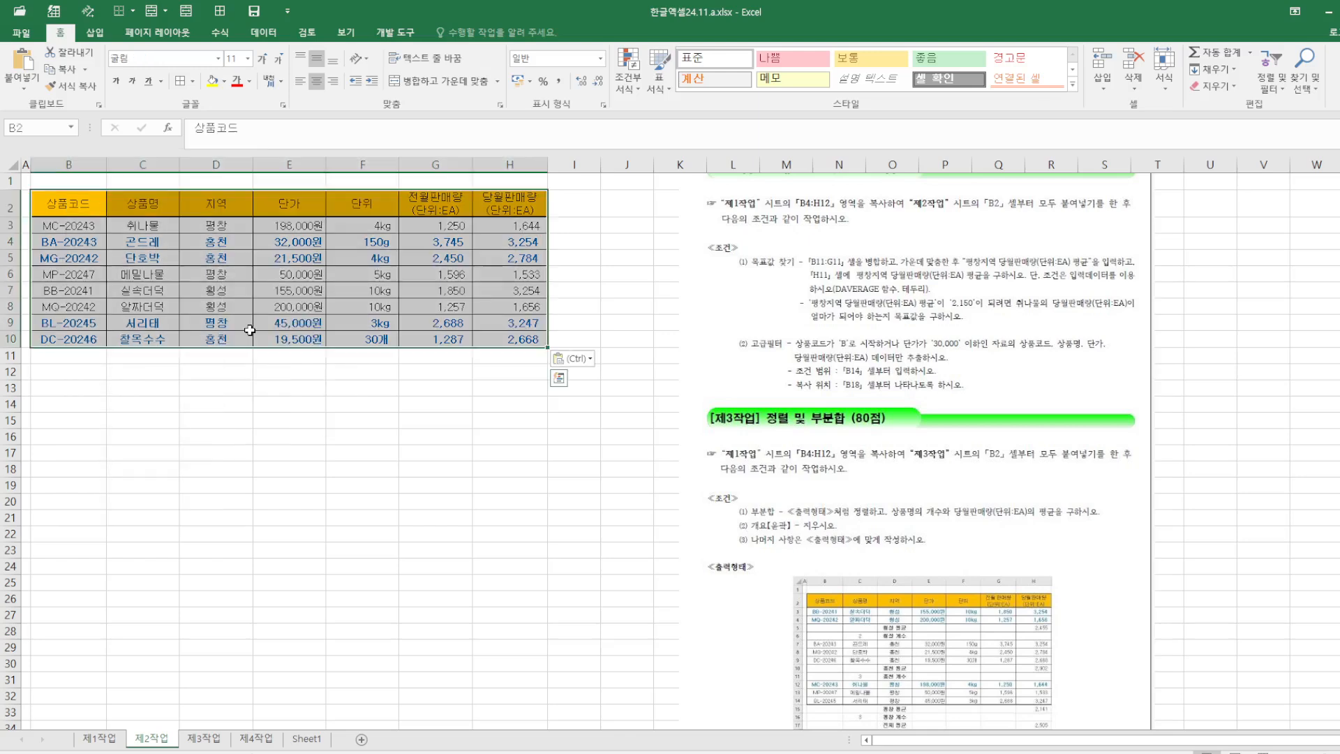
Step: Move the instruction picture on the 제2작업 sheet slightly lower and stretch its upper edge upward a little
left_click(785, 279)
left_click_drag(892, 419, 885, 458)
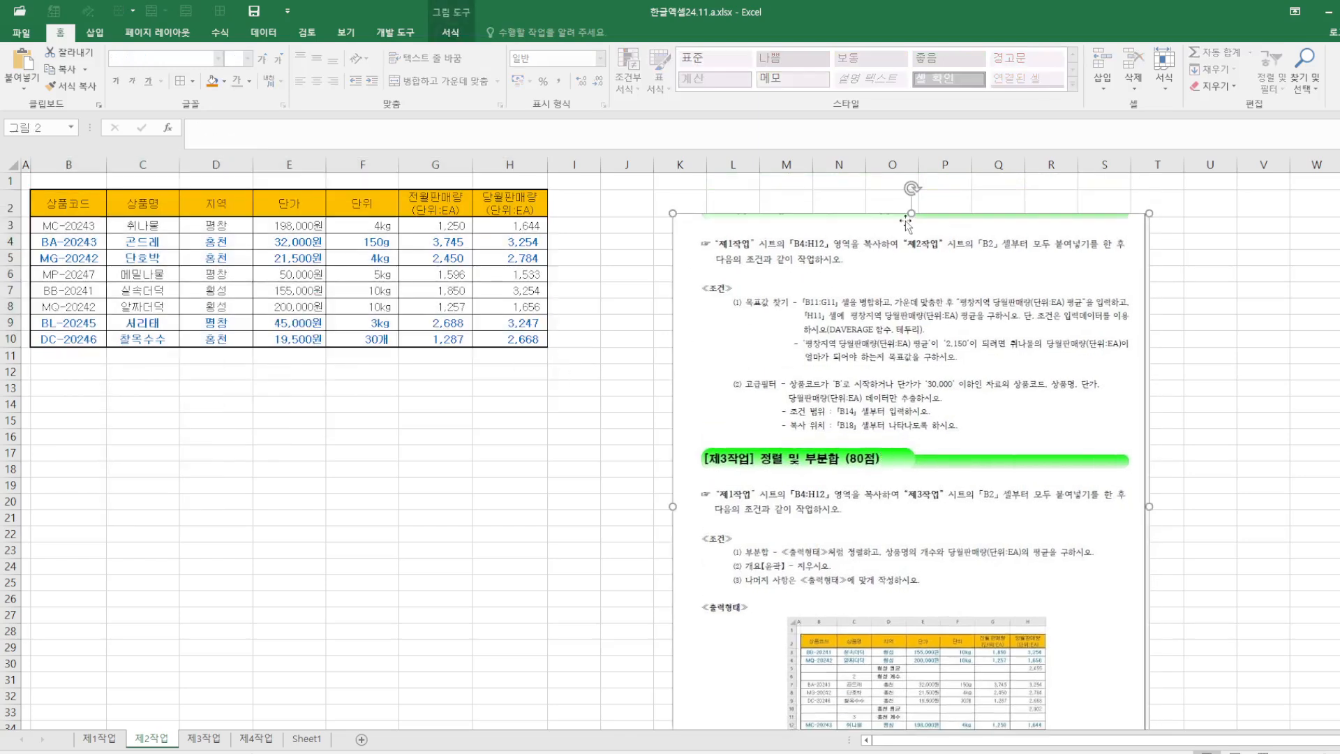
left_click_drag(906, 222, 905, 210)
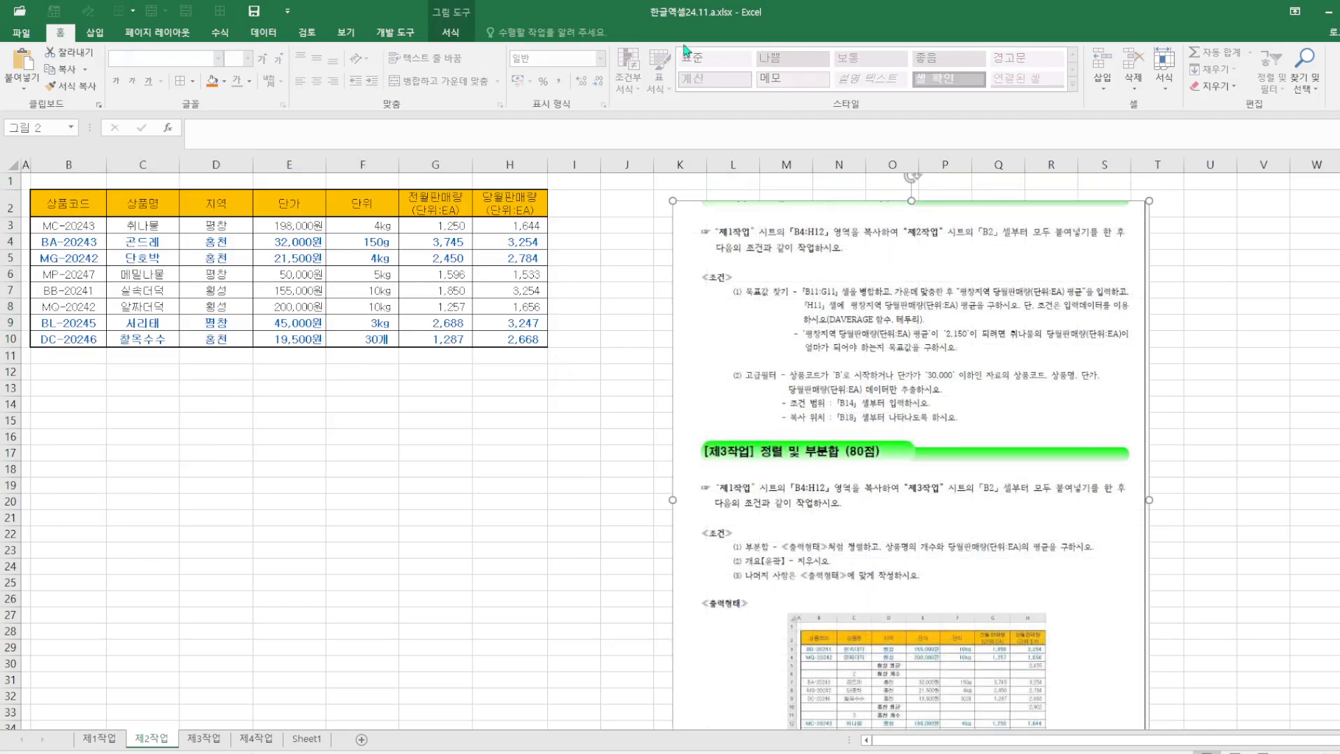
Step: Crop the lower part of the instruction picture so that only the 제2작업 instructions remain
left_click(464, 40)
left_click(1247, 66)
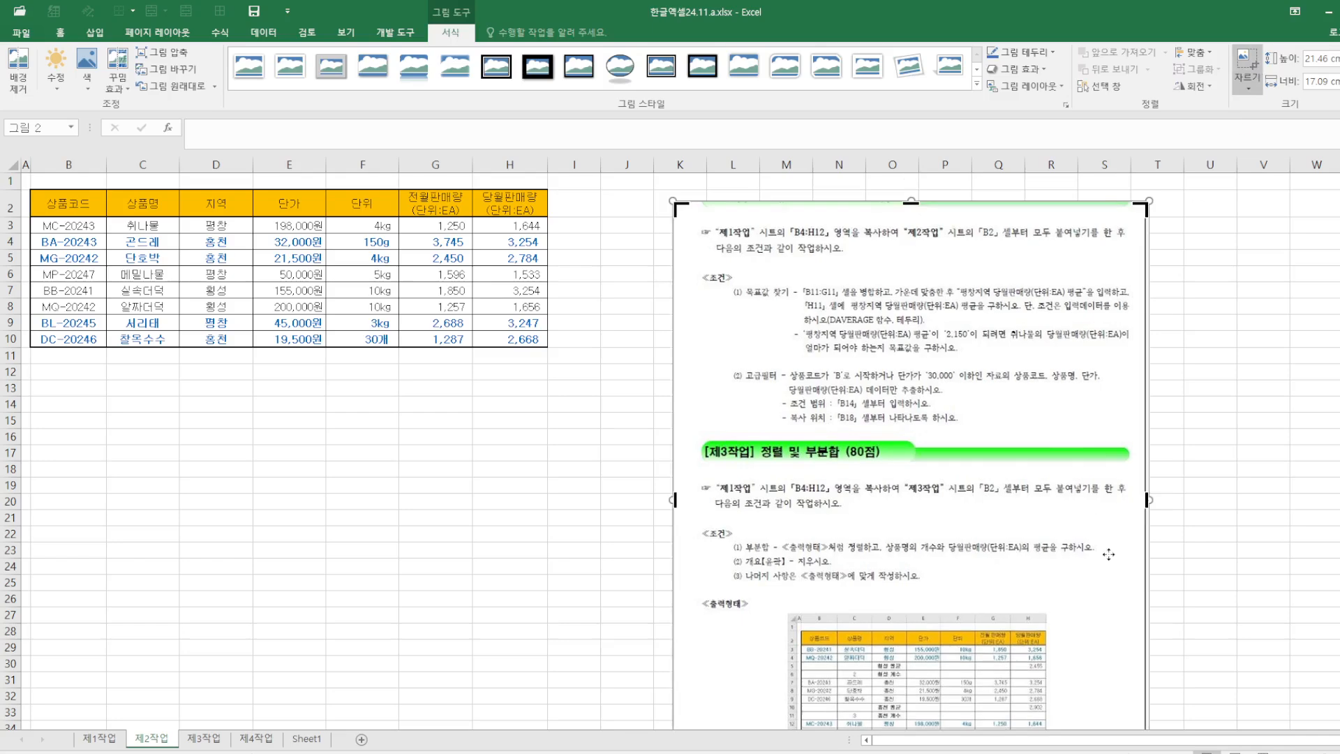
scroll(1116, 551, "down", 4)
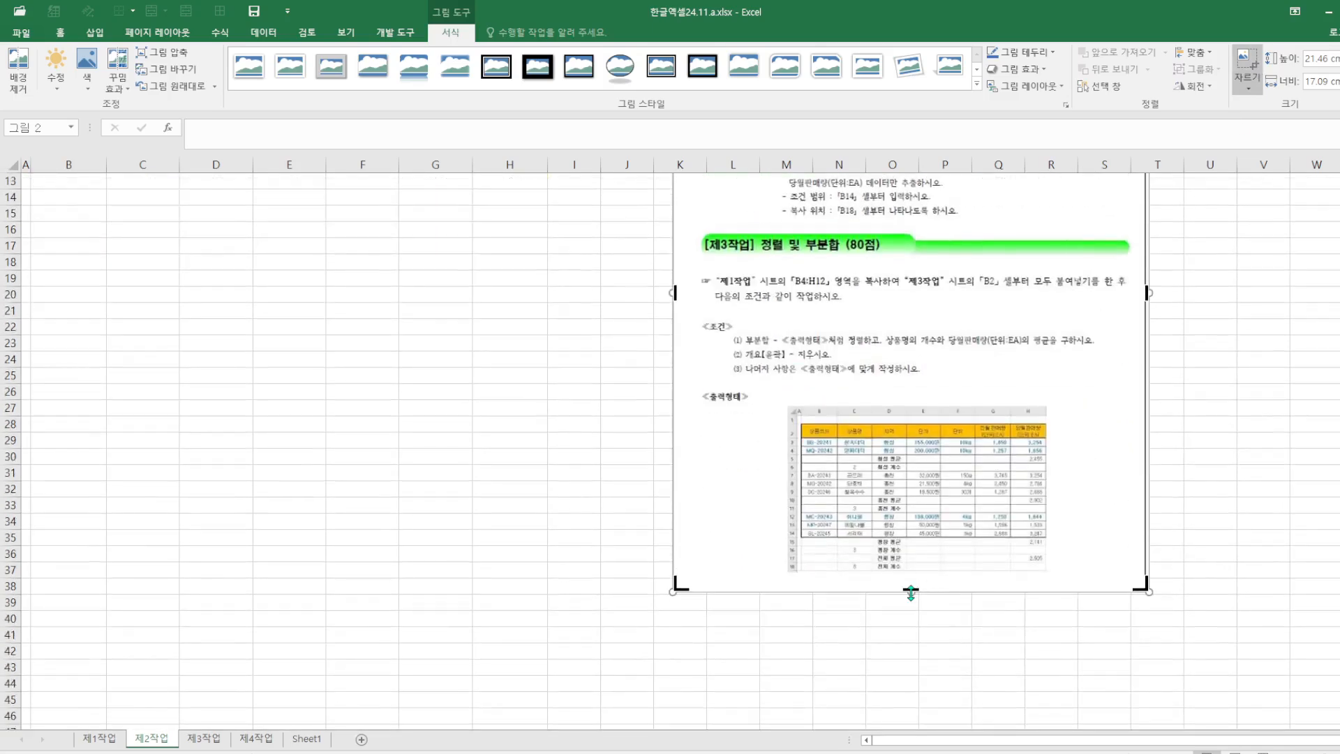
left_click_drag(911, 592, 902, 235)
left_click(1280, 312)
Step: Stretch the cropped instruction picture downward and move it lower and slightly left, to start at column J around row 10
scroll(1053, 328, "up", 1)
left_click(907, 265)
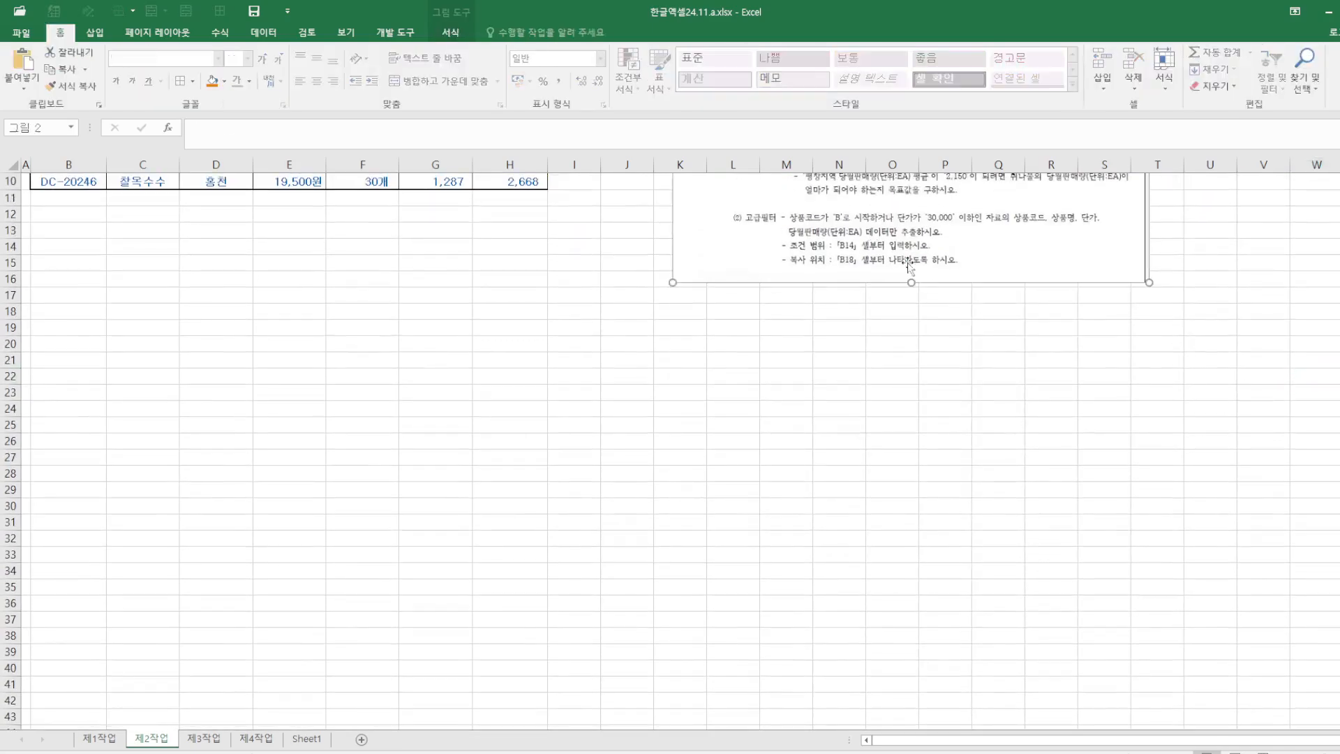
left_click_drag(909, 284, 904, 348)
left_click_drag(770, 255, 717, 390)
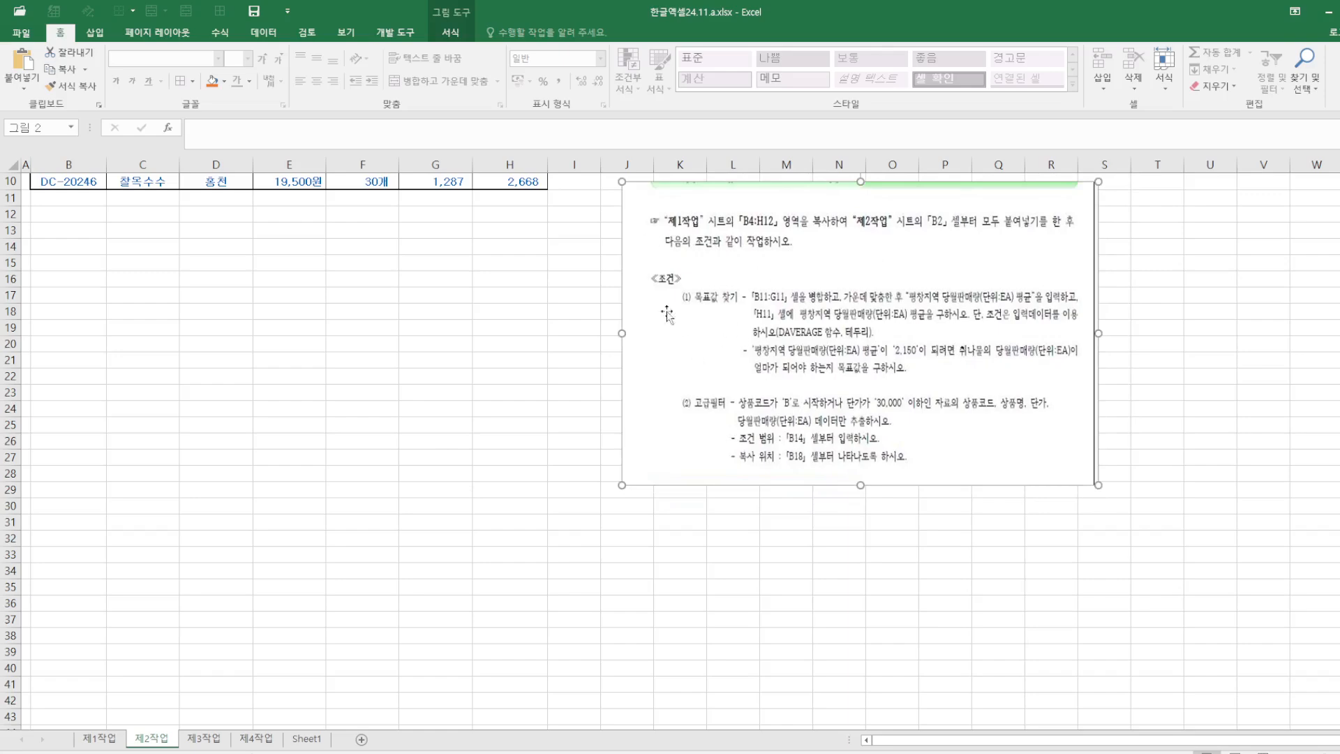
scroll(452, 321, "up", 1)
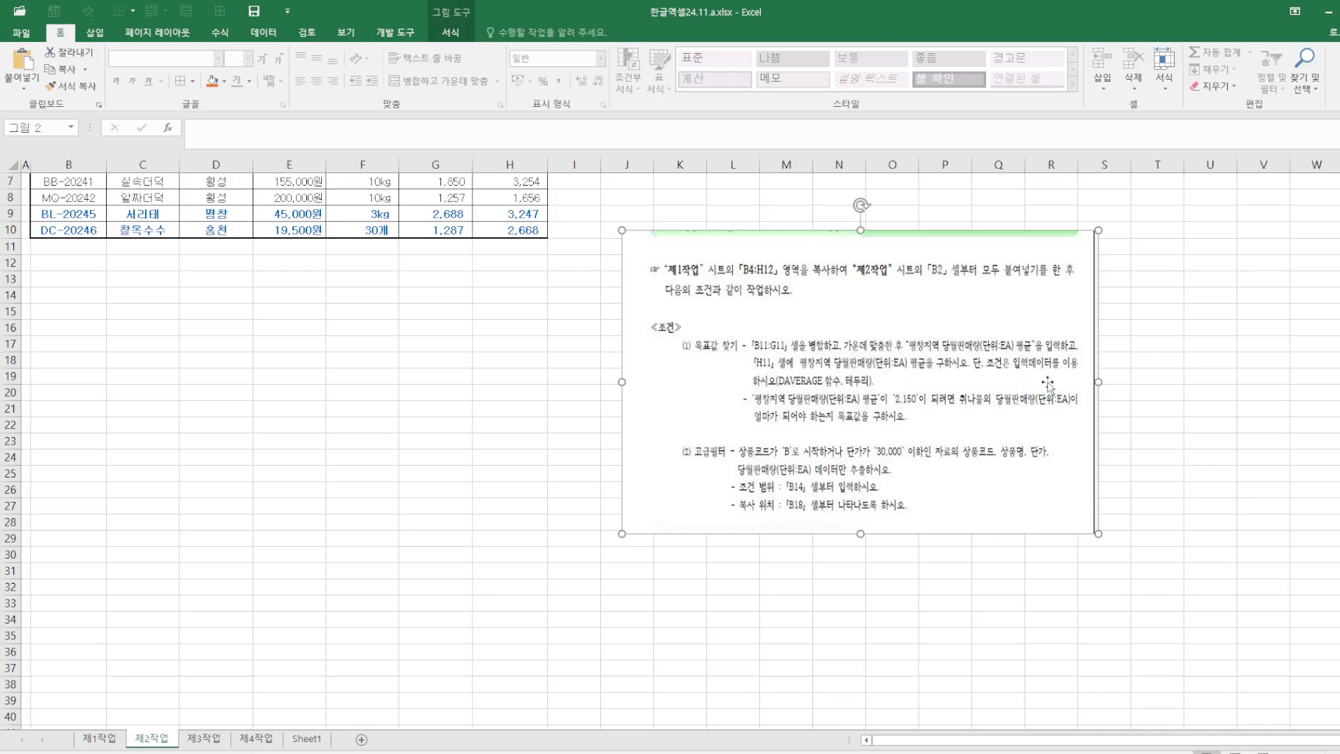
scroll(433, 373, "up", 2)
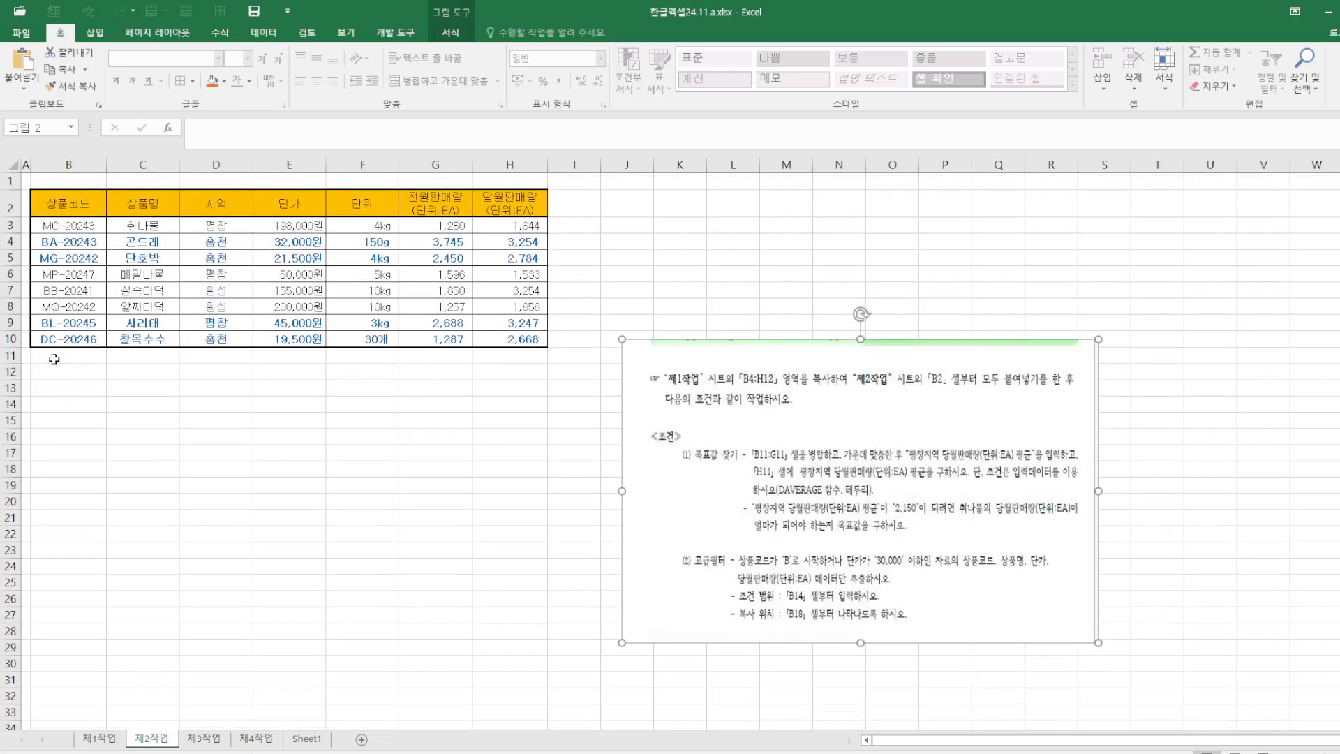
Step: Merge and center B11:G11 and enter the label "평차지역 당월판매량(단위:EA)"
left_click_drag(54, 358, 430, 356)
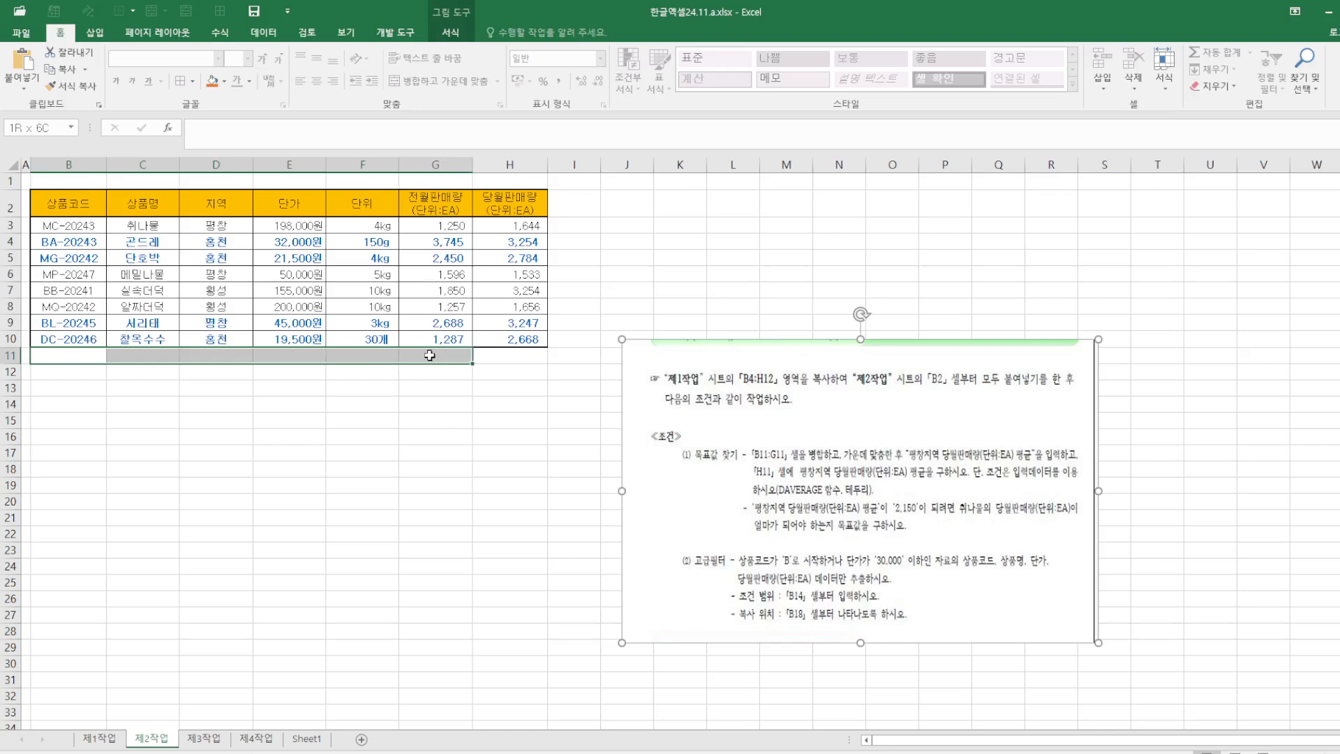
left_click(429, 81)
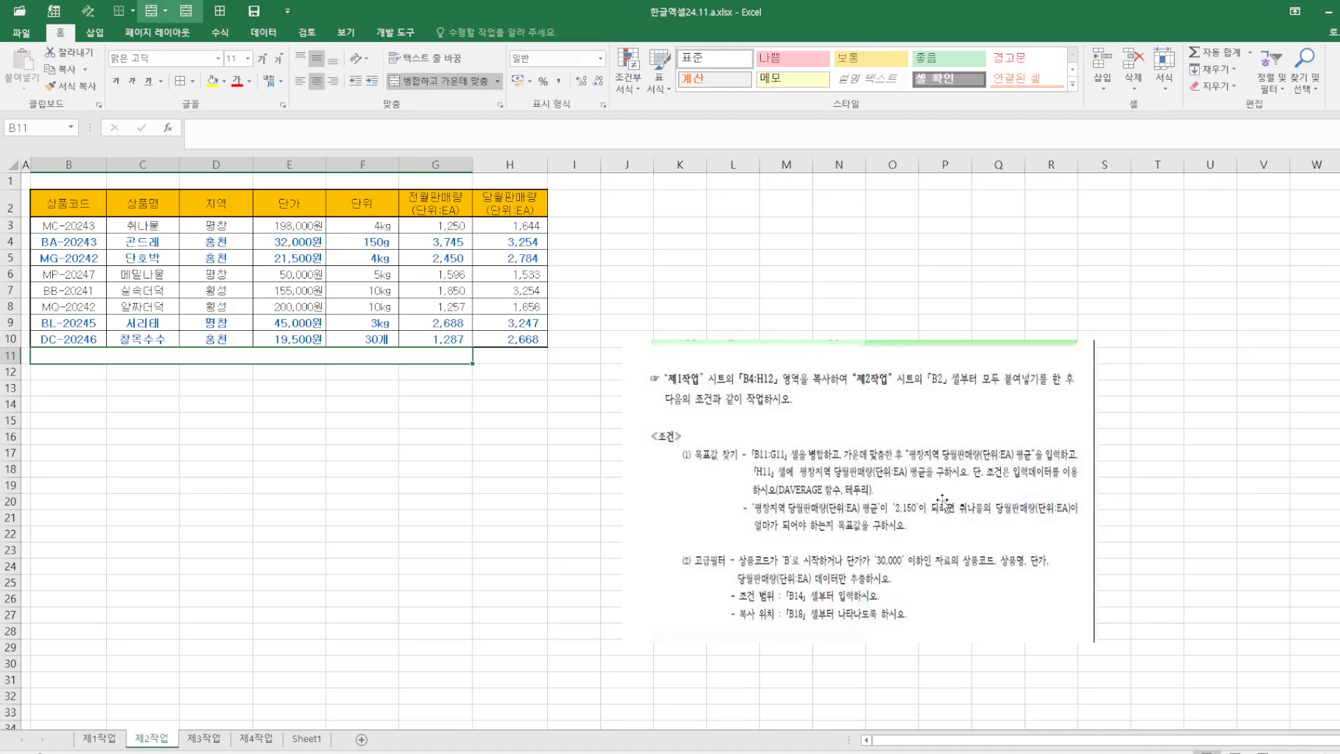
type("평차지역")
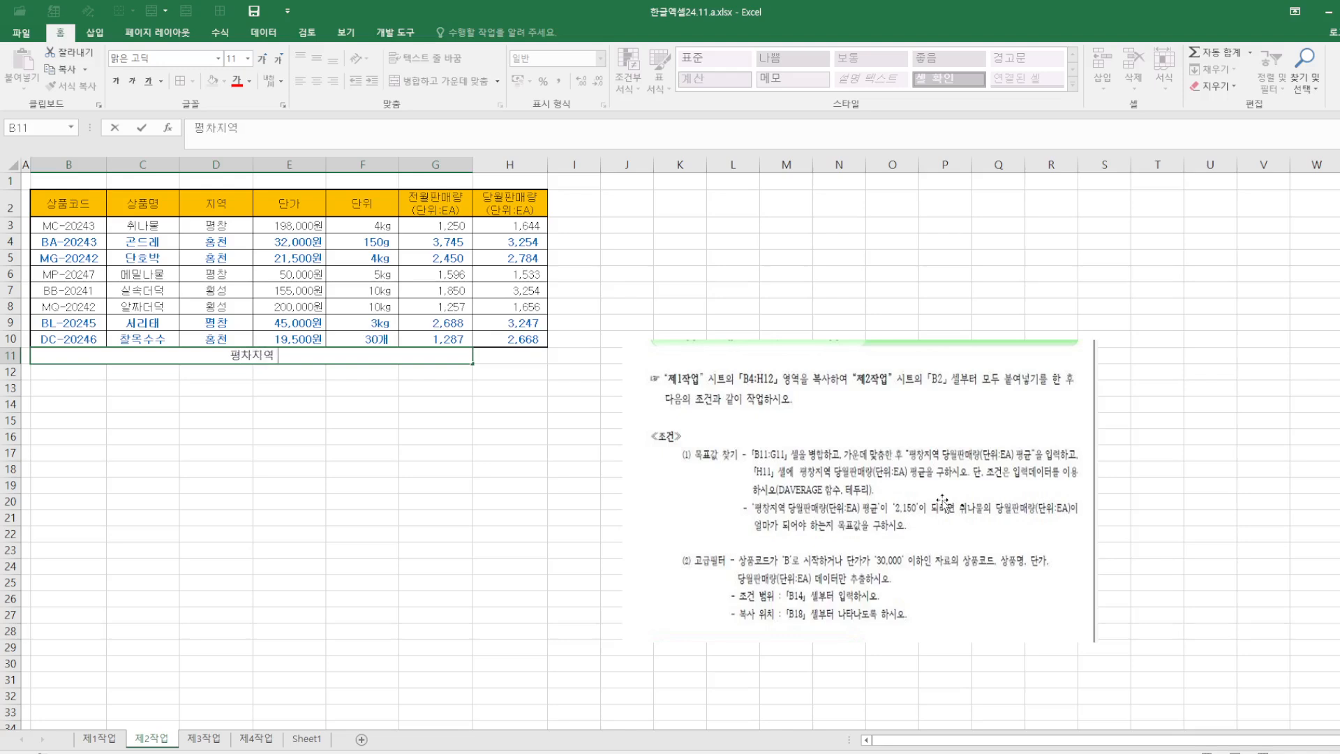
type(" 당ㅇ판매라")
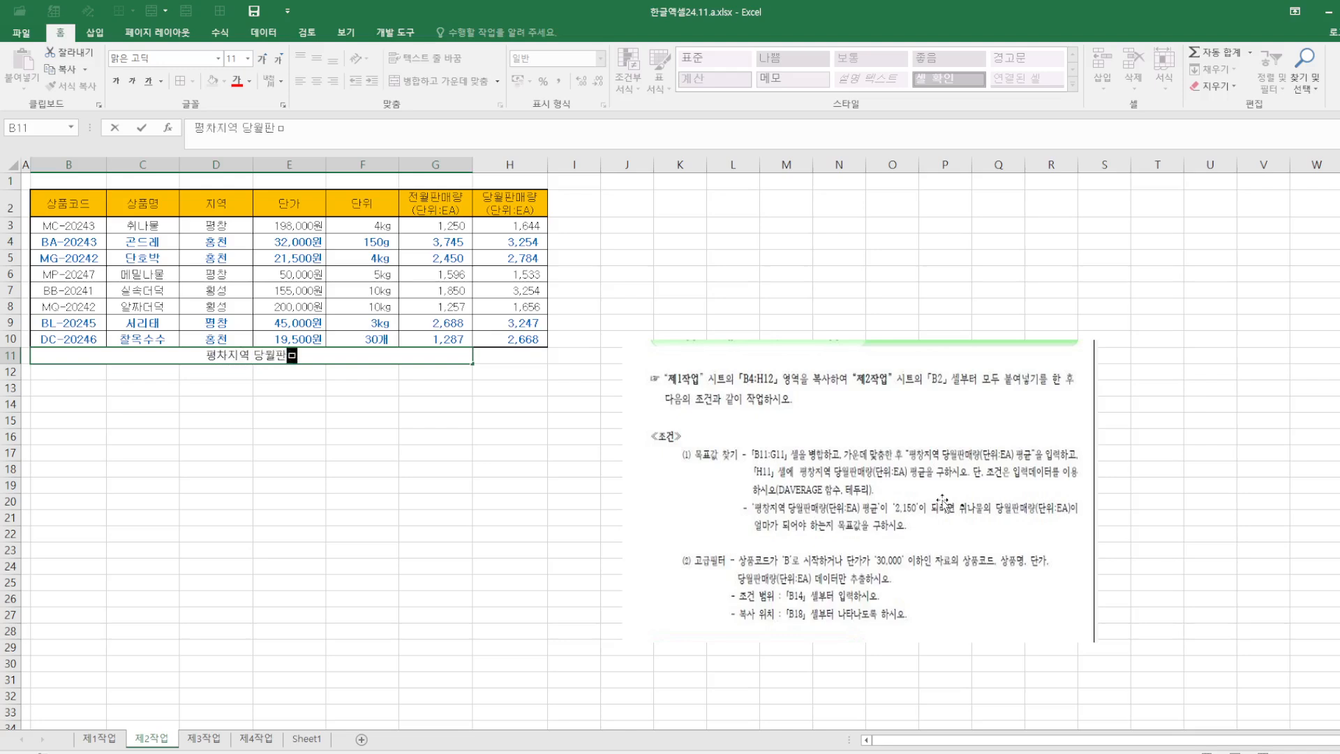
type("ㅇ(")
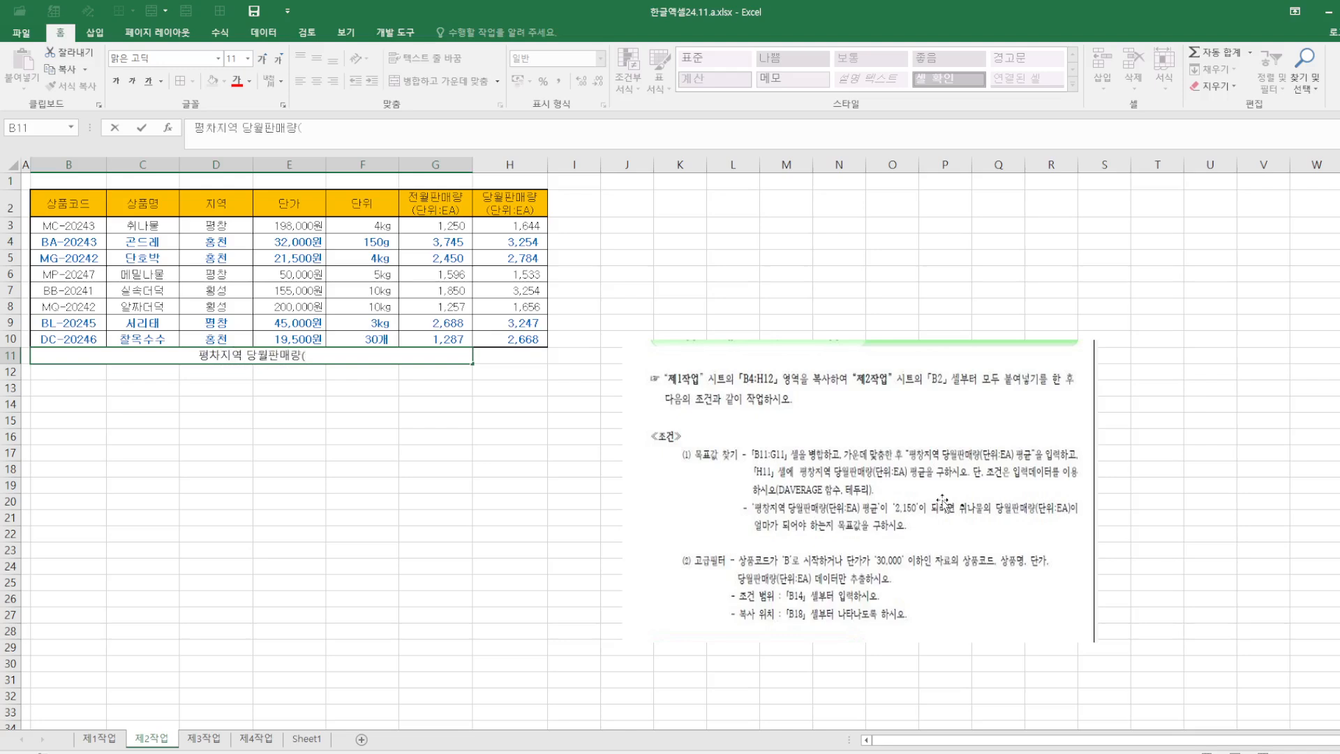
type("단위:")
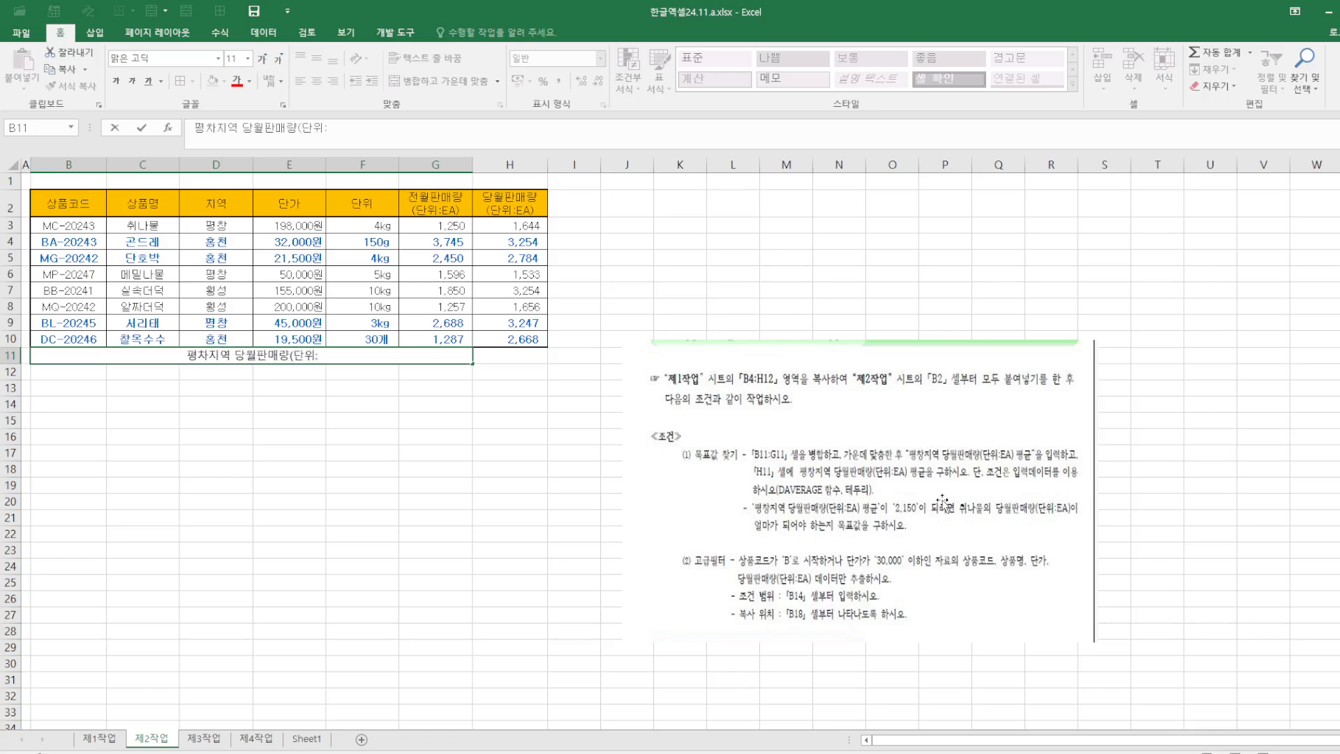
type("ㄱ")
key("BackSpace")
type("EA)")
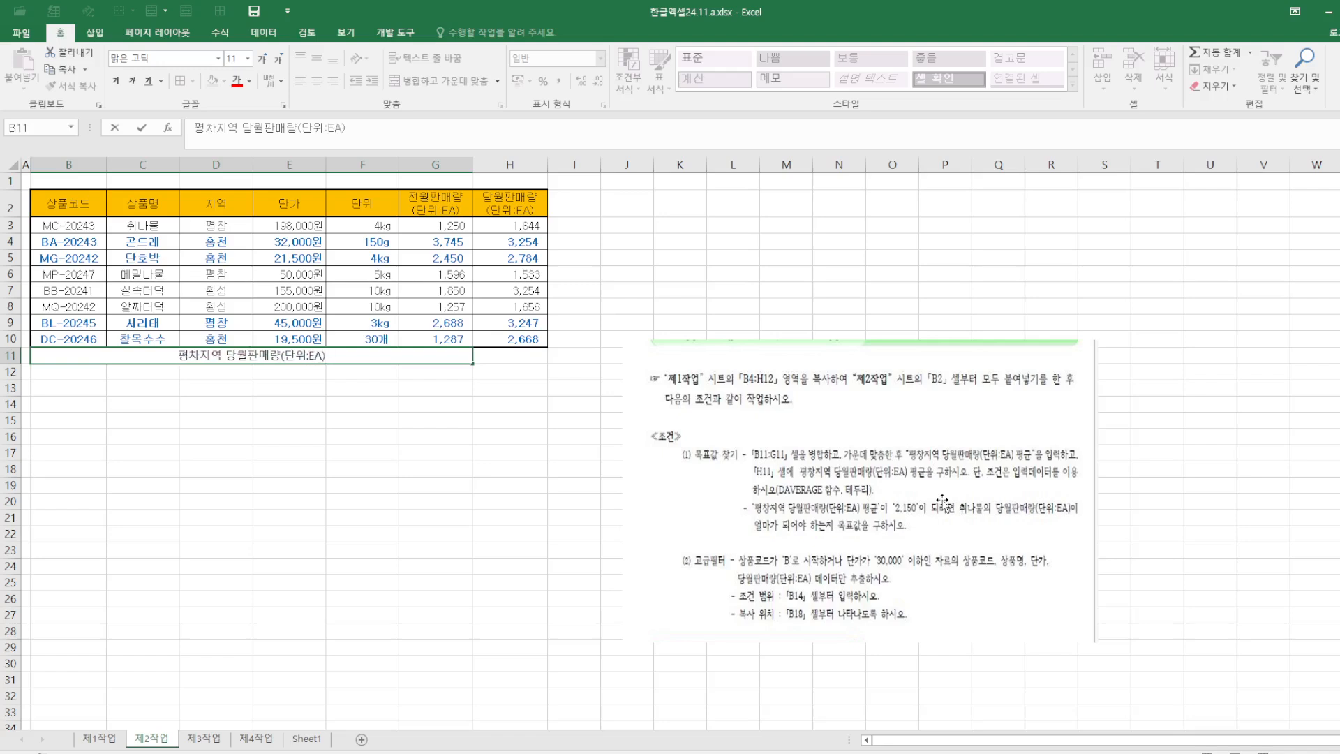
Step: Calculate the 평창 region's average 당월판매량 in H11 with DAVERAGE, using database B2:H10, field H2 and criteria D2:D3
left_click(510, 353)
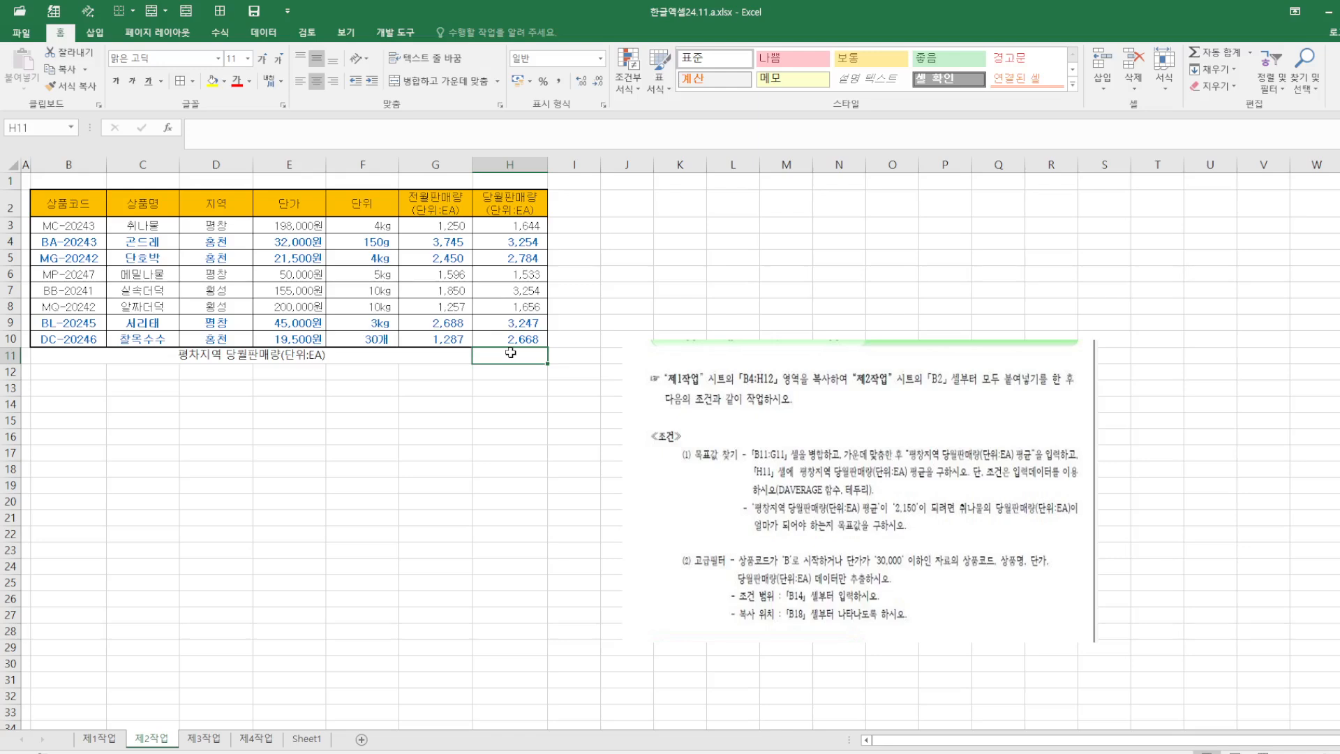
type("=D")
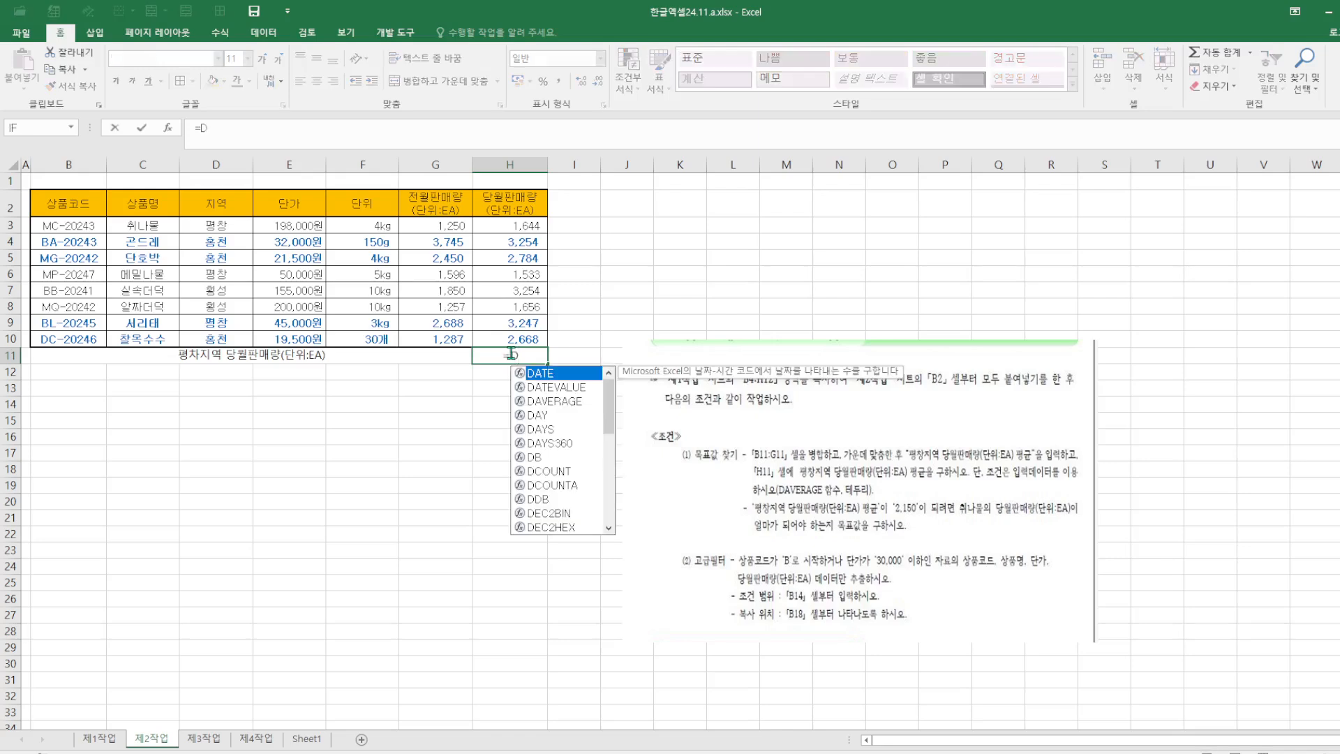
type("A")
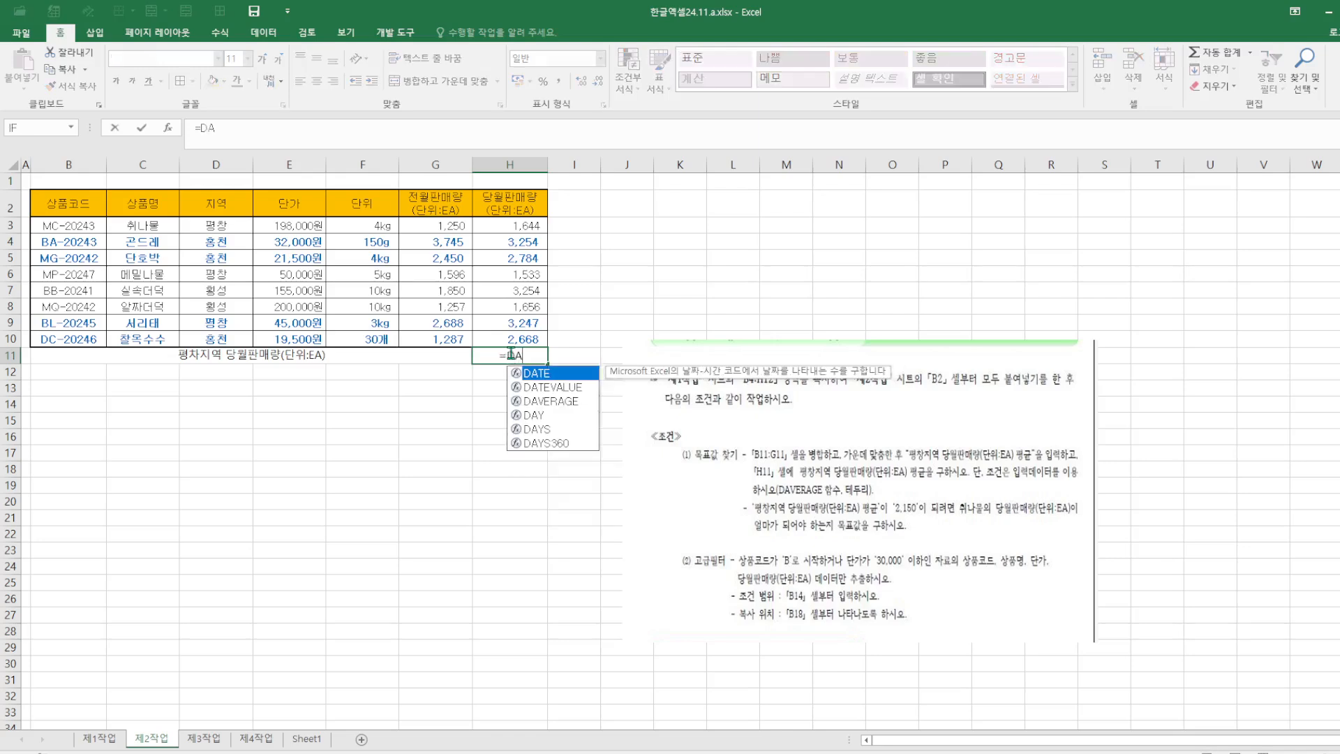
double_click(543, 401)
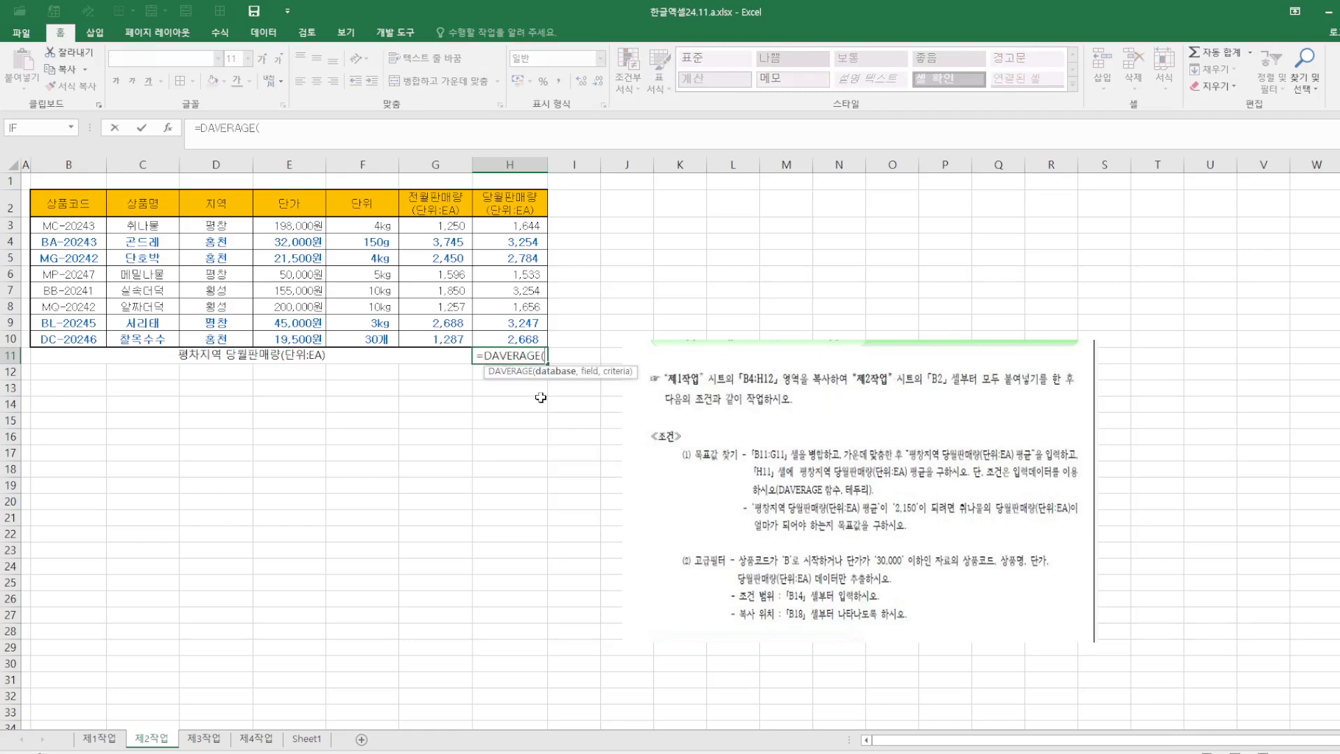
left_click(168, 130)
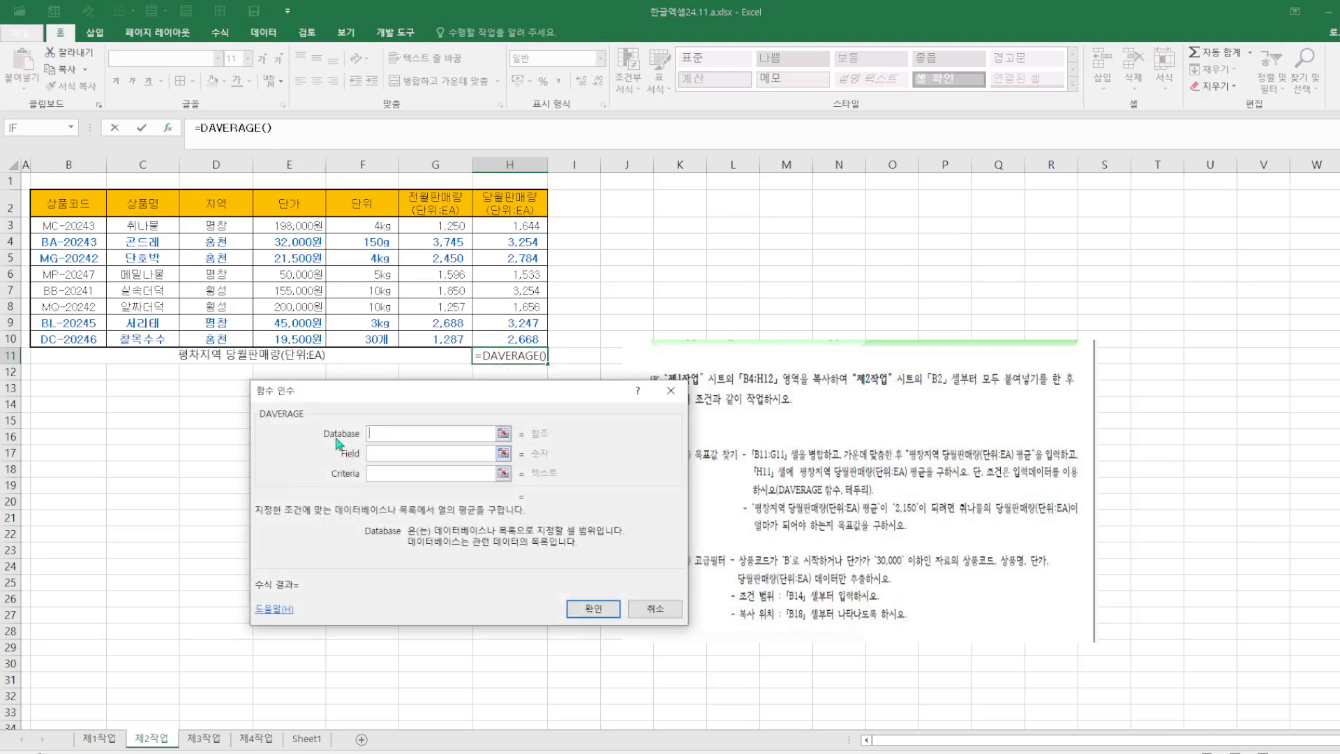
left_click_drag(59, 206, 537, 340)
left_click(388, 474)
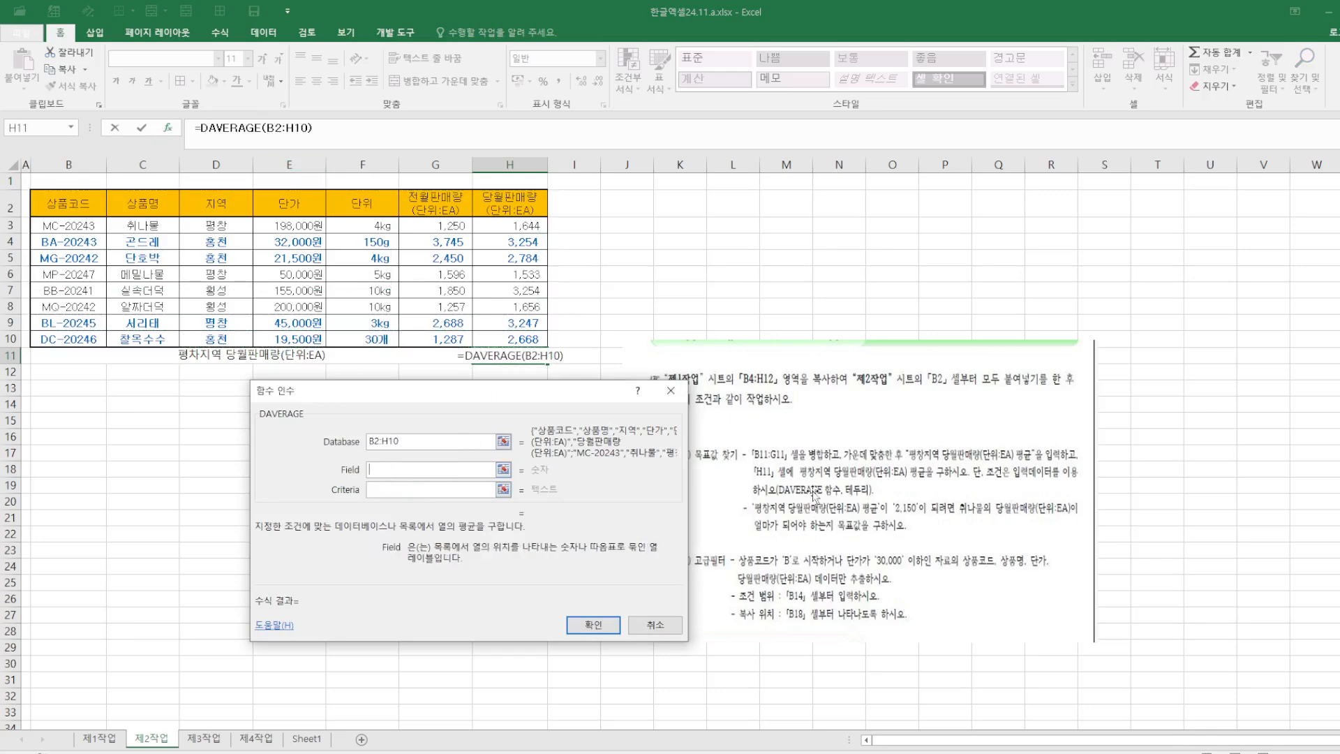
left_click_drag(618, 386, 535, 370)
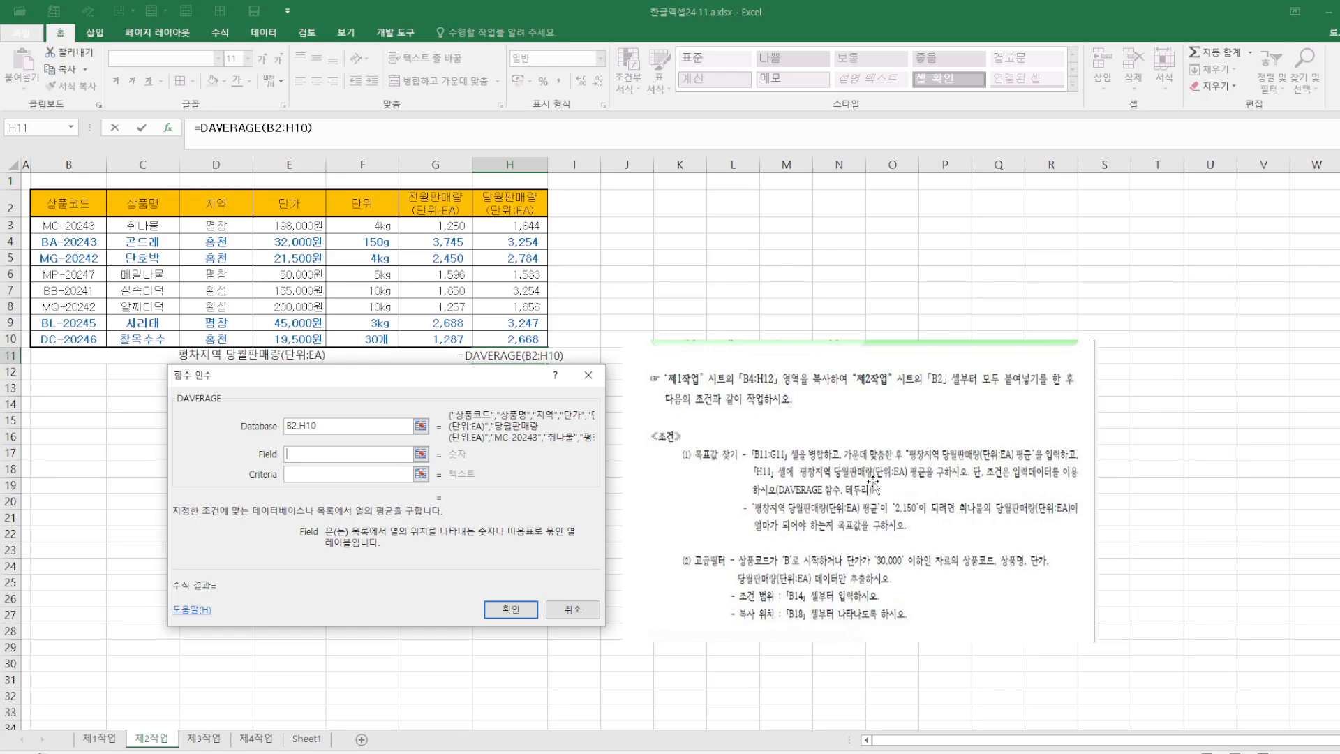
left_click(511, 204)
left_click(322, 479)
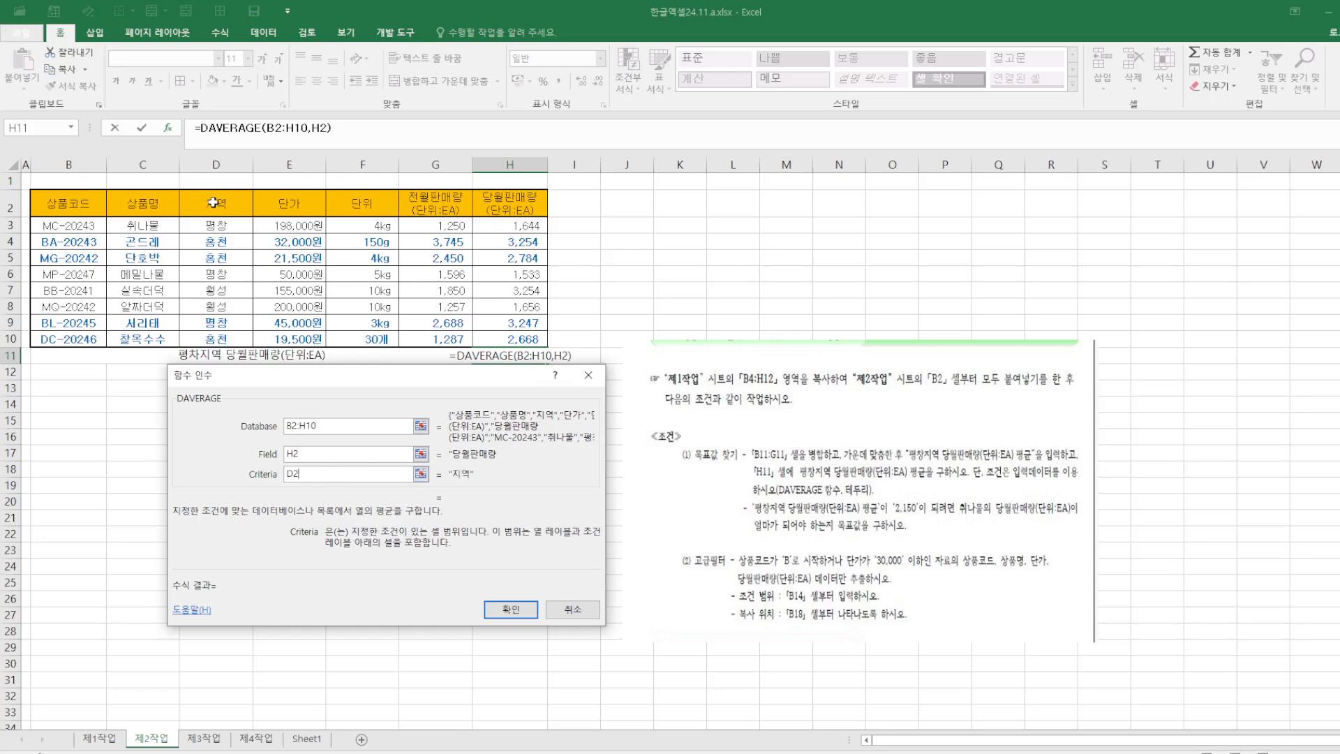
left_click_drag(215, 204, 216, 225)
left_click(514, 616)
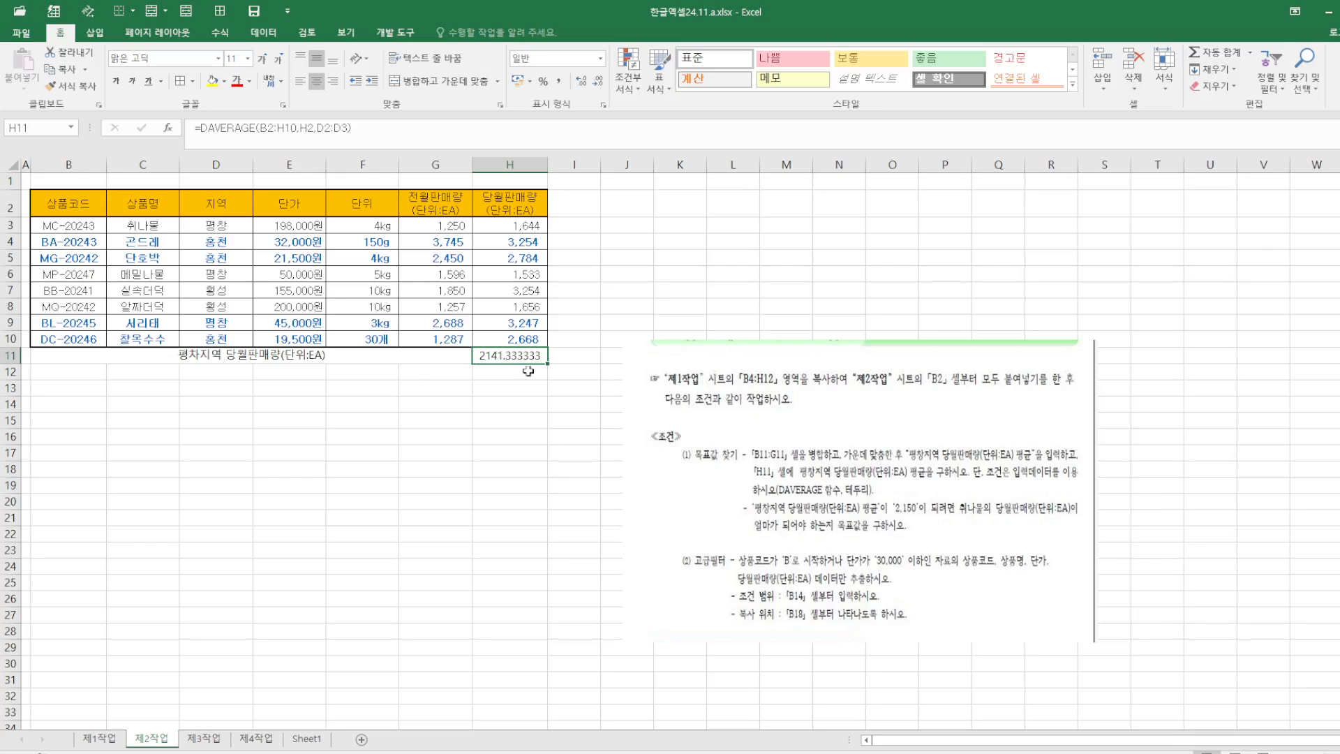
Step: Run Goal Seek on H11 with a target value of 2150 by changing H3, and keep the result
left_click(265, 33)
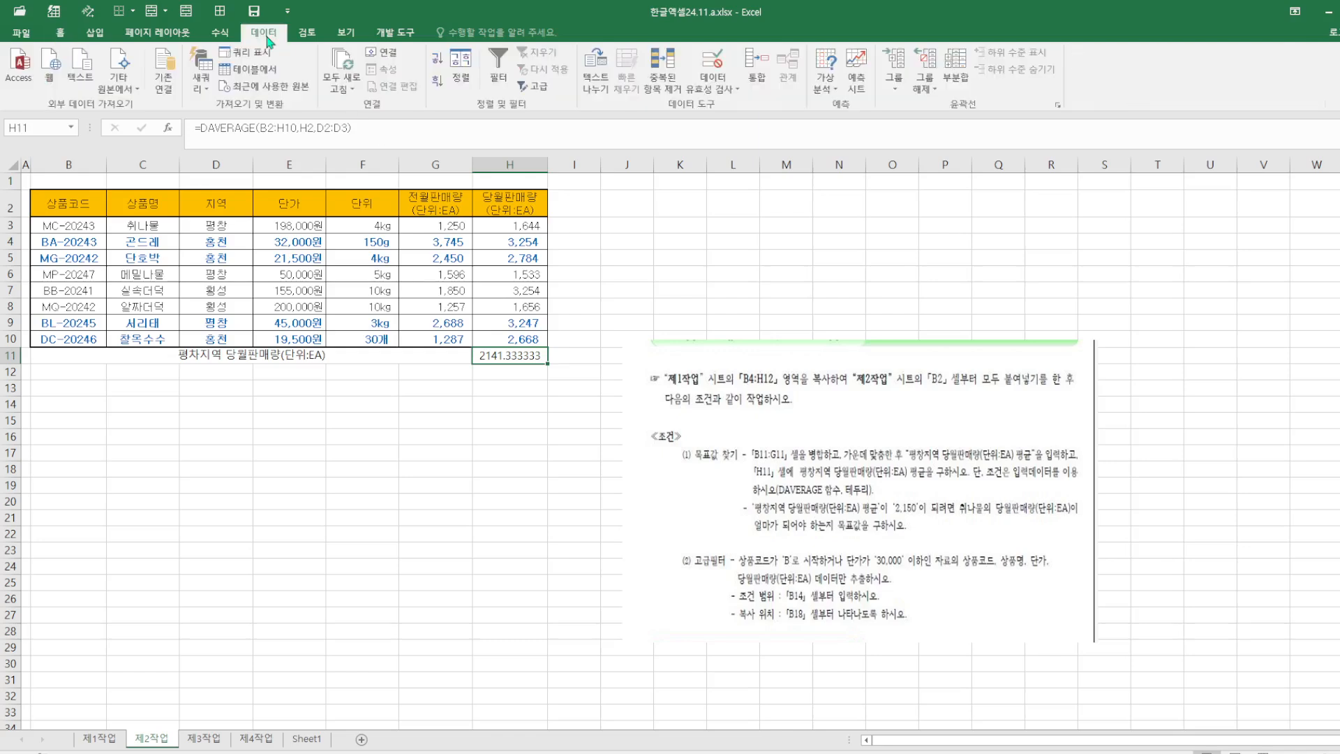
left_click(826, 76)
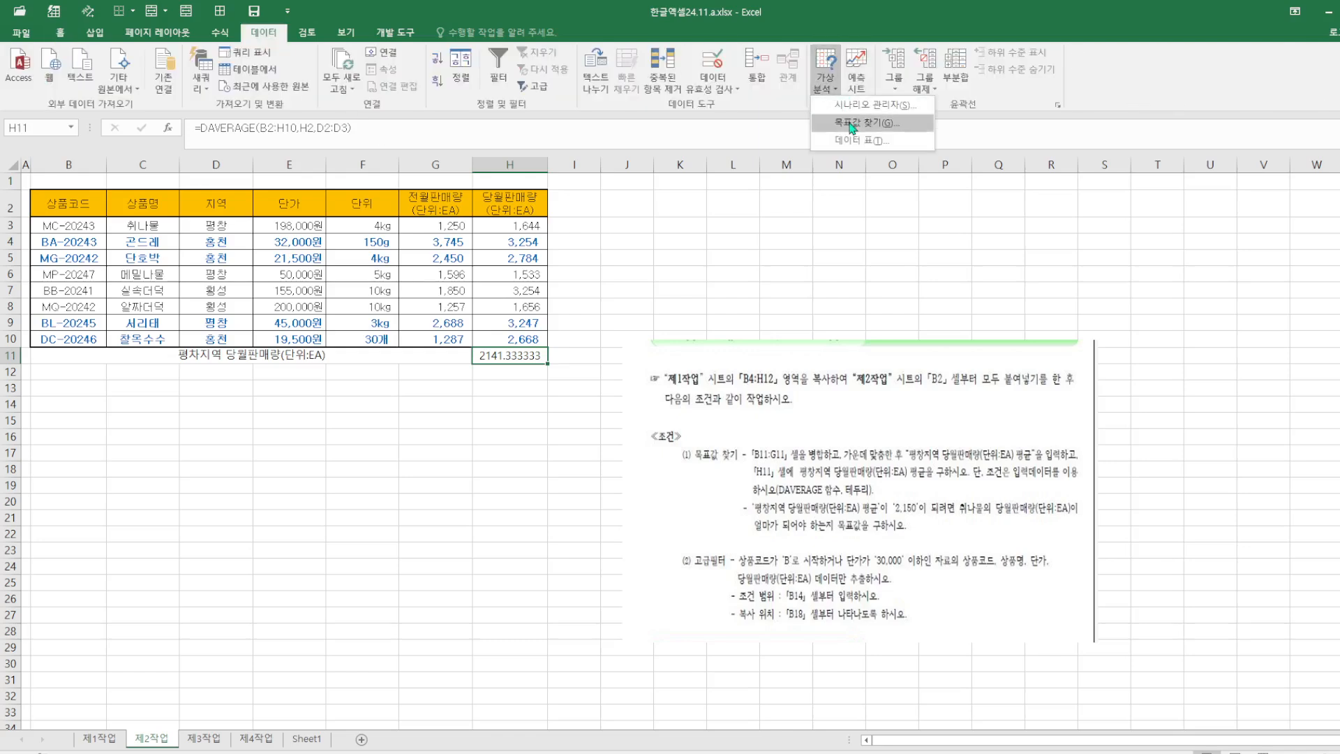
left_click(851, 123)
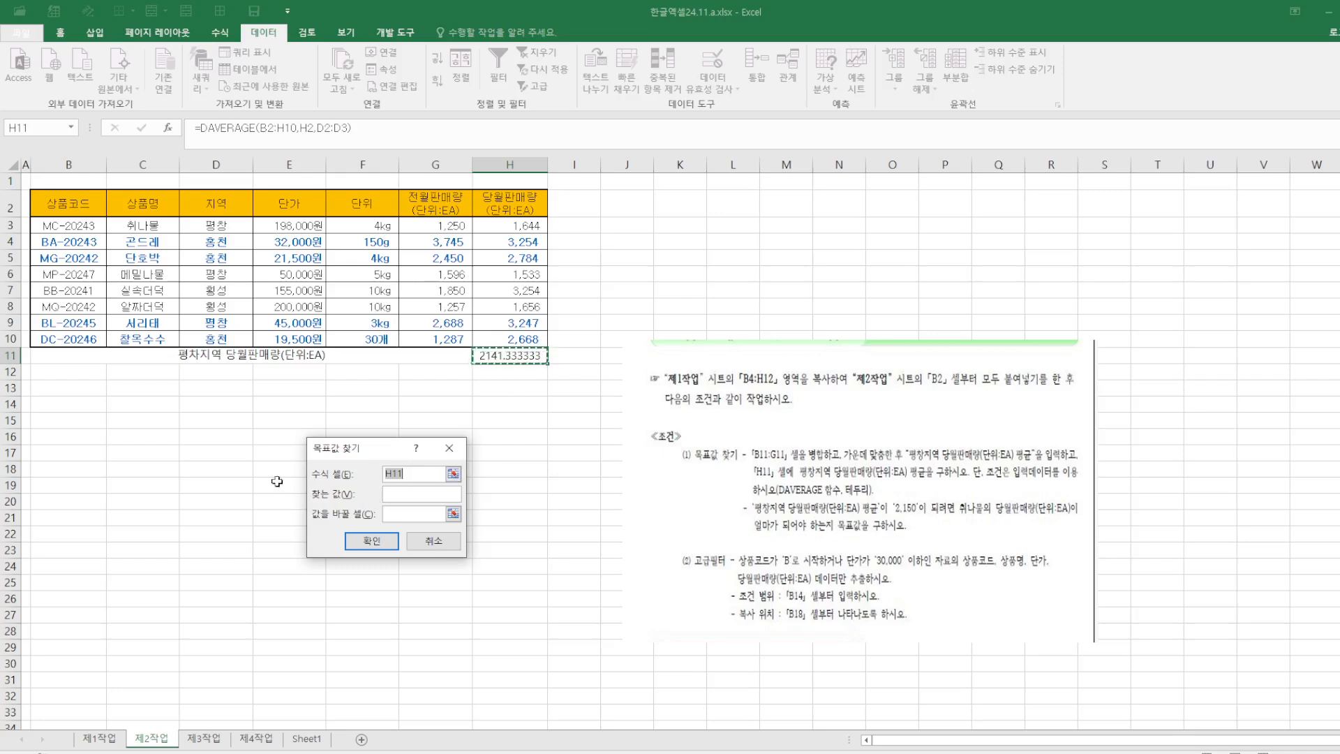
left_click(401, 496)
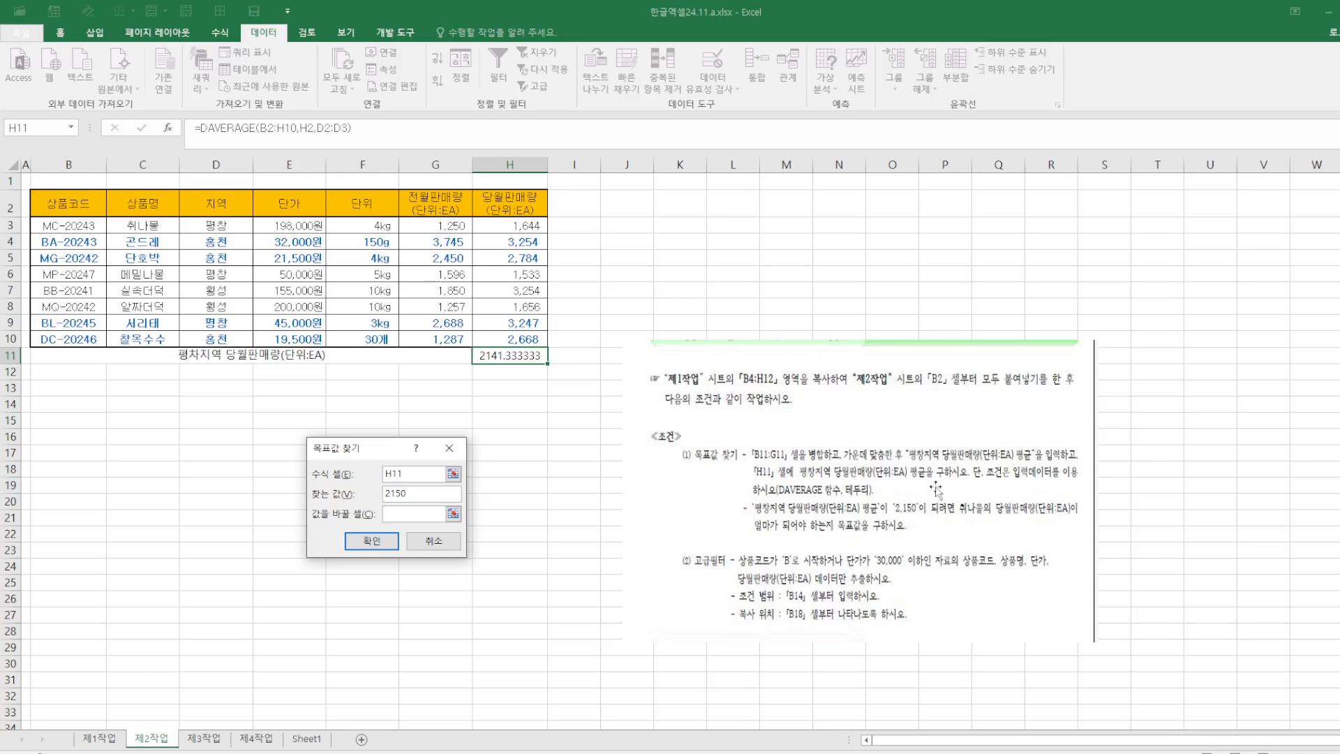
left_click(503, 228)
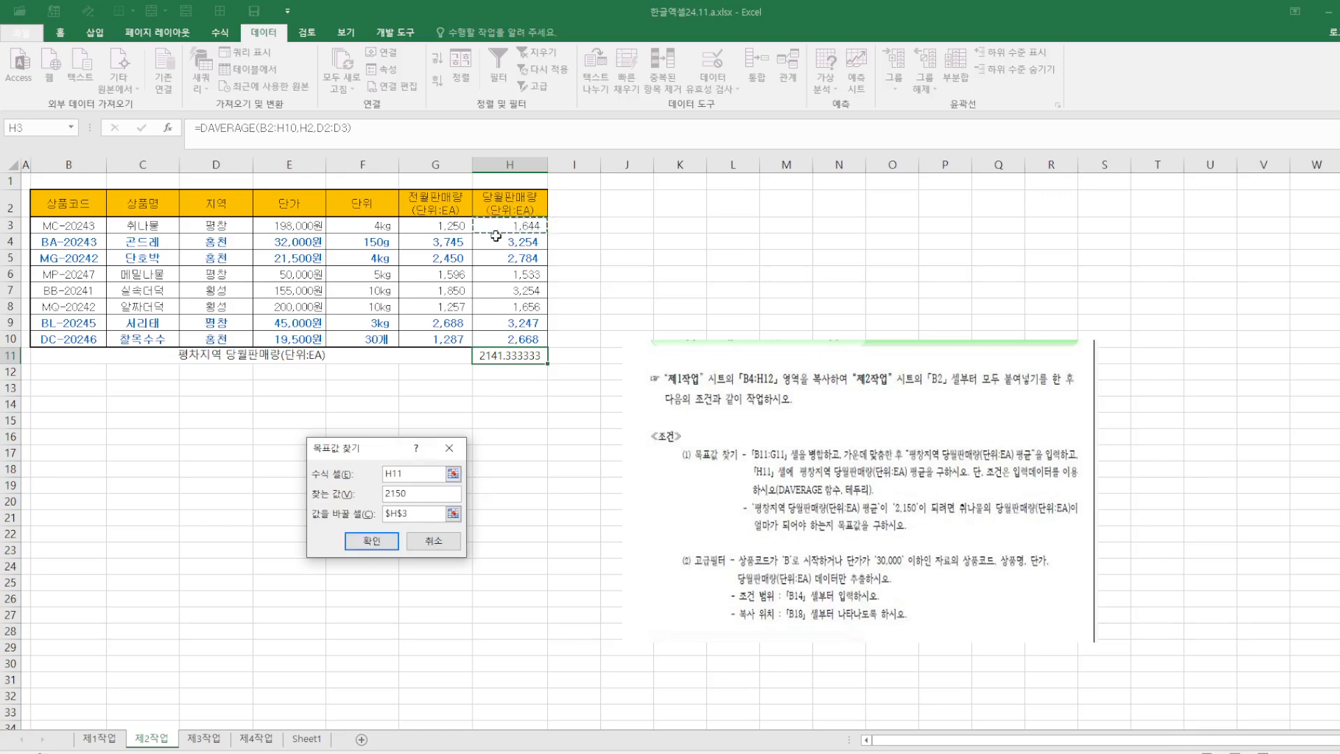
left_click(372, 542)
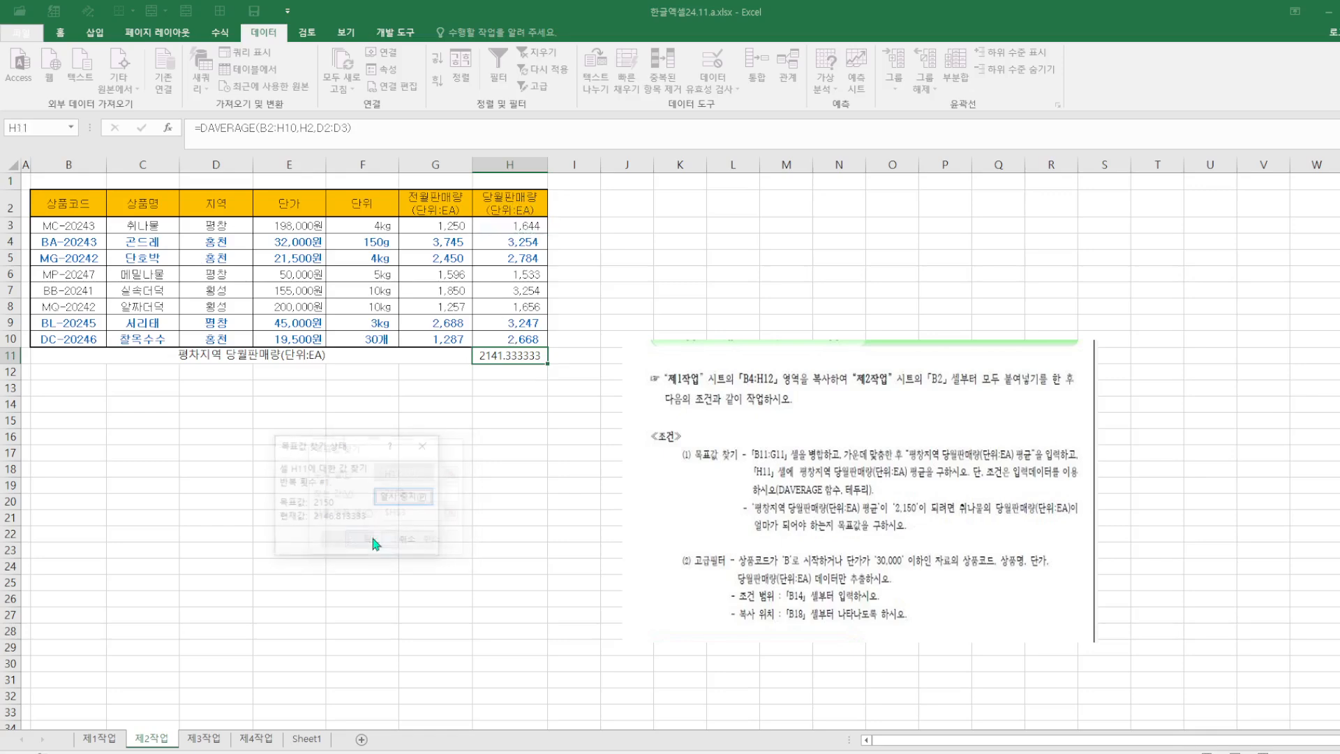
left_click(348, 542)
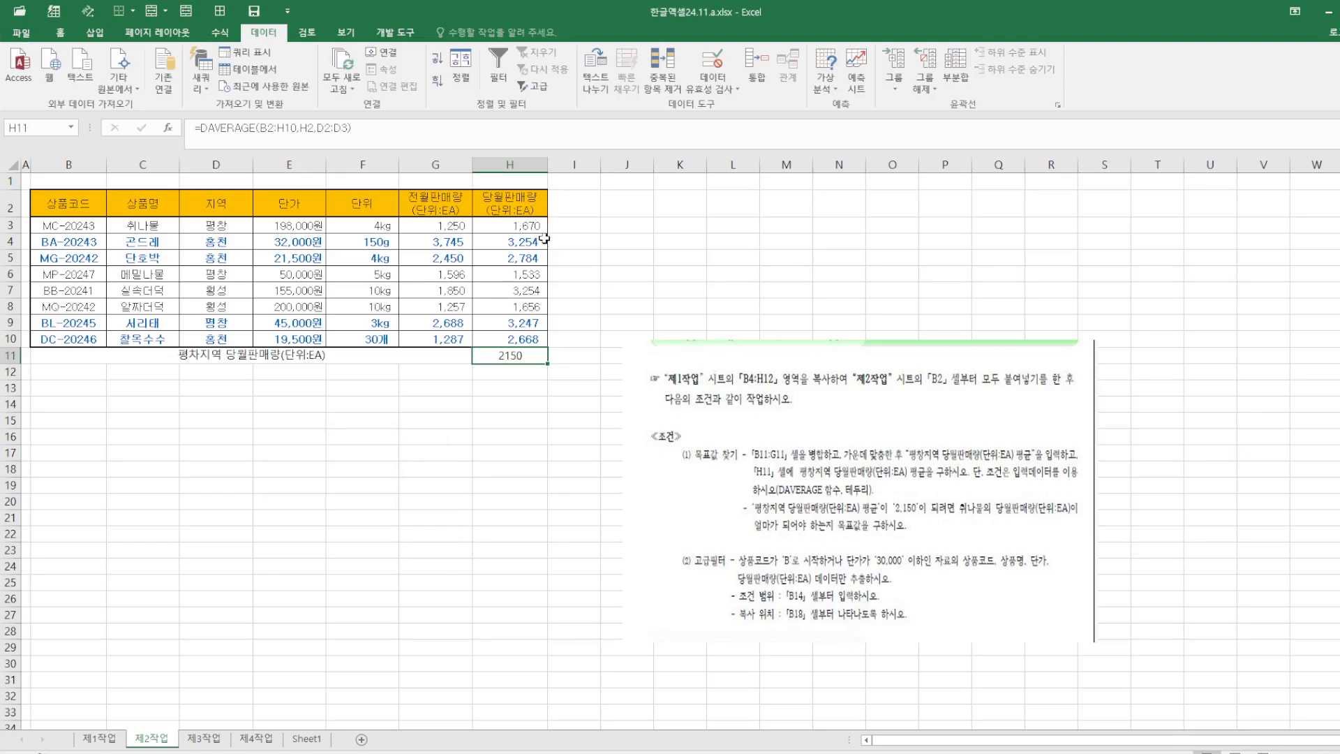
Step: Move the instruction picture up beside the table and stretch its lower edge down to about row 21
left_click(659, 258)
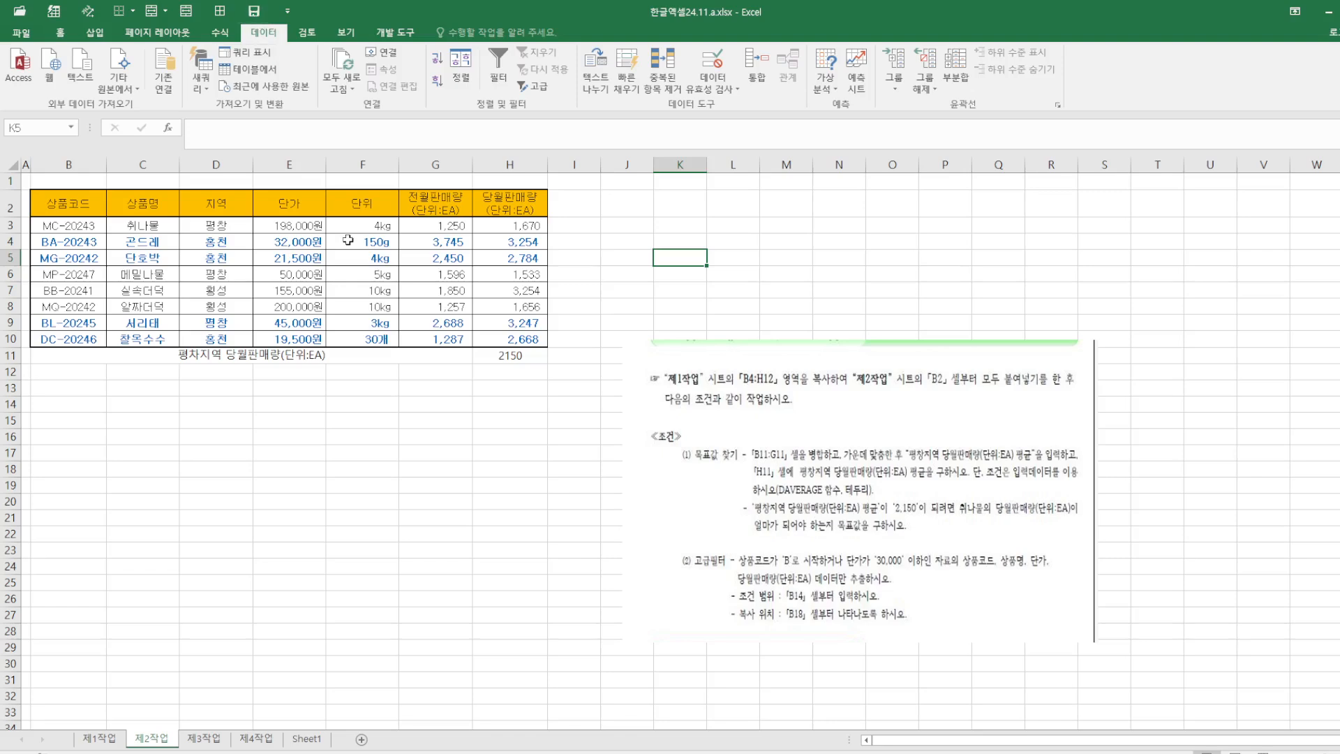
left_click_drag(903, 488, 929, 320)
left_click_drag(887, 474, 882, 527)
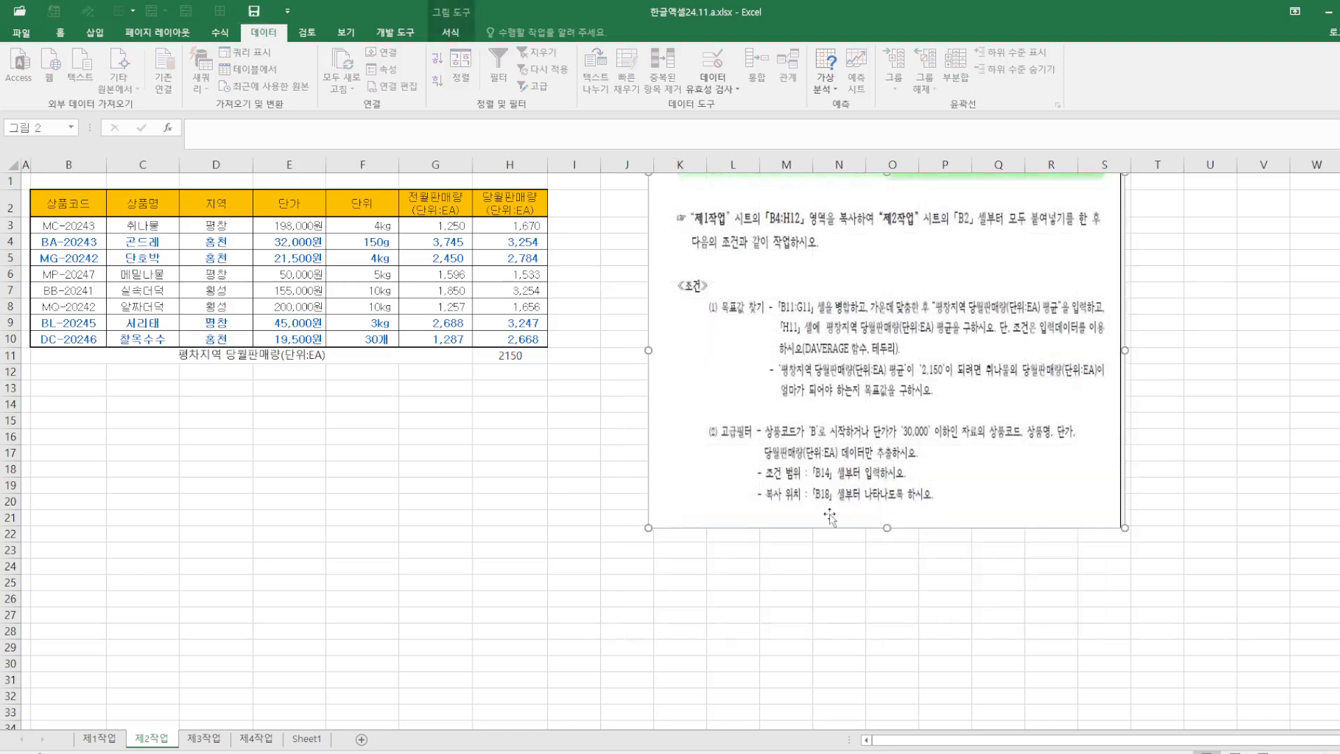
left_click(860, 597)
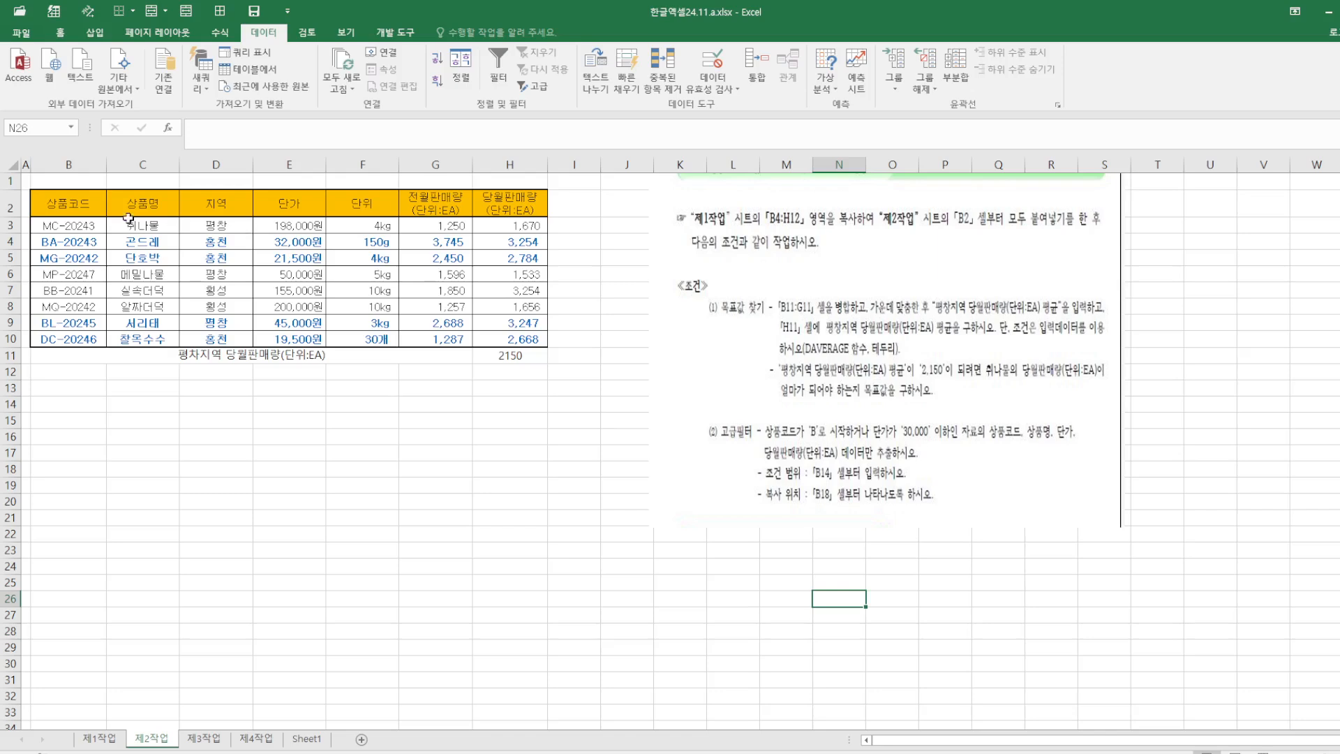
Step: Copy the 상품코드 and 단가 header cells from the table and paste them at B14 as the criteria headers
left_click(81, 205)
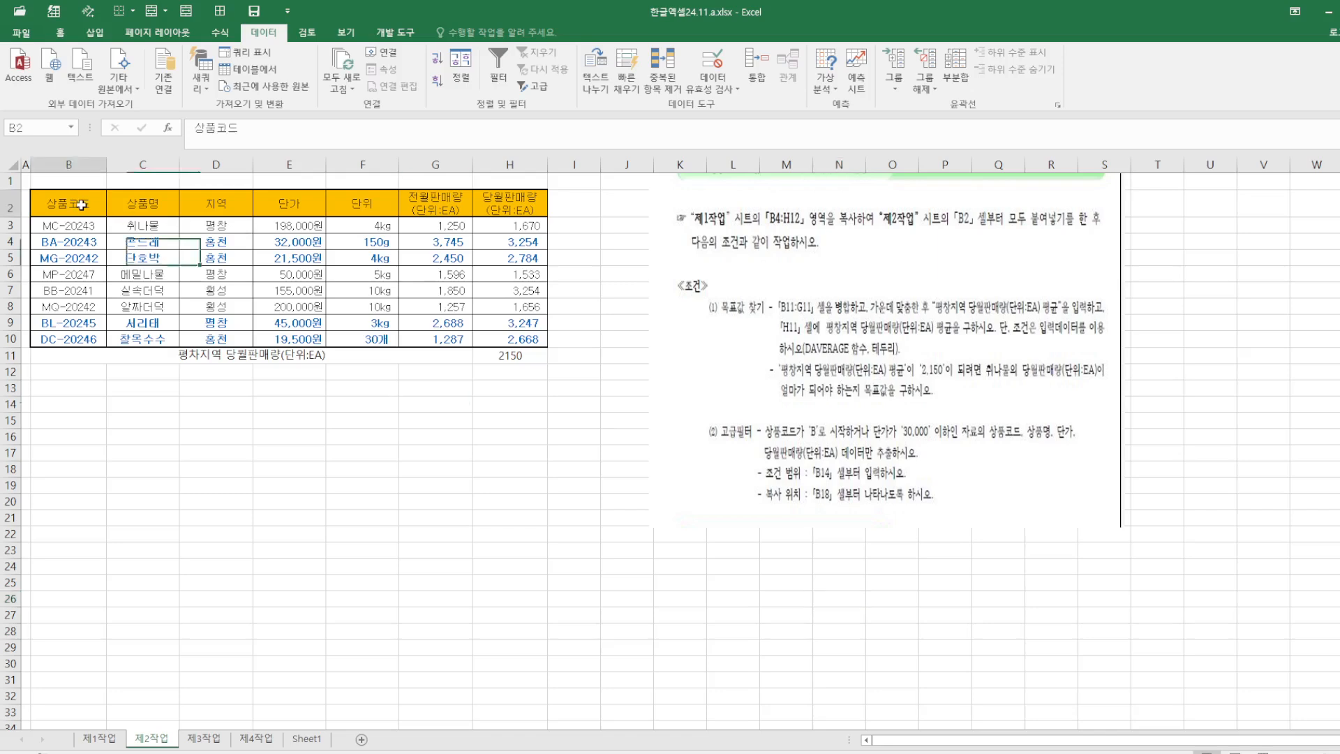
left_click(299, 207, "ctrl")
right_click(298, 208)
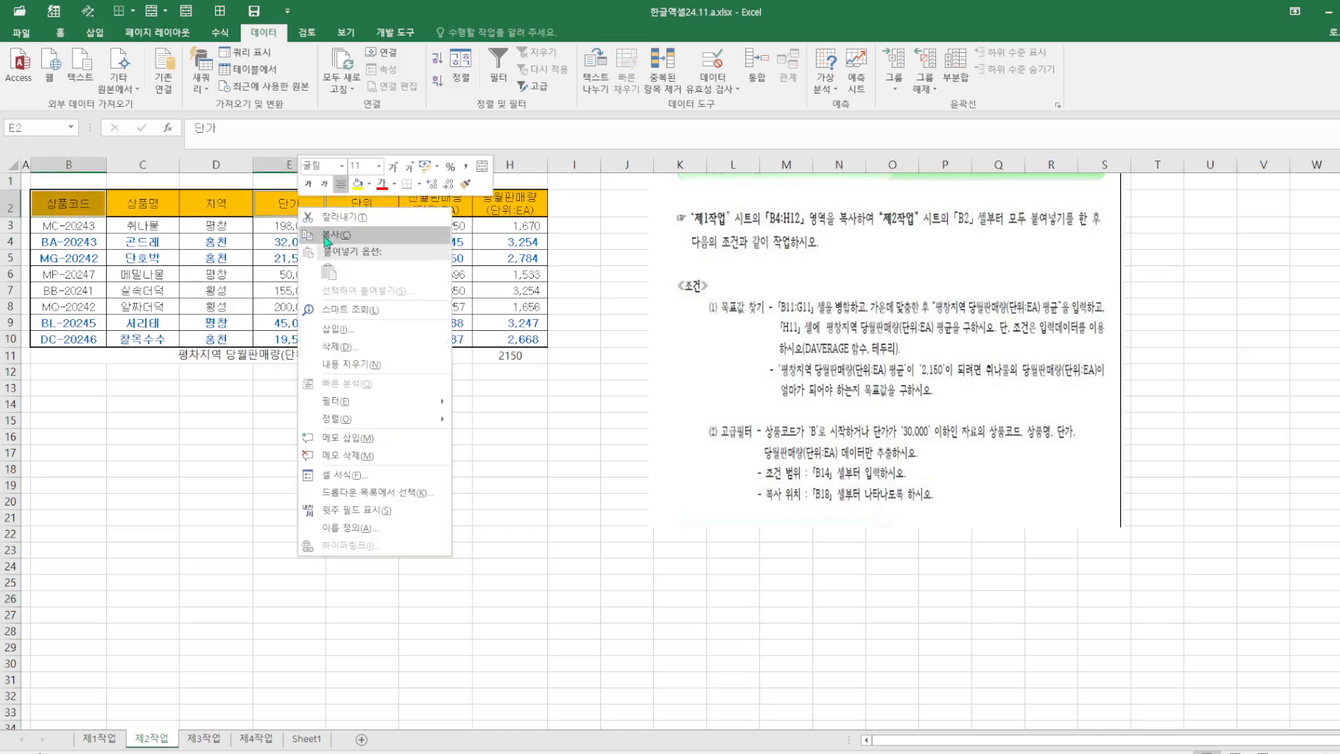
left_click(336, 235)
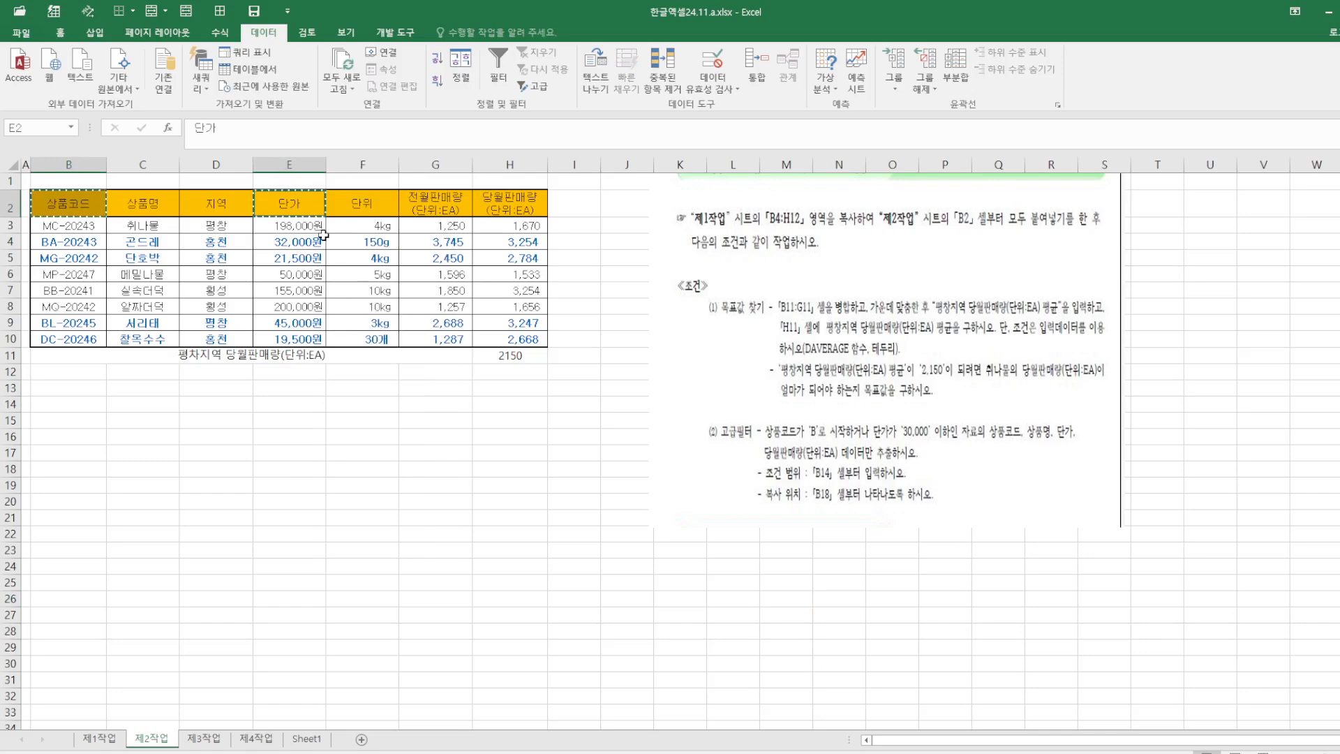
right_click(79, 401)
left_click(109, 465)
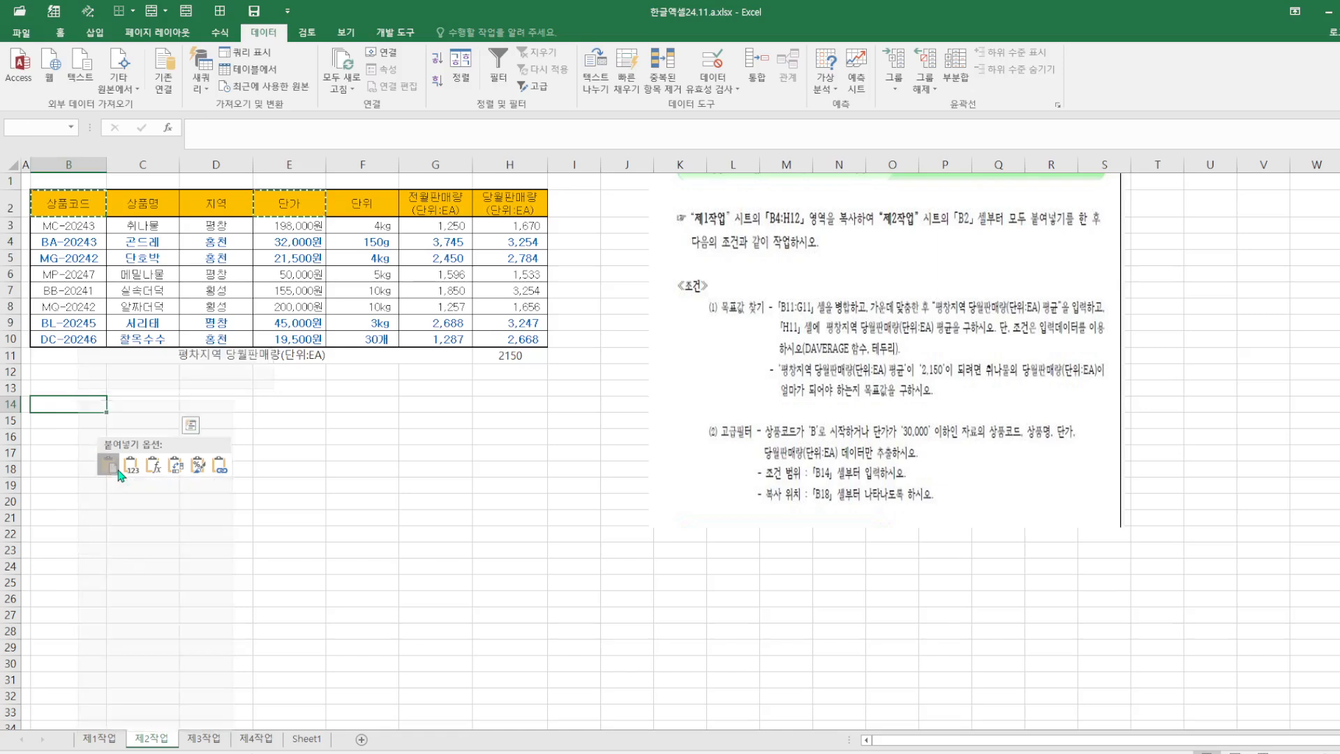
Step: Enter the filter criteria on separate rows: B* in B15 under 상품코드 and >=30000 in C16 under 단가
left_click(75, 421)
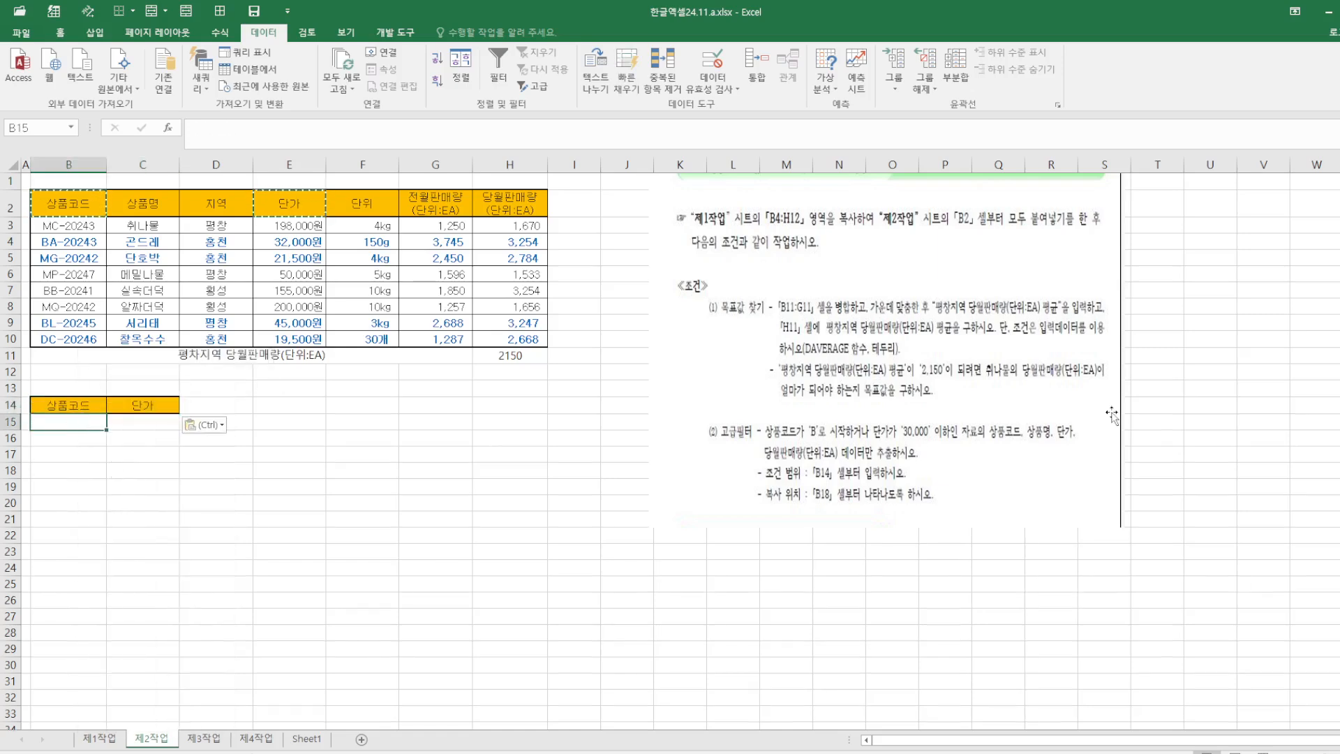
type("B*")
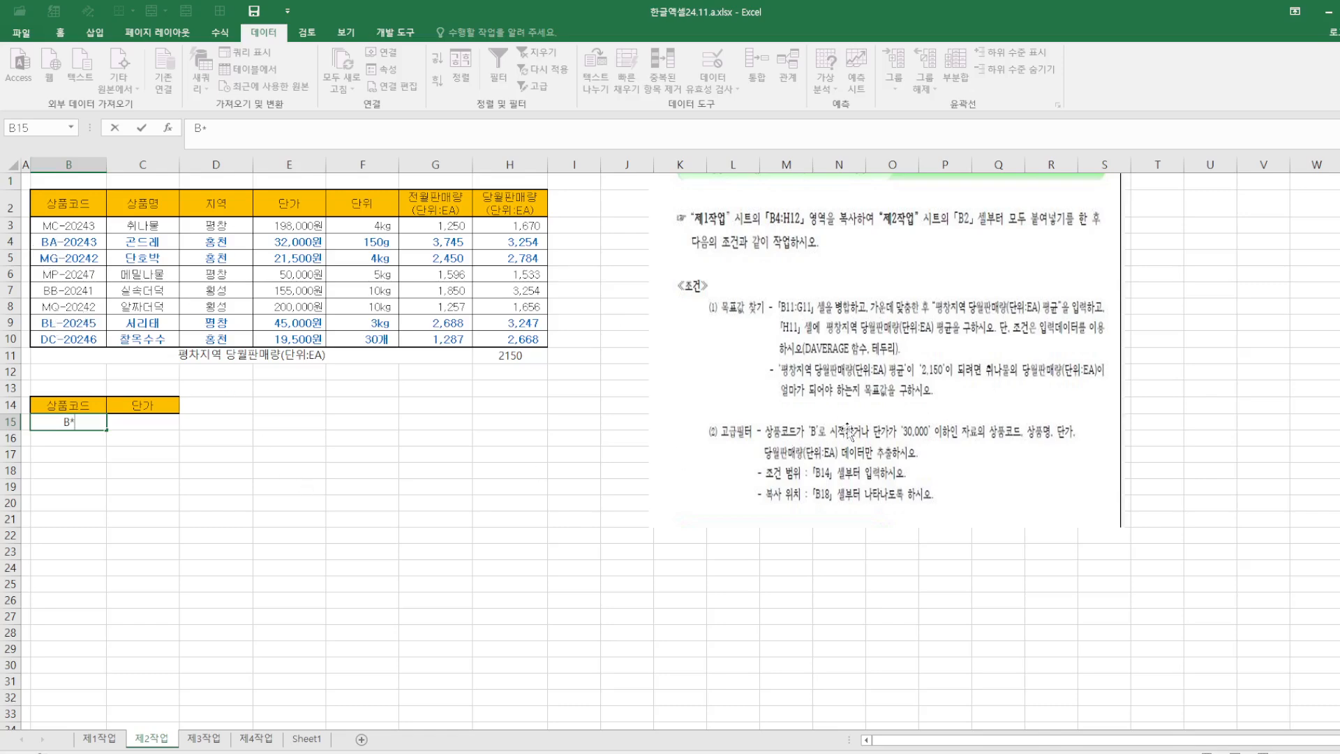
left_click(144, 437)
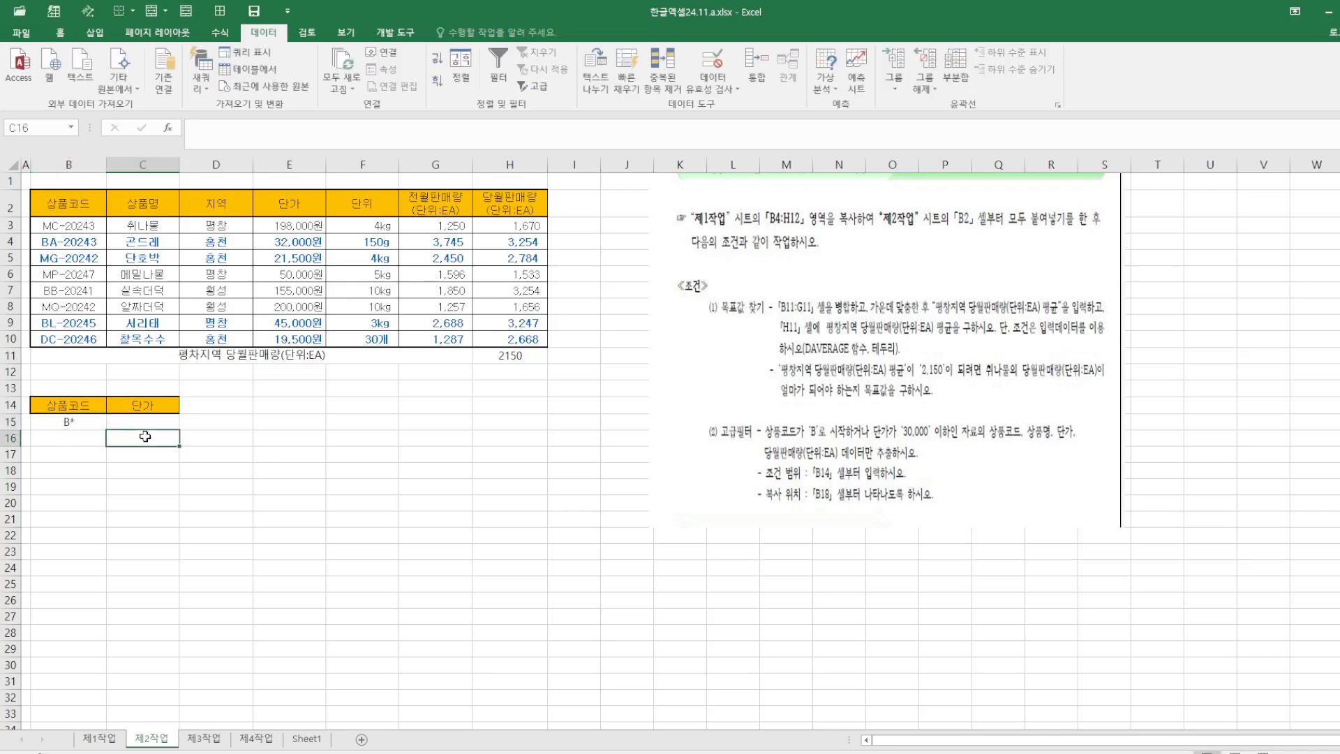
type(">")
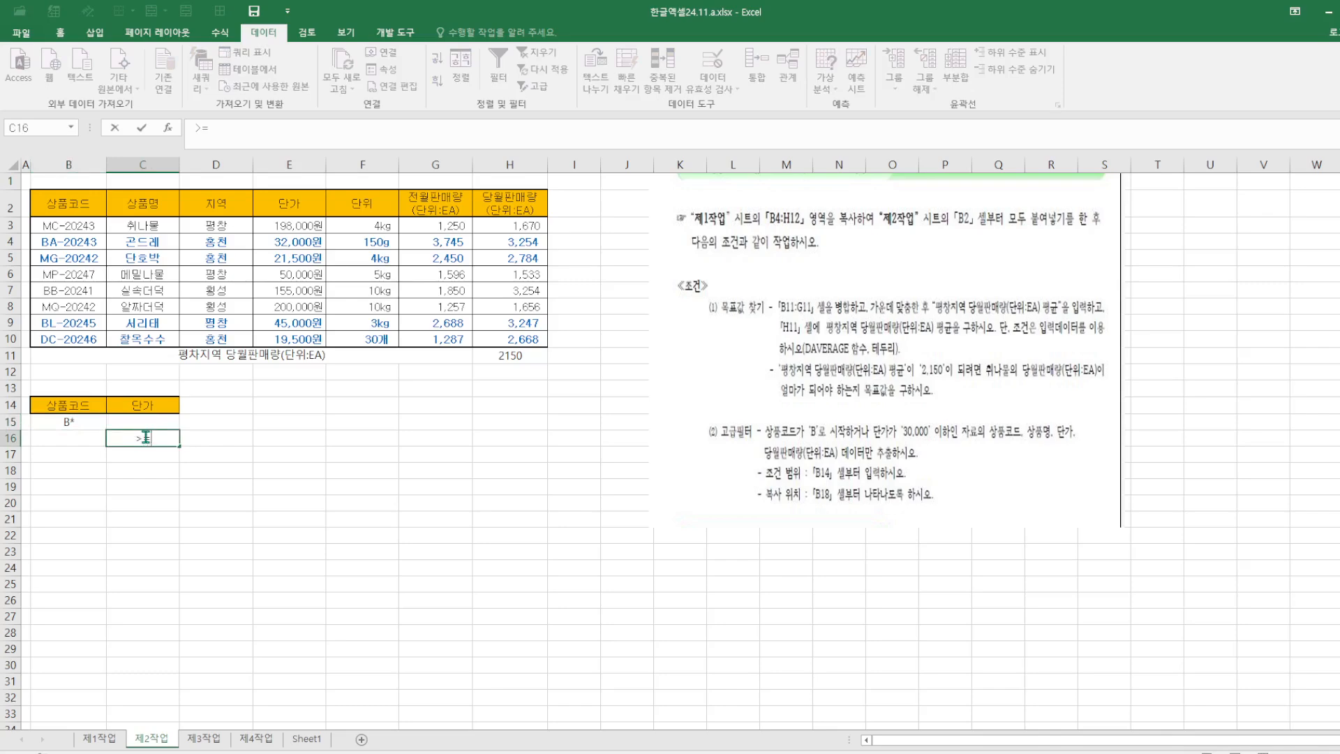
type("=30000")
left_click(383, 454)
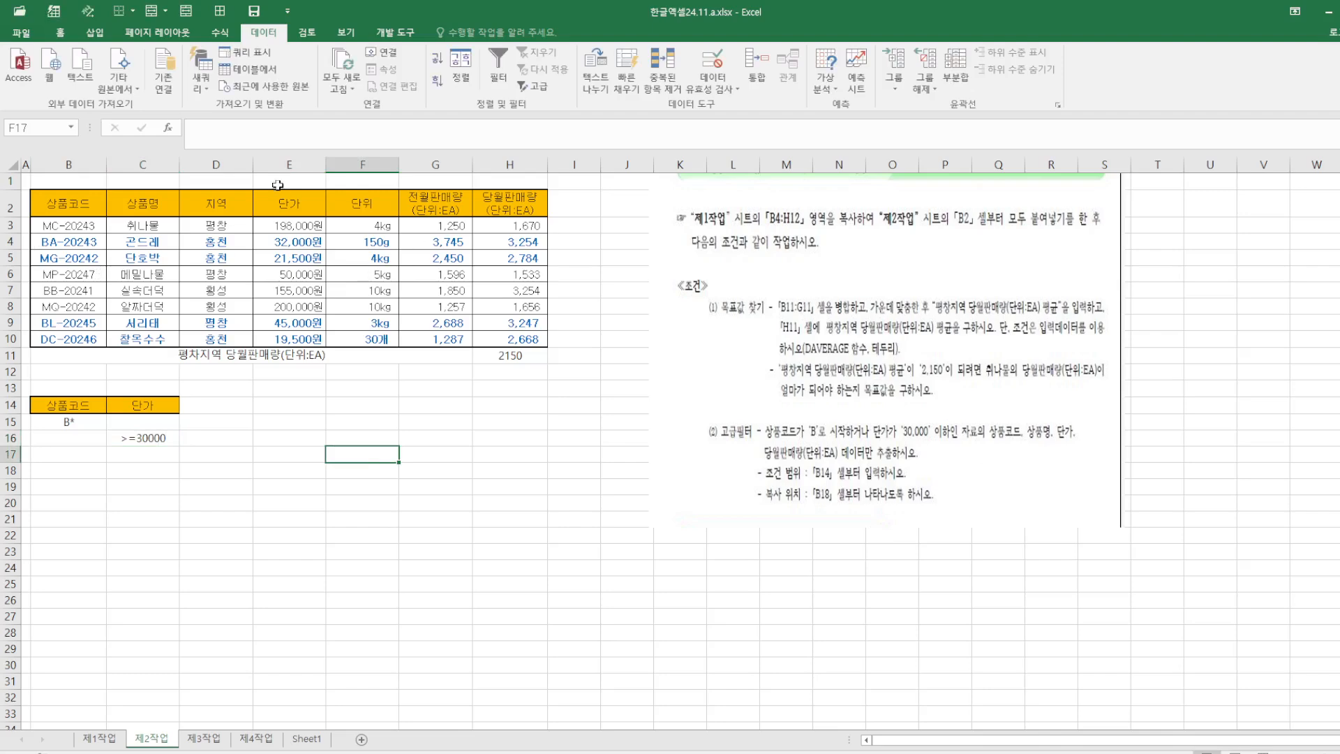
Step: Copy the 상품코드, 상품명, 단가 and 당월판매량(단위:EA) headers from row 2 and paste them at B18 as output headers
left_click(76, 208)
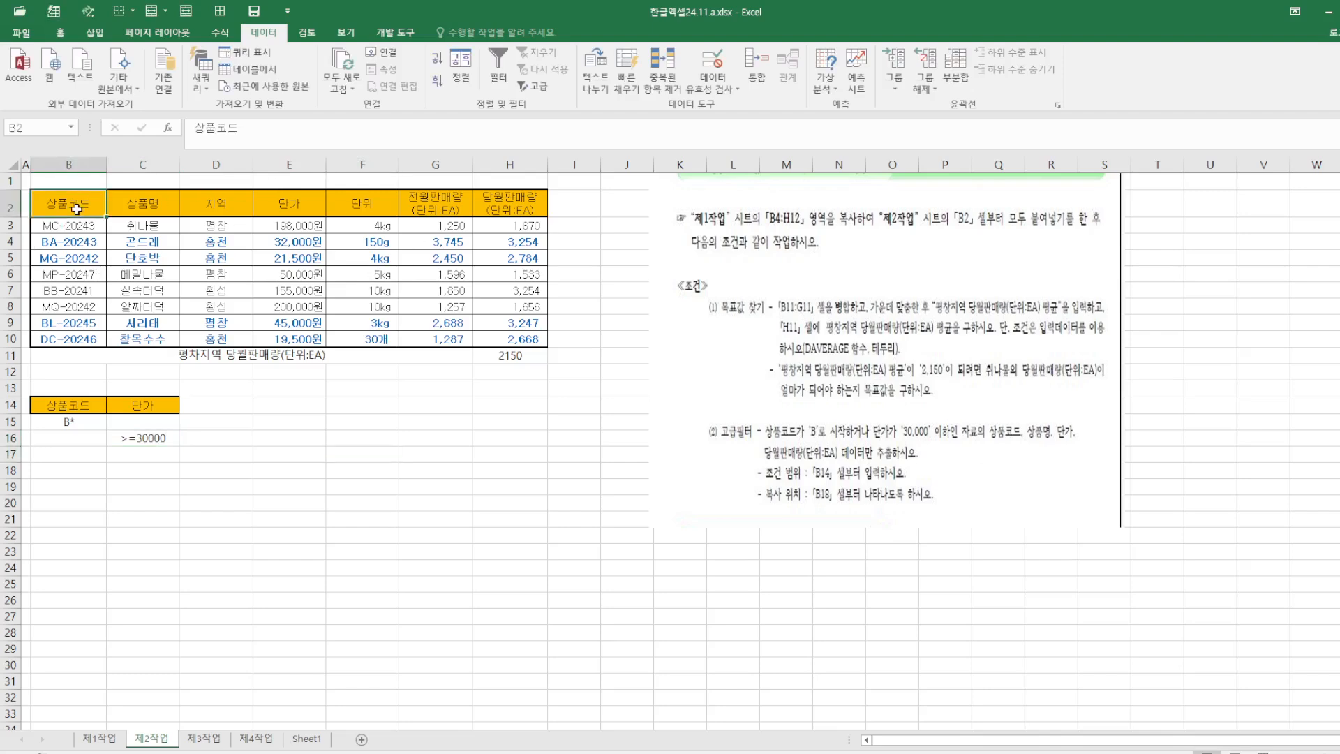
left_click(545, 527)
left_click_drag(51, 204, 163, 203)
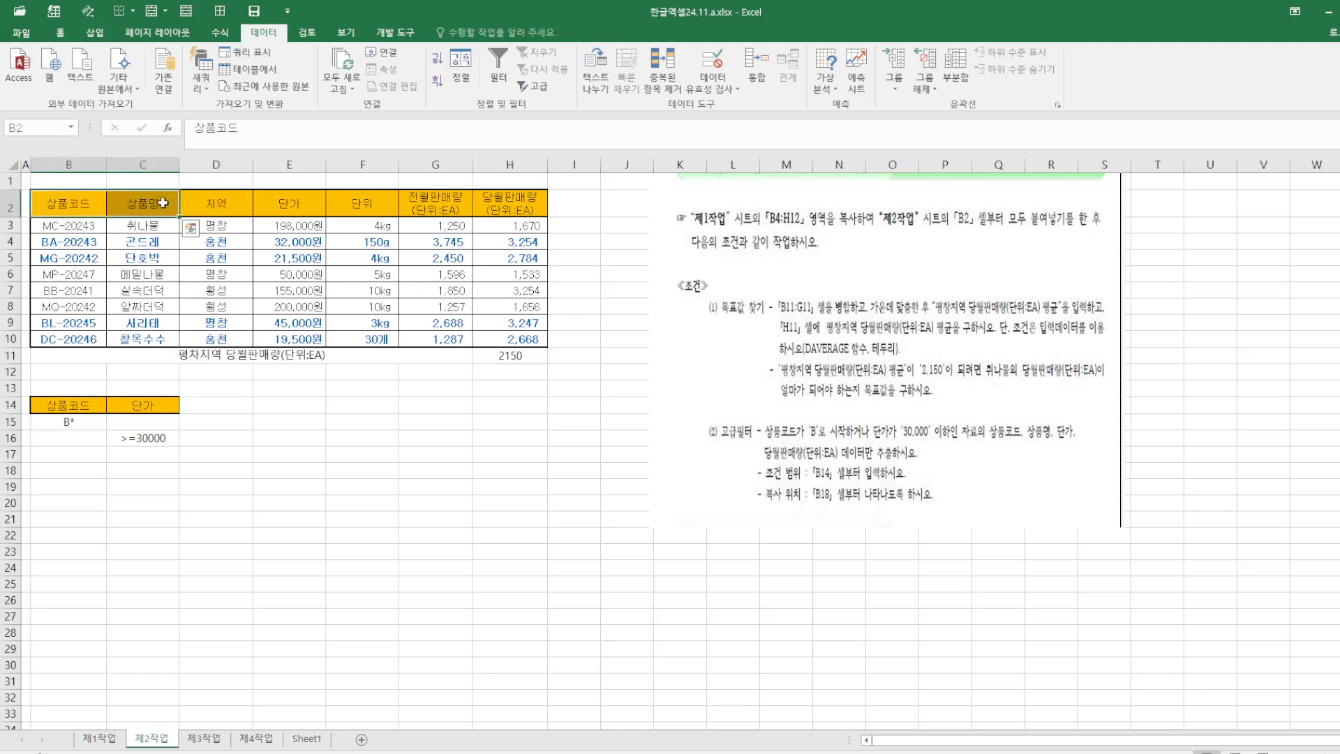
left_click(297, 207, "ctrl")
left_click(538, 206, "ctrl")
right_click(538, 208)
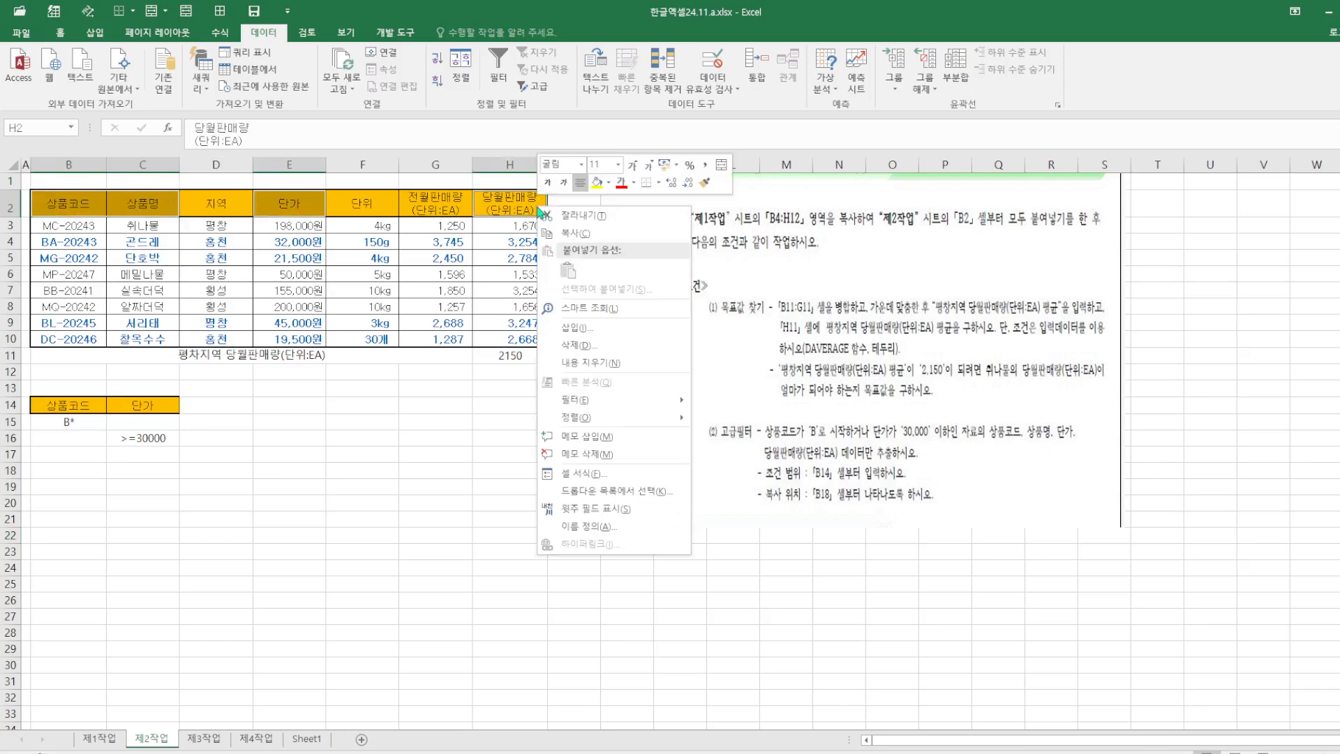
left_click(577, 234)
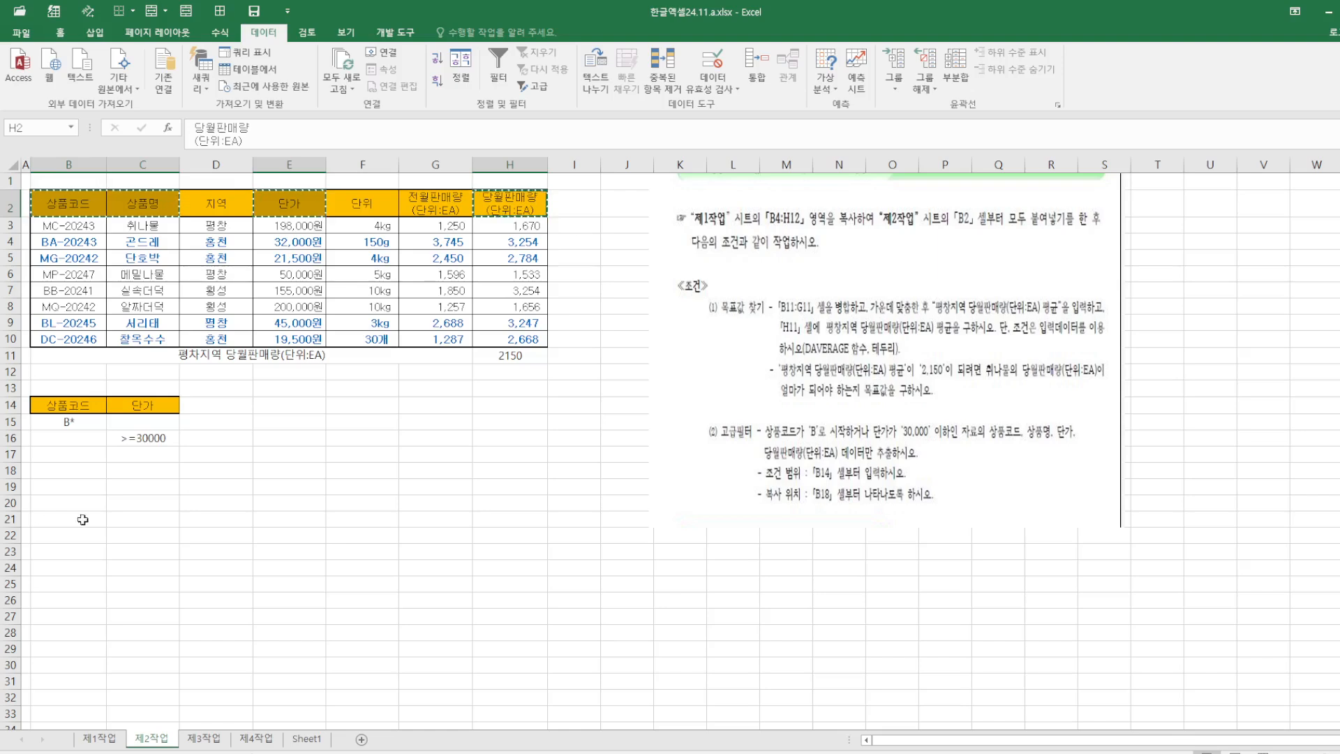
left_click(67, 475)
right_click(68, 476)
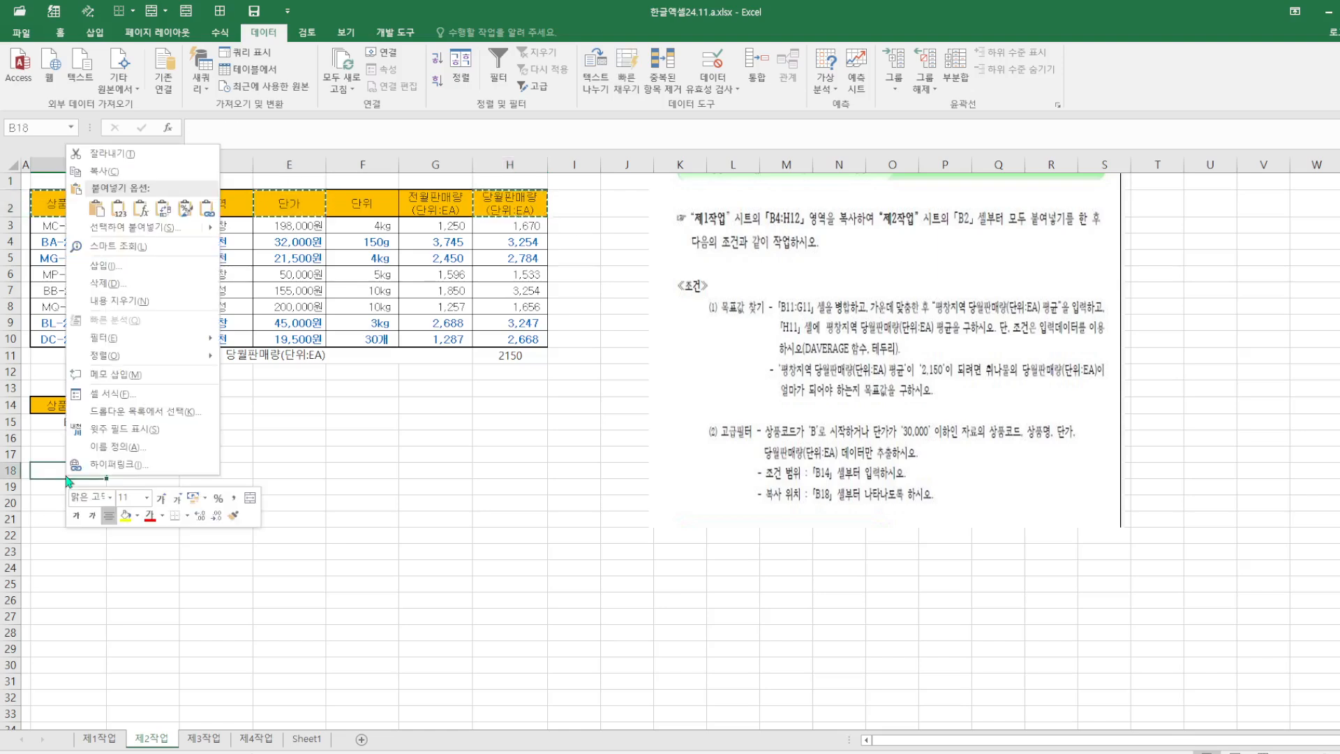
left_click(97, 208)
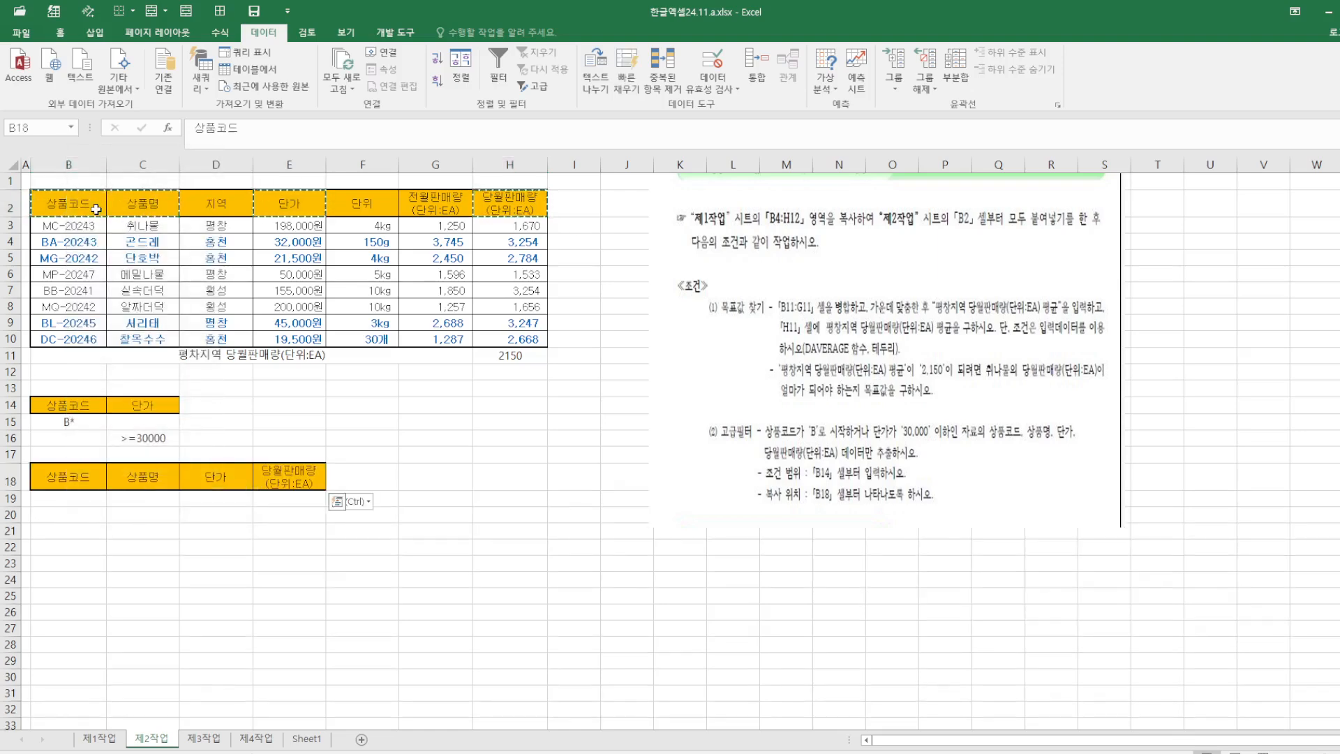
Step: Start an Advanced Filter from an empty cell below the tables and move its dialog clear of the data
left_click(305, 632)
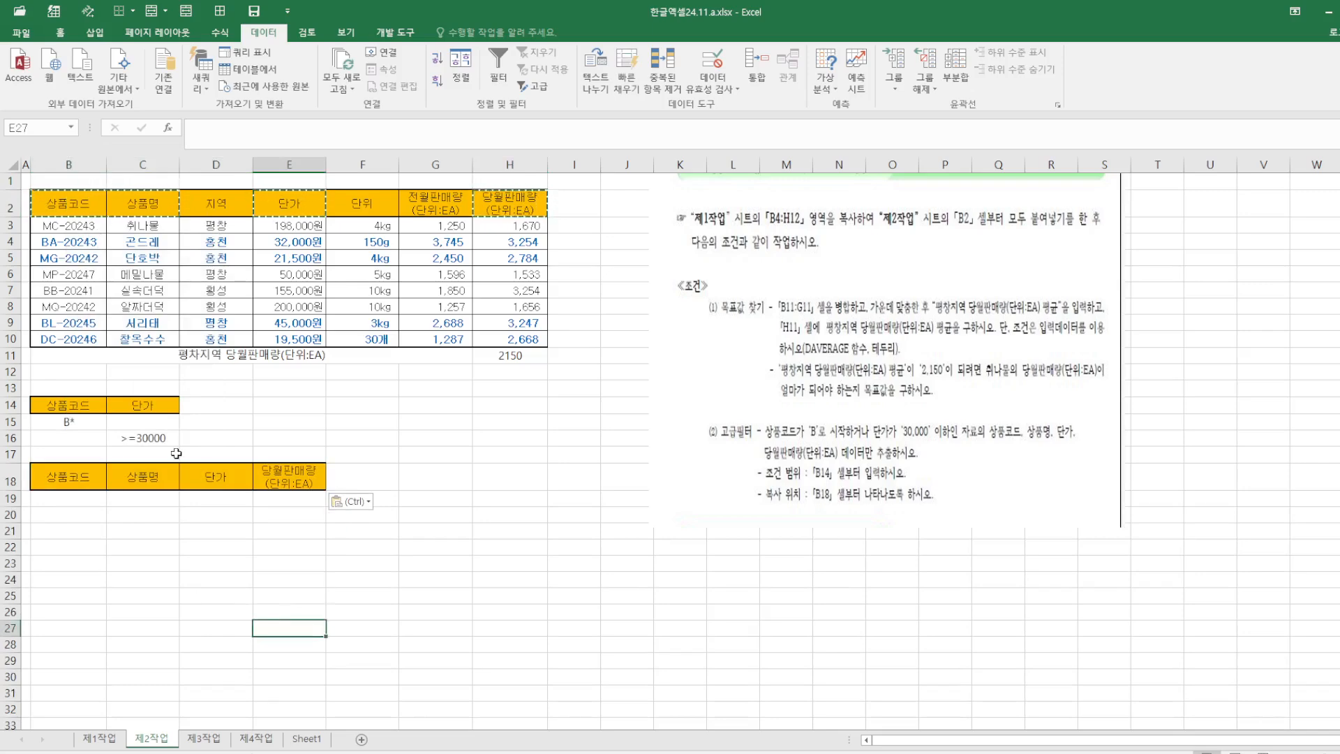
left_click(548, 88)
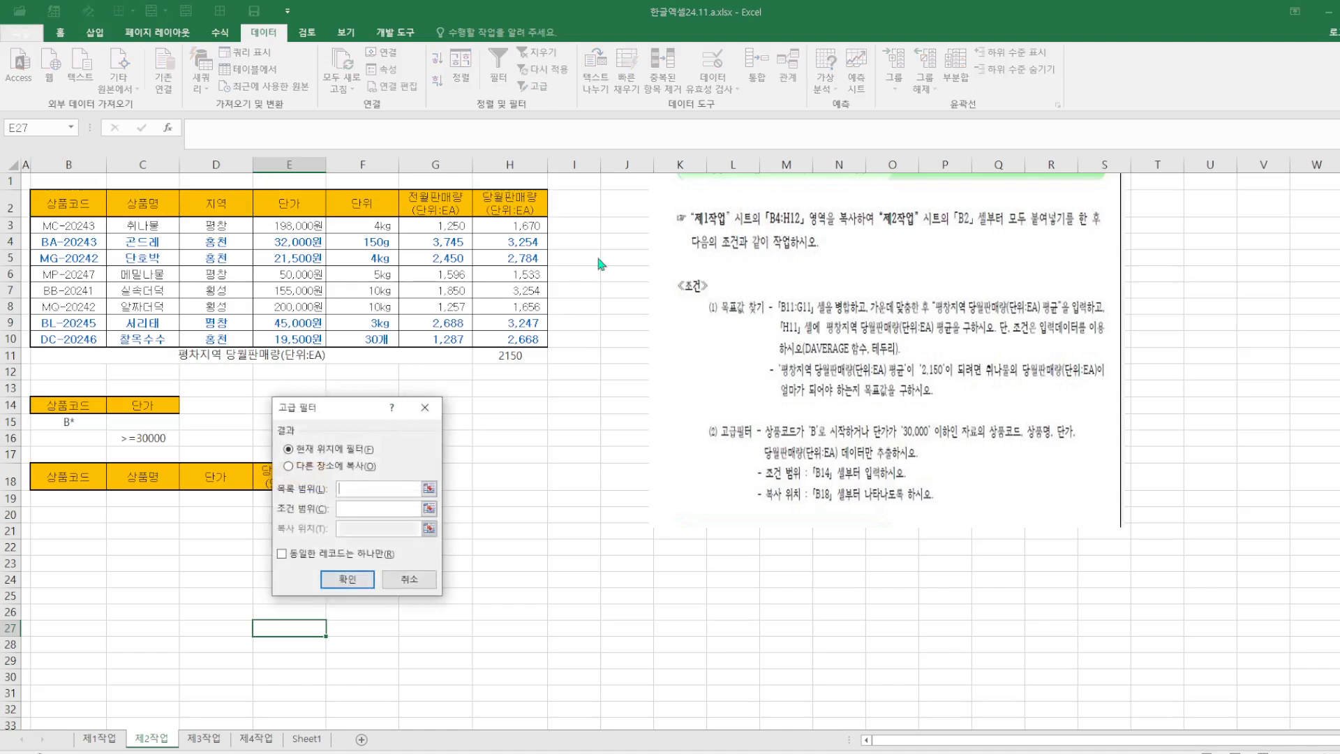
left_click_drag(331, 411, 645, 327)
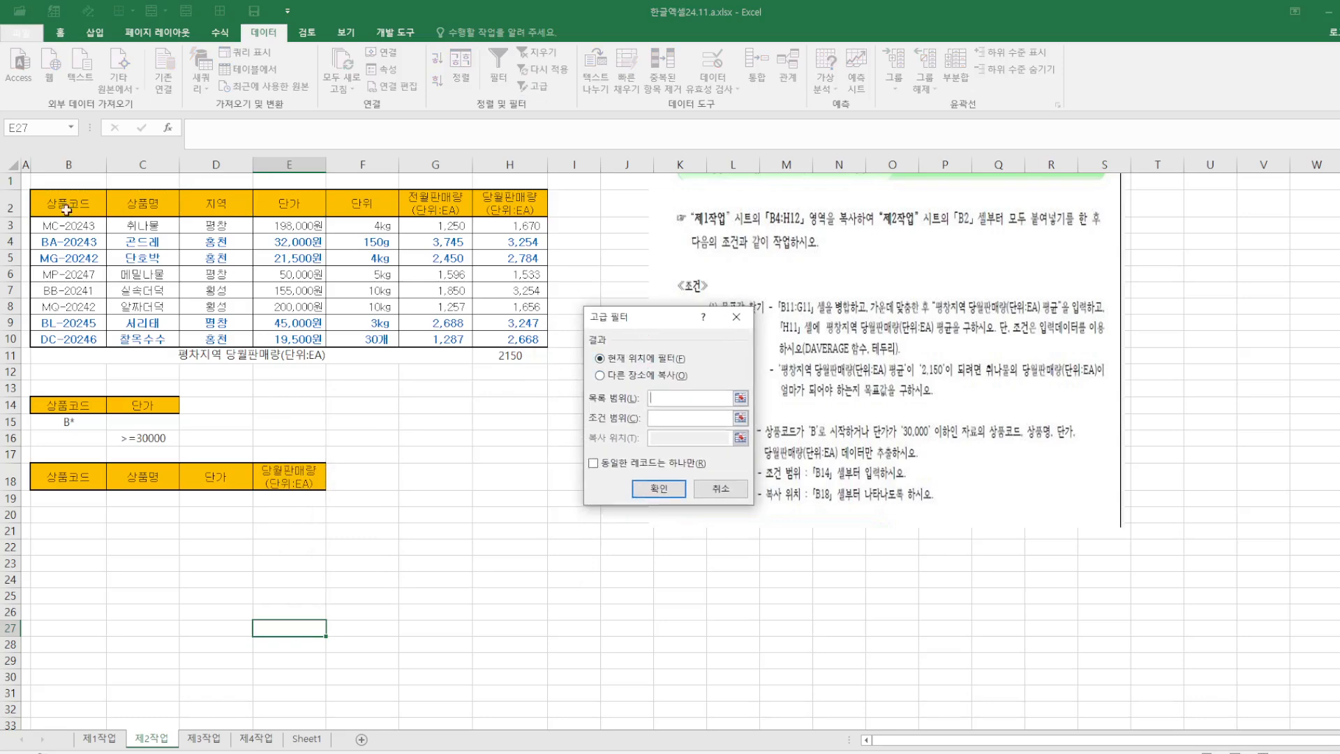
Step: Run the advanced filter on B2:H10 with criteria B14:C16, copying the results to another location under the headings in B18:E18
left_click_drag(41, 202, 515, 340)
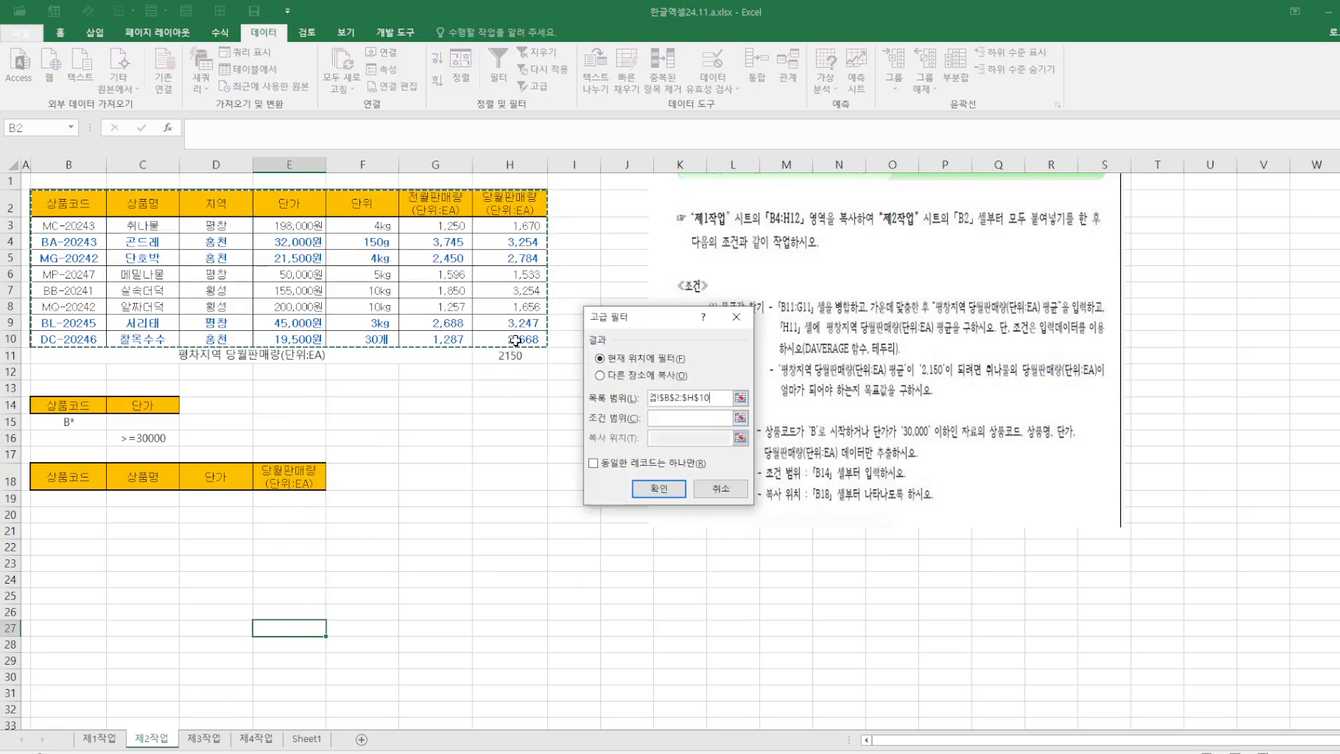
left_click(628, 375)
left_click(679, 416)
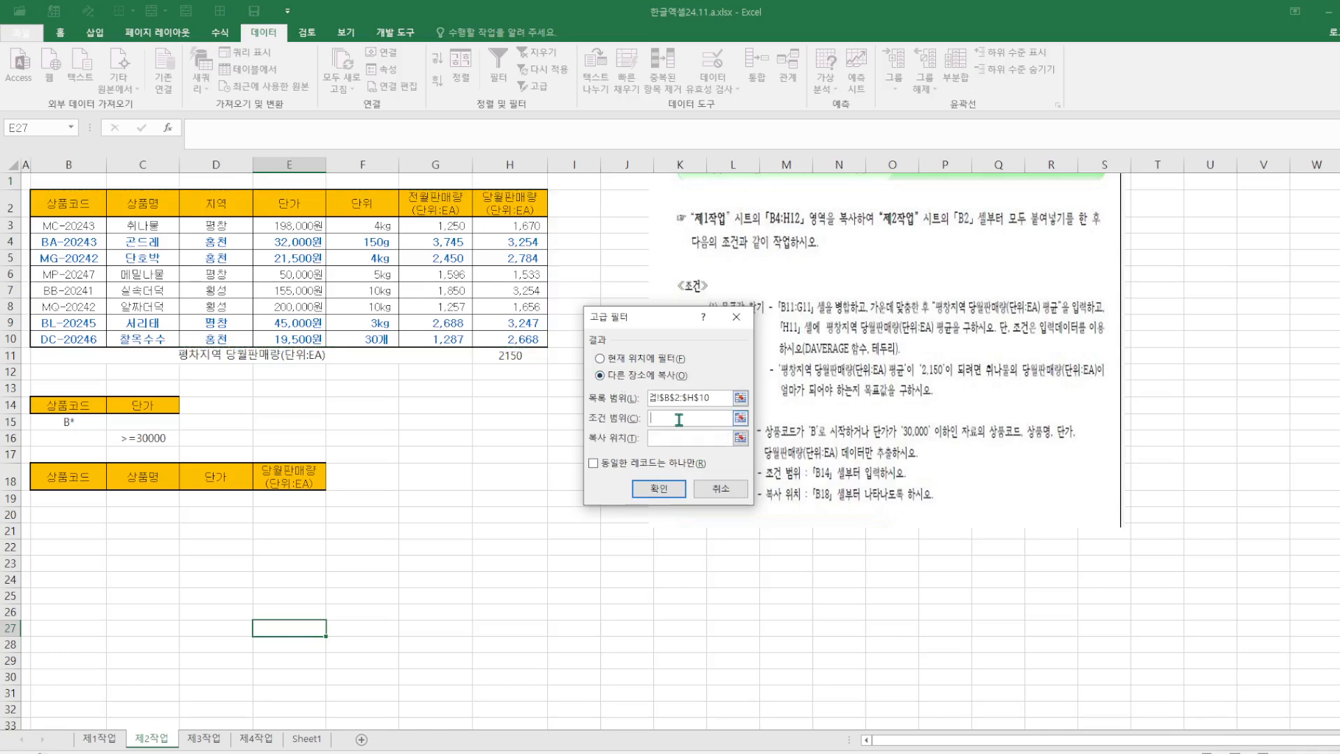
left_click_drag(36, 401, 146, 439)
left_click(662, 439)
left_click_drag(50, 478, 289, 481)
left_click(660, 489)
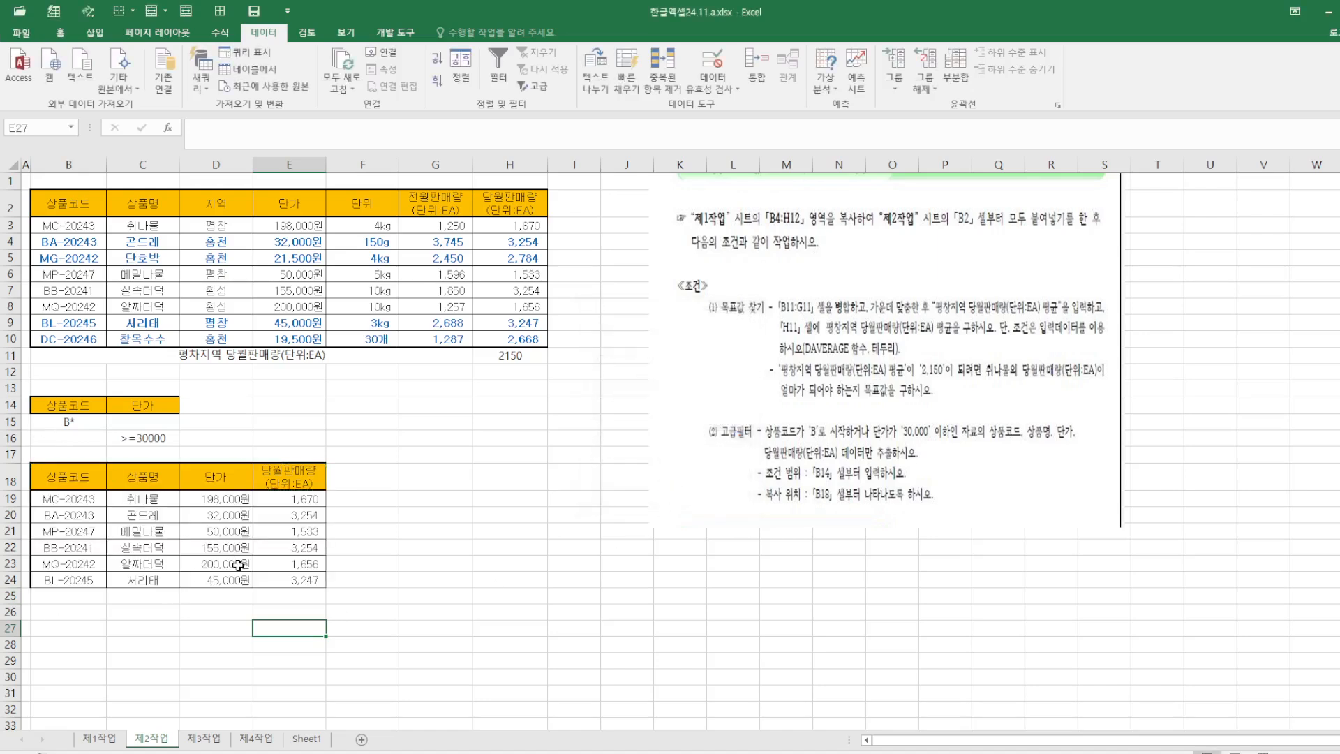
Step: Check the product codes and unit prices of the extracted rows against the filter conditions
left_click(40, 517)
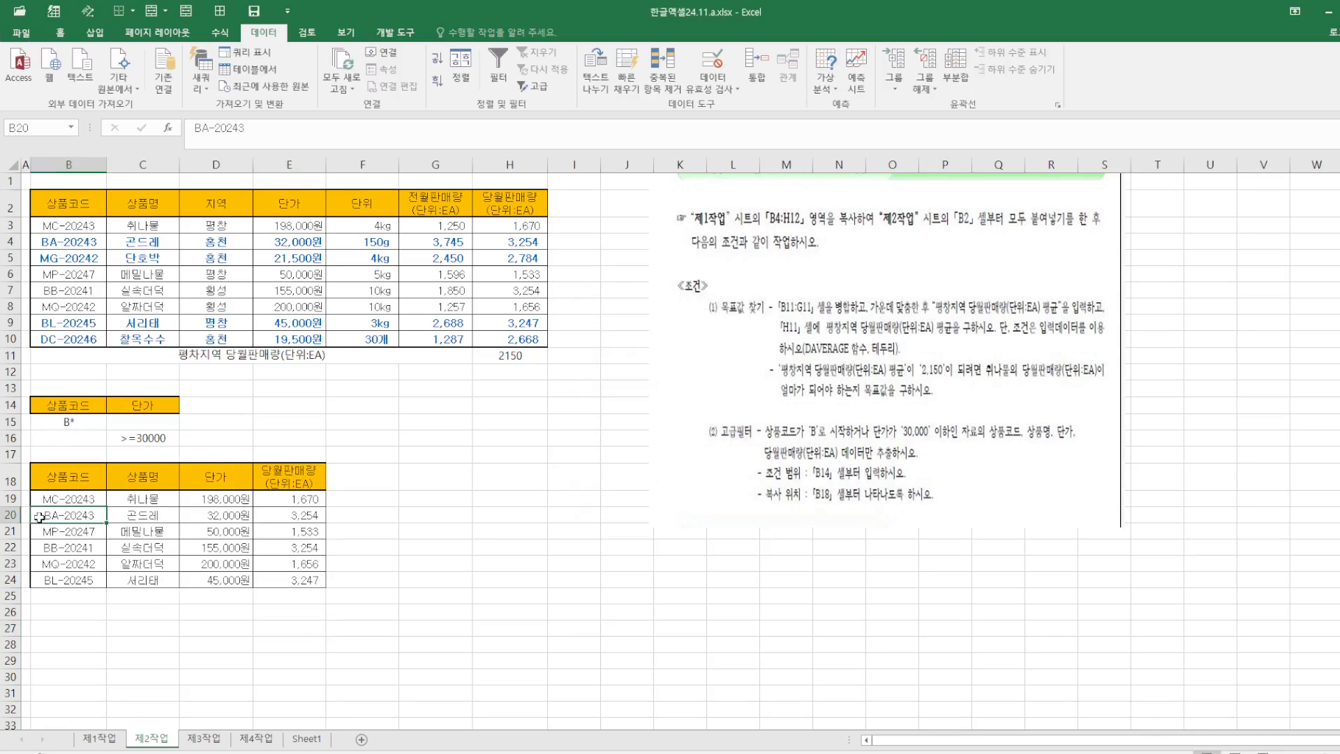
left_click(57, 552)
left_click(48, 585)
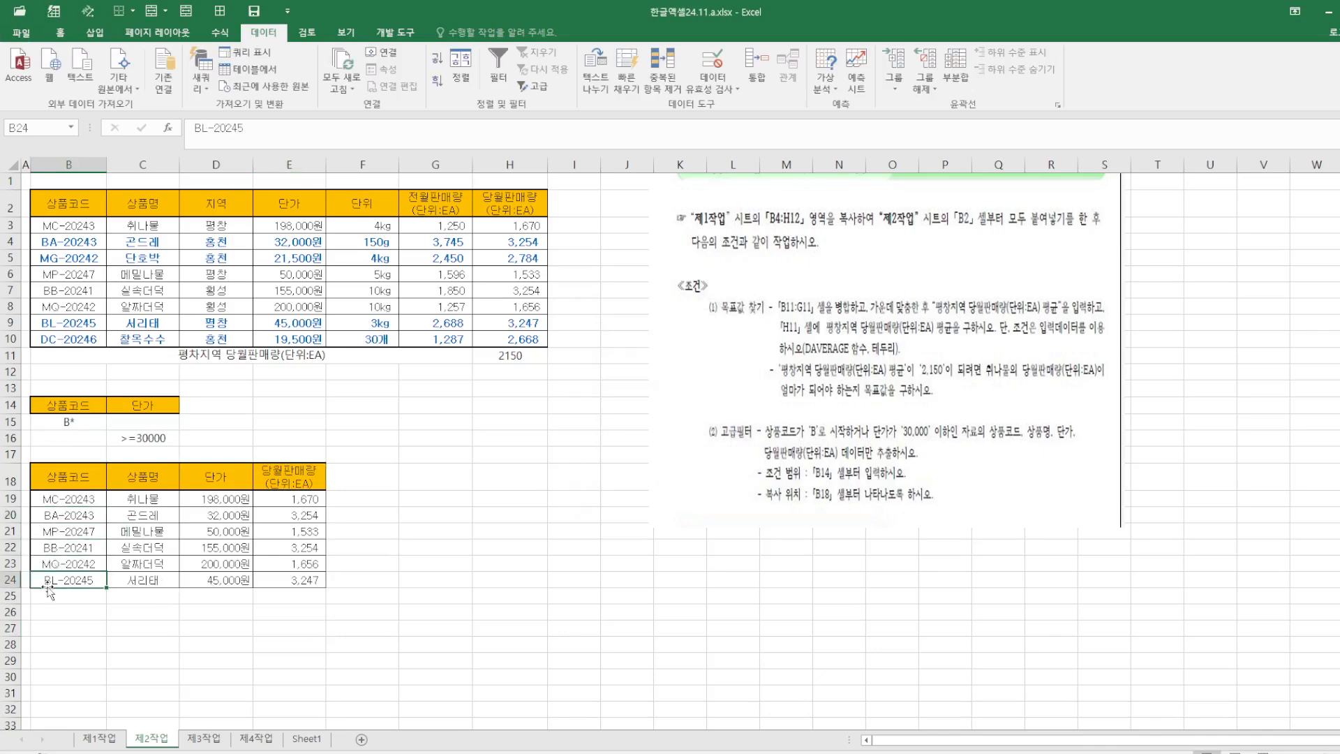
left_click(229, 499)
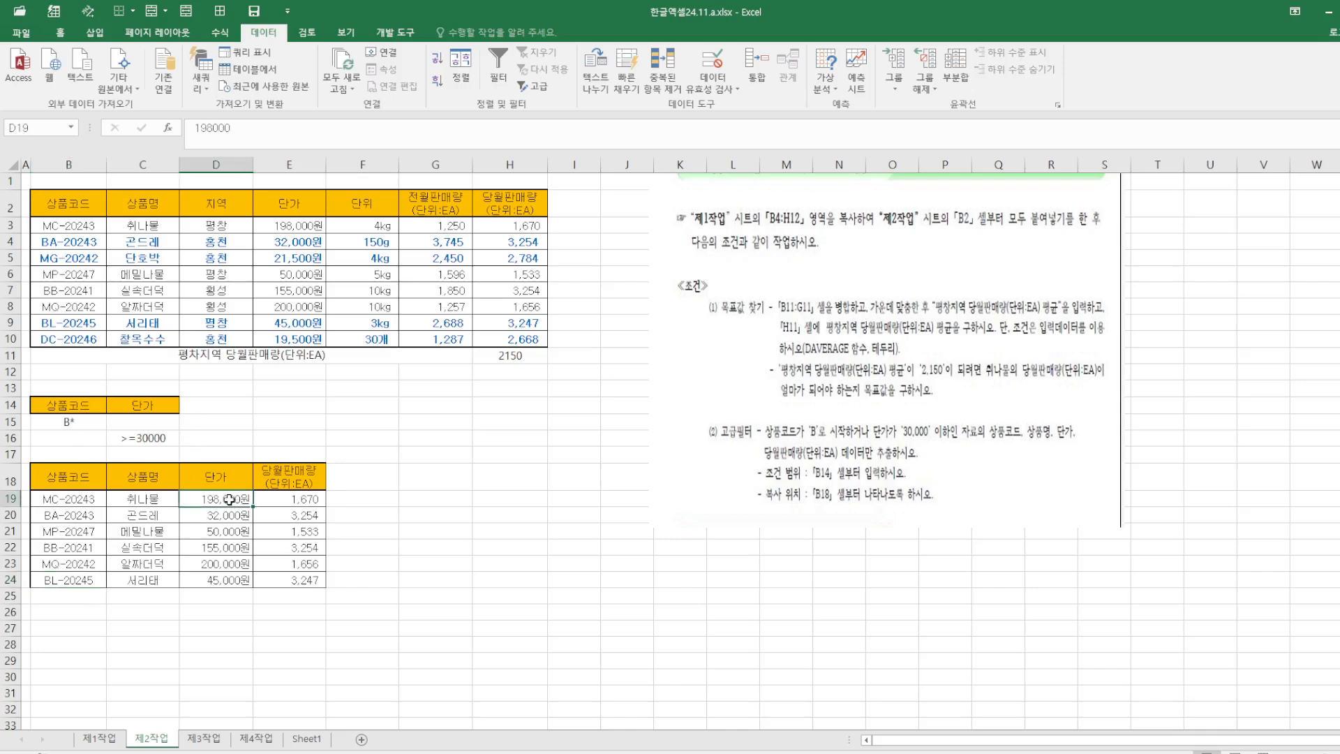
left_click_drag(223, 525, 229, 579)
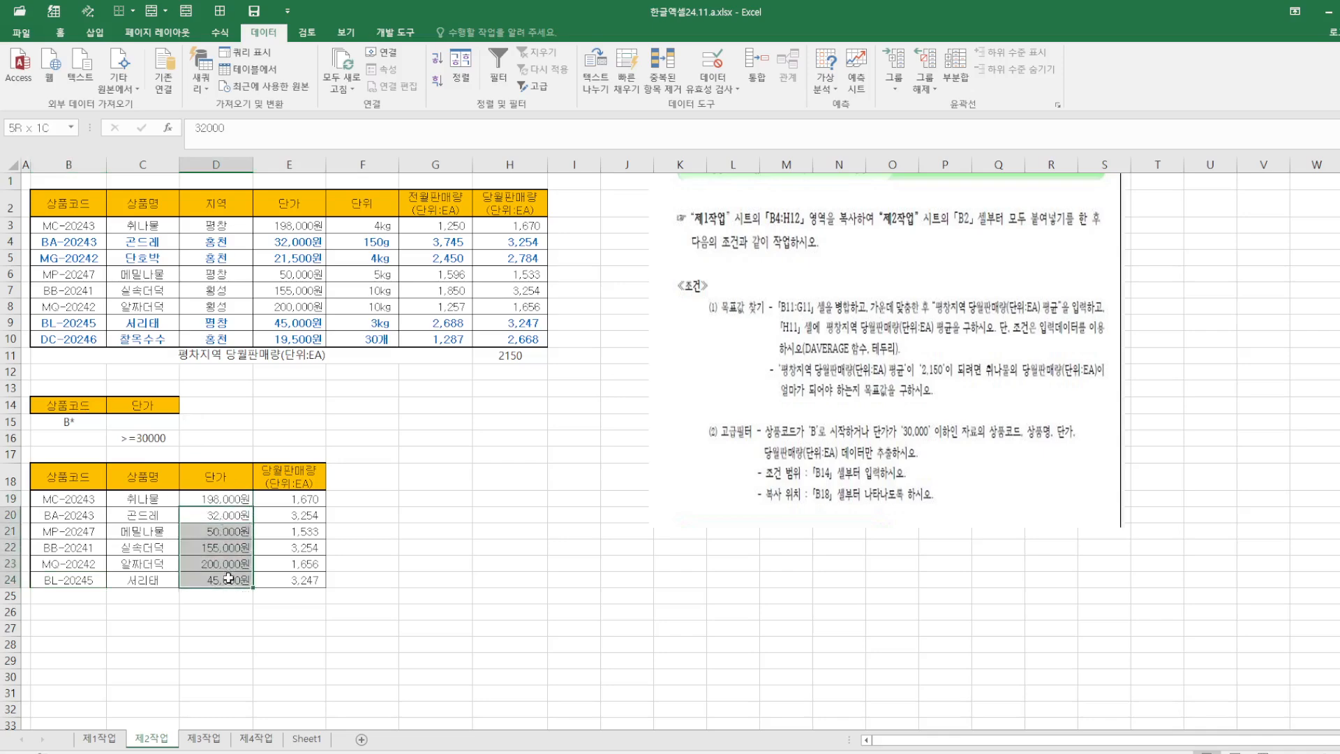
left_click(556, 595)
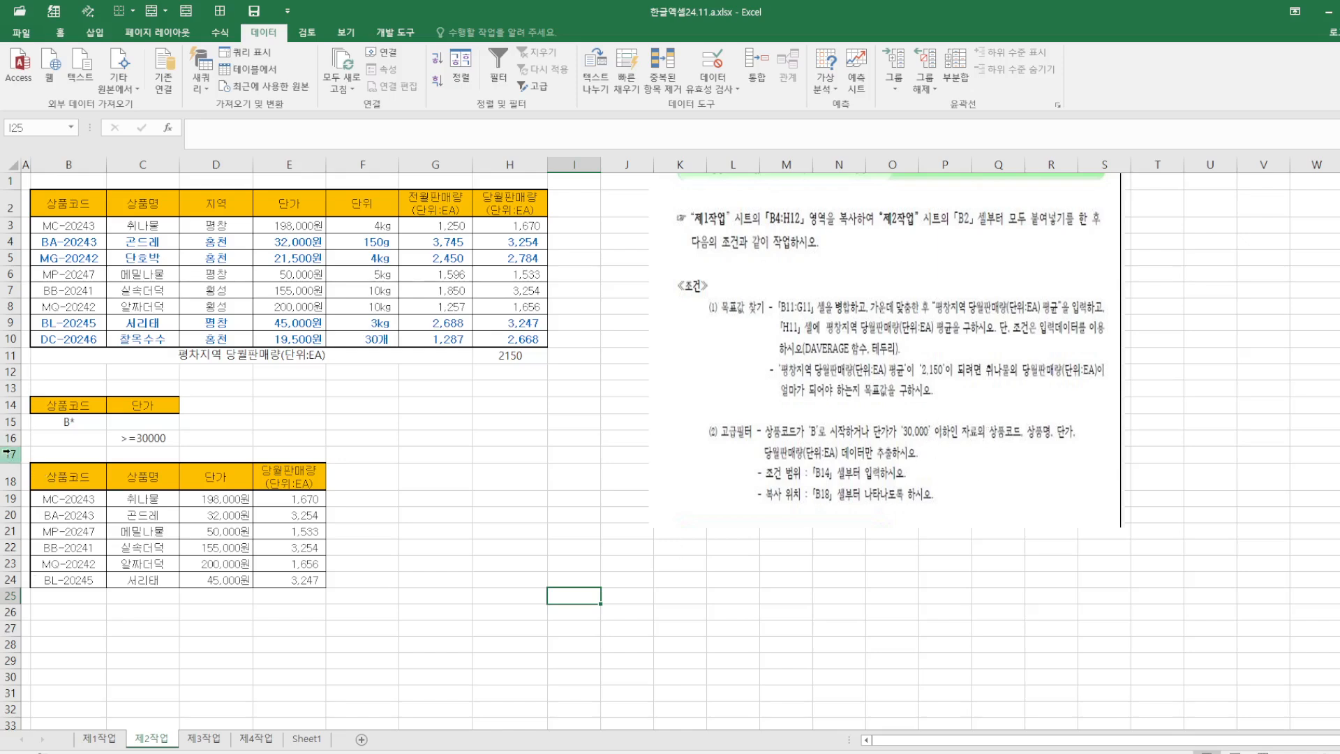
Step: Delete rows 17 to 26, which contain the extracted filter results and their headings
left_click_drag(10, 453, 9, 609)
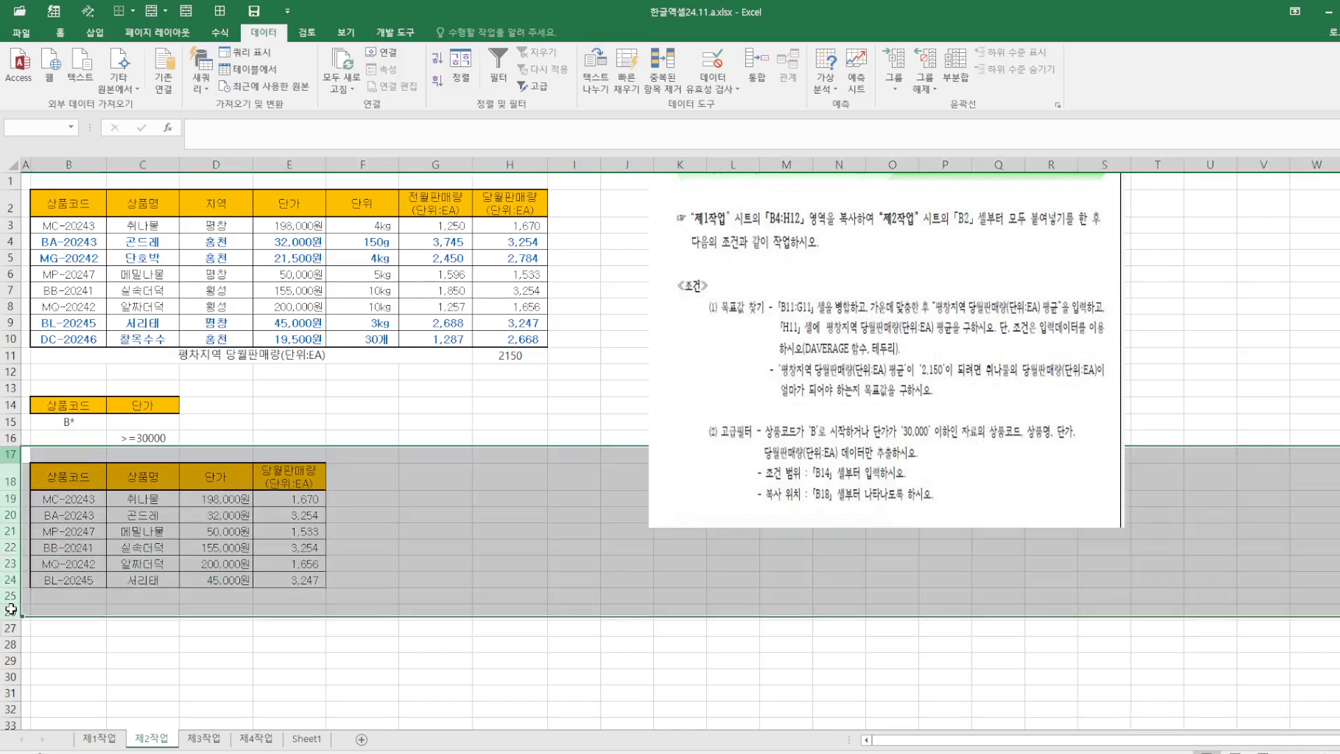
right_click(9, 515)
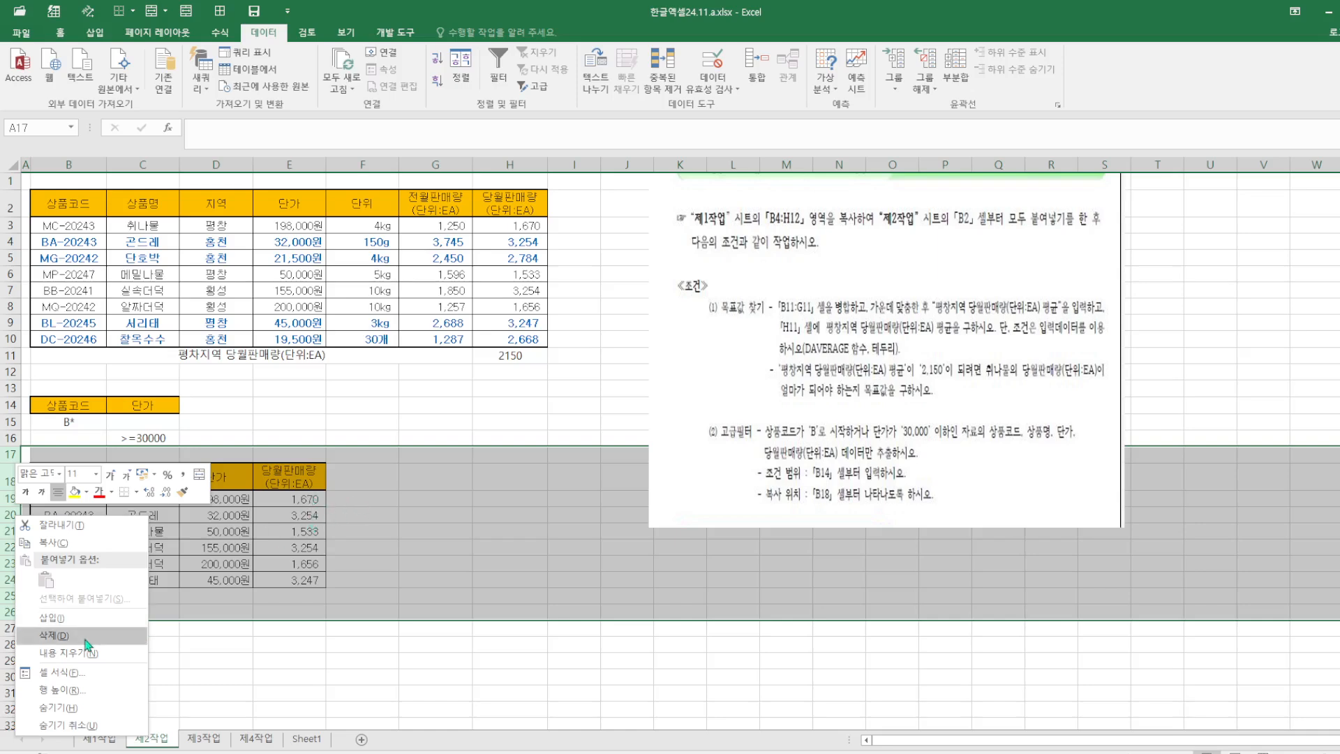
left_click(63, 635)
left_click(372, 633)
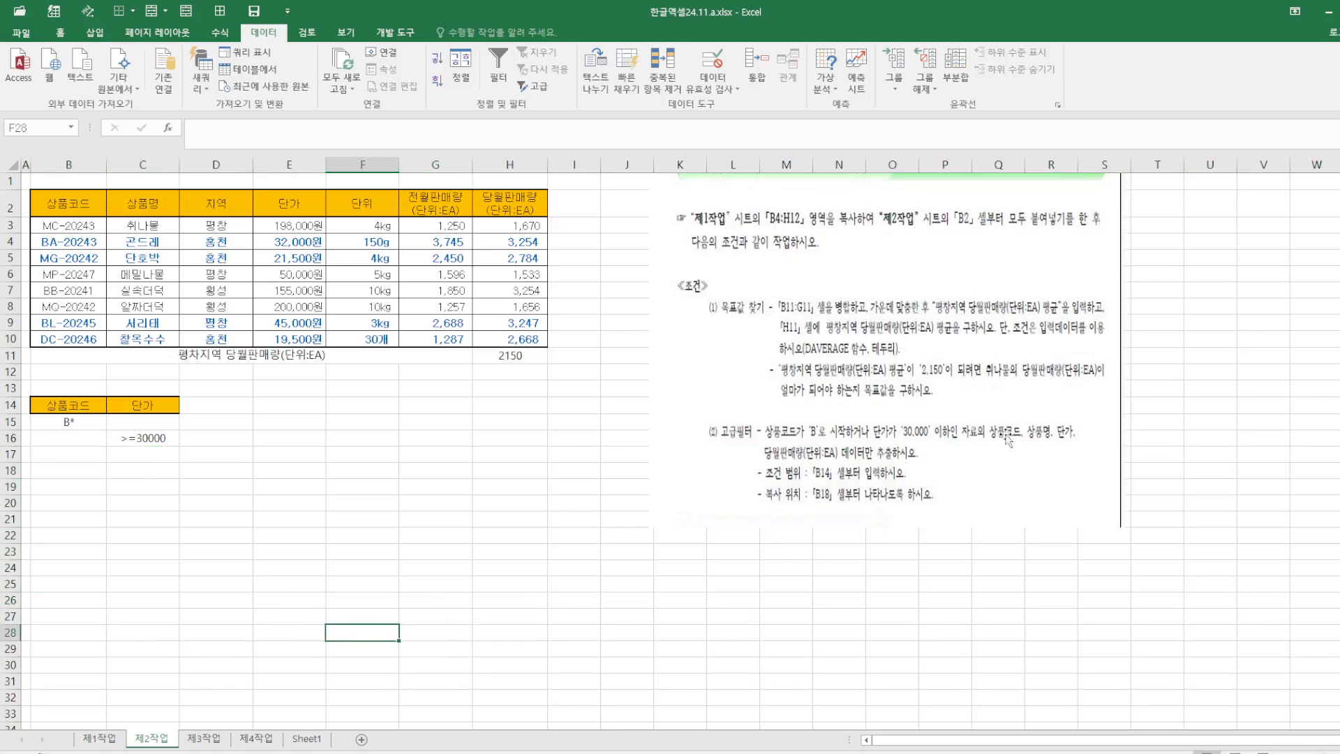
Step: Change the unit price (단가) criterion in C16 to <=30000
double_click(127, 441)
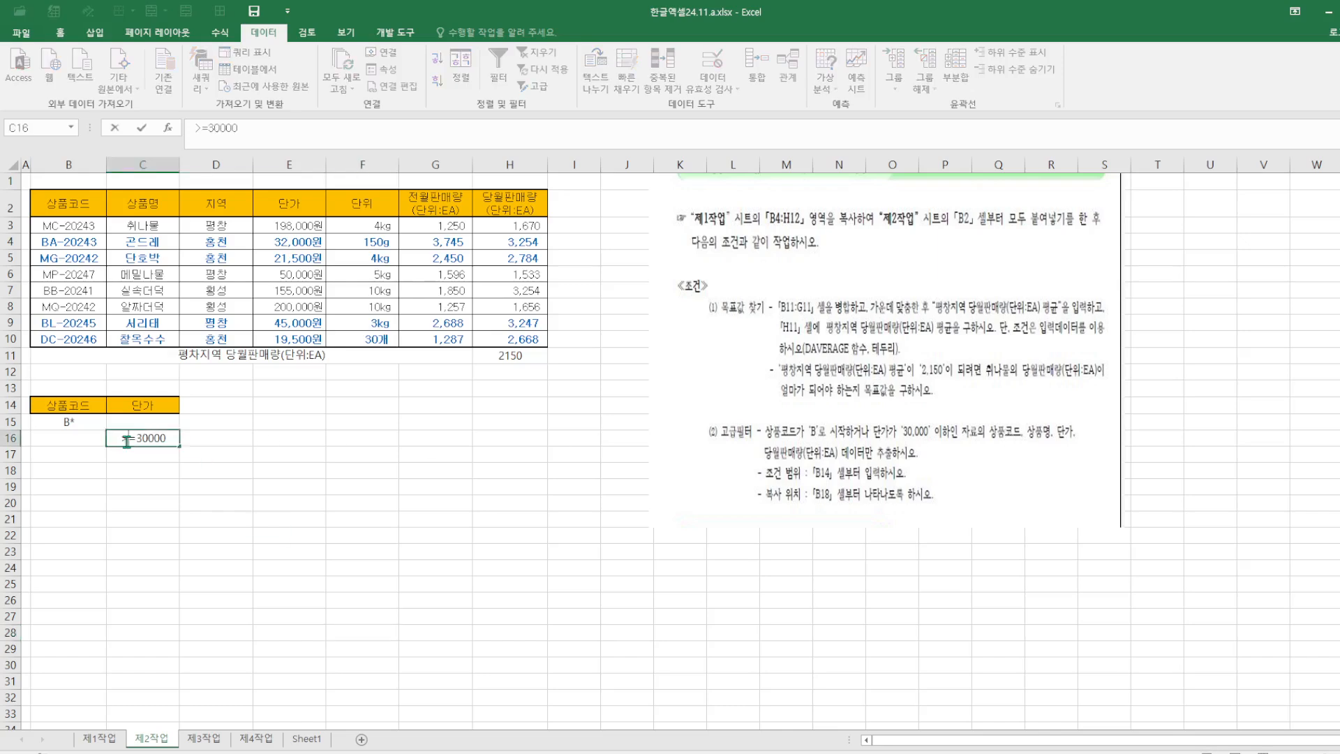
double_click(129, 438)
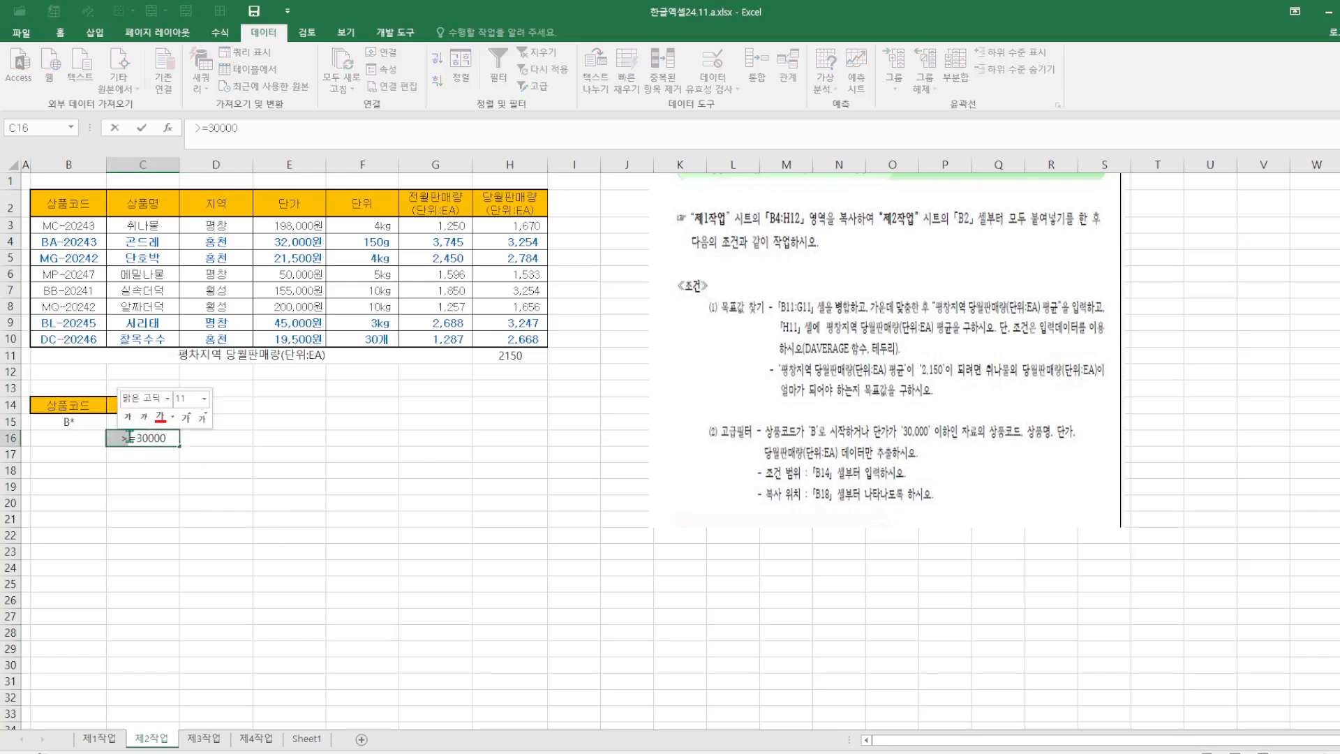
type("<")
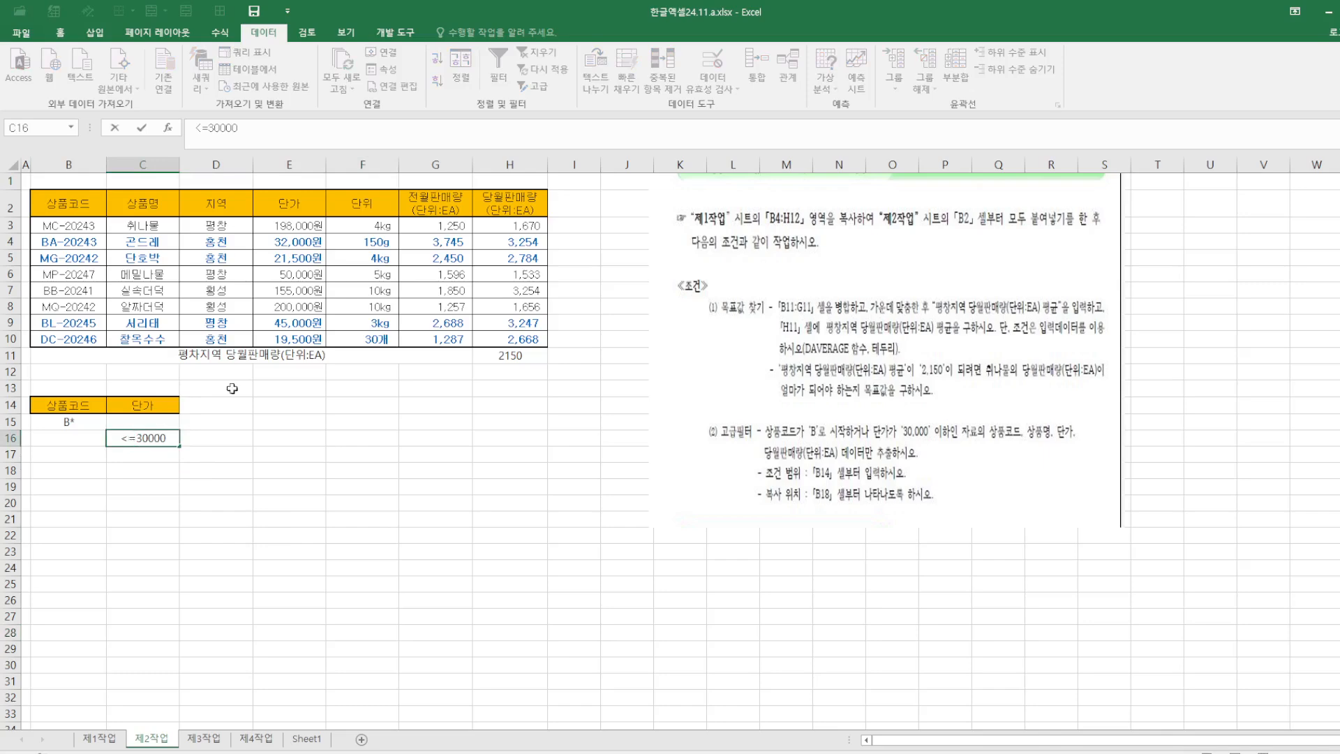
left_click(469, 419)
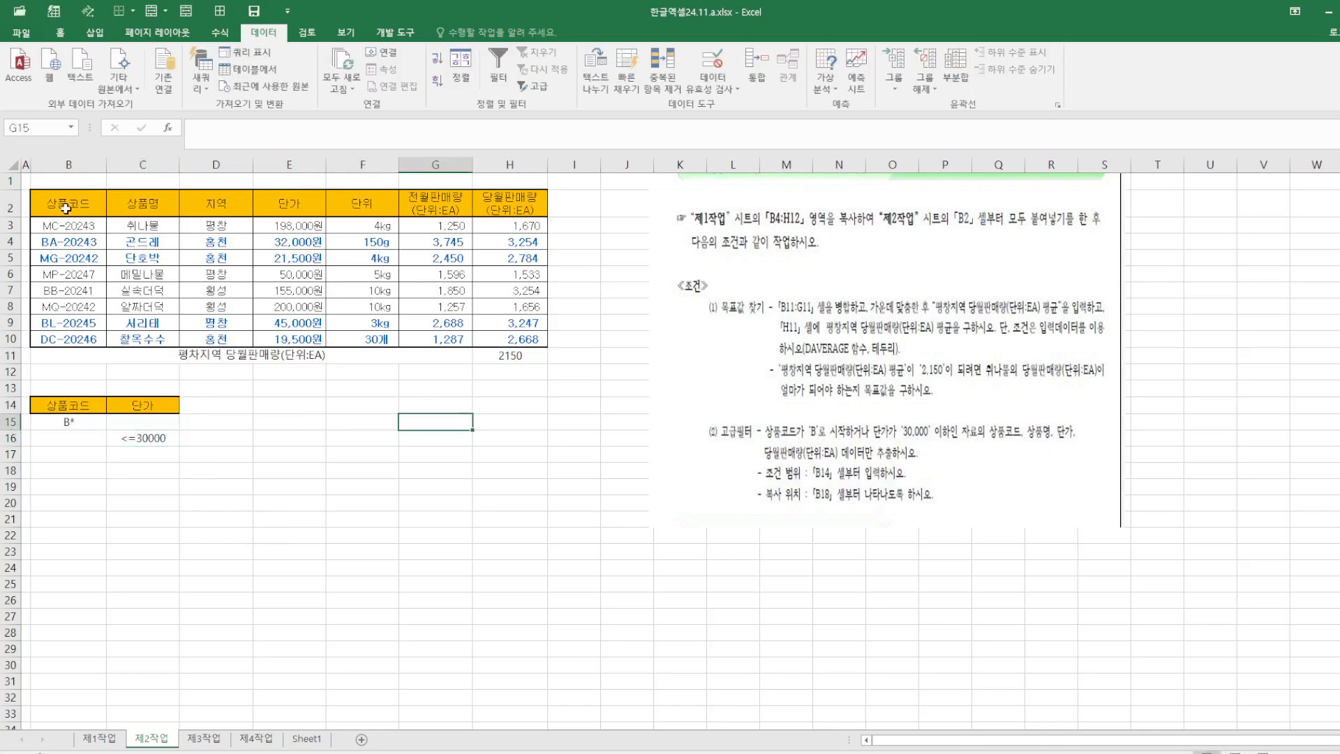
Step: Copy the headings 상품코드, 상품명, 단가 and 당월판매량(단위:EA) from row 2 and paste them starting at B18
left_click_drag(66, 208, 128, 207)
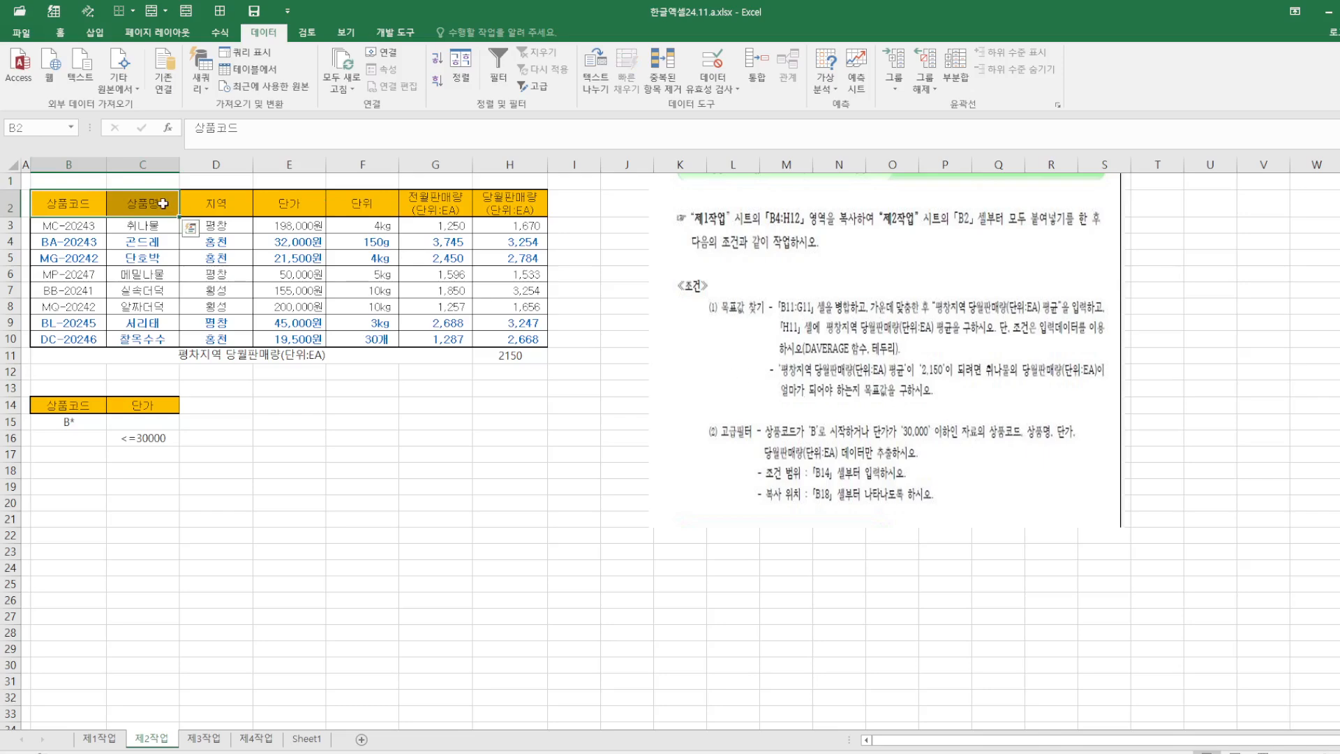
left_click(296, 202, "ctrl")
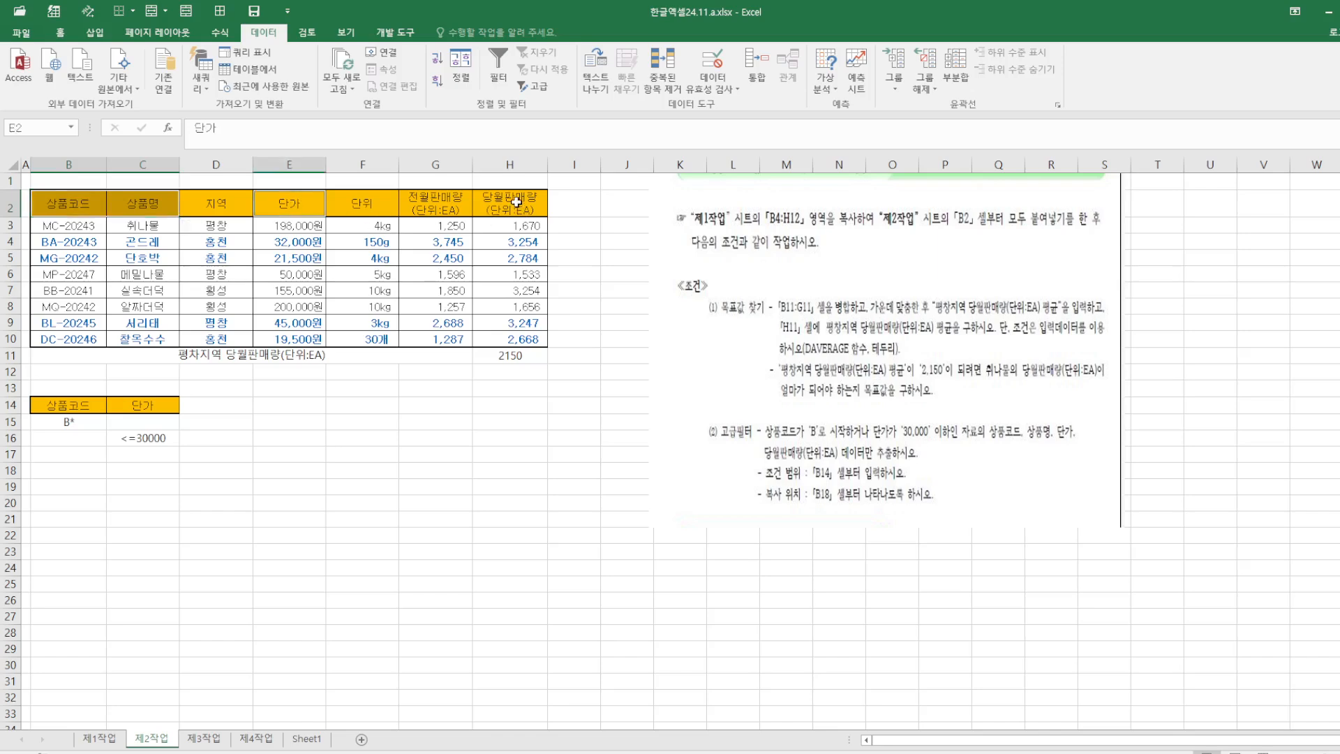
left_click(515, 202, "ctrl")
right_click(516, 202)
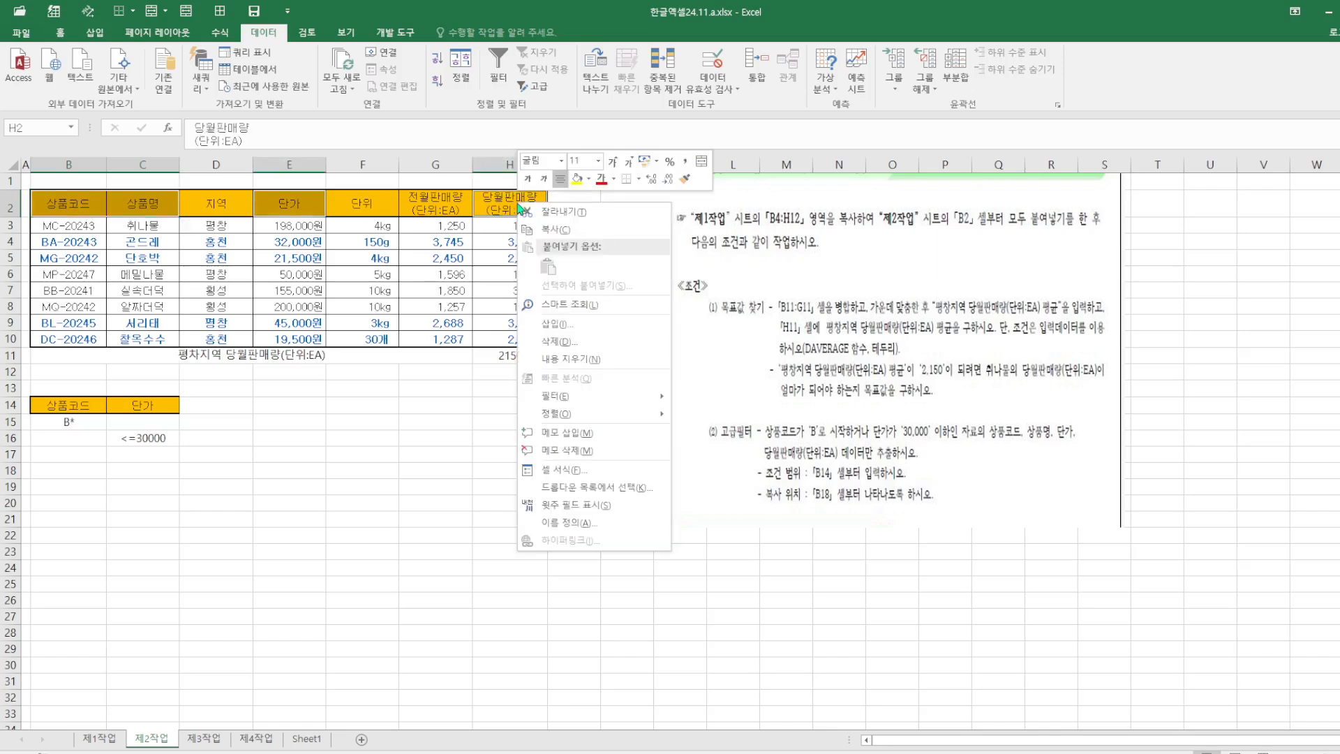
left_click(551, 232)
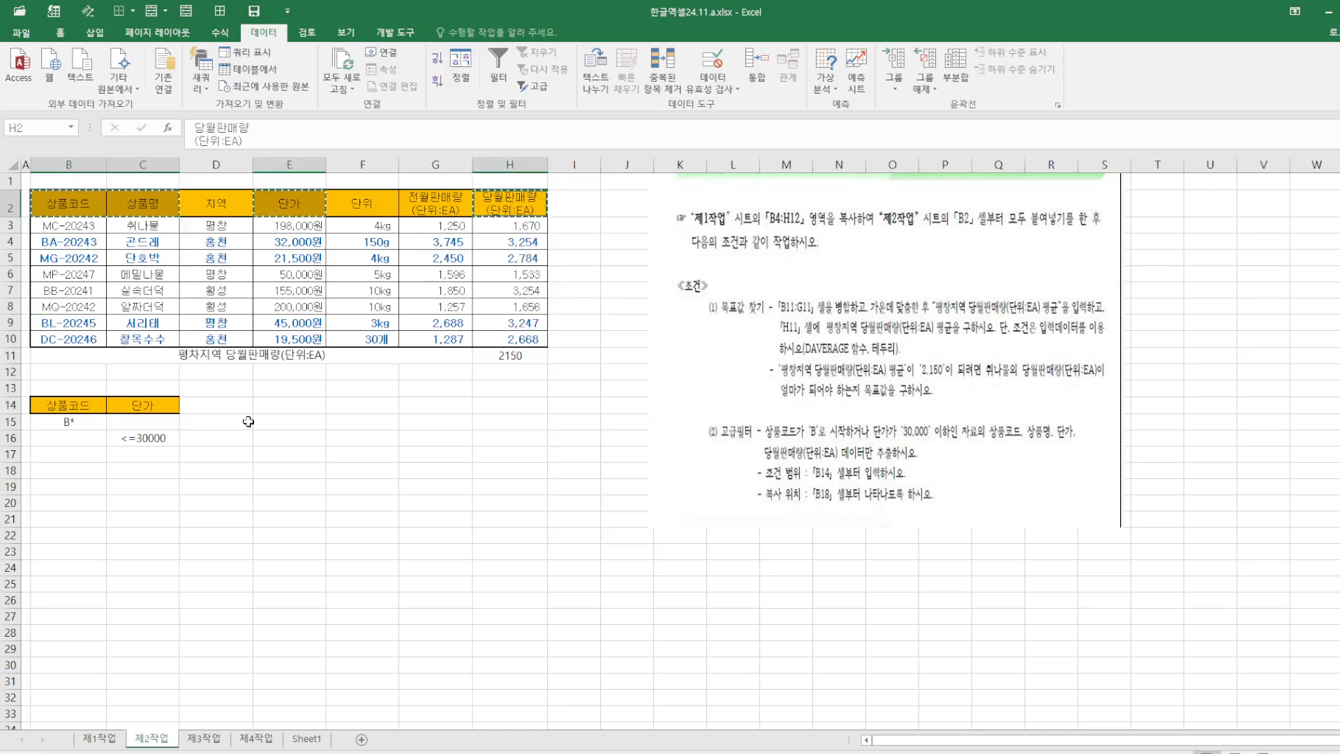
left_click(57, 465)
right_click(58, 465)
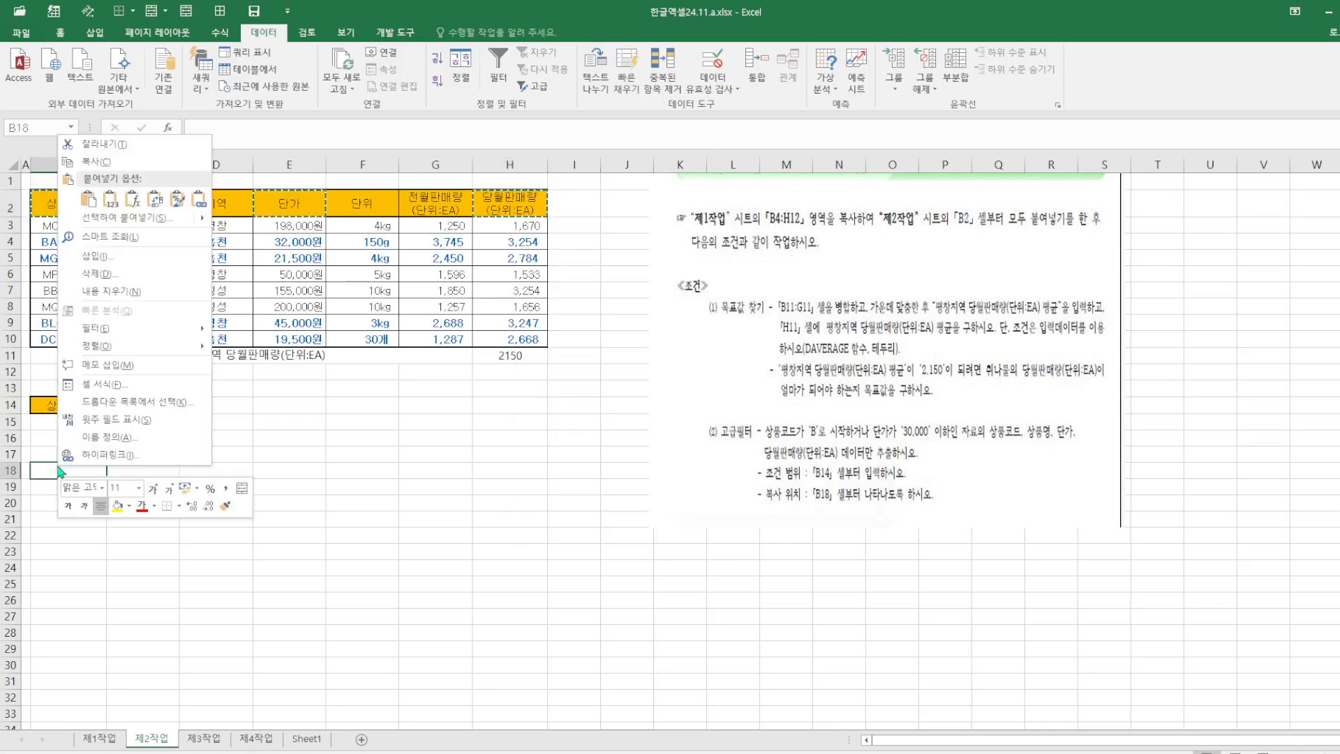
left_click(87, 204)
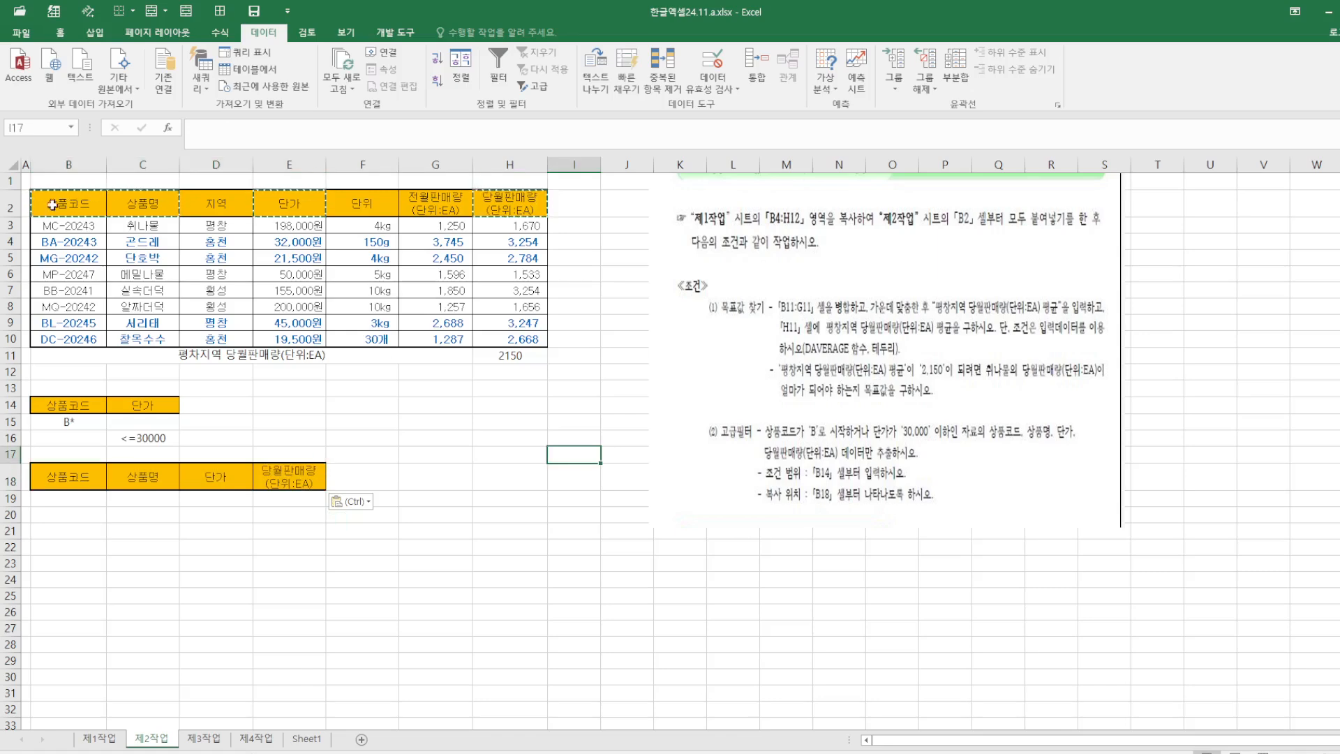
Step: Apply the advanced filter to B2:H10 using criteria B14:C16, copying the matching records to another location at B18:E18
left_click_drag(49, 203, 534, 340)
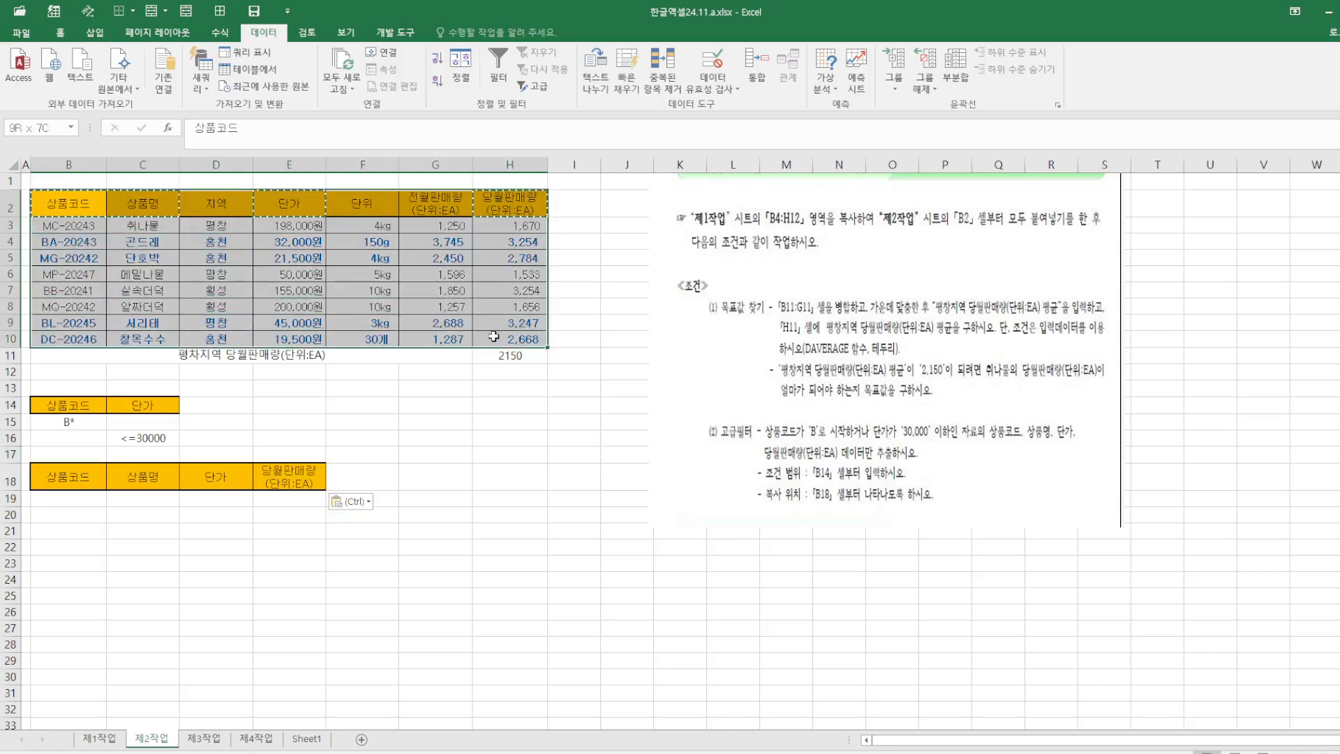
left_click(534, 86)
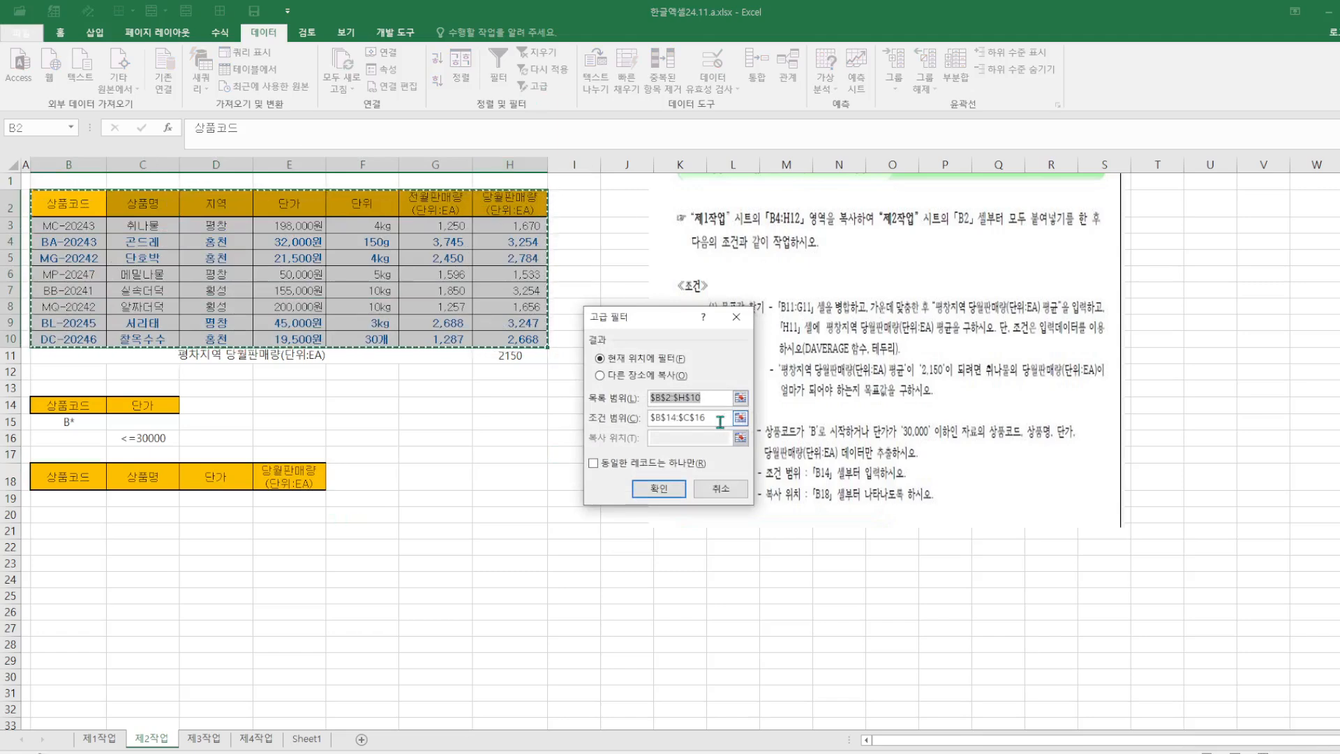
left_click_drag(718, 420, 609, 415)
left_click_drag(42, 403, 159, 438)
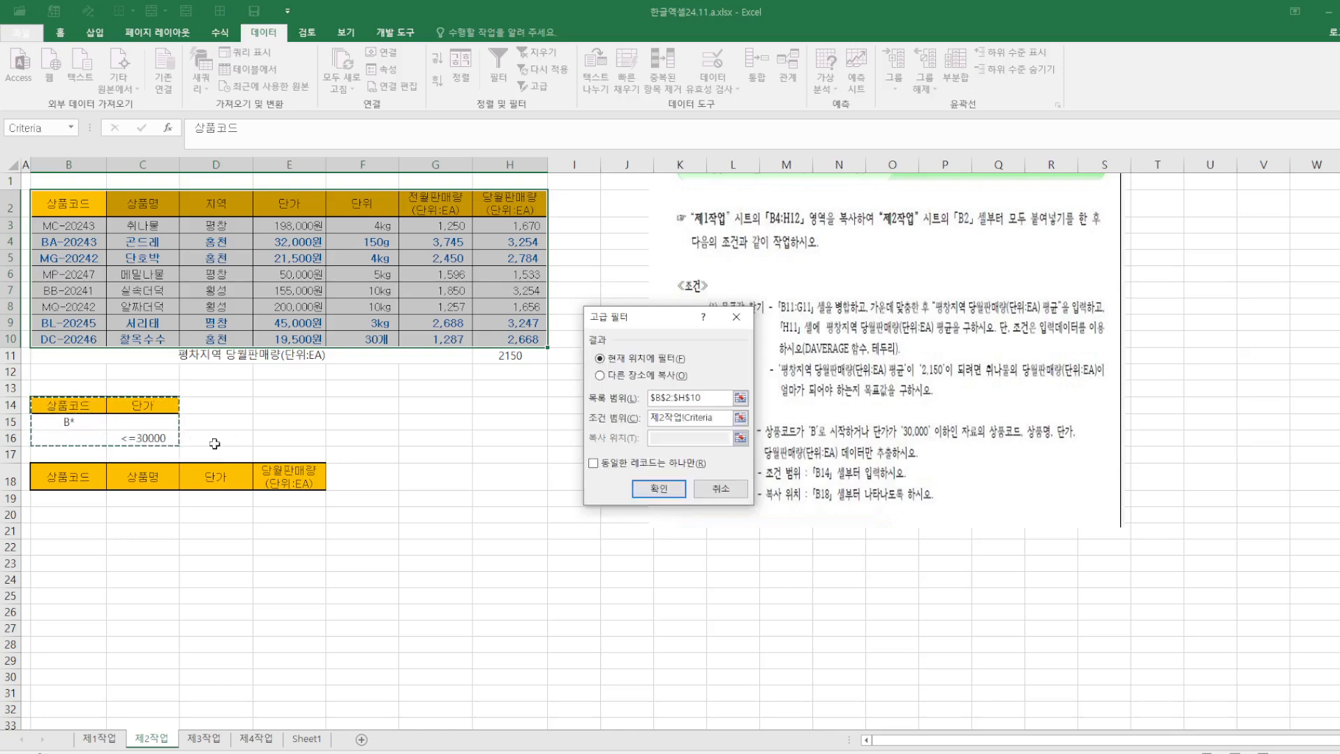
left_click(621, 377)
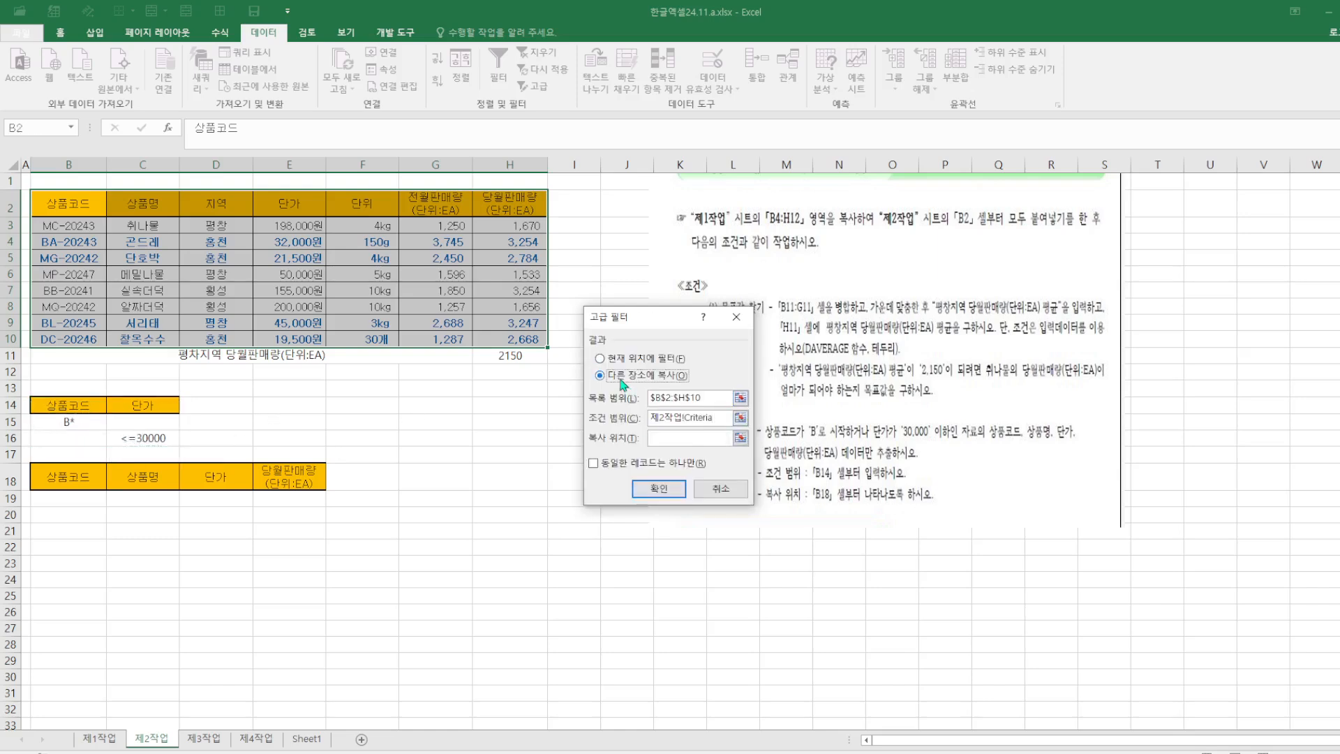
left_click(701, 437)
left_click_drag(53, 481, 293, 483)
left_click(658, 488)
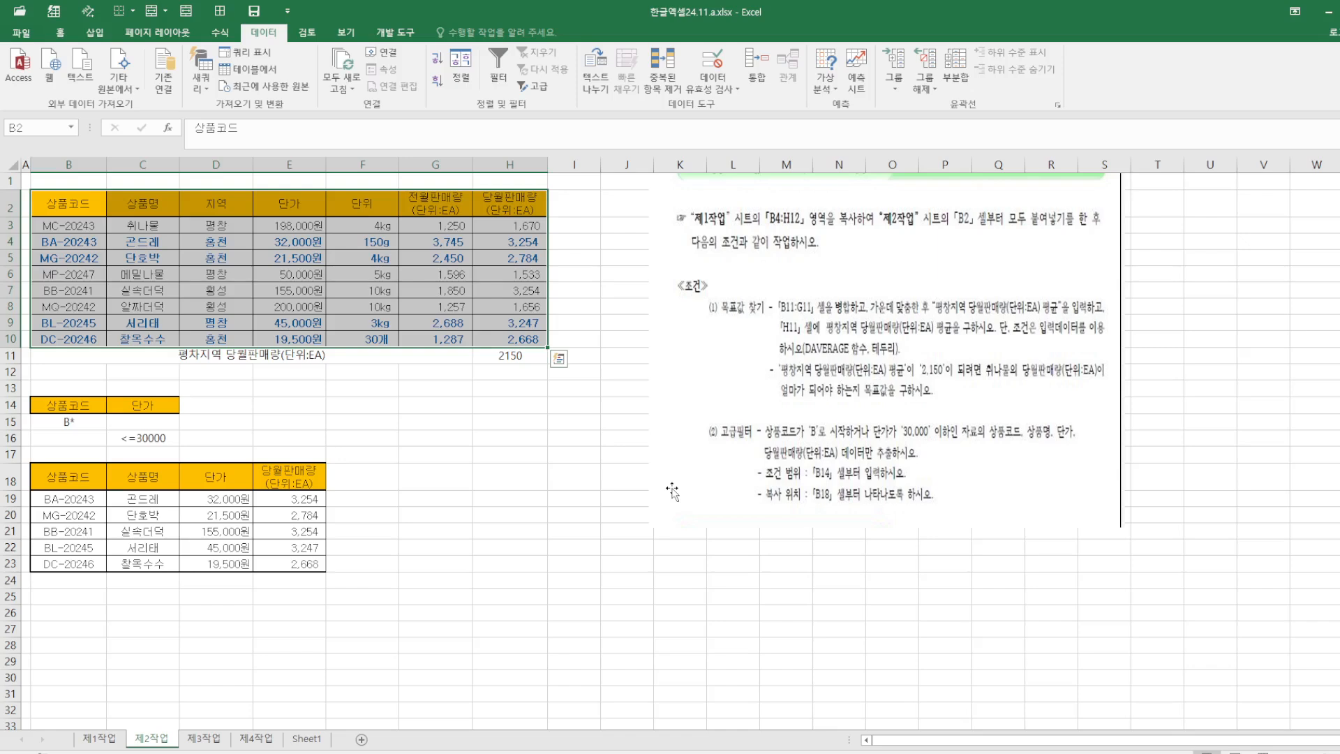
Step: Examine the product codes and unit prices in the newly extracted rows to verify that each meets one of the conditions
left_click(70, 499)
left_click(78, 533)
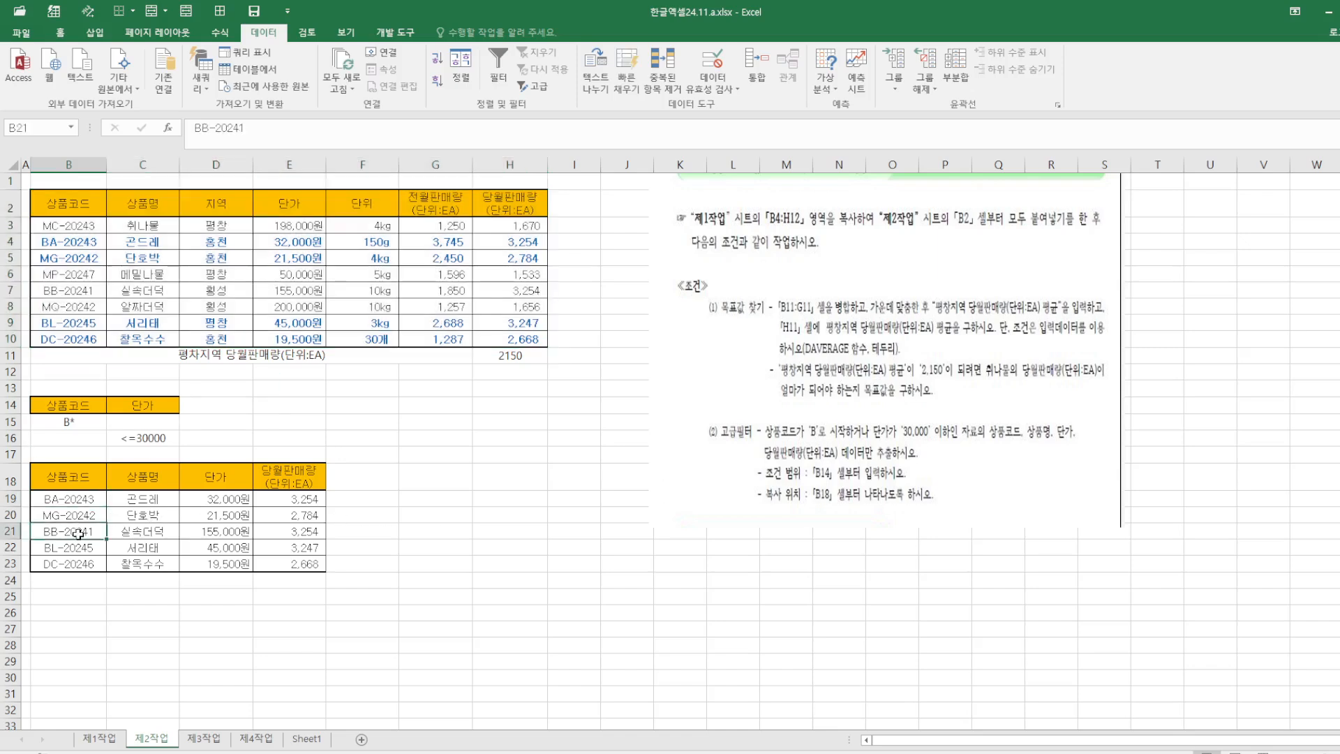
left_click(72, 552)
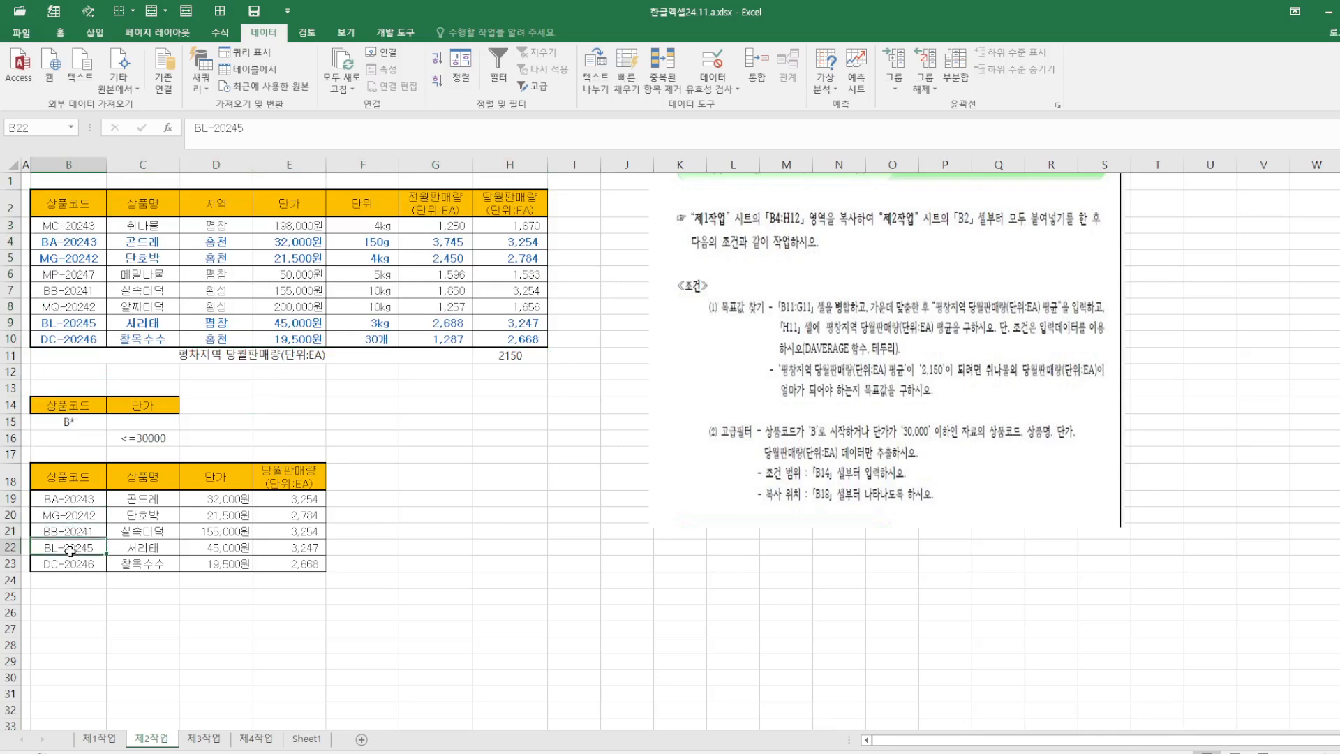
left_click(234, 499)
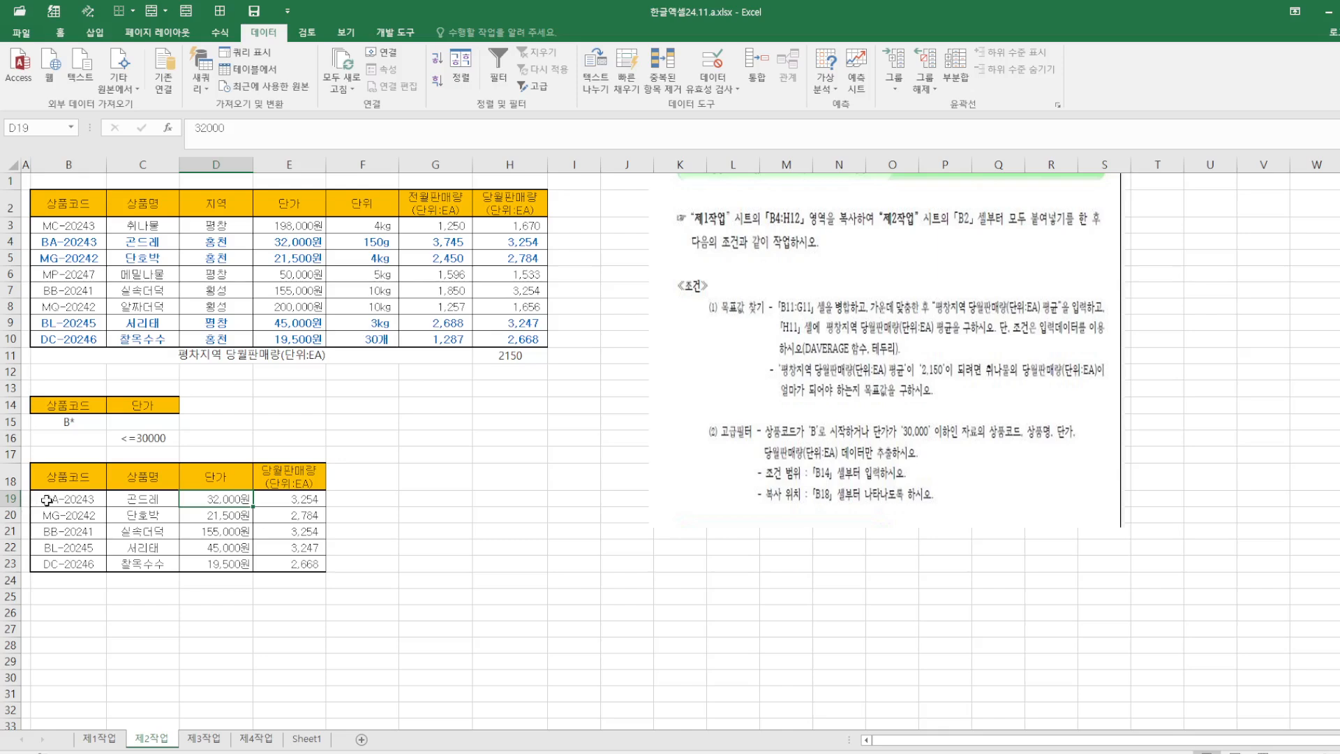
left_click(202, 520)
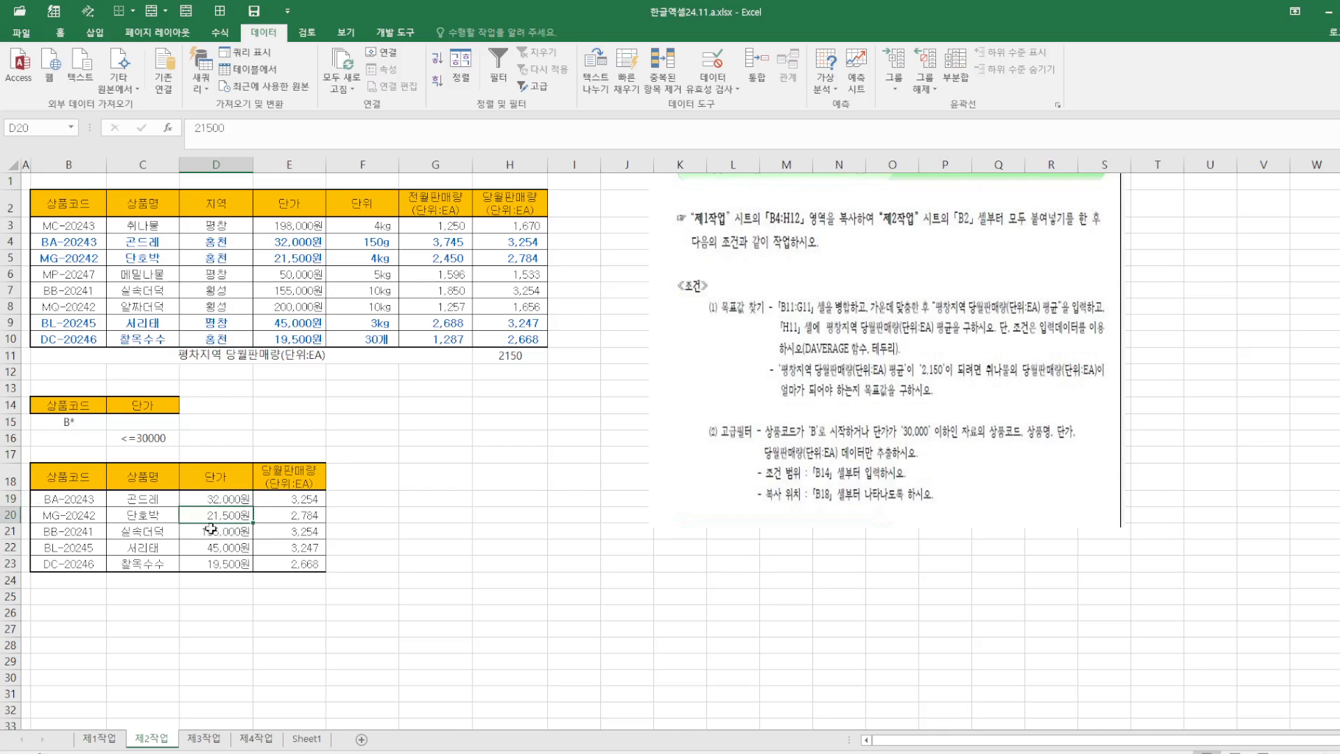
left_click(230, 569)
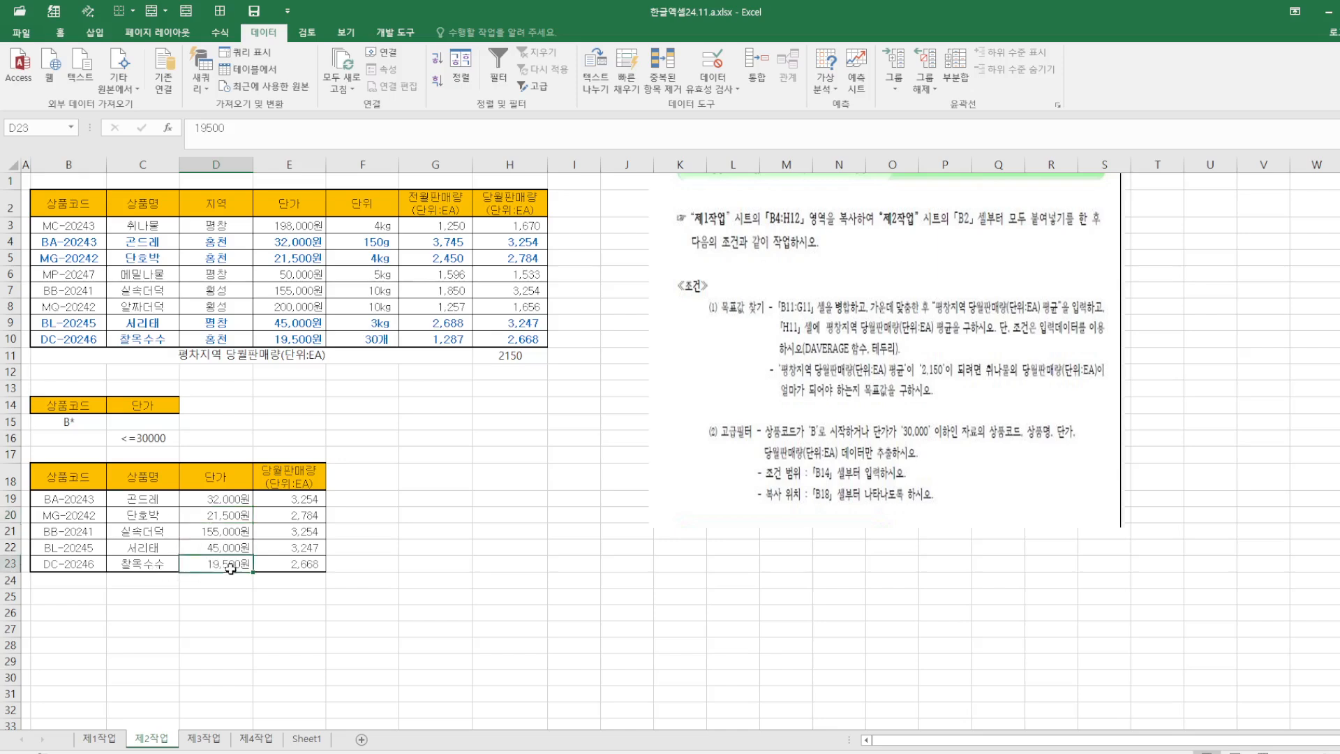
left_click(383, 558)
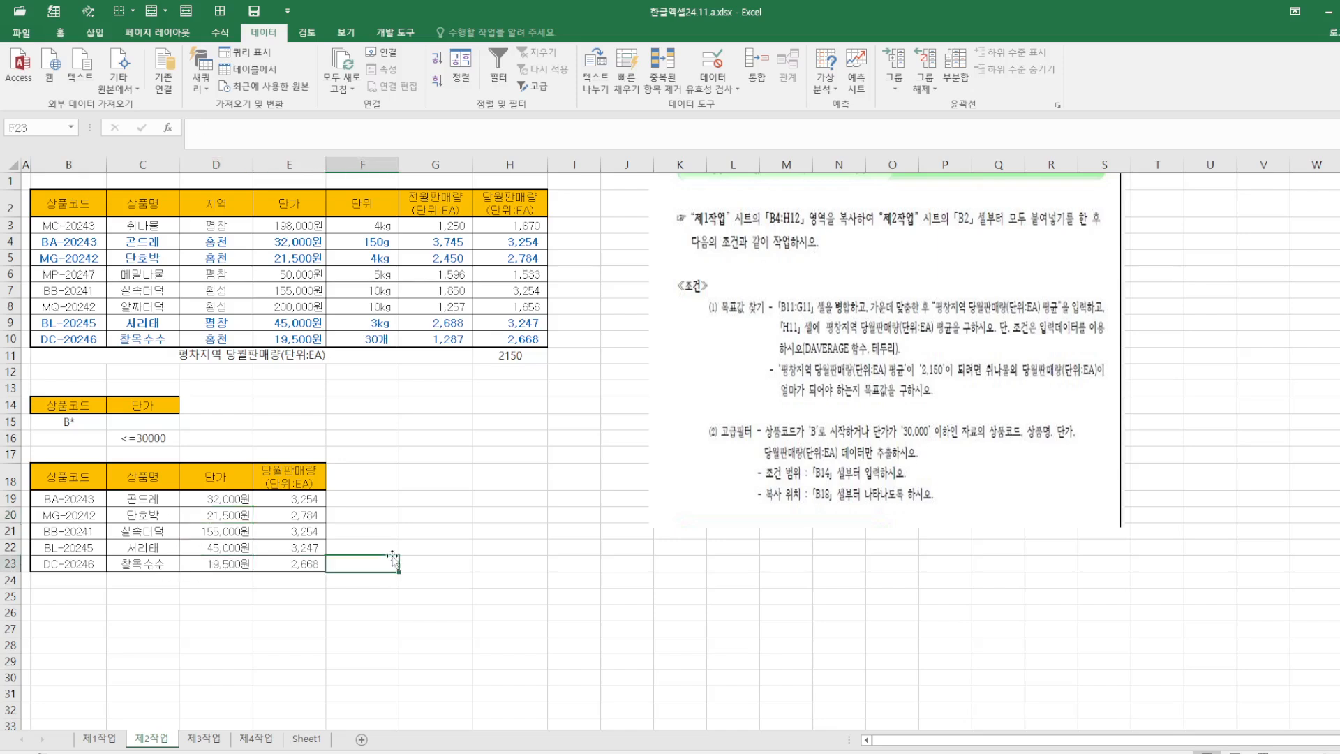
left_click(594, 518)
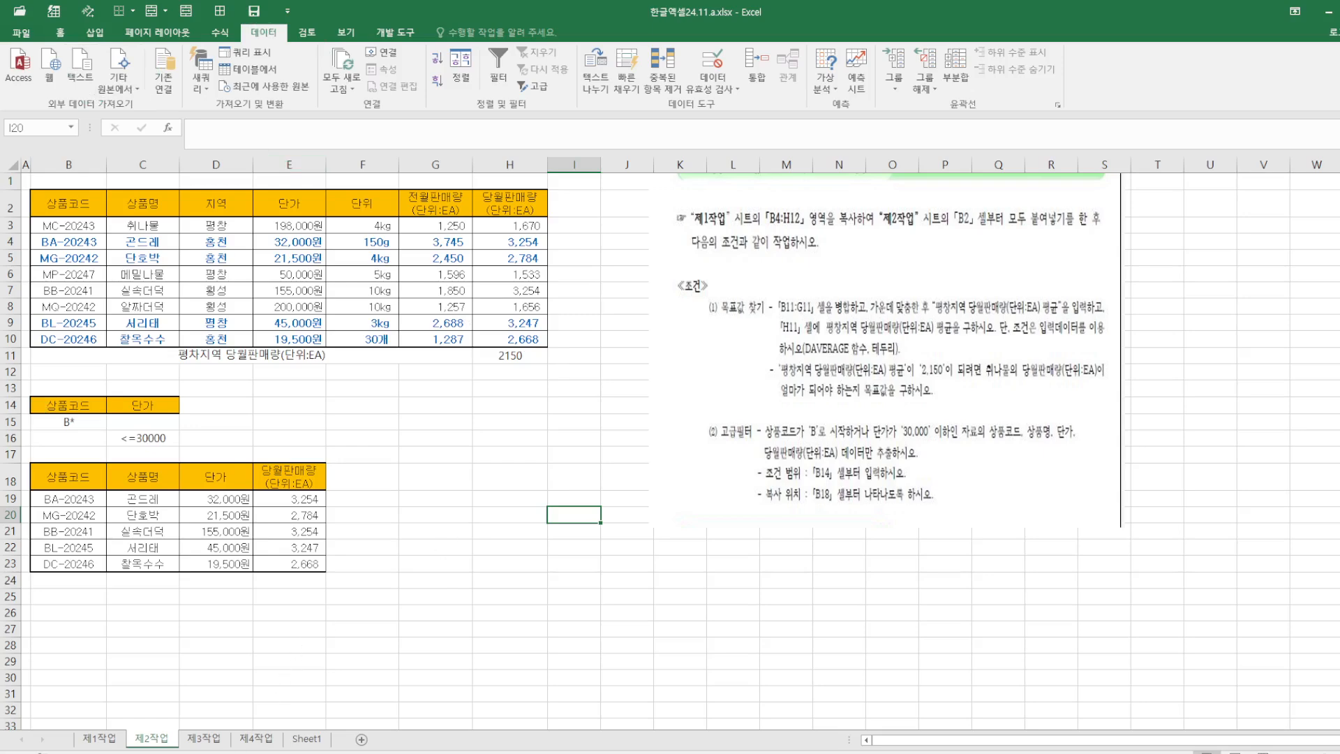
Step: Copy the table range B4:H12 on the 제1작업 sheet
left_click(104, 744)
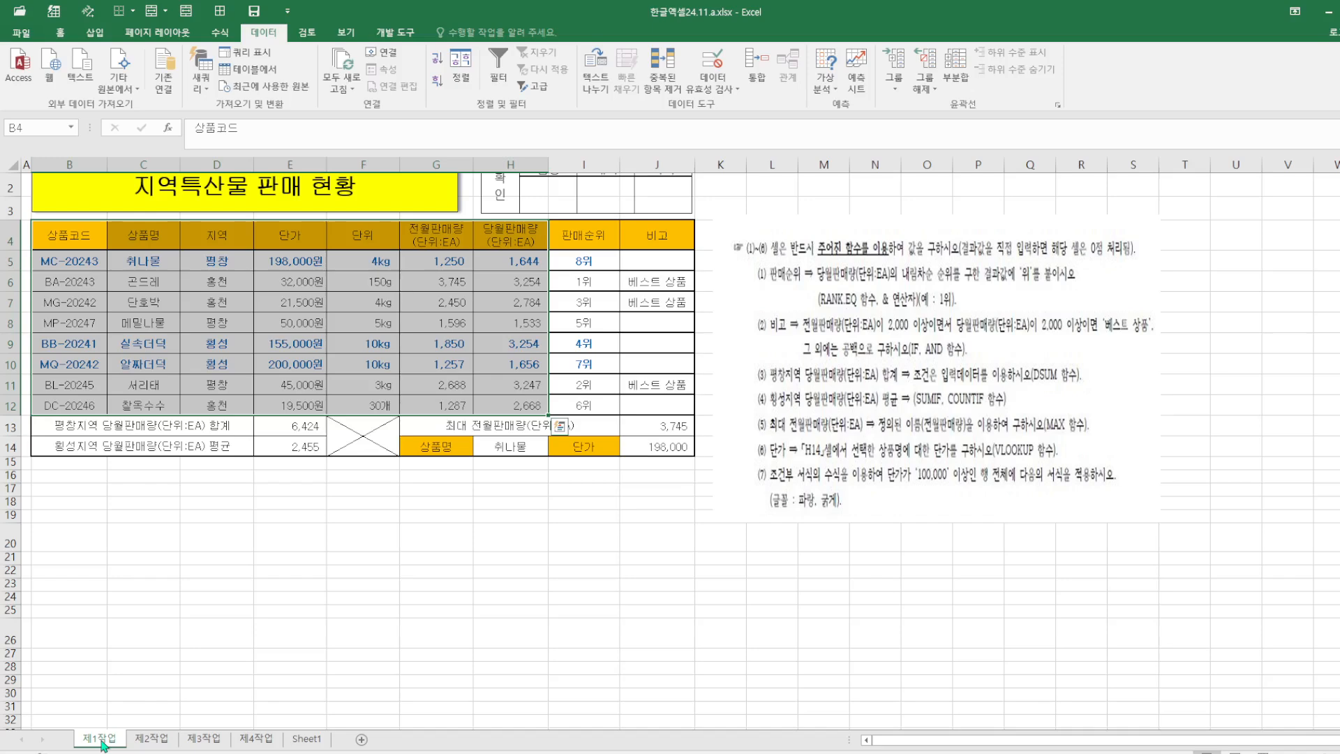
right_click(362, 302)
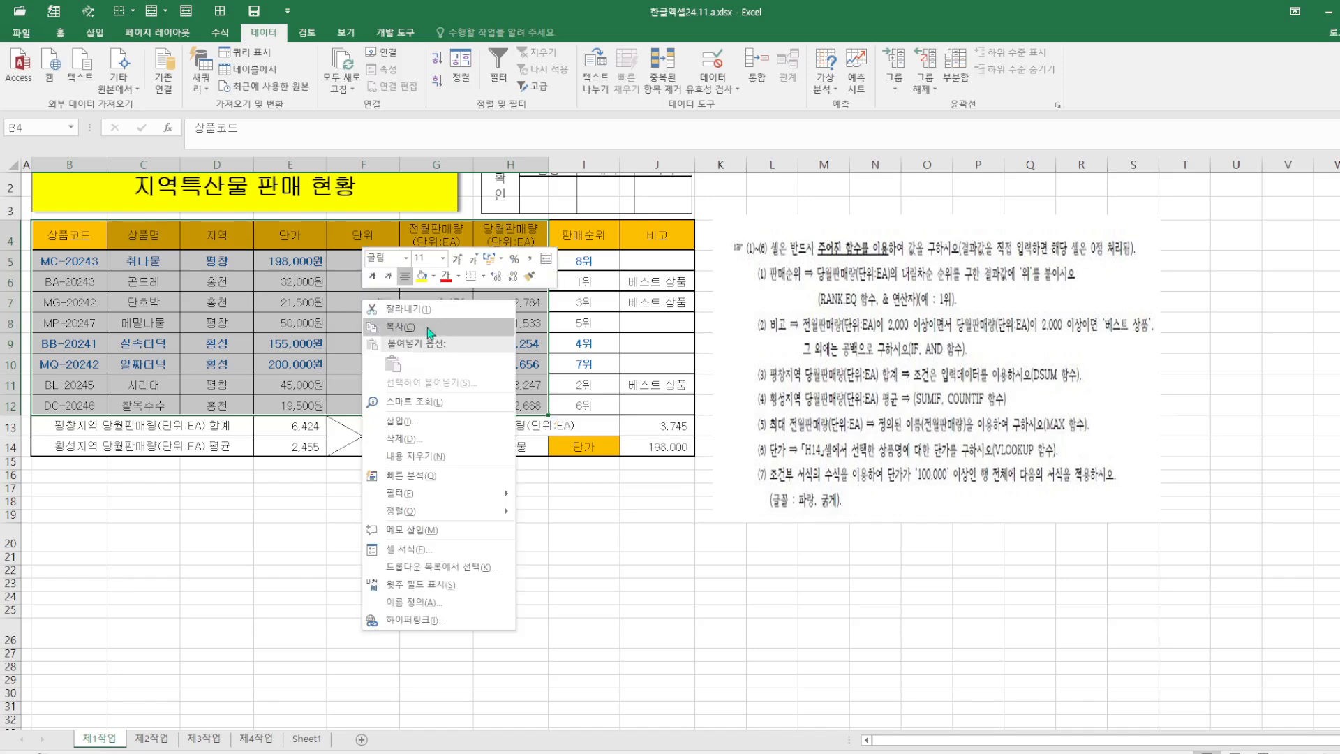
left_click(399, 326)
Step: Try a plain paste of the copied table at B2 on the 제3작업 sheet and undo it
left_click(204, 739)
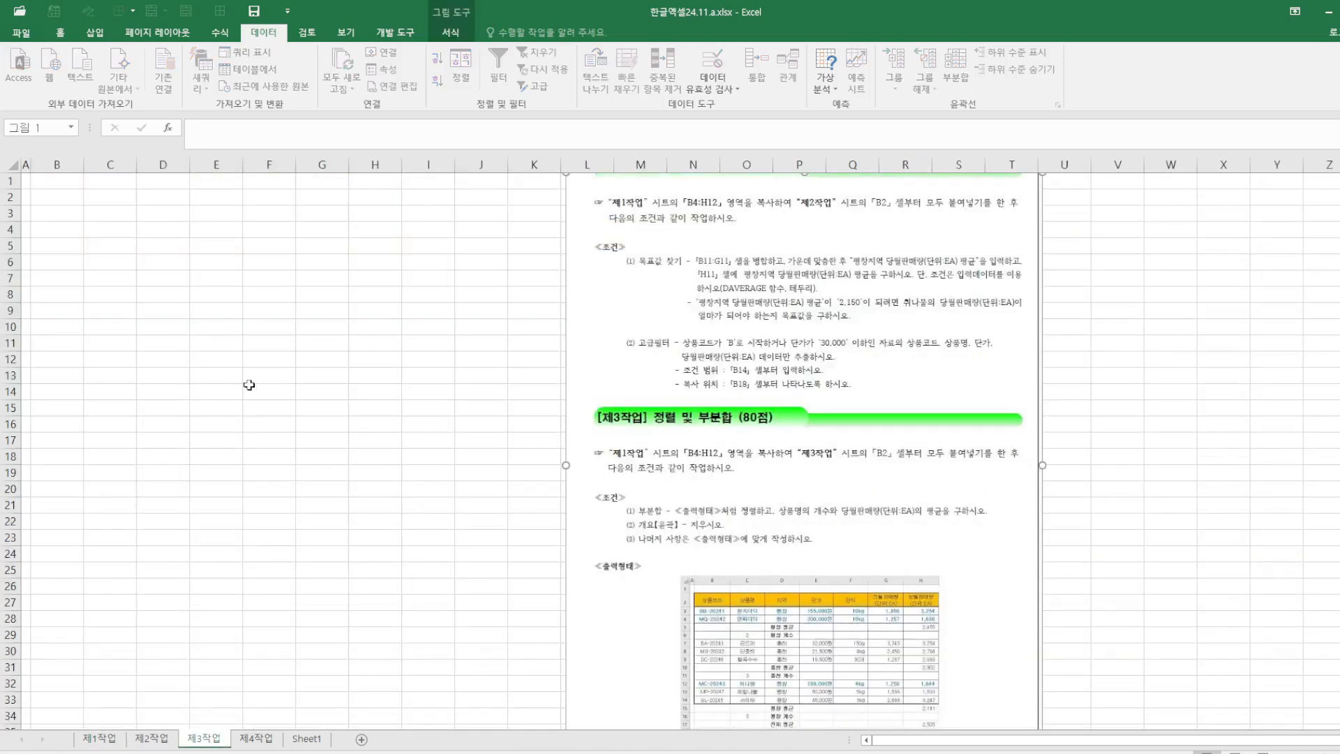
left_click(77, 204)
right_click(77, 204)
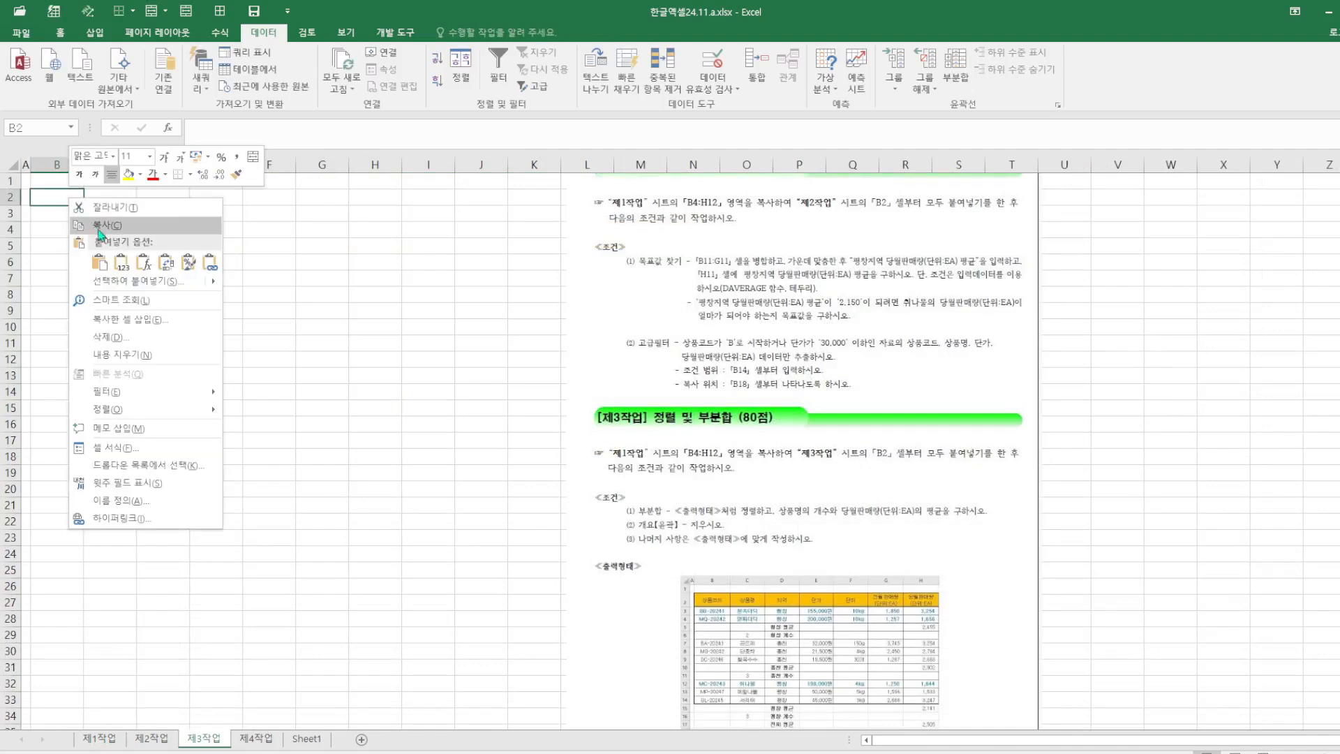
left_click(99, 262)
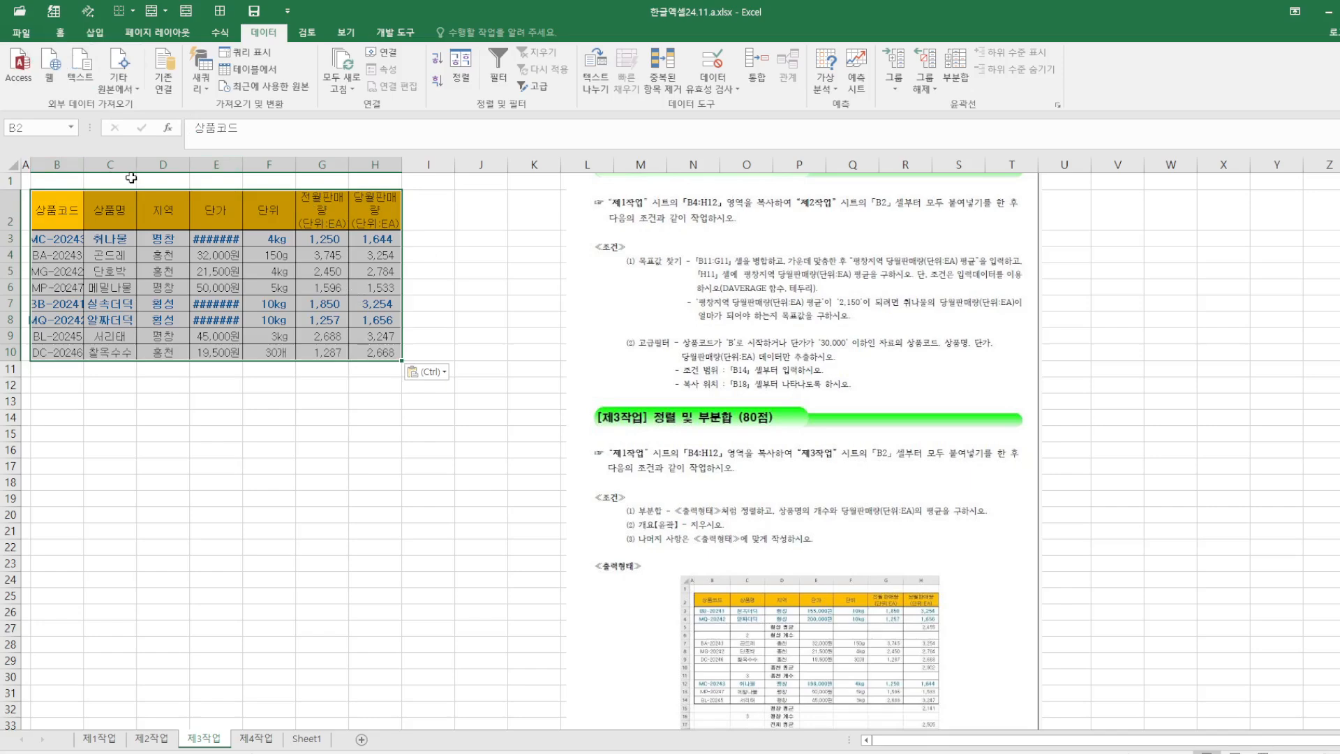
key("ctrl+z")
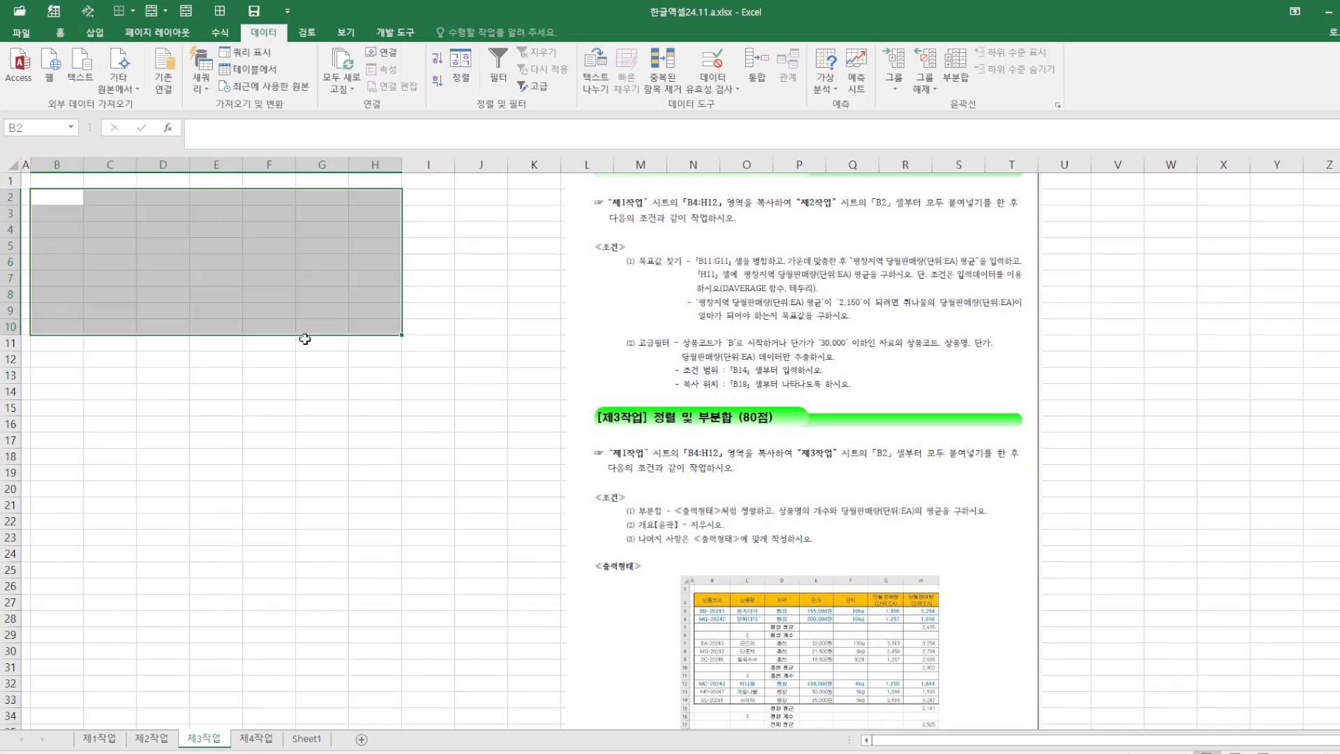
Step: Paste the copied table at B2 on the 제3작업 sheet, keeping the source column widths
left_click(351, 387)
left_click(70, 198)
right_click(70, 198)
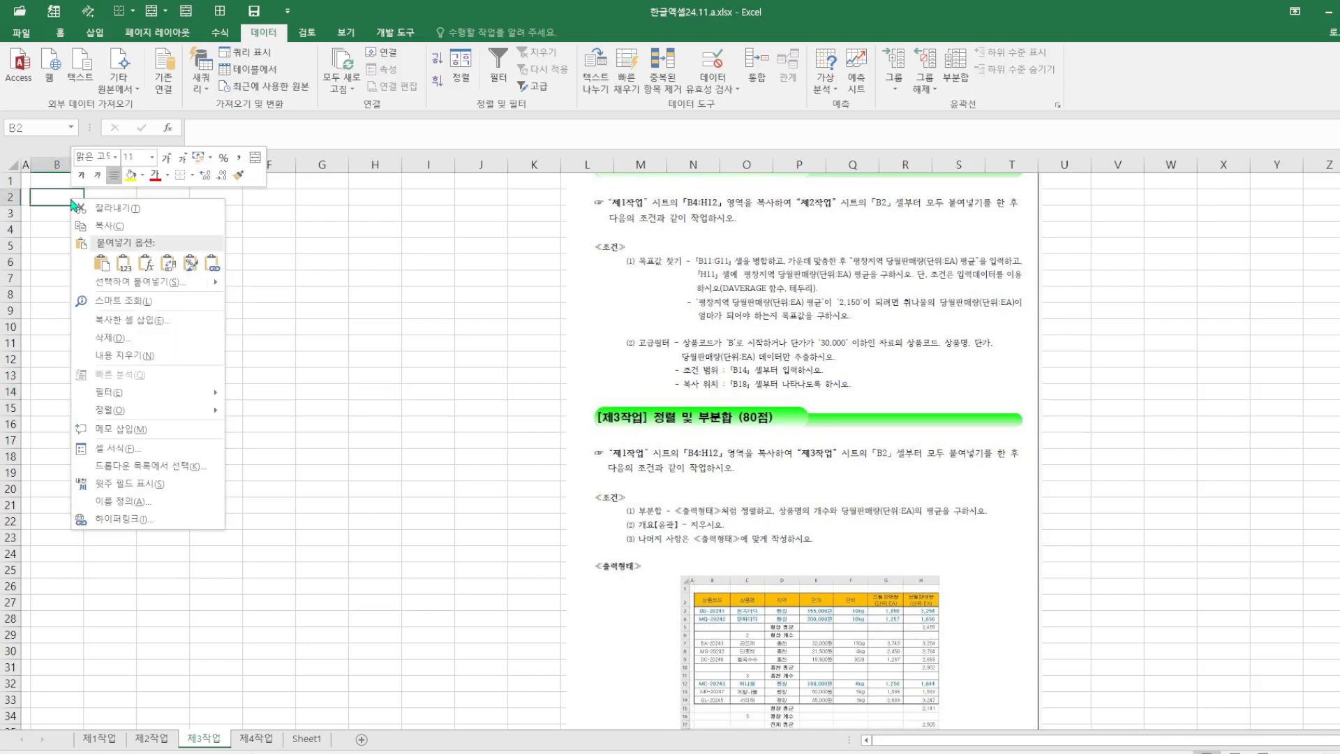
mouse_move(194, 289)
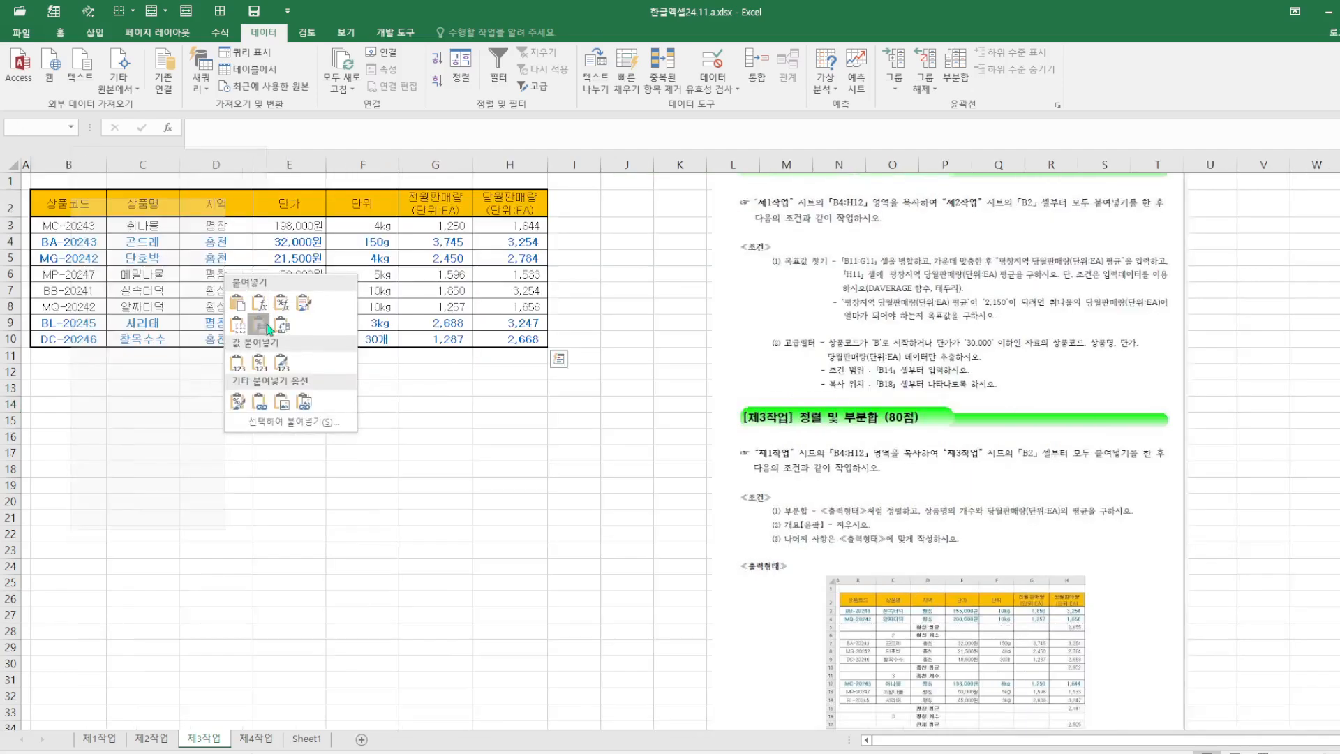
left_click(260, 323)
left_click(434, 473)
Step: Crop the upper part off the instruction picture so that it starts below the [제3작업] heading
left_click(822, 348)
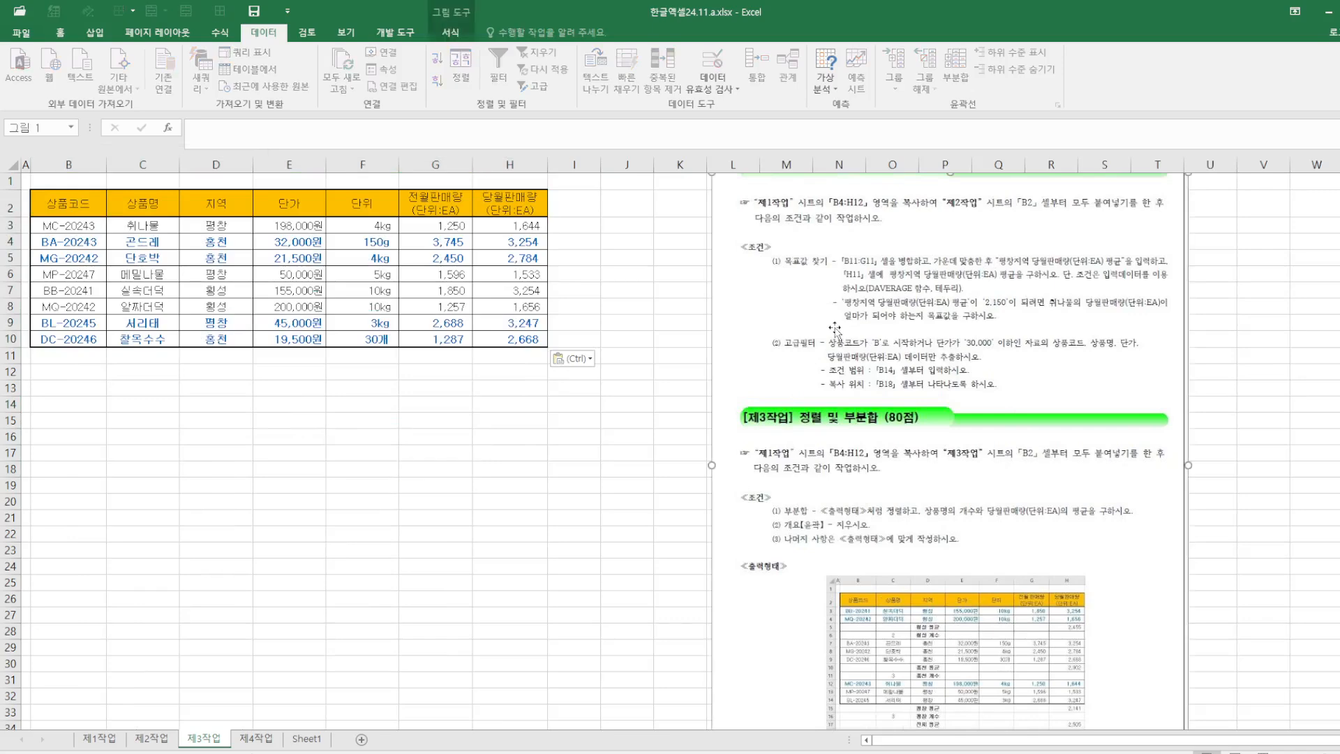
left_click(450, 32)
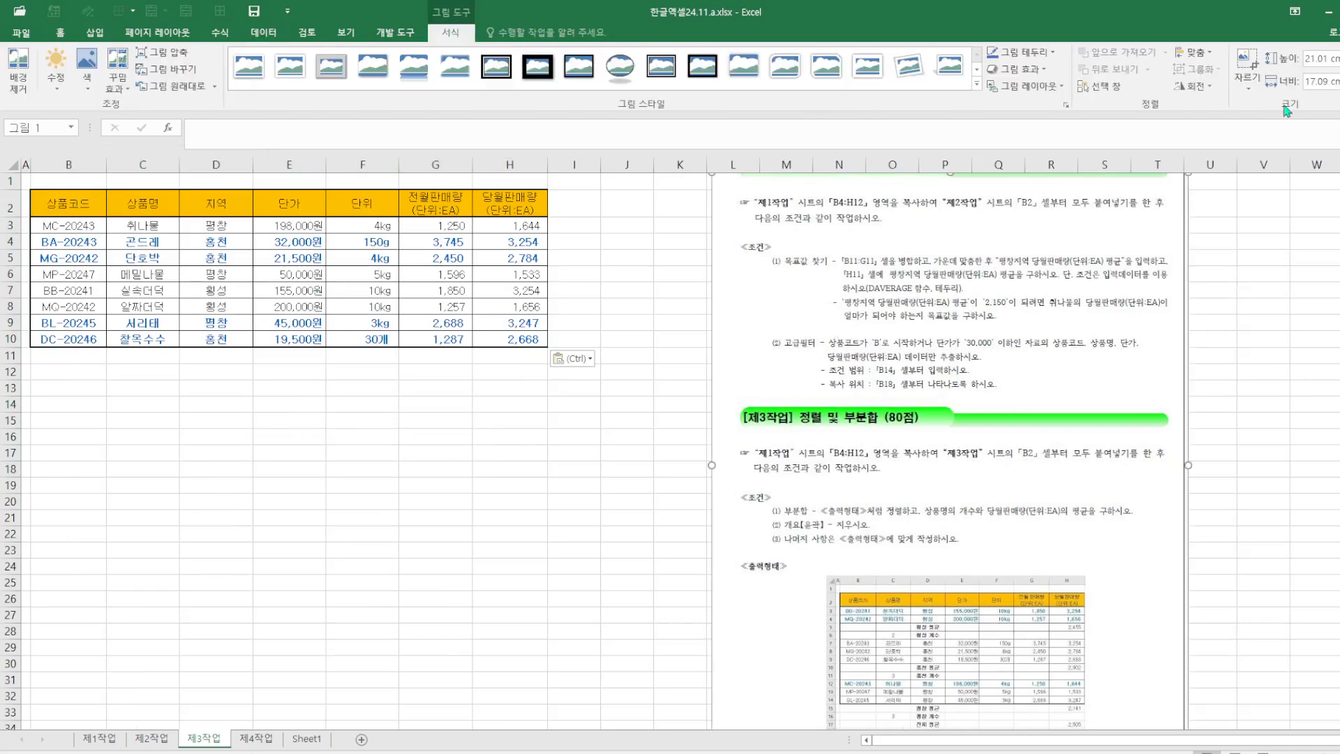
left_click(1246, 61)
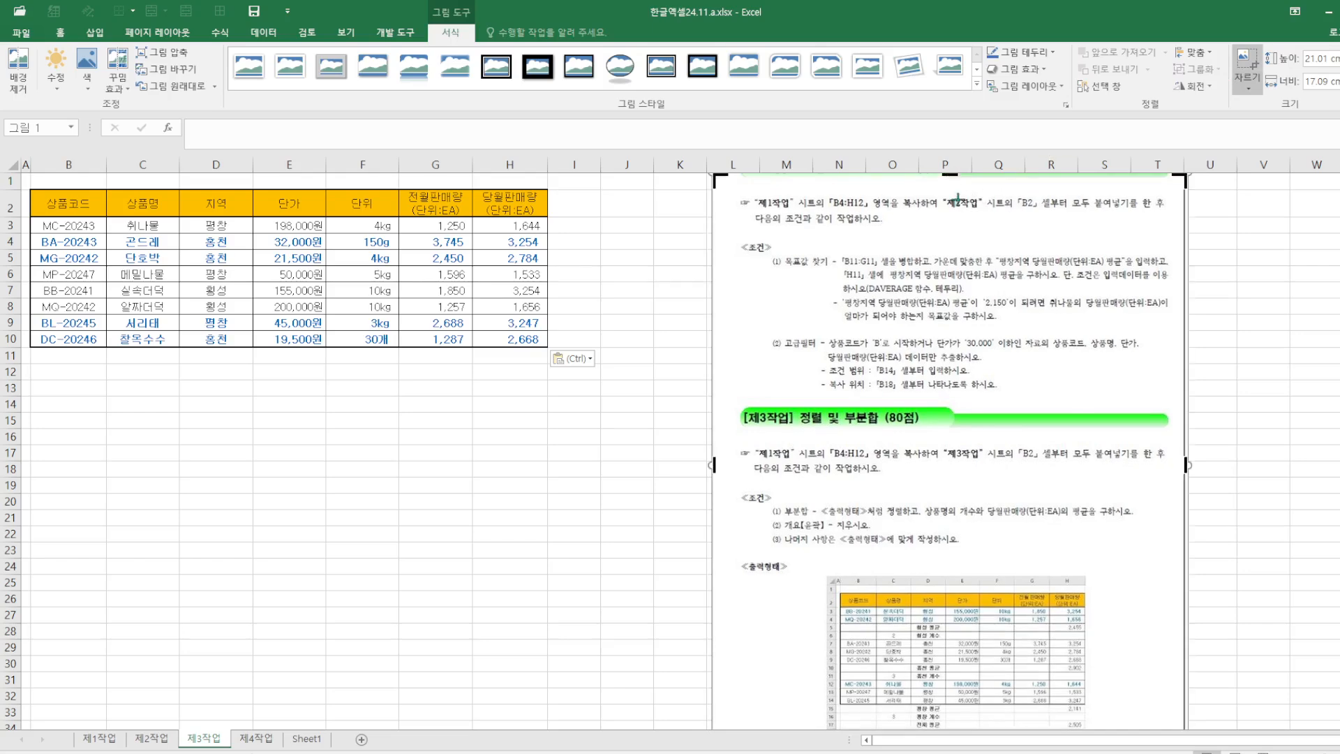
left_click_drag(958, 198, 900, 446)
key("Escape")
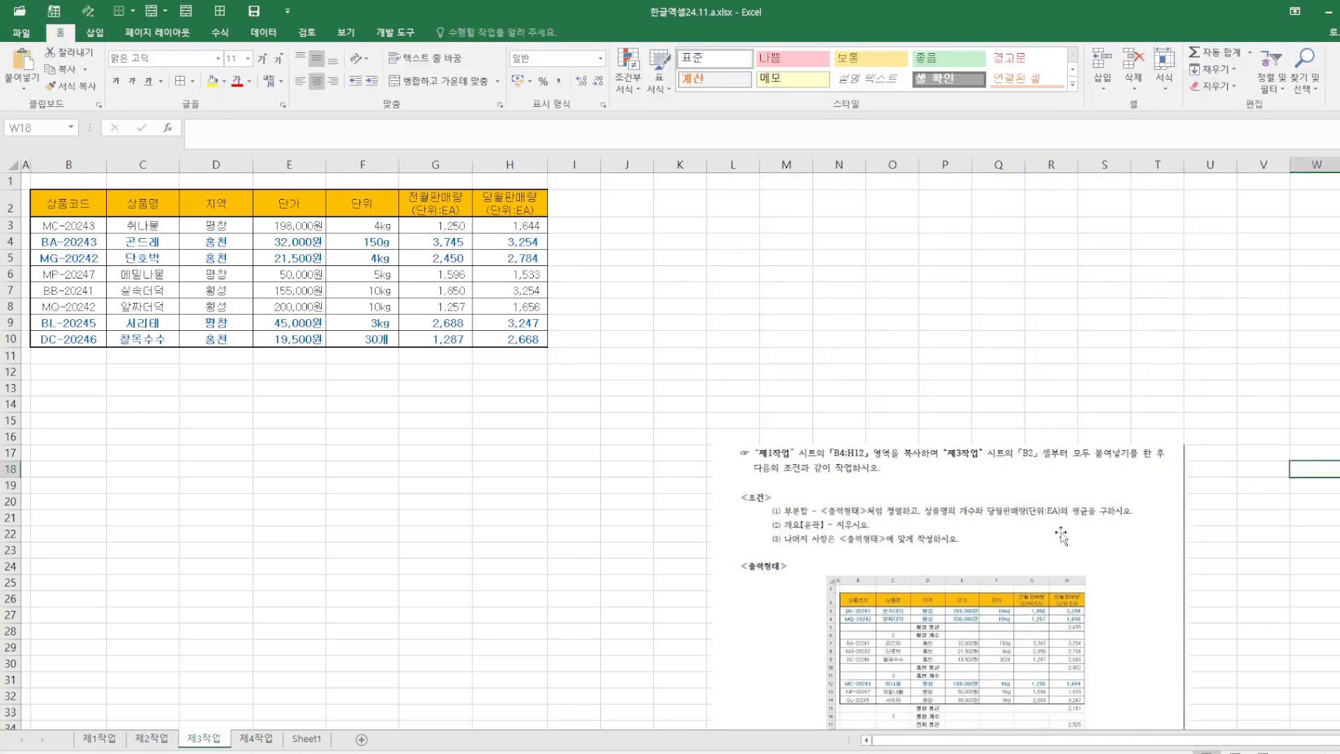
Step: Move the cropped instruction picture up beside the table and enlarge it to a height of about 14.63 cm, widening it slightly
left_click_drag(995, 545, 890, 293)
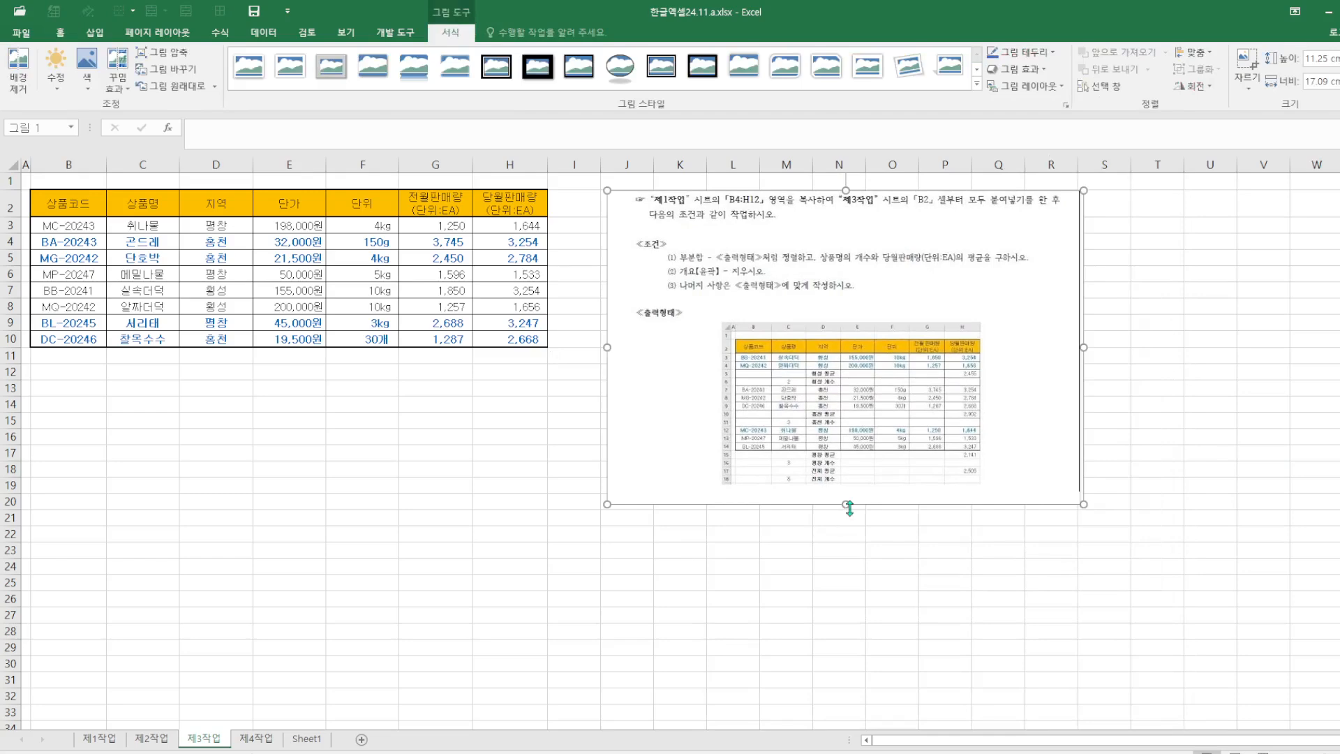
left_click_drag(848, 507, 887, 585)
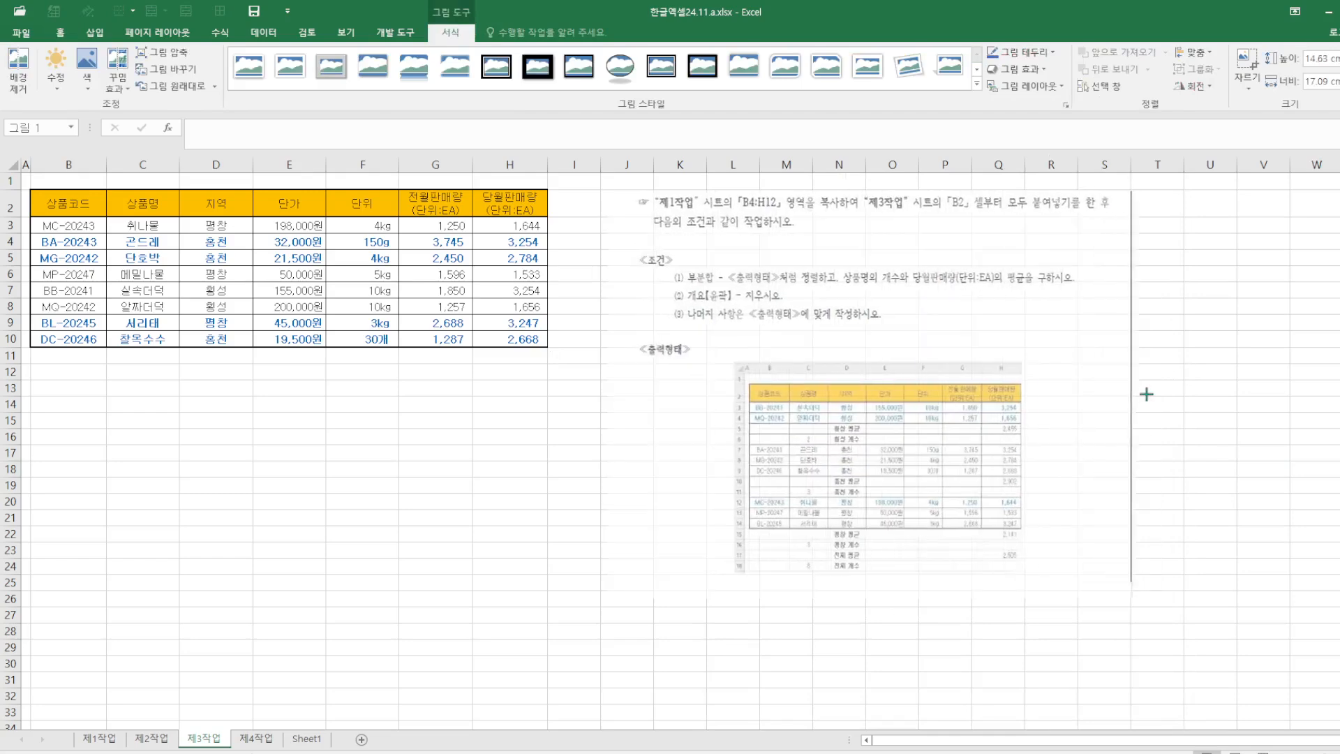
left_click_drag(1146, 394, 1150, 394)
left_click(996, 660)
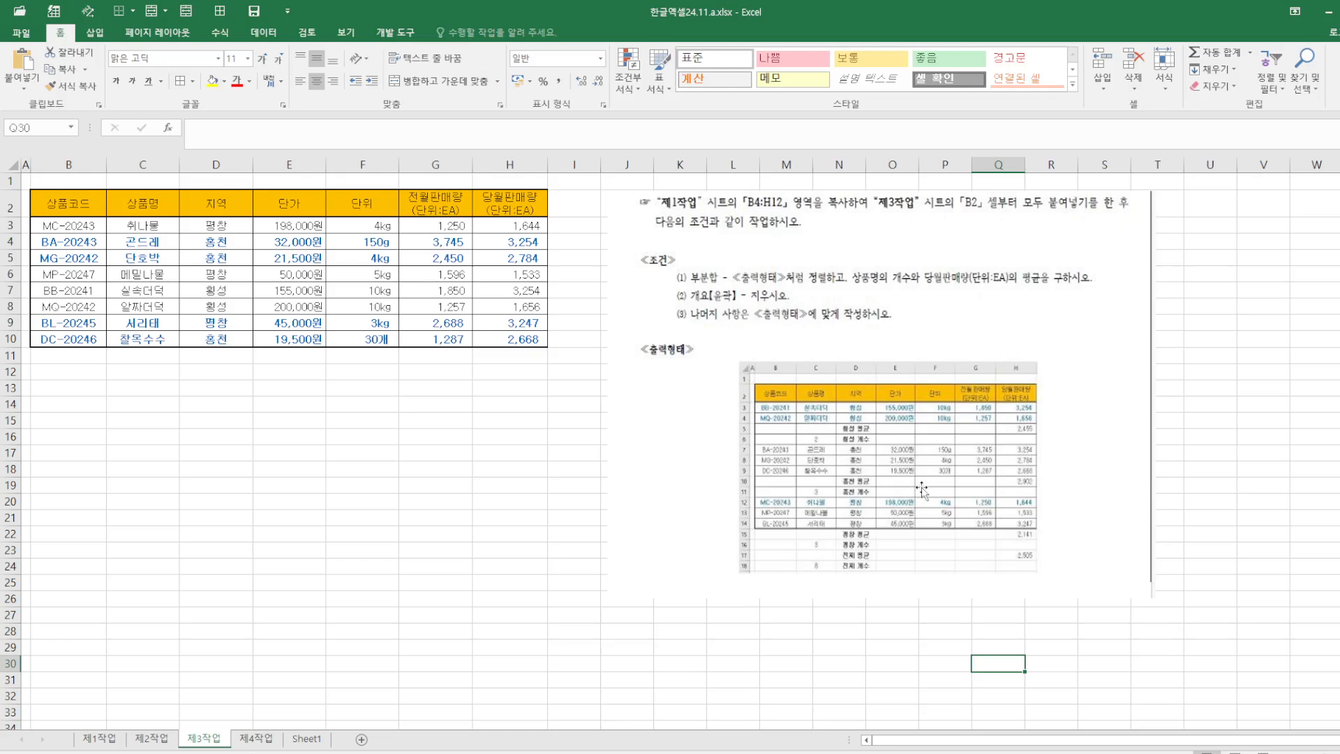
Step: Sort the table by 지역 in ascending order, trying descending order before returning to ascending
left_click(227, 208)
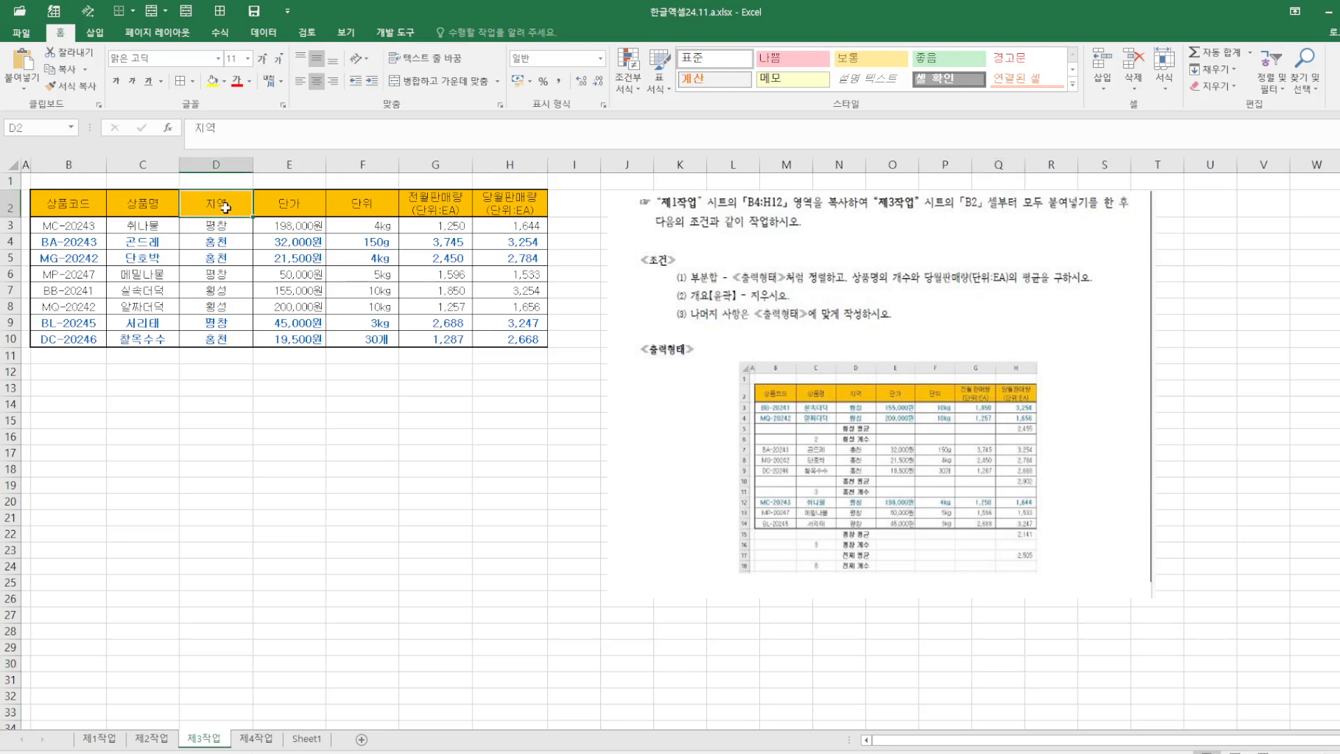
left_click(269, 33)
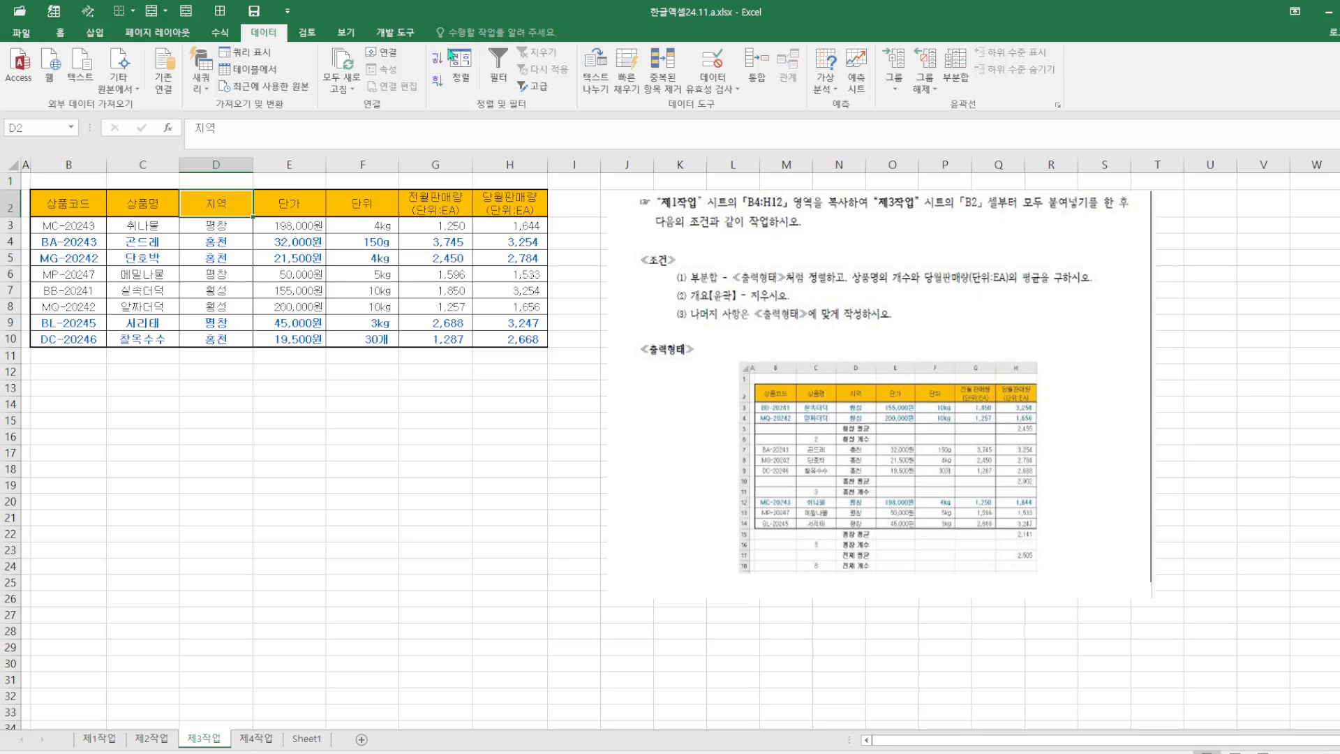
left_click(435, 61)
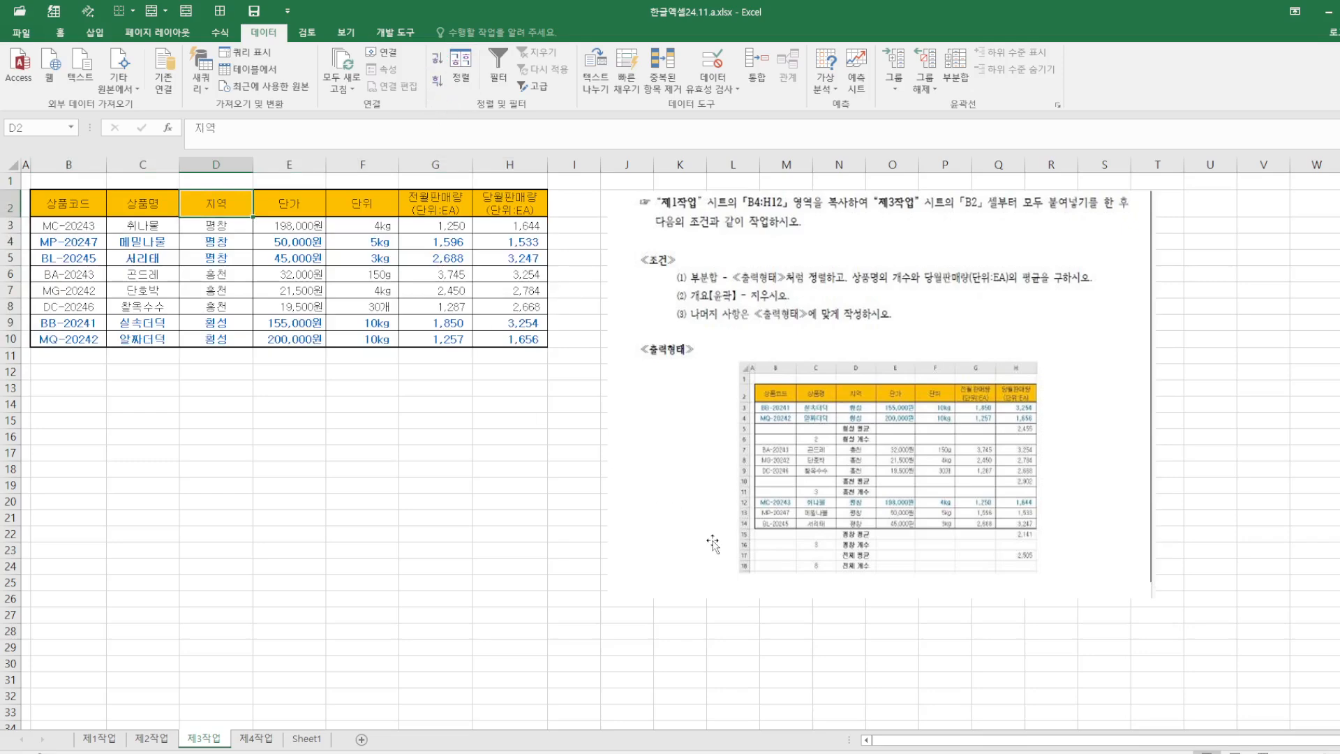
left_click(438, 84)
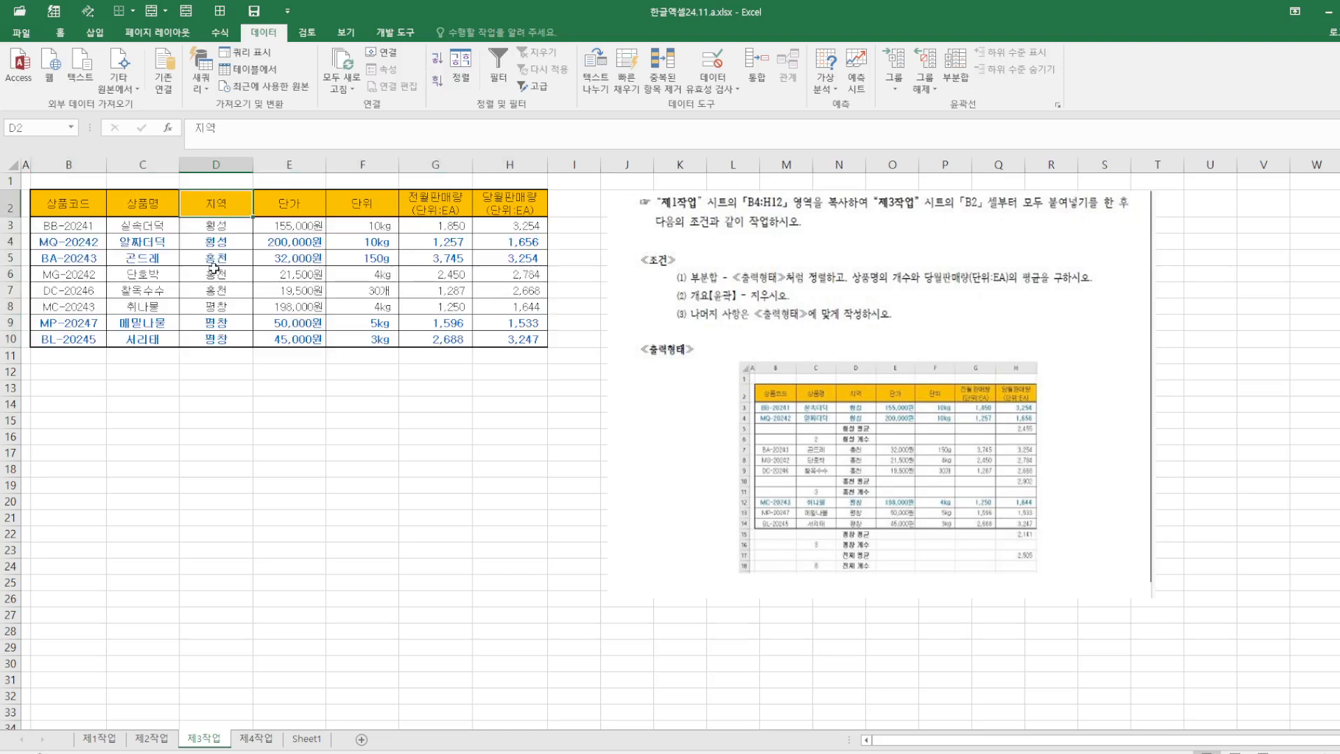
left_click(437, 59)
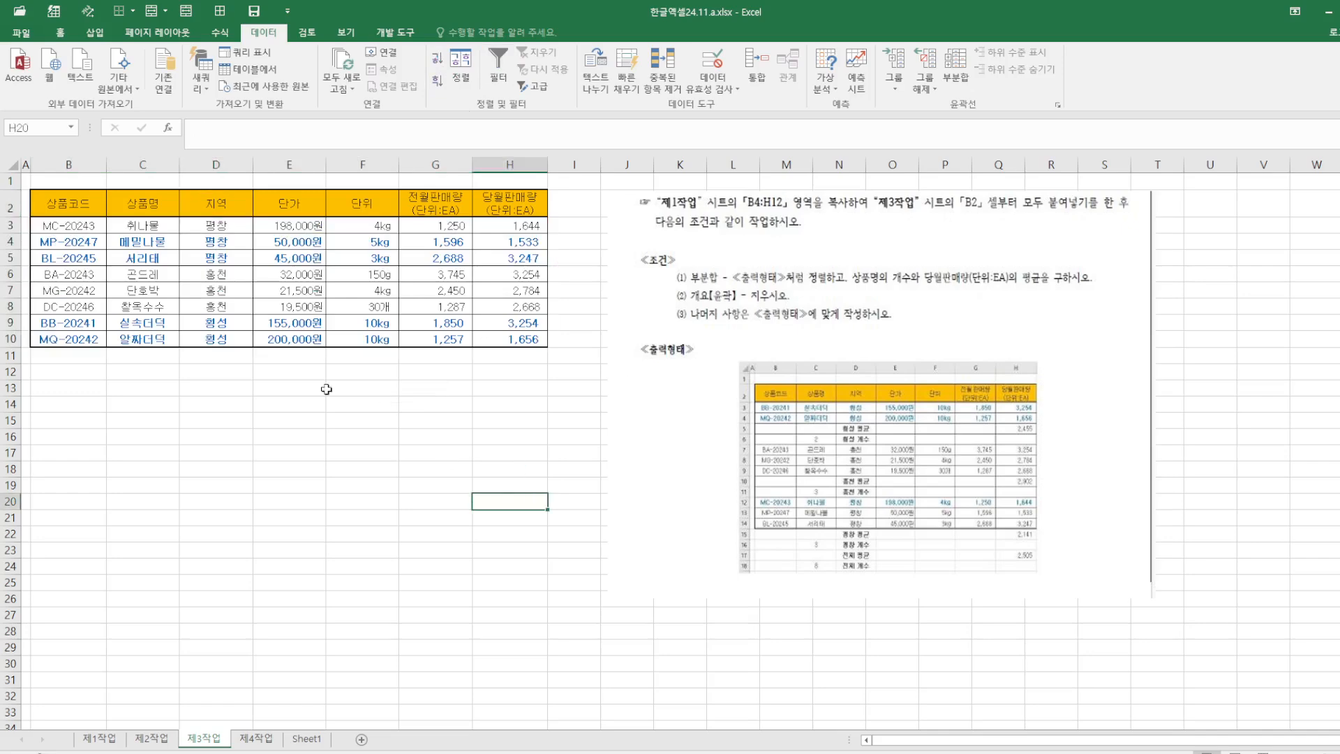
Step: Add subtotals to the table grouped by 지역, using the 개수 function on 상품명 only
left_click(166, 210)
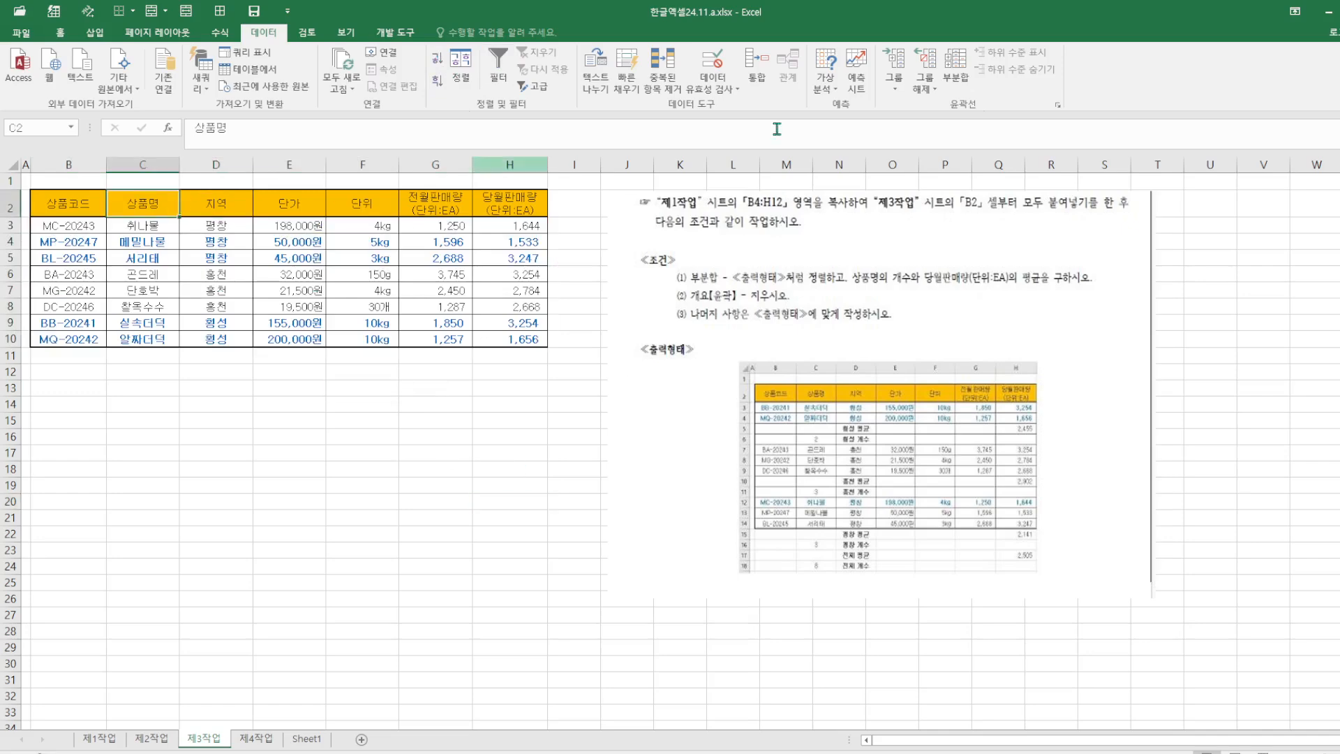
left_click(955, 68)
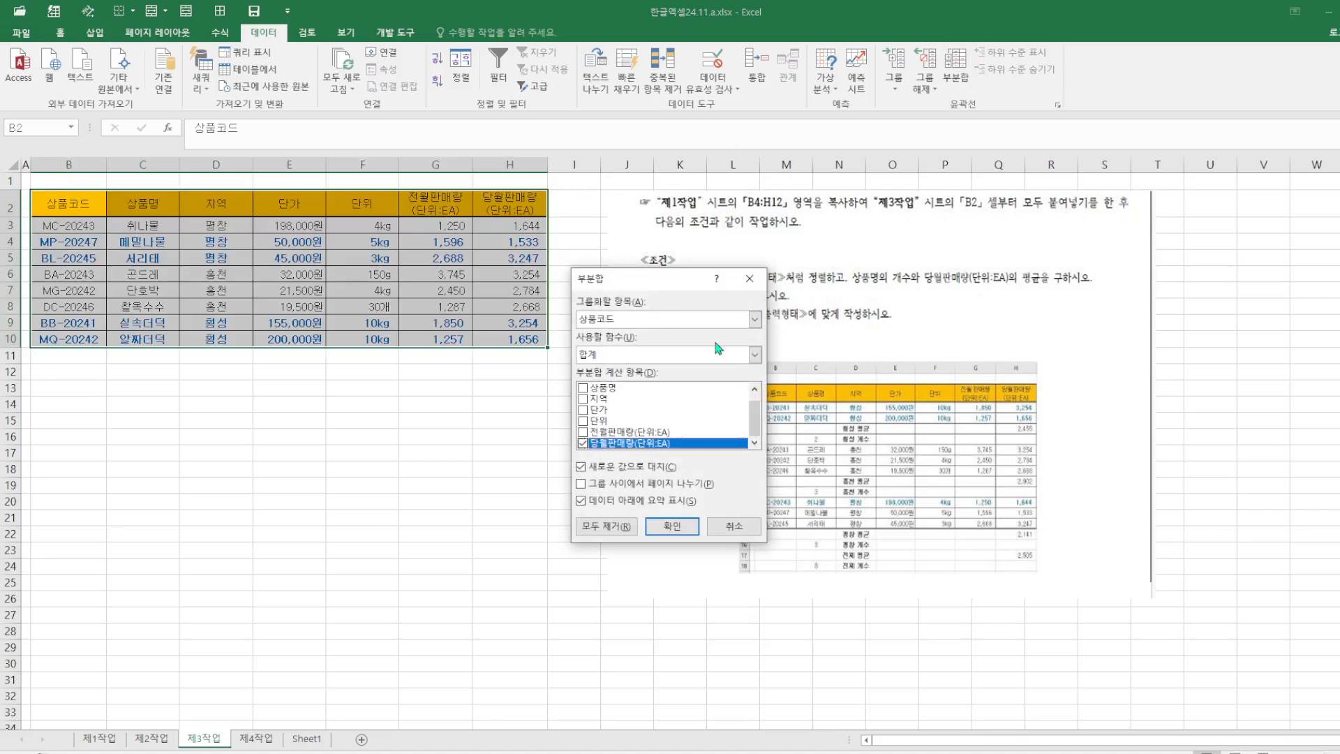
left_click(755, 320)
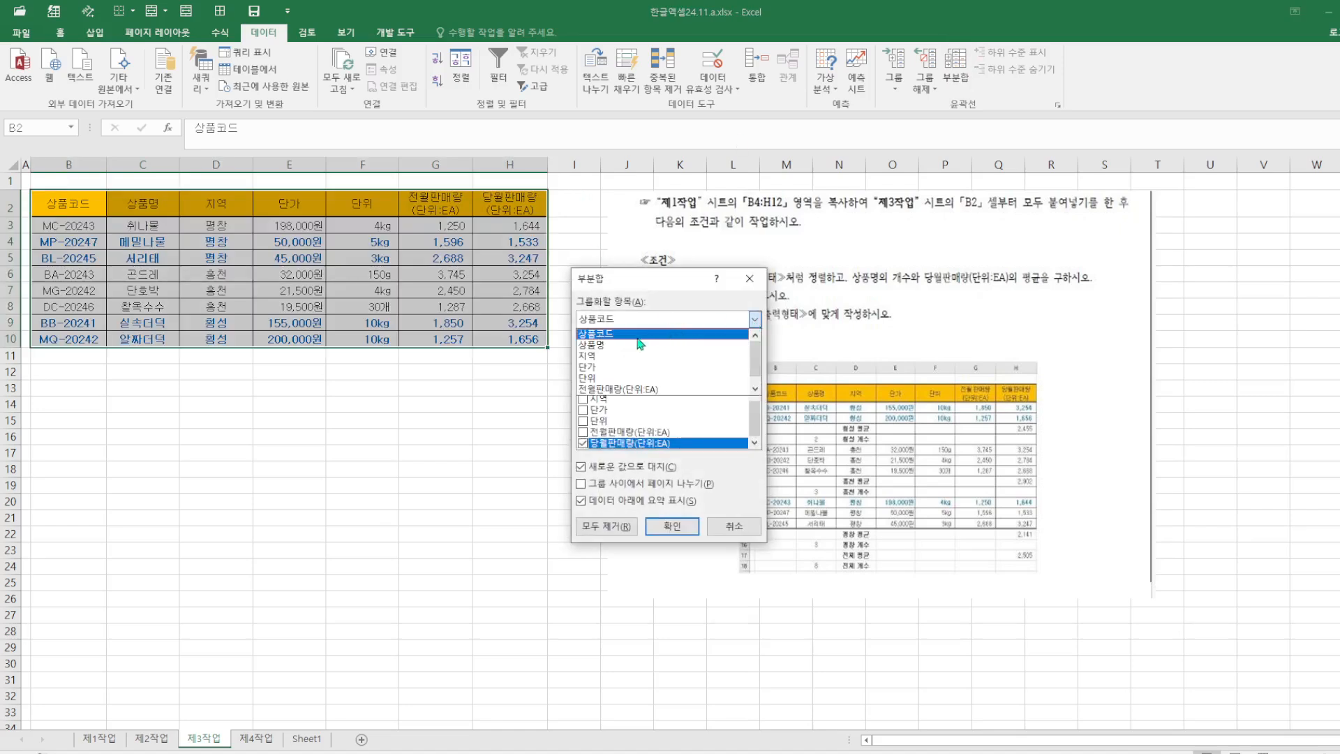
left_click(624, 356)
left_click_drag(681, 282, 481, 309)
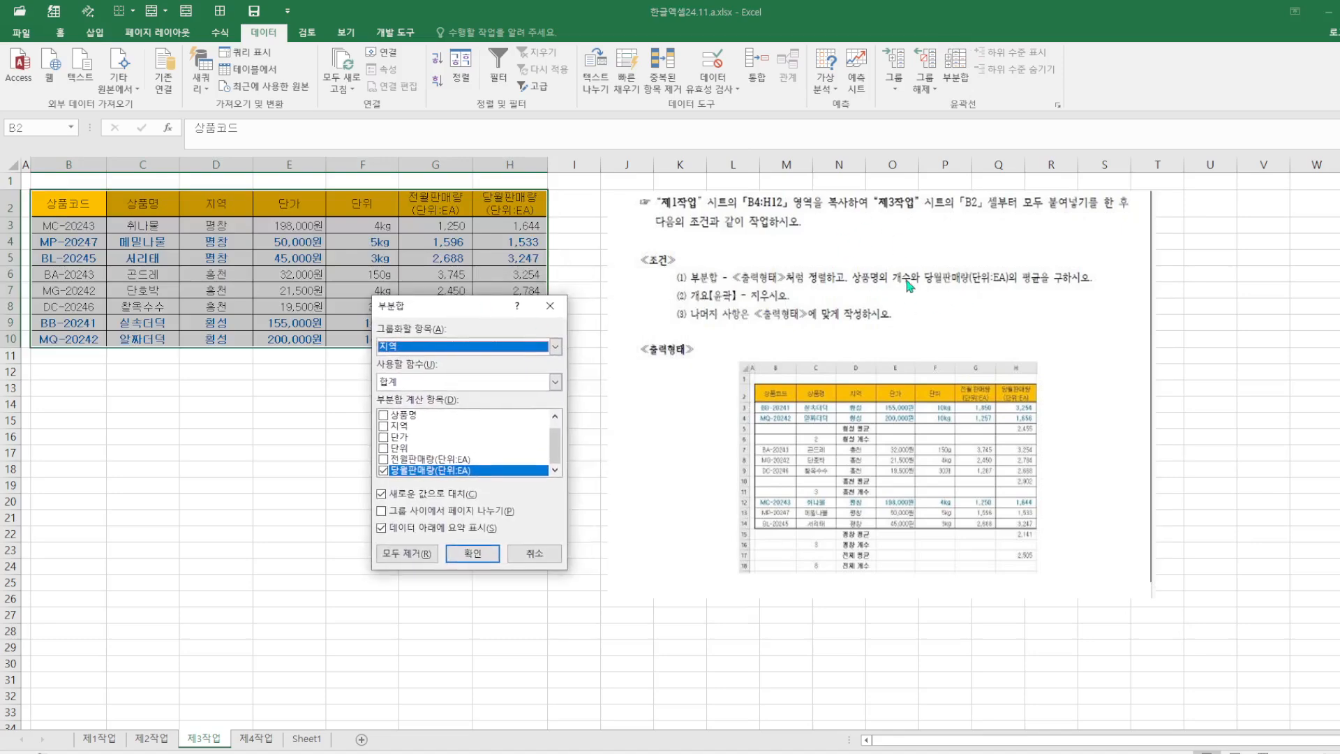
left_click(555, 382)
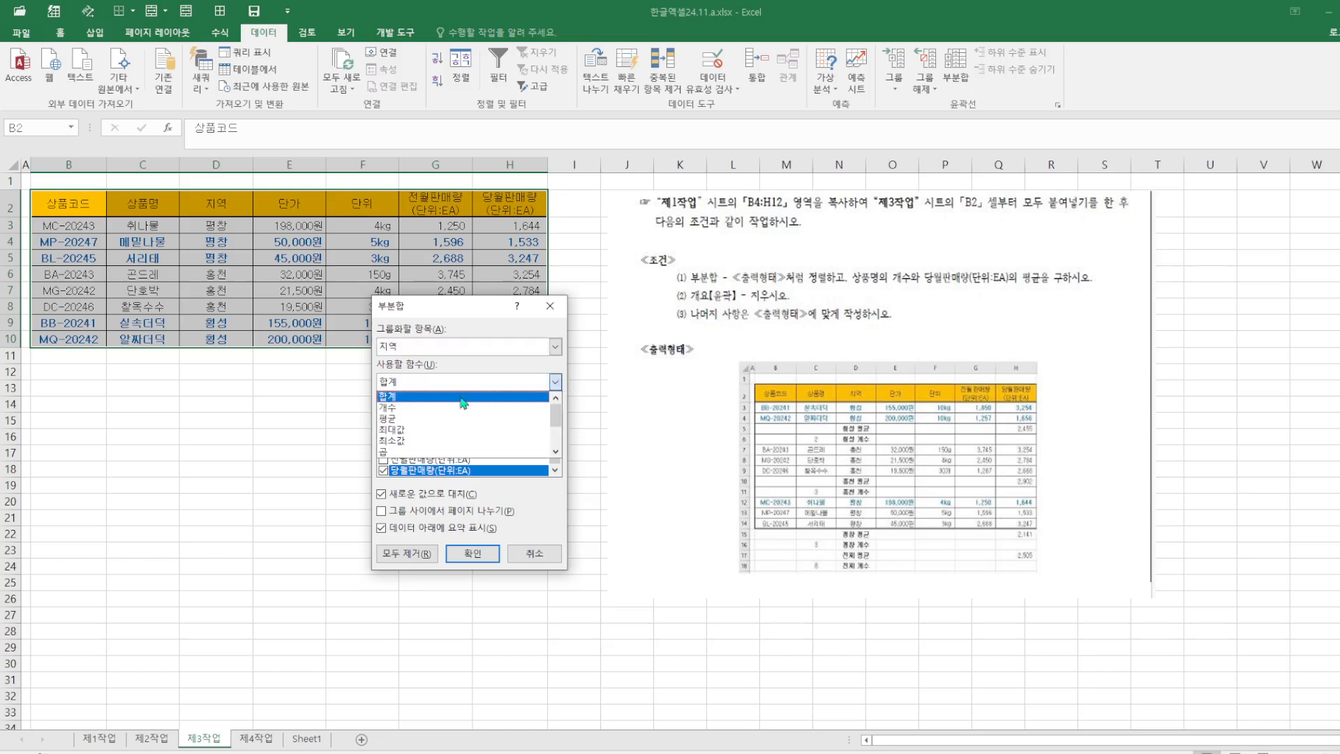
left_click(419, 408)
left_click(383, 471)
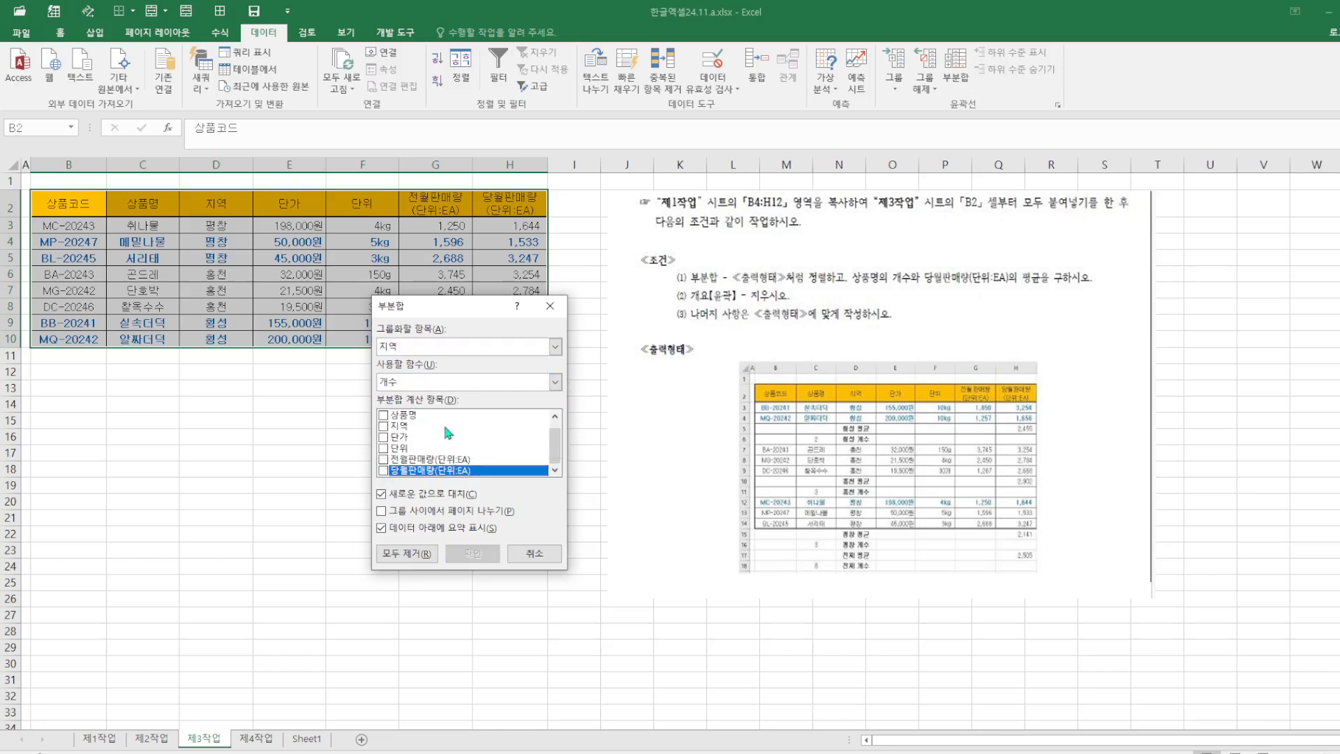
left_click(383, 416)
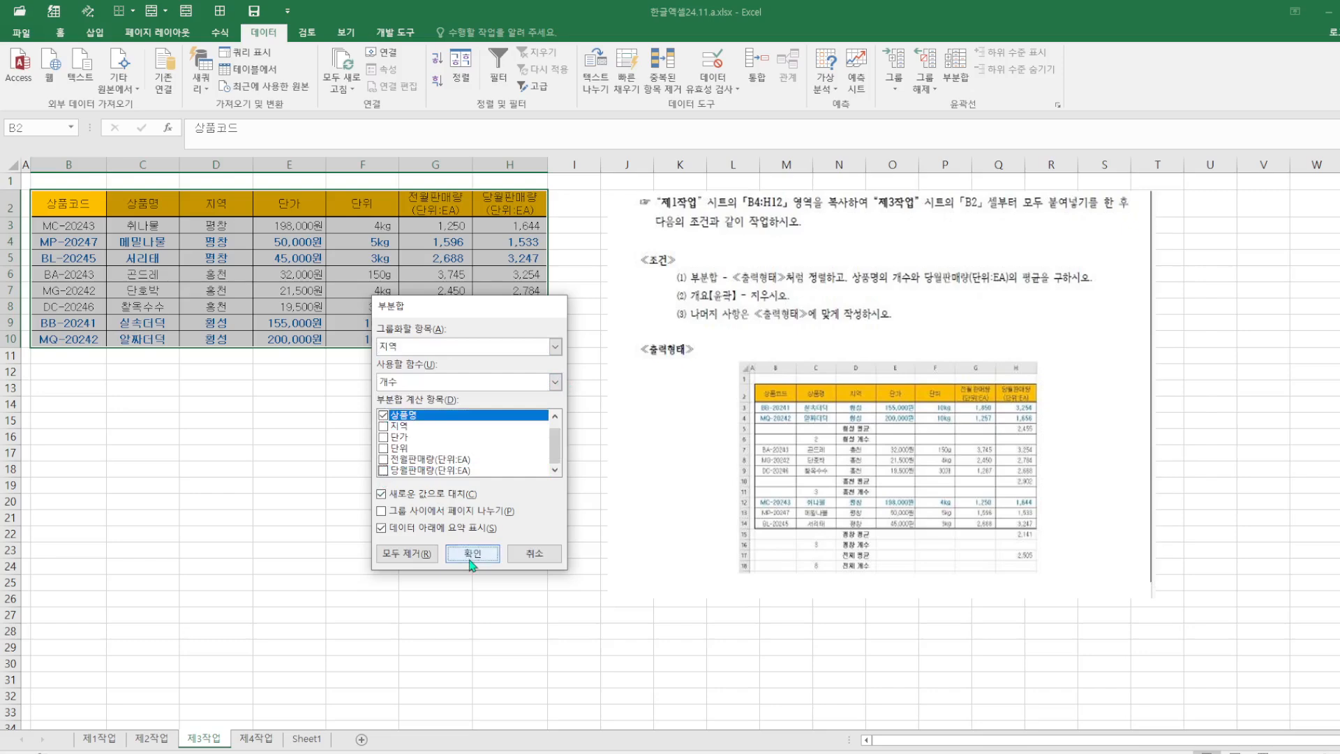
left_click(474, 554)
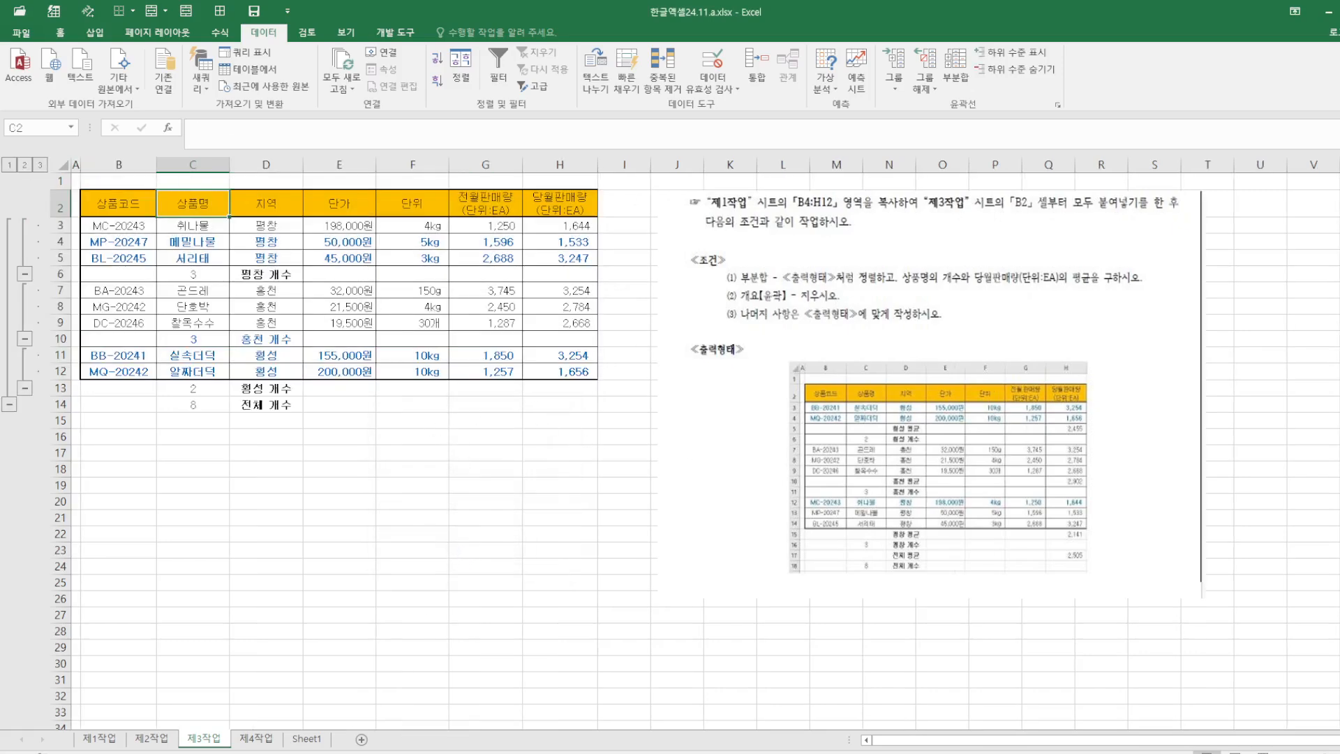
Step: Add a second subtotal by 지역 with the 평균 of 당월판매량(단위:EA), without replacing the existing subtotals
left_click(960, 73)
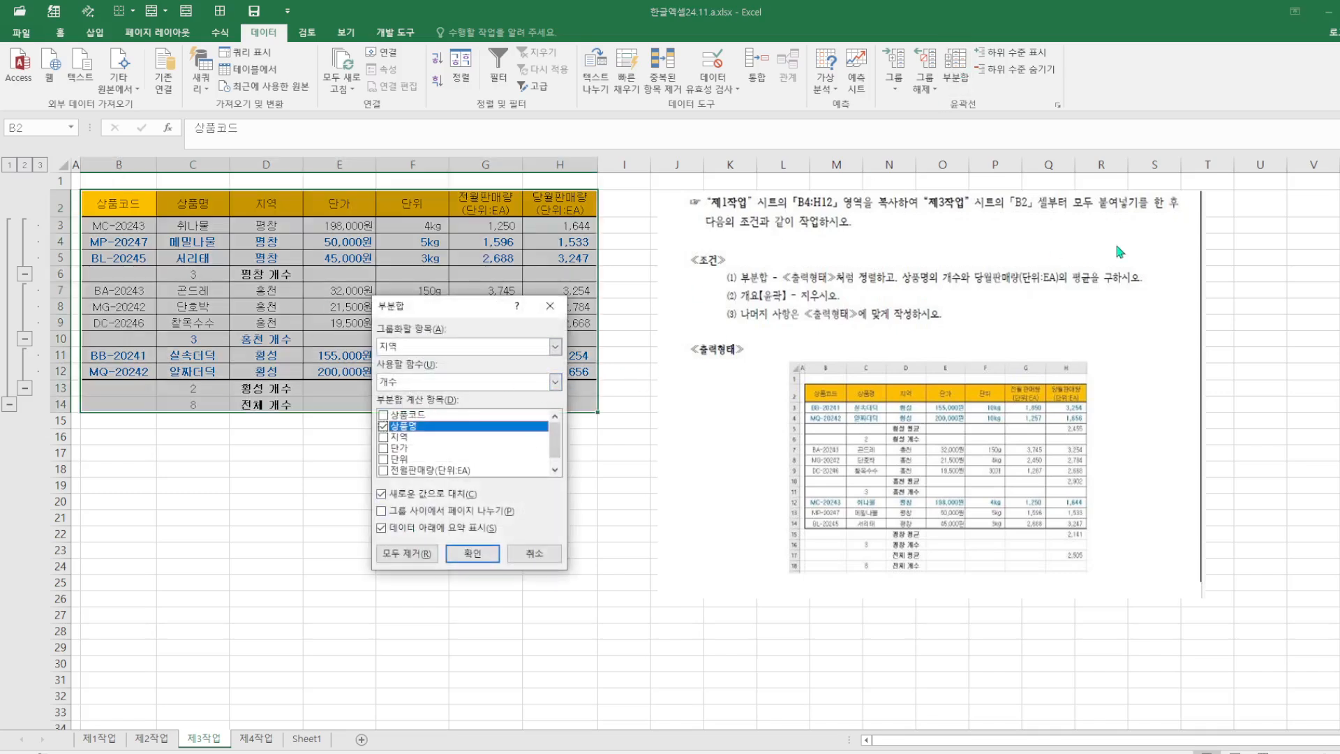
left_click(556, 381)
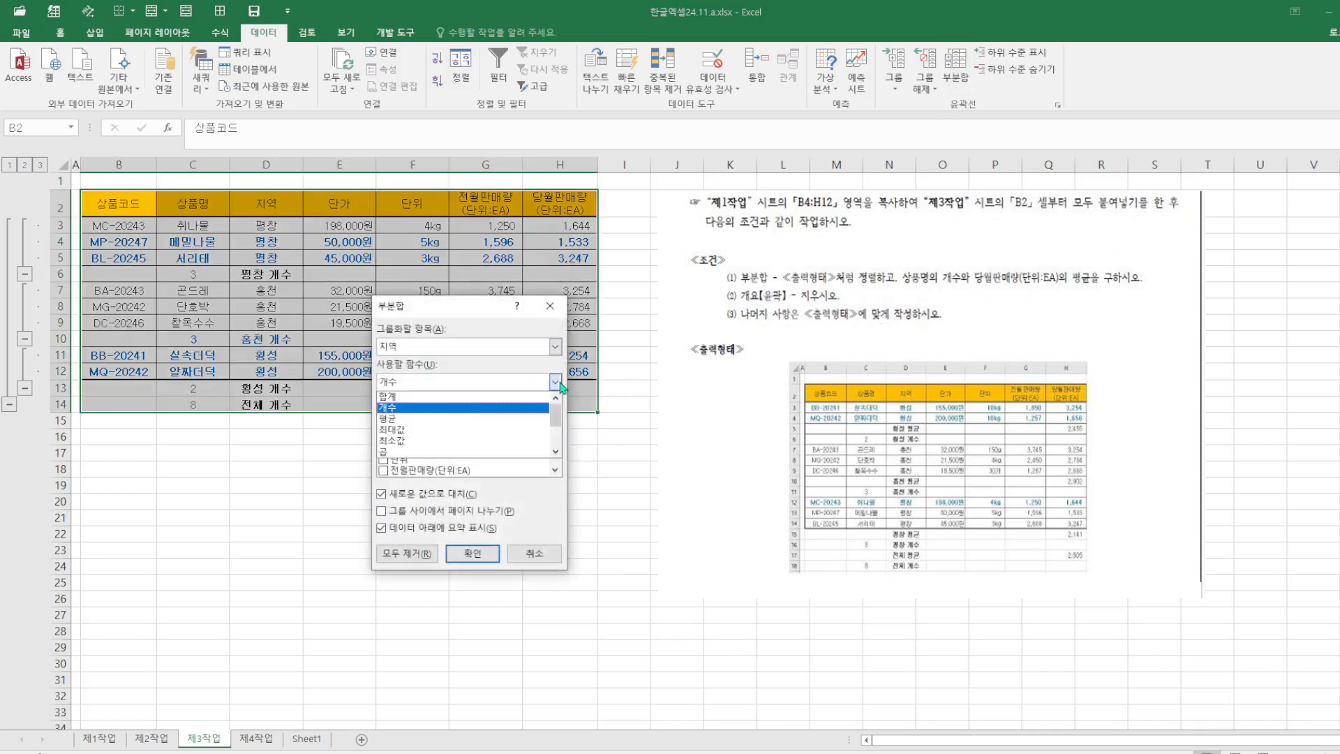
left_click(414, 418)
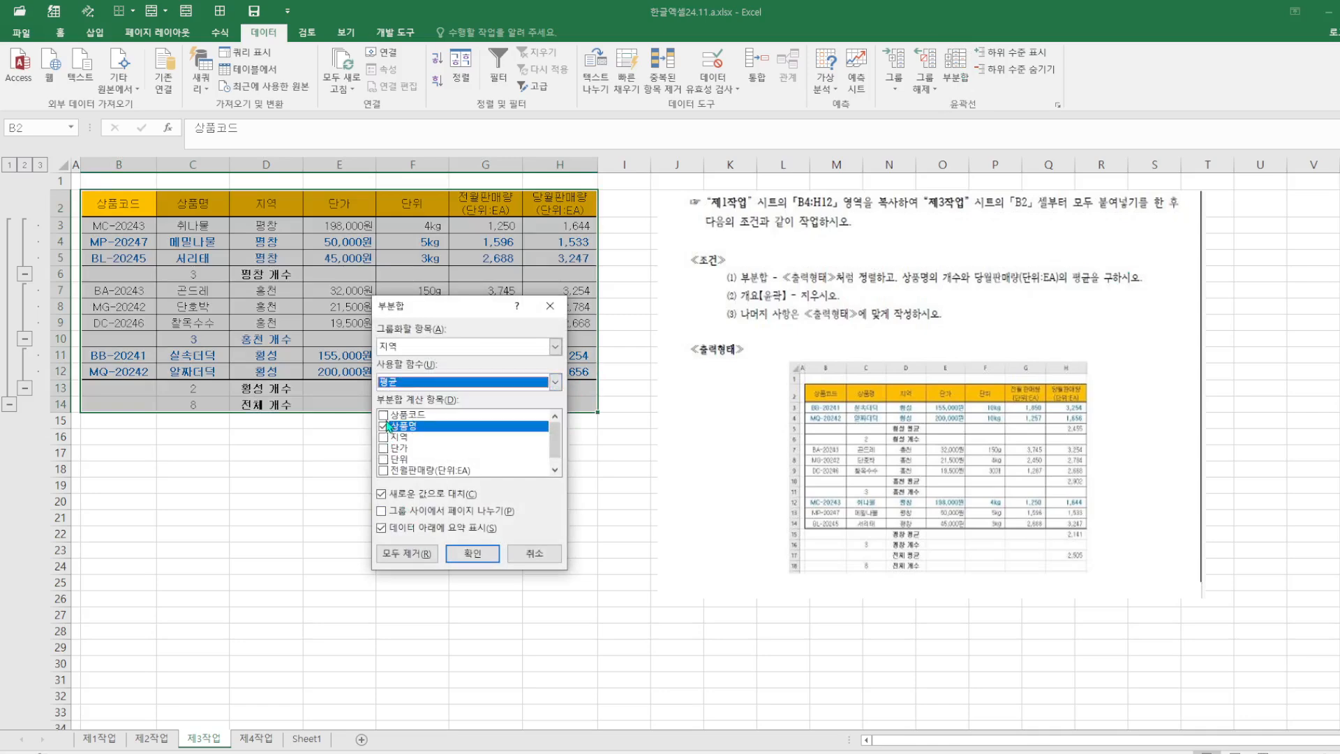
left_click(385, 425)
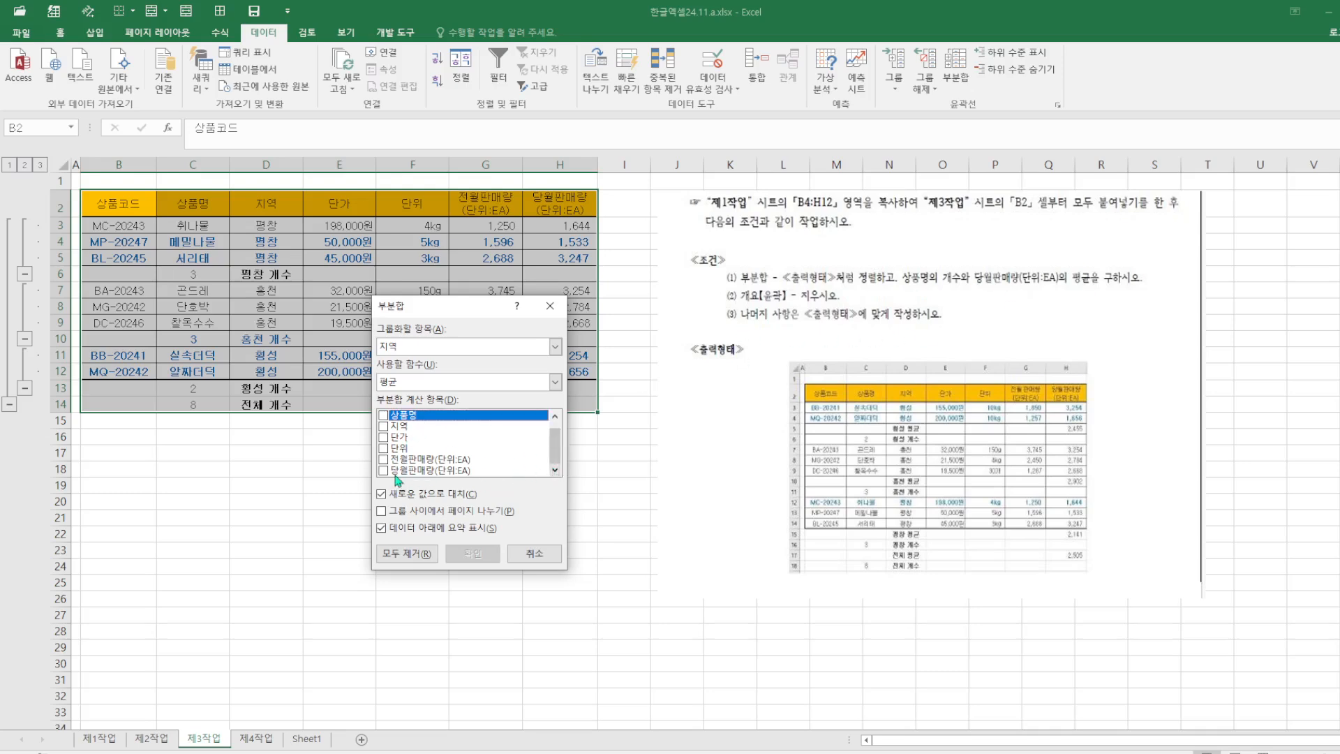
left_click(387, 471)
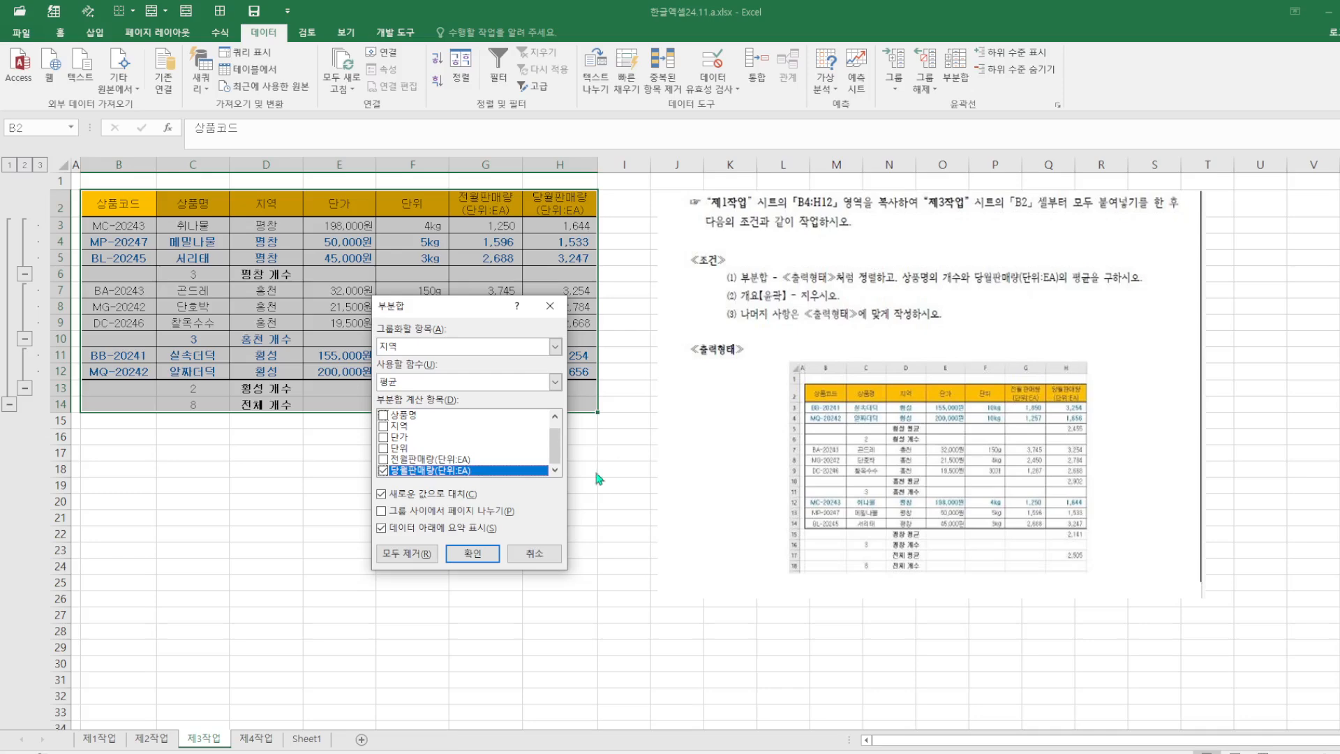
left_click(382, 495)
left_click(469, 556)
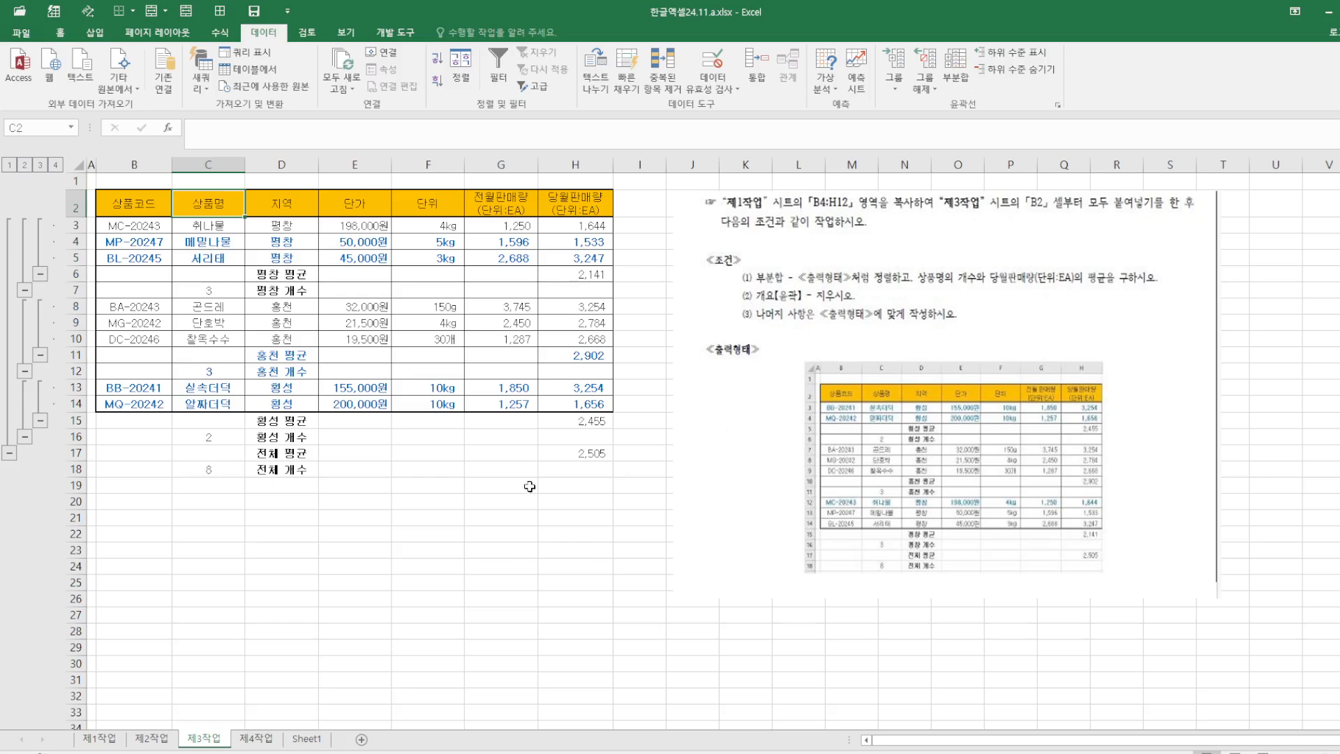
Step: Stretch the instruction picture downward to make it taller, keeping its width, so the output example is easier to read
left_click(935, 400)
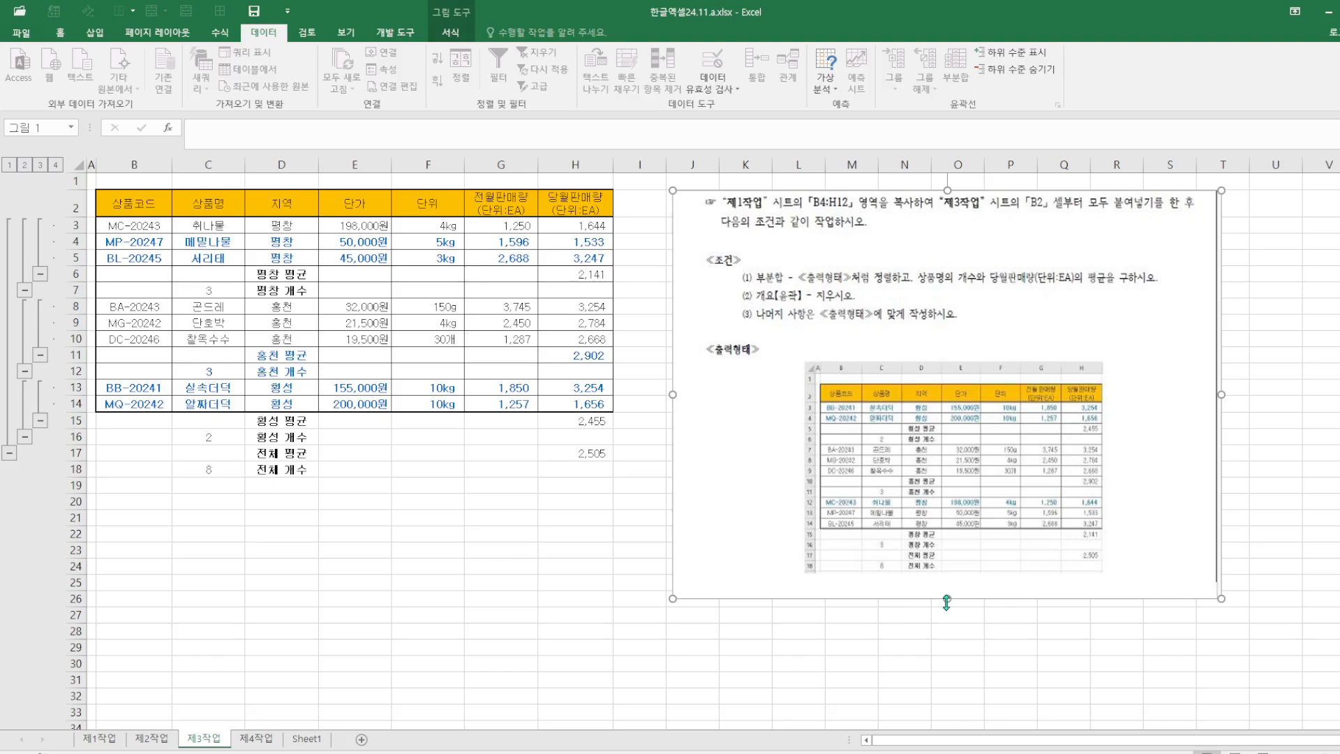
left_click_drag(945, 599, 949, 672)
left_click(1308, 485)
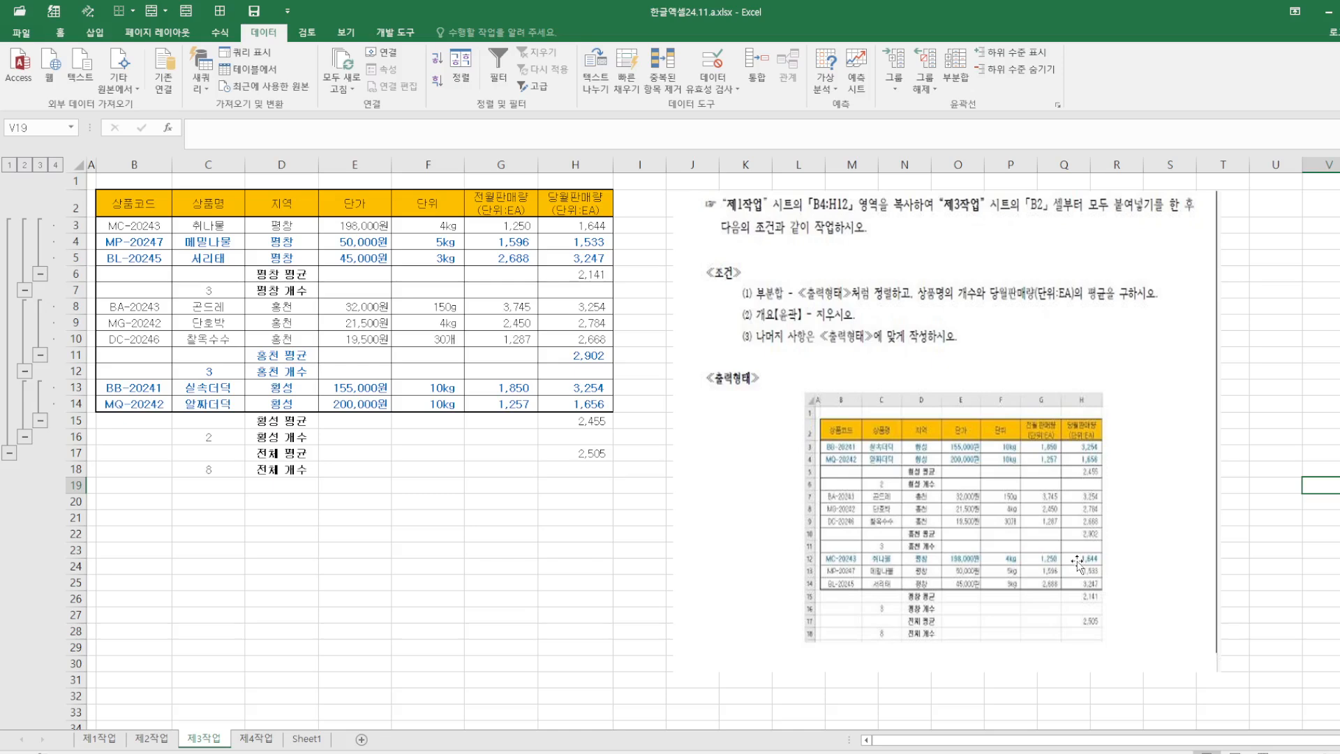
Step: Clear the outline grouping from the subtotalled table
left_click(924, 84)
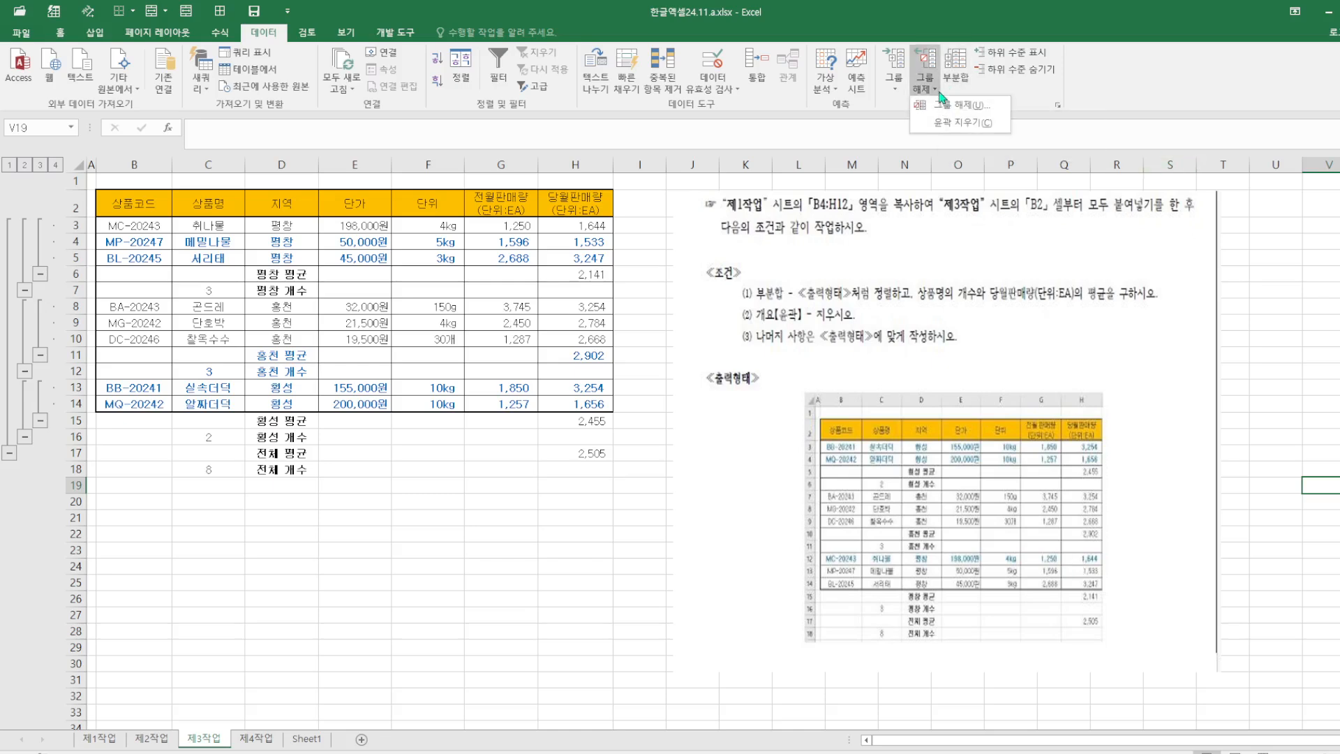
left_click(961, 123)
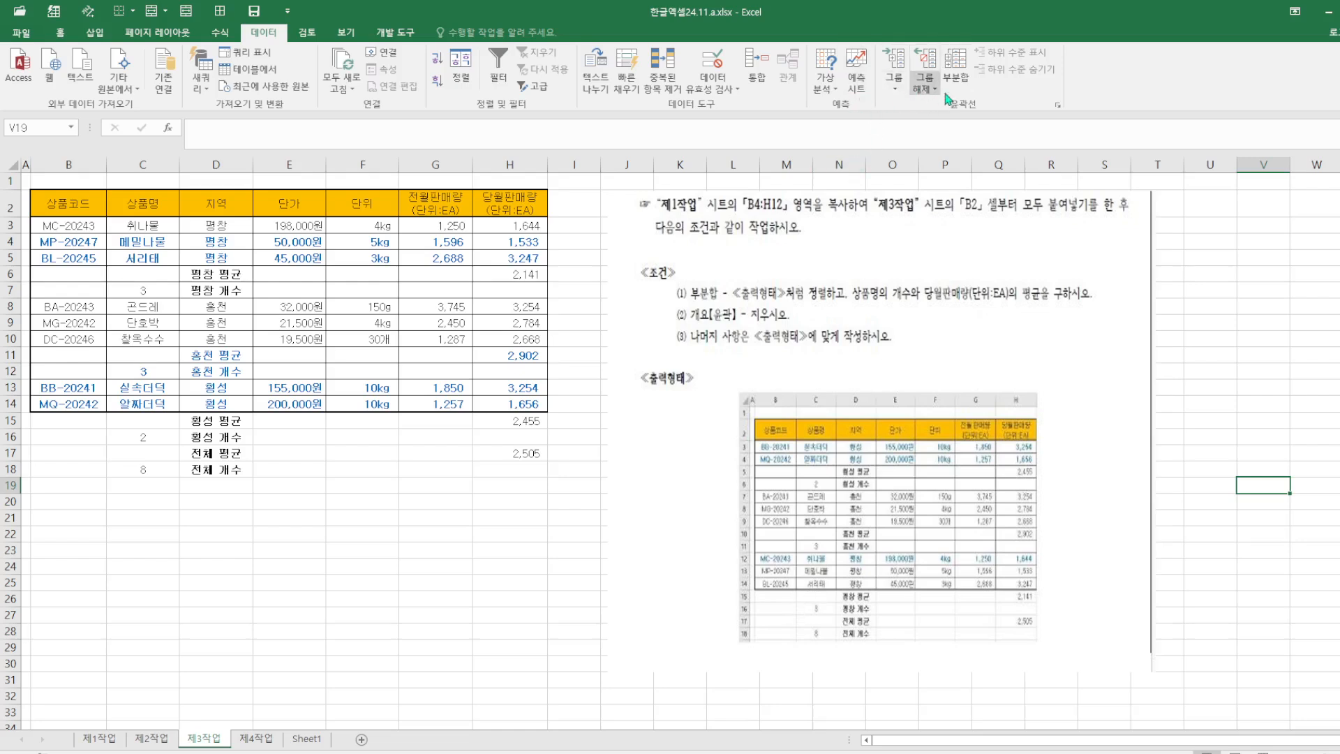
Step: Try adding a 평균 subtotal of 당월판매량(단위:EA) by 지역 with 데이터 아래에 요약 표시 turned off, and undo it
left_click(962, 74)
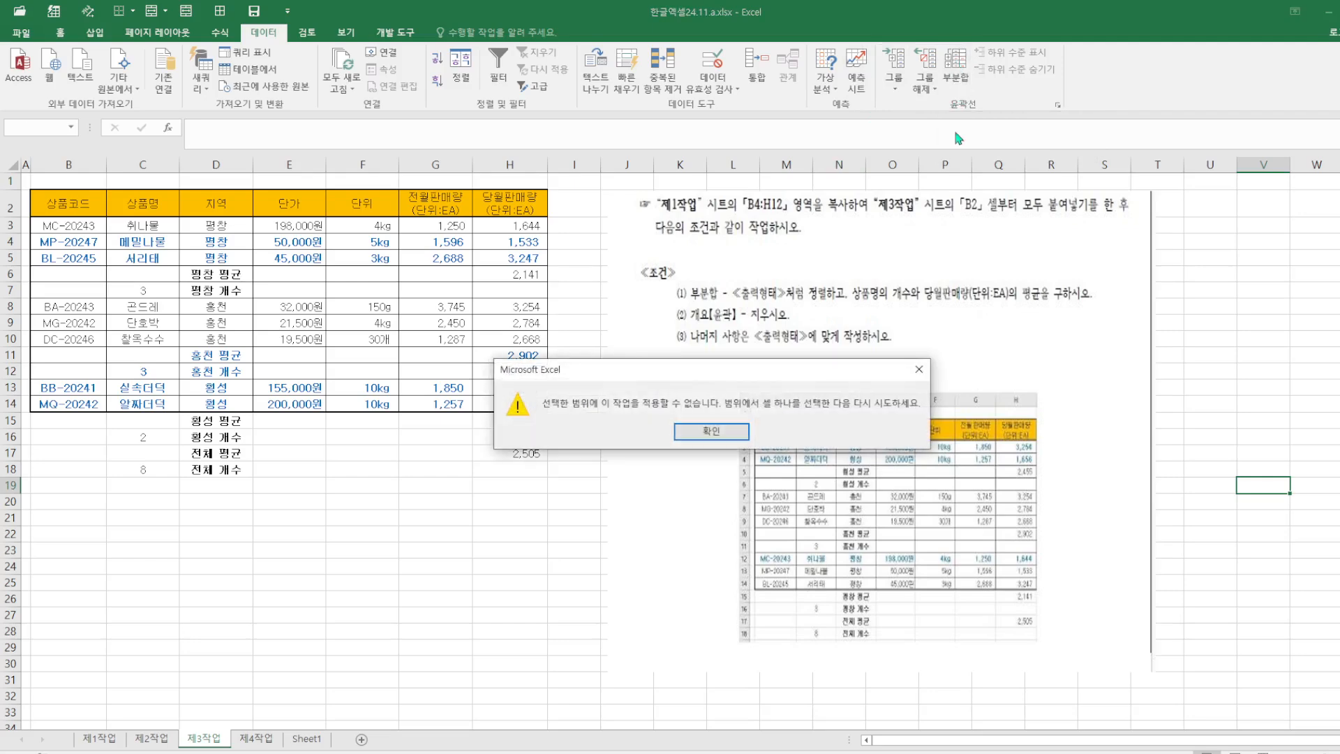
left_click(918, 369)
left_click(383, 256)
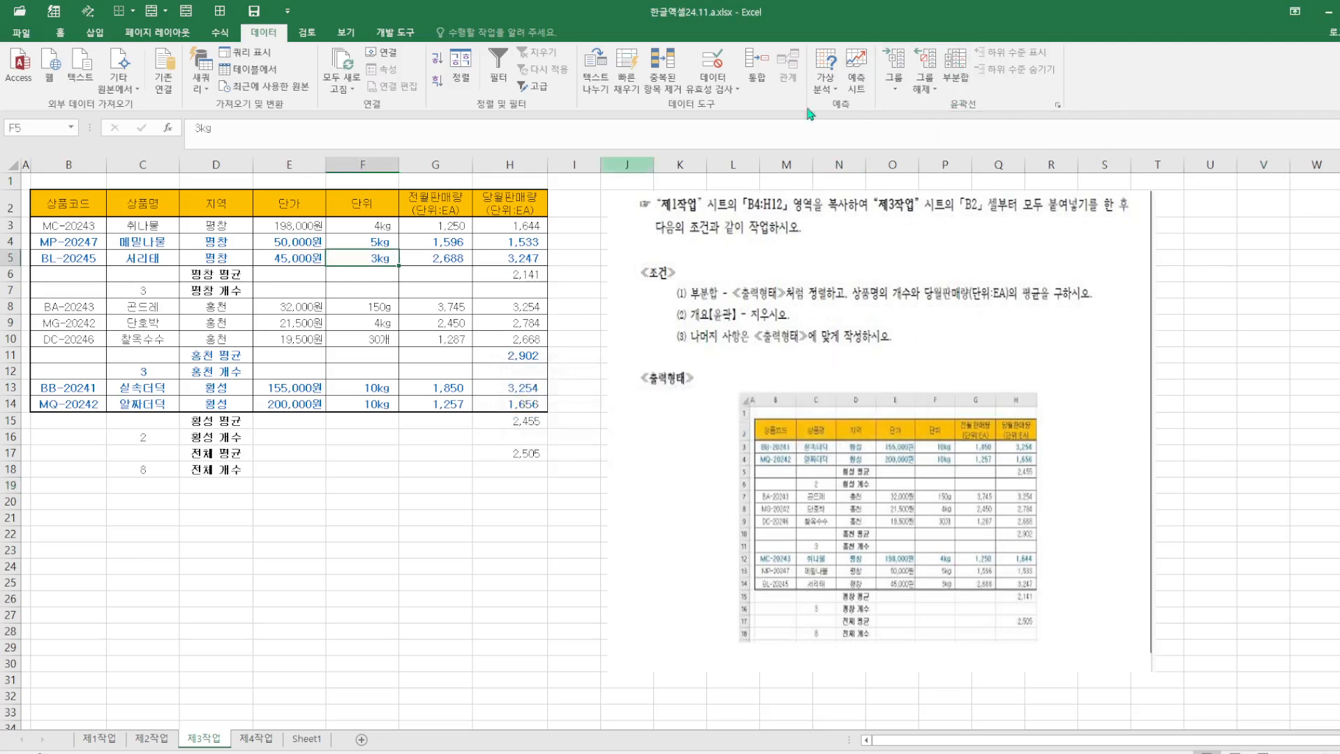
left_click(954, 70)
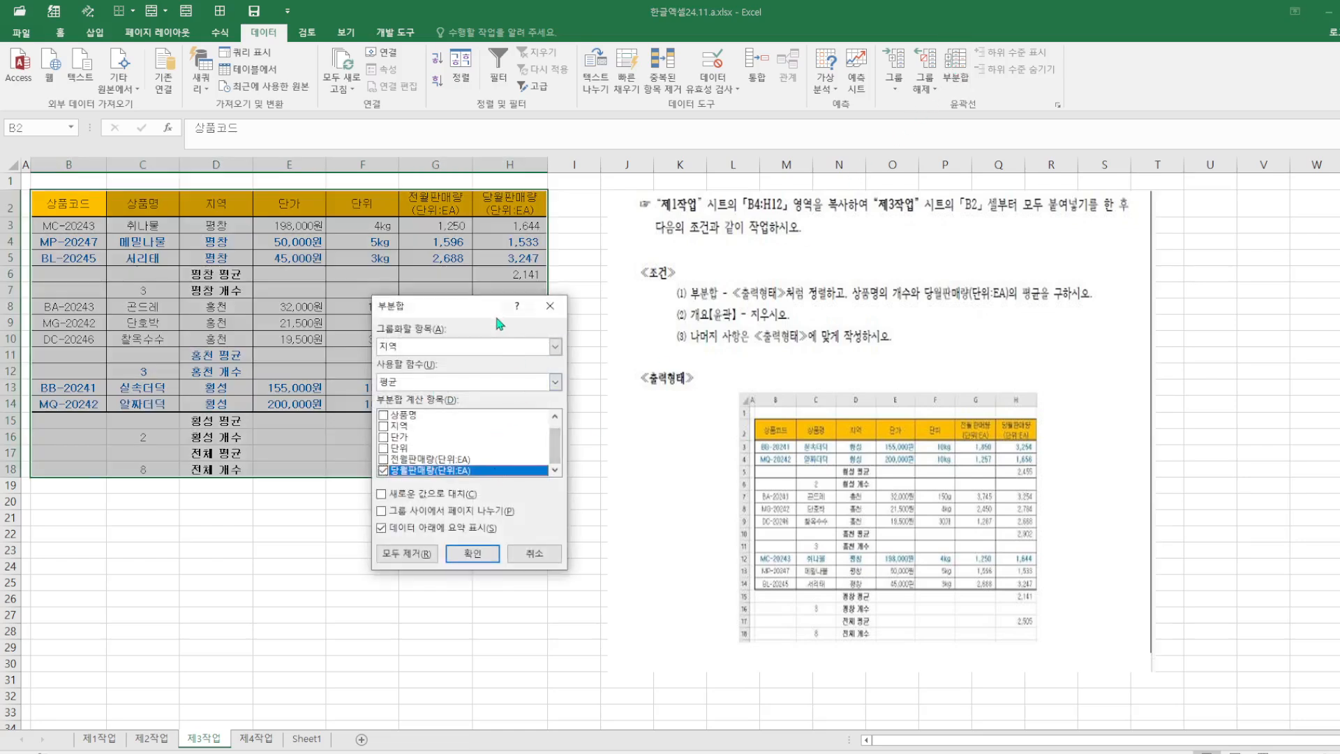
left_click_drag(495, 318, 543, 282)
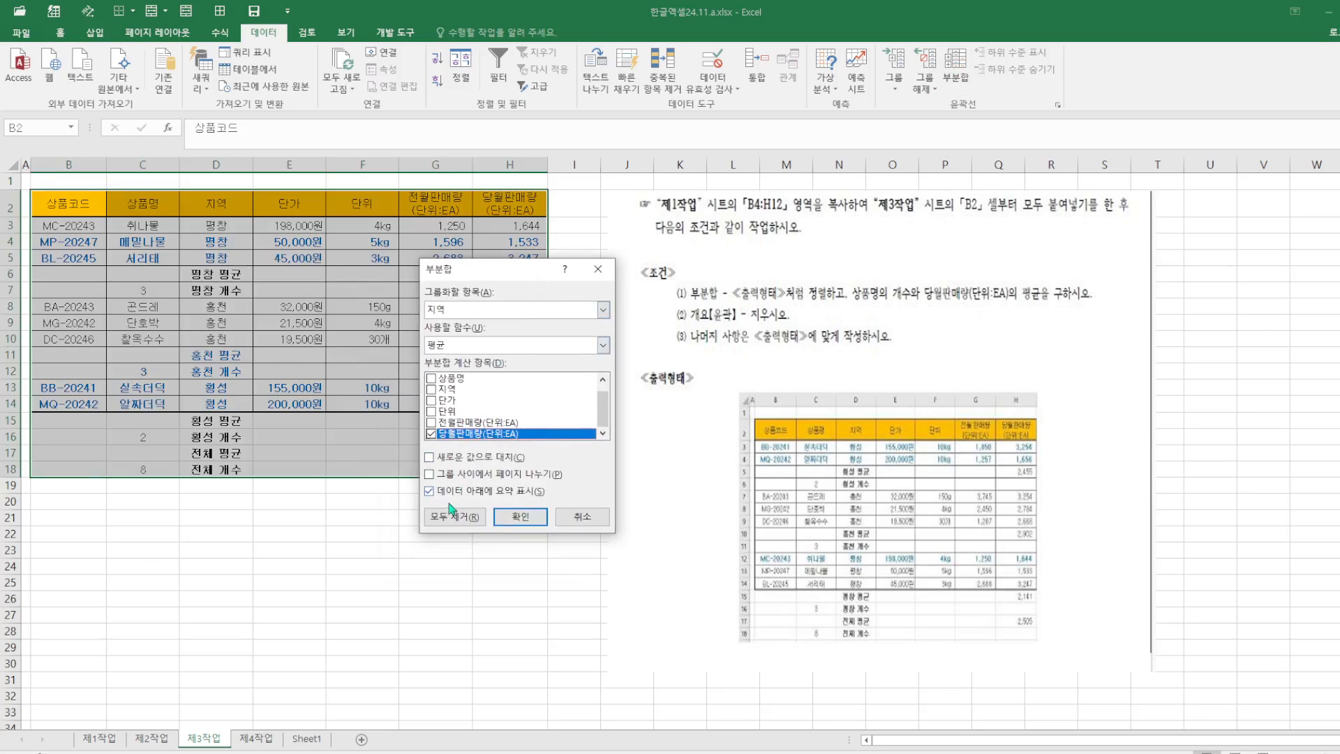
left_click(429, 491)
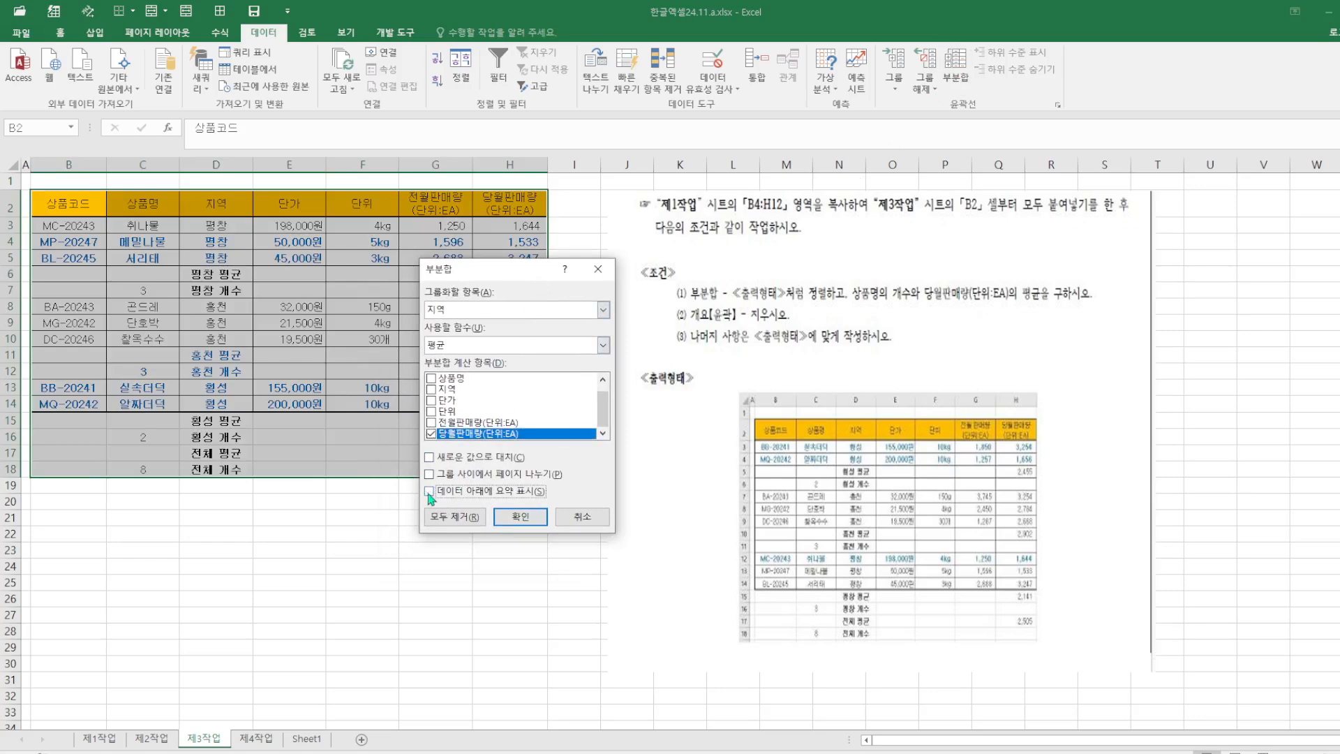
left_click(520, 516)
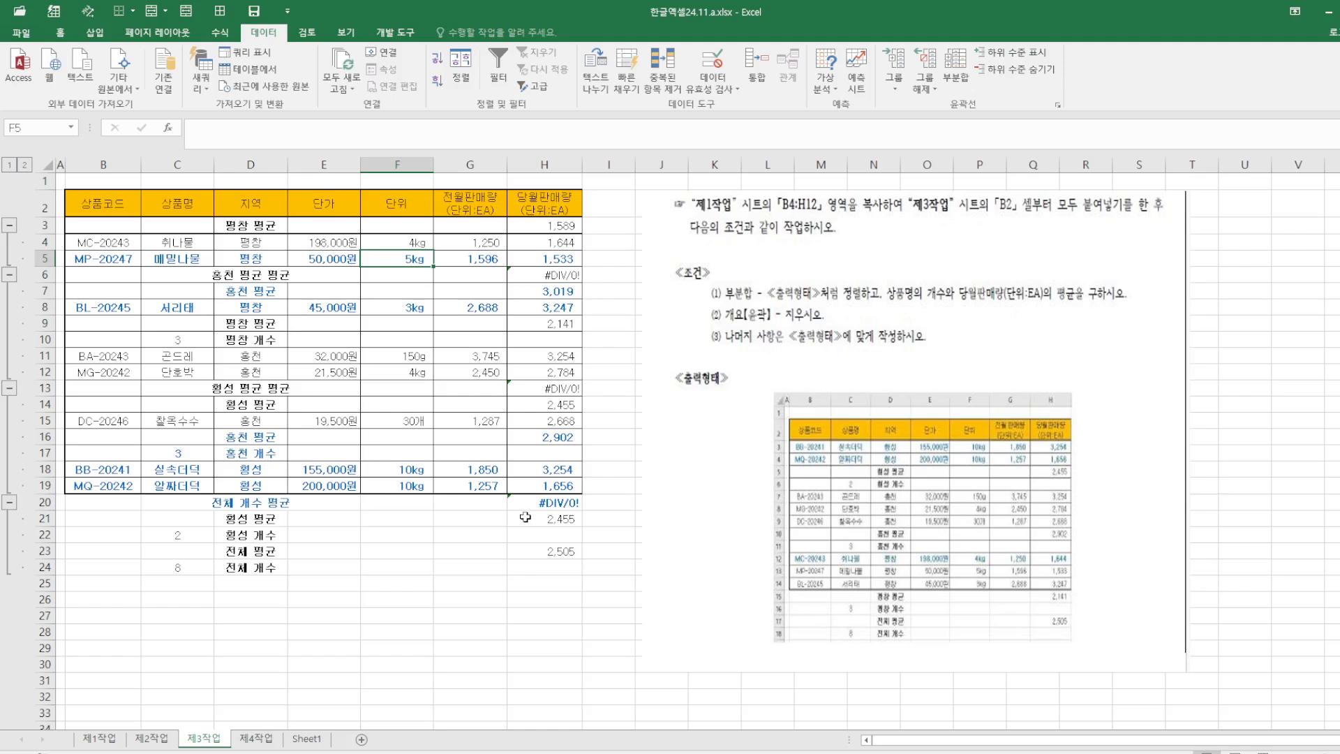
key("ctrl+z")
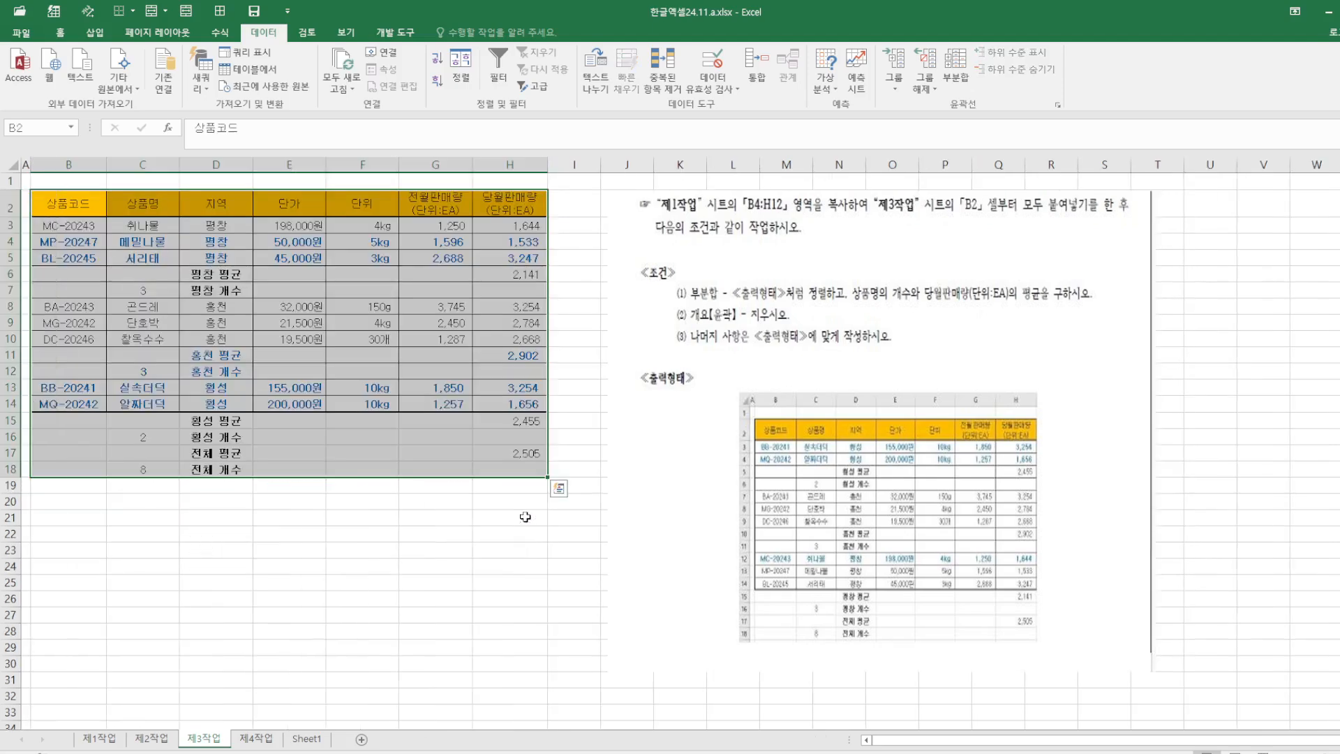
left_click(476, 571)
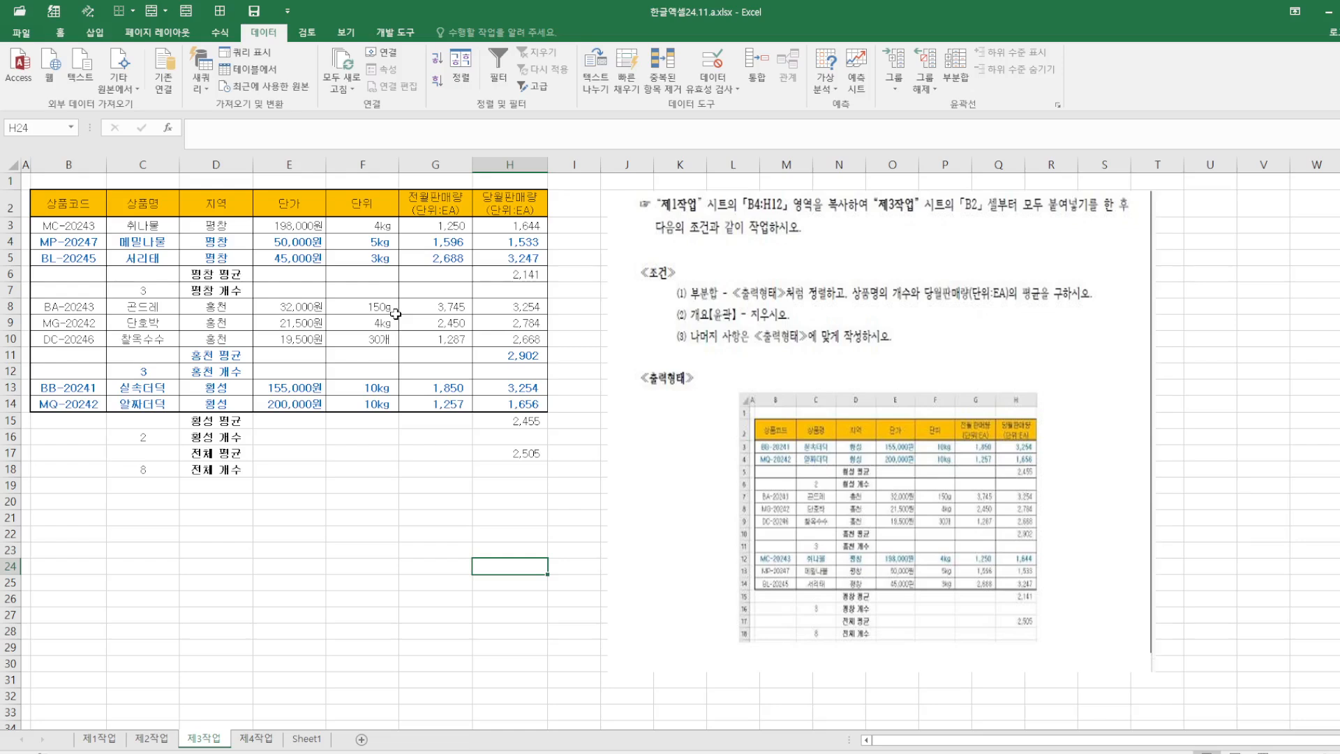
Step: Remove all subtotals from the table and sort it by 지역 in descending order
left_click(242, 203)
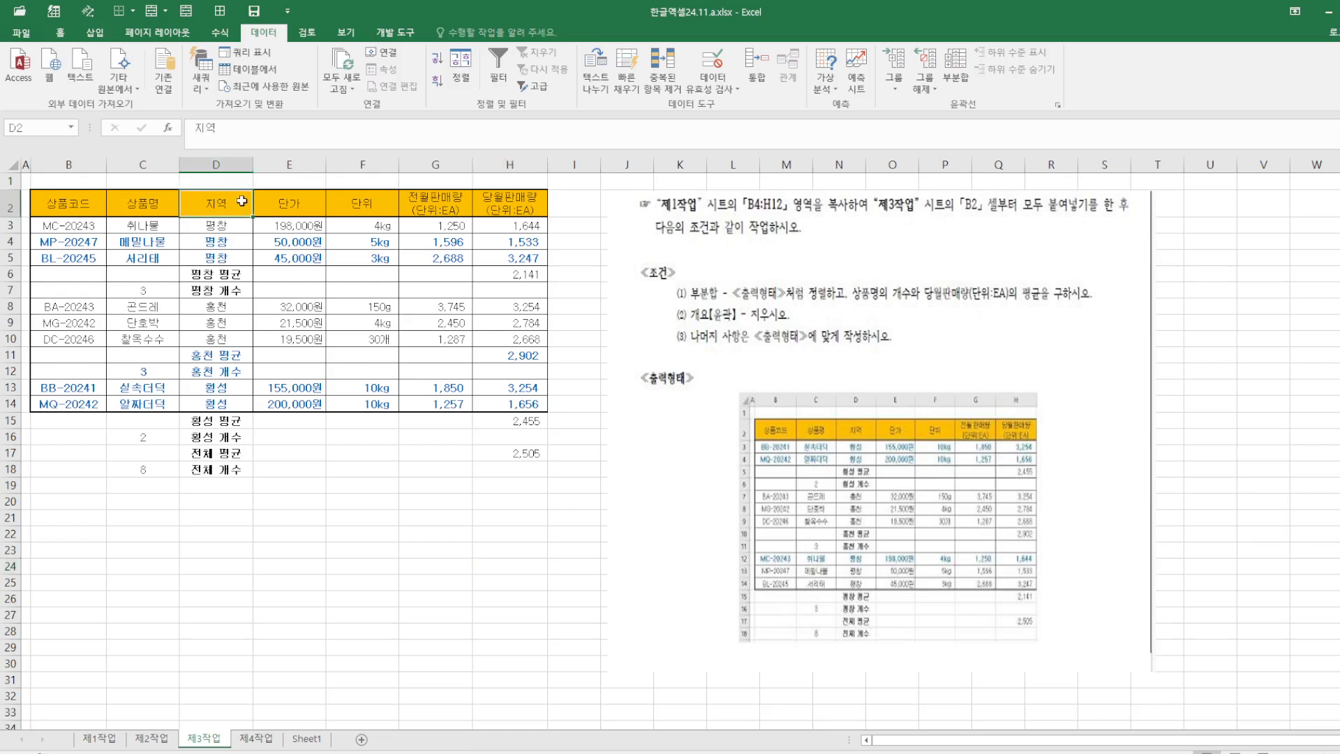
left_click(951, 76)
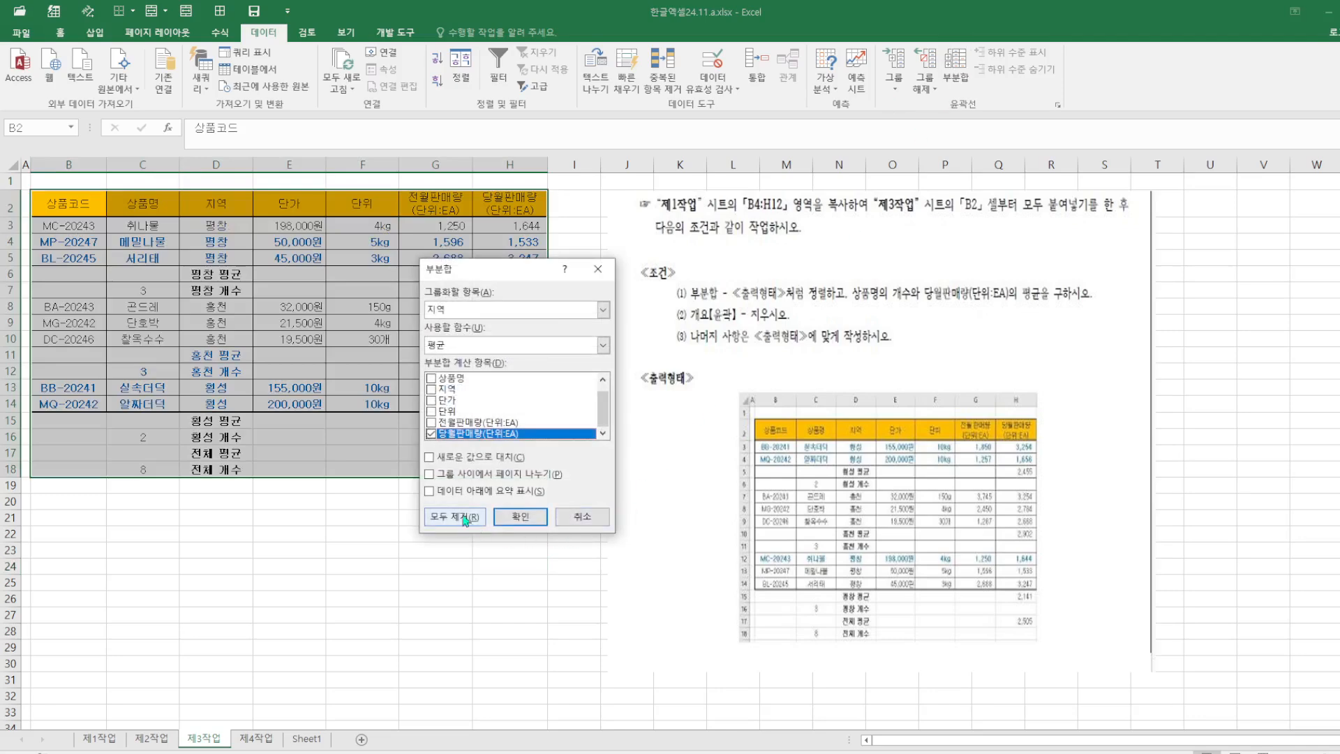
left_click(464, 517)
left_click(228, 207)
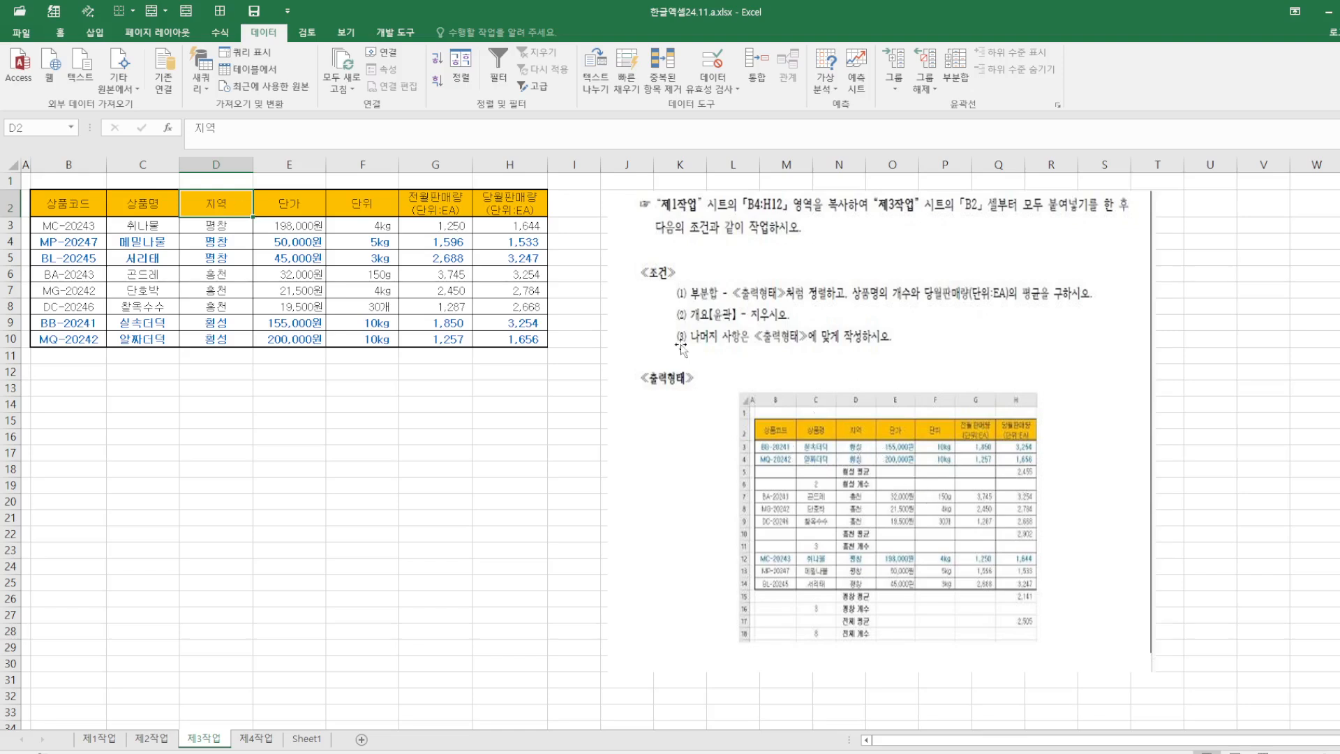
left_click(438, 82)
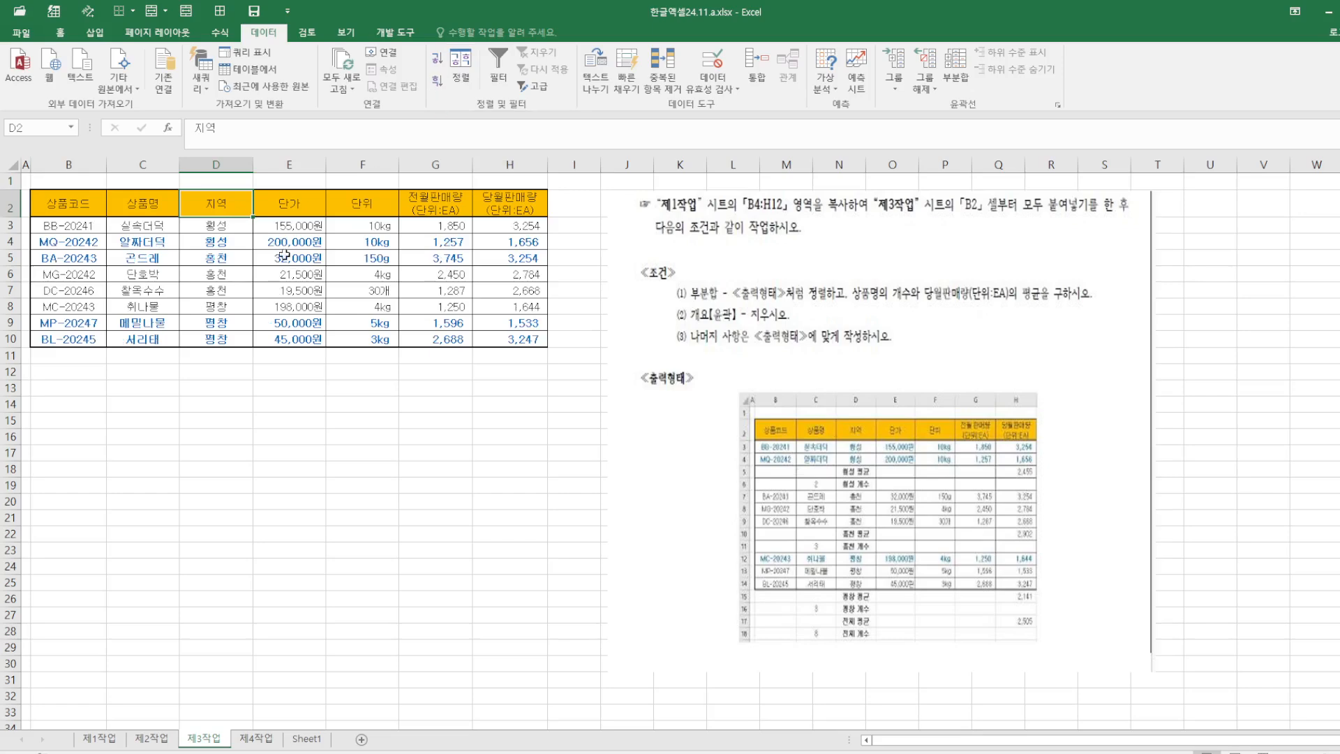
Step: Add a 개수 subtotal of 상품명 only, grouped by 지역, with 새로운 값으로 대치 on and summaries placed above the data
left_click(967, 93)
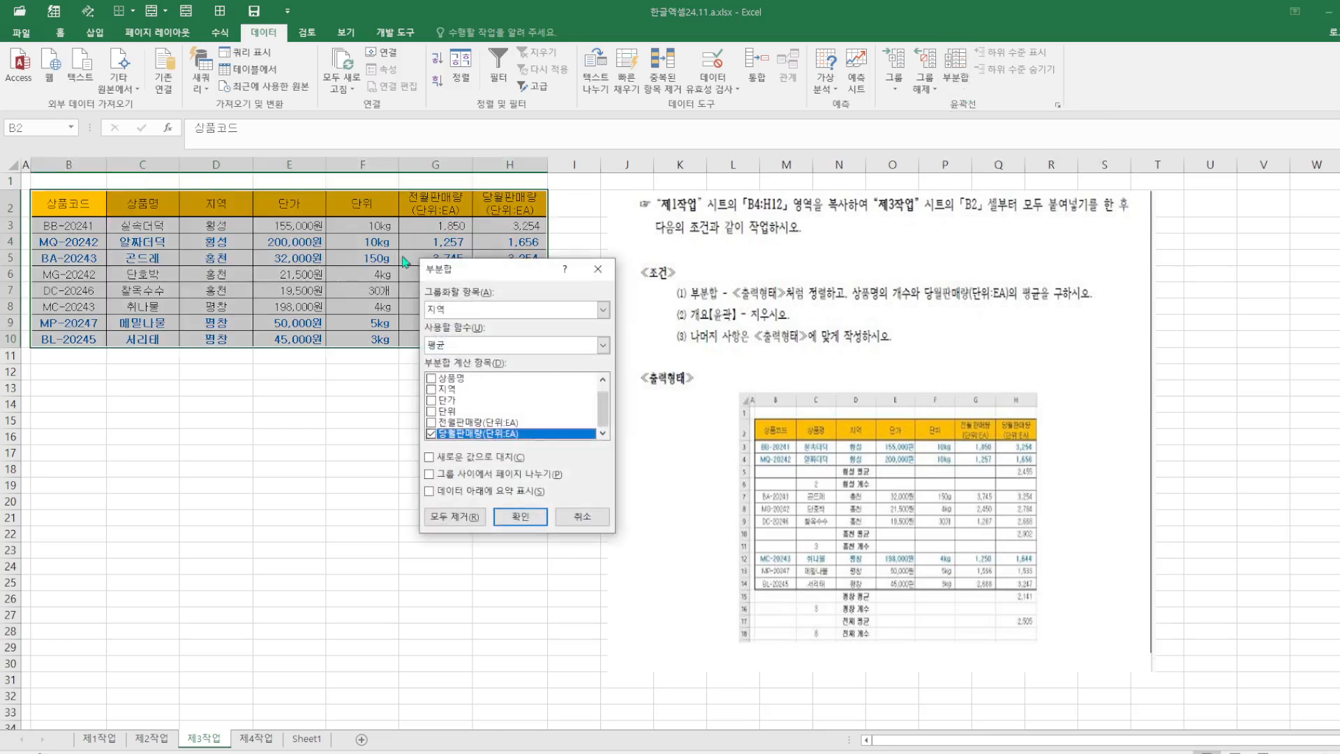
left_click(603, 346)
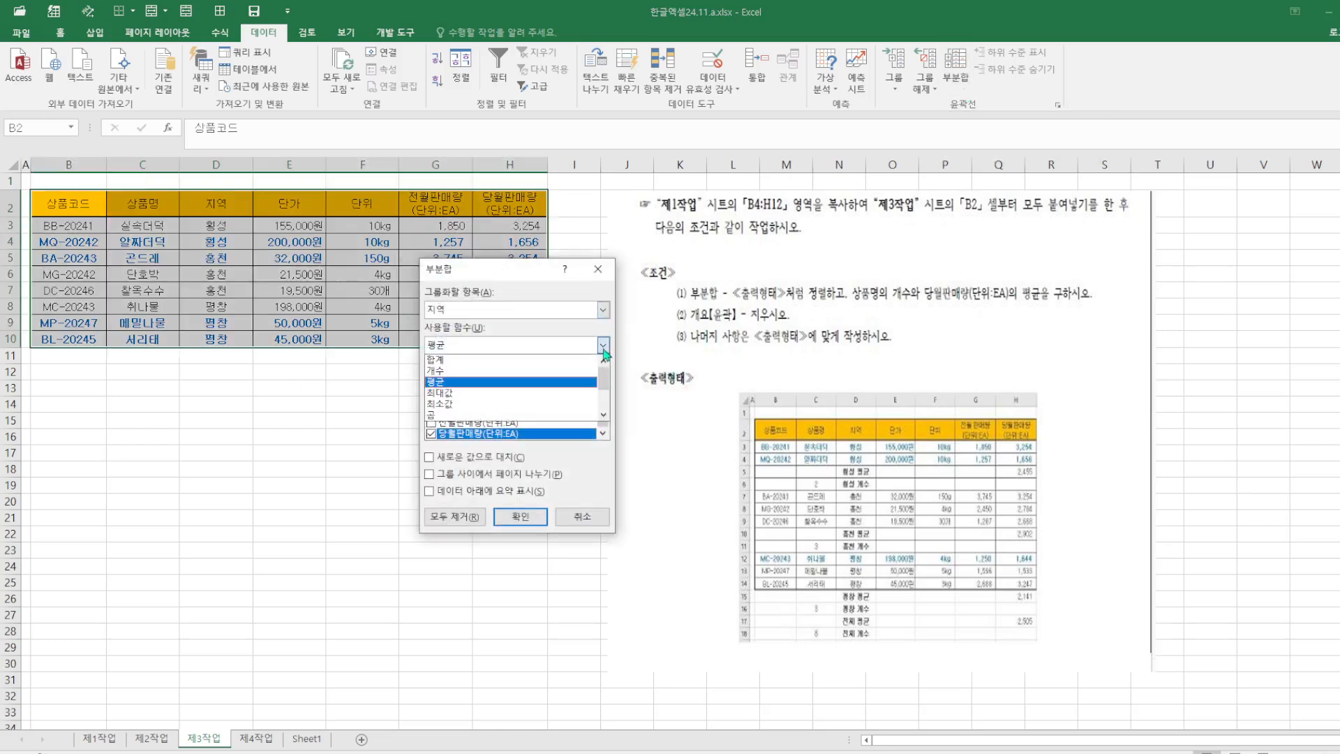
left_click(468, 377)
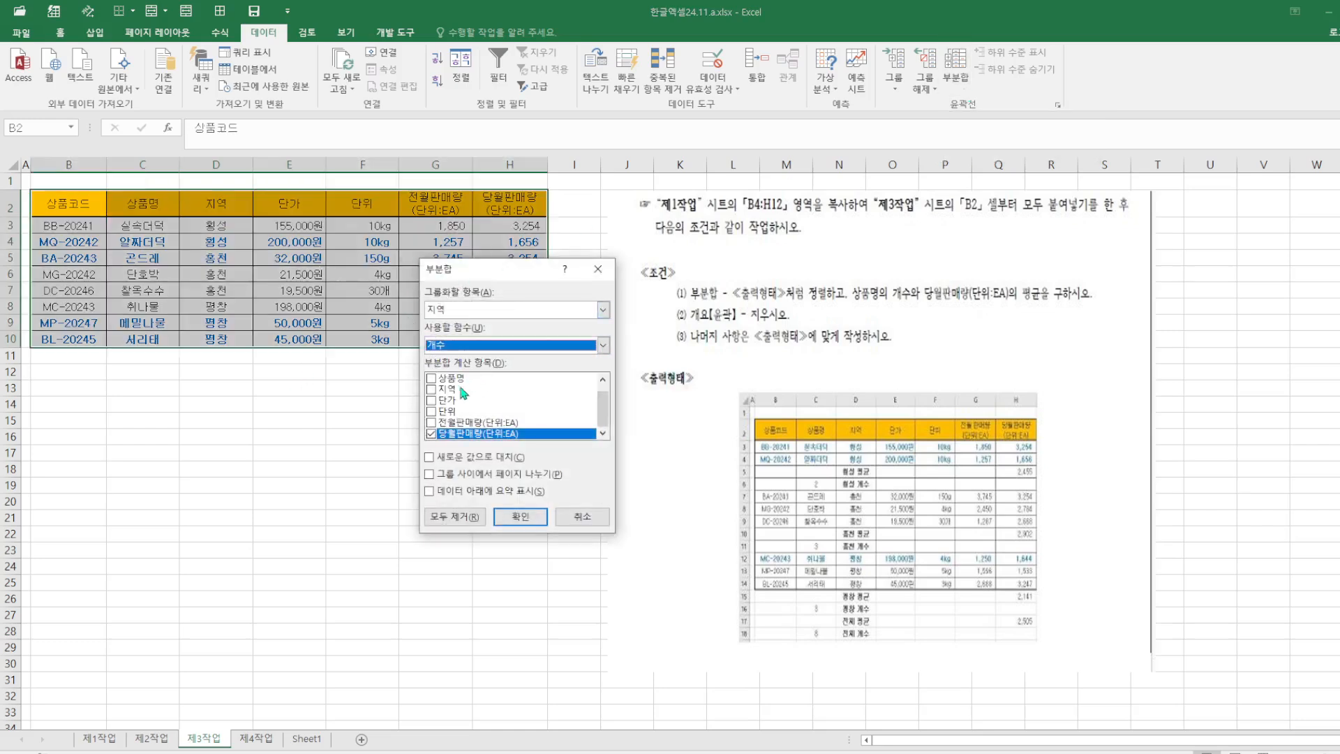
left_click(430, 434)
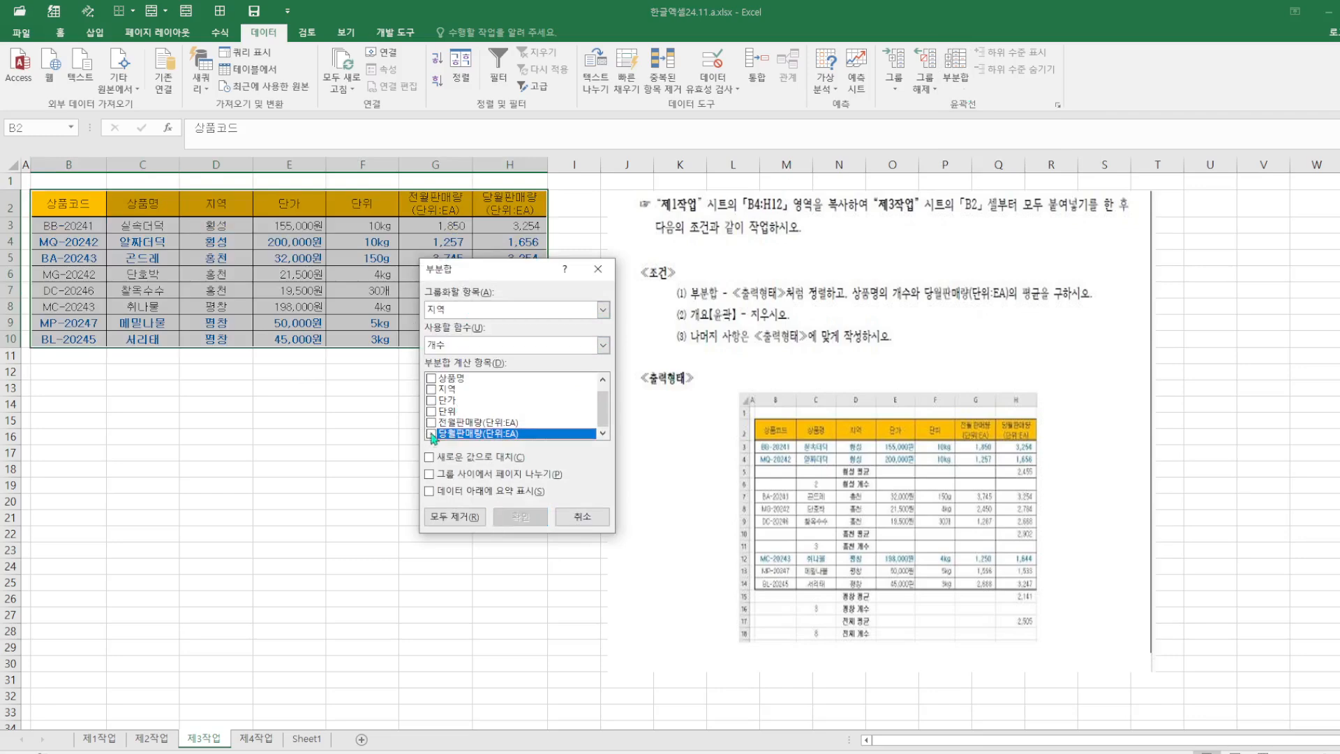
left_click(448, 379)
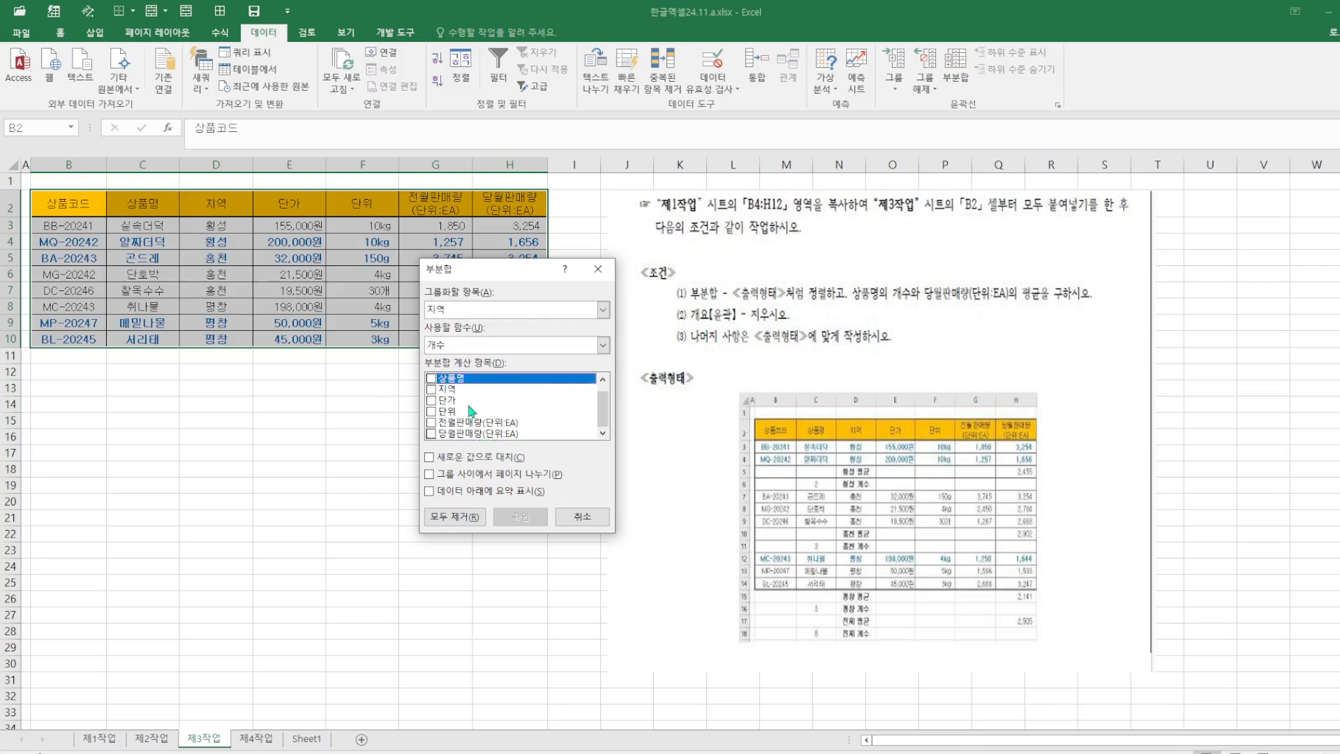
left_click(431, 379)
left_click(430, 457)
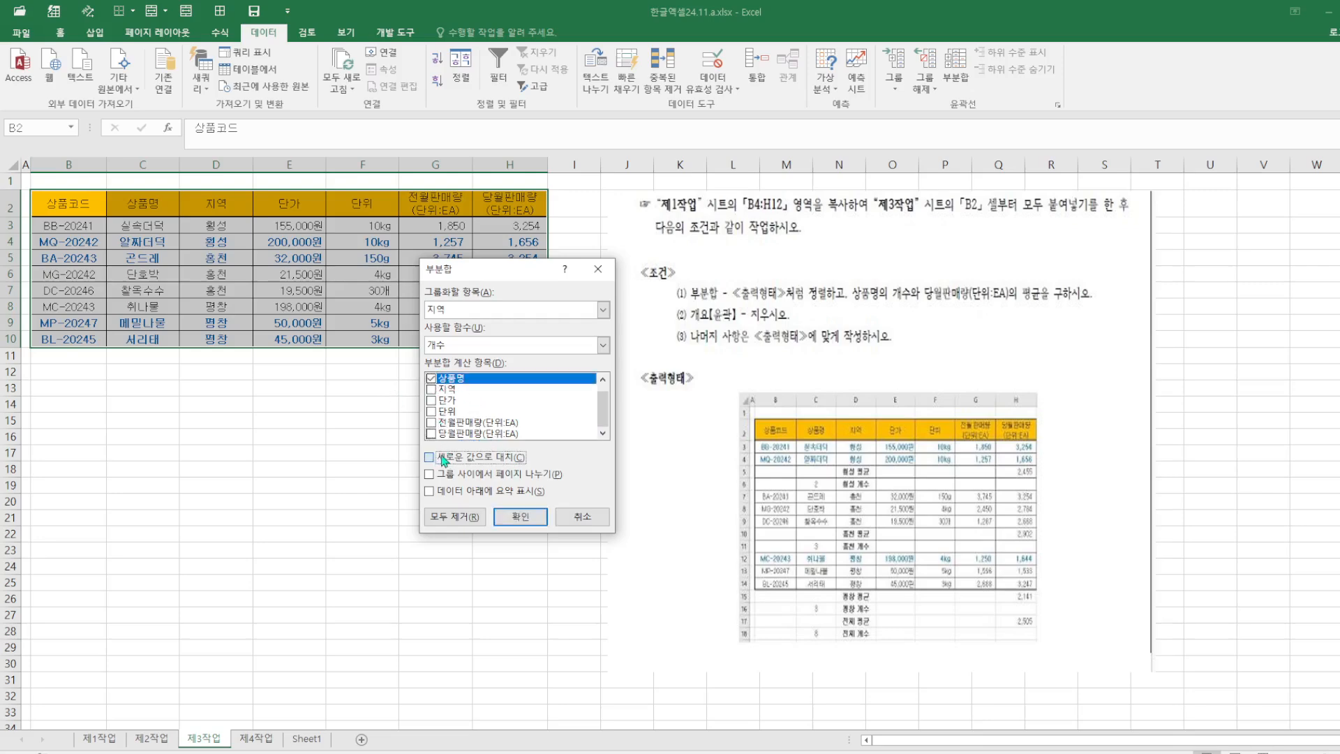
left_click(520, 517)
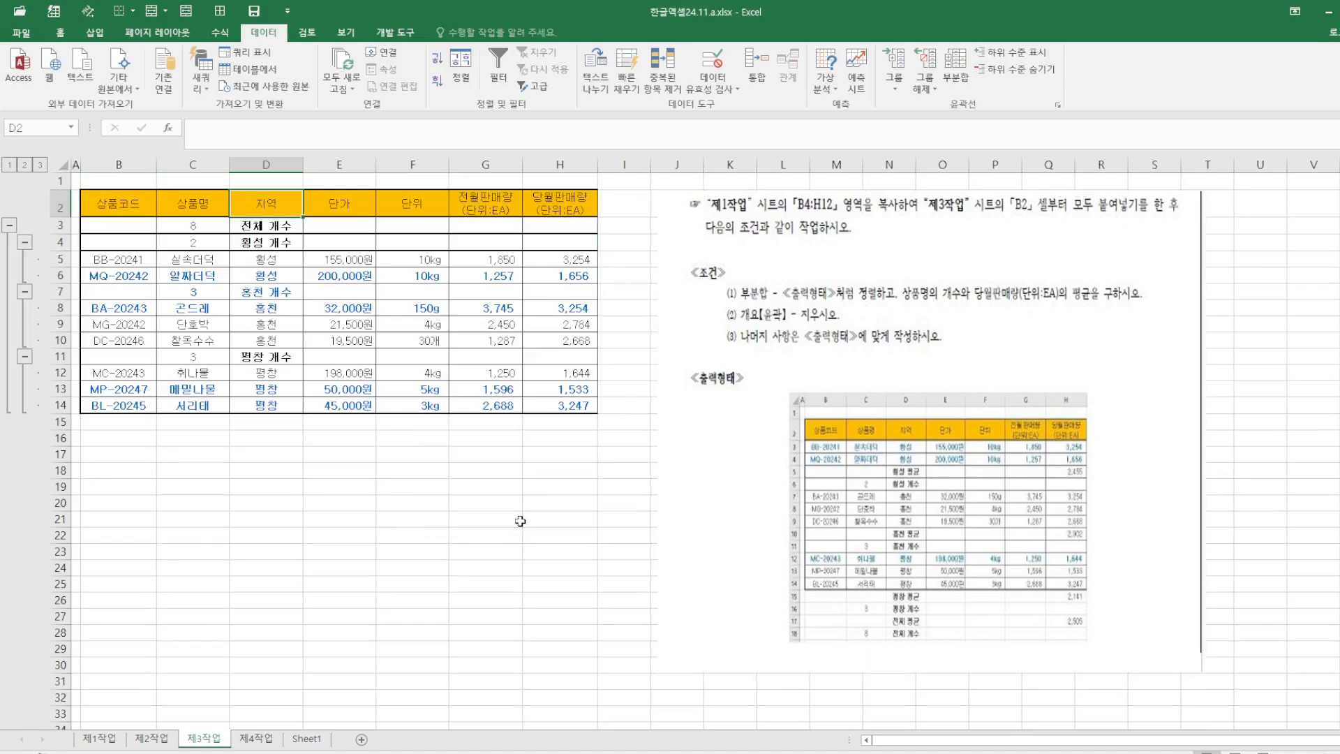
Step: Add a 평균 subtotal of 당월판매량(단위:EA) only by 지역, with 새로운 값으로 대치 turned off
left_click(964, 85)
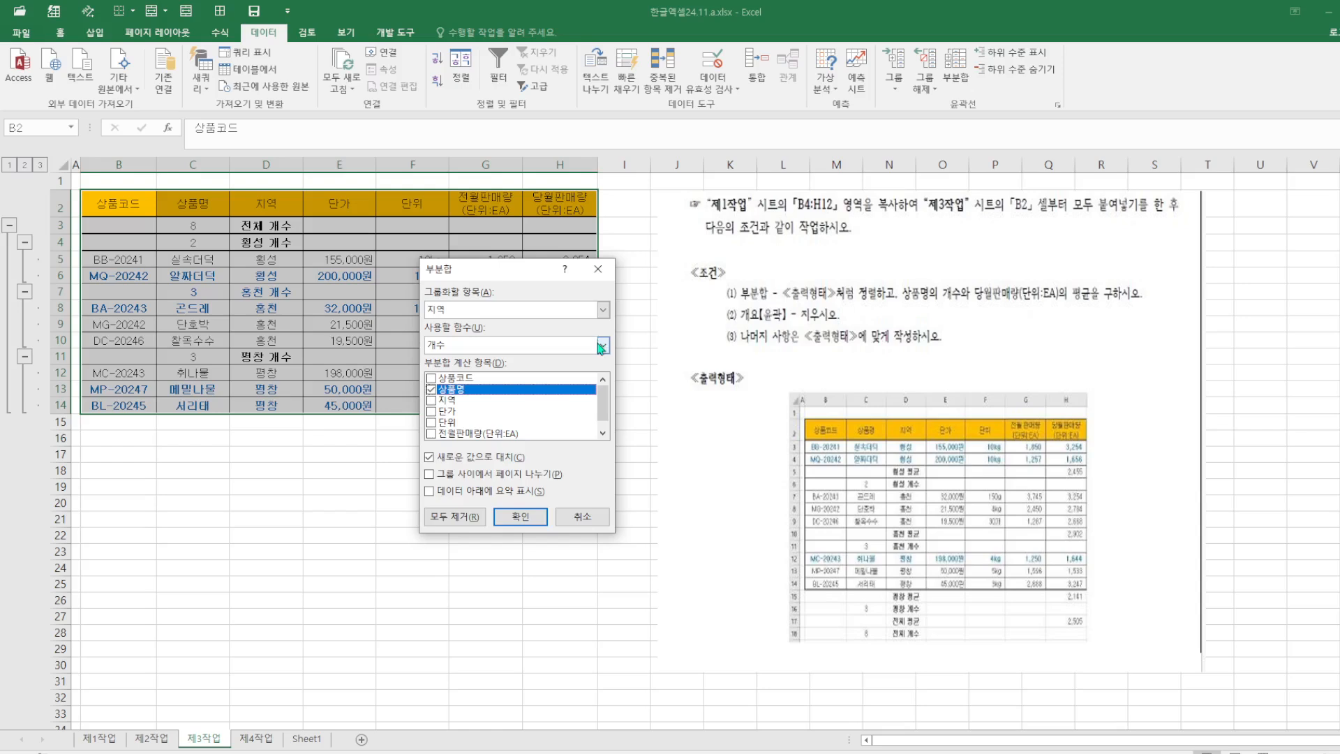
left_click(601, 347)
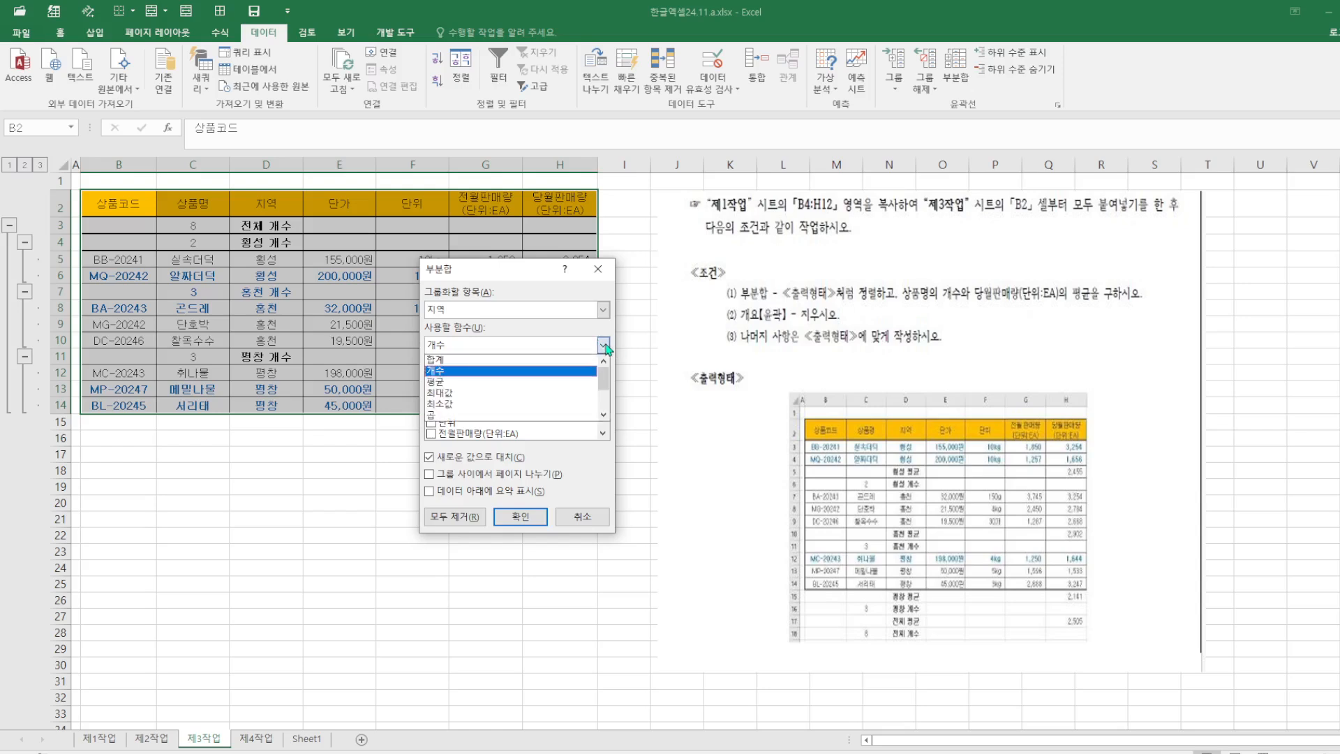
left_click(466, 391)
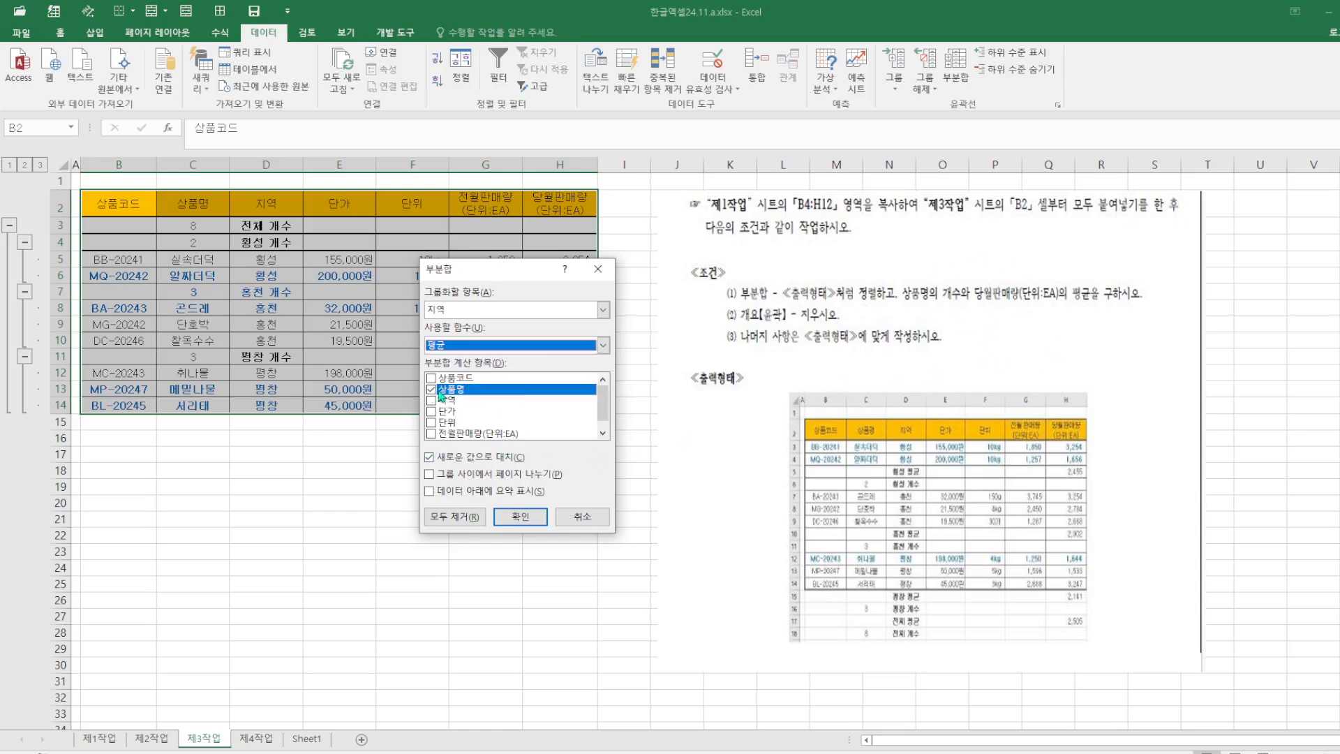
left_click(602, 433)
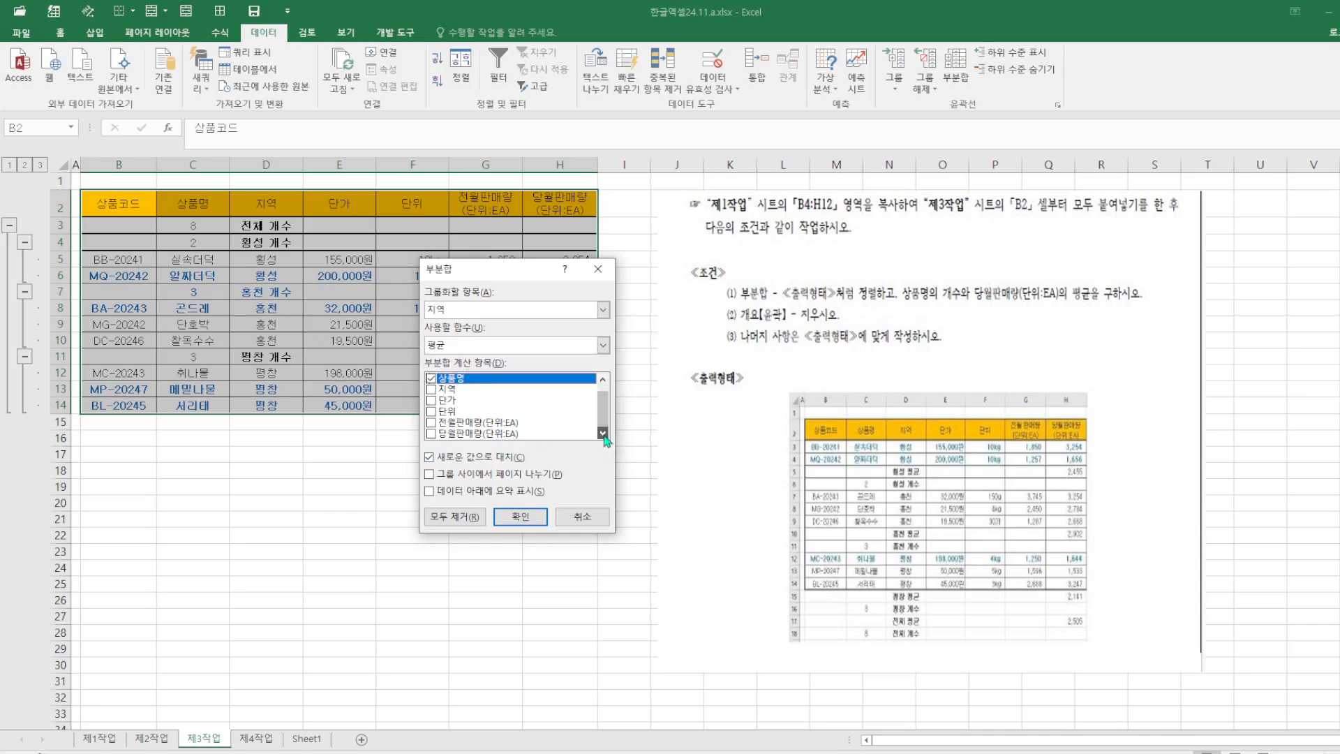
left_click(470, 435)
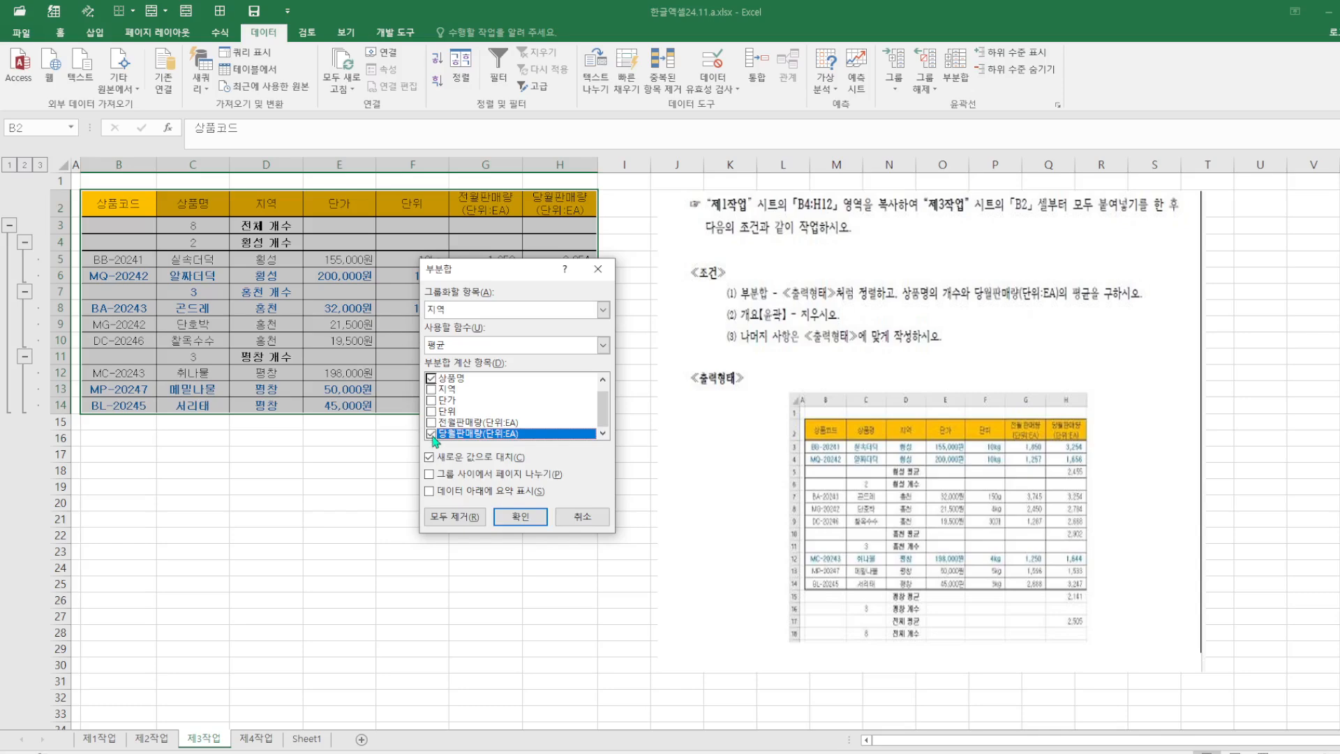
left_click(430, 378)
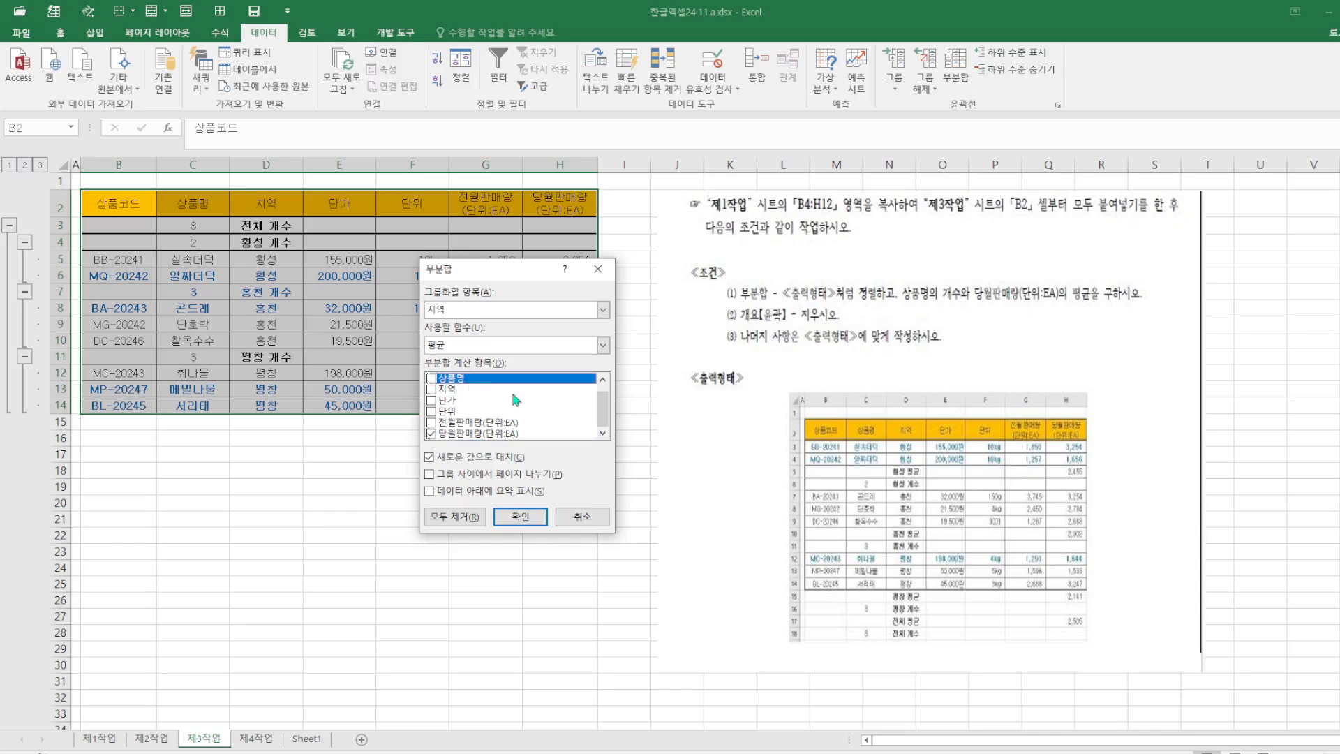
left_click(429, 458)
left_click(522, 516)
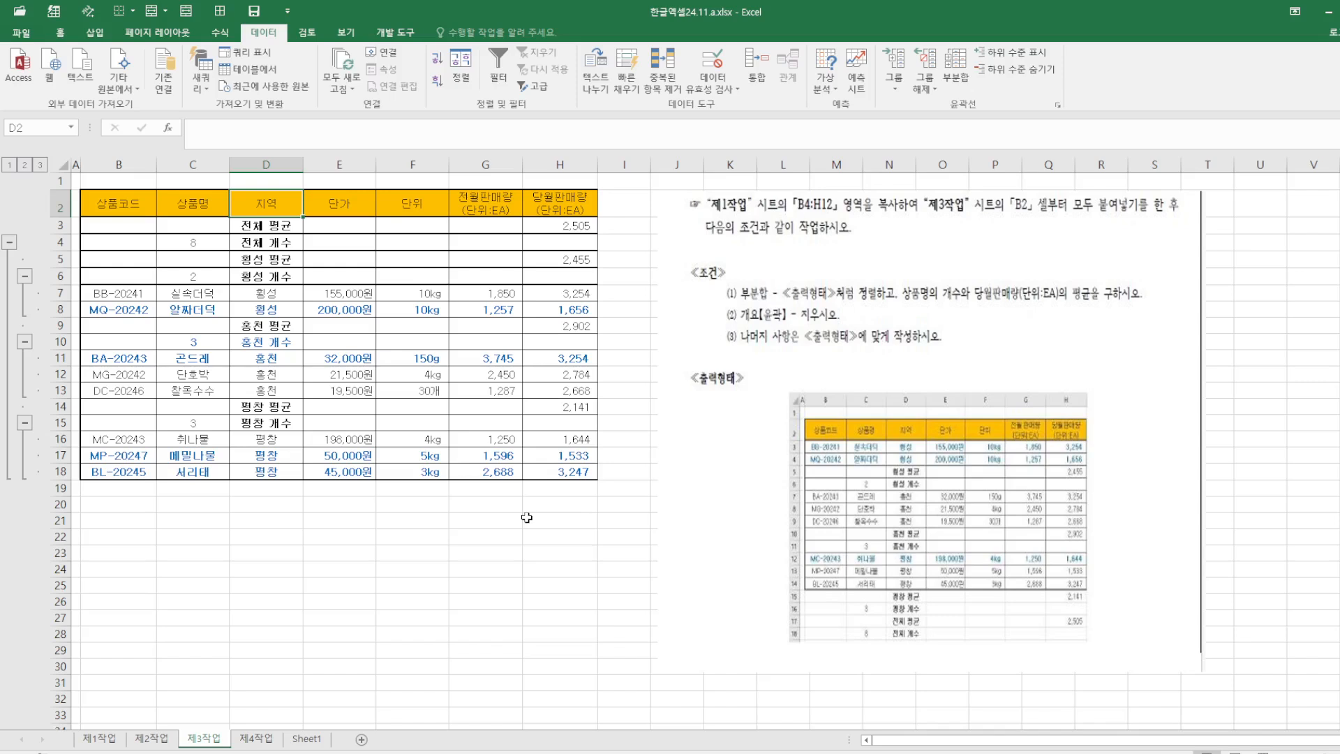
Step: Remove all subtotals and add a 평균 subtotal of 당월판매량(단위:EA) by 지역 with 데이터 아래에 요약 표시 turned on
left_click(955, 72)
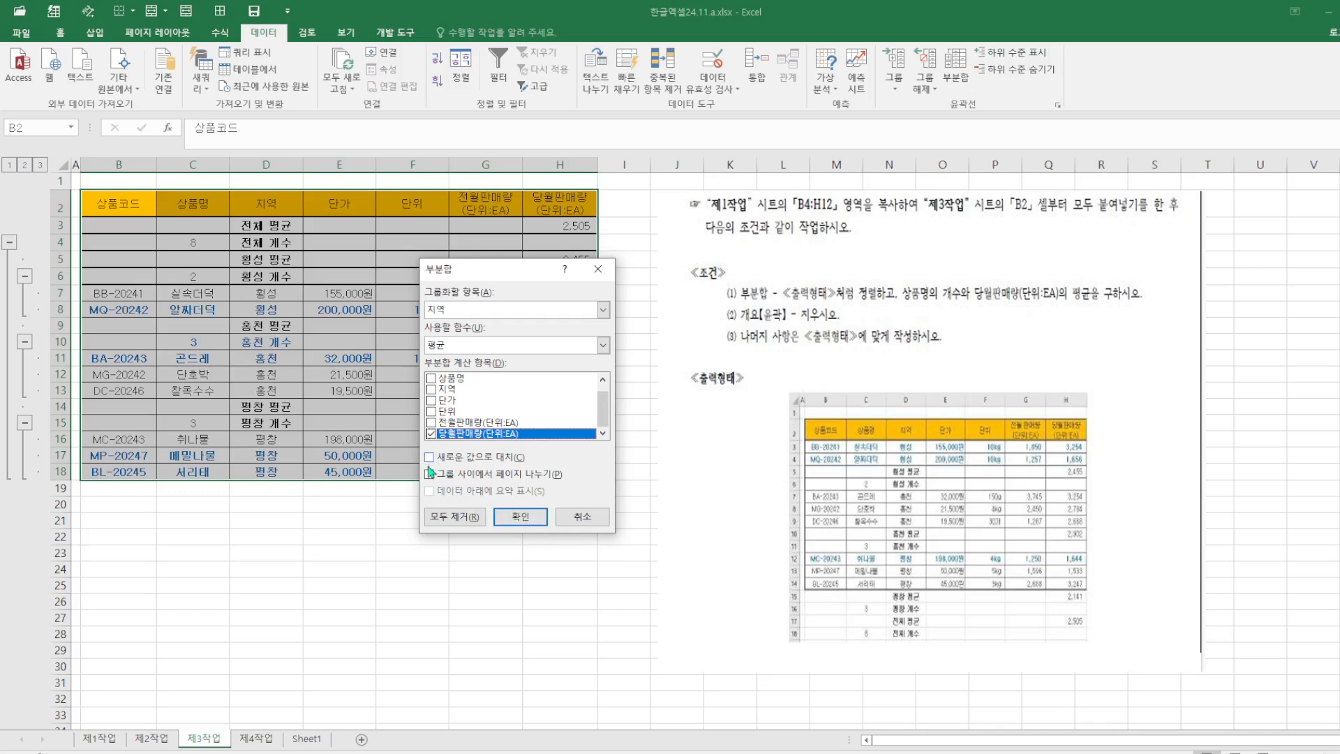
left_click(444, 517)
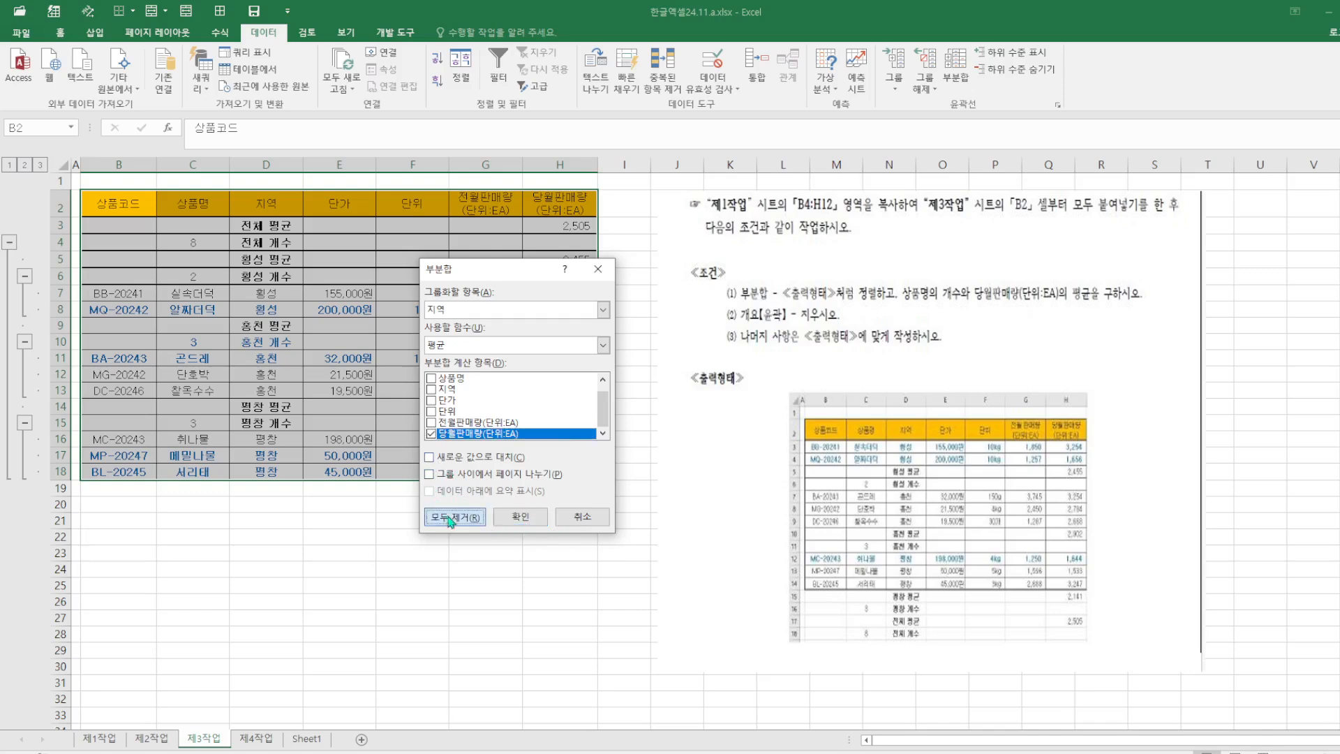
left_click(956, 77)
left_click(431, 492)
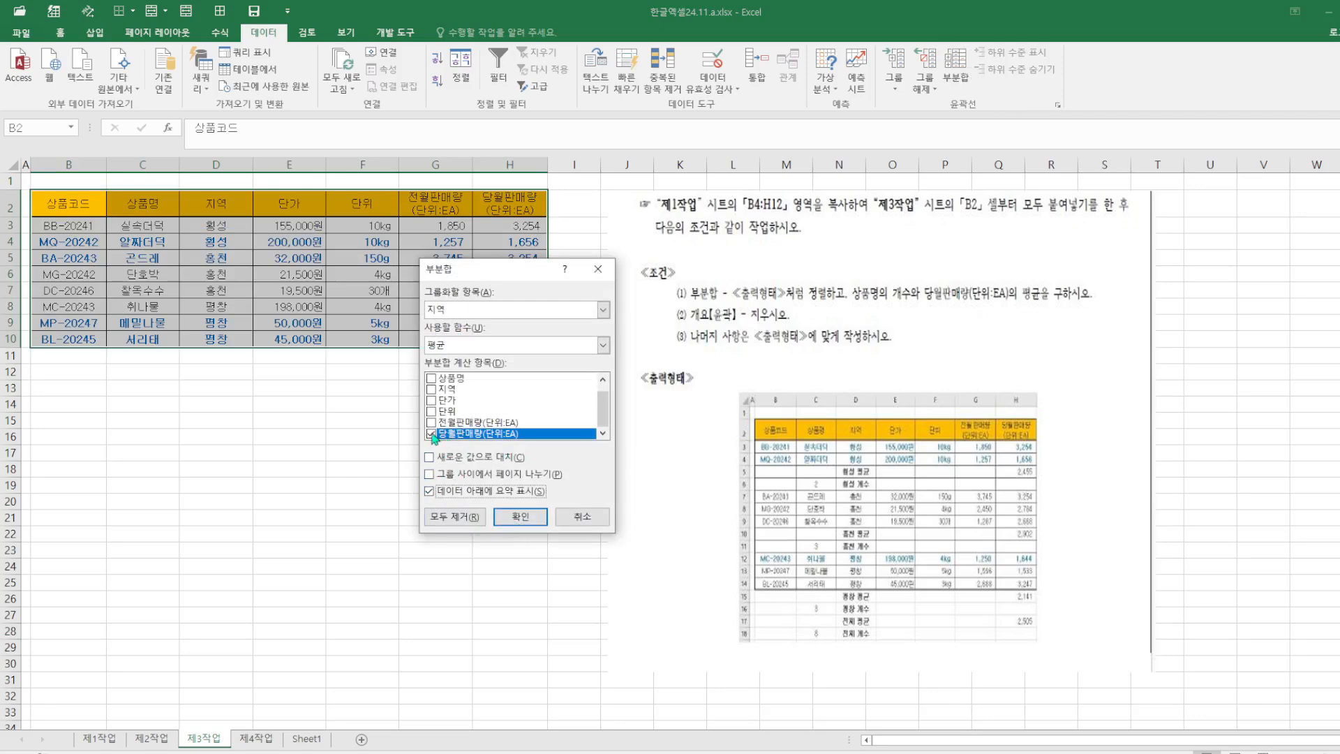
left_click(520, 517)
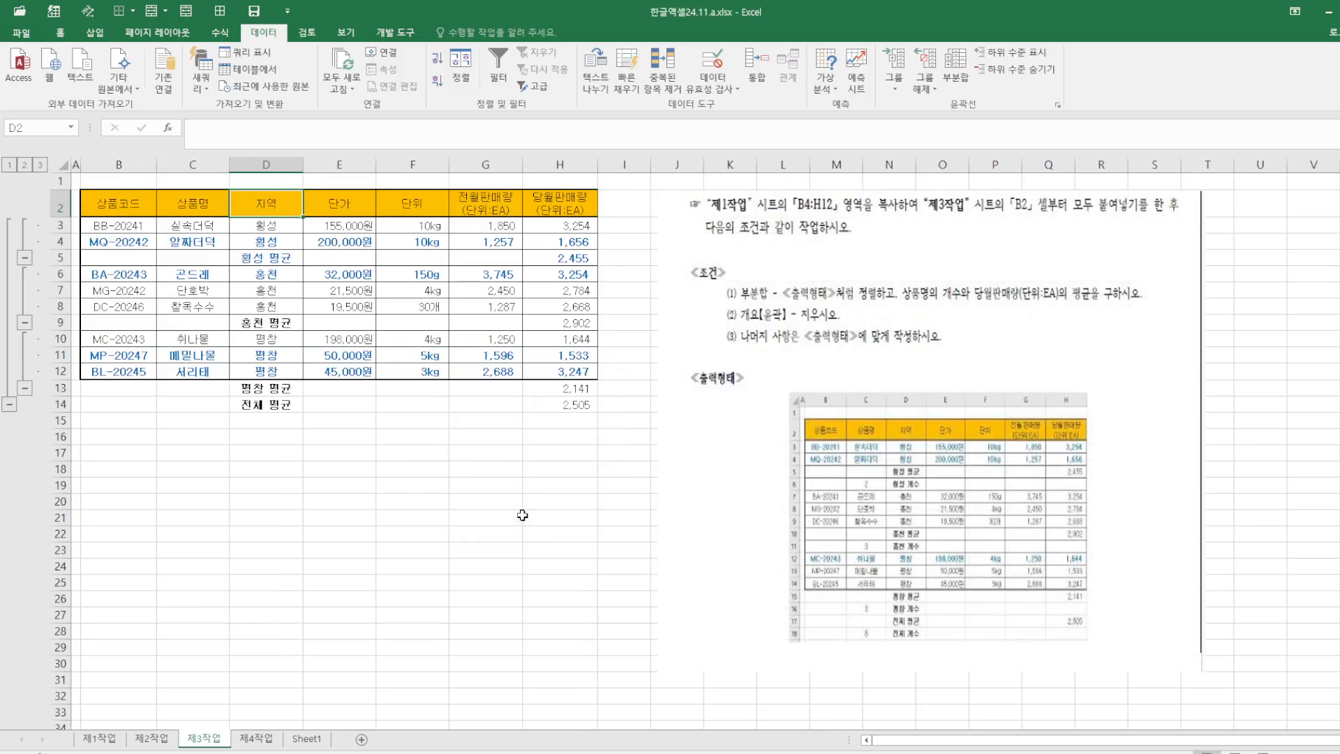
Step: Remove all subtotals and add a 개수 subtotal of 상품명 only by 지역, with 새로운 값으로 대치 and 데이터 아래에 요약 표시 on
left_click(953, 68)
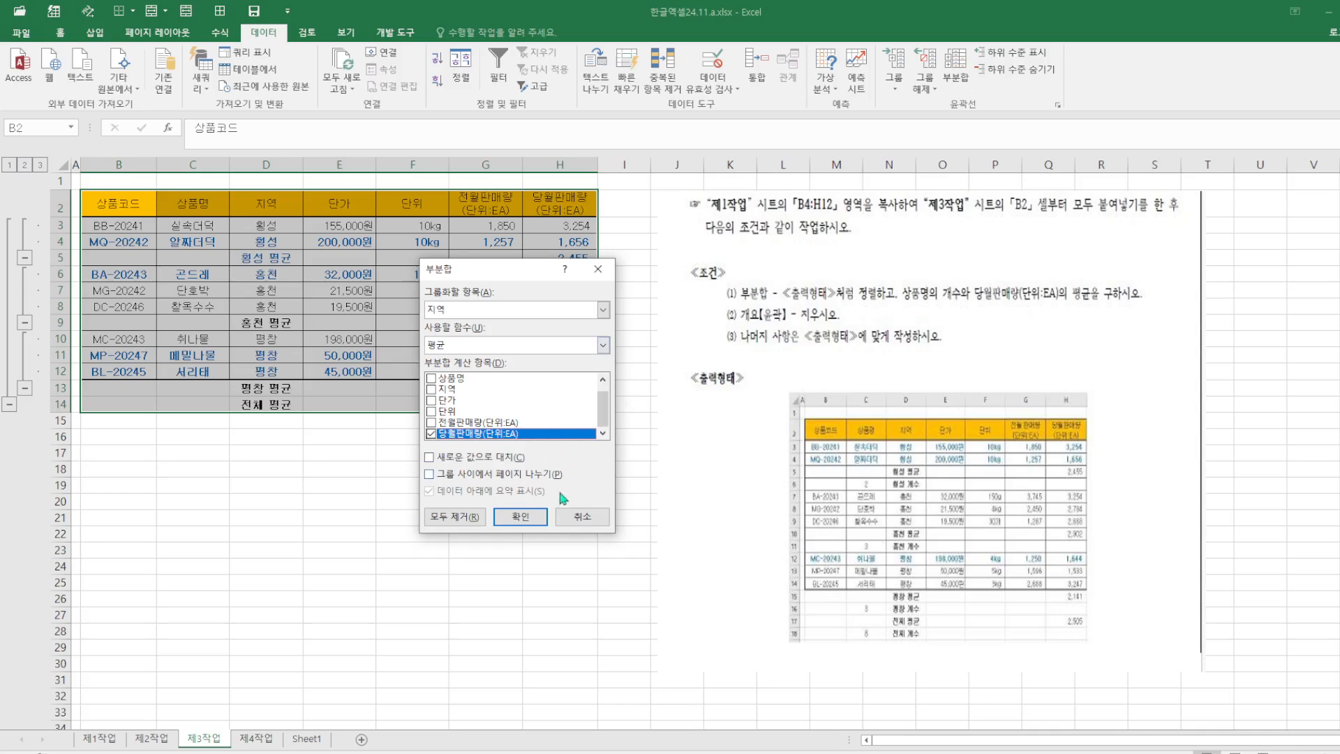
left_click(455, 517)
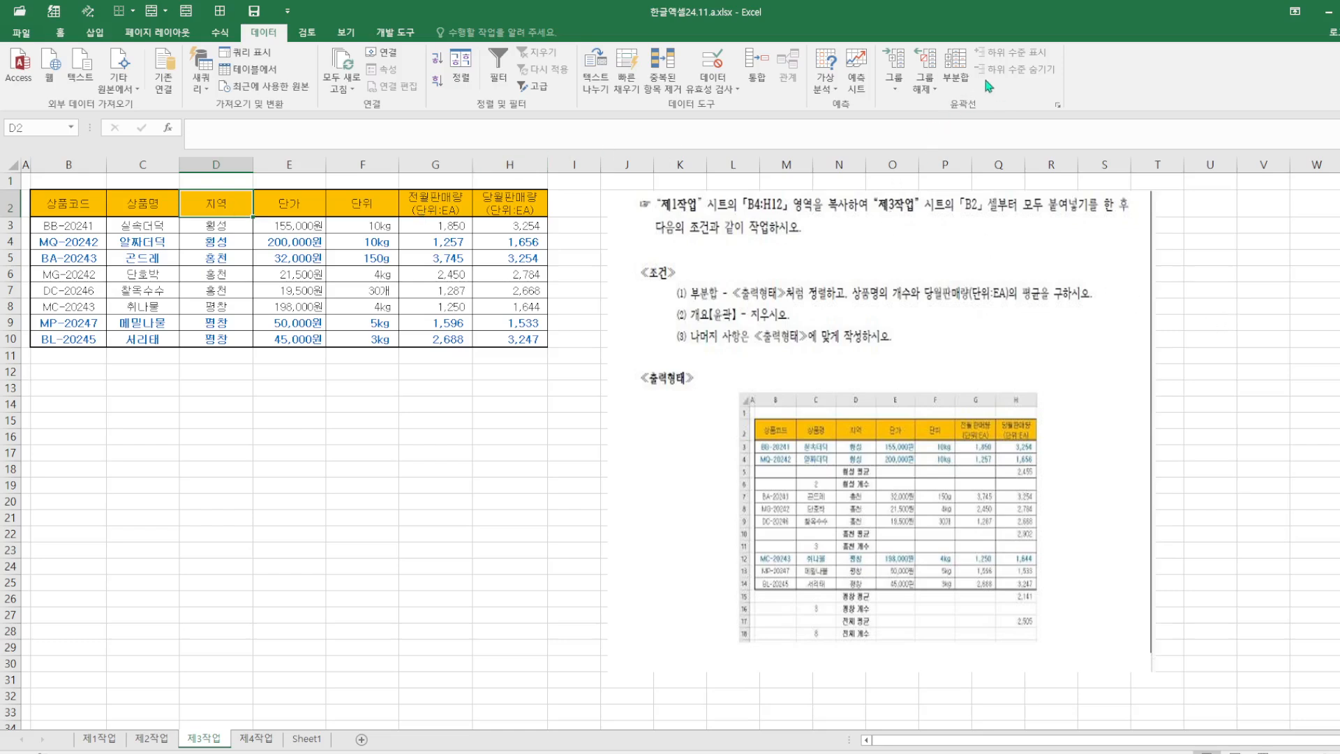
left_click(956, 71)
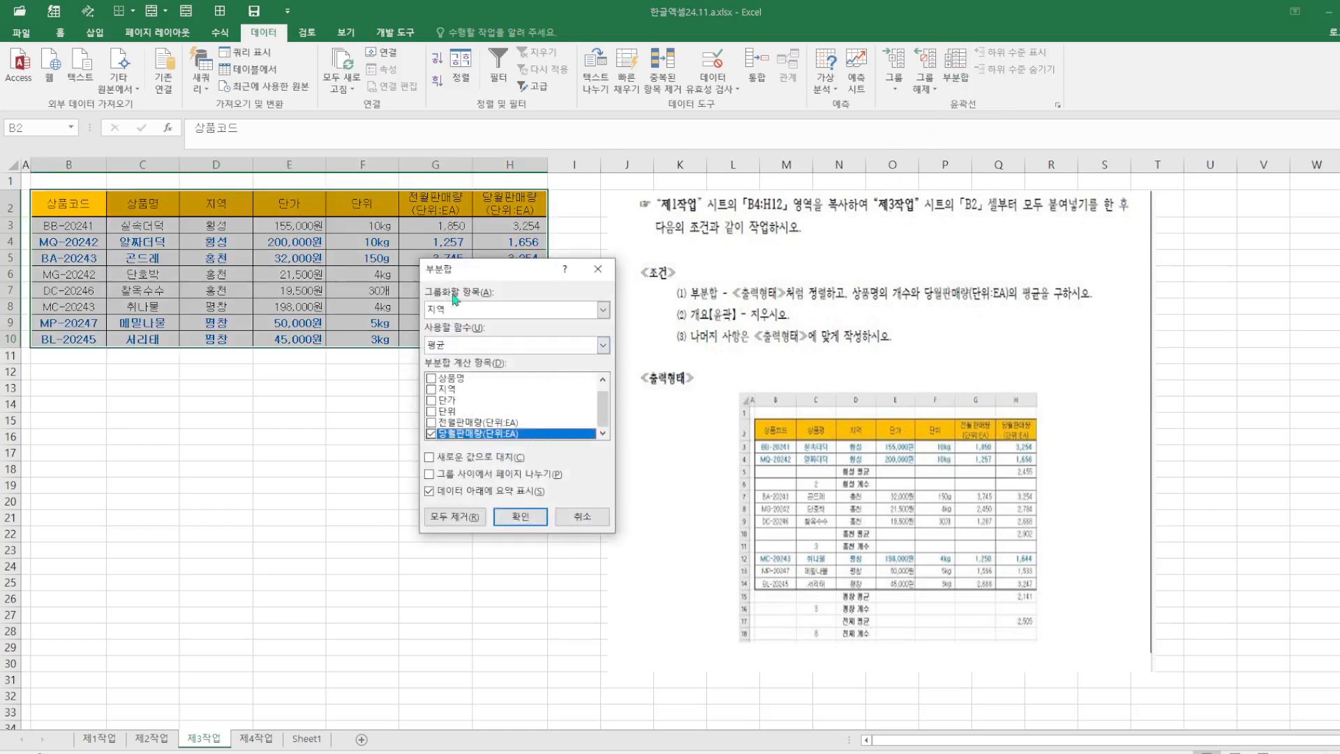
left_click(609, 347)
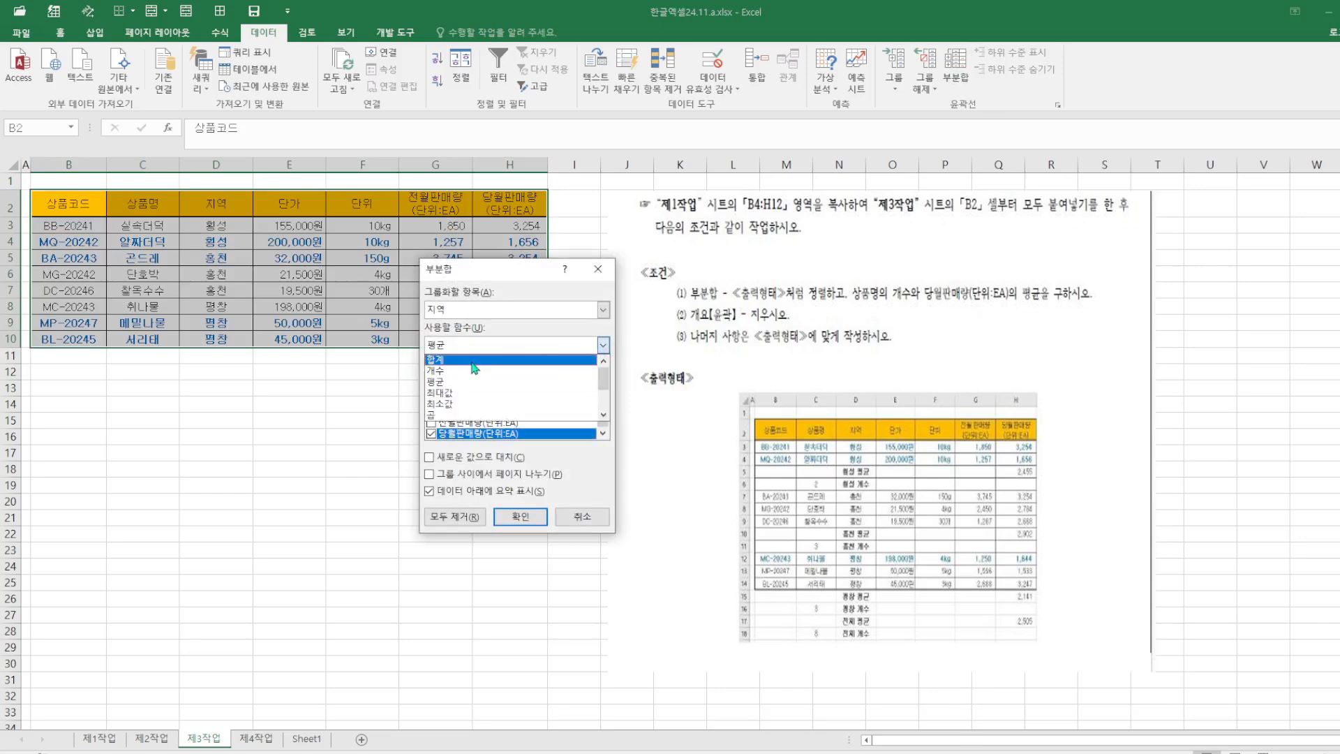
left_click(450, 376)
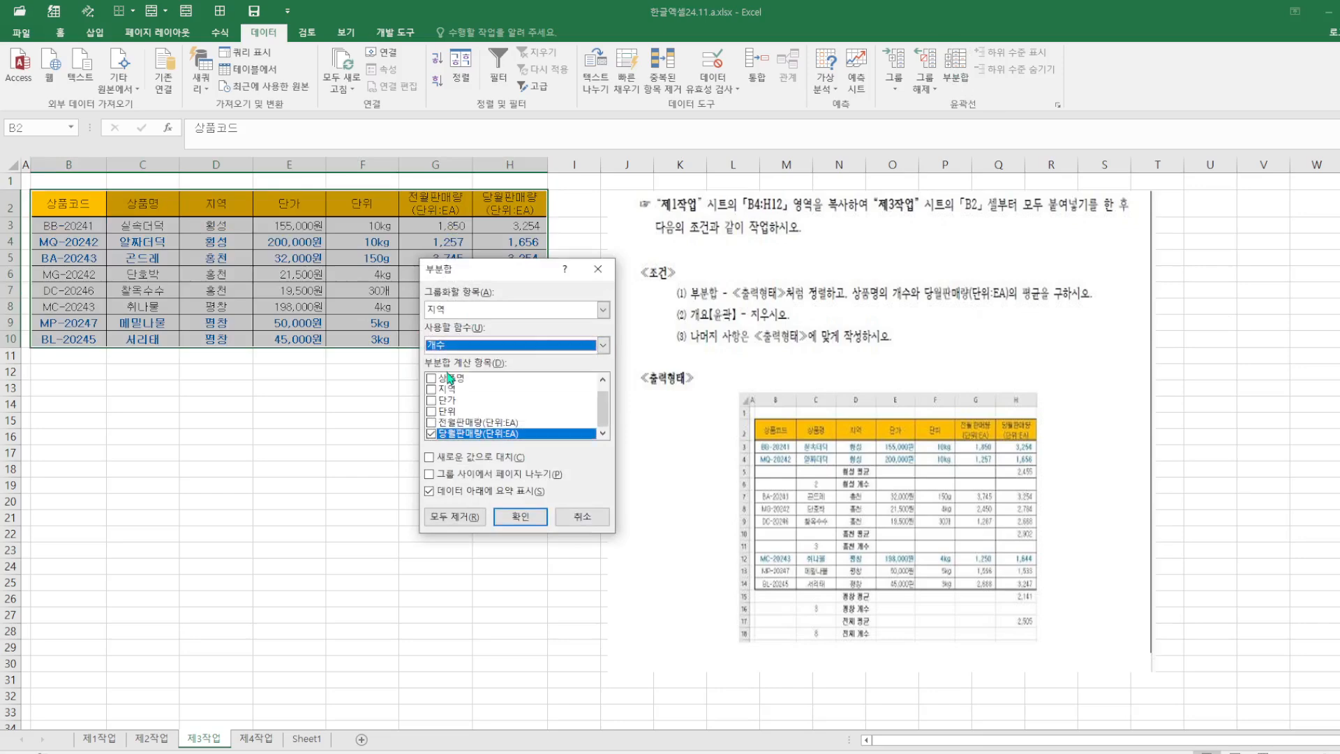
left_click(431, 434)
left_click(431, 378)
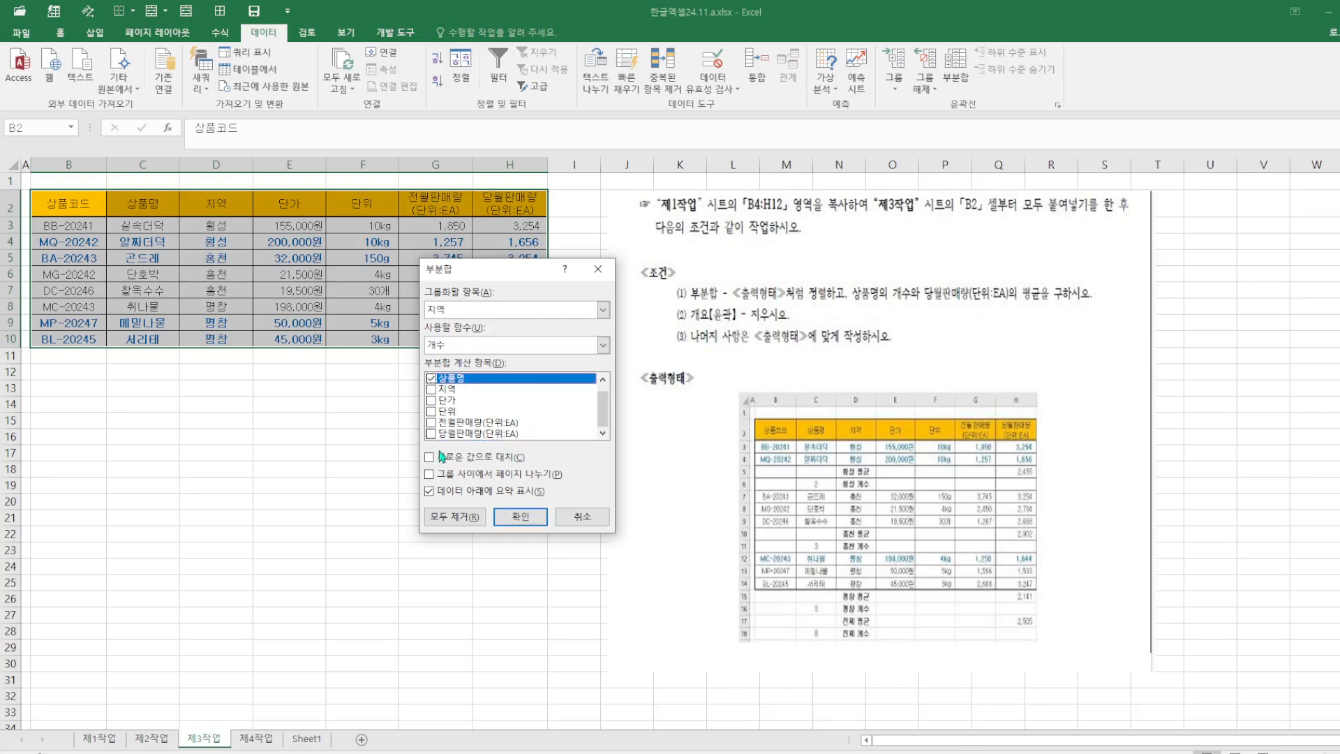
left_click(429, 457)
left_click(520, 515)
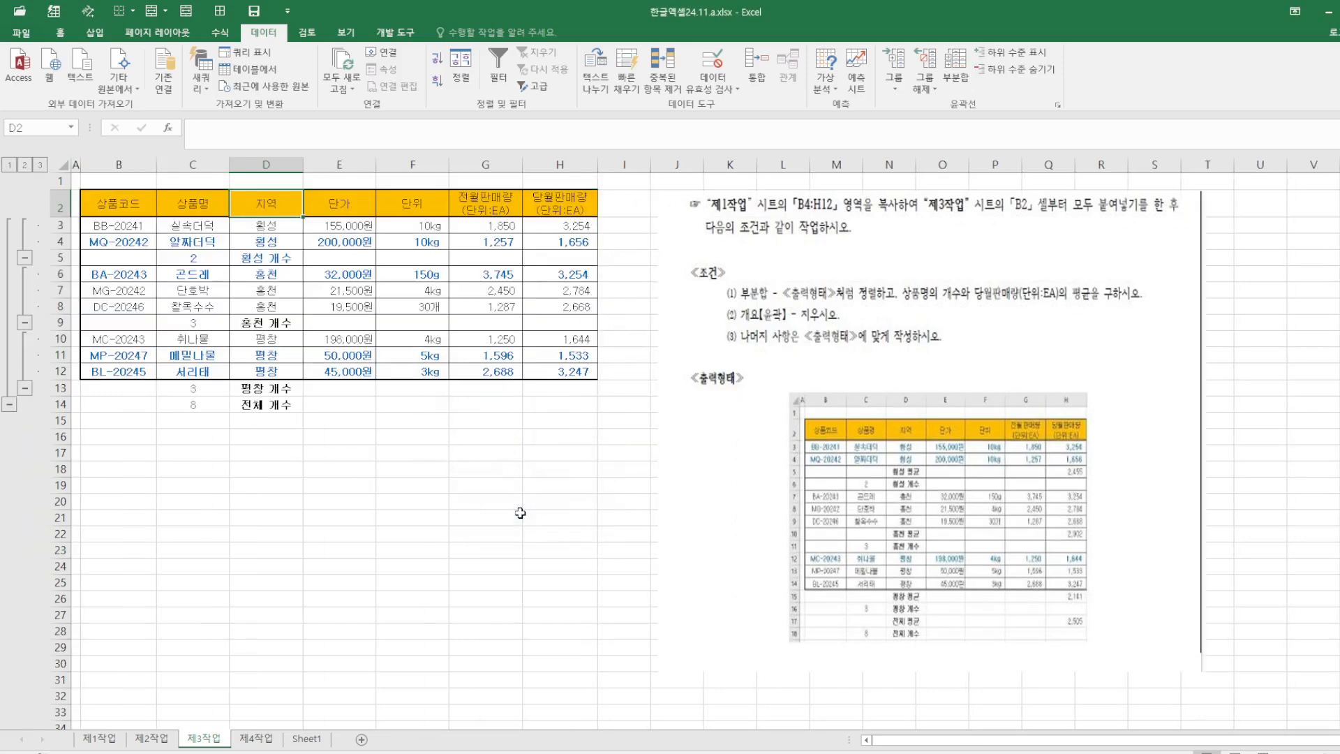
Step: Add a 평균 subtotal of 당월판매량(단위:EA) only by 지역 with 새로운 값으로 대치 turned off, and clear the outline
left_click(953, 78)
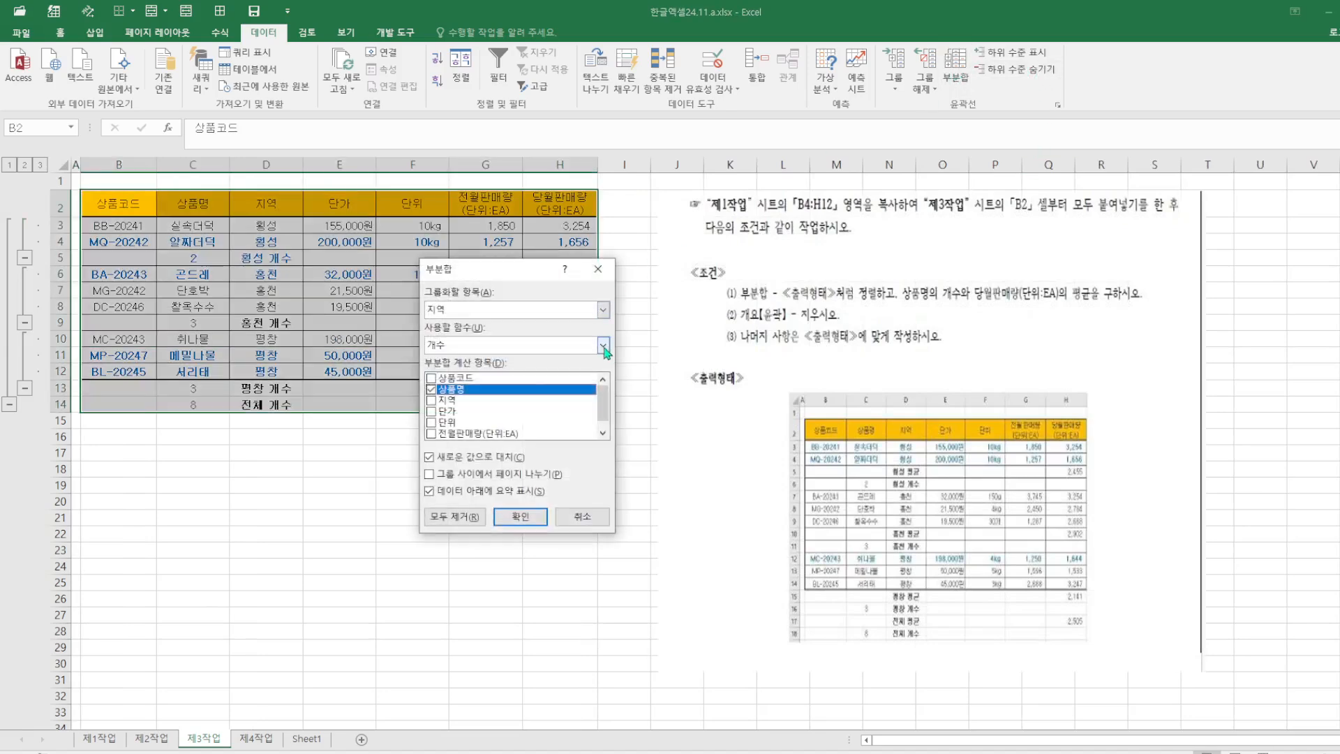
left_click(603, 345)
left_click(453, 384)
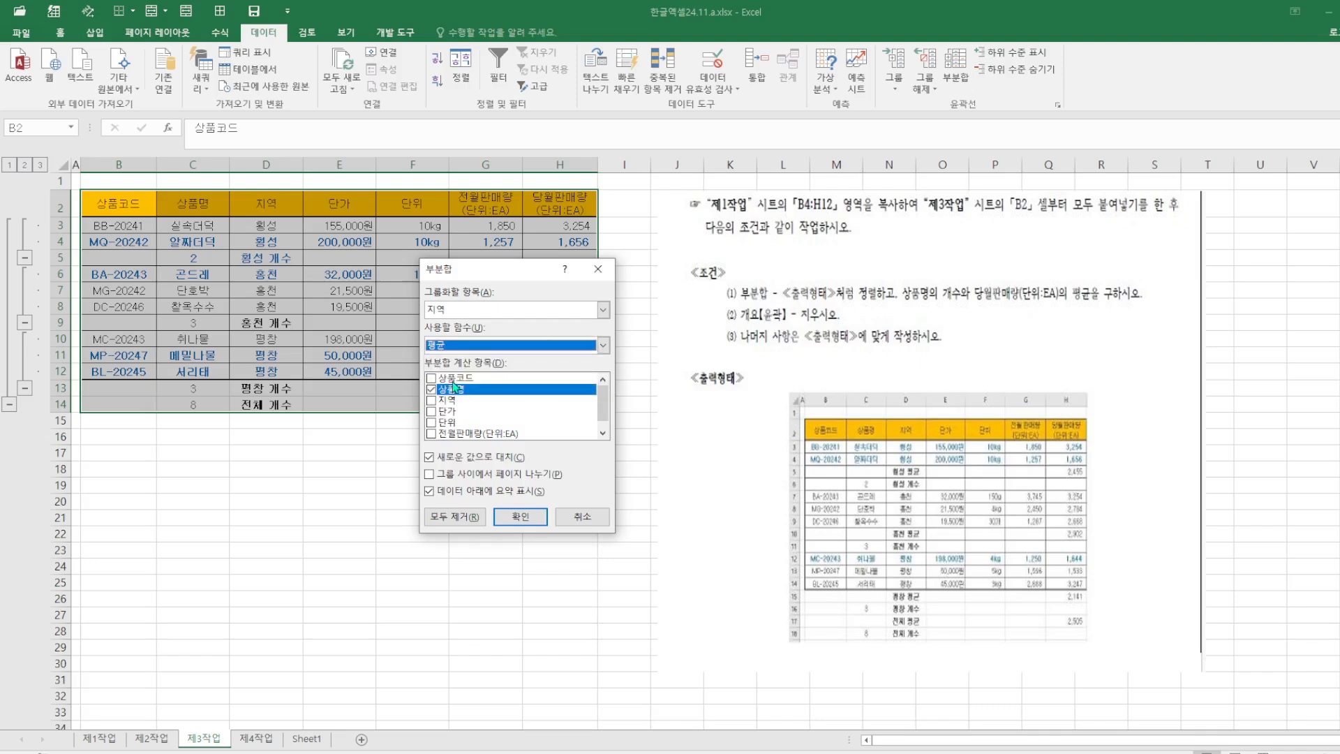
left_click(439, 392)
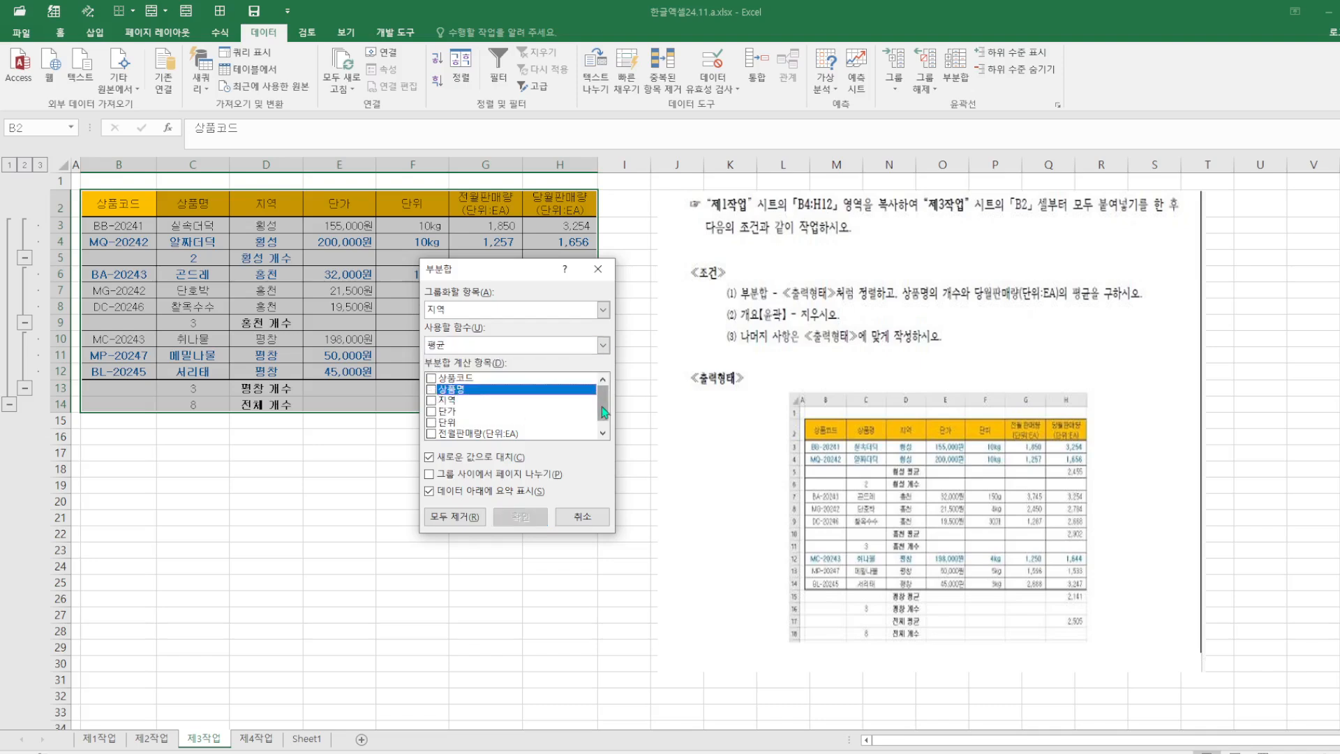
scroll(605, 411, "down", 1)
left_click(478, 434)
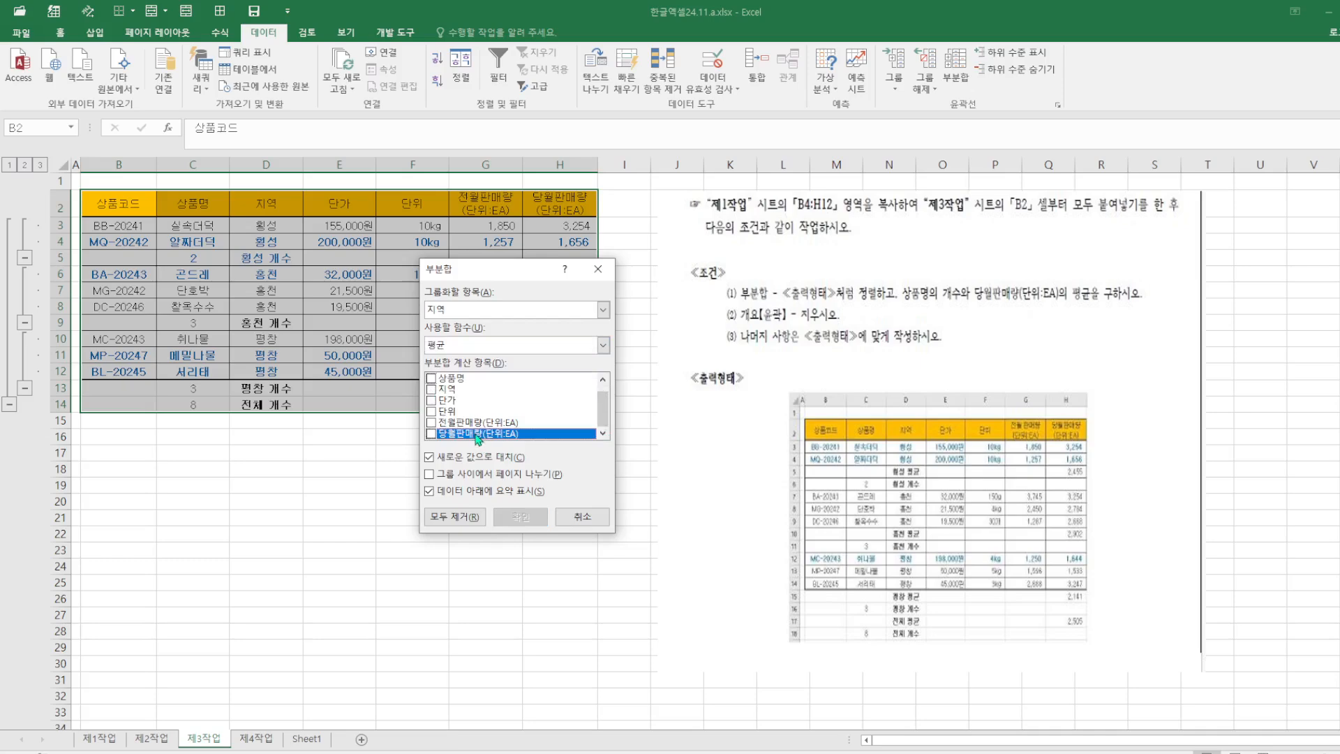
left_click(432, 434)
left_click(430, 457)
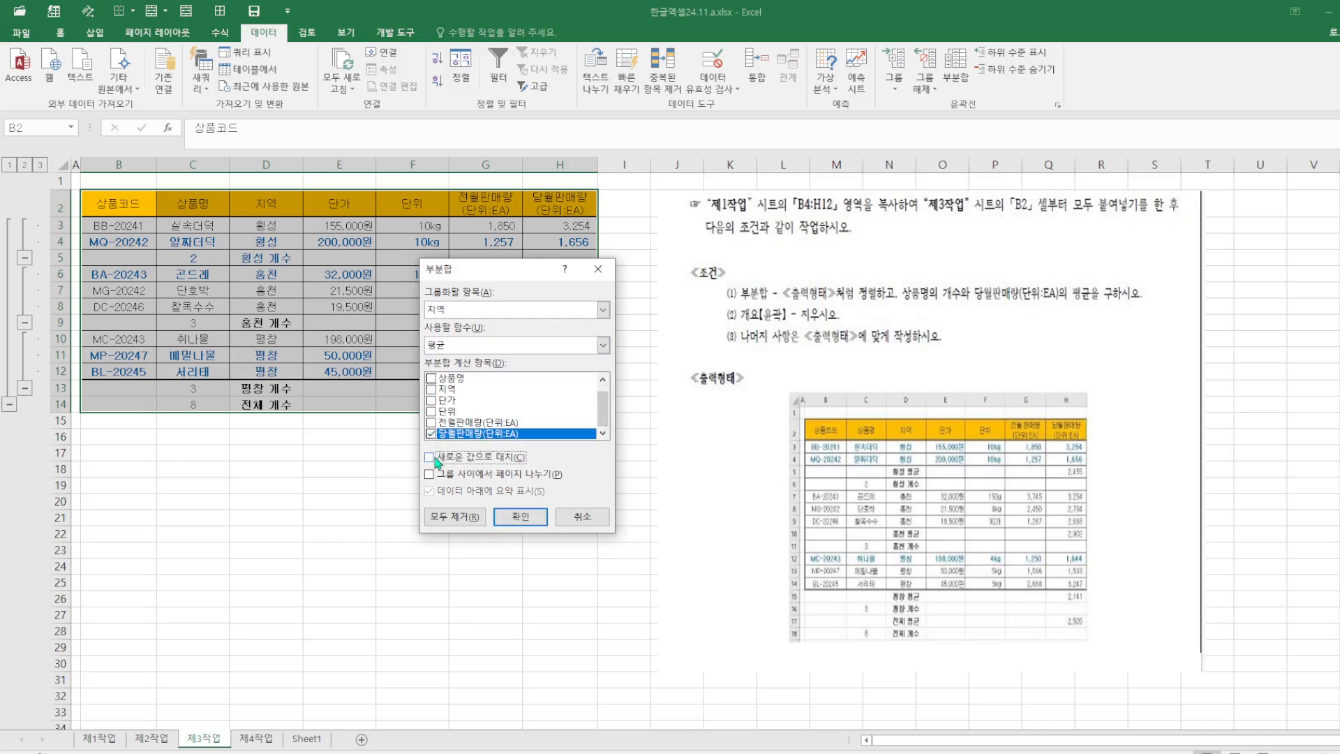
left_click(531, 520)
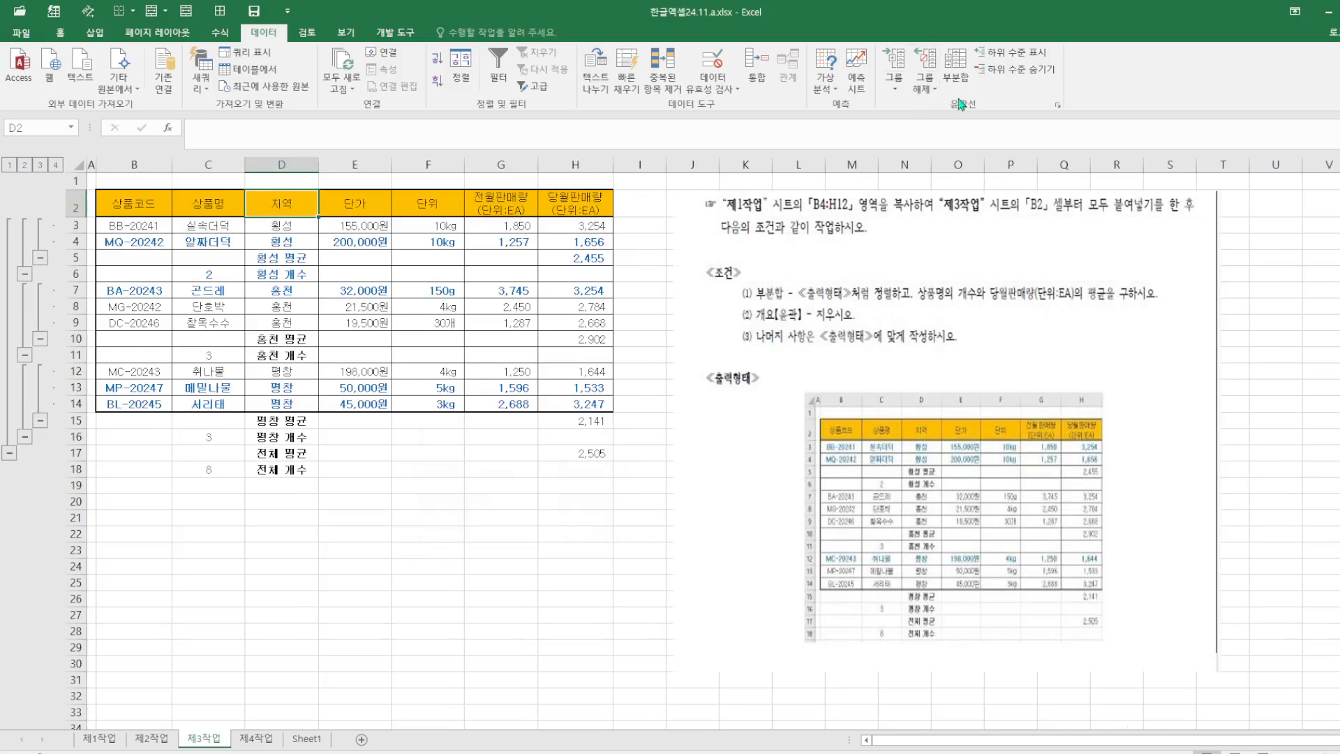
left_click(935, 94)
left_click(960, 129)
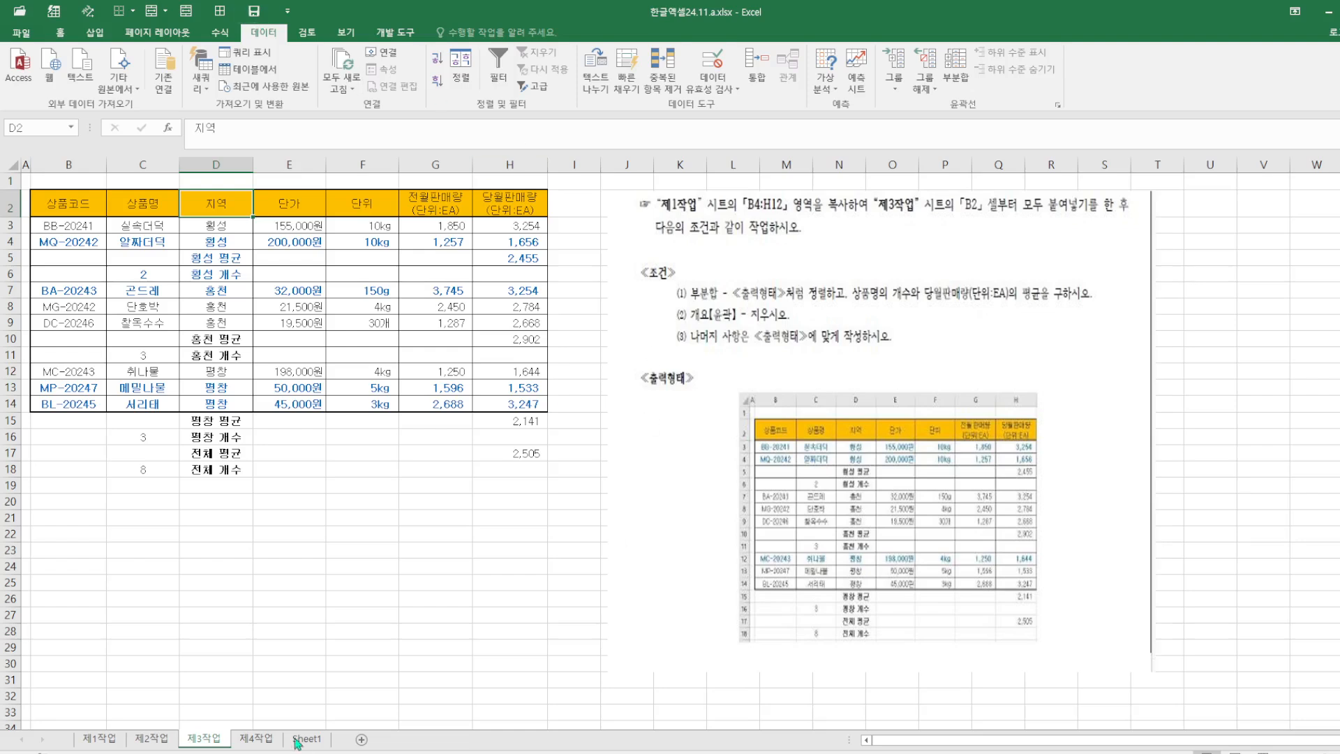
Step: On the 제1작업 sheet, insert a 2-D clustered column chart from the 상품명, 단가 and 당월판매량(단위:EA) columns, rows 4 to 12
left_click(254, 742)
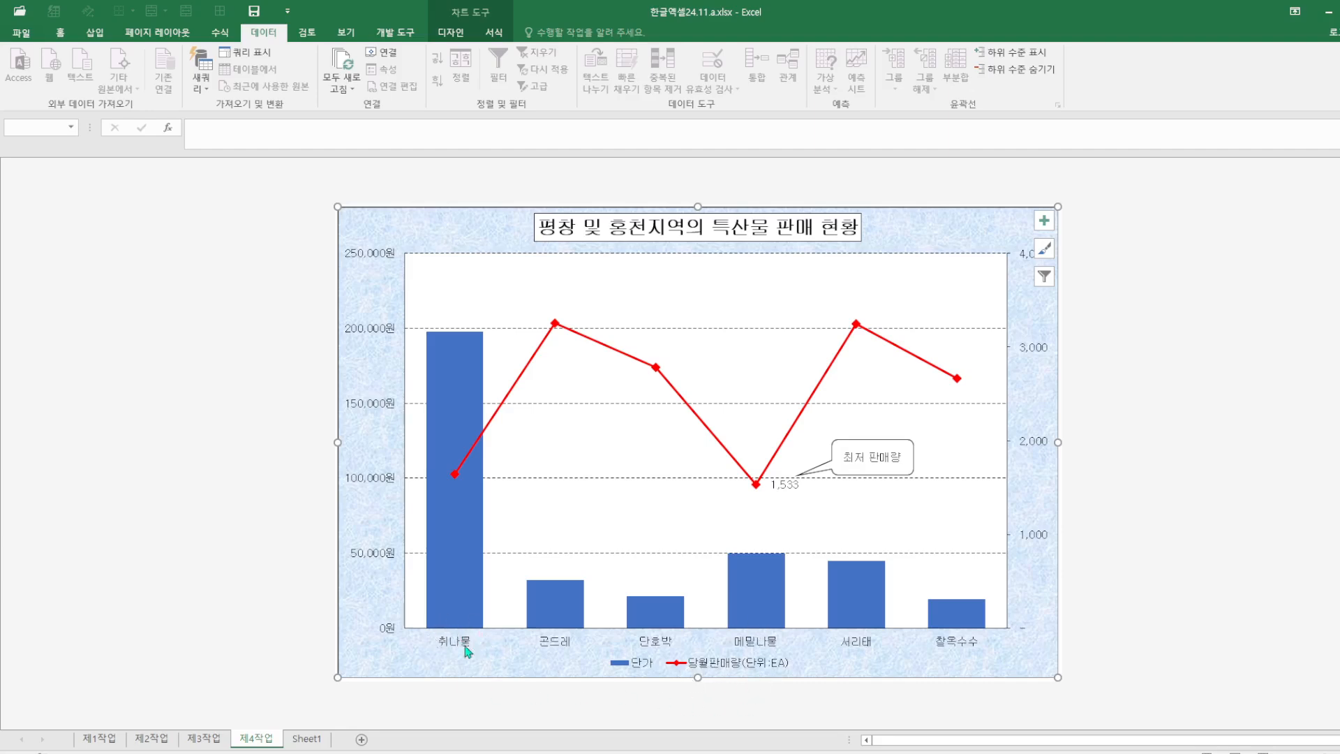
left_click(111, 738)
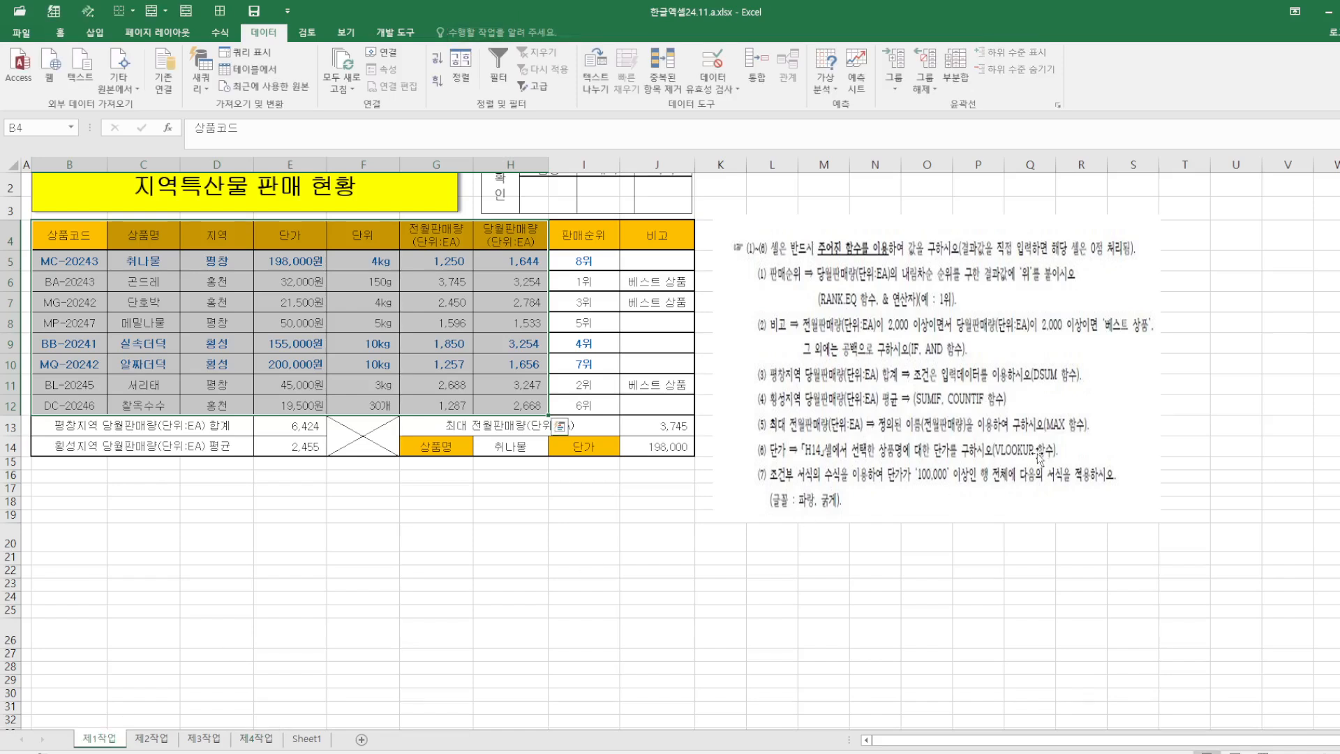
left_click(632, 623)
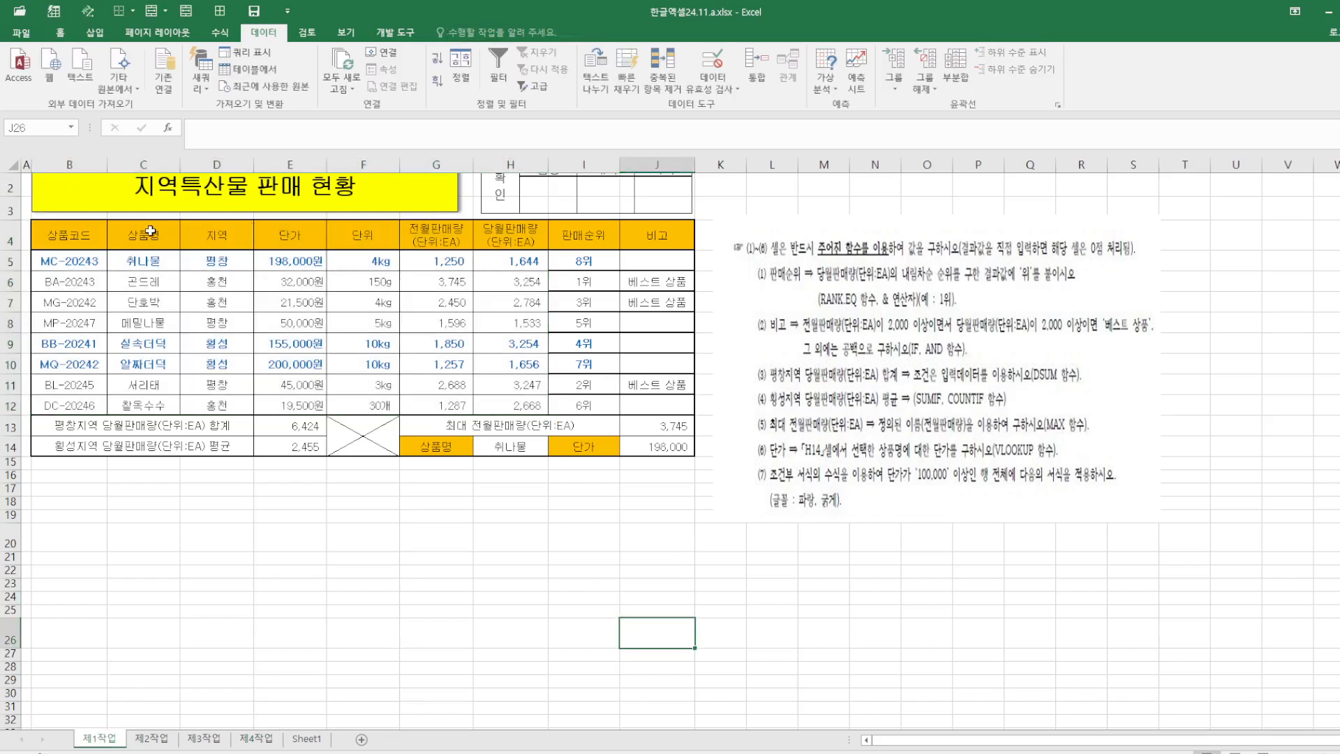
left_click_drag(157, 230, 161, 405)
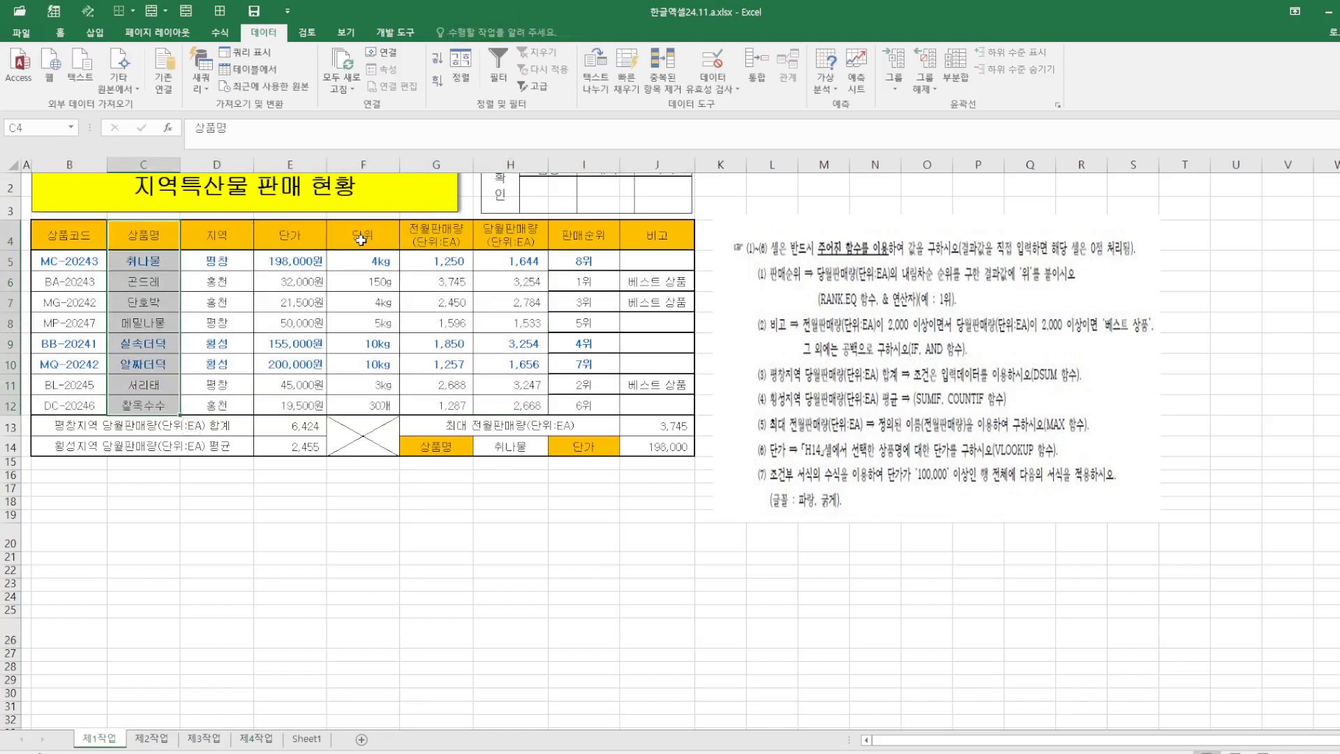
left_click_drag(278, 236, 282, 399, "ctrl")
left_click_drag(512, 242, 521, 404, "ctrl")
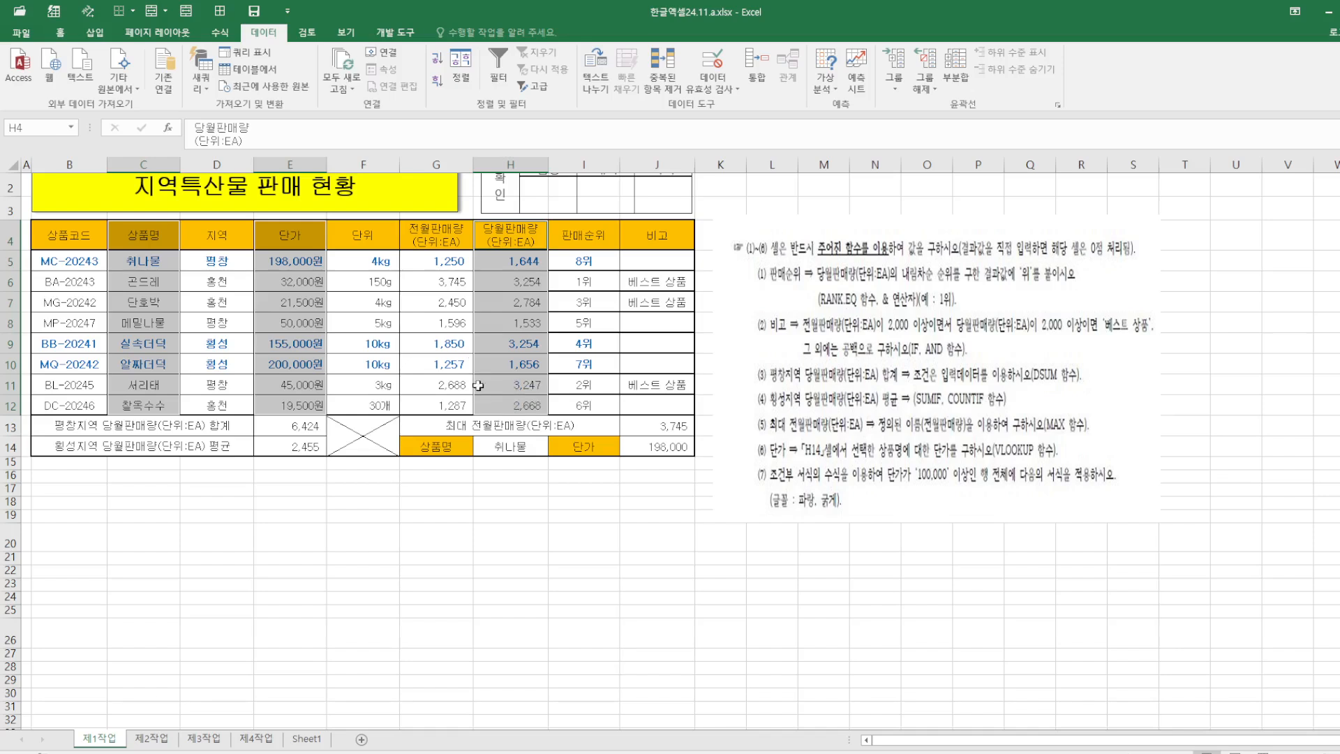
left_click(97, 33)
left_click(547, 53)
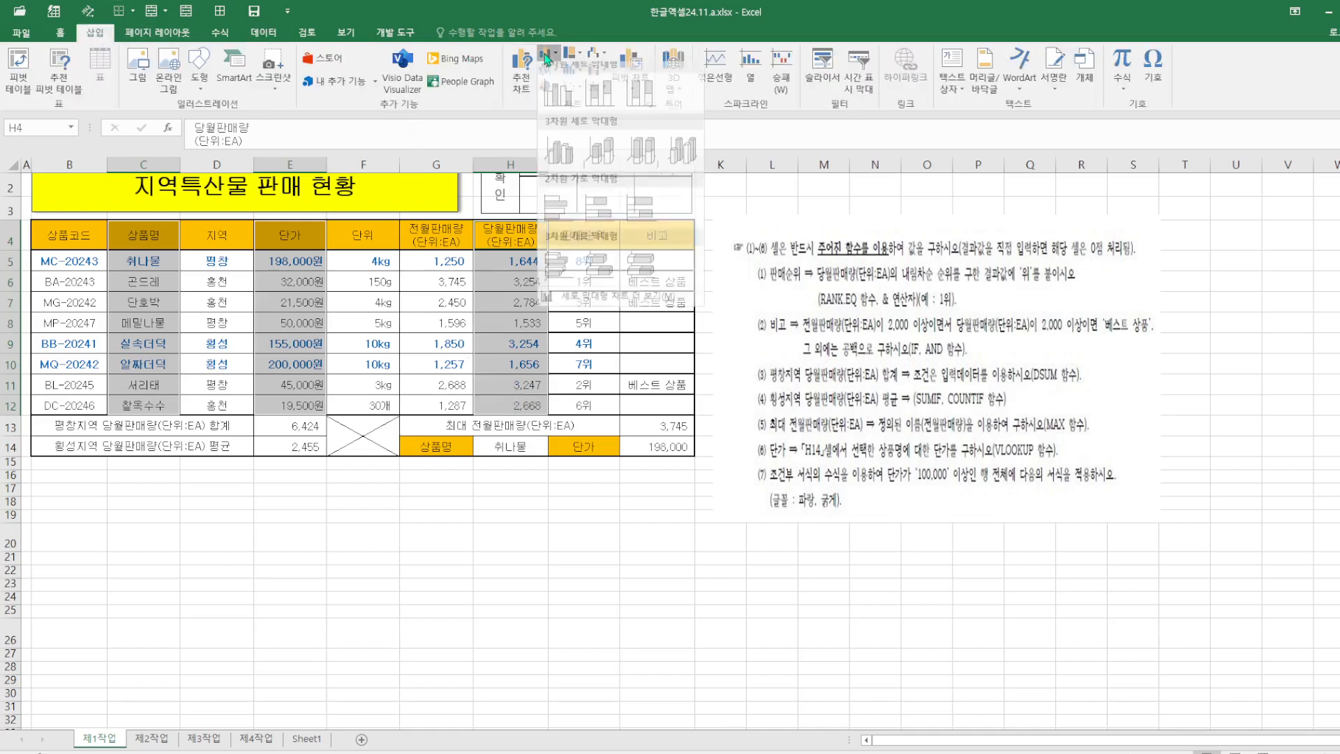
left_click(558, 99)
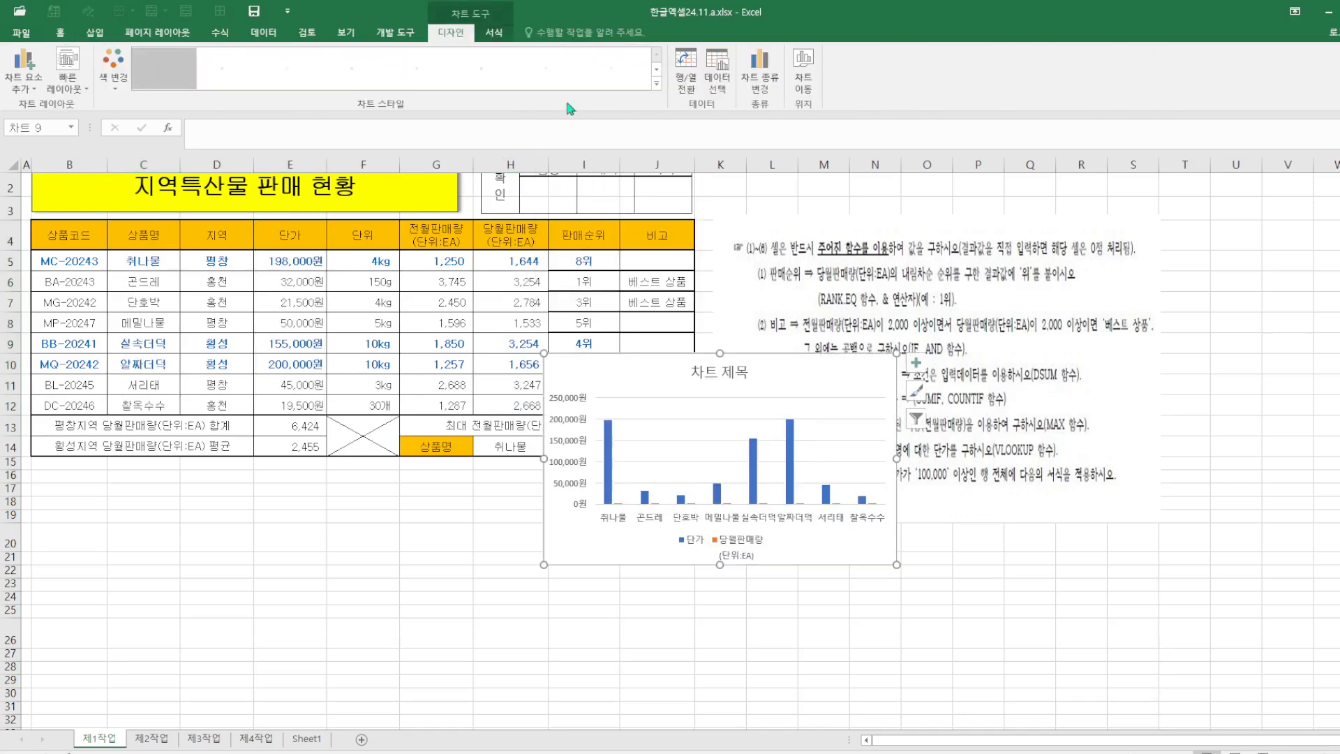
Step: Move the new chart to its own new sheet named 제4작업1
left_click(804, 70)
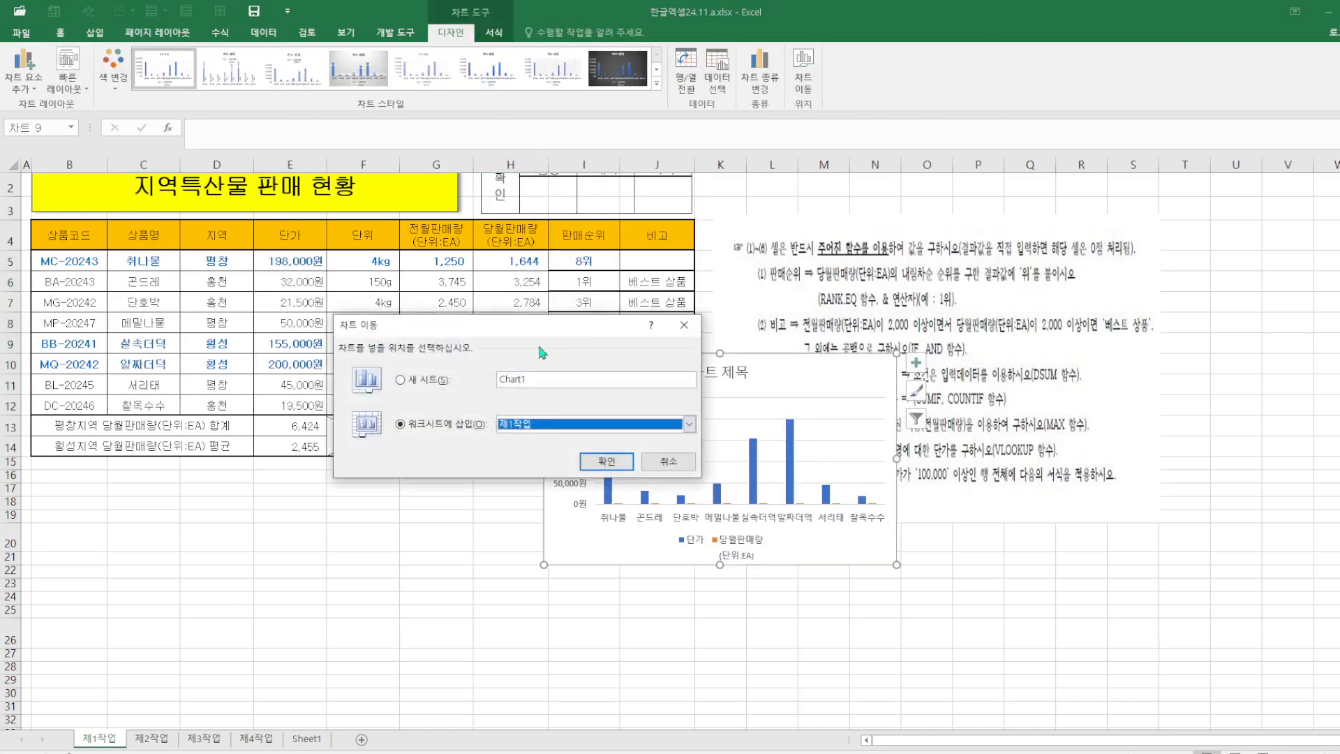
left_click(417, 382)
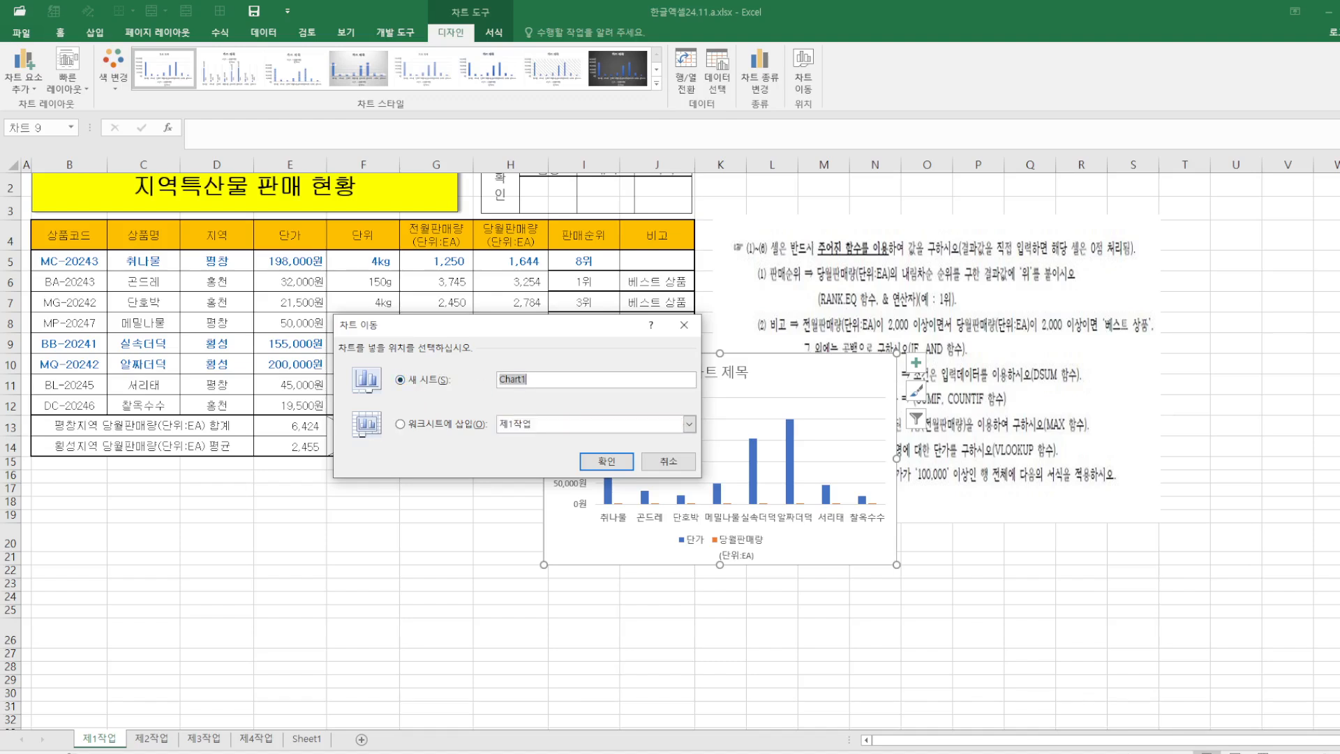
type("ㅈ4자ㄱ어")
left_click(607, 461)
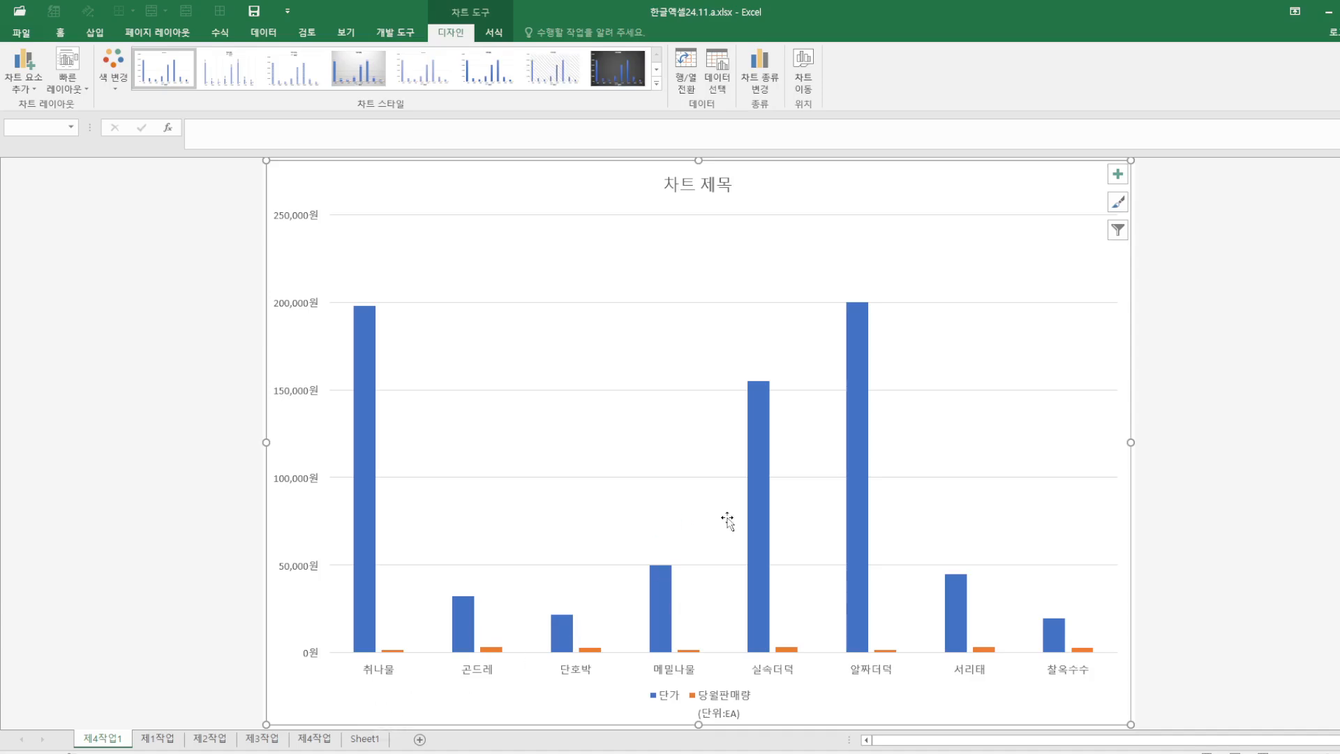
Step: Cut the picture with the chart conditions from Sheet1 and return to the 제4작업1 chart sheet
left_click(310, 740)
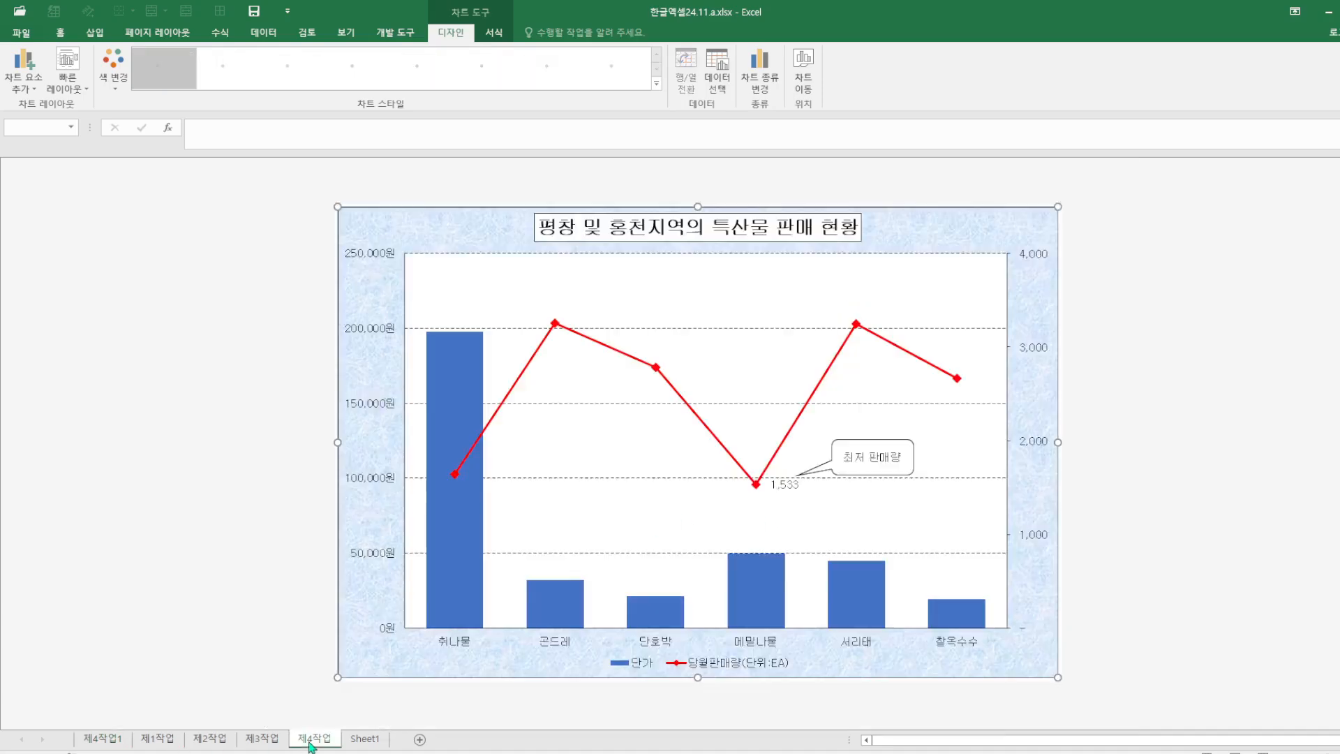
left_click(362, 738)
right_click(461, 357)
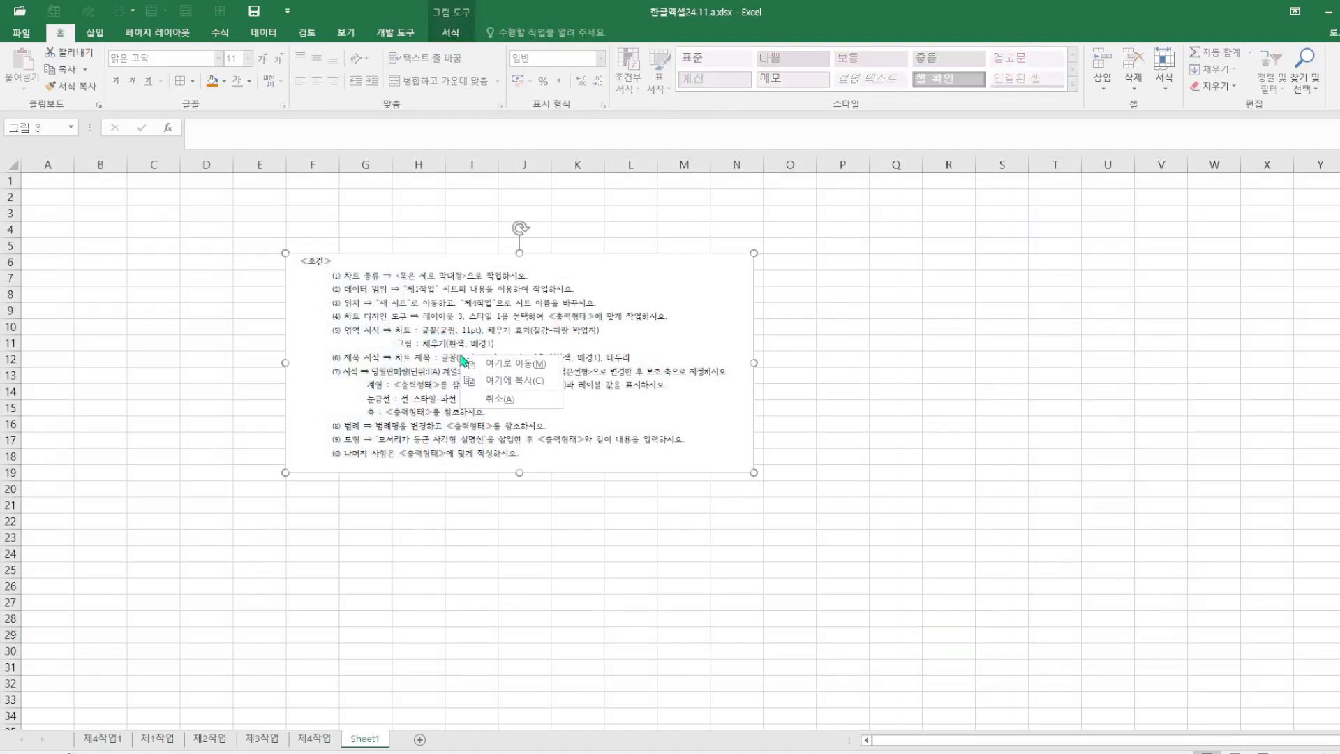
right_click(391, 288)
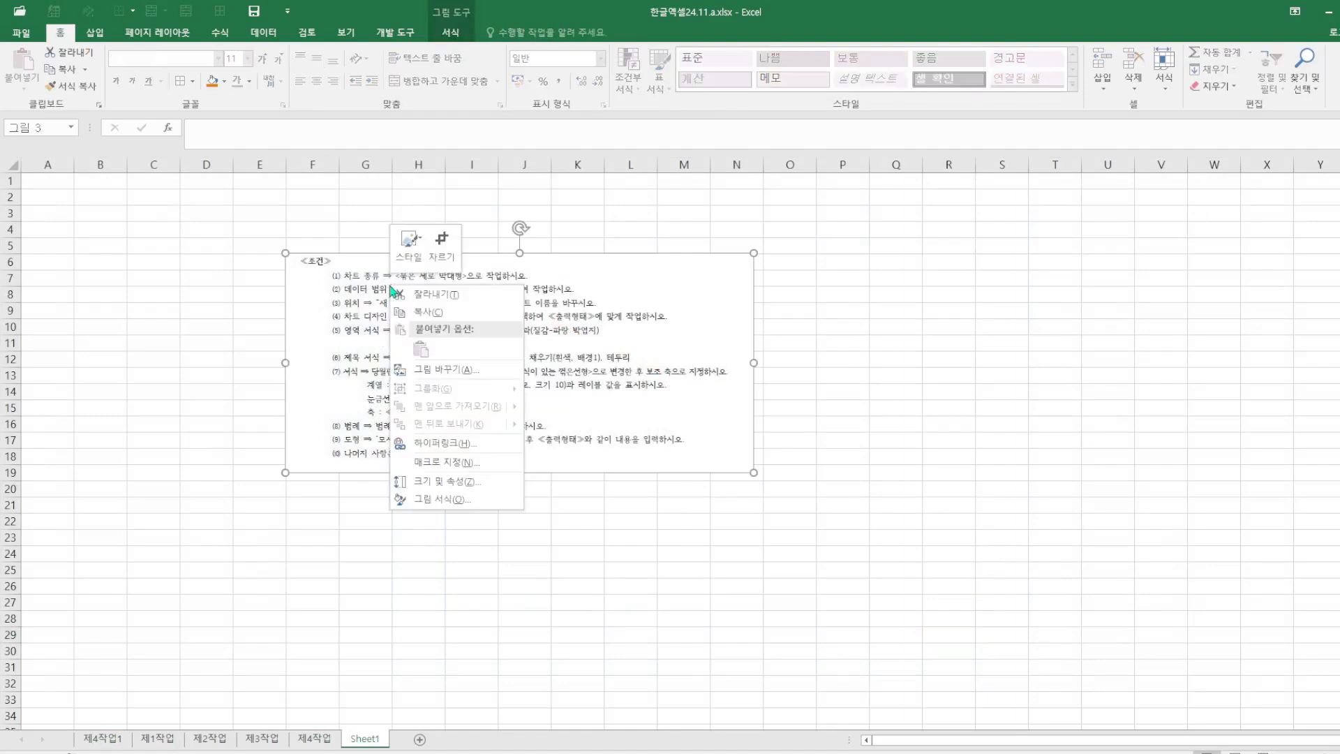
left_click(433, 298)
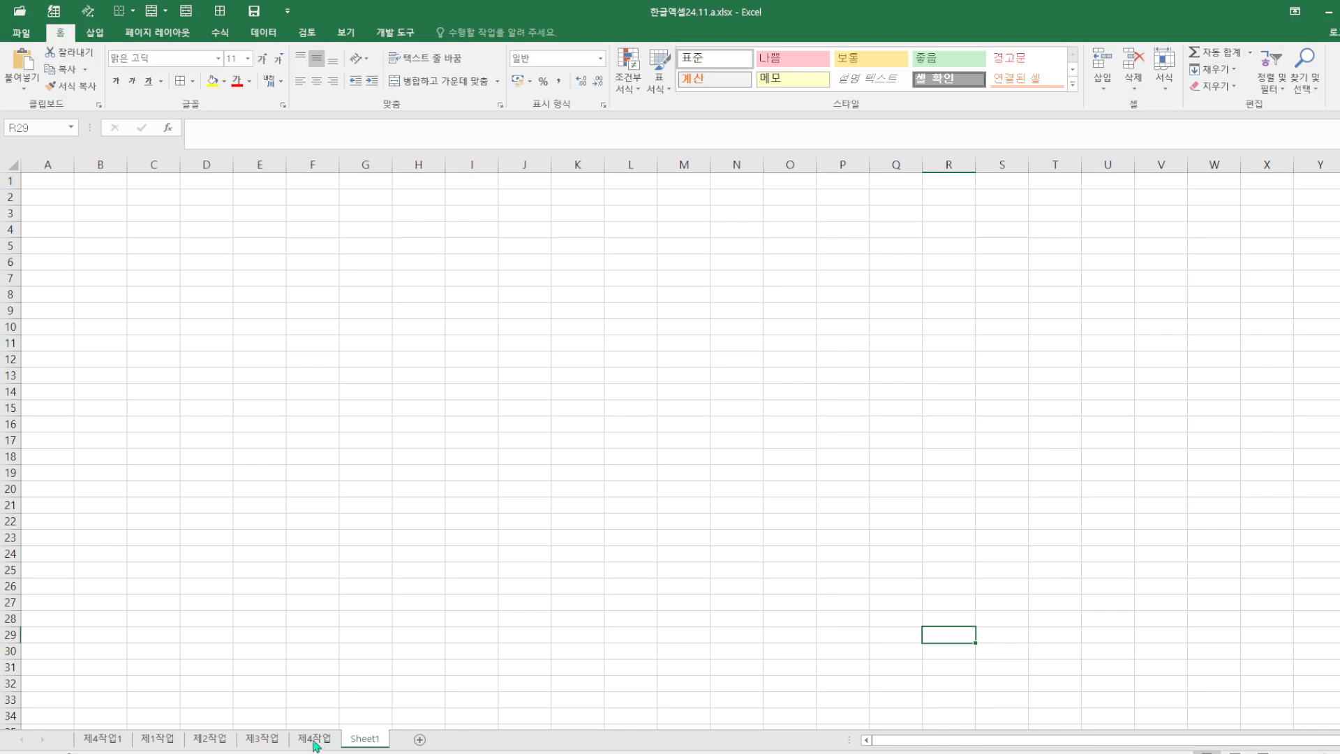
left_click(112, 737)
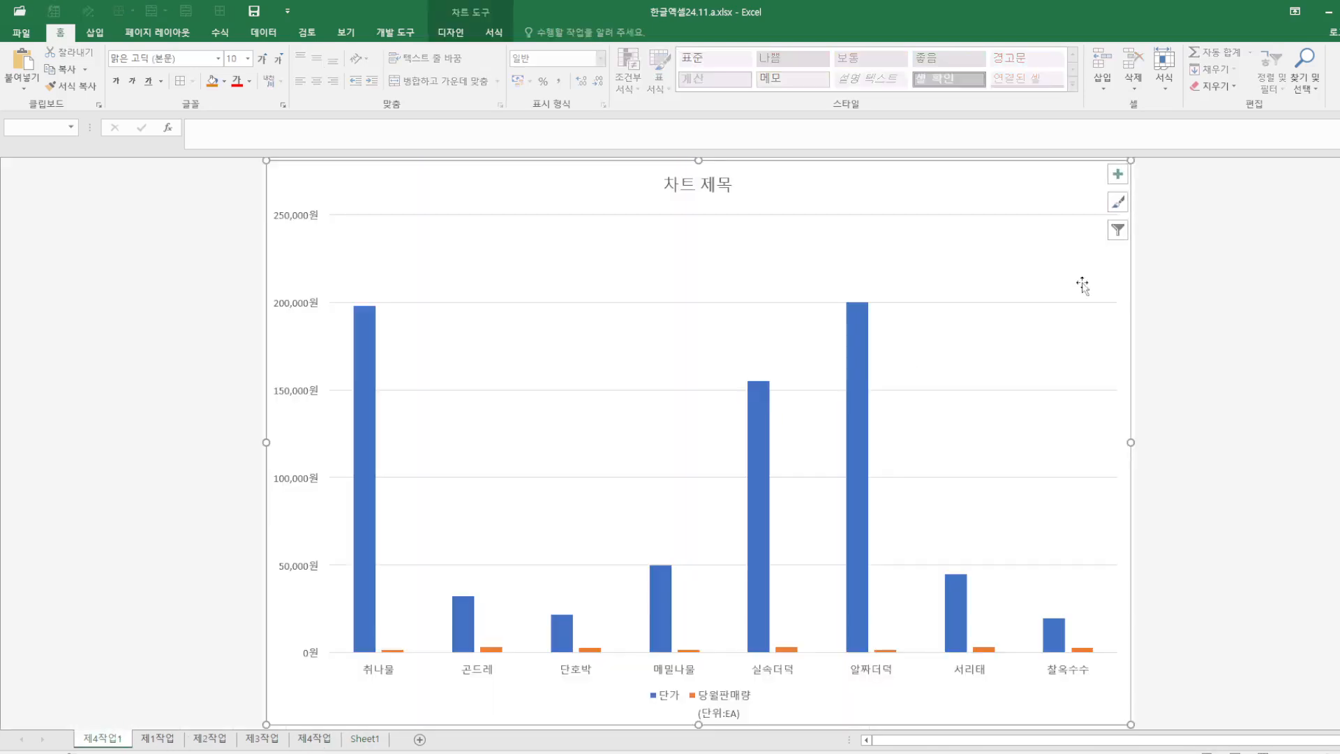
left_click(60, 304)
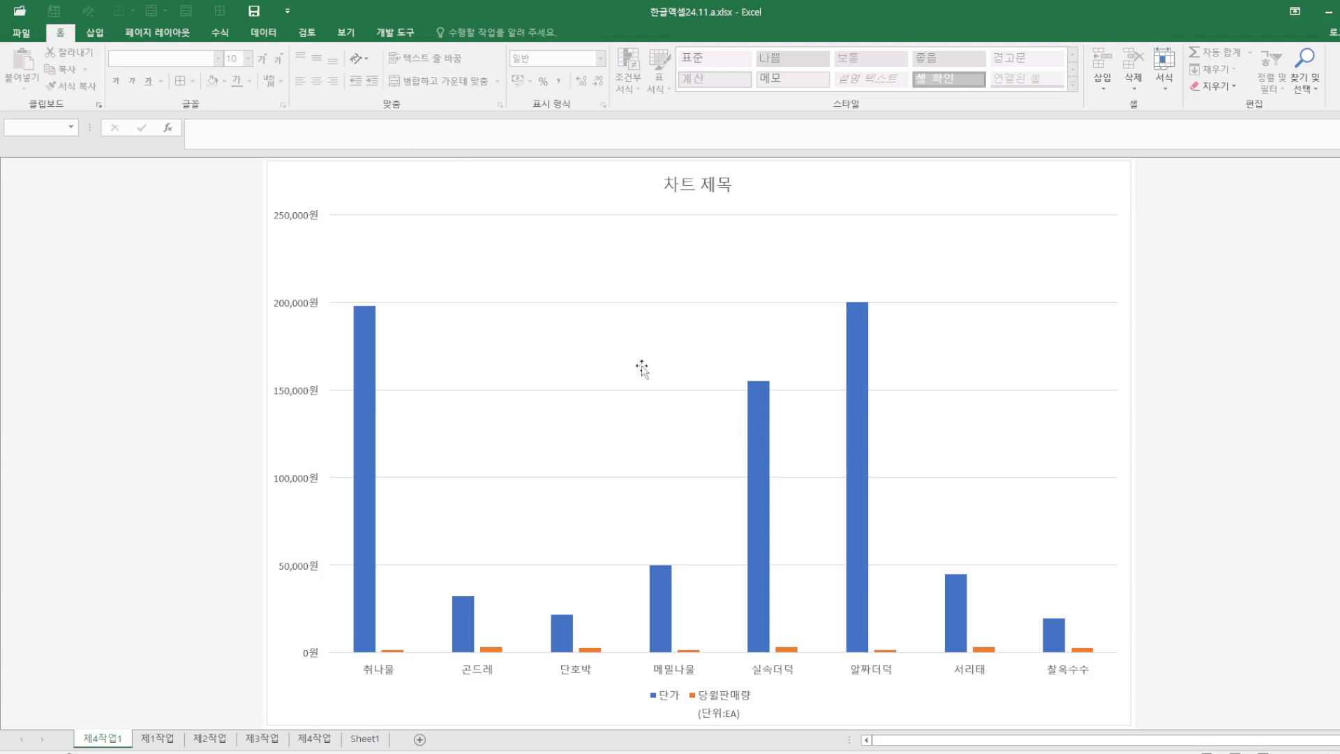
left_click(98, 34)
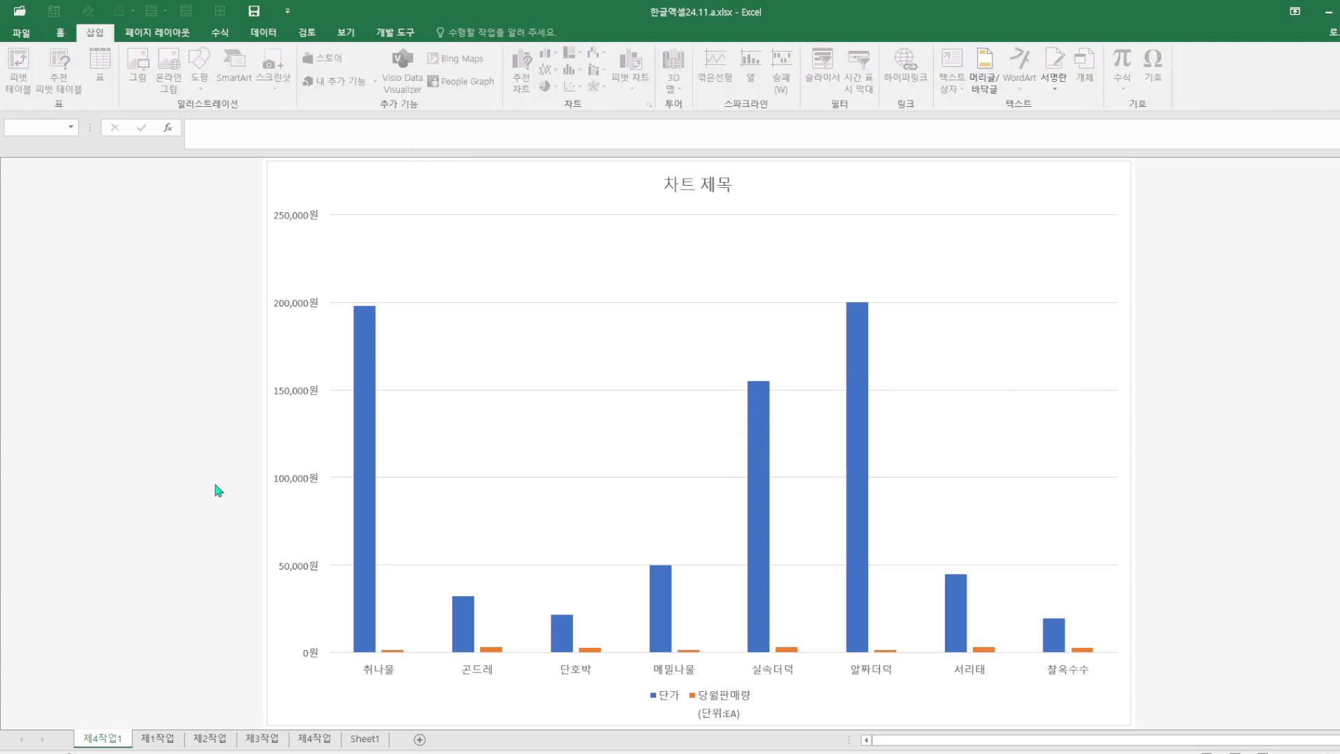
left_click(166, 741)
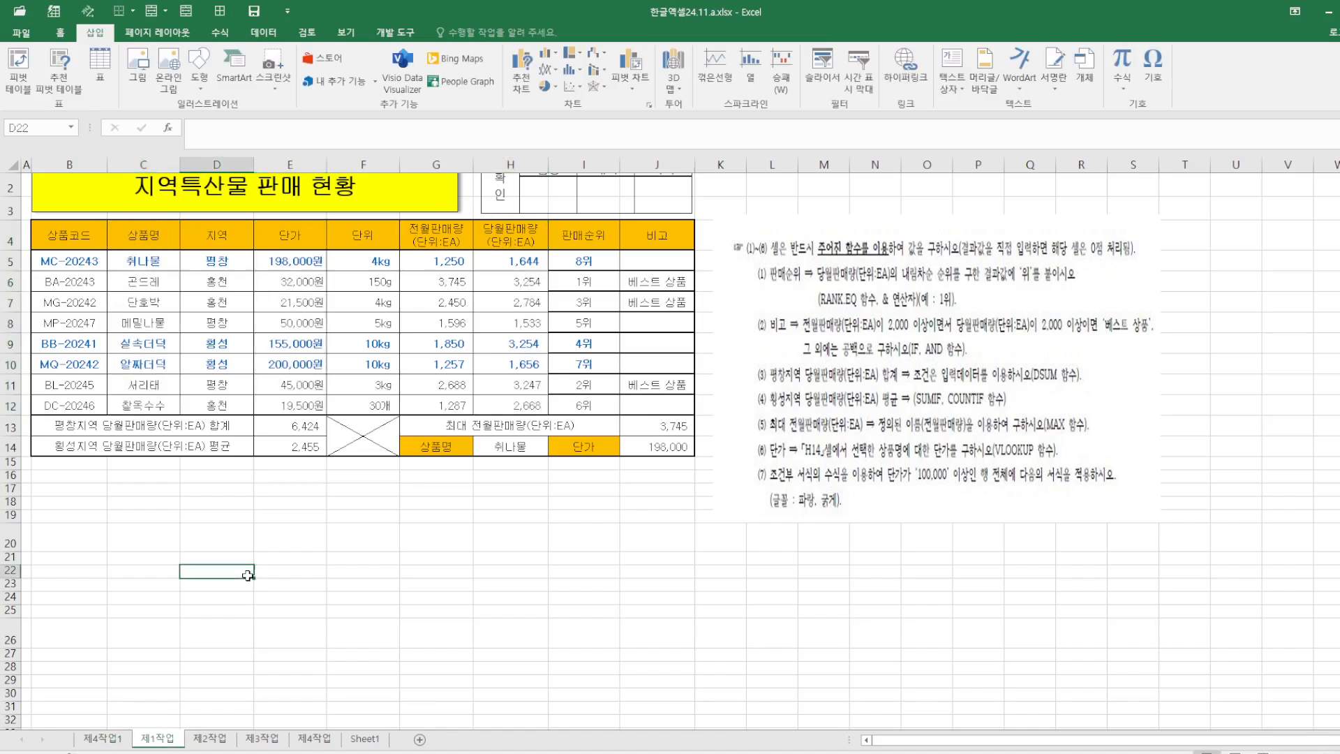
left_click(102, 743)
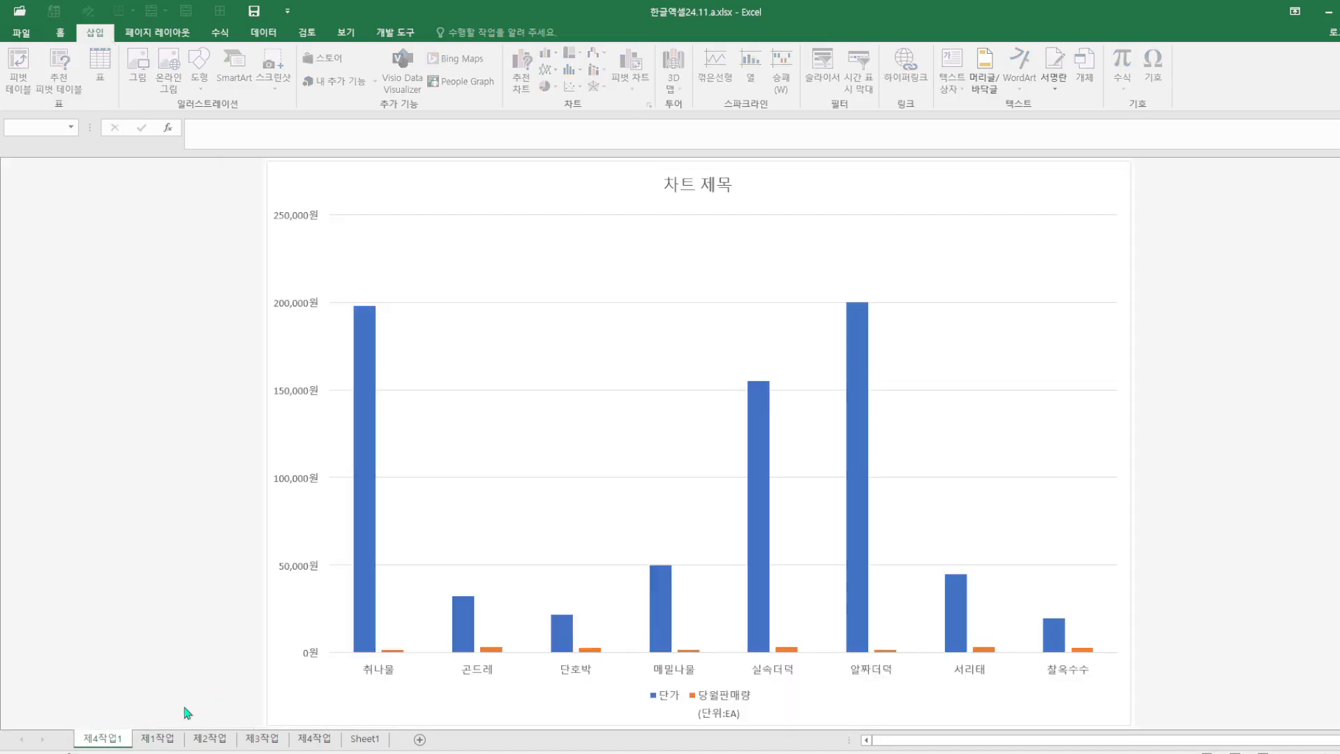
Step: Move the 제4작업1 sheet to the position between 제4작업 and Sheet1
left_click(149, 737)
left_click(119, 744)
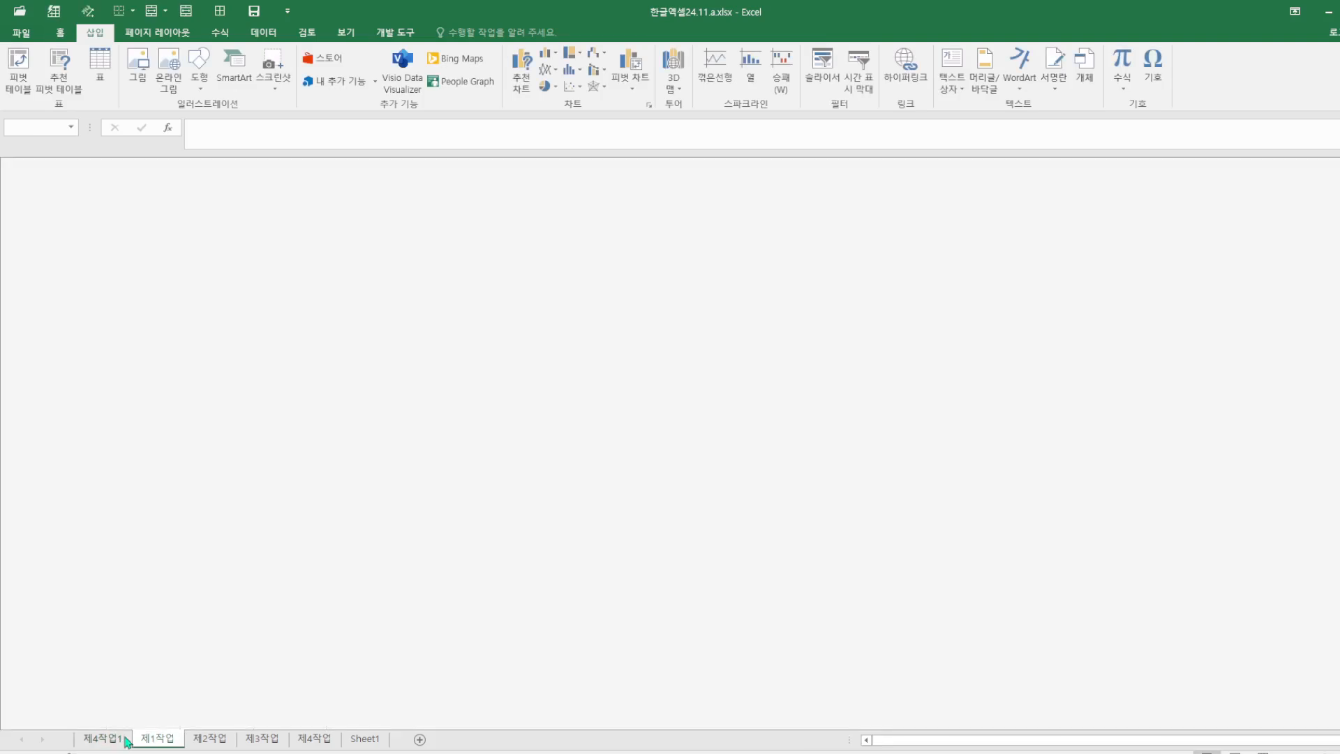
left_click_drag(366, 716, 367, 715)
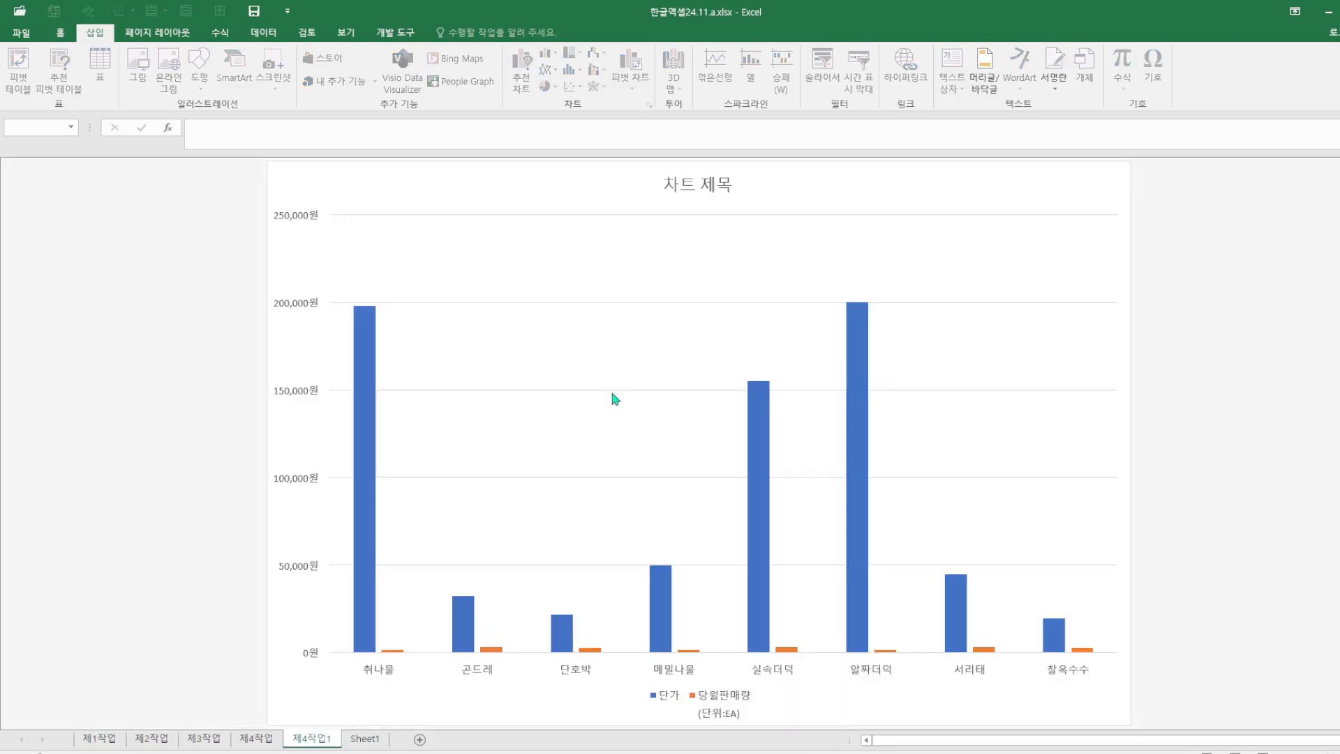
Step: Look through the 제3작업 sheet and the finished example chart on the 제4작업 sheet
left_click(388, 739)
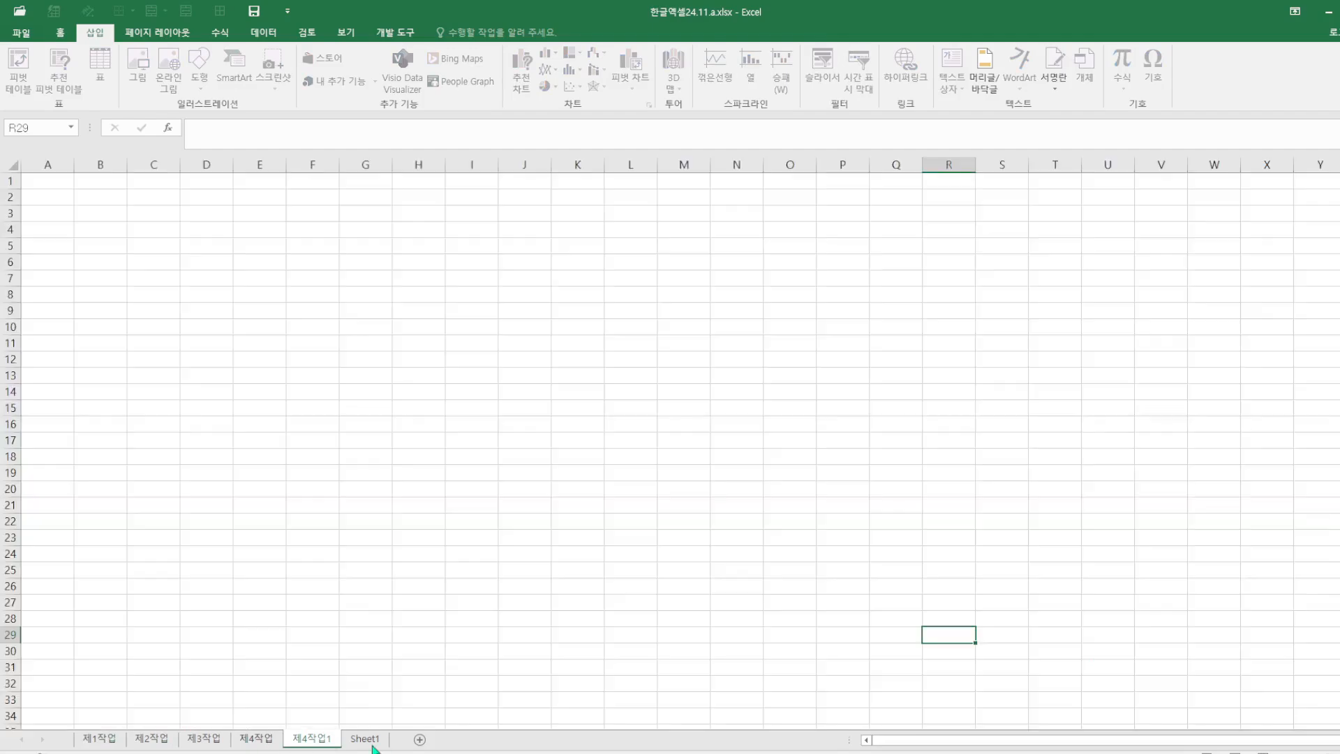
right_click(409, 300)
left_click(104, 743)
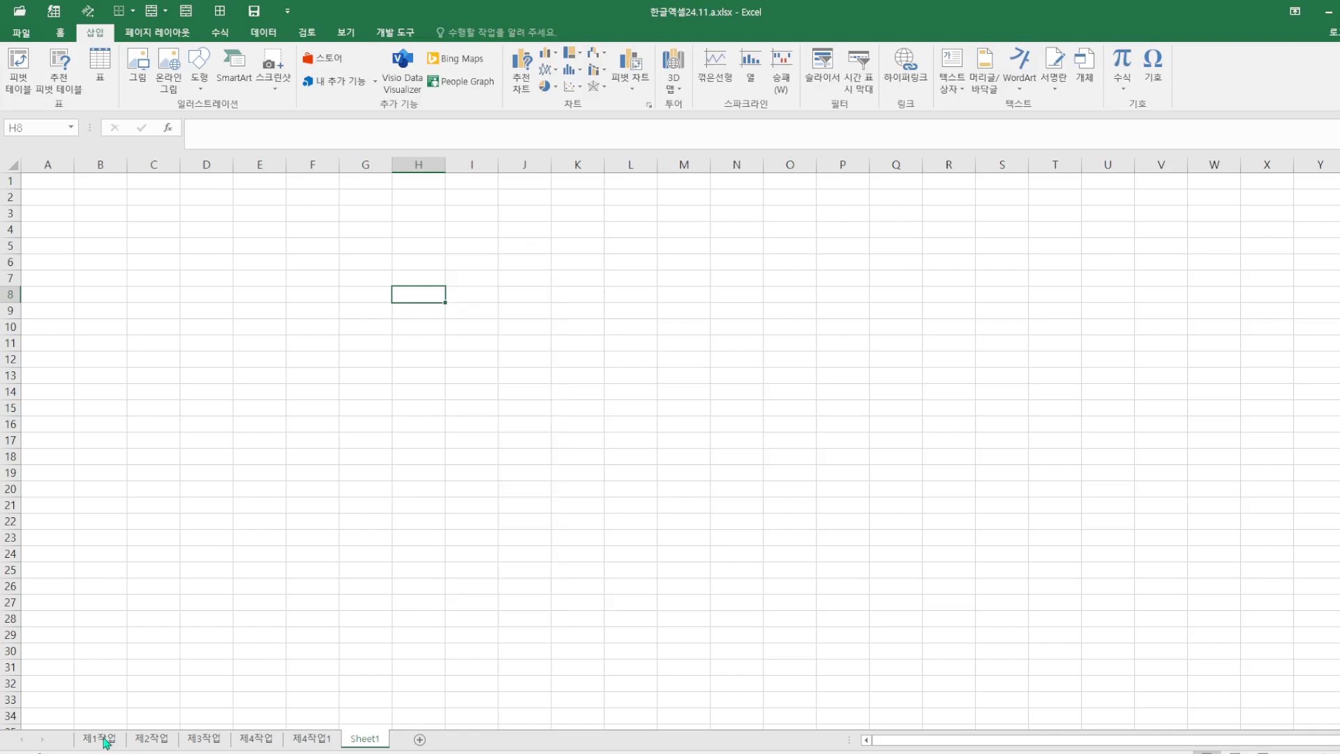
left_click(205, 743)
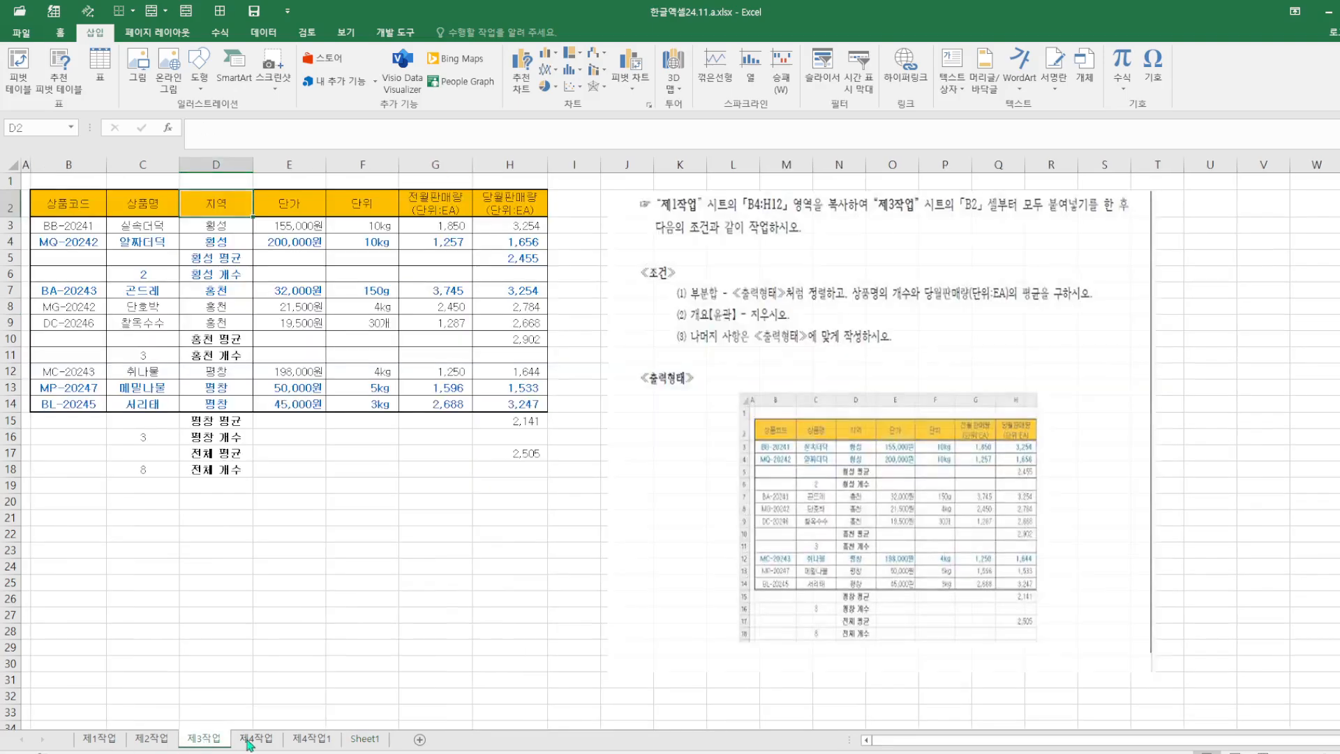
left_click(248, 743)
left_click(225, 399)
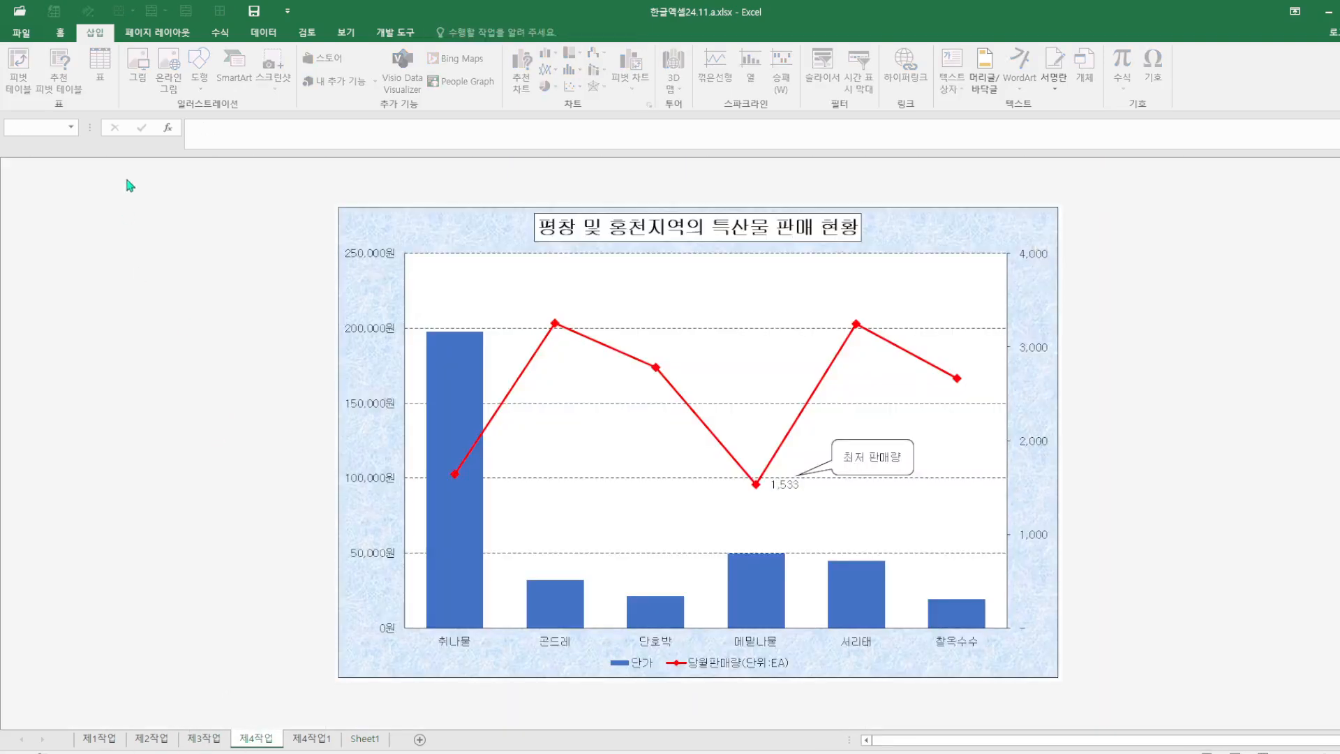
Step: Paste the chart conditions picture at cell I3 of Sheet1 and stretch it down to about row 28
left_click(363, 741)
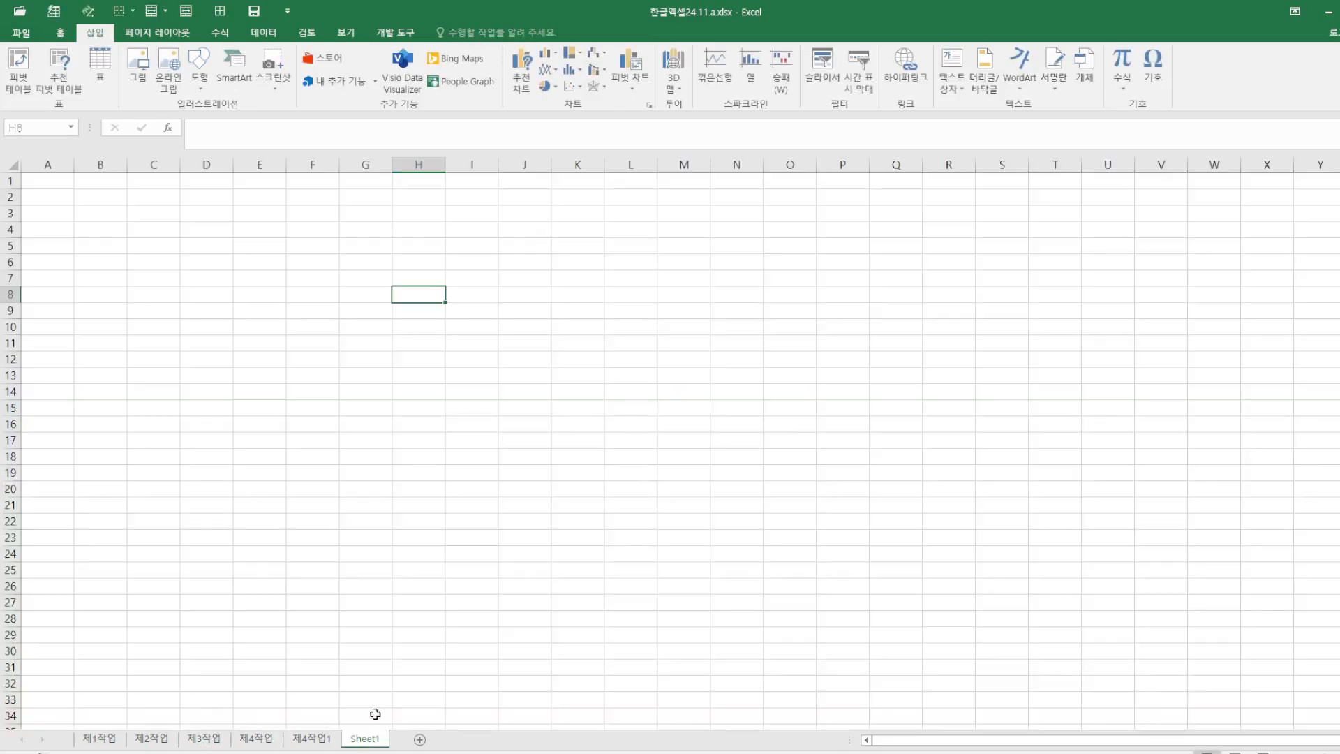
right_click(483, 209)
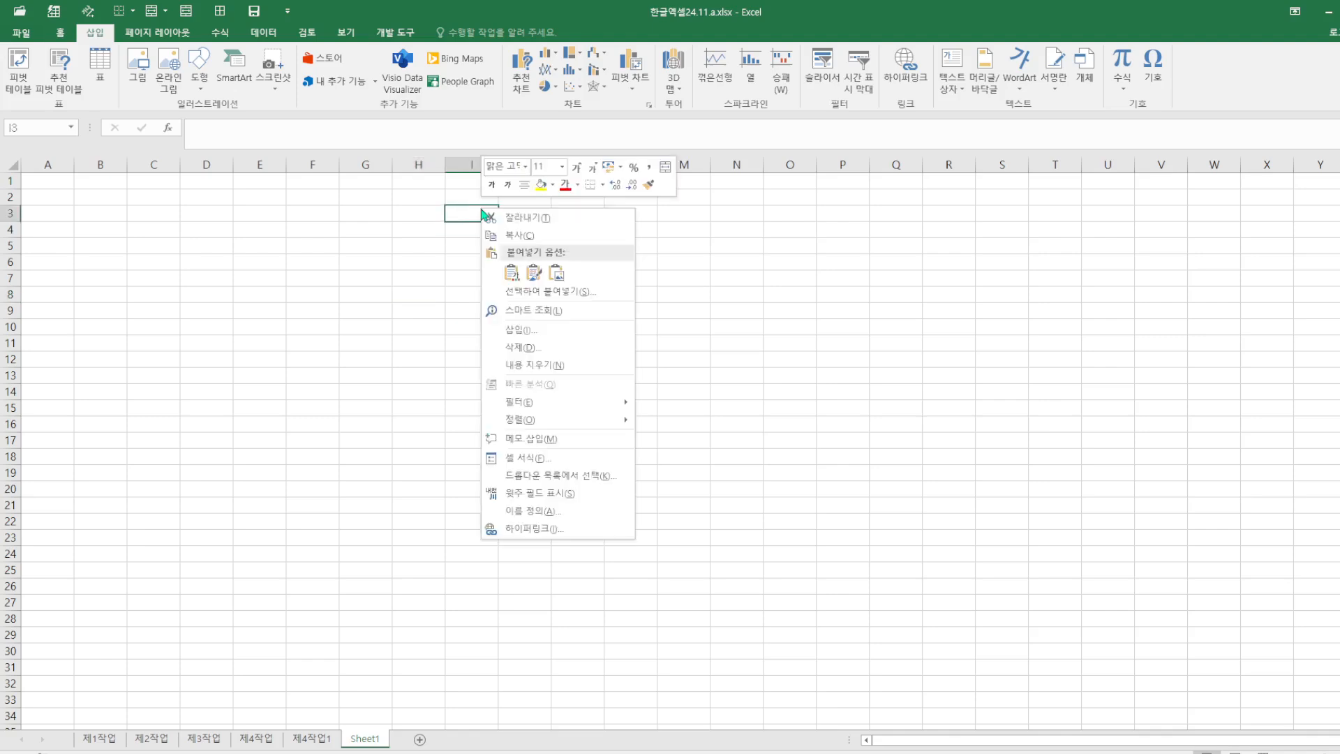
left_click(515, 274)
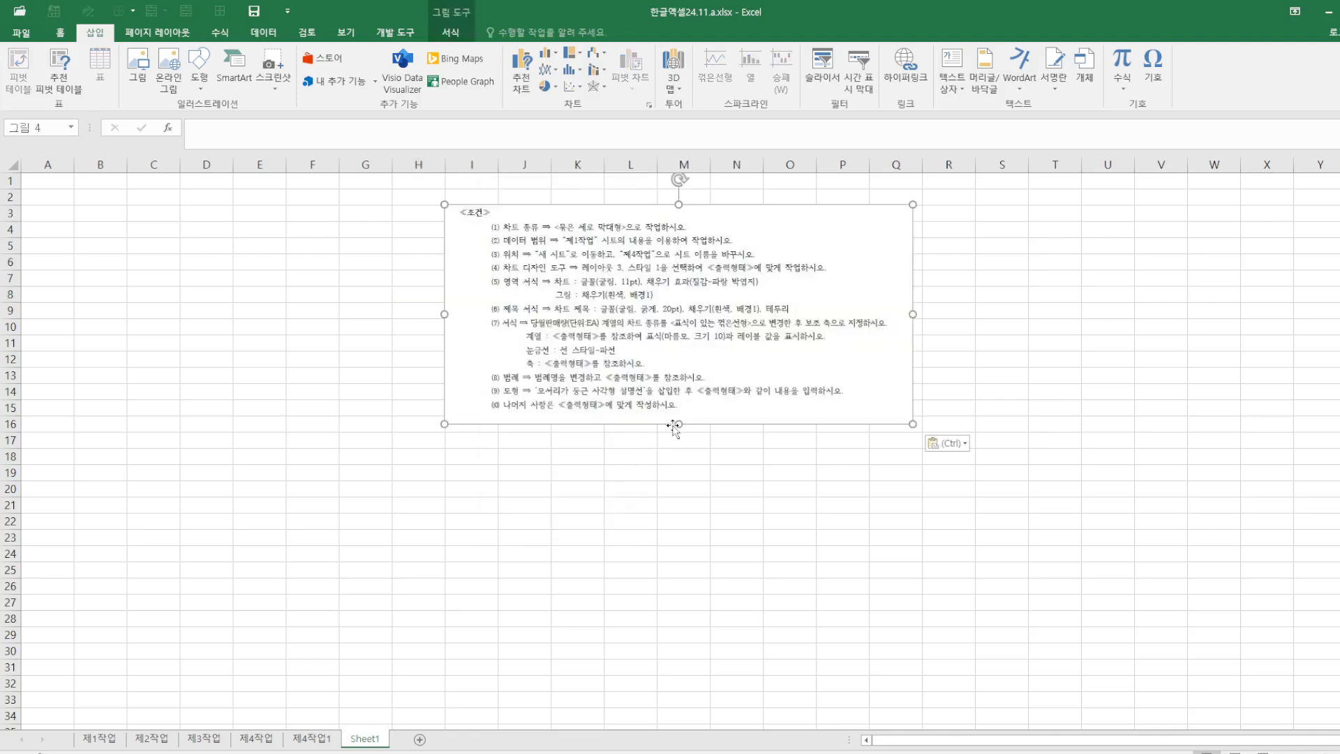
left_click_drag(679, 426, 705, 619)
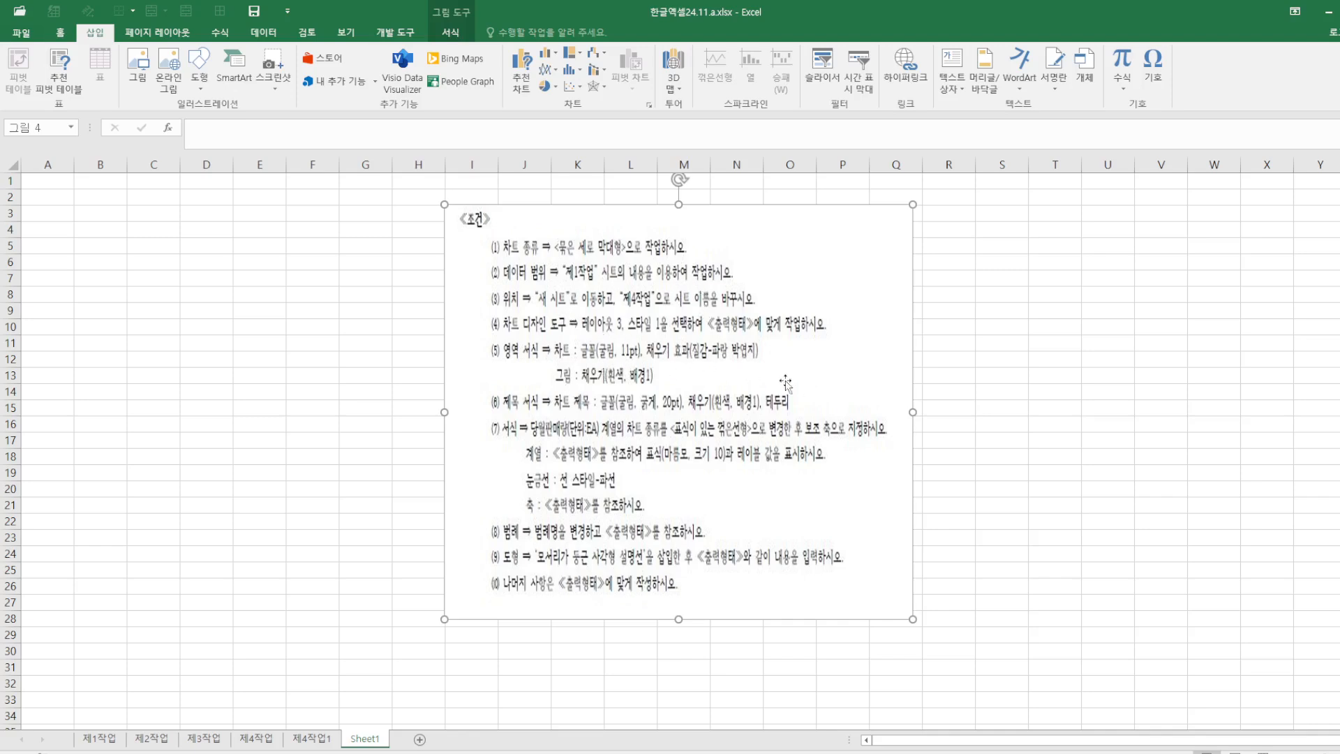
left_click(1328, 11)
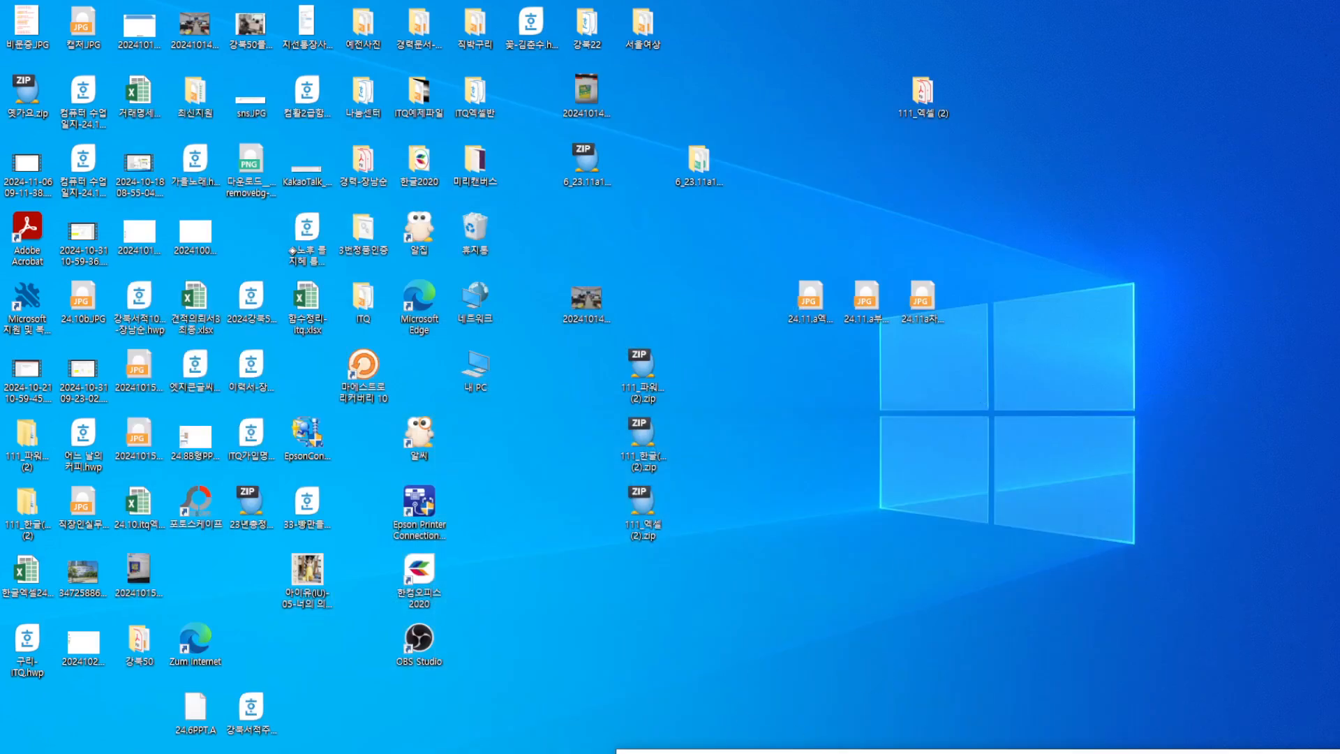
left_click(693, 752)
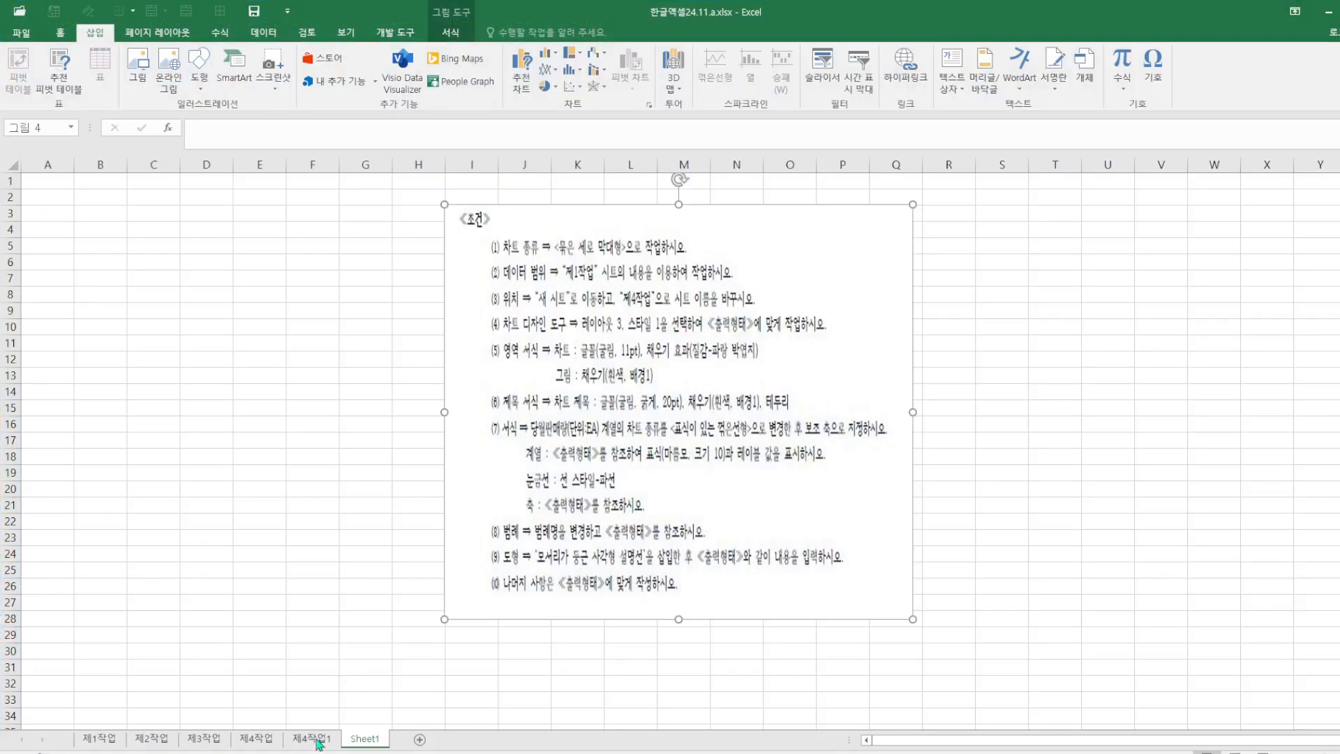
Step: Apply quick layout 3 to the column chart on the 제4작업1 sheet
left_click(315, 740)
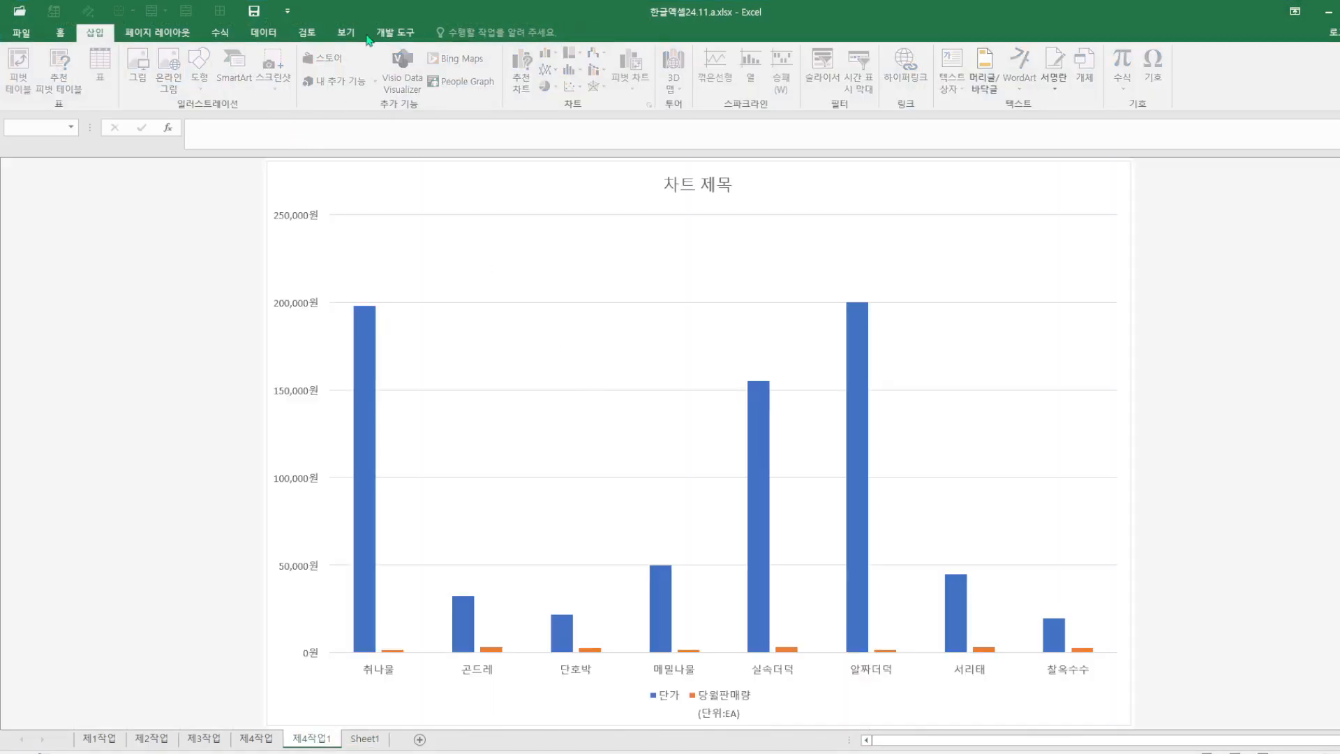
left_click(604, 288)
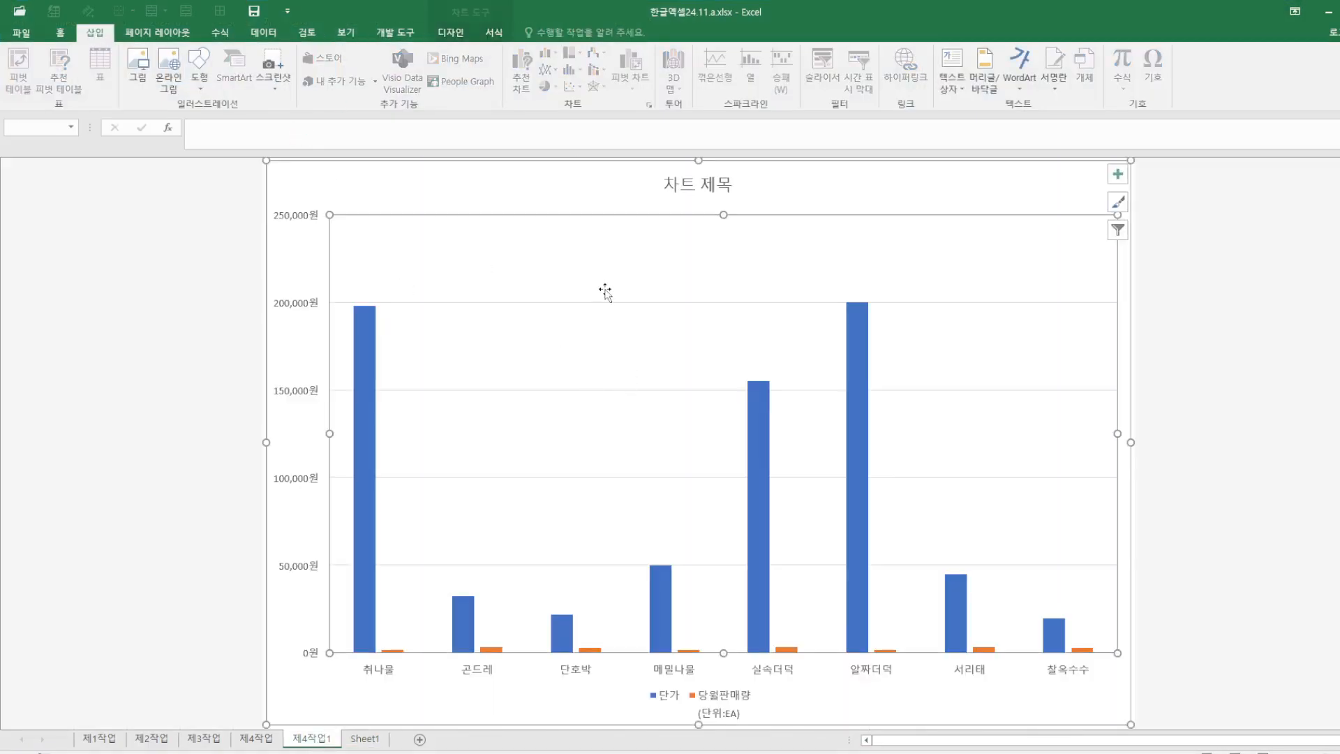
left_click(452, 40)
left_click(67, 73)
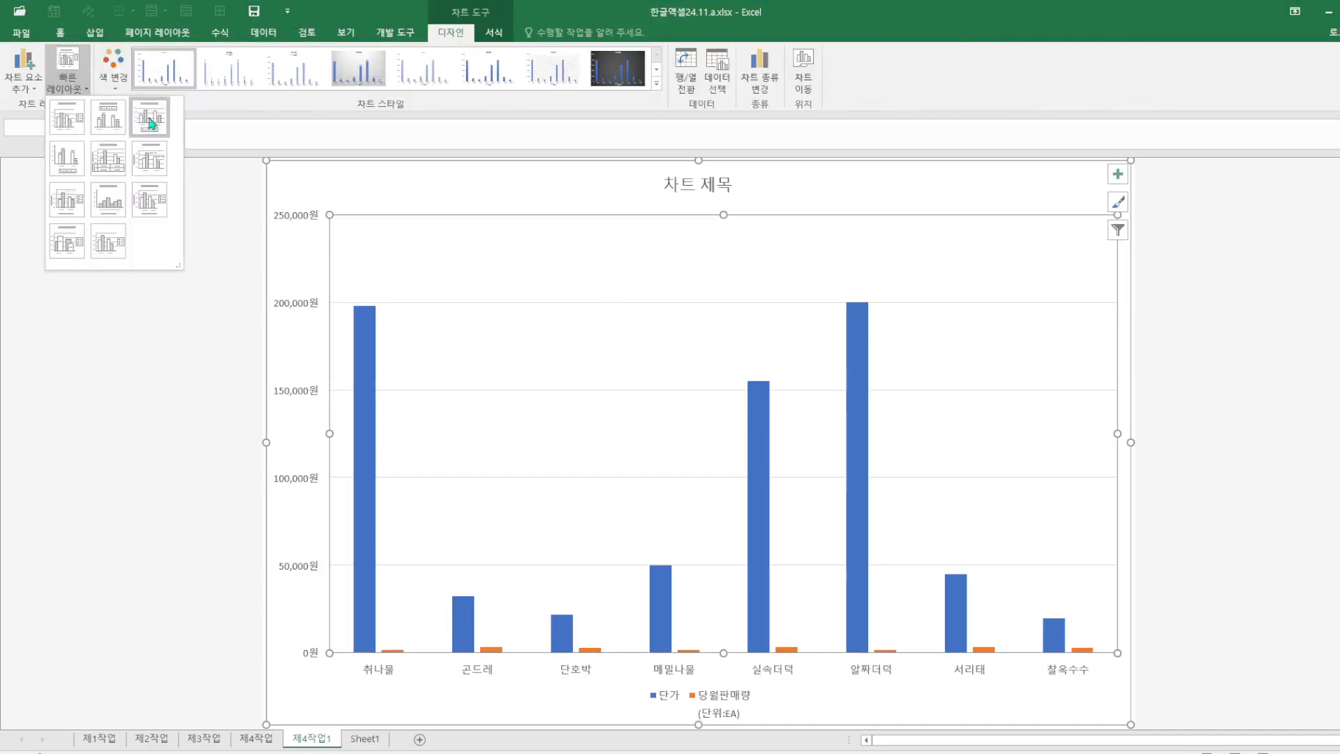
left_click(151, 120)
Step: Set the font of the whole chart area to 굴림 at 11 pt
left_click(60, 32)
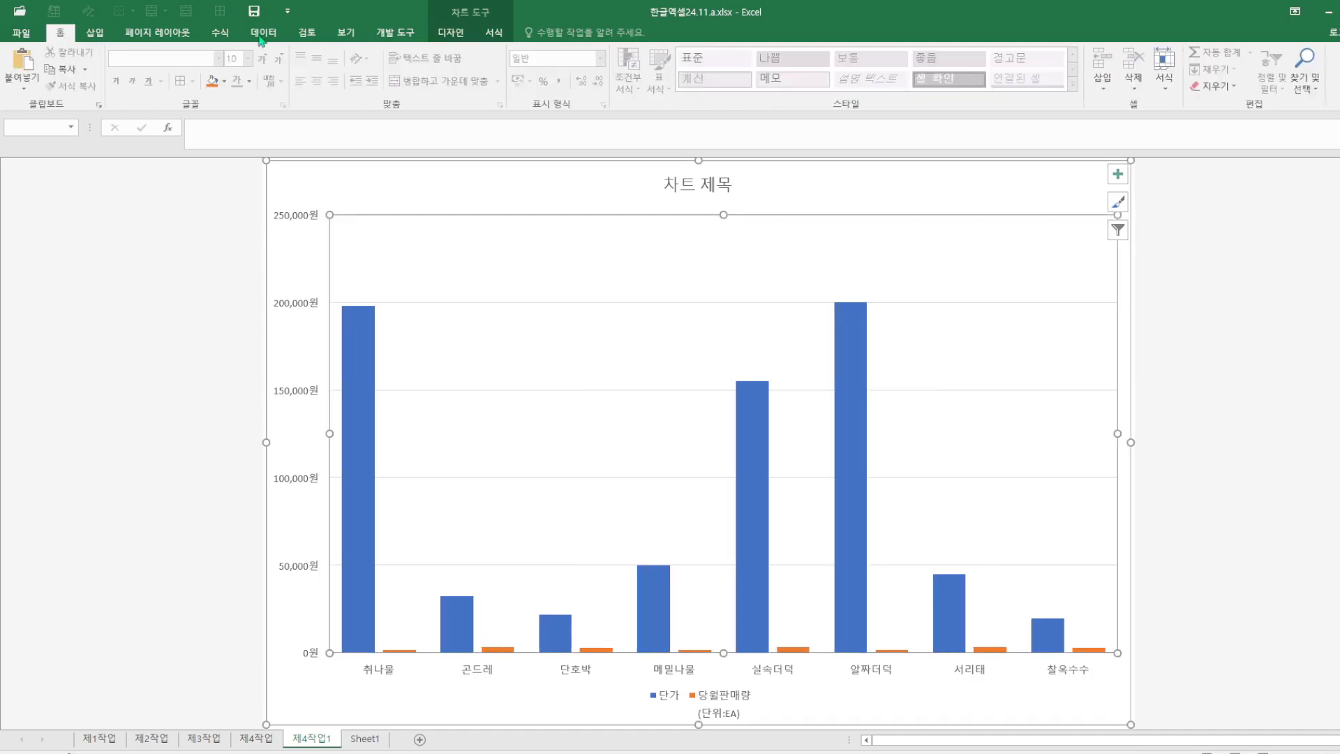
left_click(1316, 358)
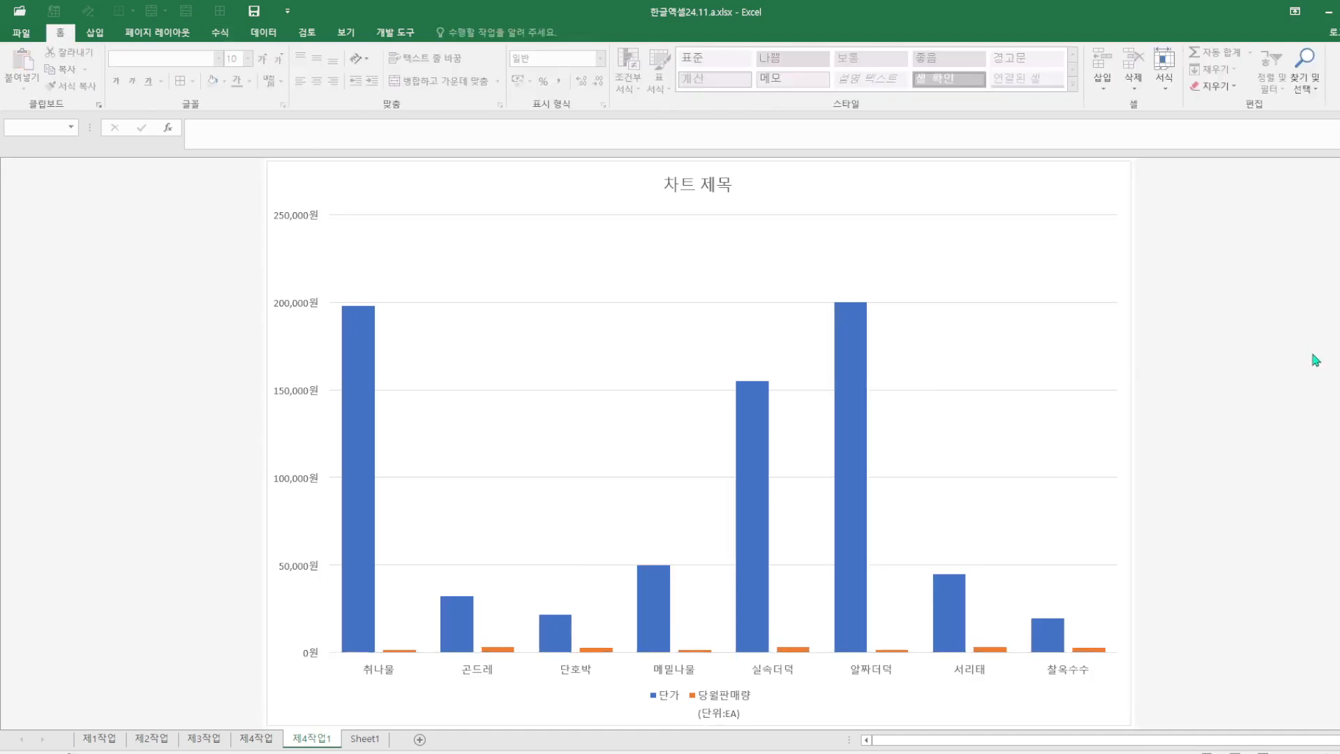
left_click(988, 193)
left_click(178, 59)
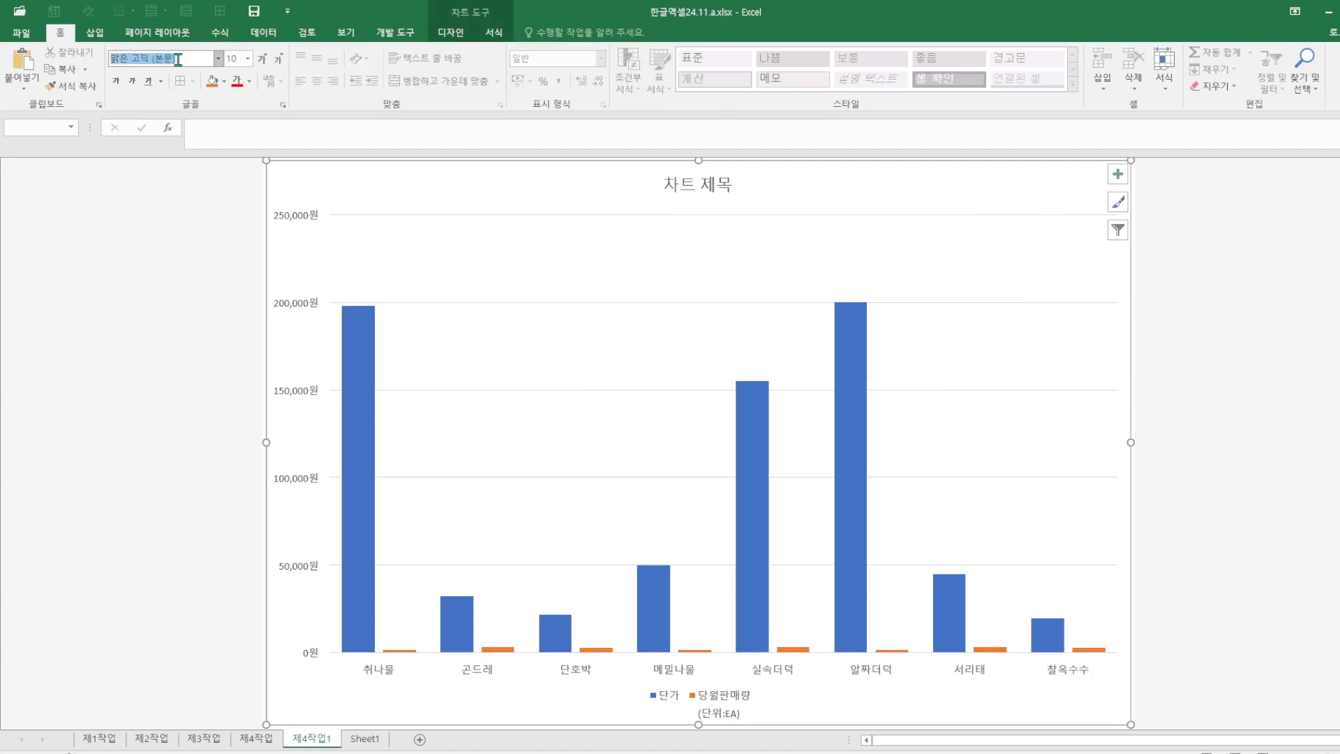
type("굴ㄹ")
left_click(249, 60)
left_click(249, 62)
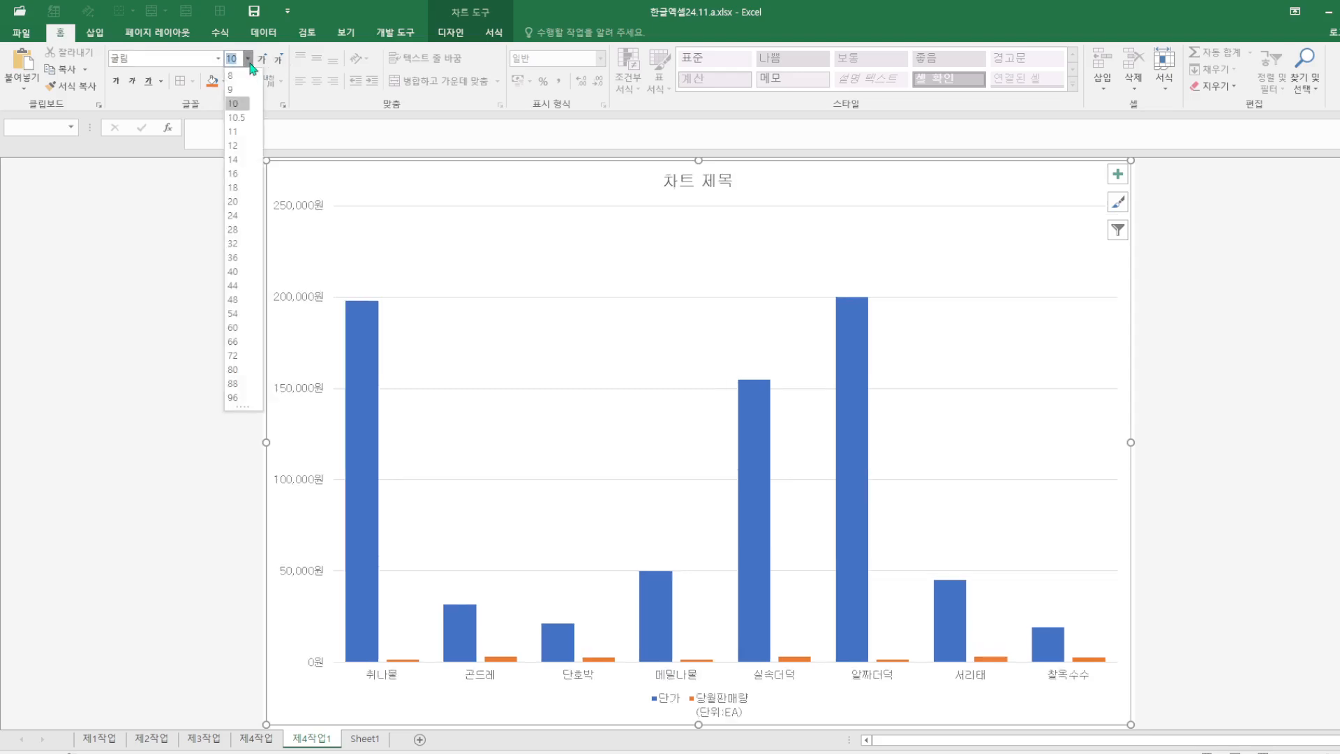
left_click(236, 146)
left_click(135, 263)
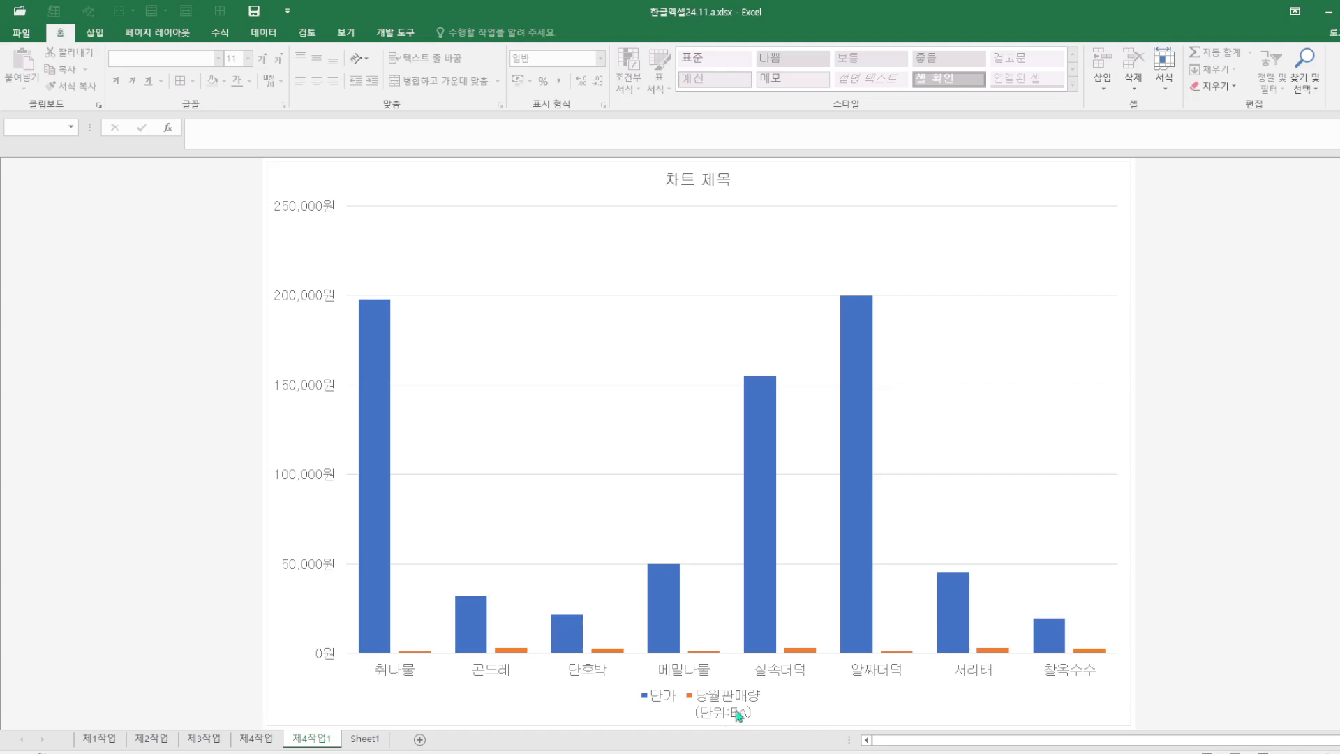
Step: Fill the chart area with the light blue tissue paper texture (파랑 박엽지)
mouse_move(878, 552)
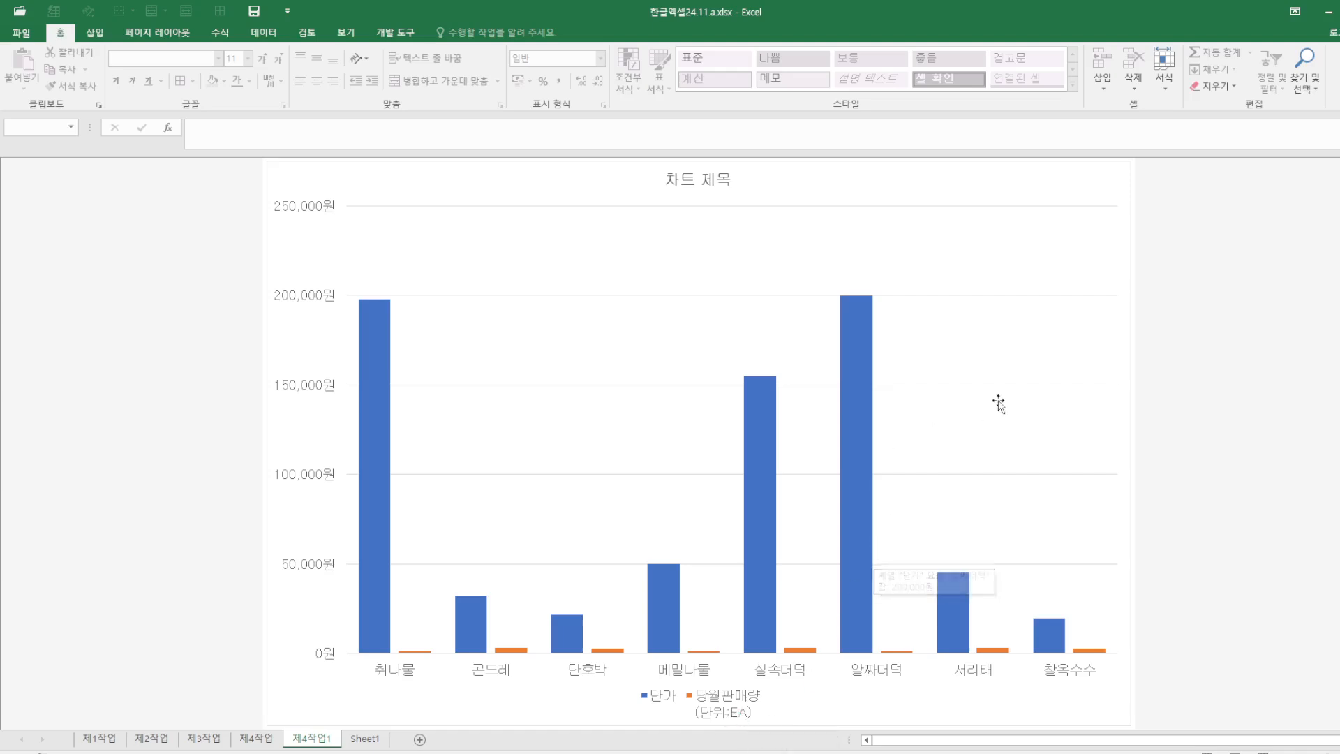
right_click(1076, 263)
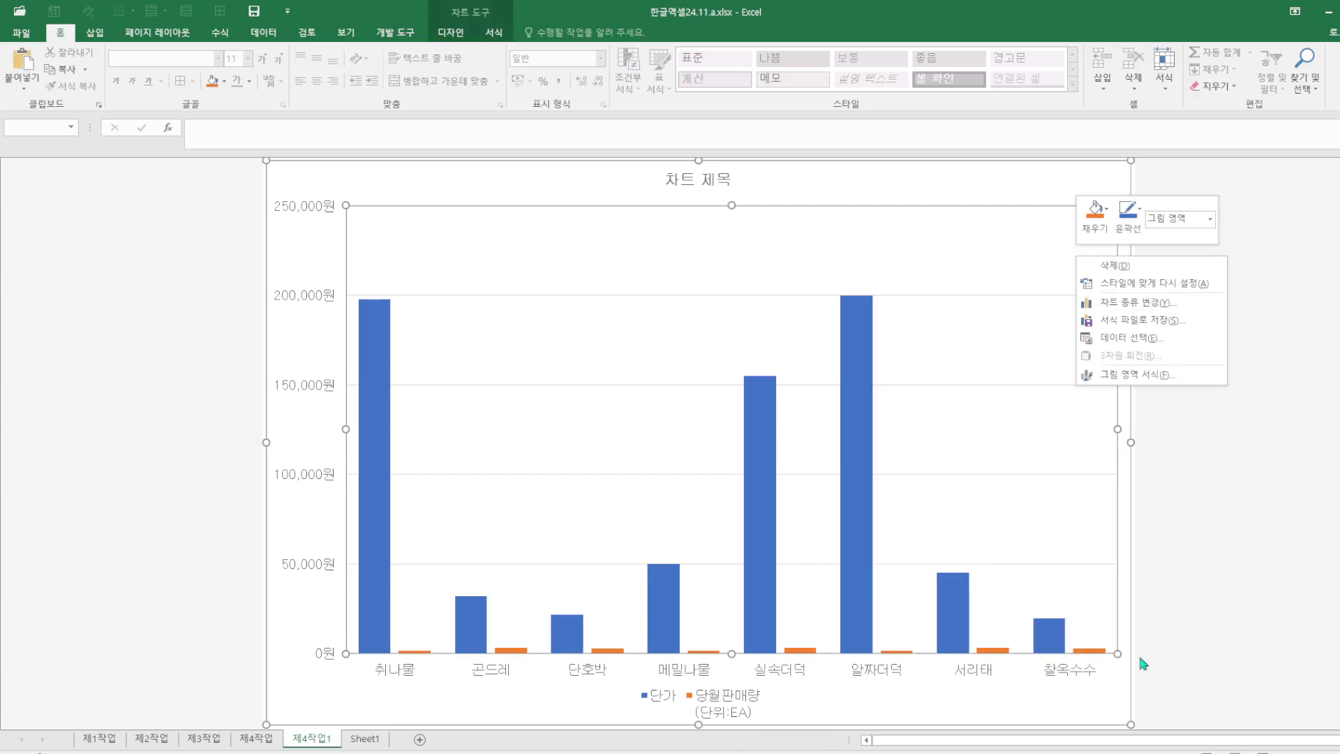
right_click(1113, 712)
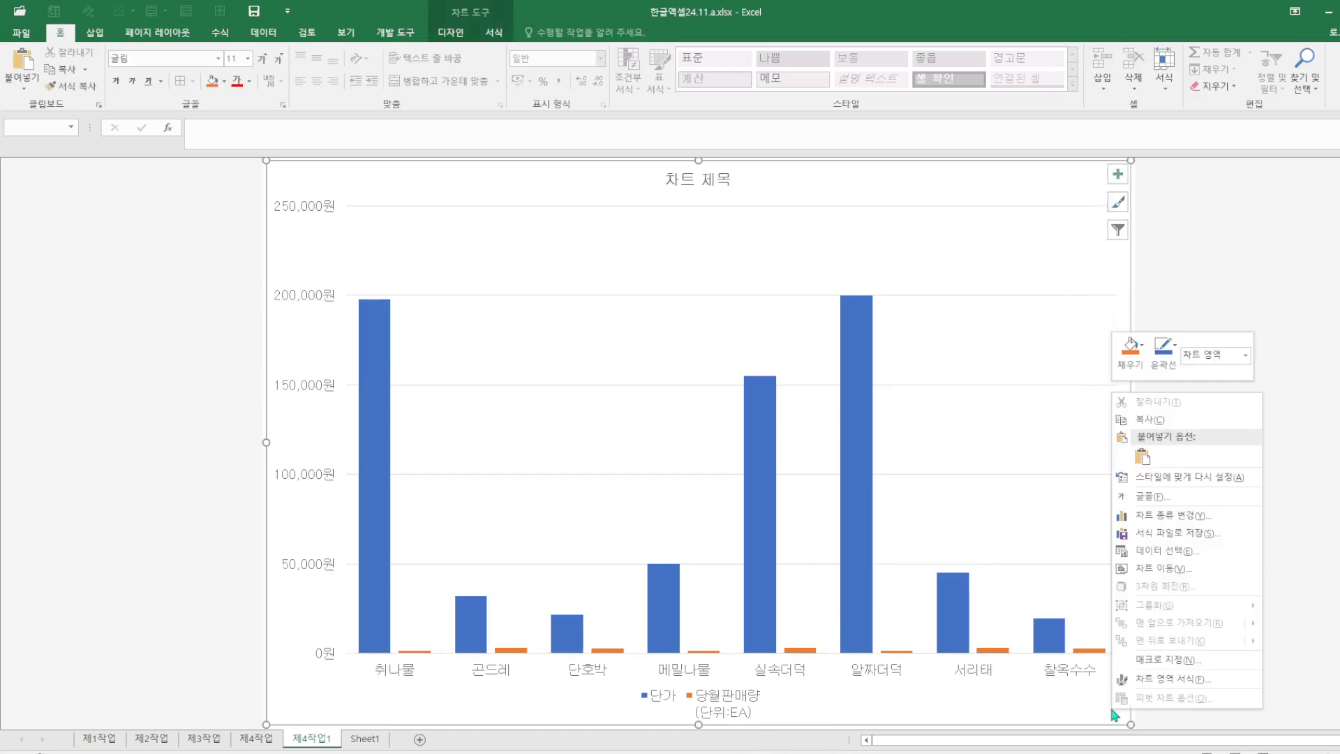
left_click(1164, 680)
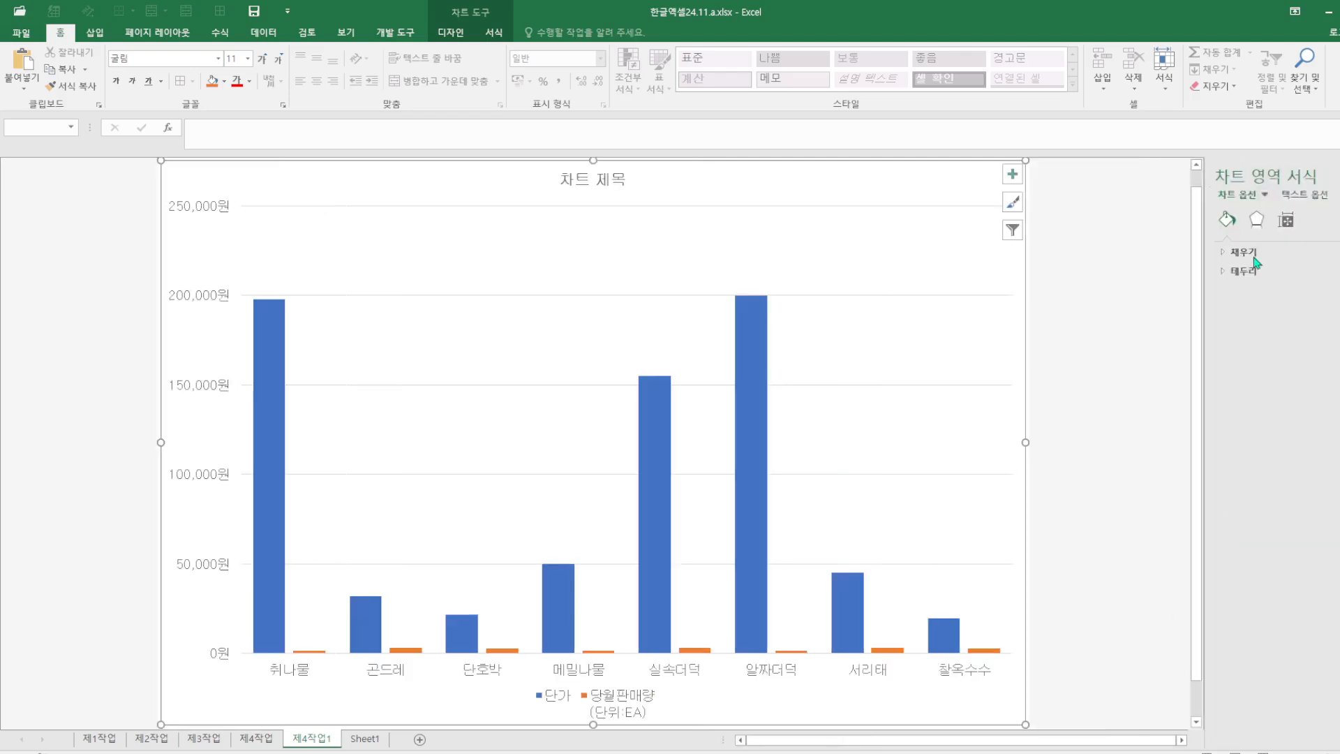
left_click(1245, 253)
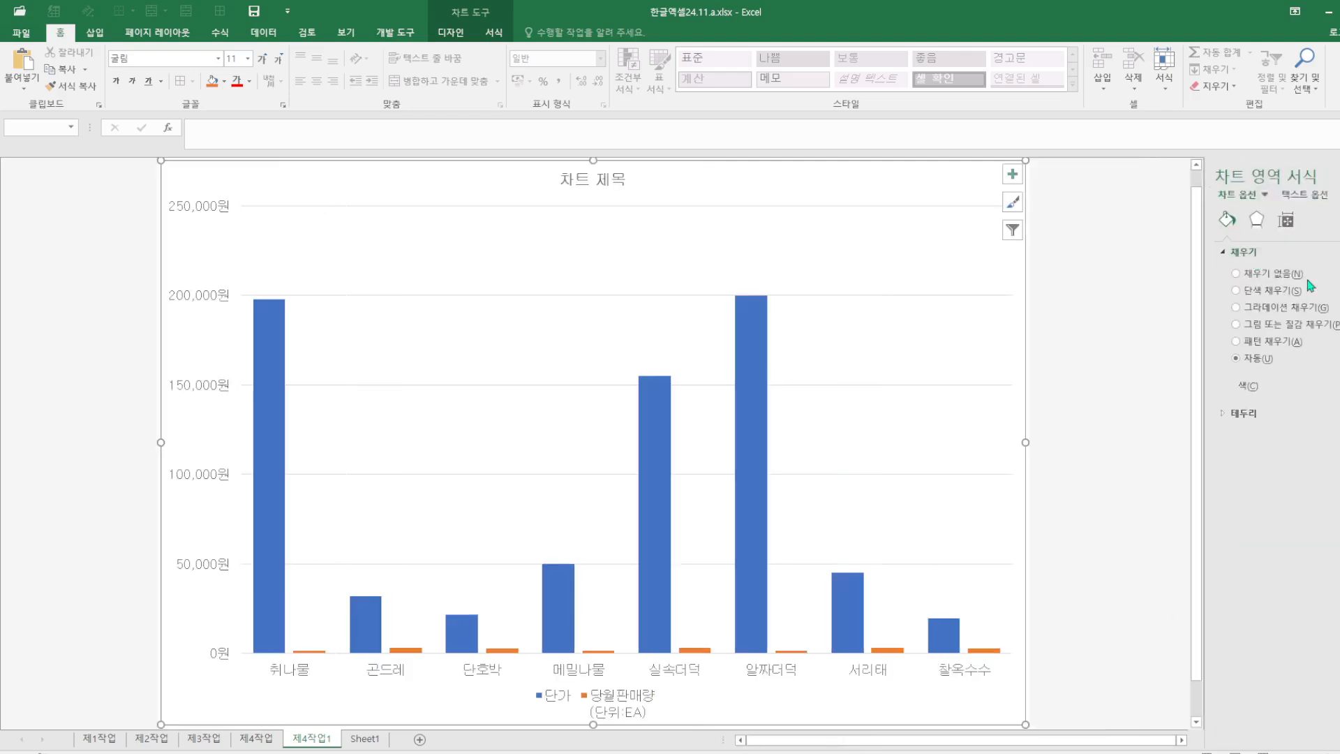
left_click(1302, 327)
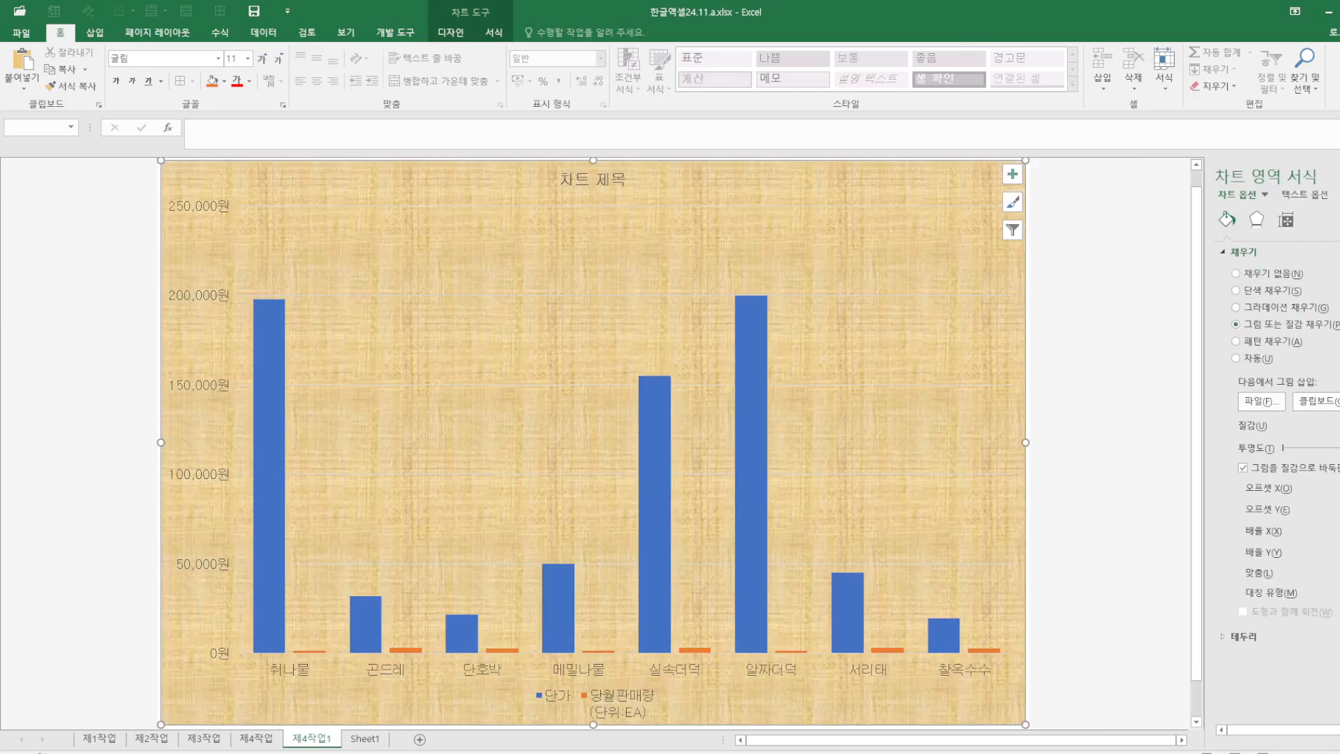
left_click(1338, 426)
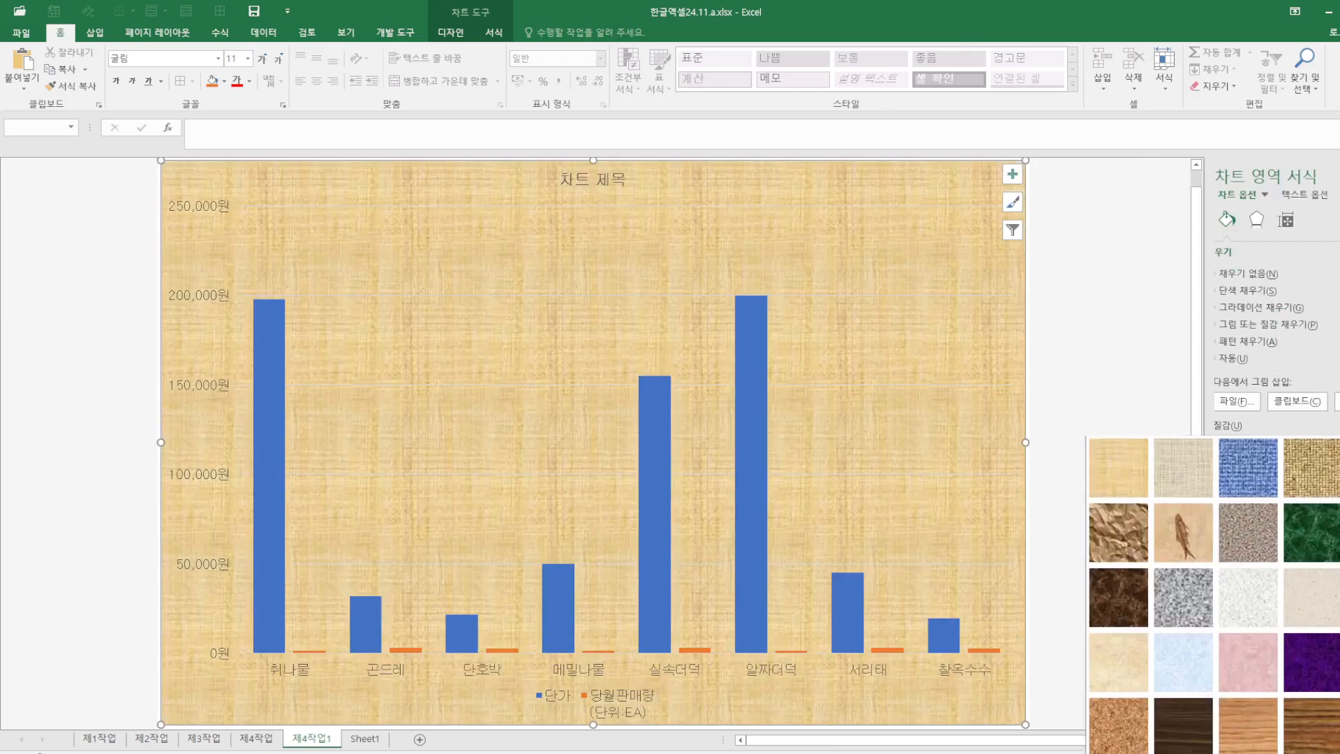
left_click(1189, 675)
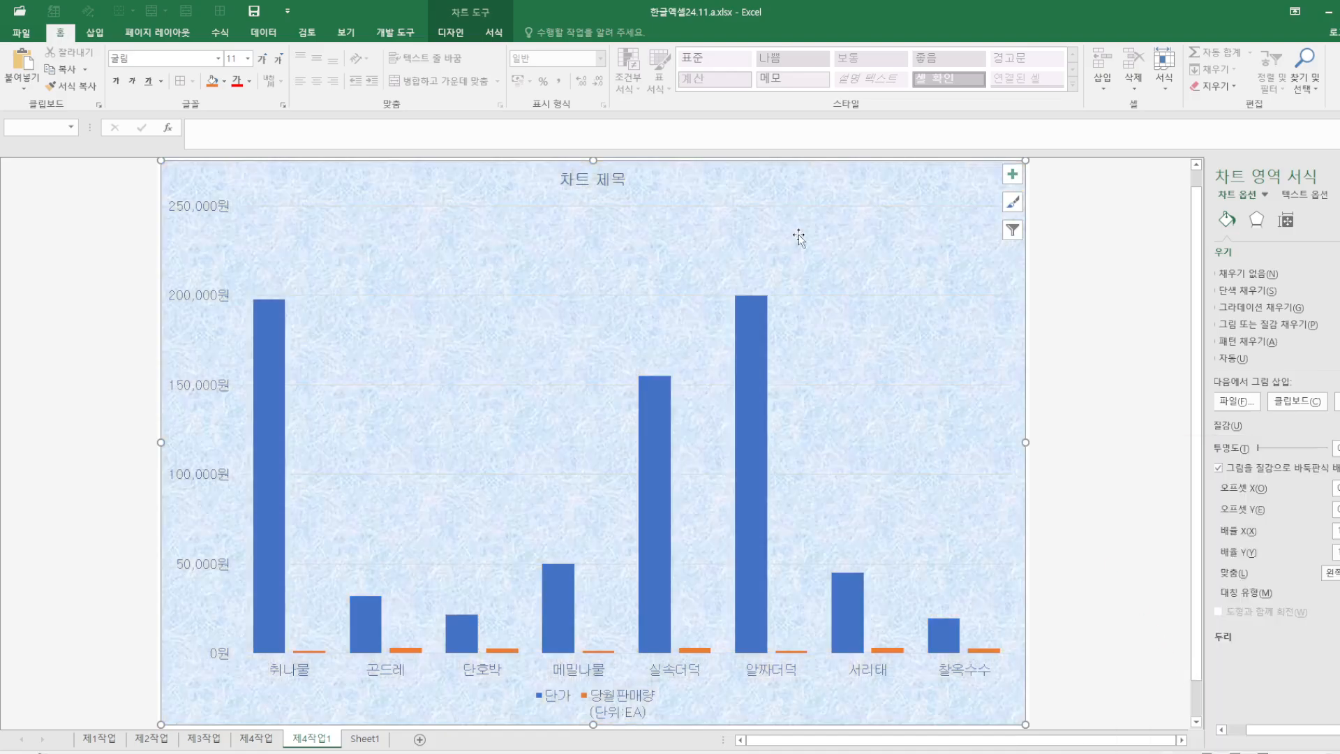
Step: Fill the chart's plot area with the theme color white, background 1
right_click(801, 240)
left_click(835, 195)
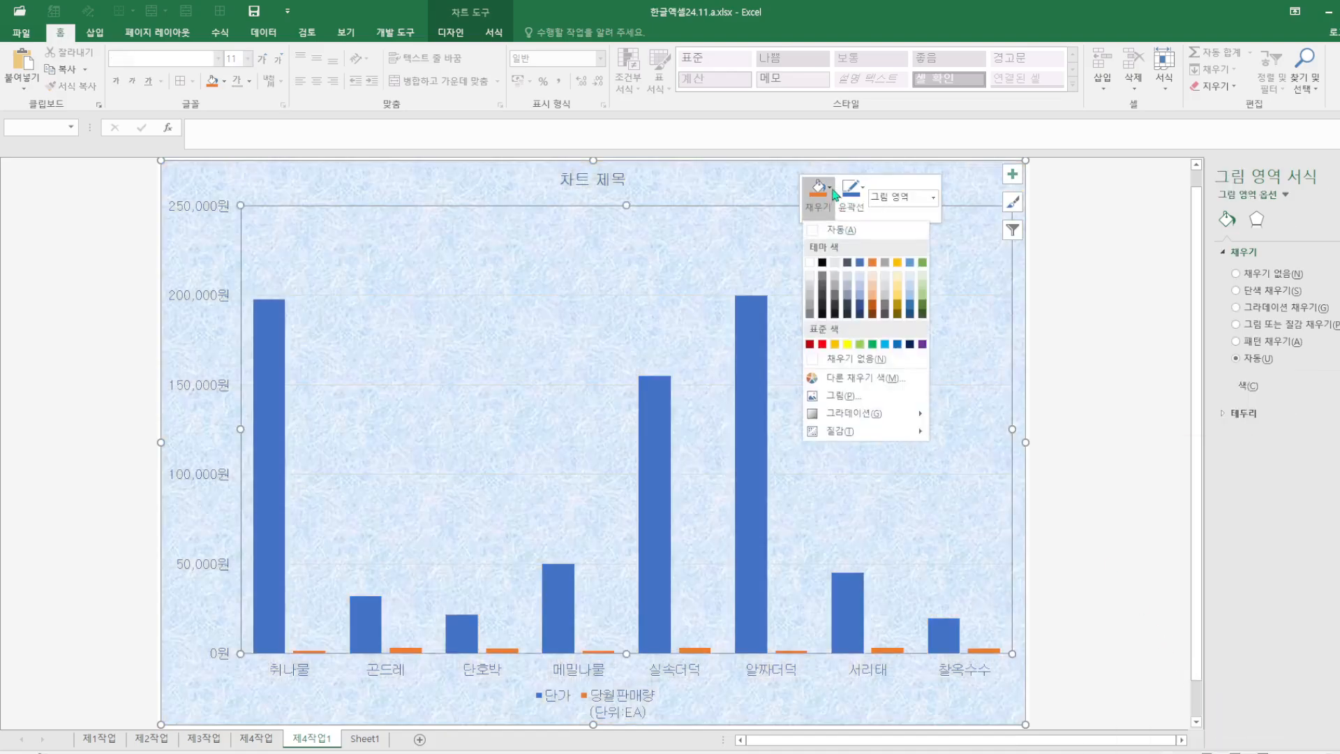
left_click(809, 262)
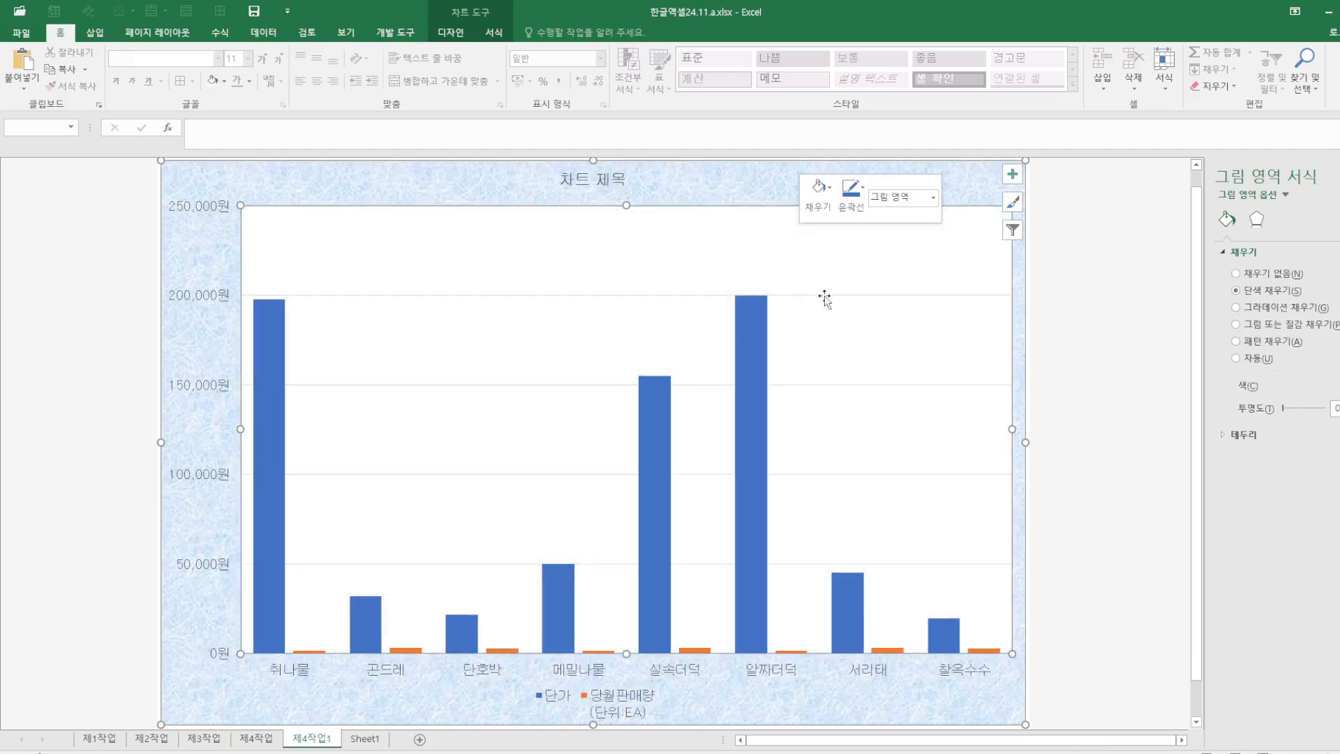
Step: Format the major gridlines as black dashed lines (파선) and save the workbook
right_click(828, 302)
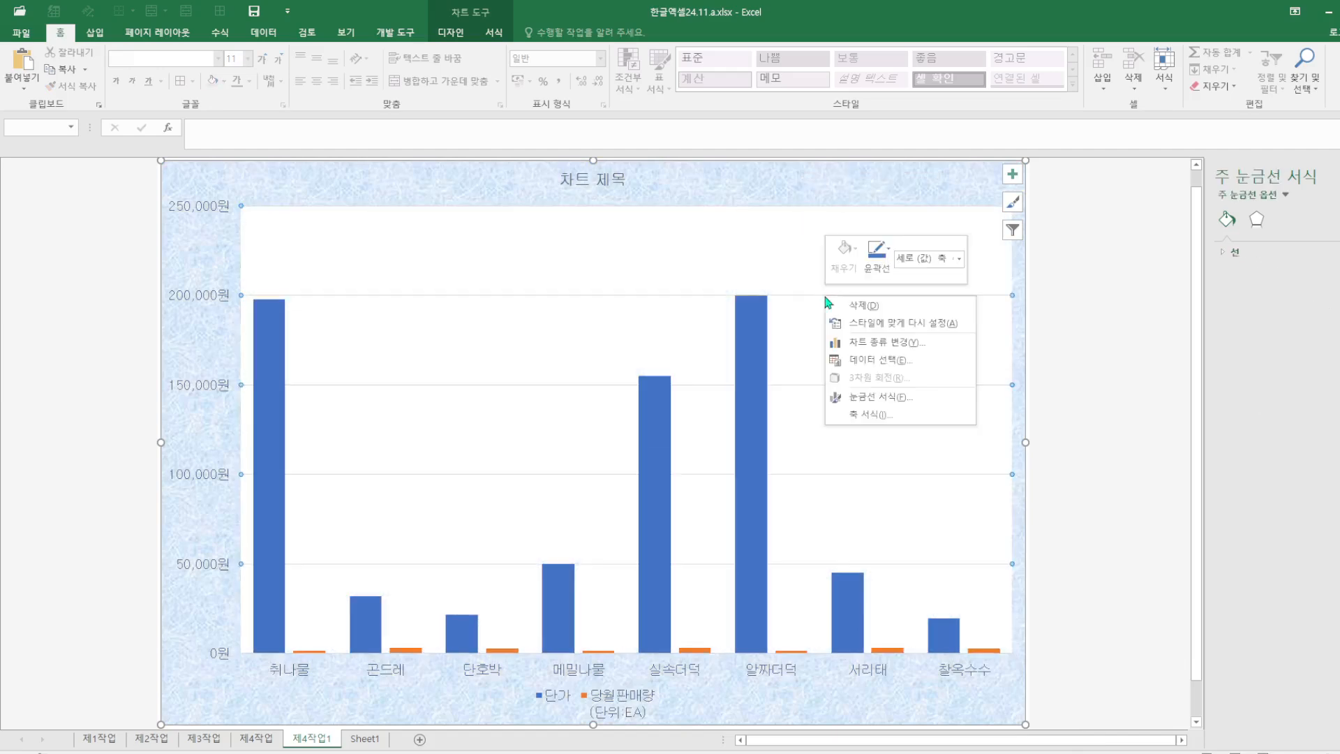
left_click(878, 397)
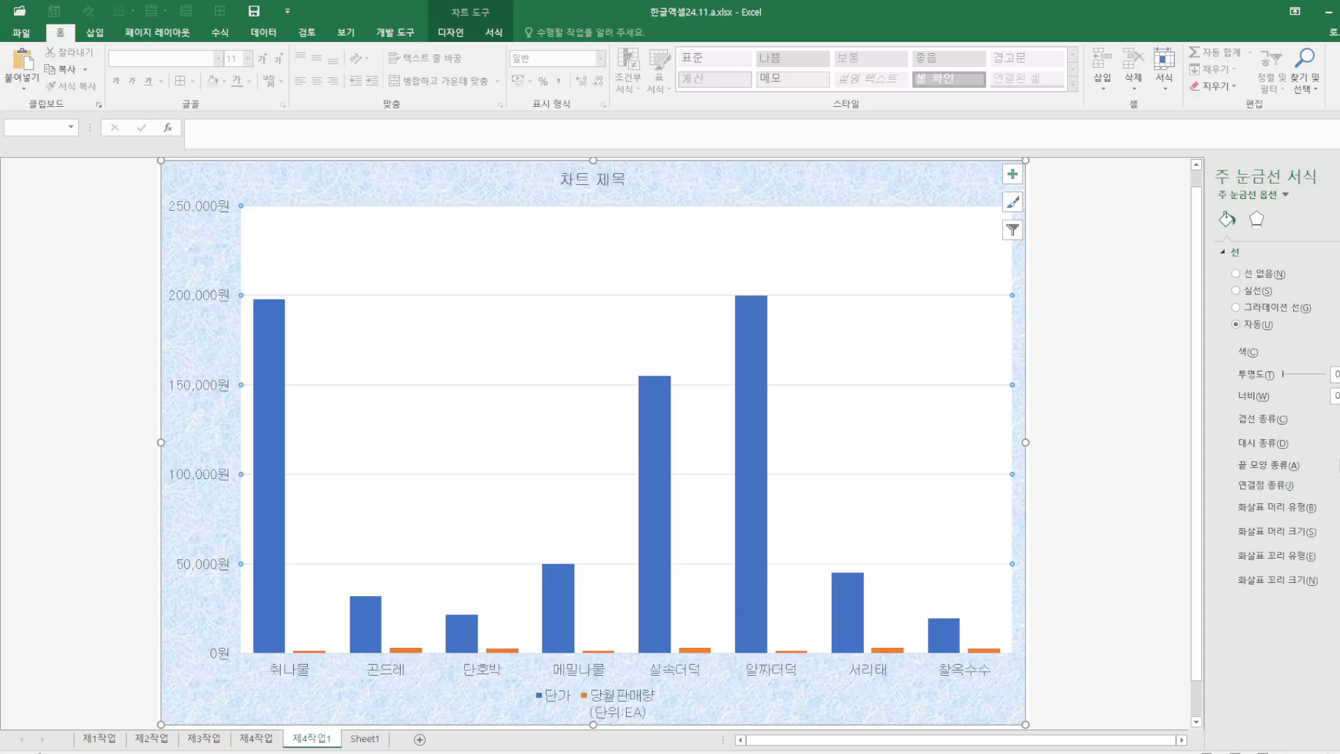
left_click(1338, 443)
left_click(1337, 494)
left_click(1338, 352)
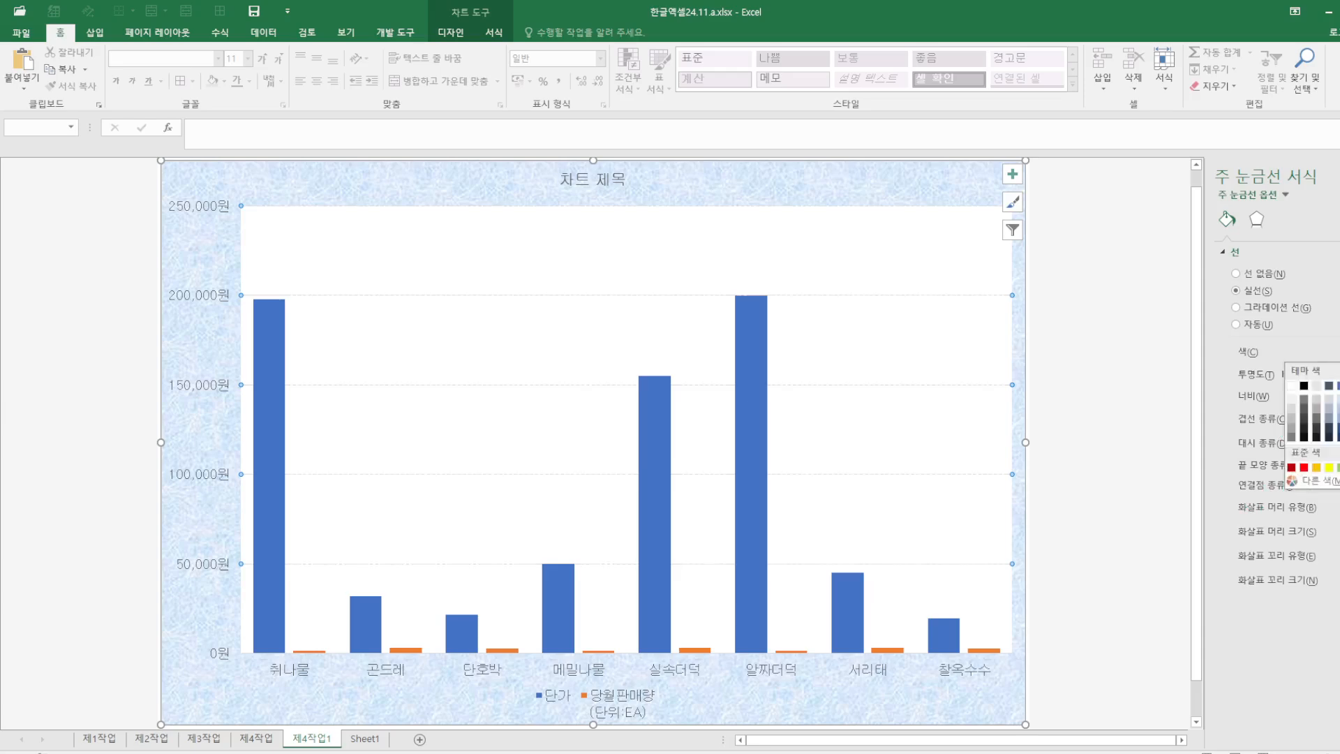
left_click(1302, 386)
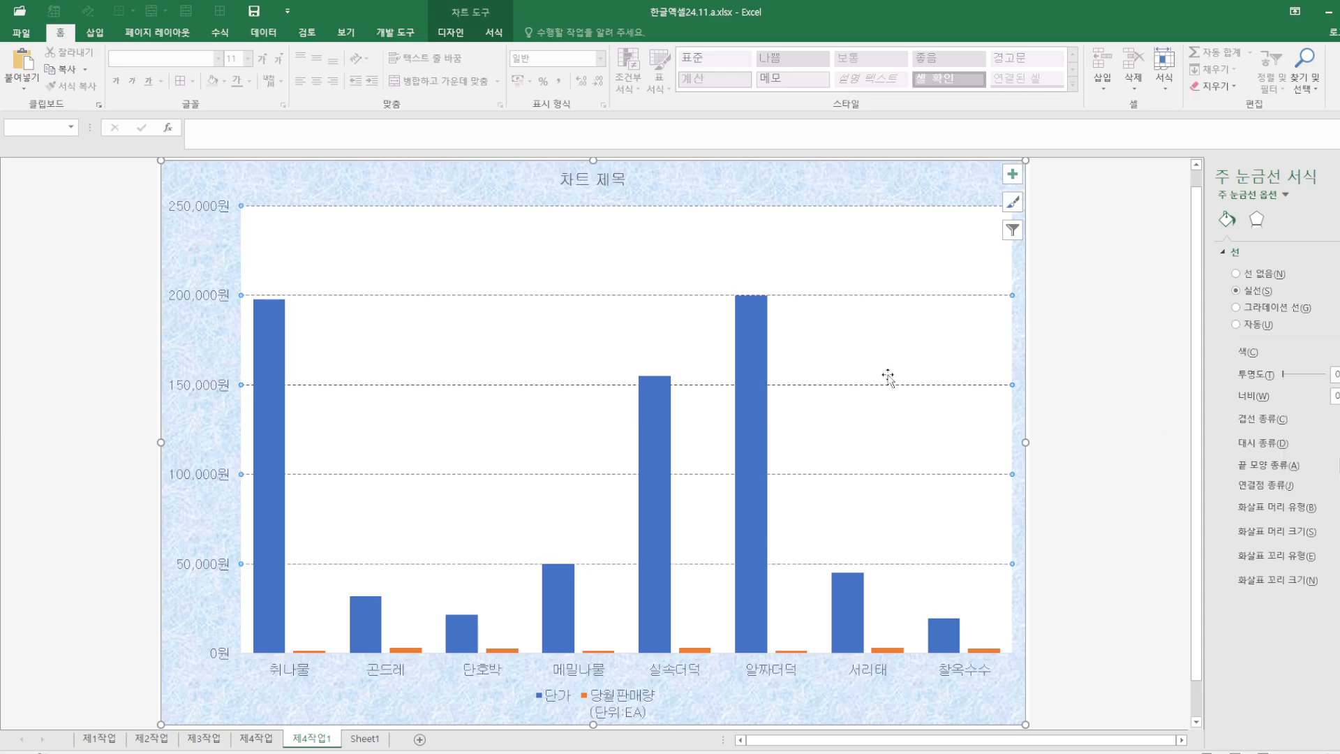
left_click(258, 12)
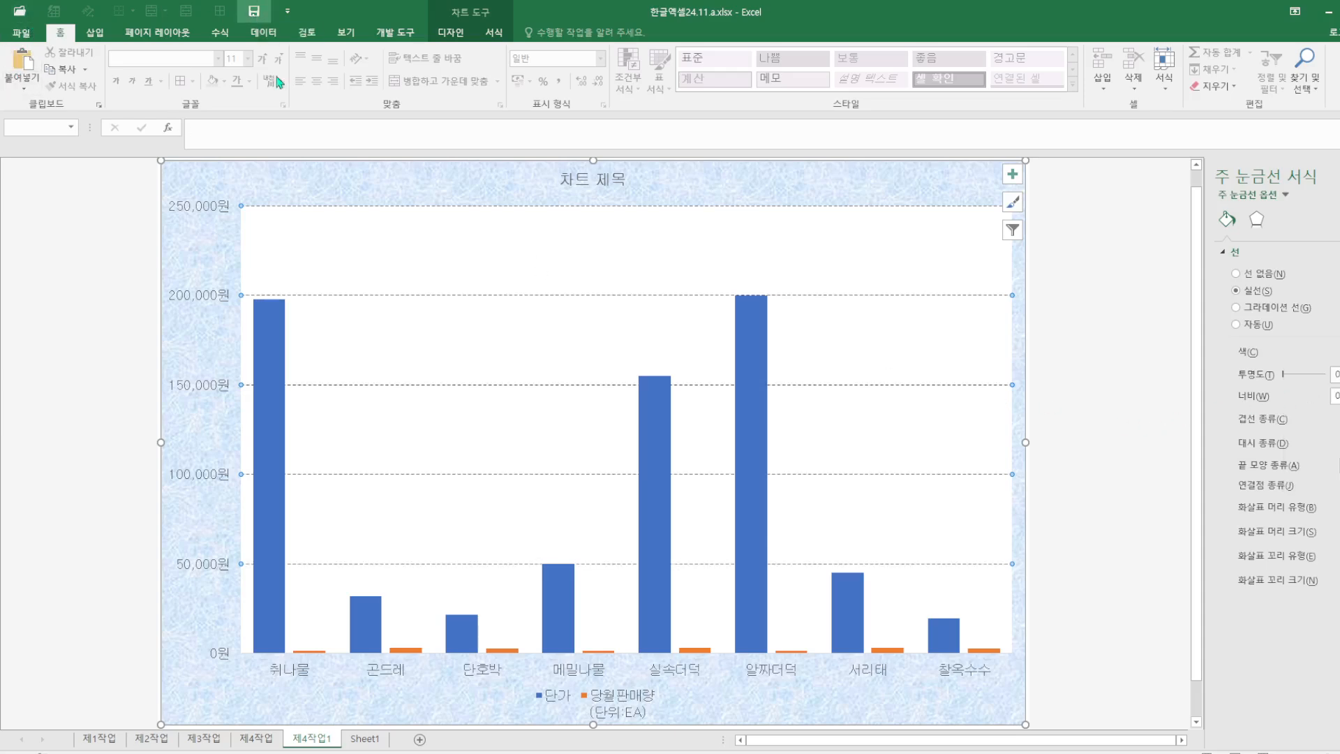
Step: Check the remaining chart conditions in the picture on Sheet1 and return to the 제4작업1 chart
left_click(363, 739)
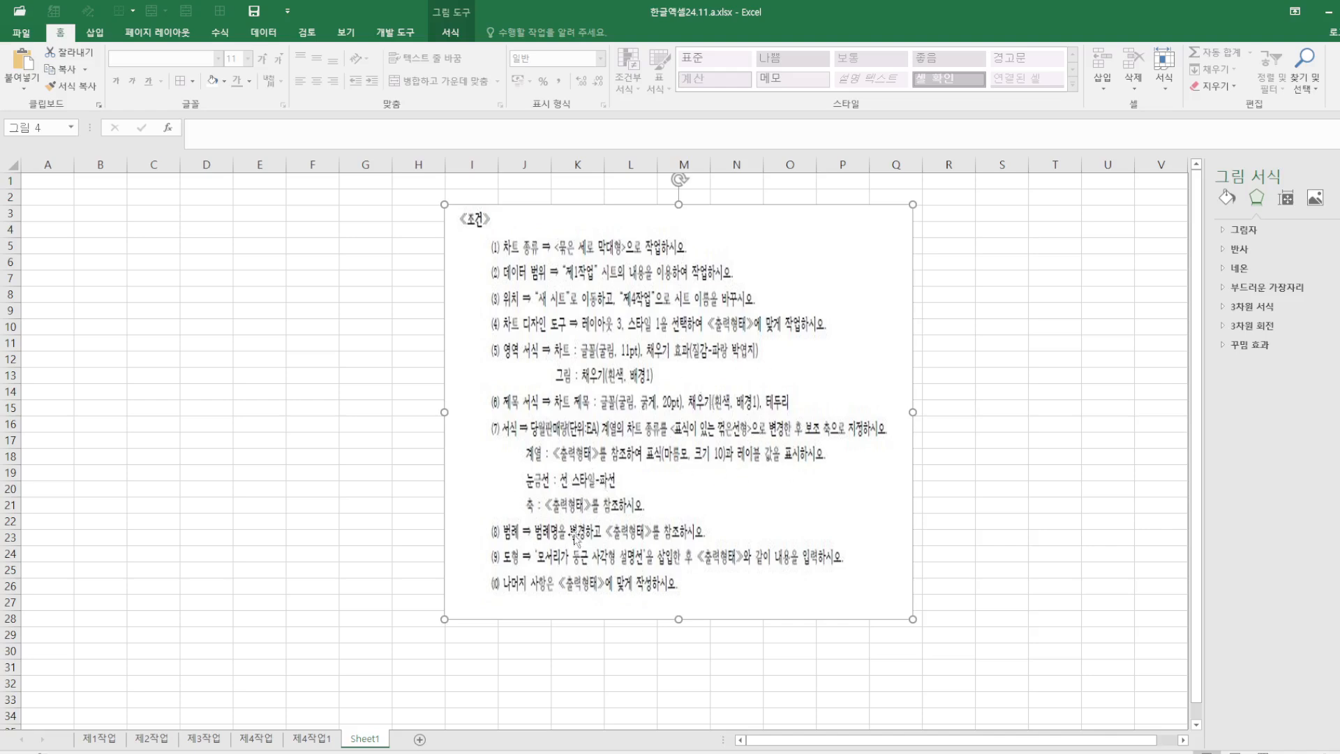
left_click(312, 738)
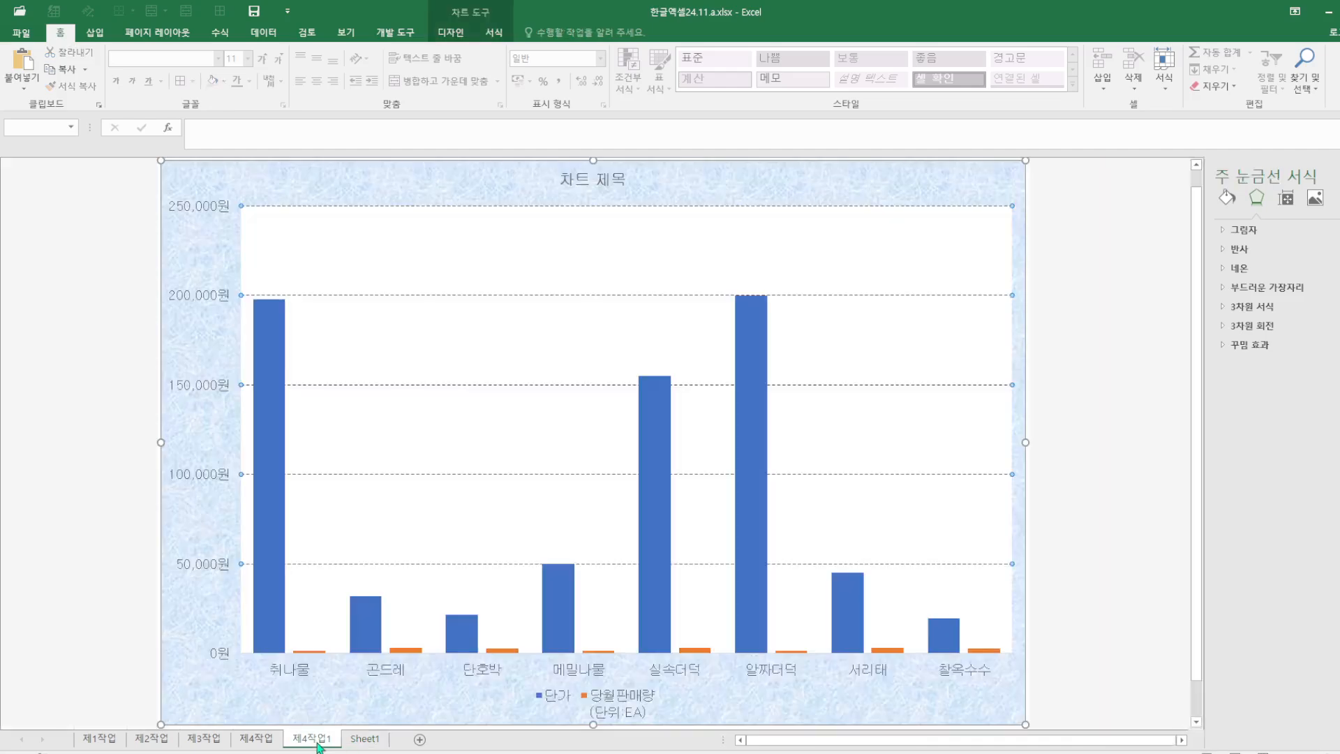
Step: Consult the finished chart on the 제4작업 sheet, then replace the 제4작업1 chart title with "평창 및 홍천지역의 판매현황"
left_click(254, 744)
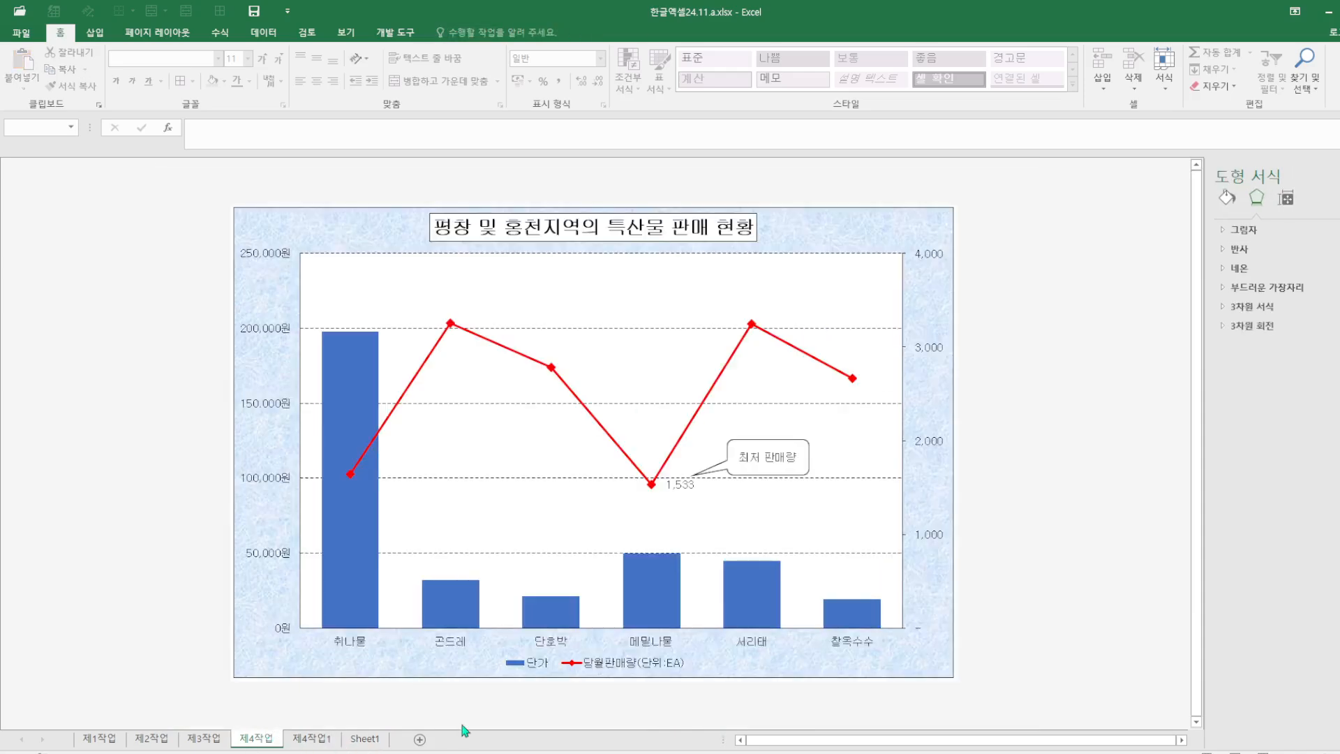
left_click(312, 738)
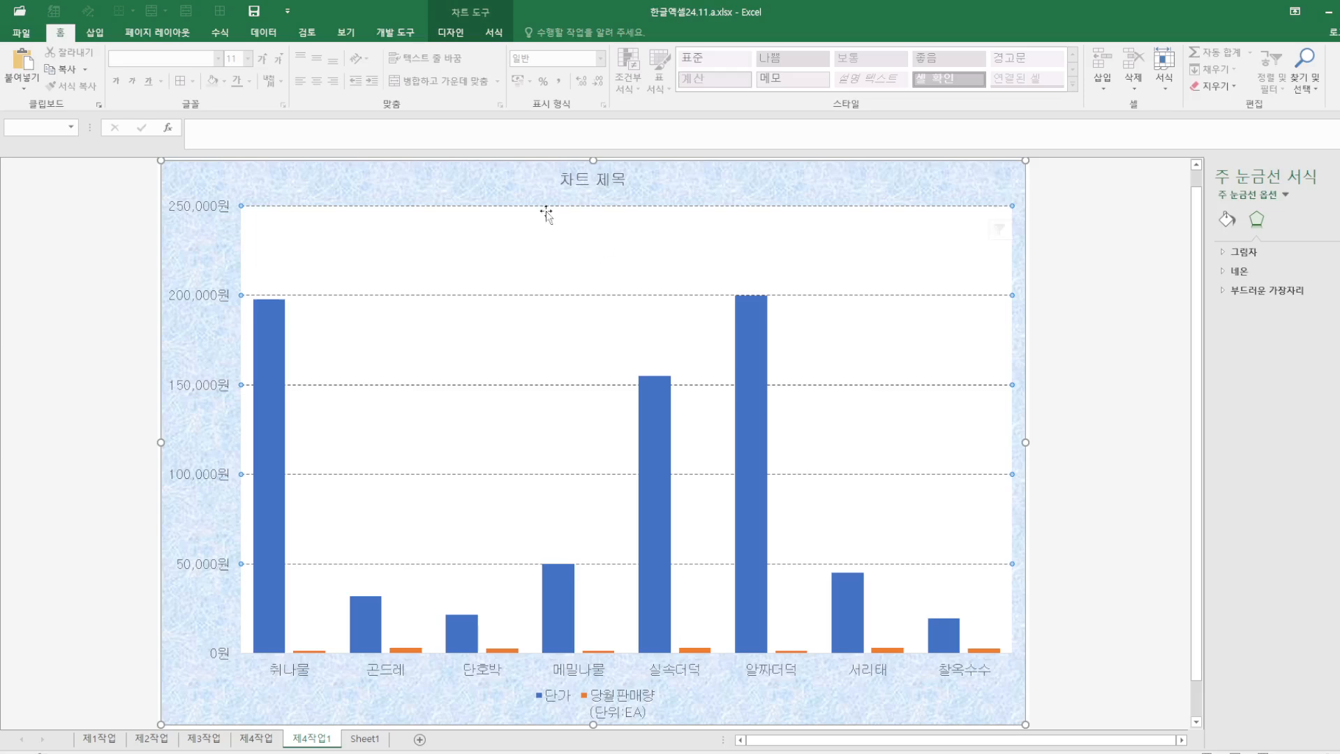
left_click(565, 180)
left_click_drag(563, 180, 631, 181)
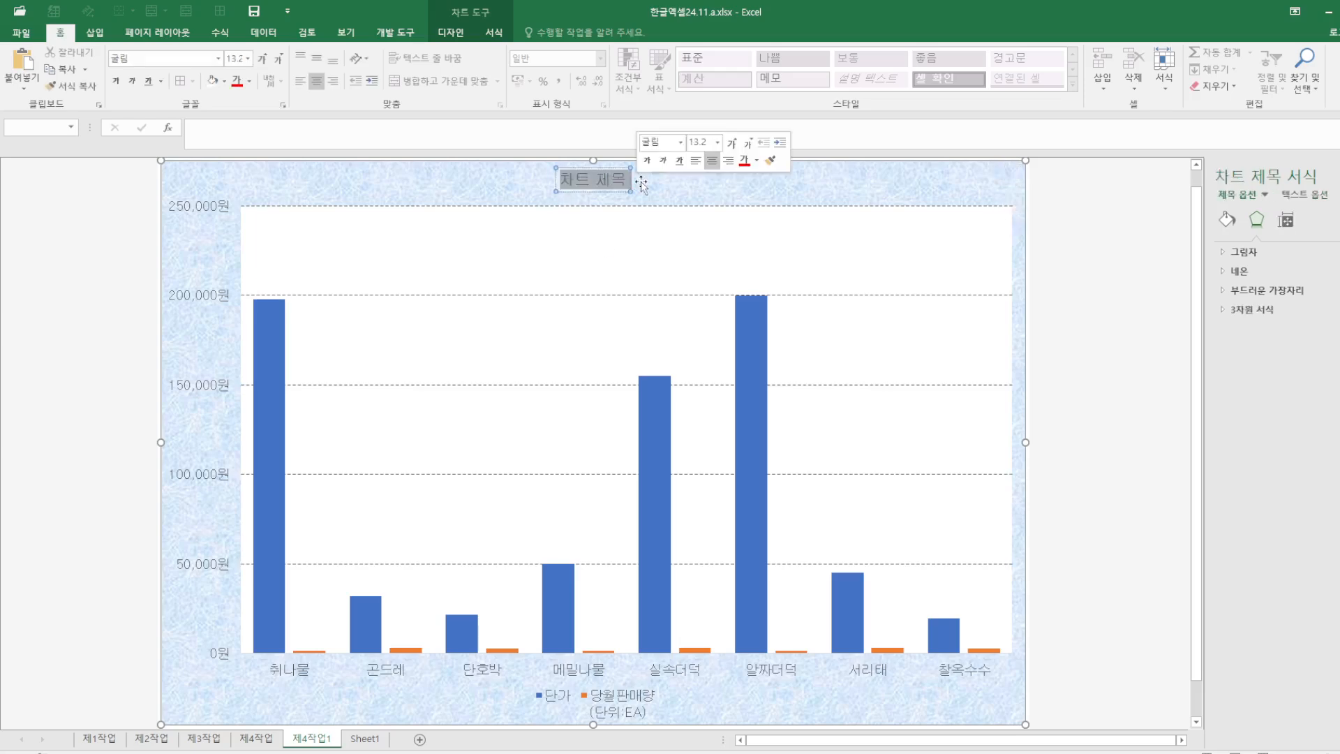
type("ㅍ평창 및")
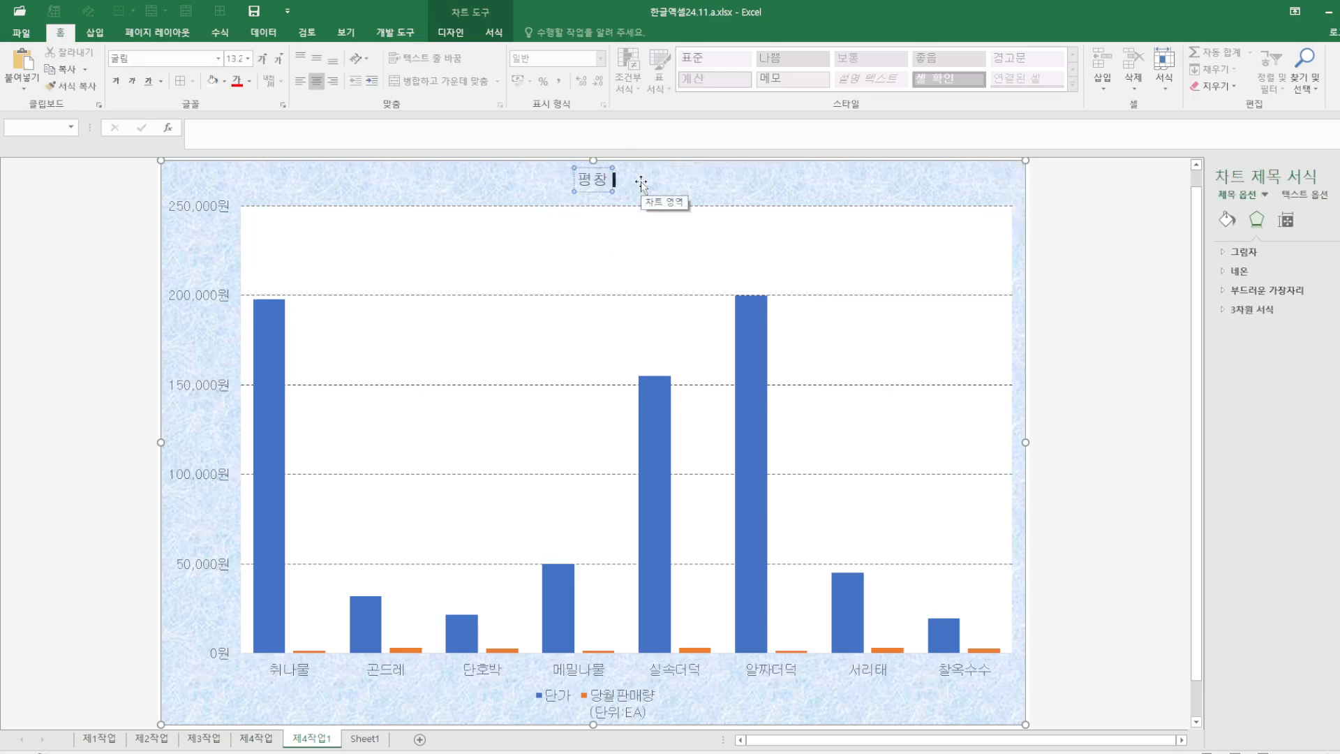
type(" 홍천지역")
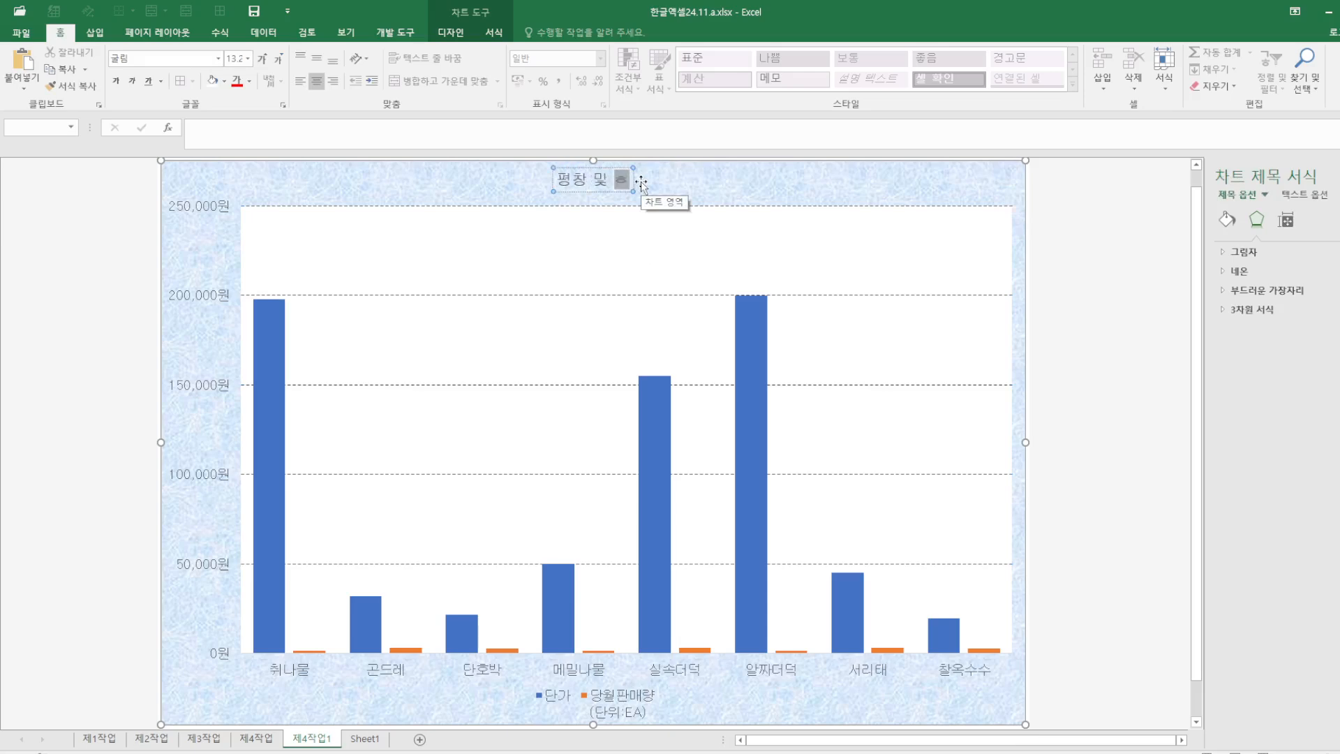
type("의")
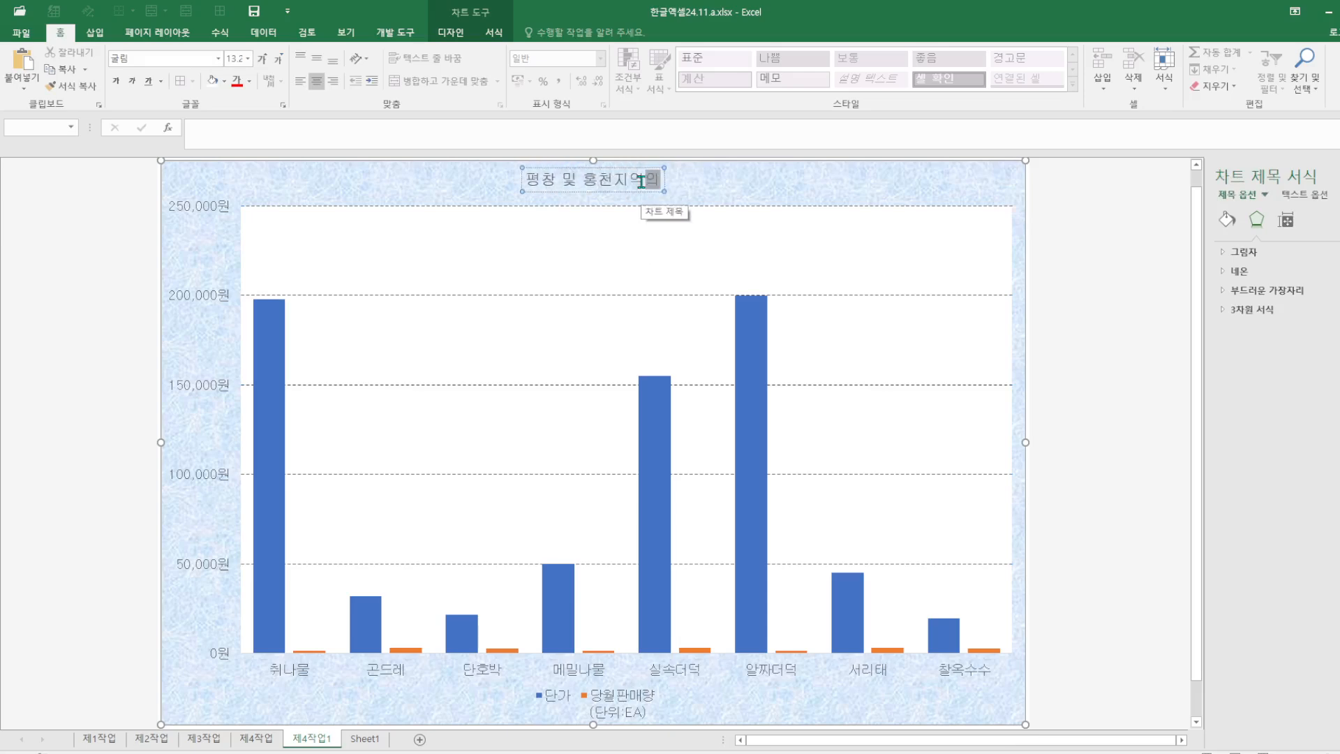
type(" 판매현황")
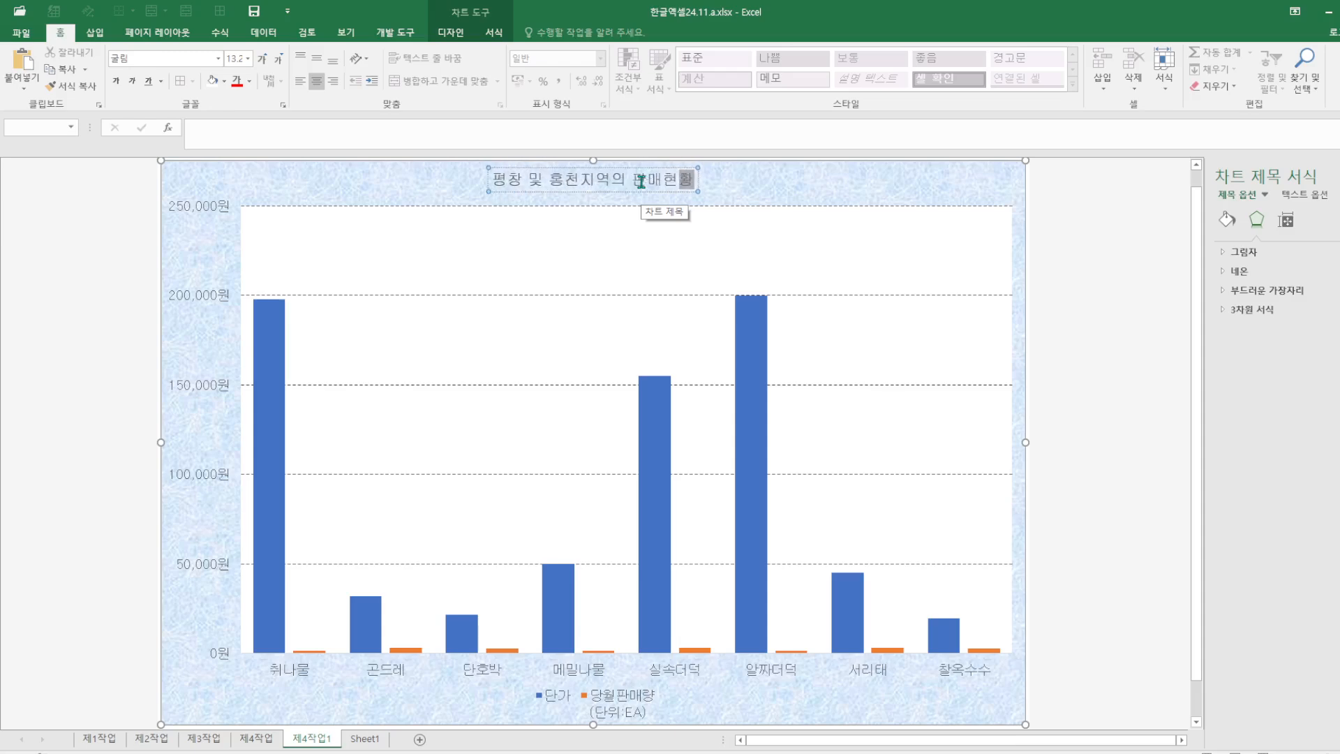
Step: Recheck the reference title on the 제4작업 sheet and insert "특산물" before "판매현황" in the 제4작업1 chart title
left_click(256, 738)
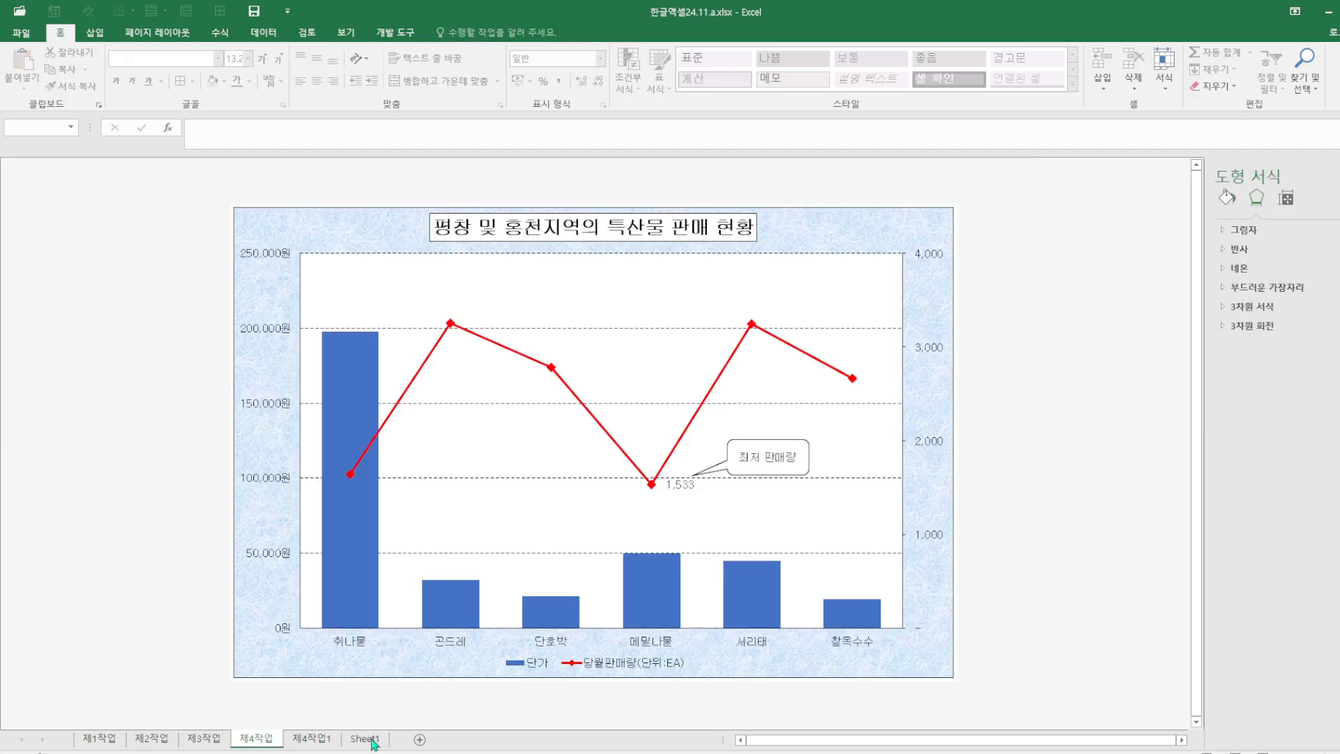
left_click(317, 741)
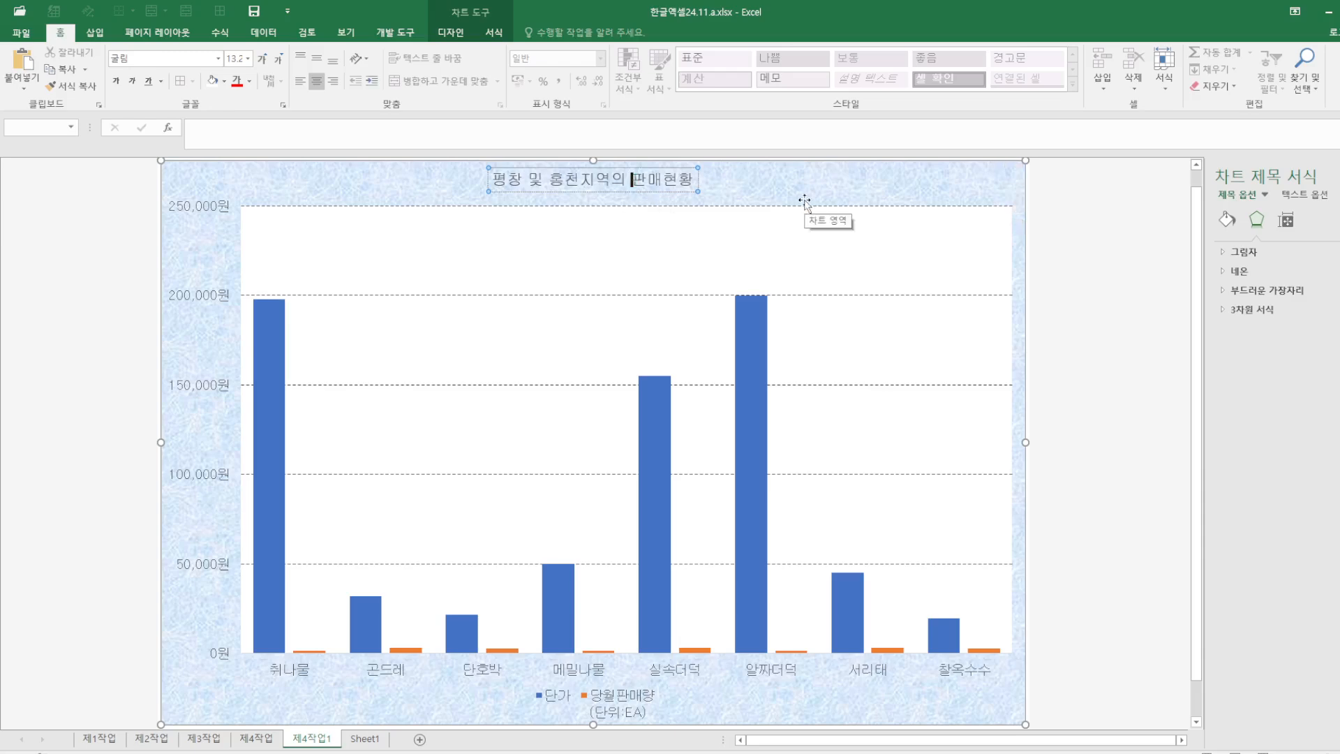
type("특시")
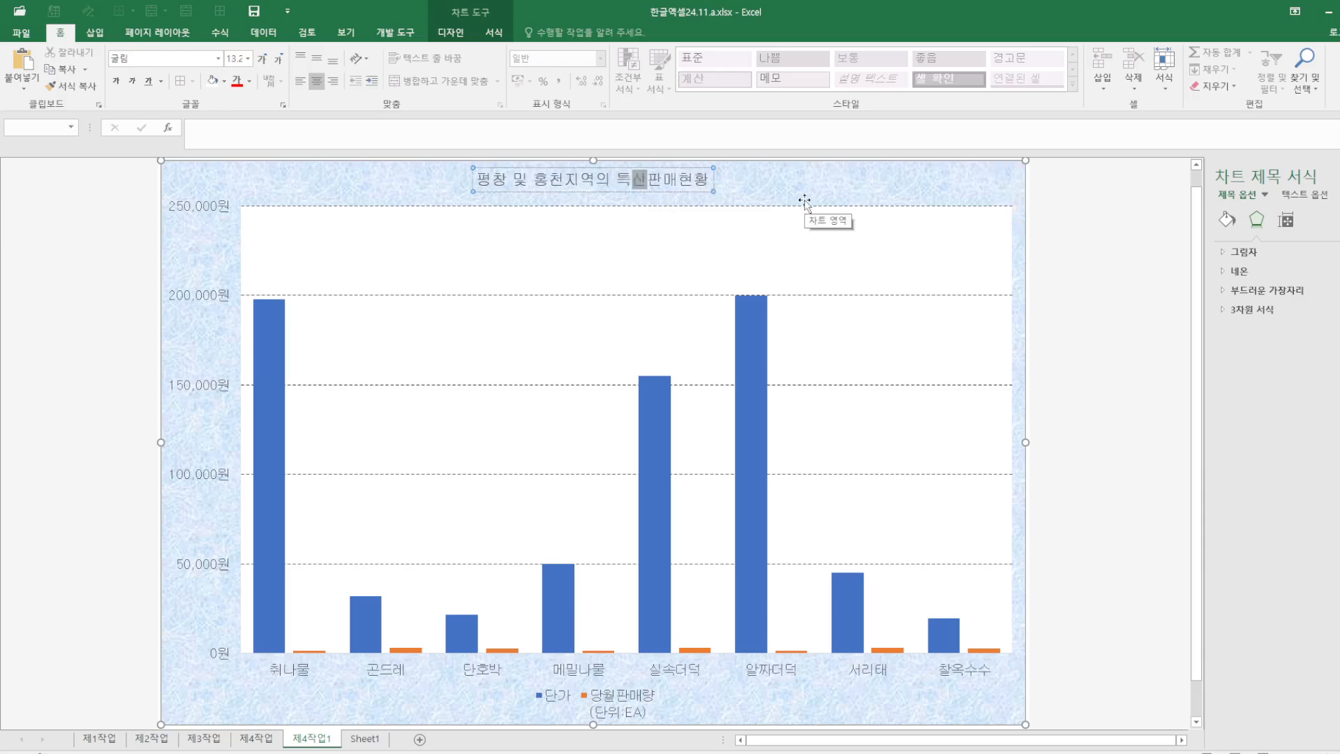
type("산물")
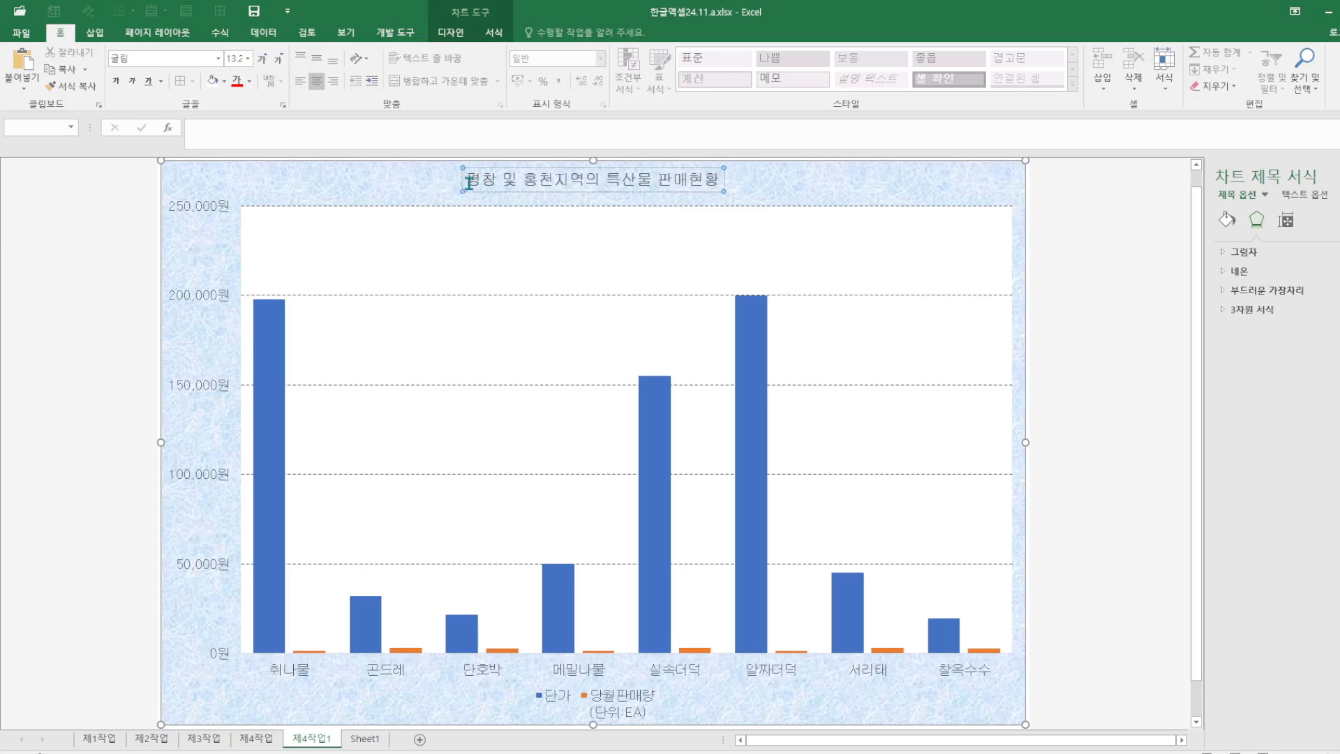
Step: Format the whole chart title text as 20 pt bold
left_click_drag(469, 183, 726, 190)
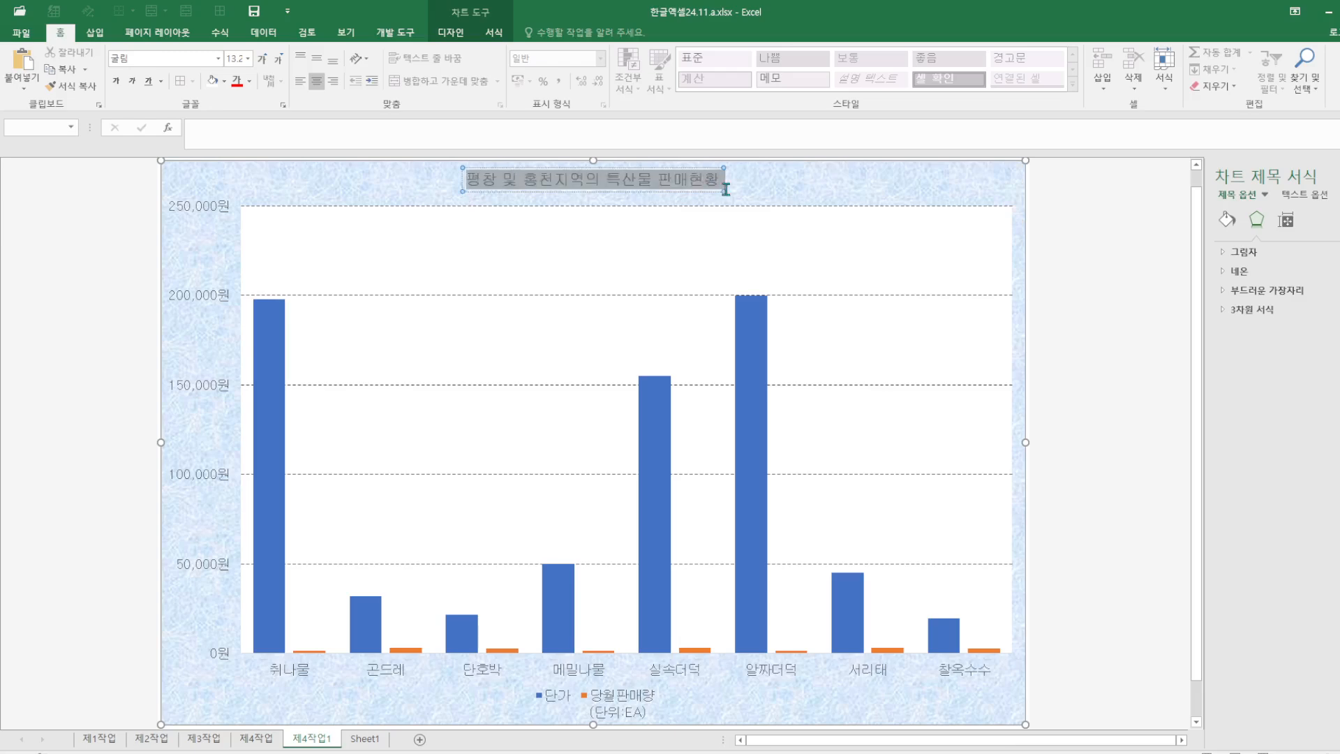
left_click(248, 59)
left_click(237, 202)
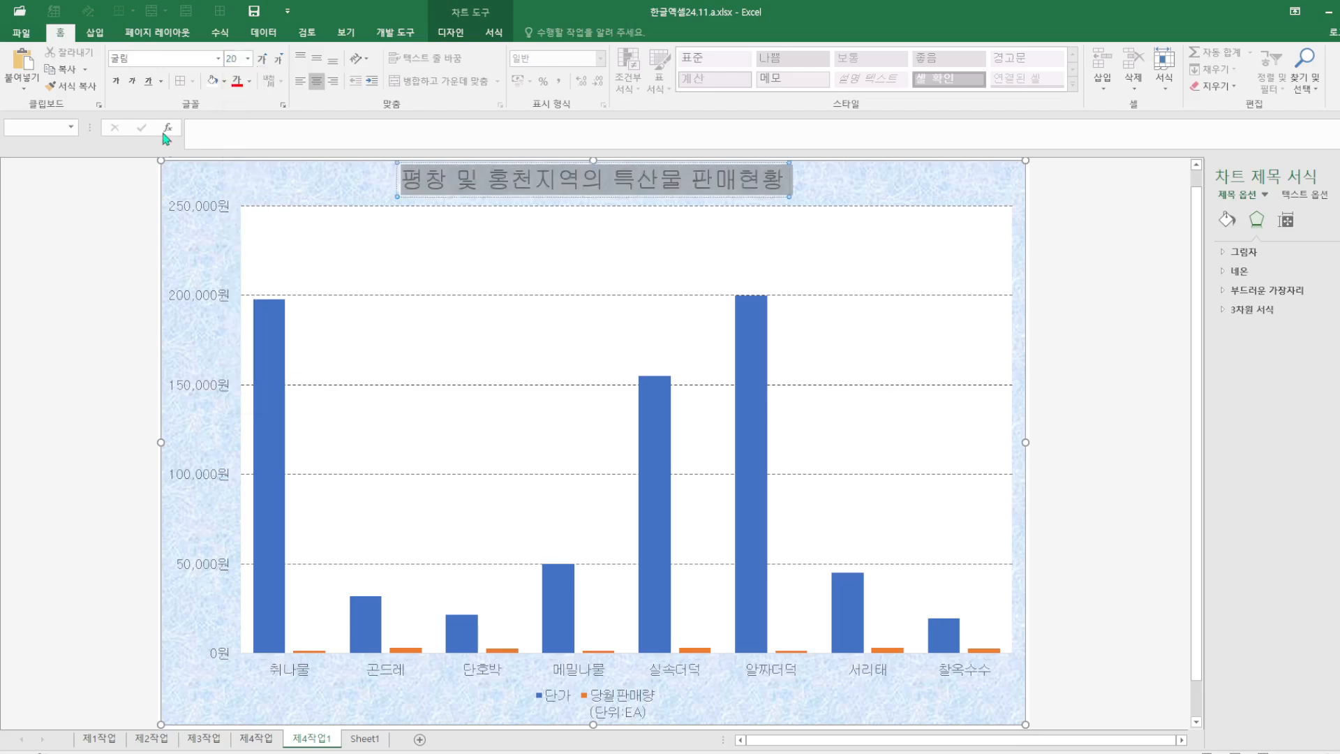
left_click(122, 83)
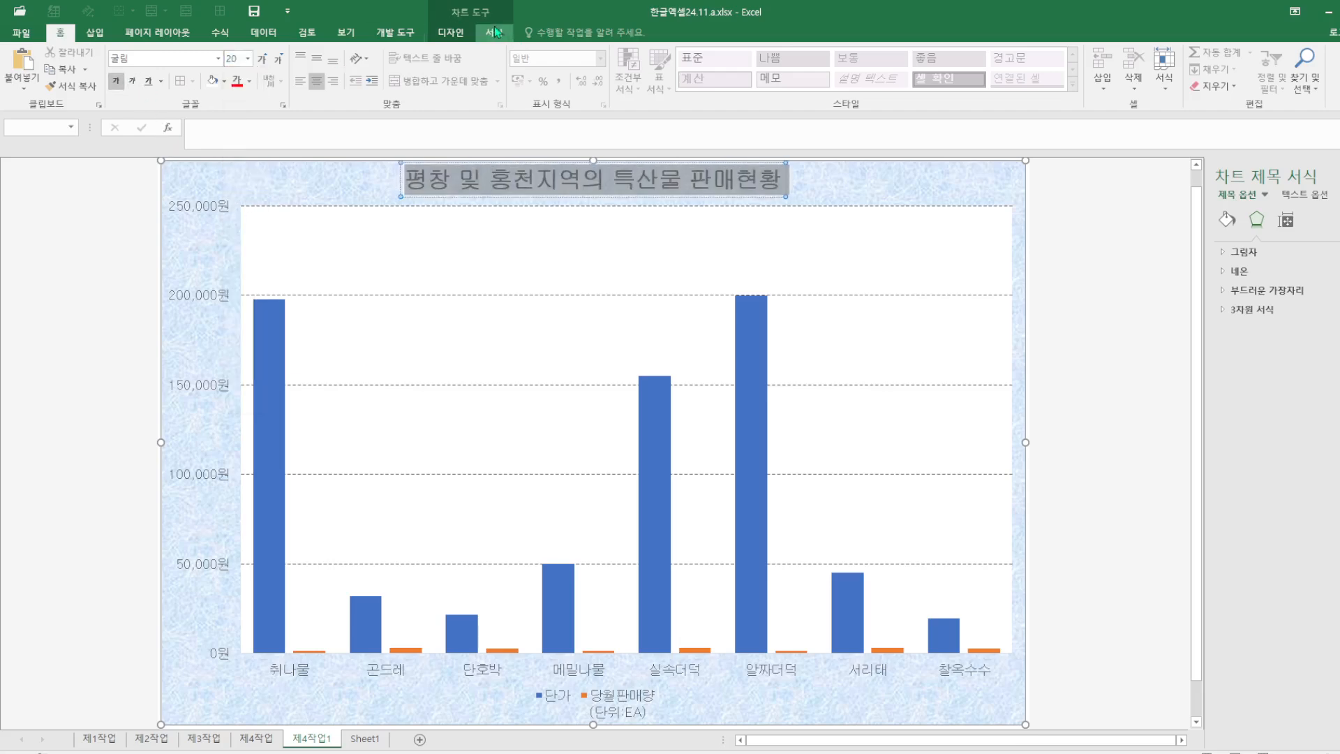
Step: Give the chart title box a black outline and deselect the chart
left_click(495, 32)
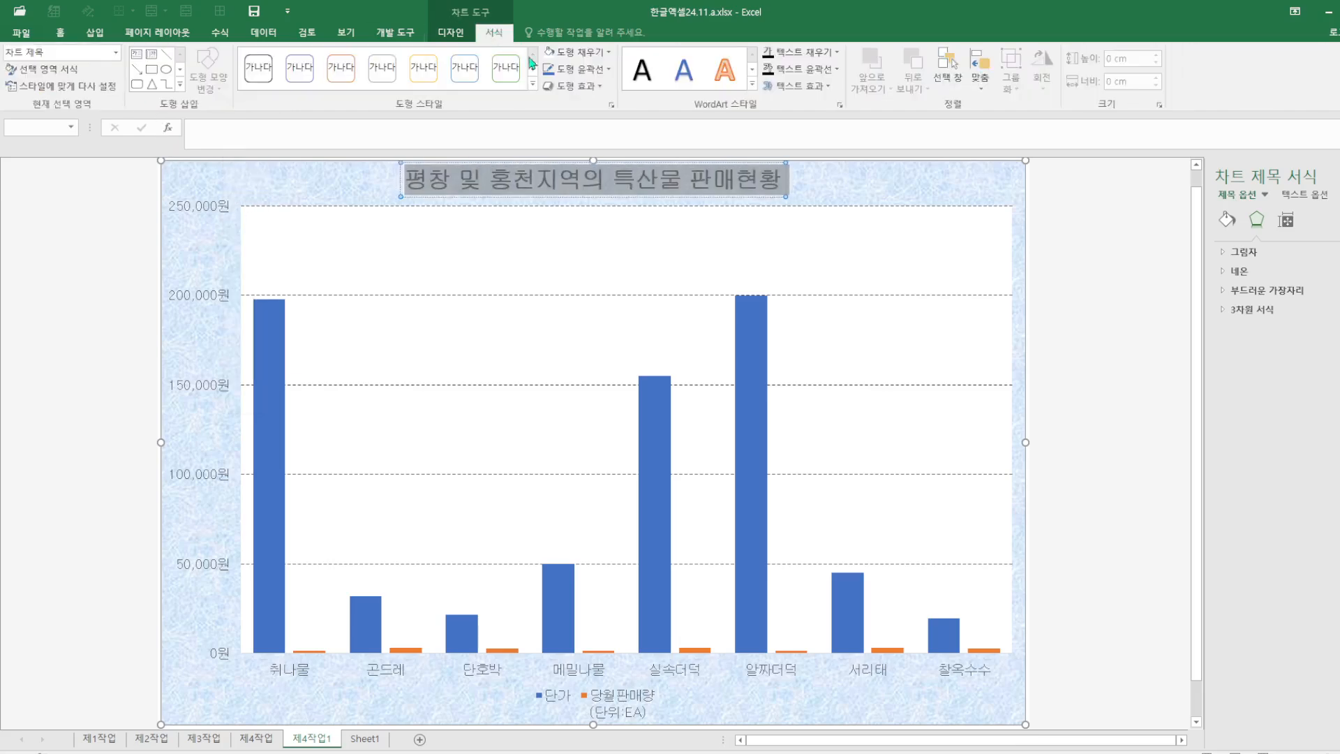
left_click(608, 70)
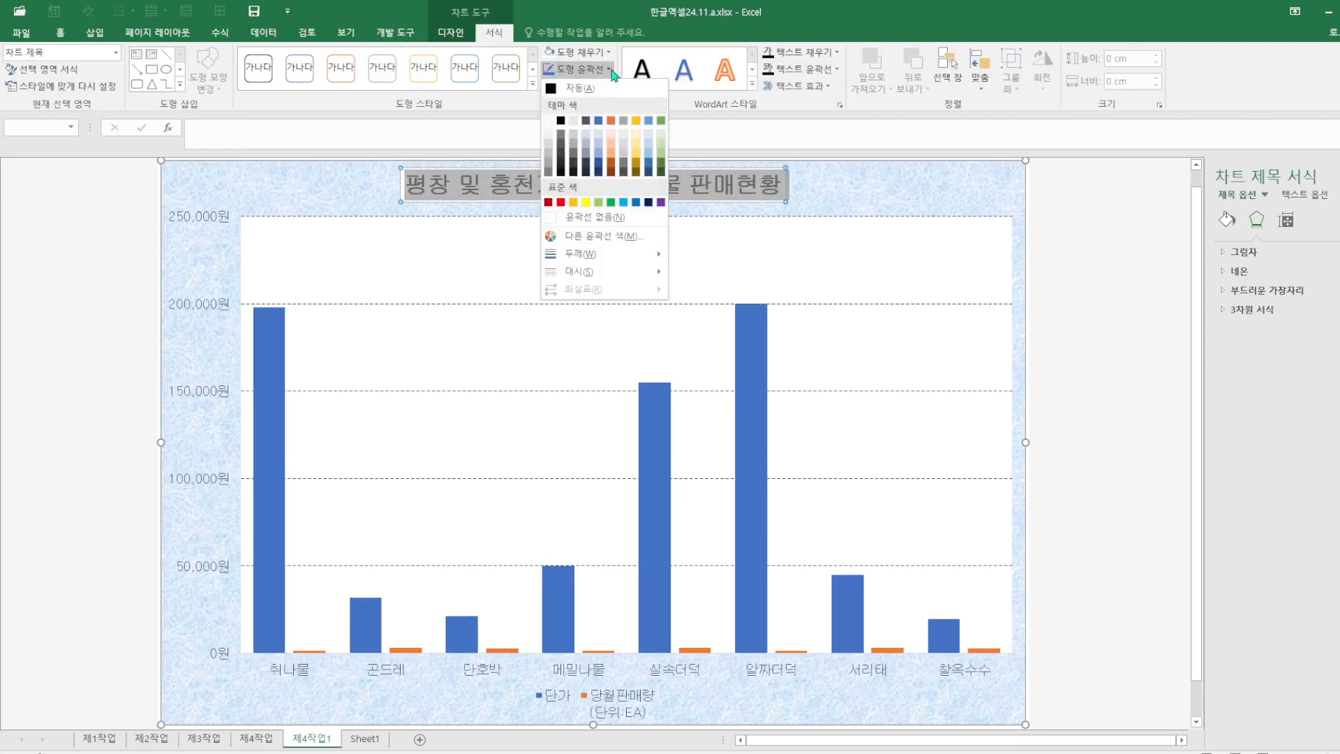
left_click(561, 122)
left_click(1055, 246)
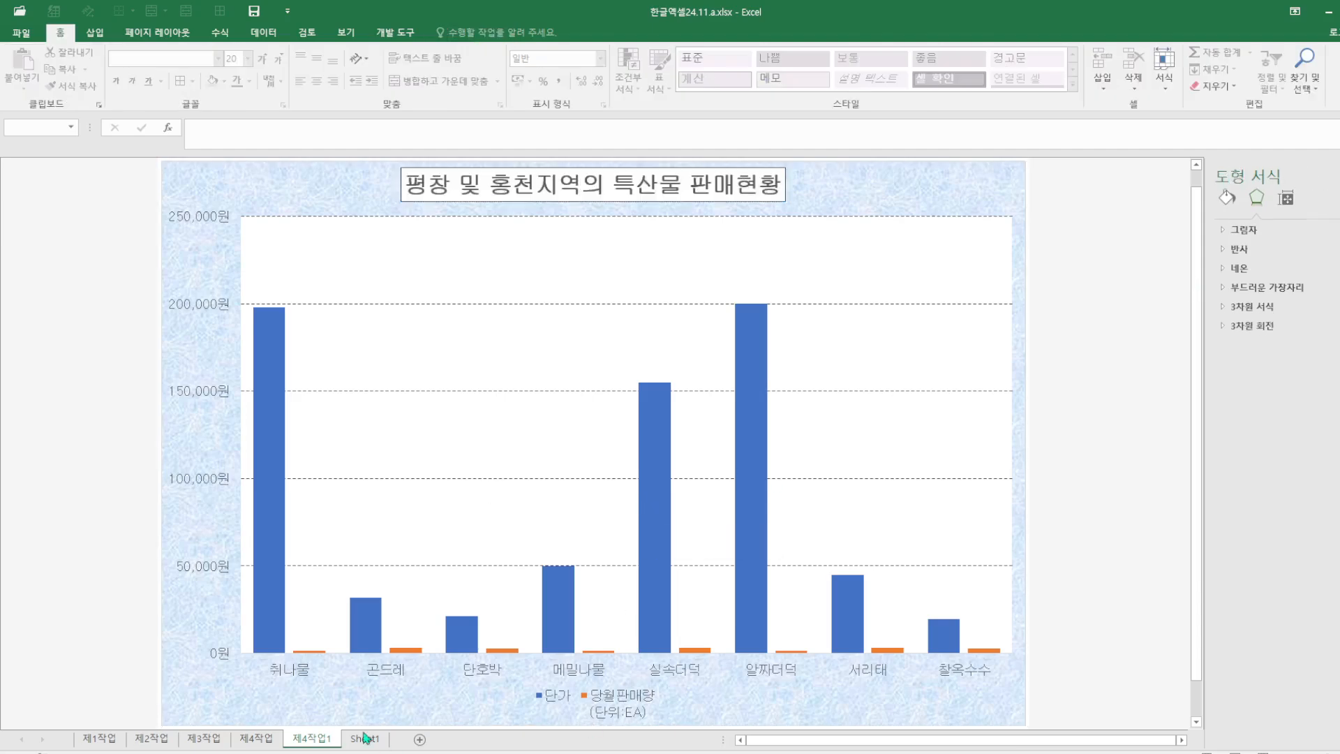
Step: Change the chart to a combo with the 당월판매량(단위:EA) series as a line with markers (표식이 있는 꺾은선형) on the secondary axis
left_click(277, 740)
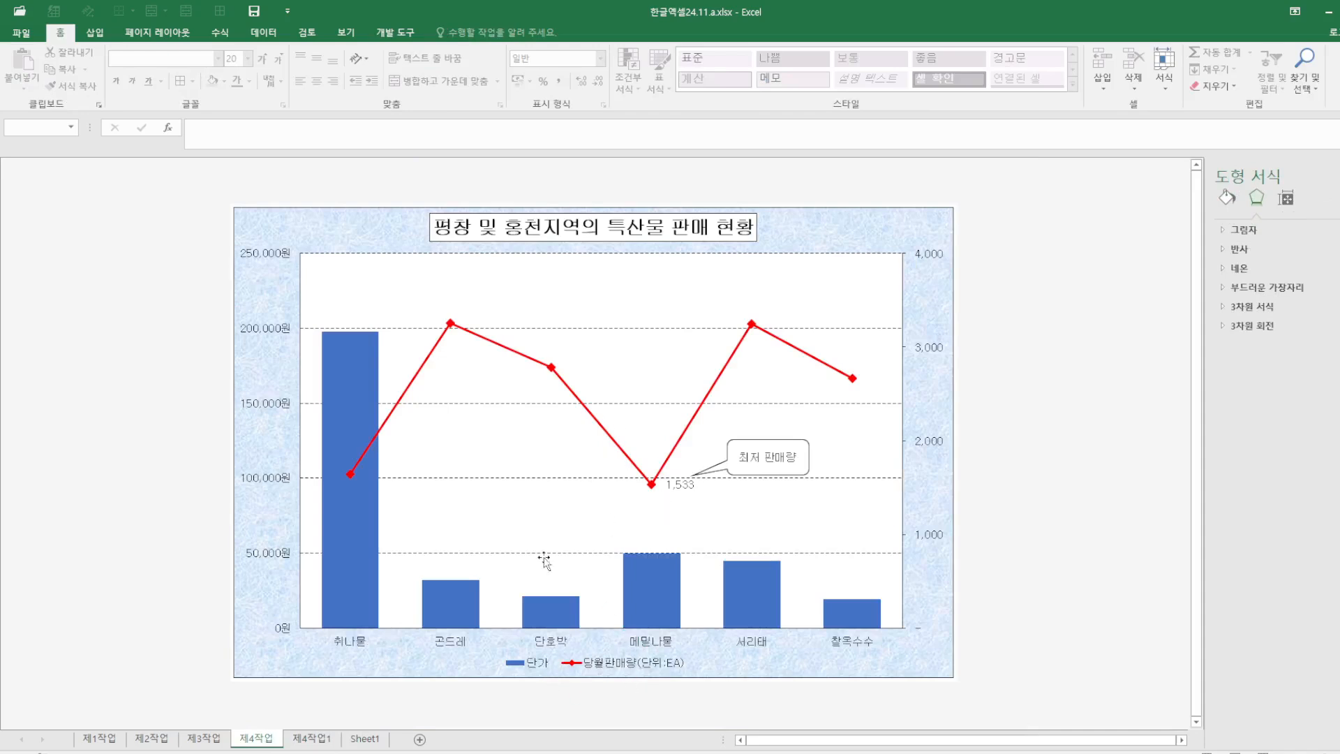
left_click(305, 739)
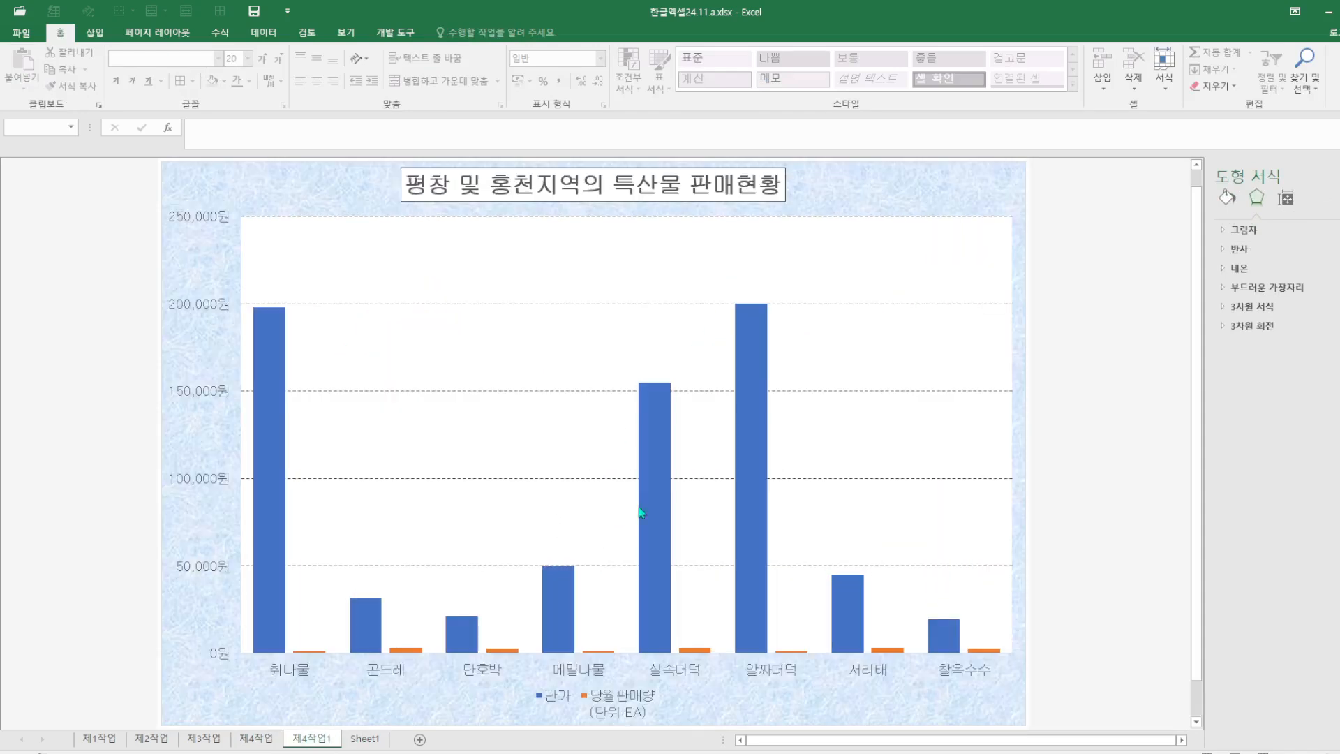
right_click(663, 504)
left_click(746, 548)
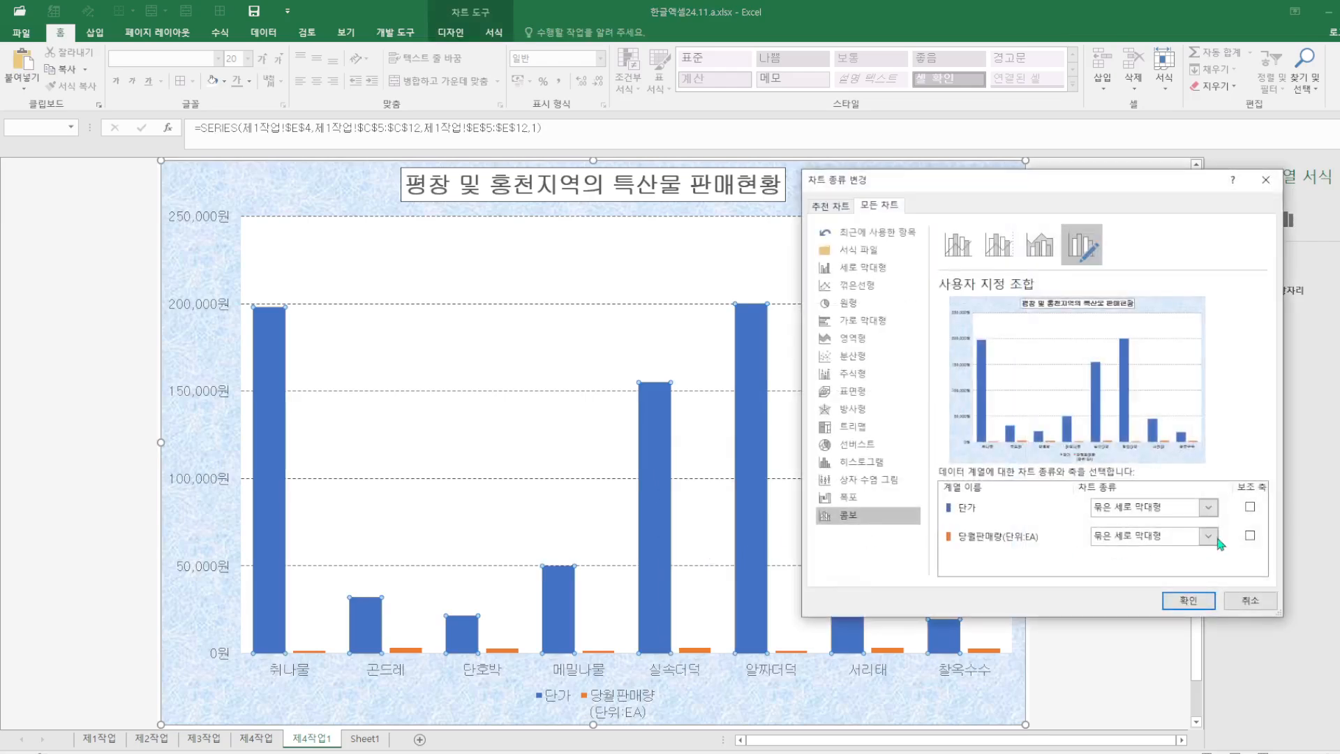
left_click(1210, 535)
left_click(1236, 410)
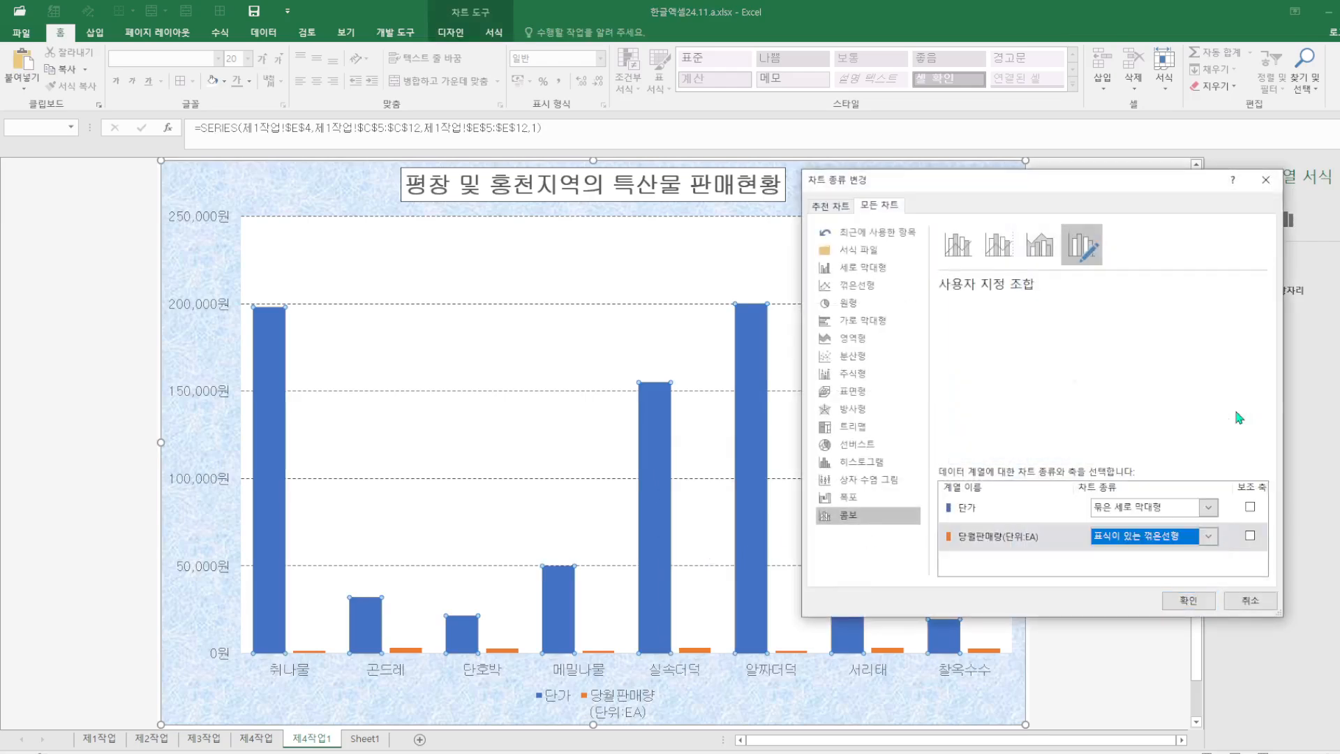
left_click(1251, 536)
left_click(1188, 600)
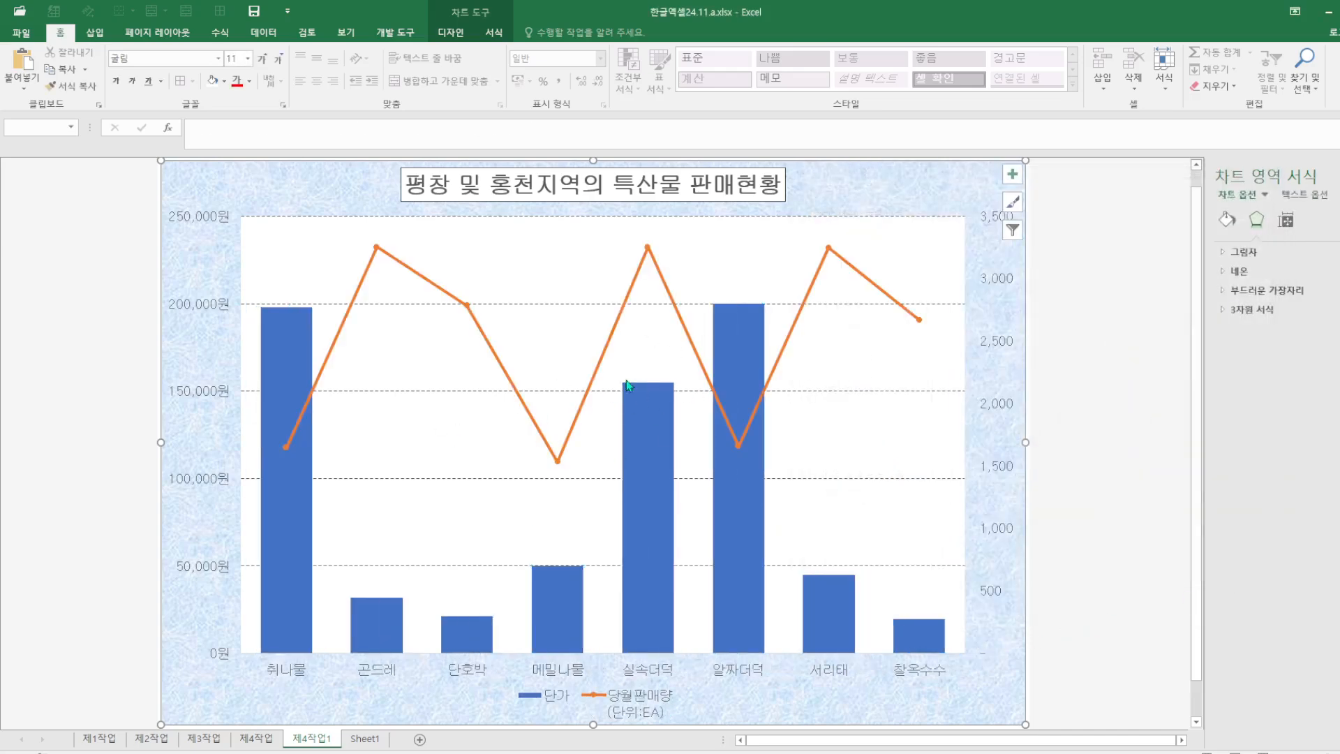
Step: Compare with the reference chart and exclude the 실속더덕 and 알짜더덕 categories from the chart's data source
left_click(246, 743)
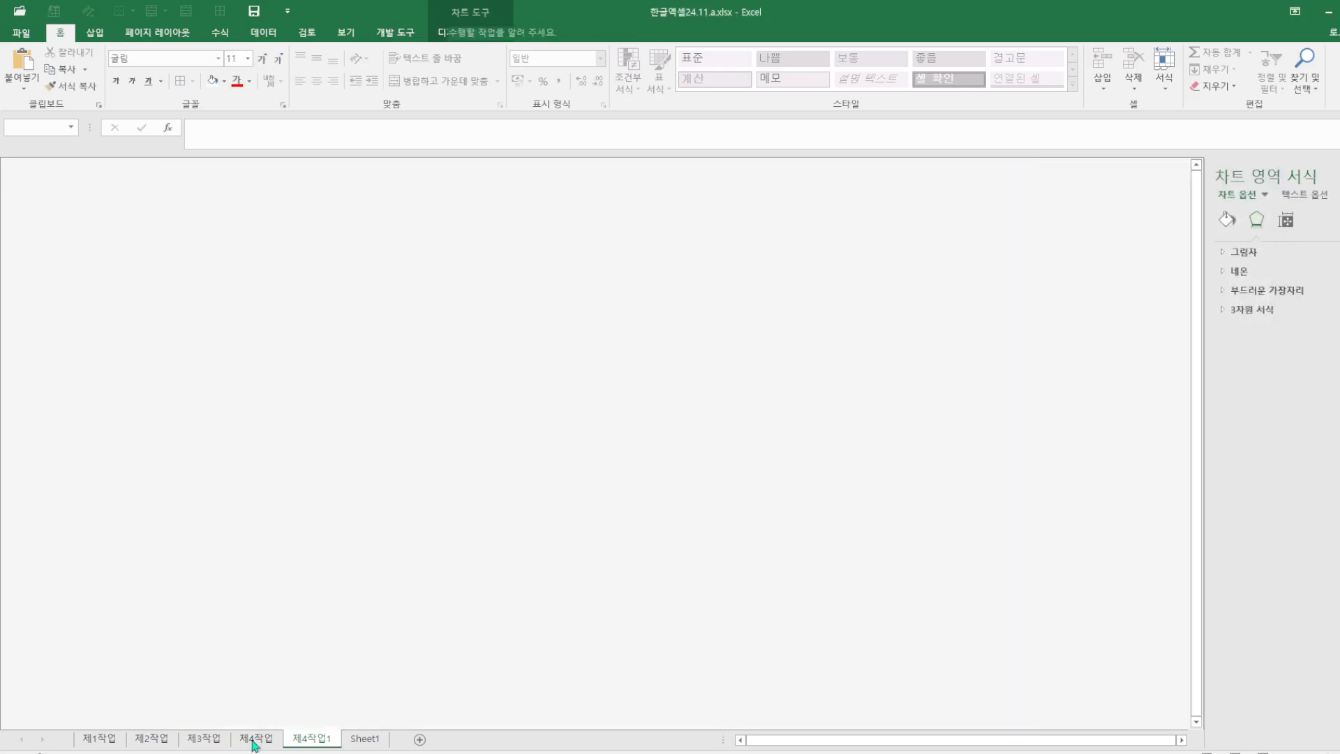
left_click(308, 738)
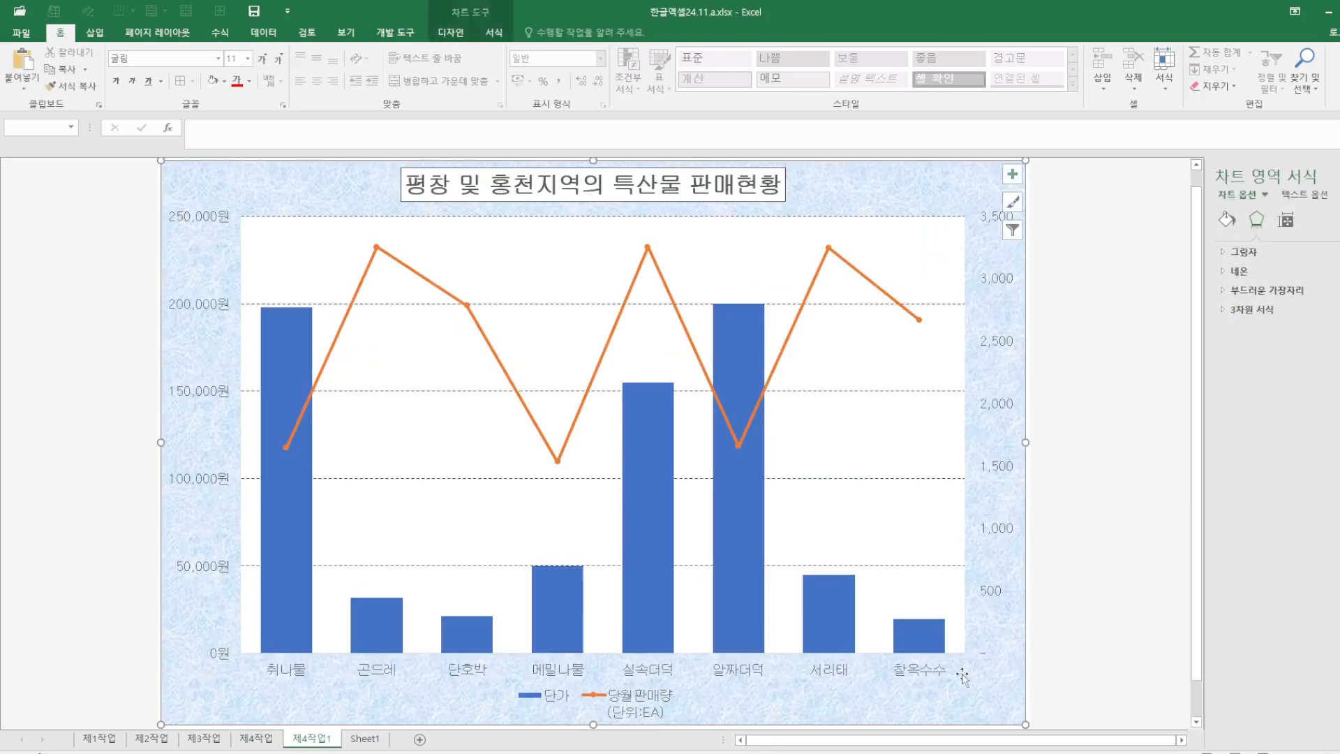
right_click(893, 712)
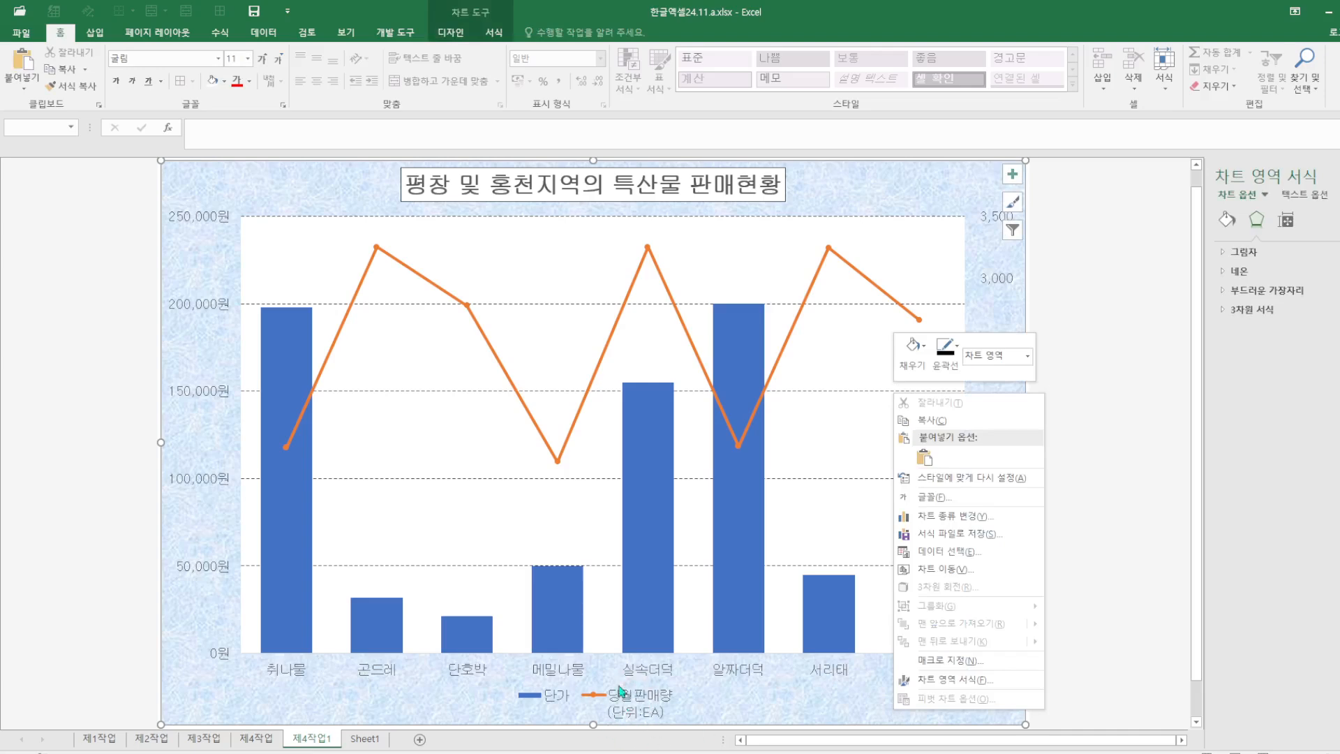
left_click(975, 551)
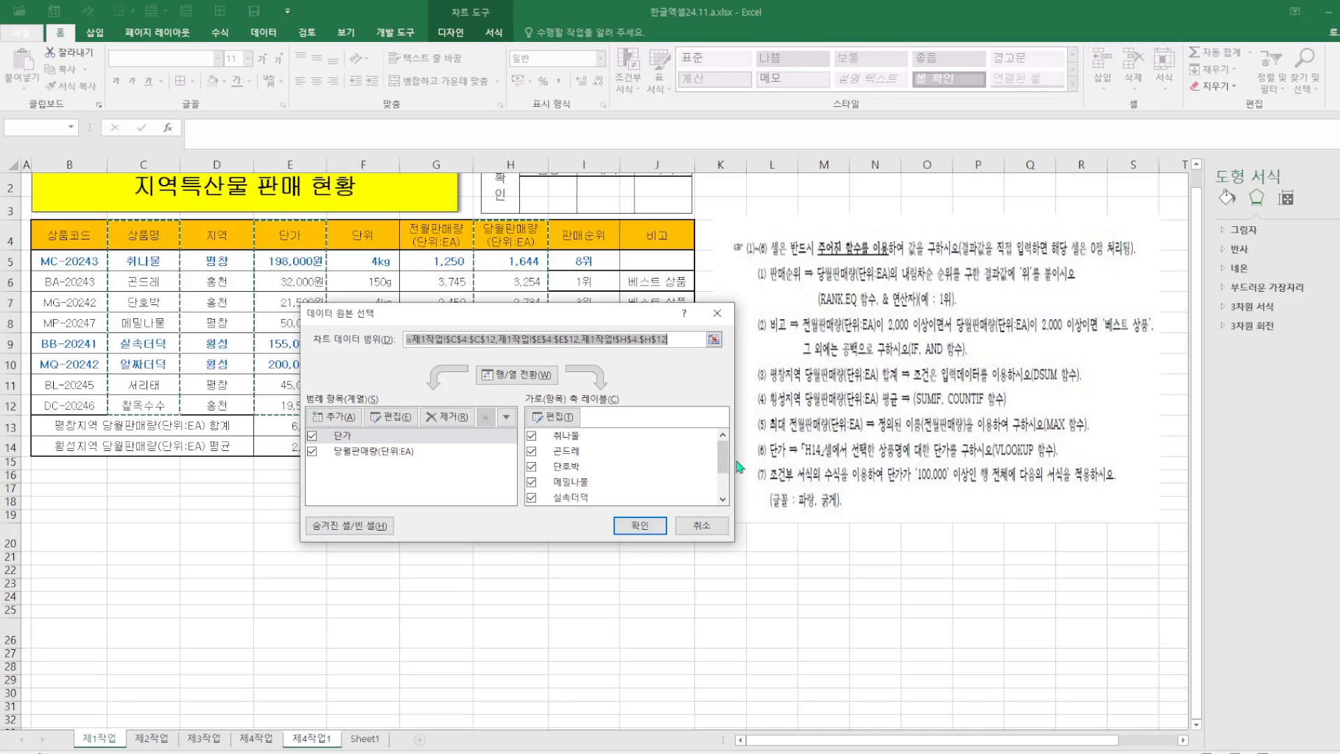
left_click_drag(724, 455, 724, 471)
left_click(532, 463)
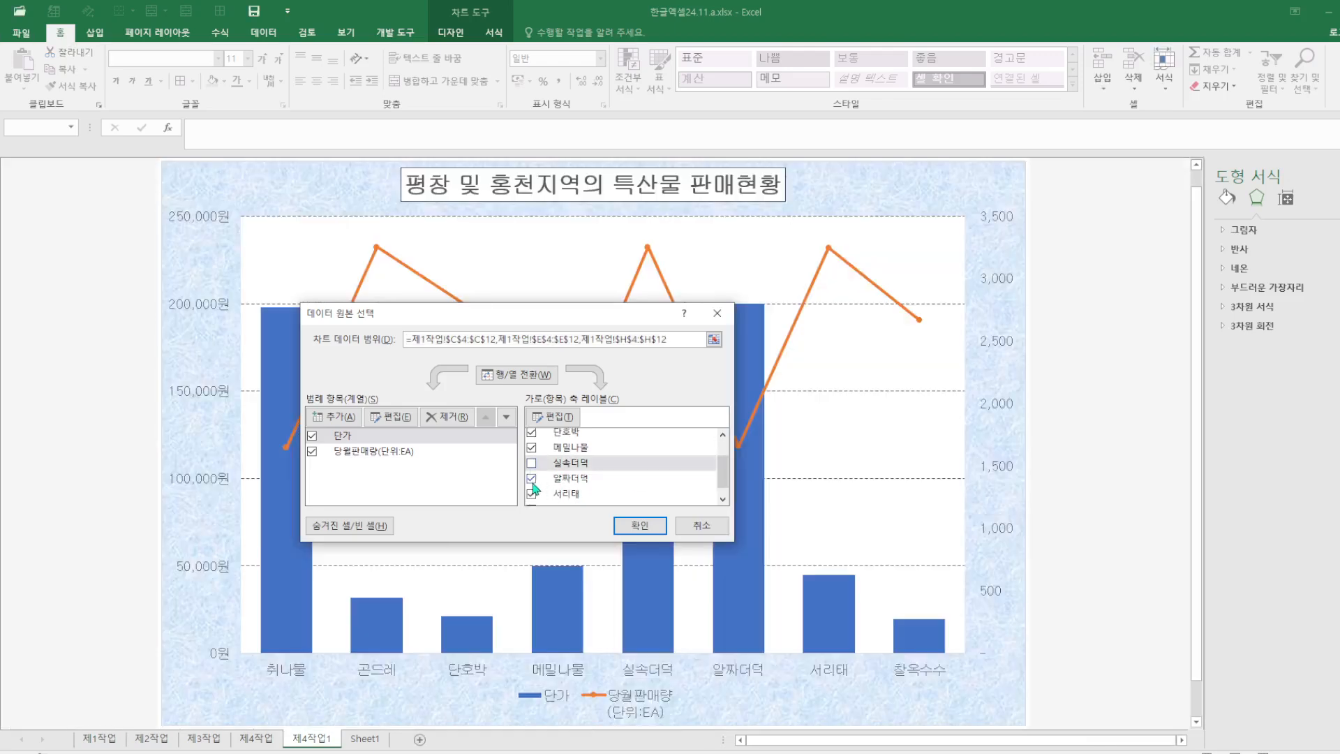
left_click_drag(723, 478, 723, 488)
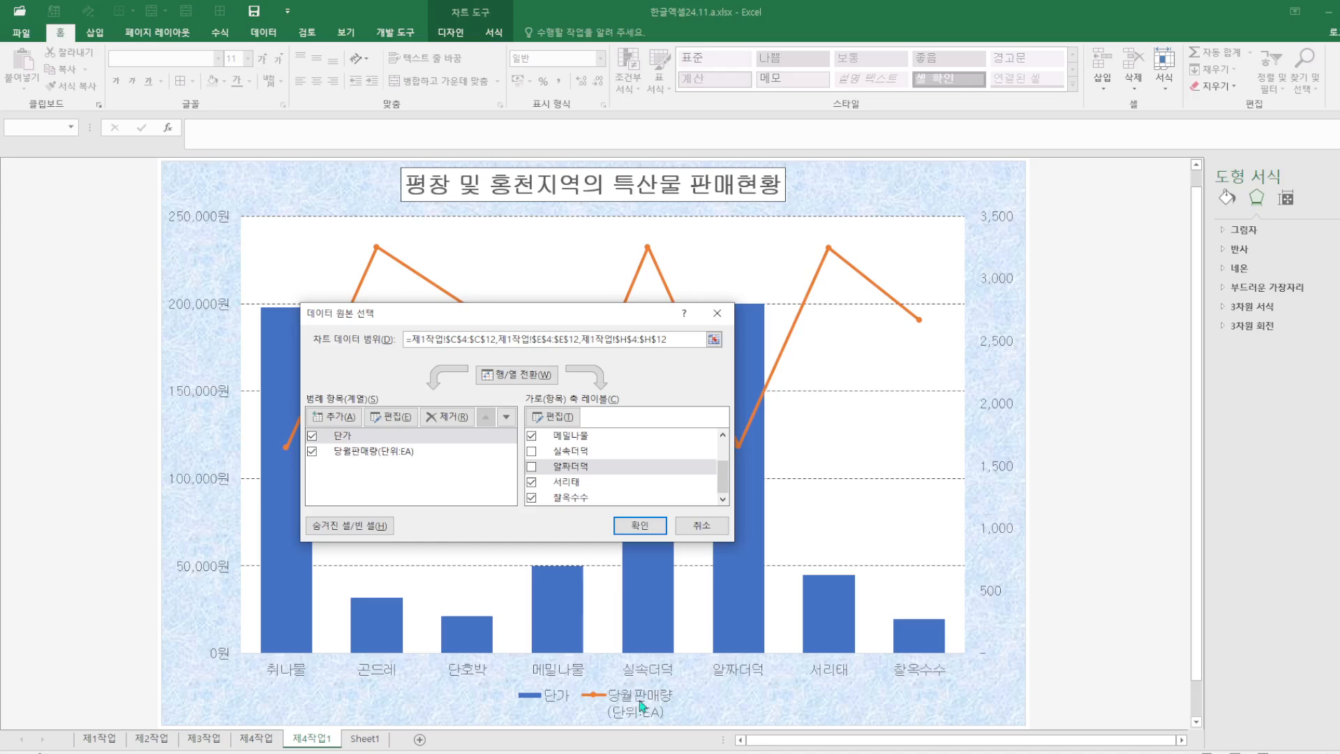
Step: Rename the second series to the one-line text "당월판매량(단위:EA)", apply the data source changes and compare with the 제4작업 reference chart
left_click(381, 450)
left_click(391, 416)
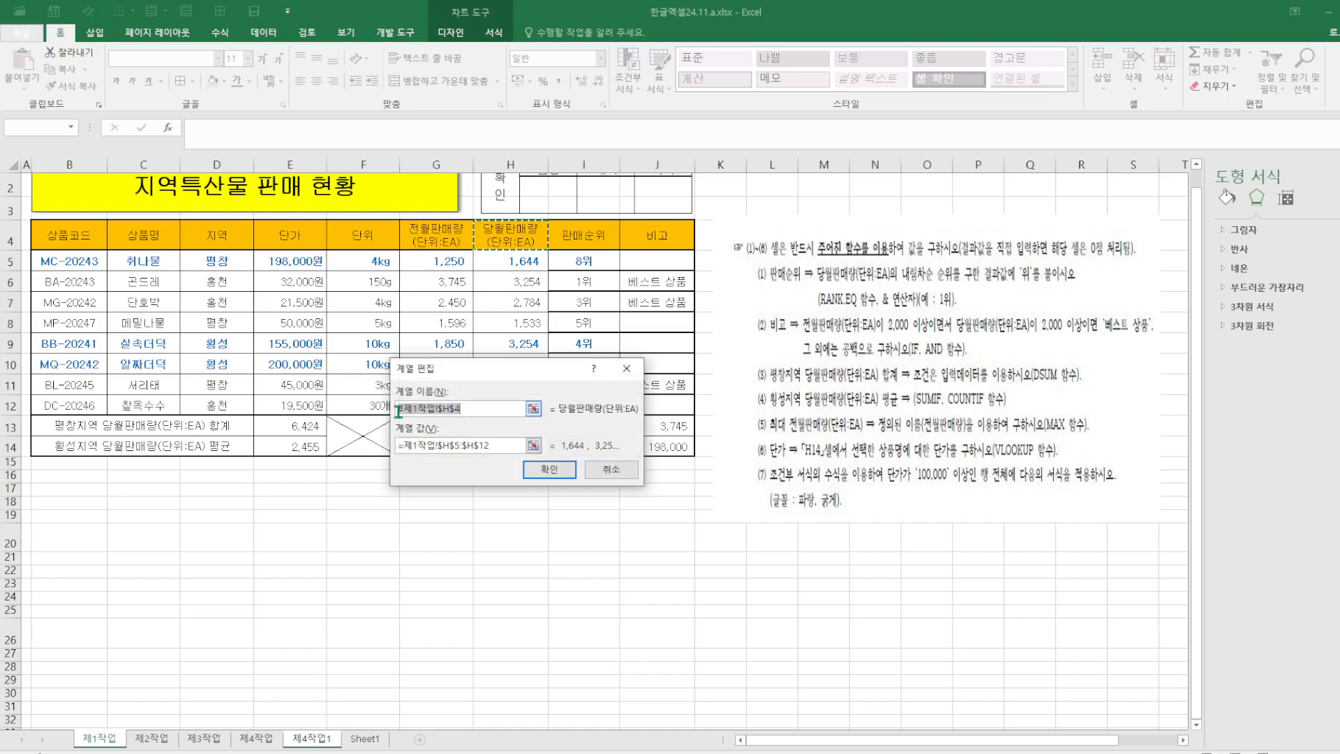
type("=")
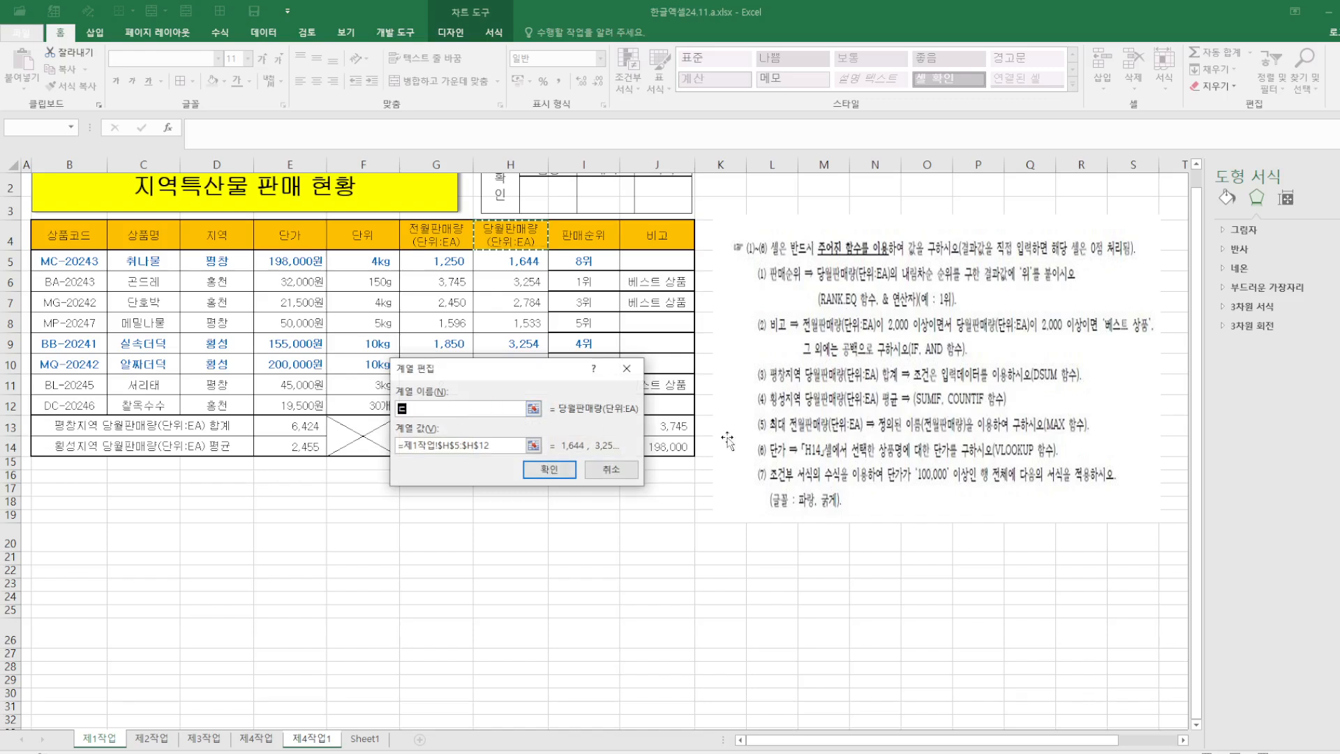
type("당월판매량(단위:EA")
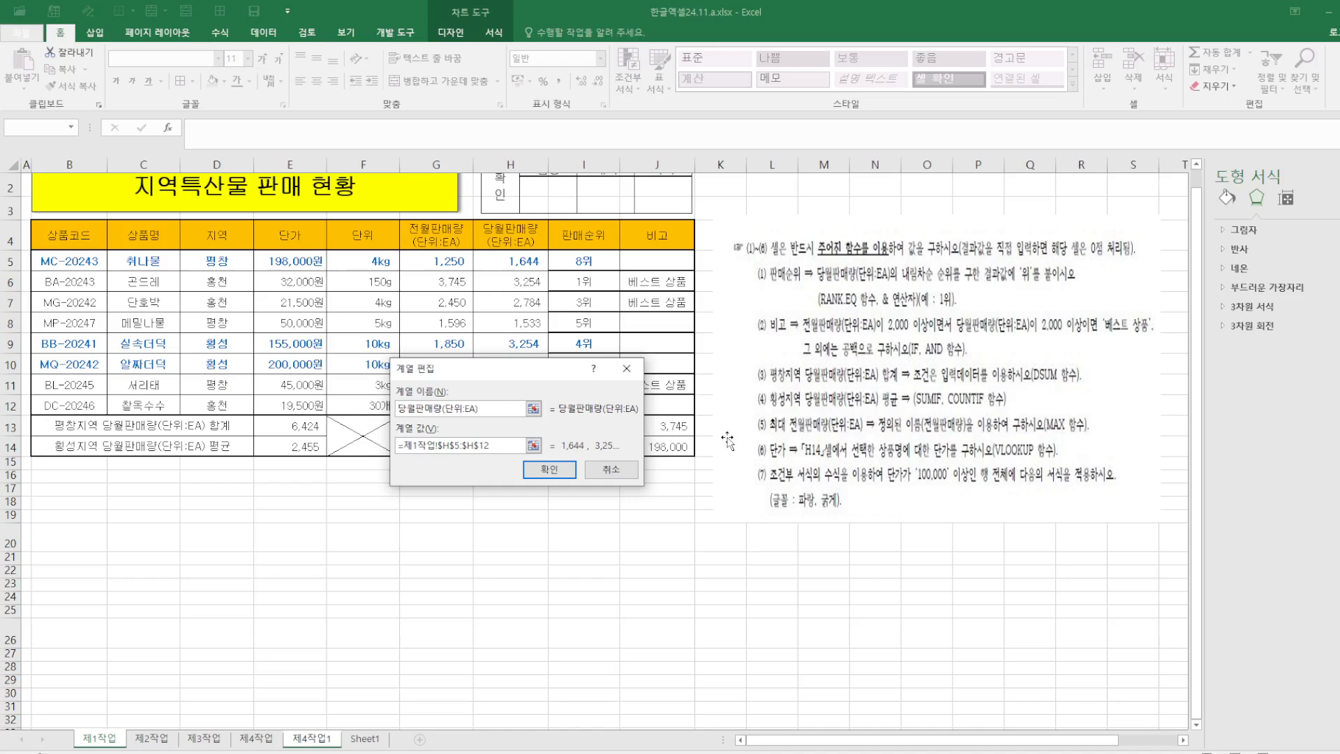
left_click(558, 472)
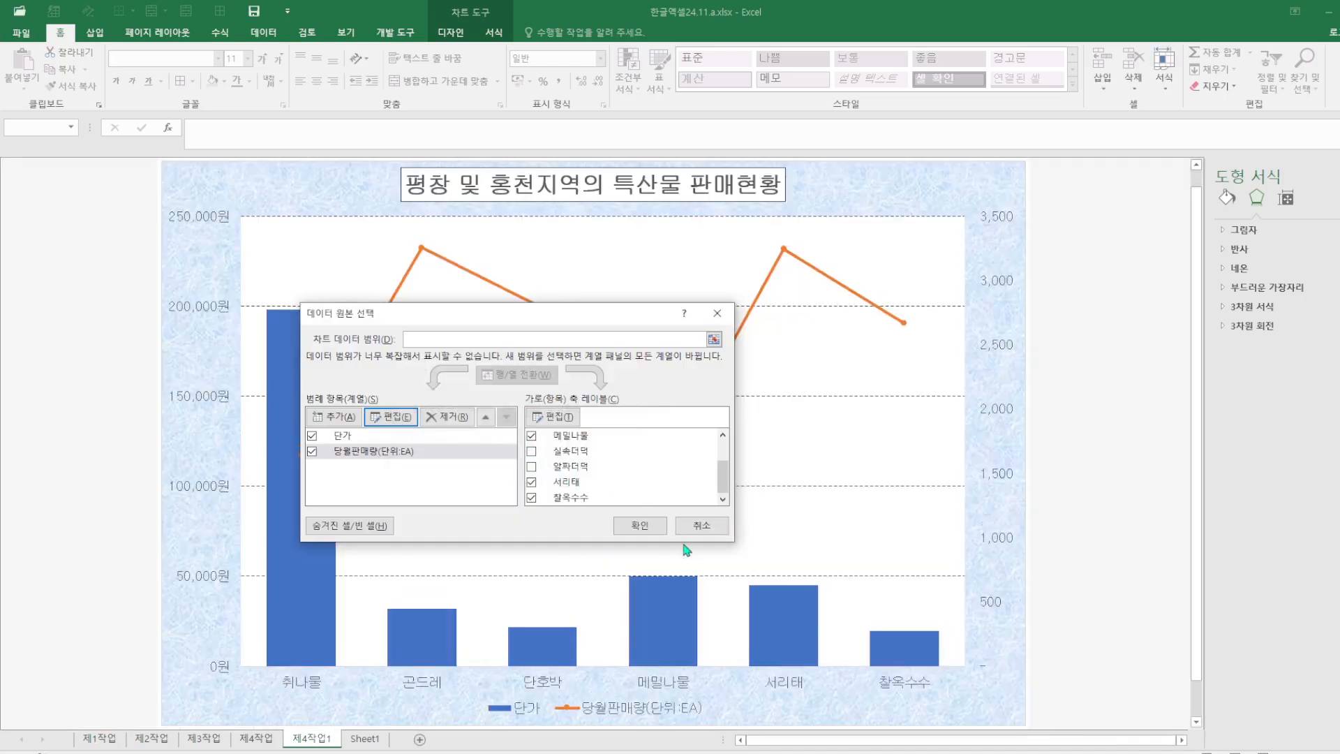
left_click(639, 525)
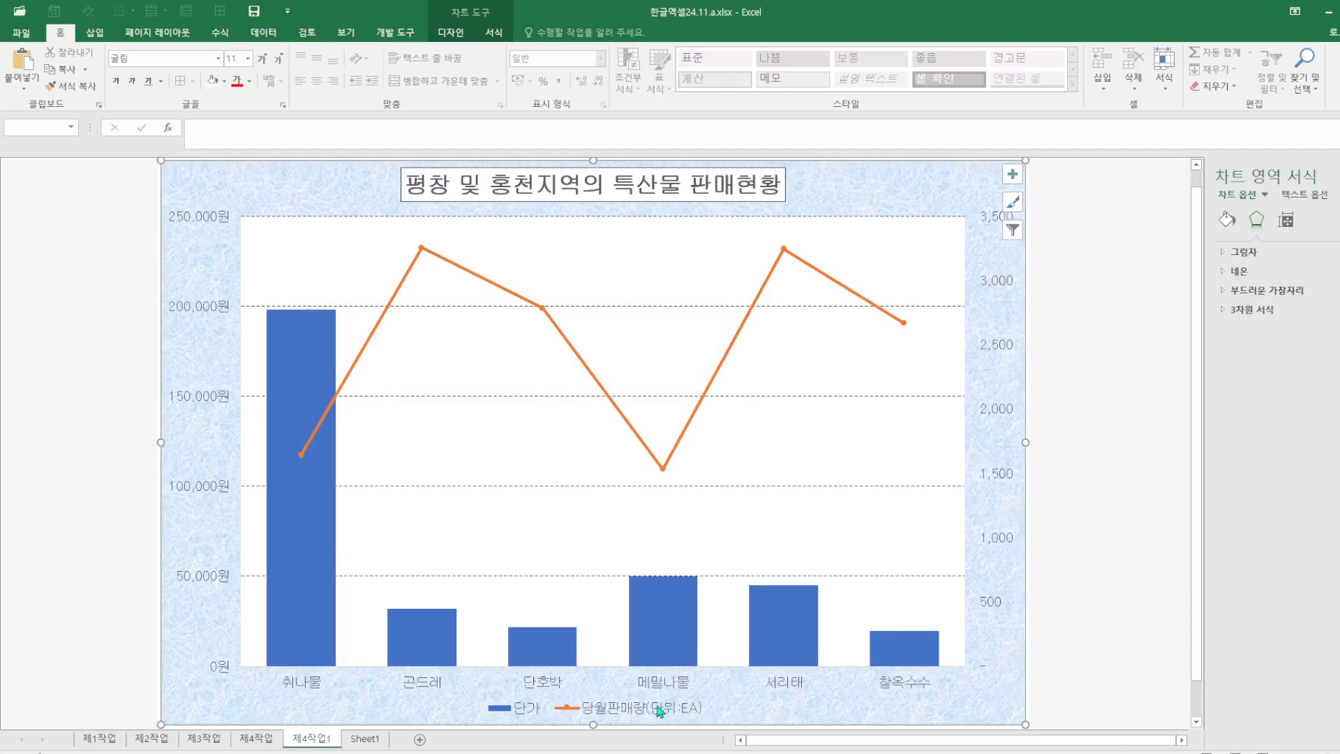
left_click(274, 740)
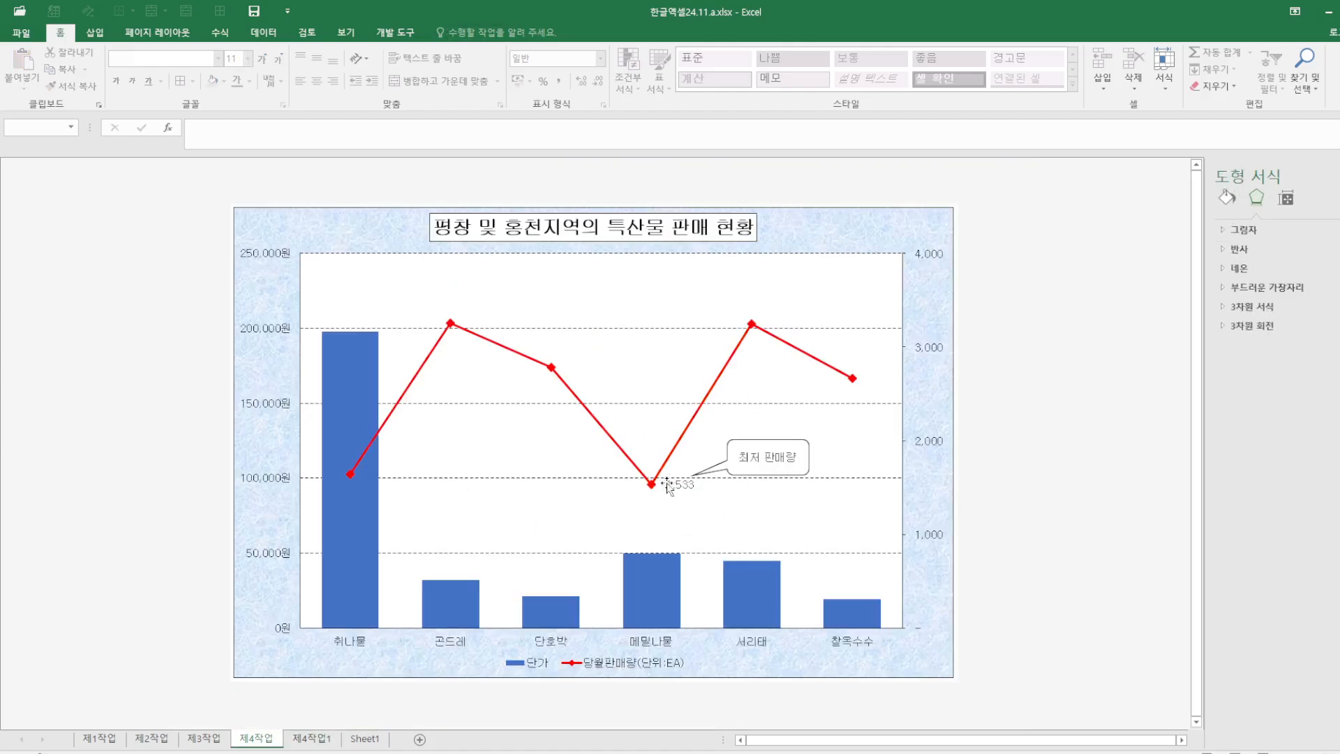
left_click(314, 742)
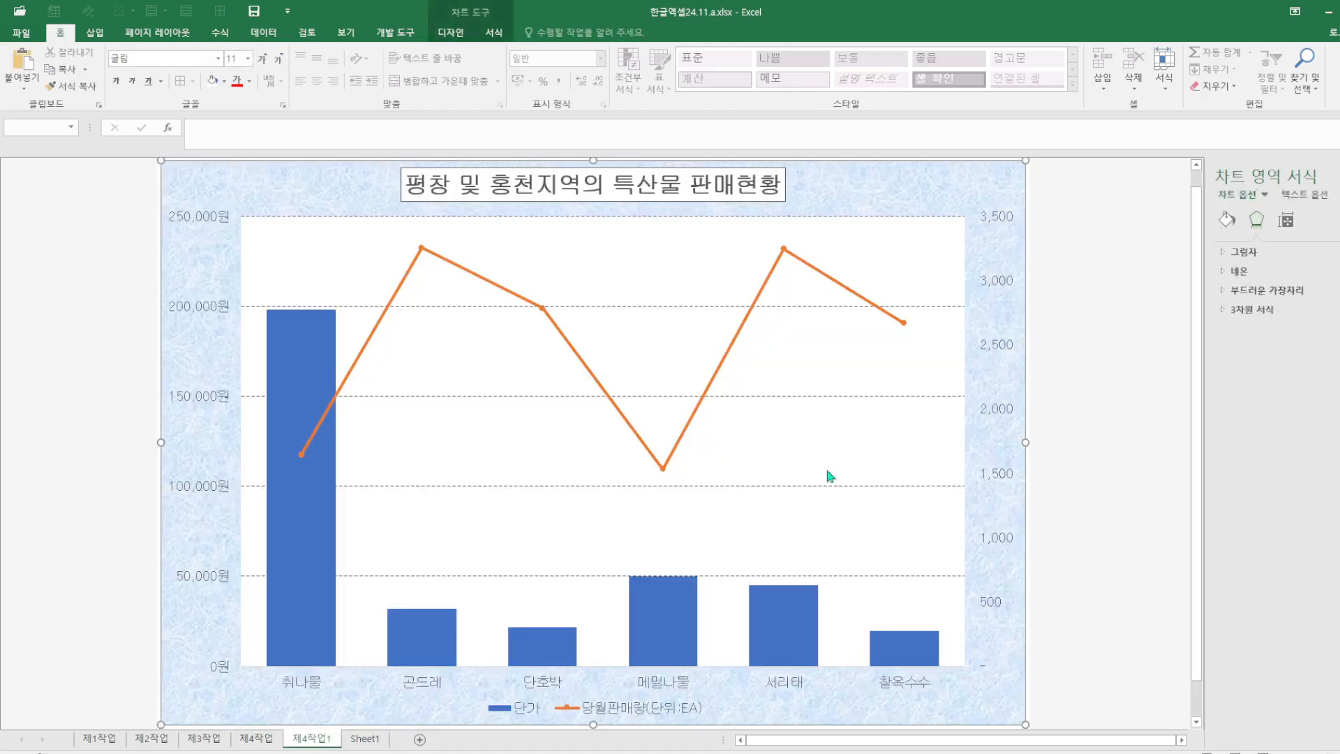
Step: Add a data label to only the 메밀나물 point of the 당월판매량(단위:EA) line and compare with the 제4작업 reference chart
left_click(663, 471)
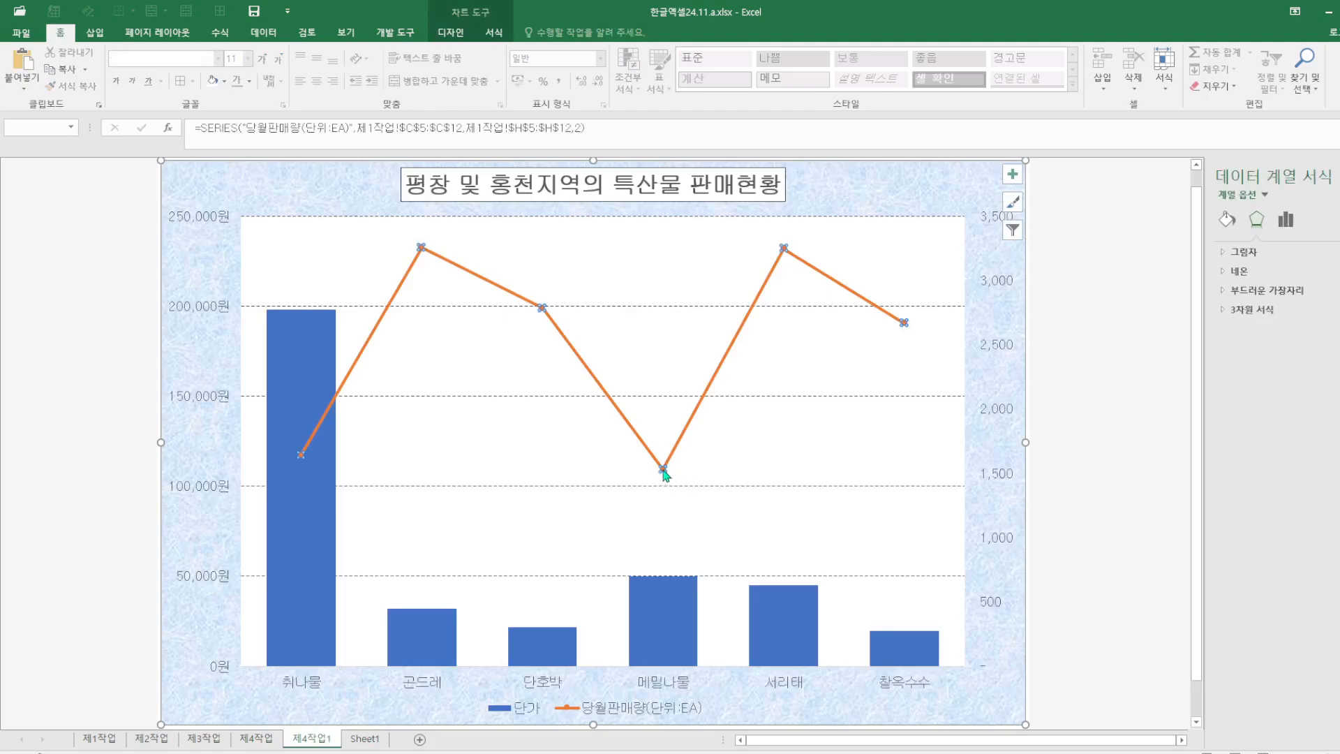
left_click(663, 471)
right_click(662, 470)
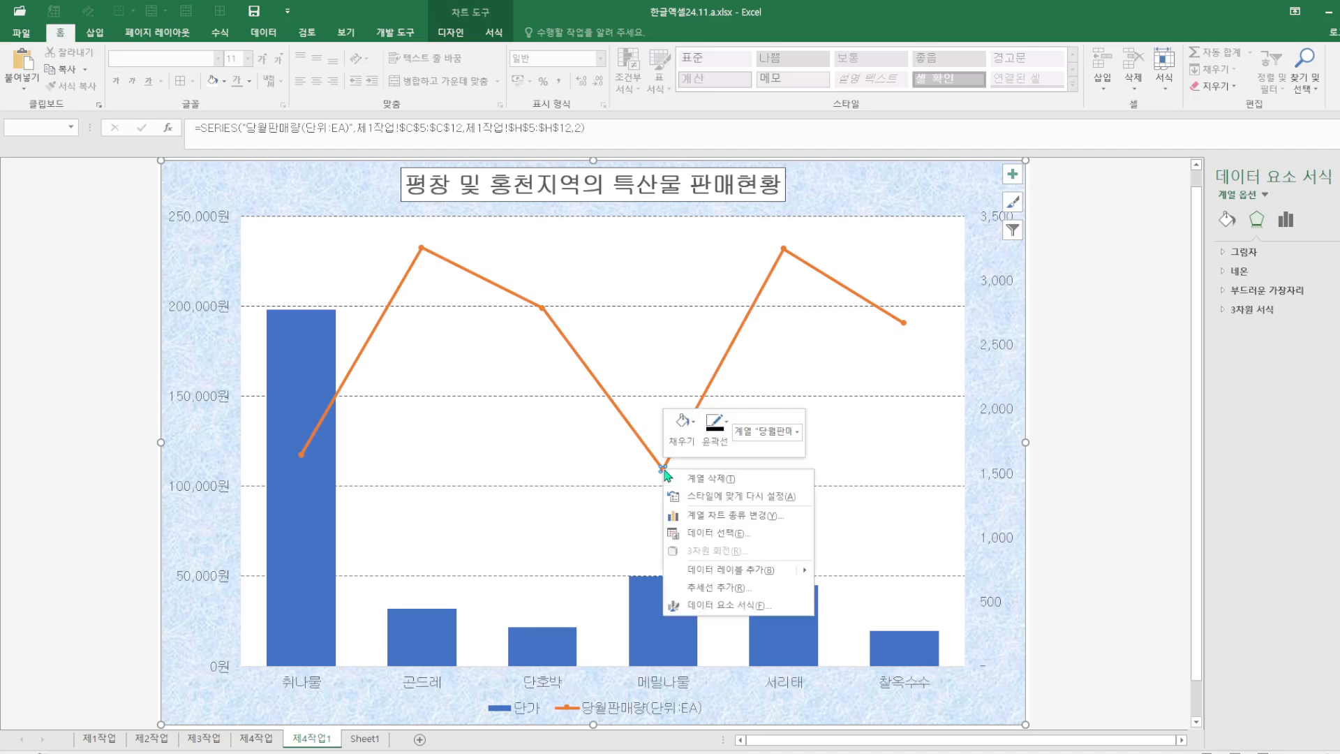
left_click(740, 575)
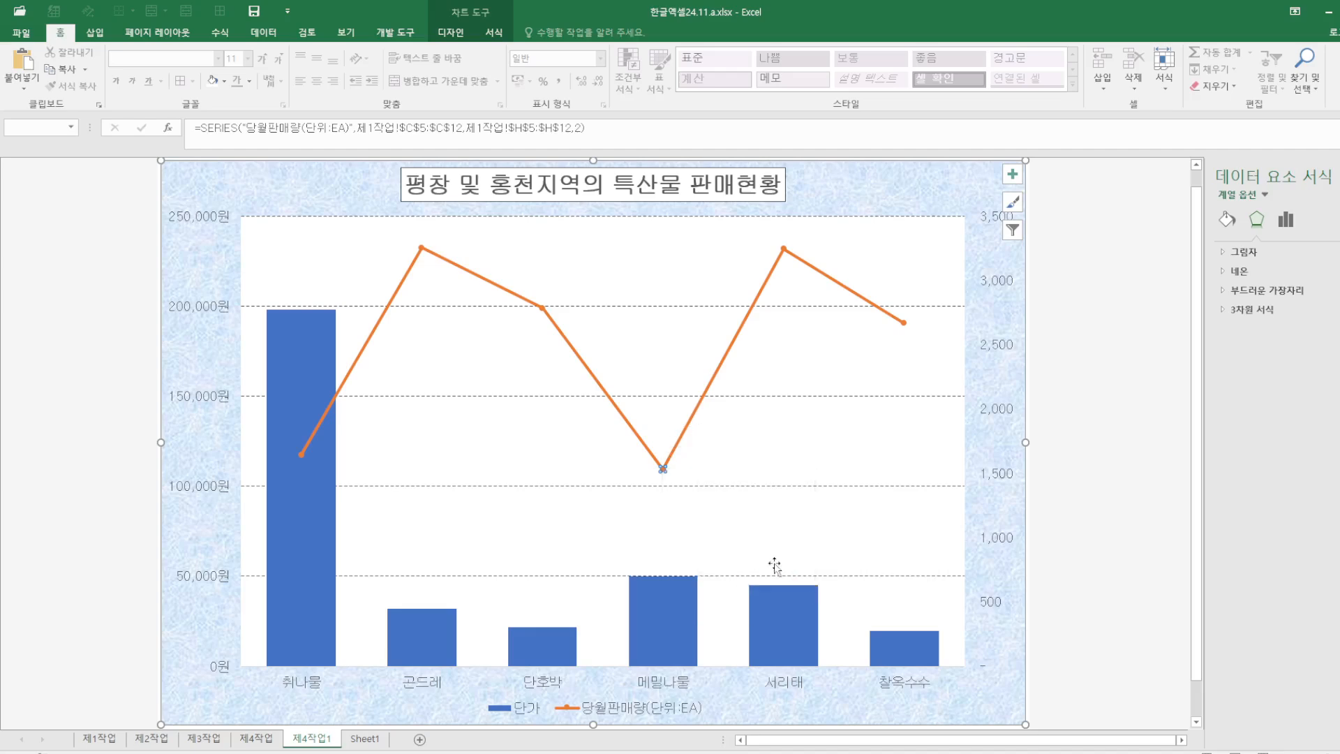
left_click(277, 740)
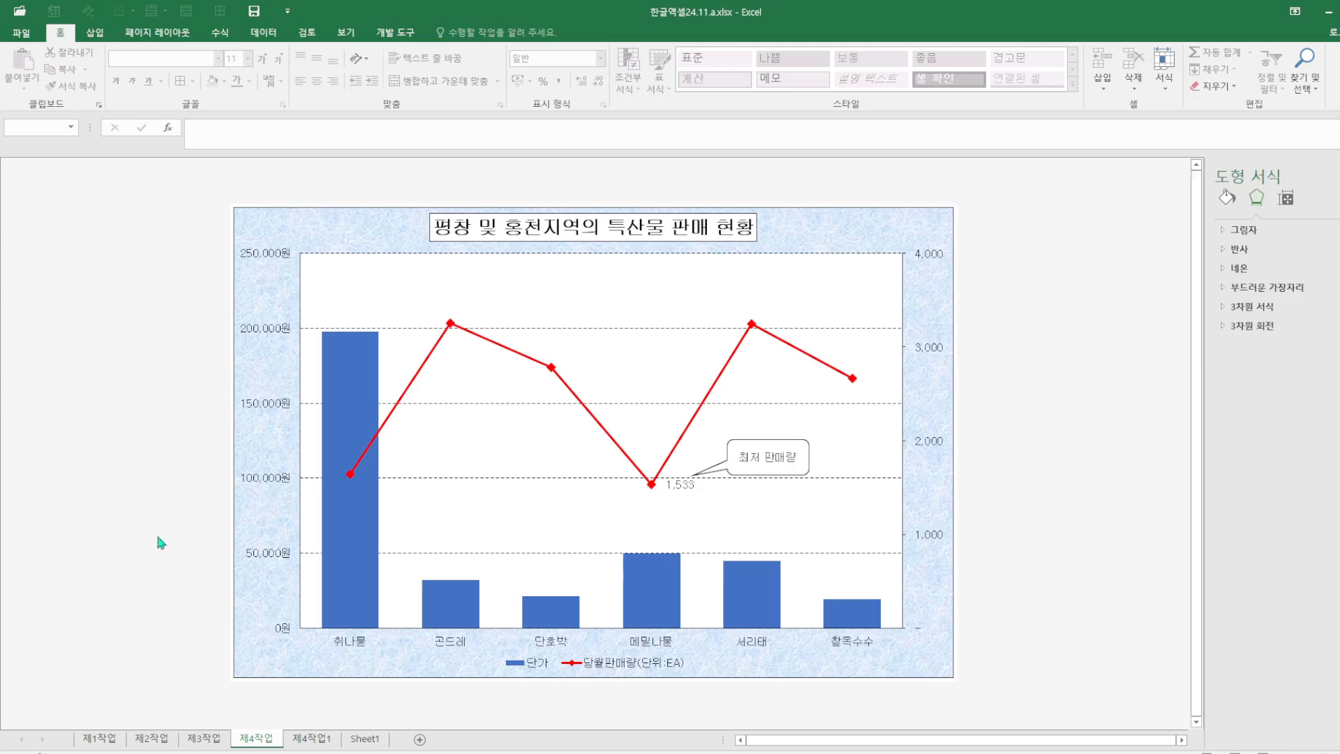
left_click(311, 738)
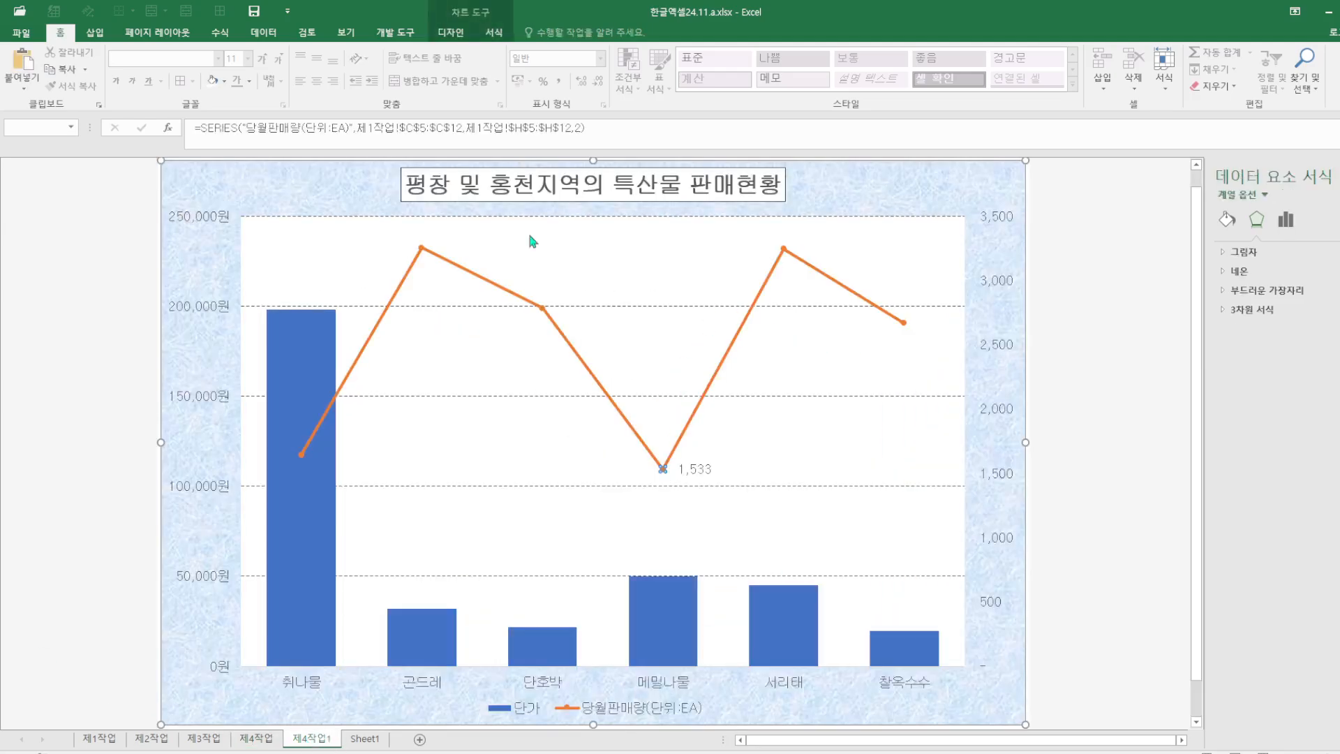
Step: Draw a rounded rectangular callout about 3 cm wide and 1.4 cm high beside the 메밀나물 data label, containing the text "최저판매량"
left_click(96, 33)
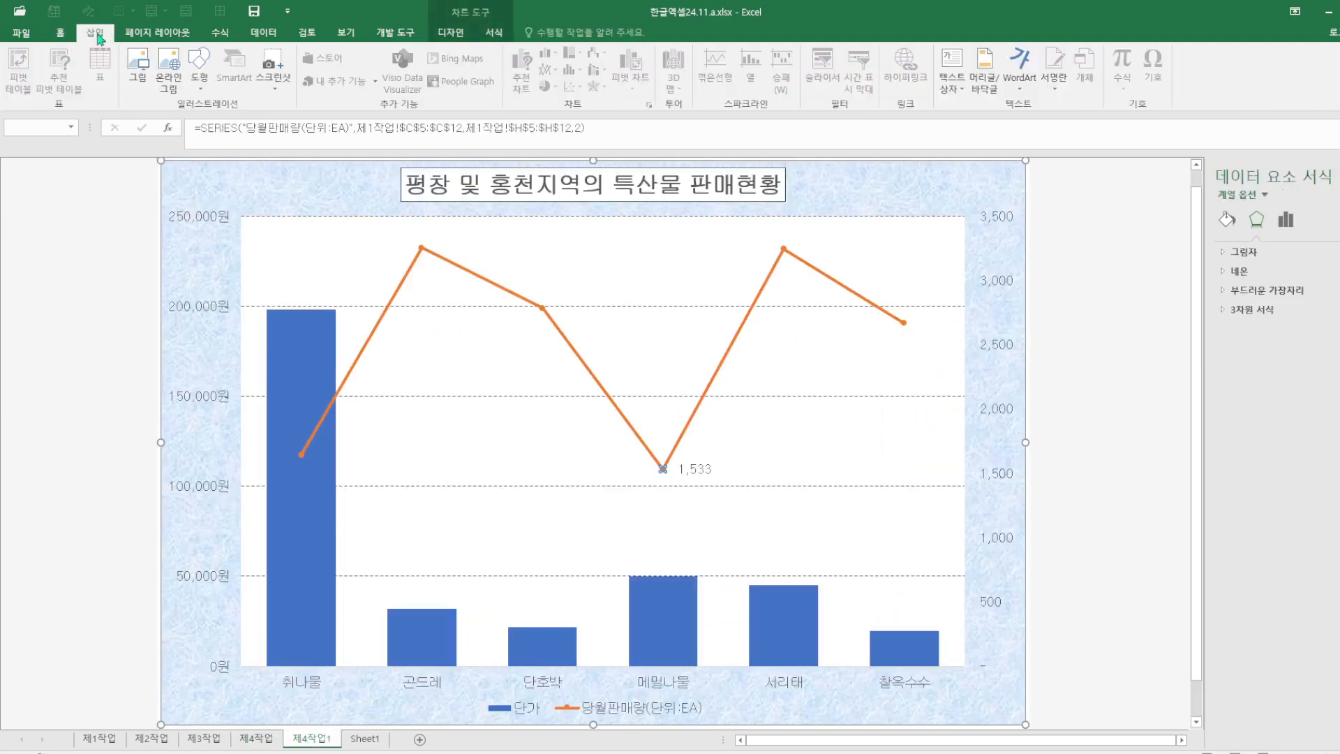
left_click(203, 89)
left_click(212, 506)
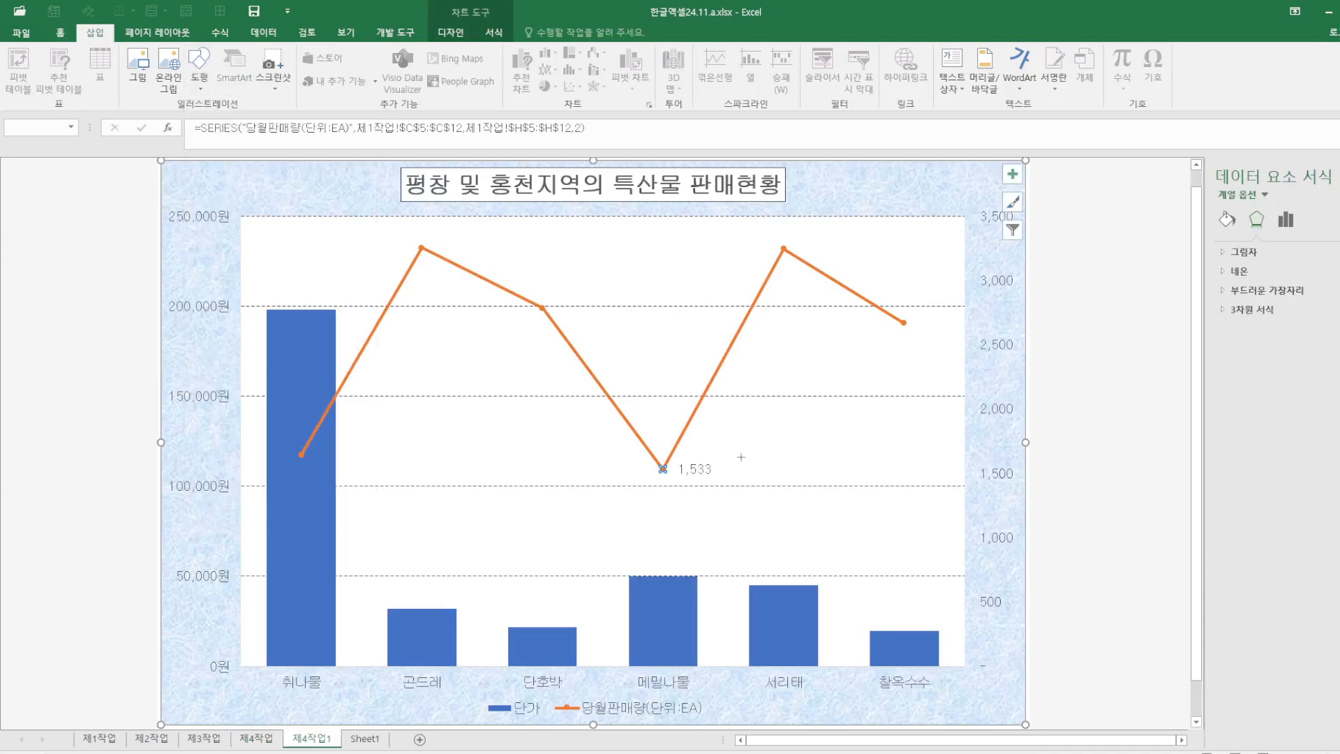
mouse_move(742, 432)
left_mouse_down()
mouse_move(841, 485)
mouse_move(720, 476)
left_mouse_up()
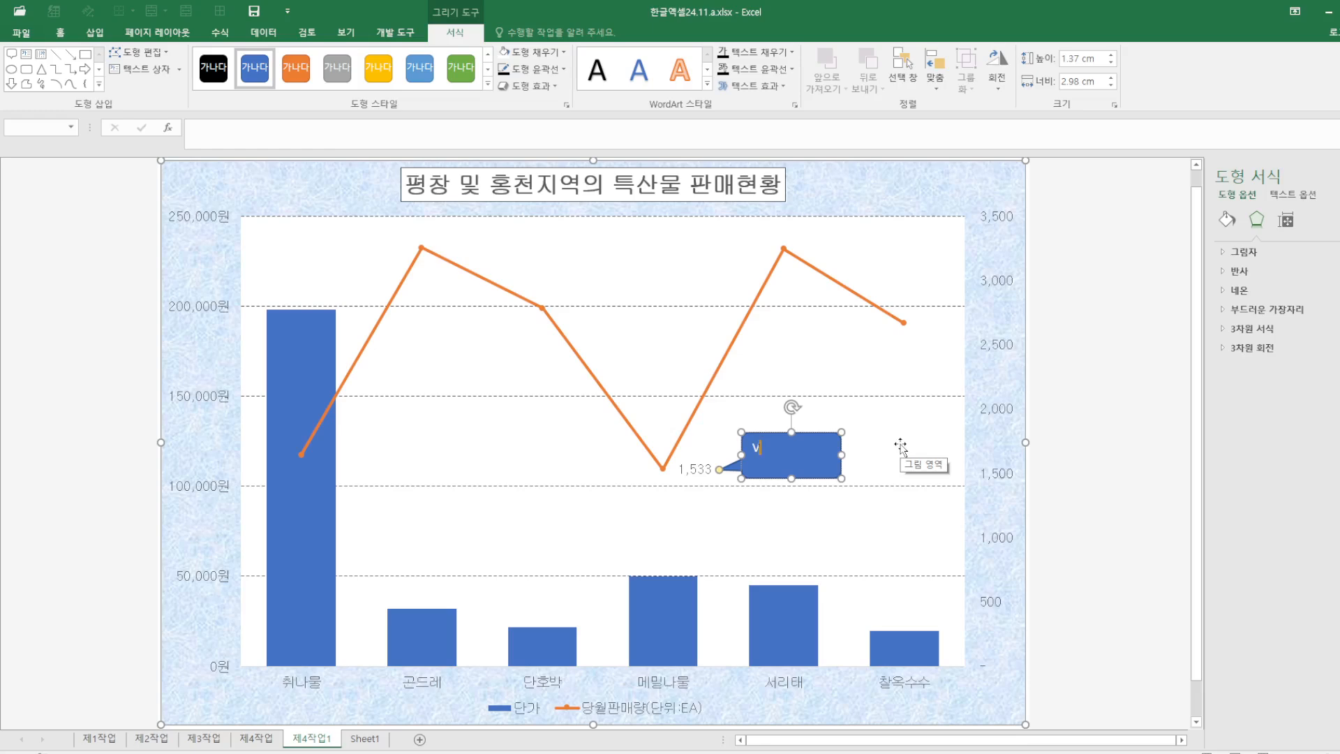
type("ㅊ")
type("저")
type("판매량")
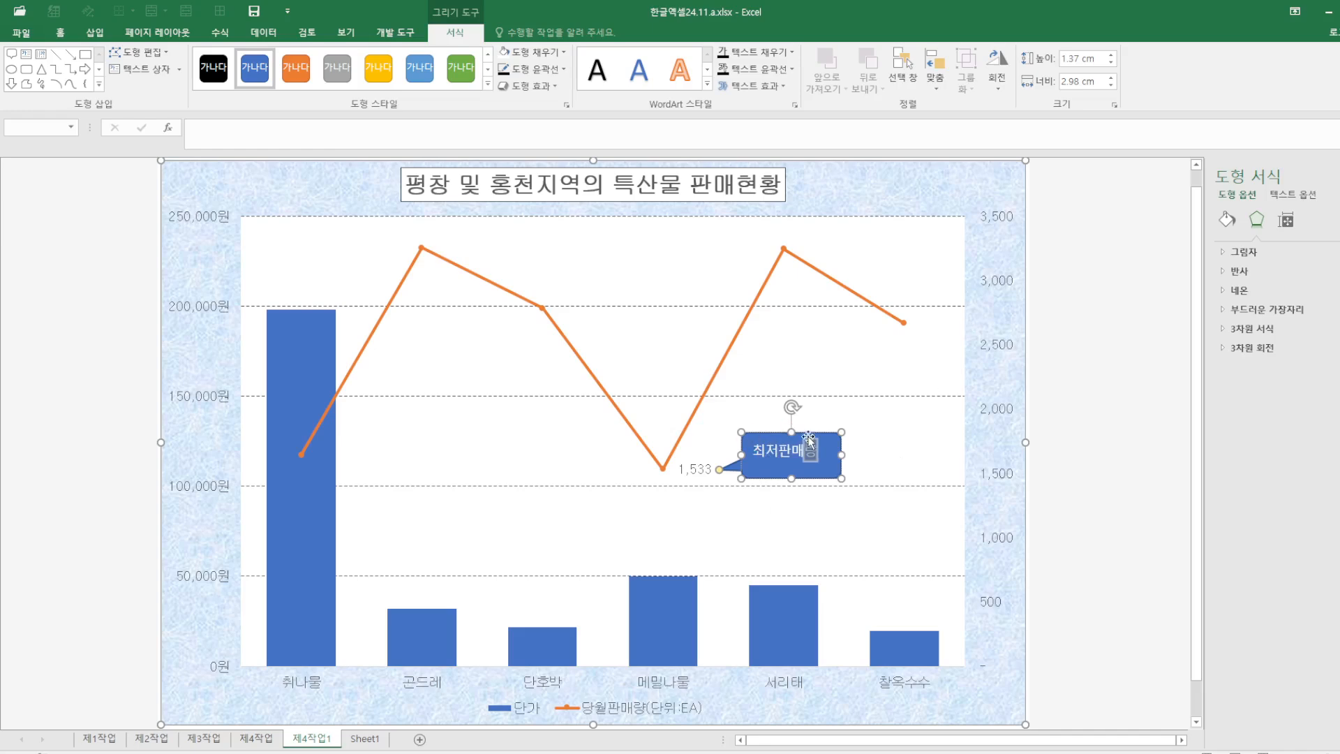
Step: Format the callout text in black 굴림 font, centred both horizontally and vertically
left_click_drag(813, 452, 733, 452)
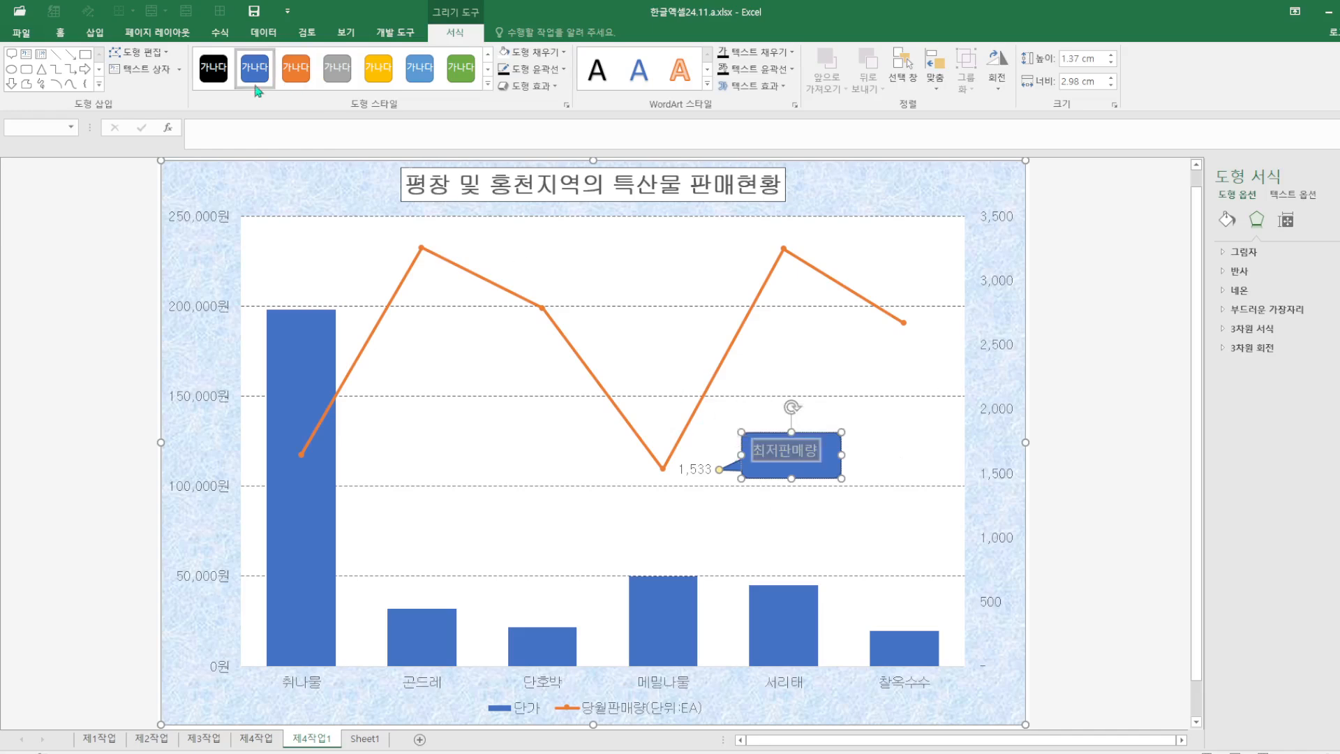
left_click(60, 32)
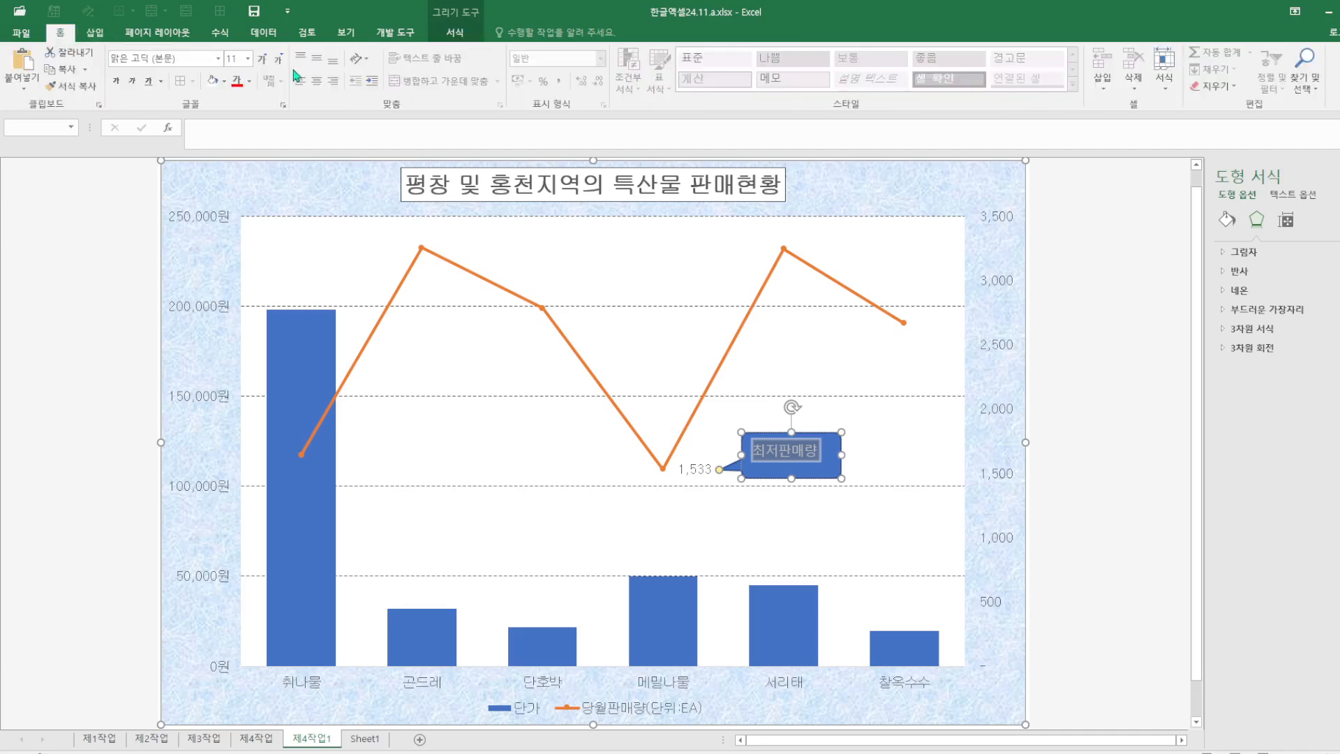
left_click(219, 59)
left_click(161, 183)
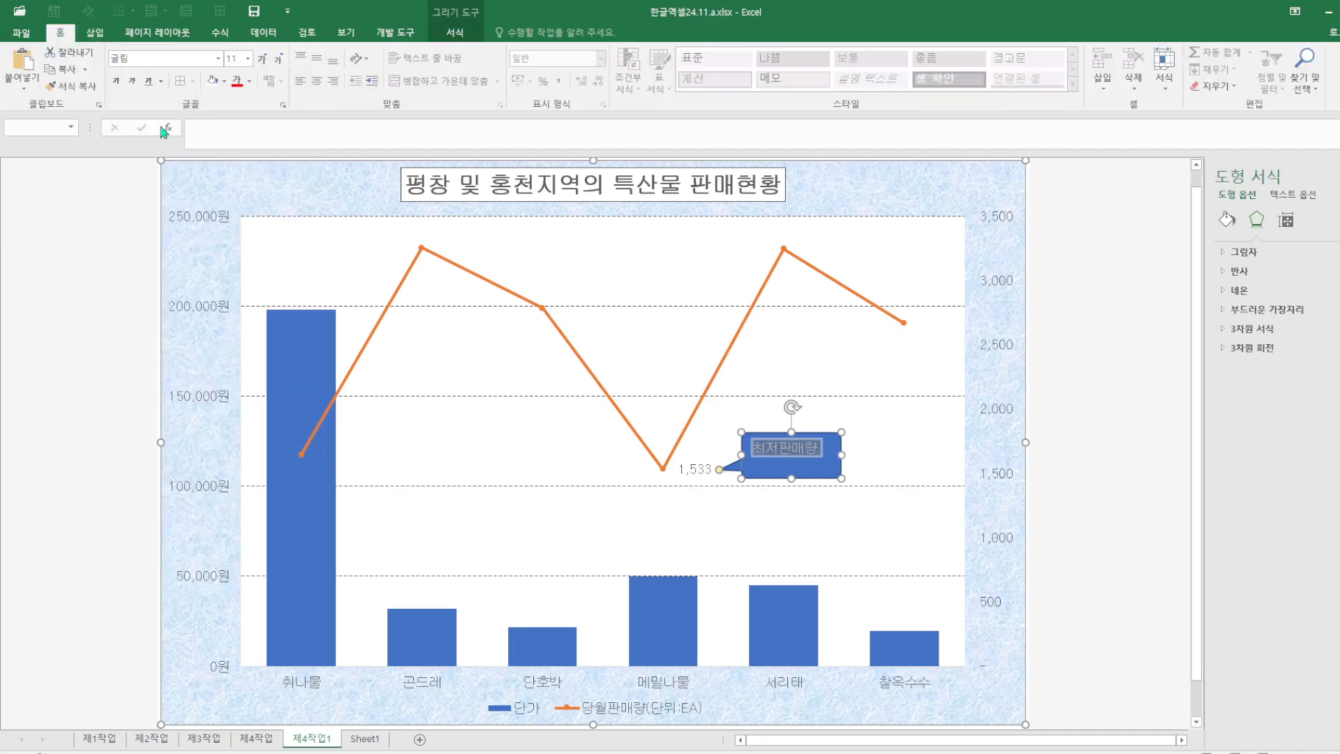
left_click(317, 58)
left_click(317, 81)
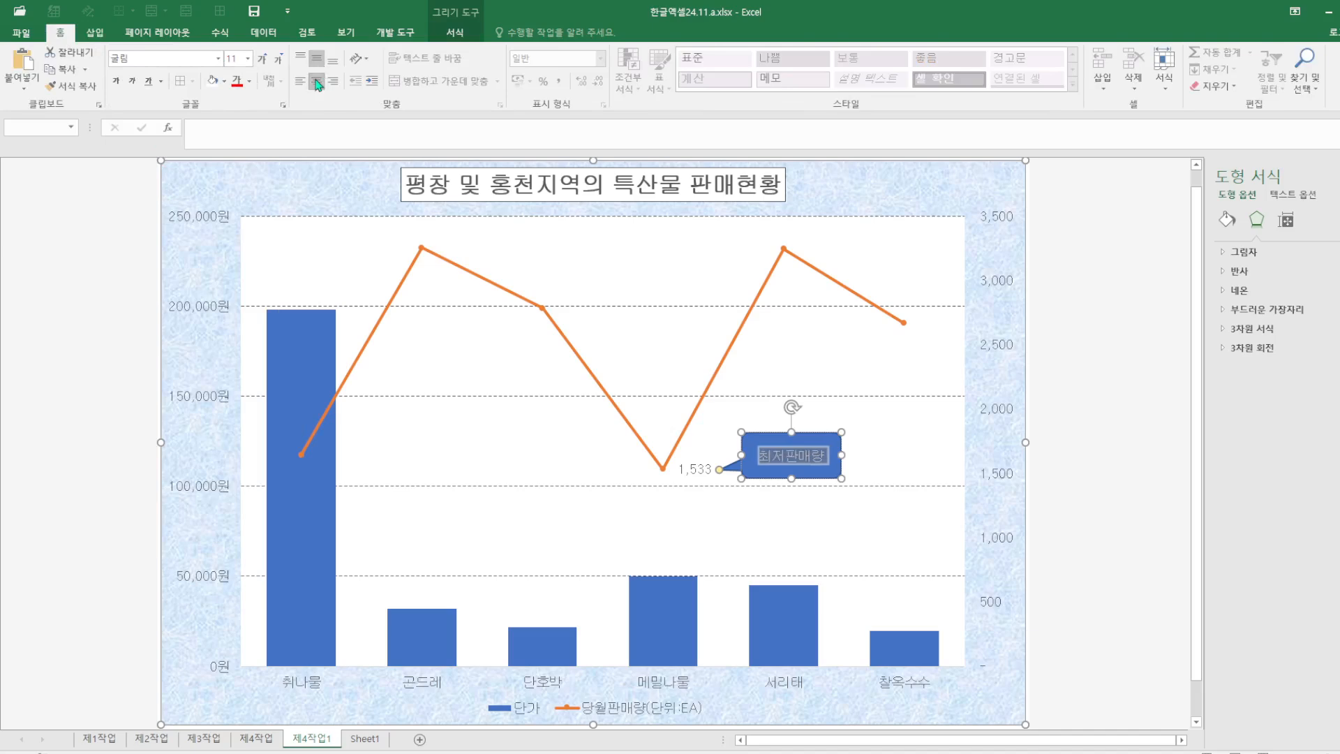
left_click(249, 81)
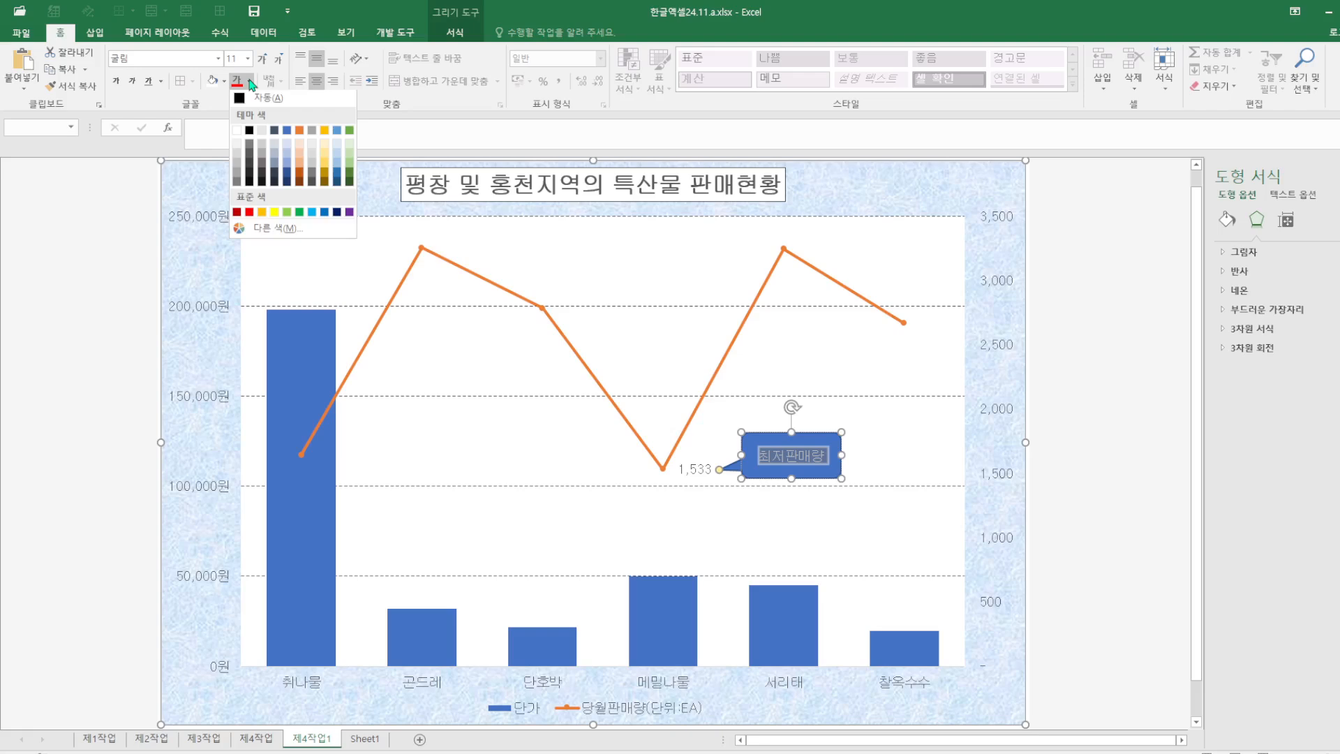
left_click(251, 145)
Step: Give the callout a white fill and a black outline, and deselect it
left_click(456, 33)
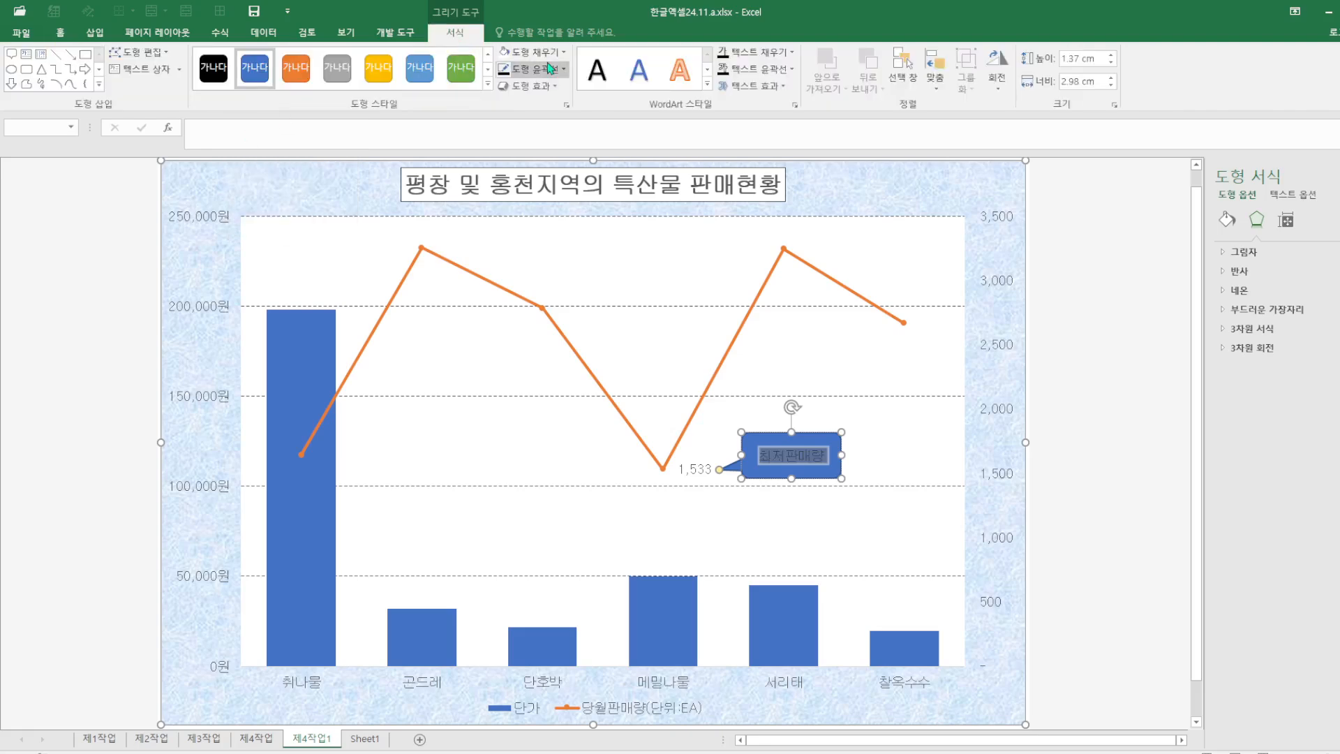
left_click(503, 53)
left_click(504, 75)
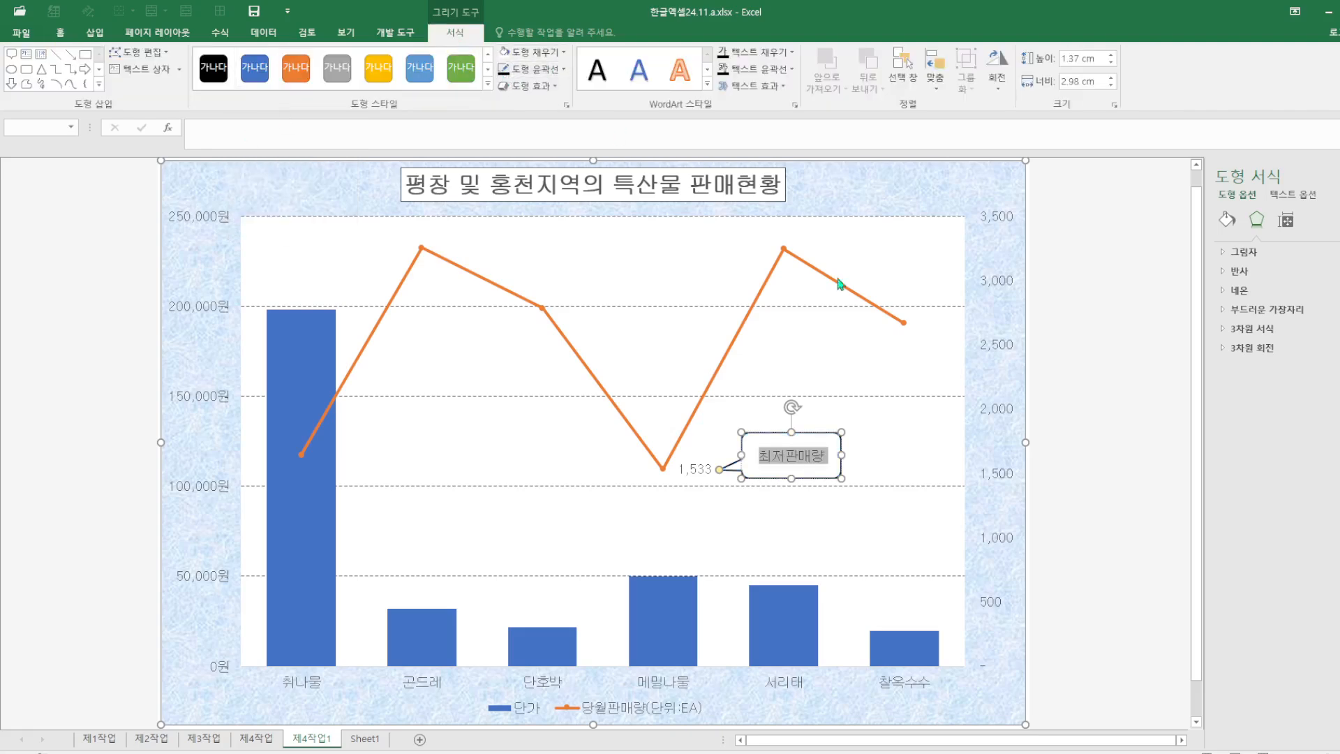
left_click(1113, 531)
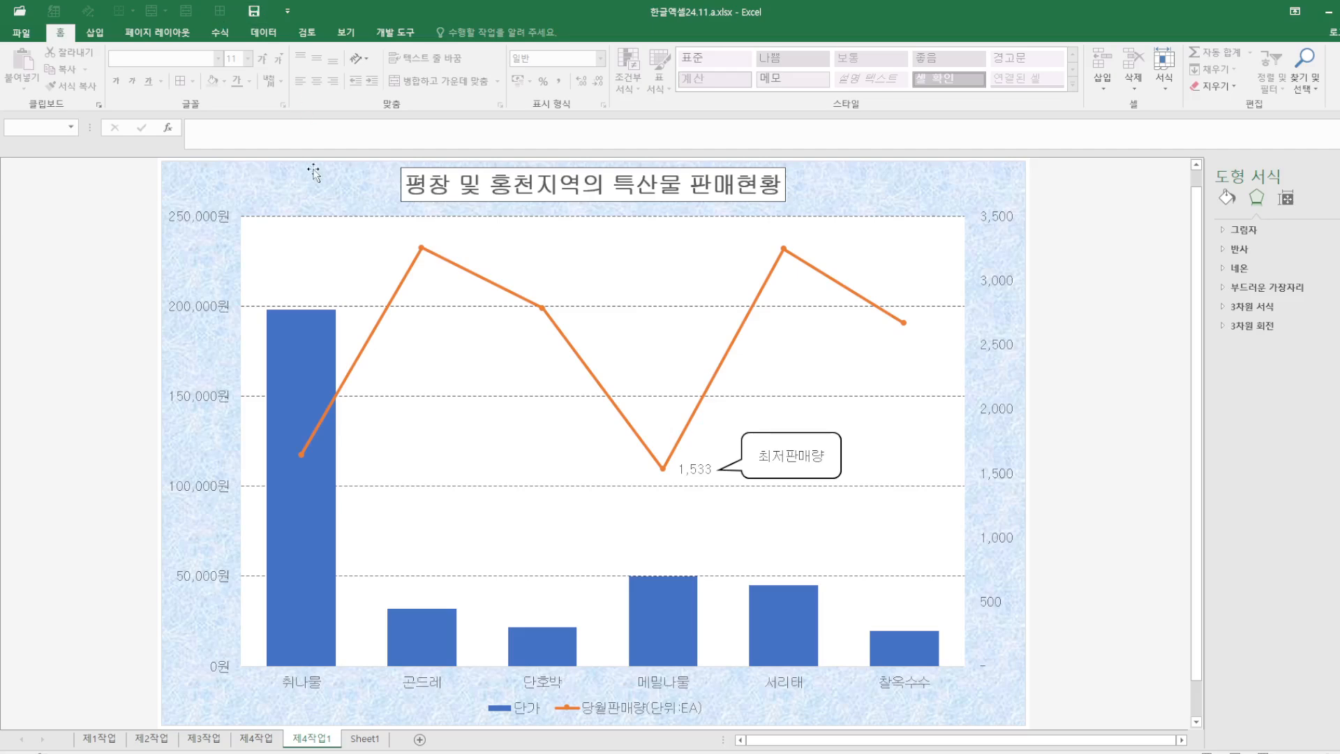
Step: Following the 제4작업 reference chart, give the chart area, both vertical axes and the horizontal axis a black outline
left_click(256, 738)
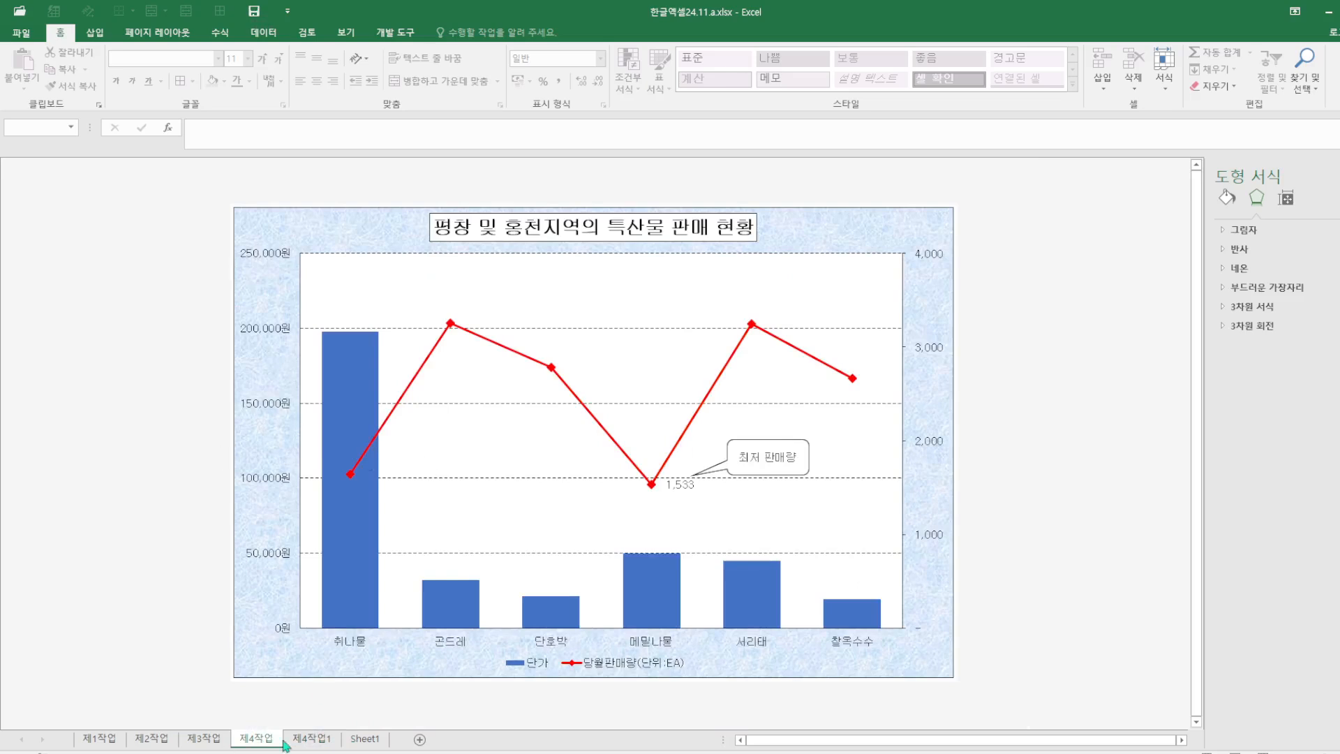
left_click(315, 740)
left_click(944, 189)
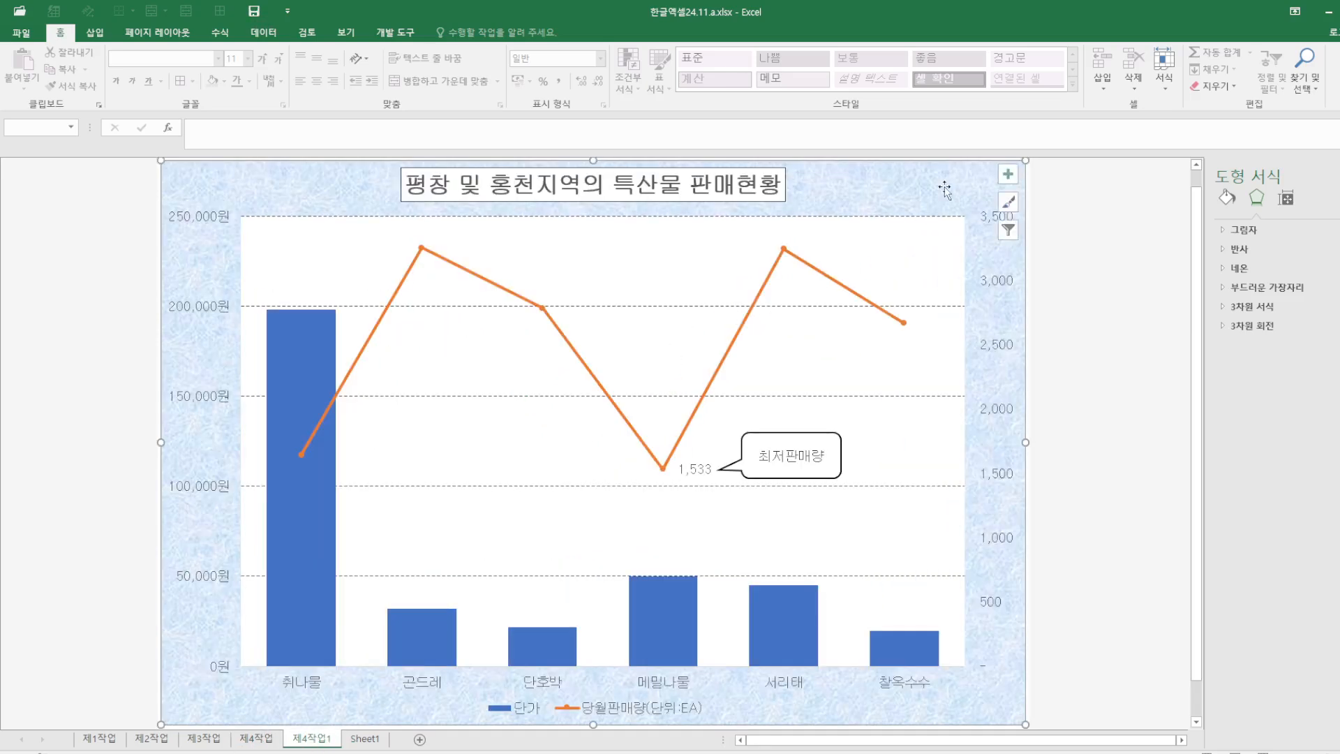
left_click(494, 33)
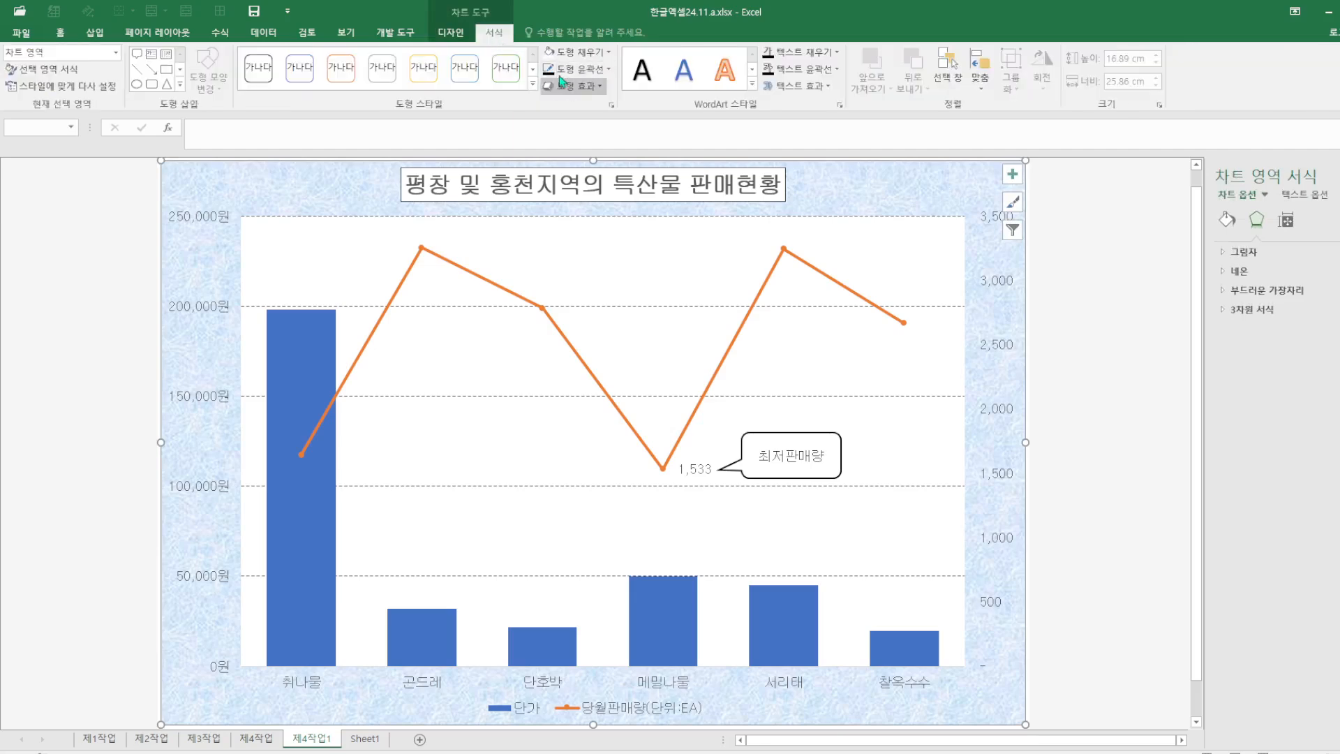
left_click(998, 287)
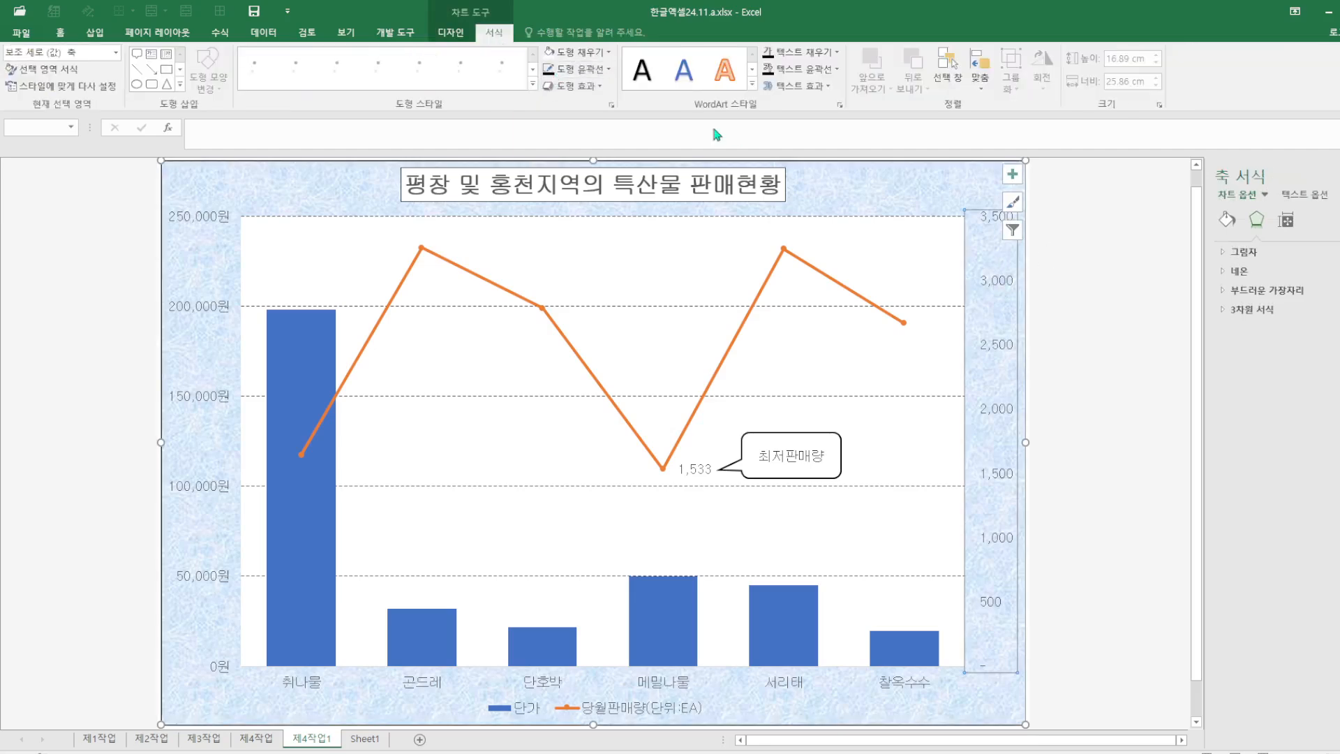
left_click(199, 313)
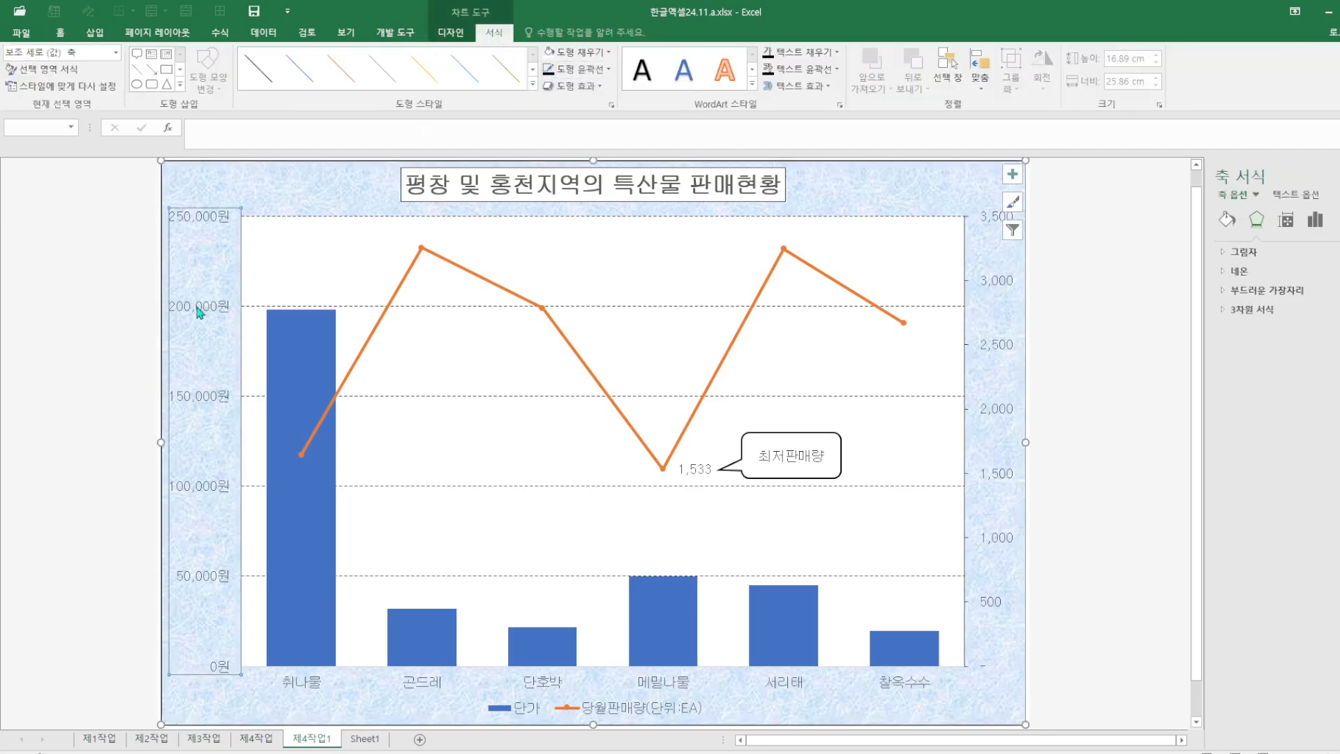
left_click(436, 698)
left_click(270, 687)
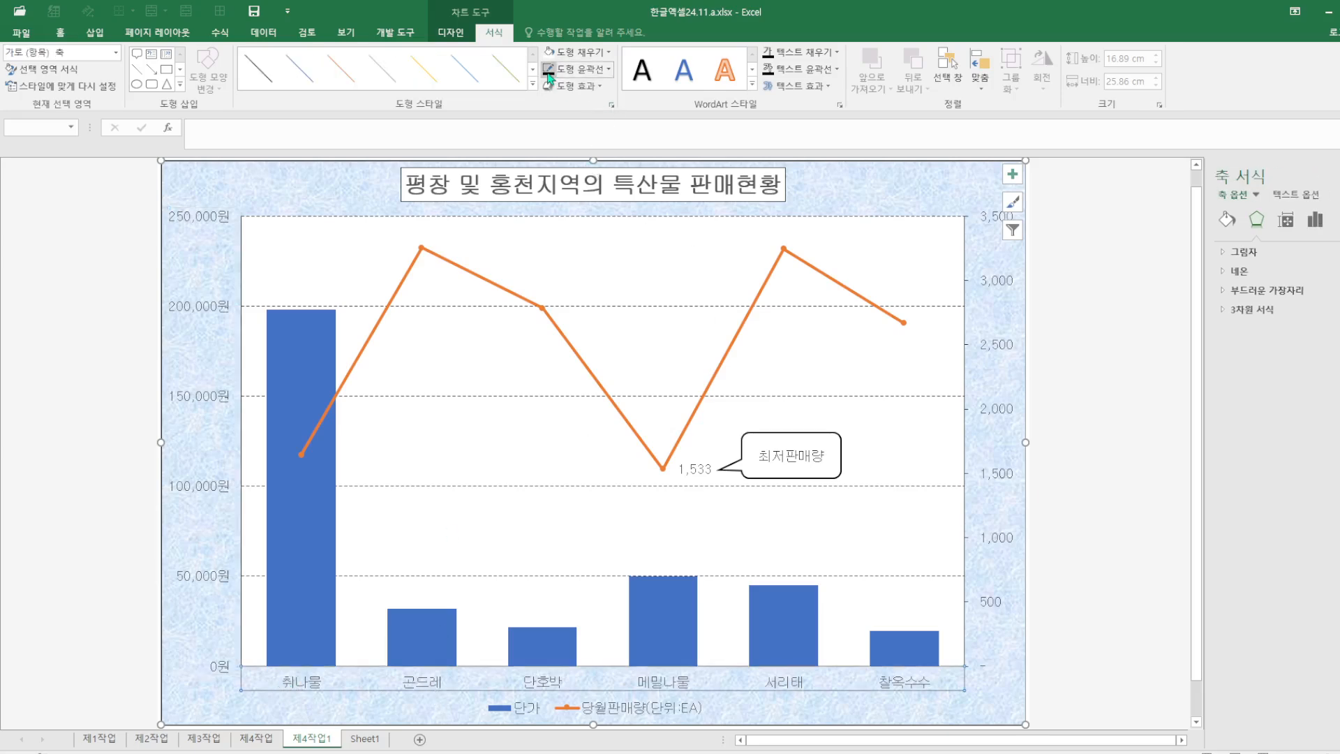
left_click(1084, 620)
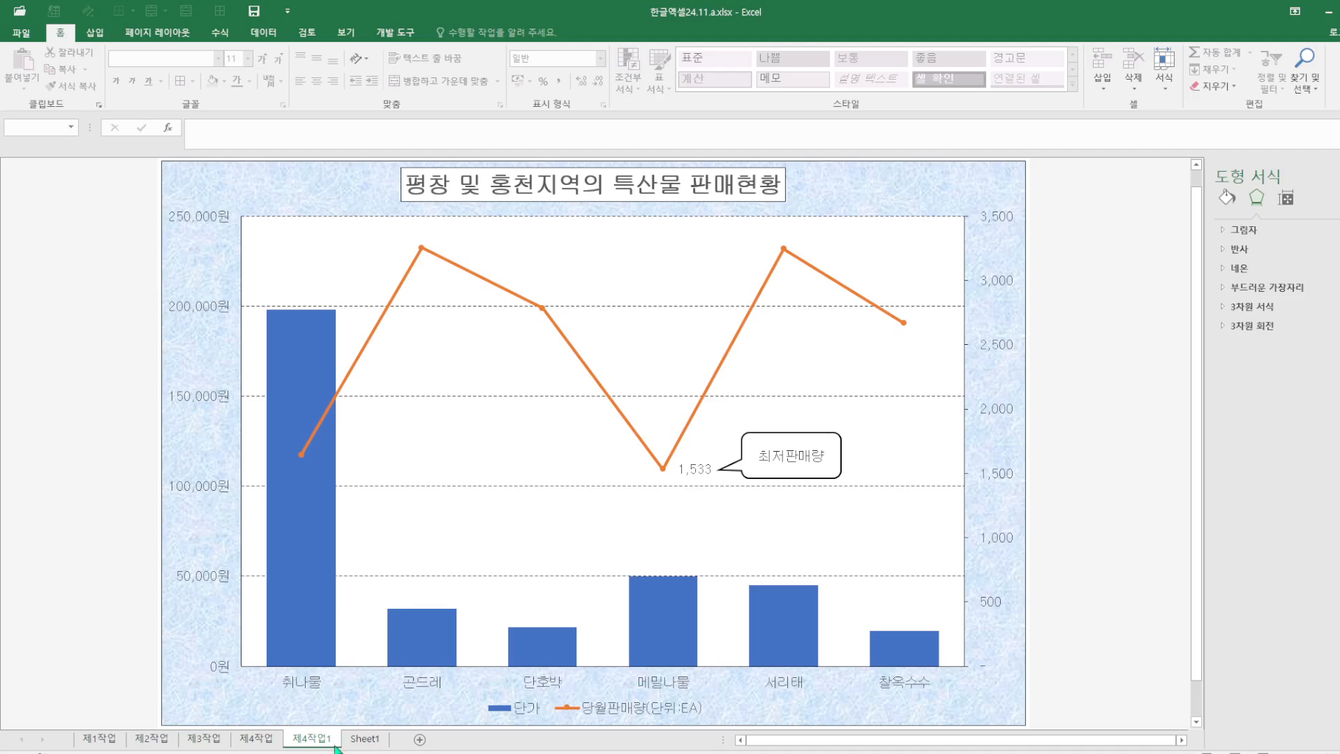
Step: Match the secondary vertical axis to the 제4작업 chart by setting its maximum to 4000 and its major unit to 1000
left_click(262, 745)
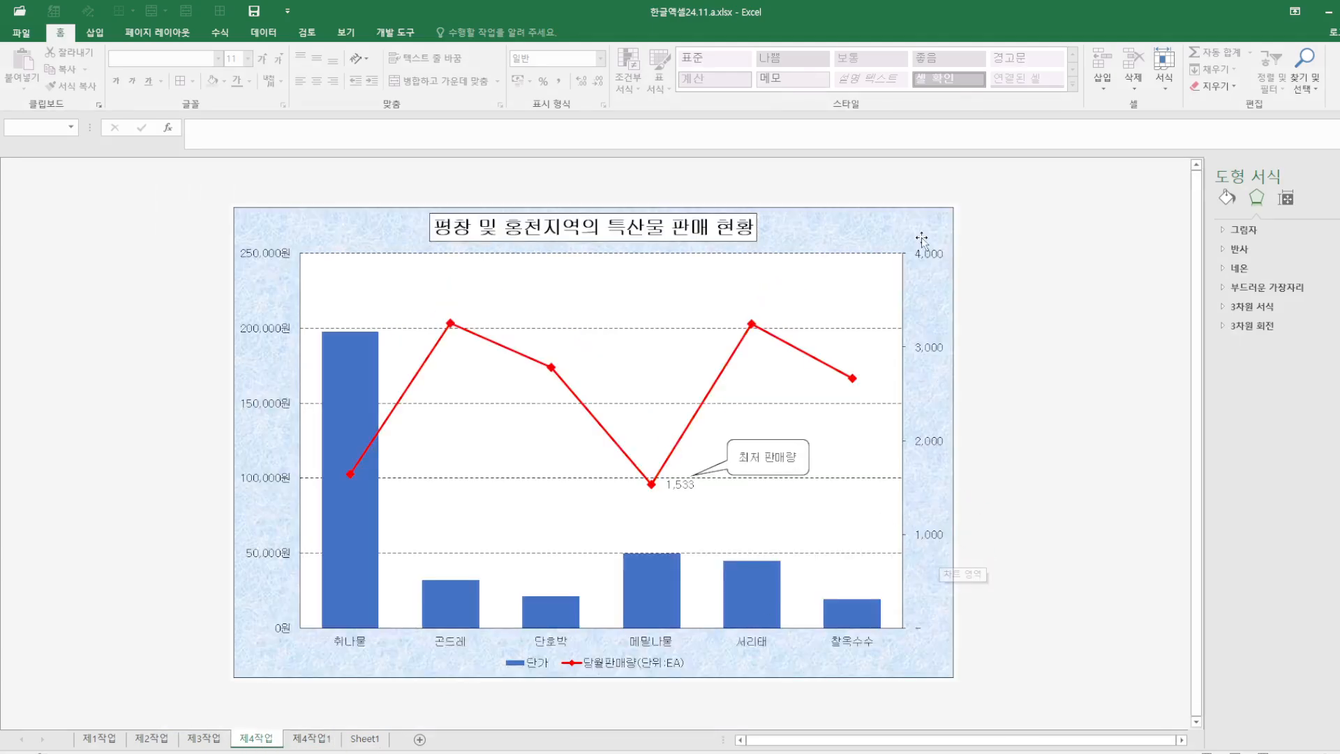
left_click(331, 744)
right_click(1000, 479)
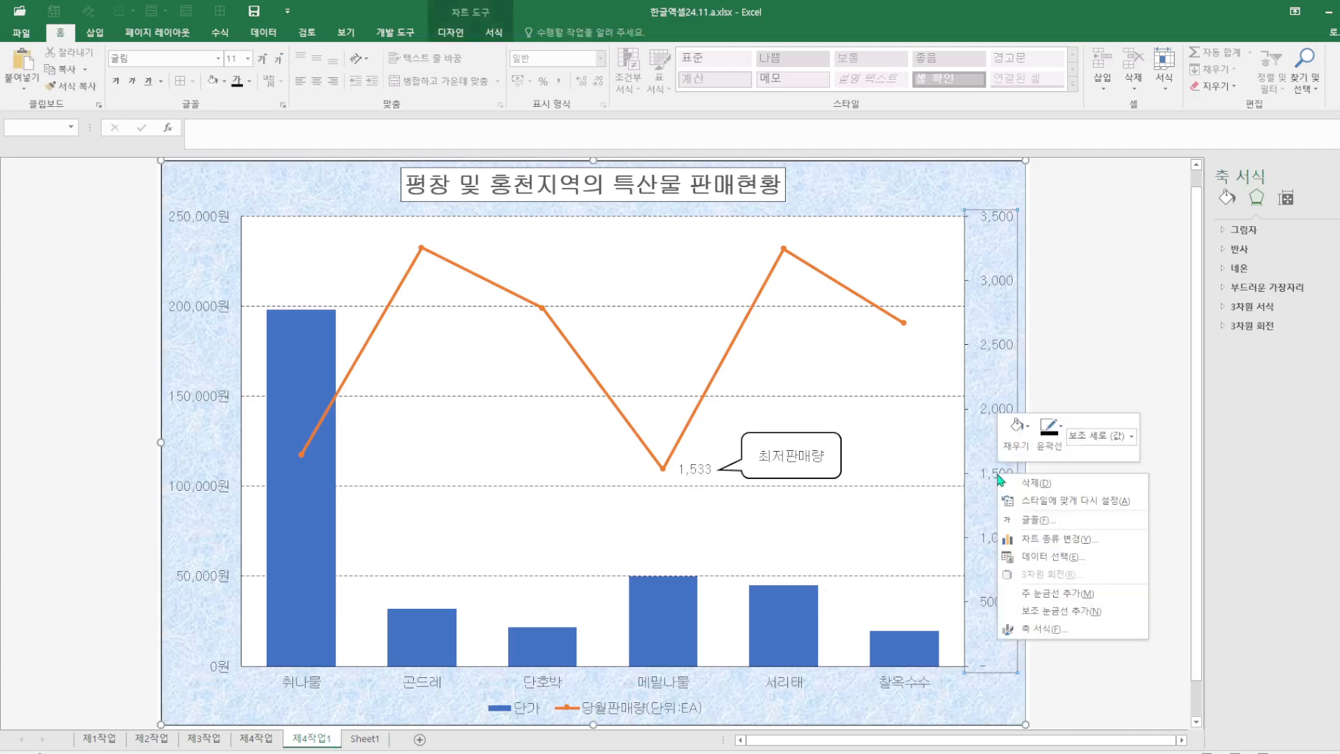
left_click(1070, 631)
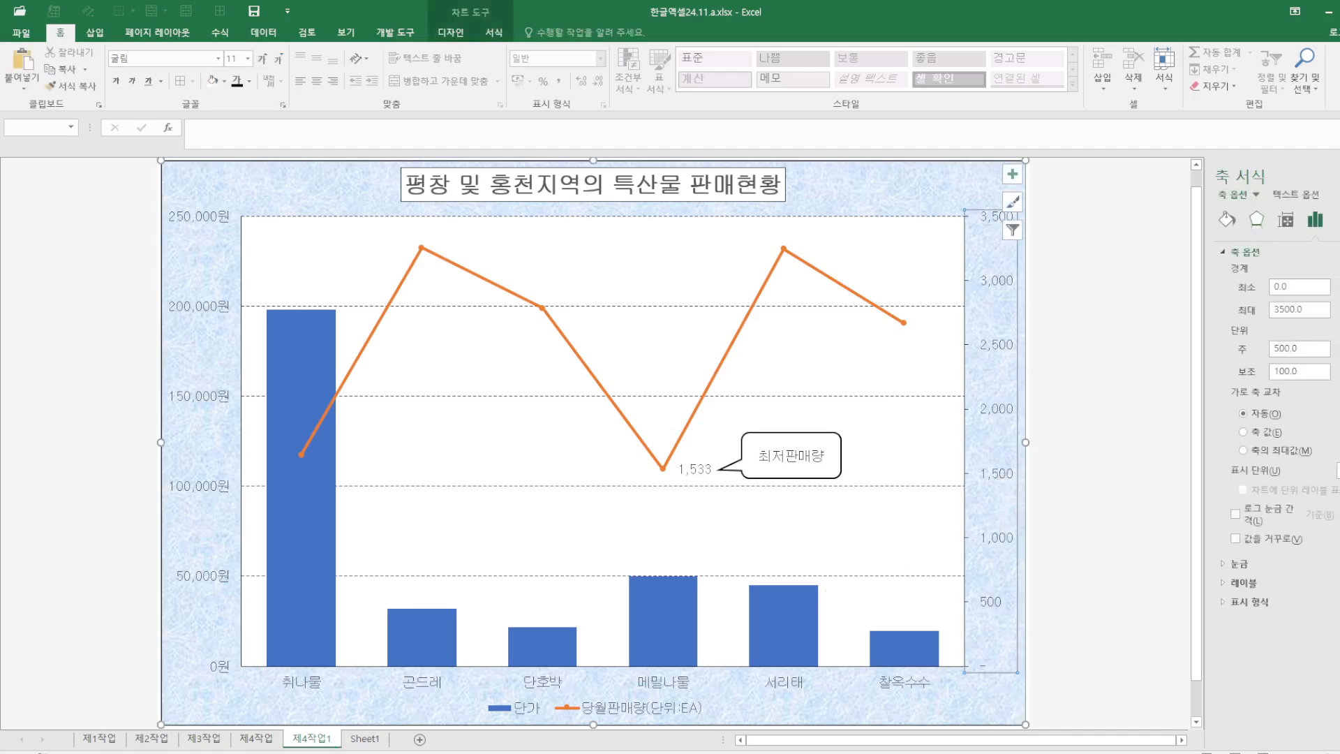
double_click(1312, 308)
type("4000")
left_click(1307, 348)
key("BackSpace")
key("BackSpace")
key("BackSpace")
key("BackSpace")
key("BackSpace")
type("100")
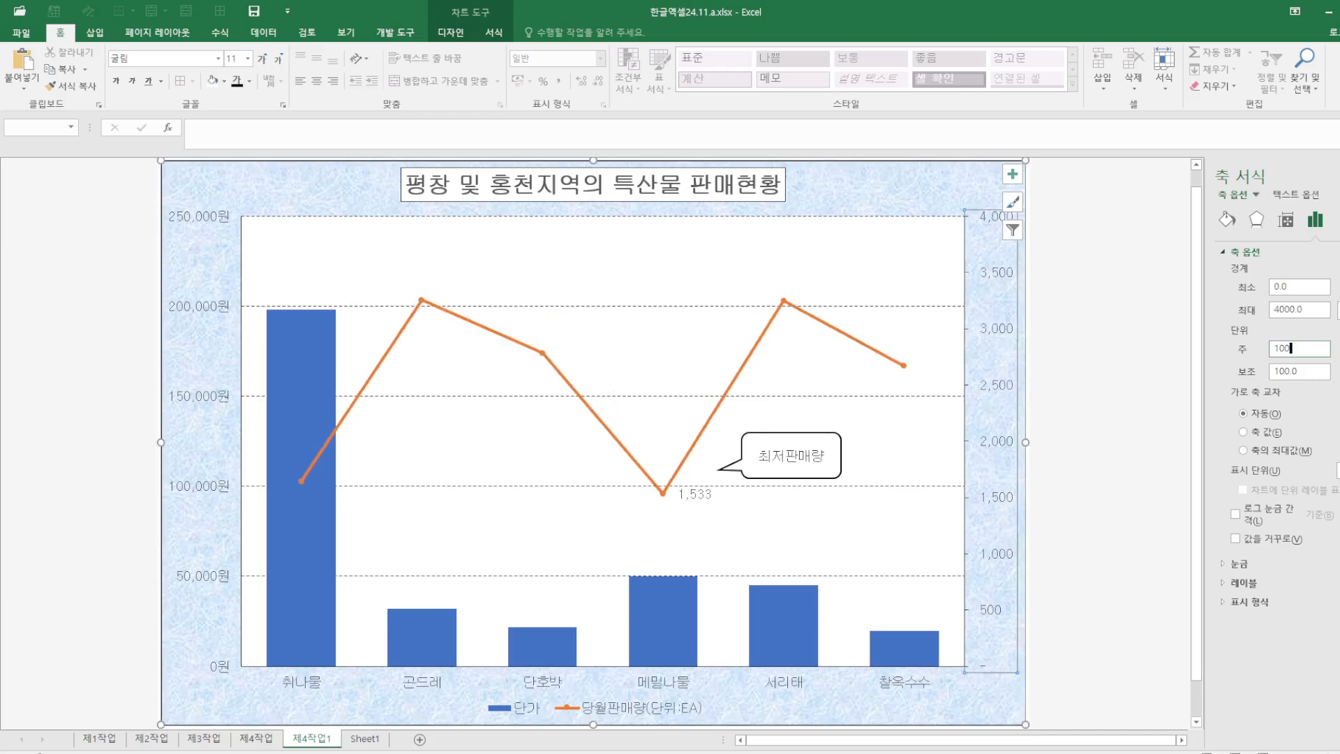
left_click(1102, 496)
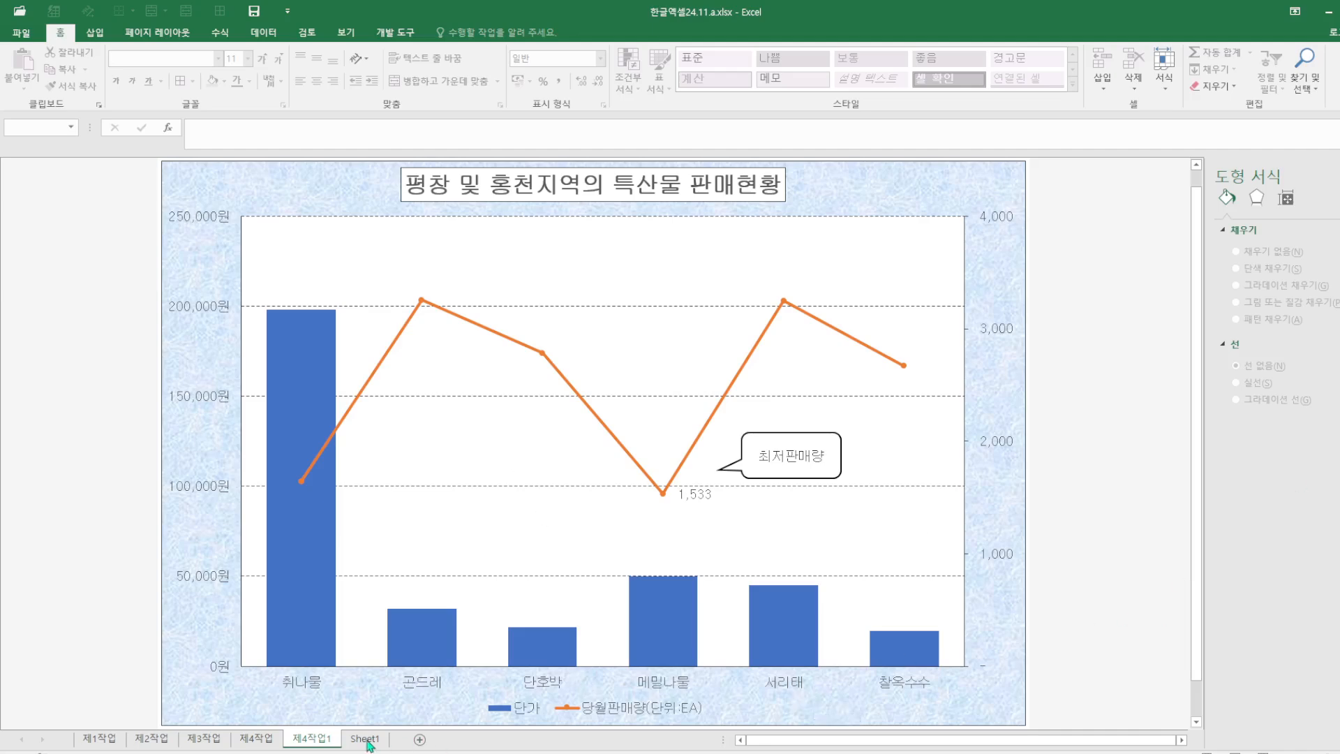
Step: Following the 제4작업 reference chart, give the 당월판매량 line series on the 제4작업1 chart built-in diamond markers of size 10
left_click(269, 744)
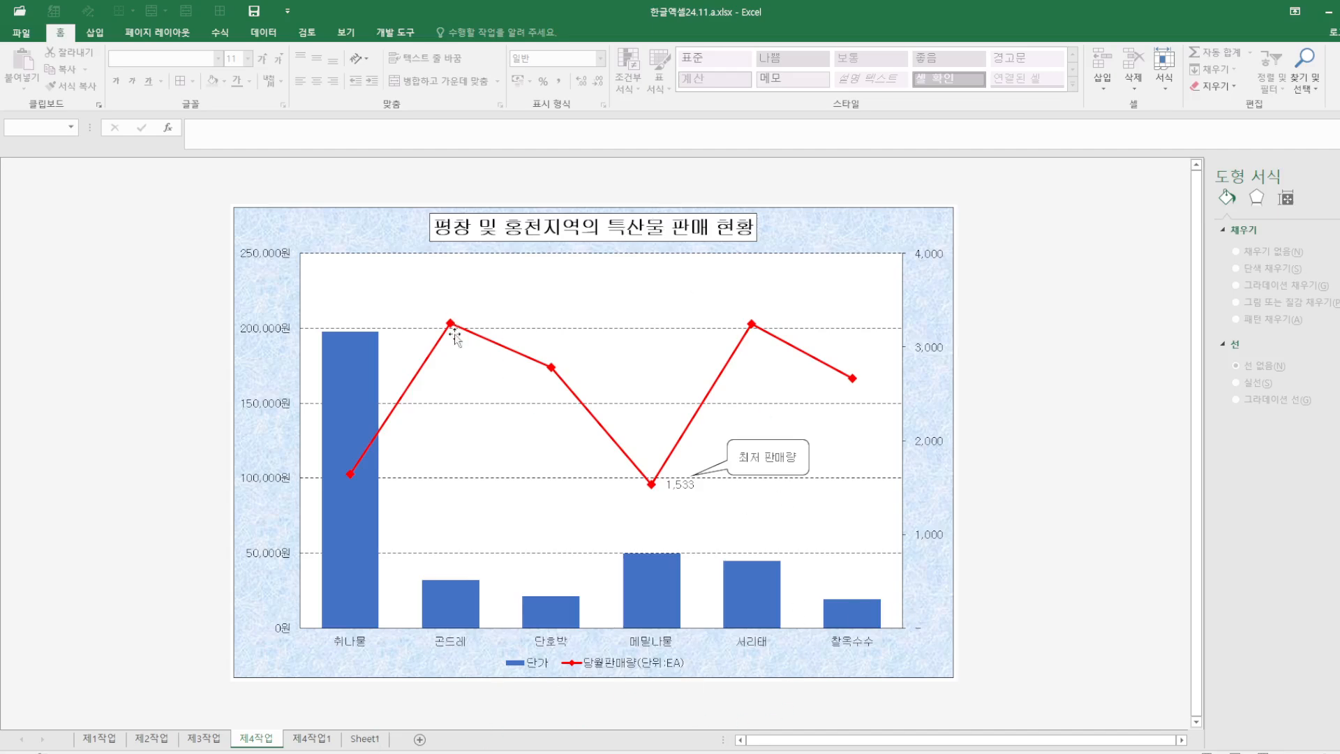
left_click(311, 740)
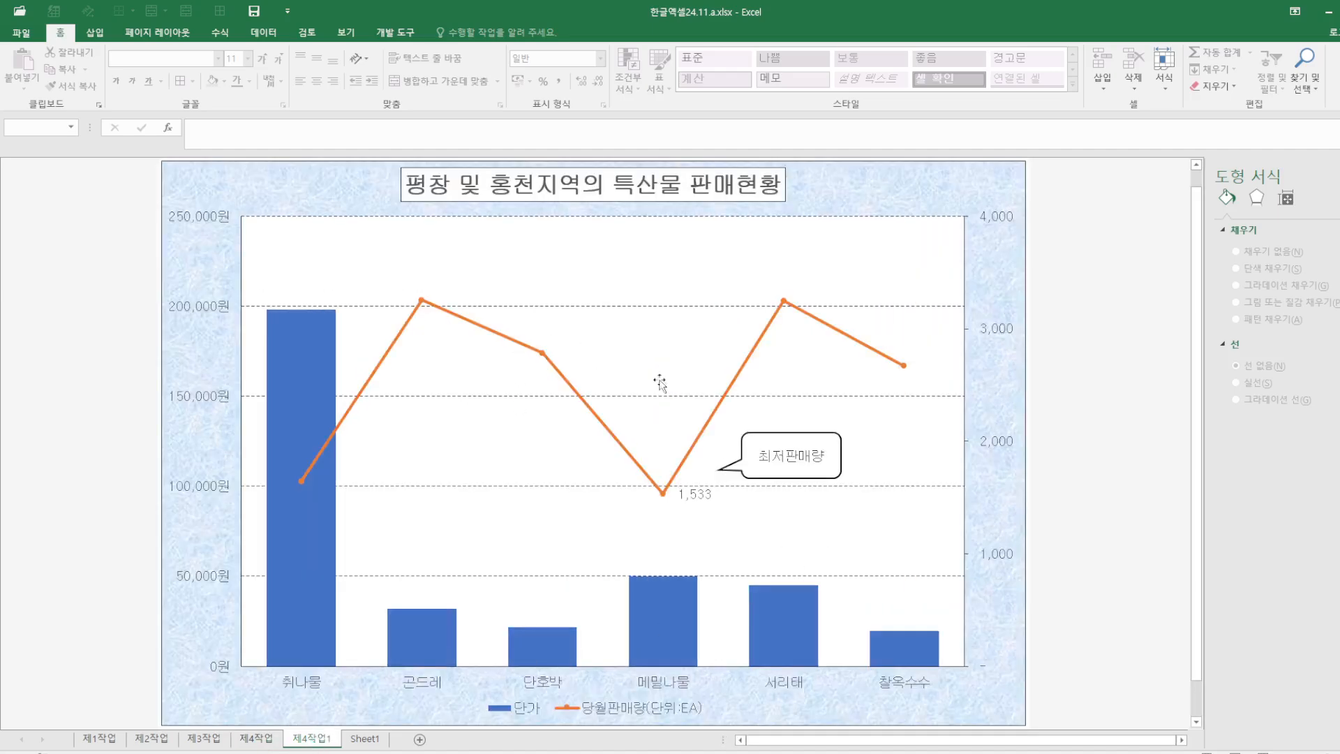
left_click(545, 359)
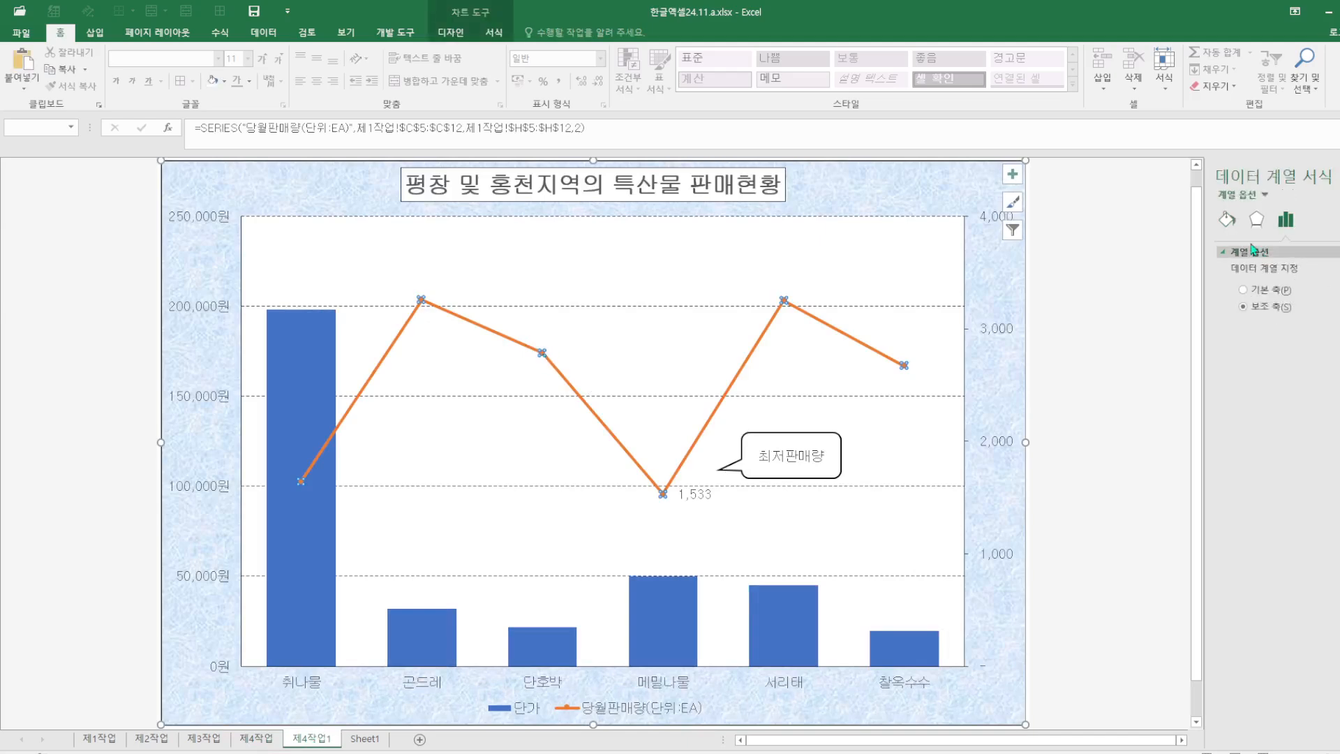
left_click(1226, 220)
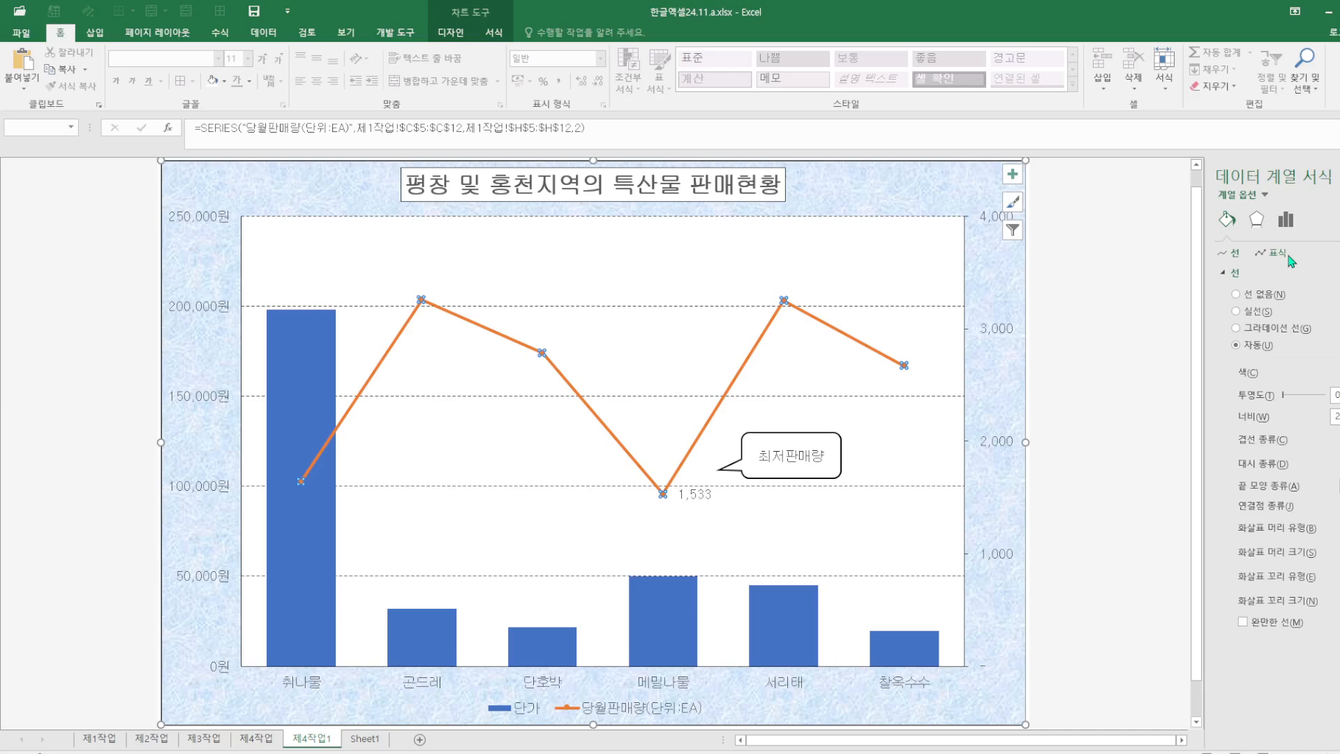
left_click(1277, 253)
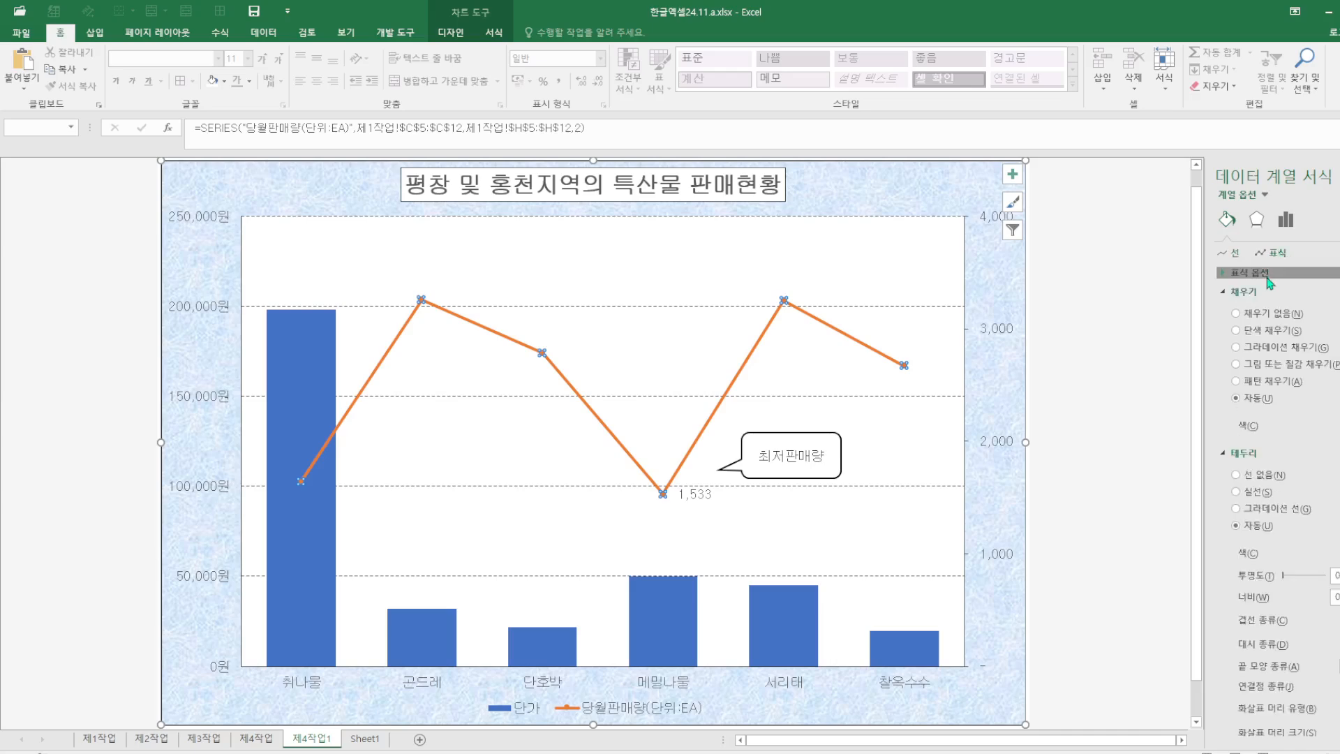
left_click(1265, 327)
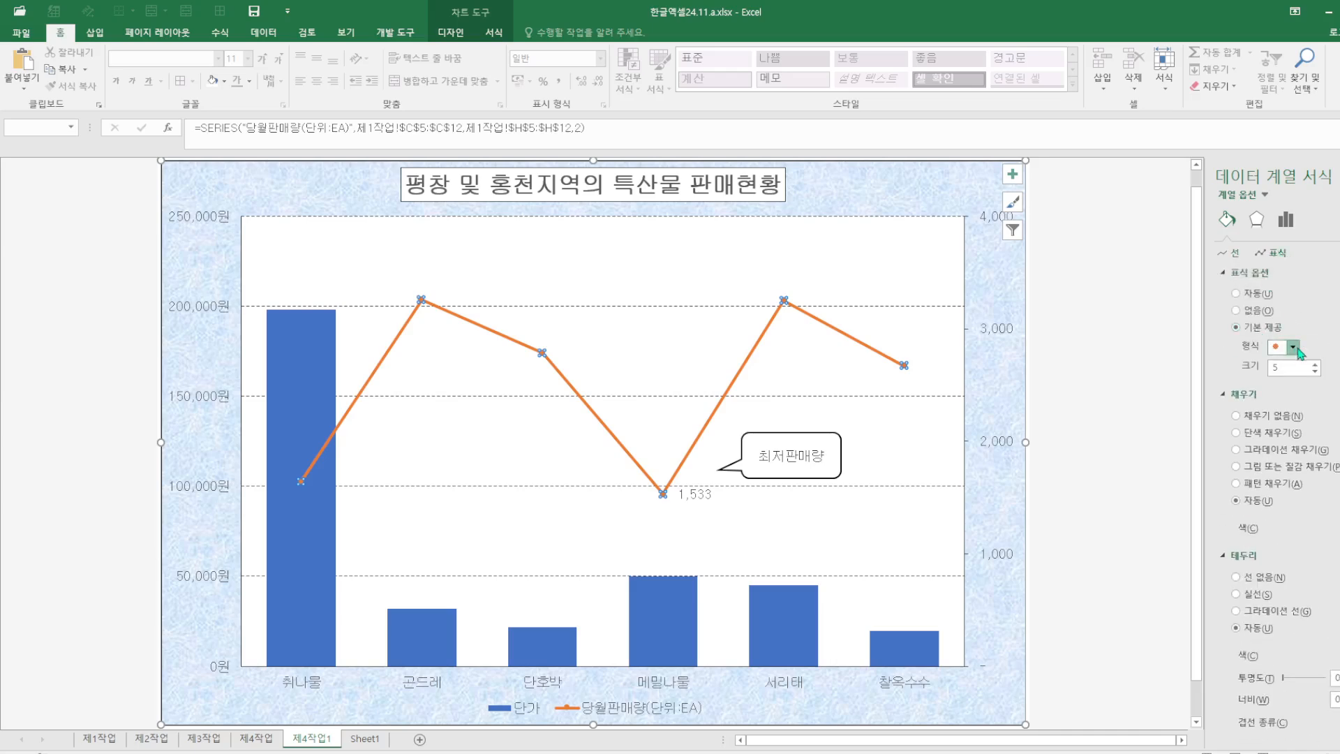
left_click(1293, 347)
left_click(1282, 378)
double_click(1275, 368)
key("Return")
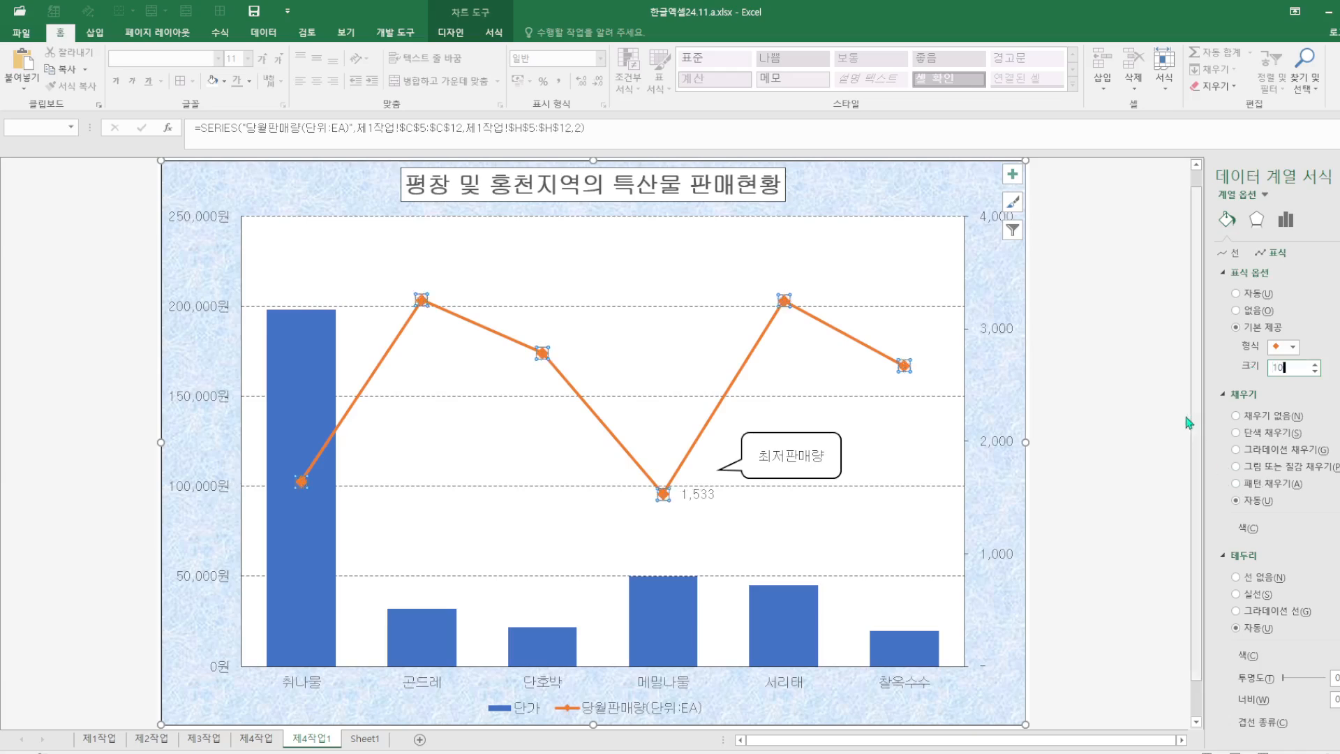
left_click(1135, 413)
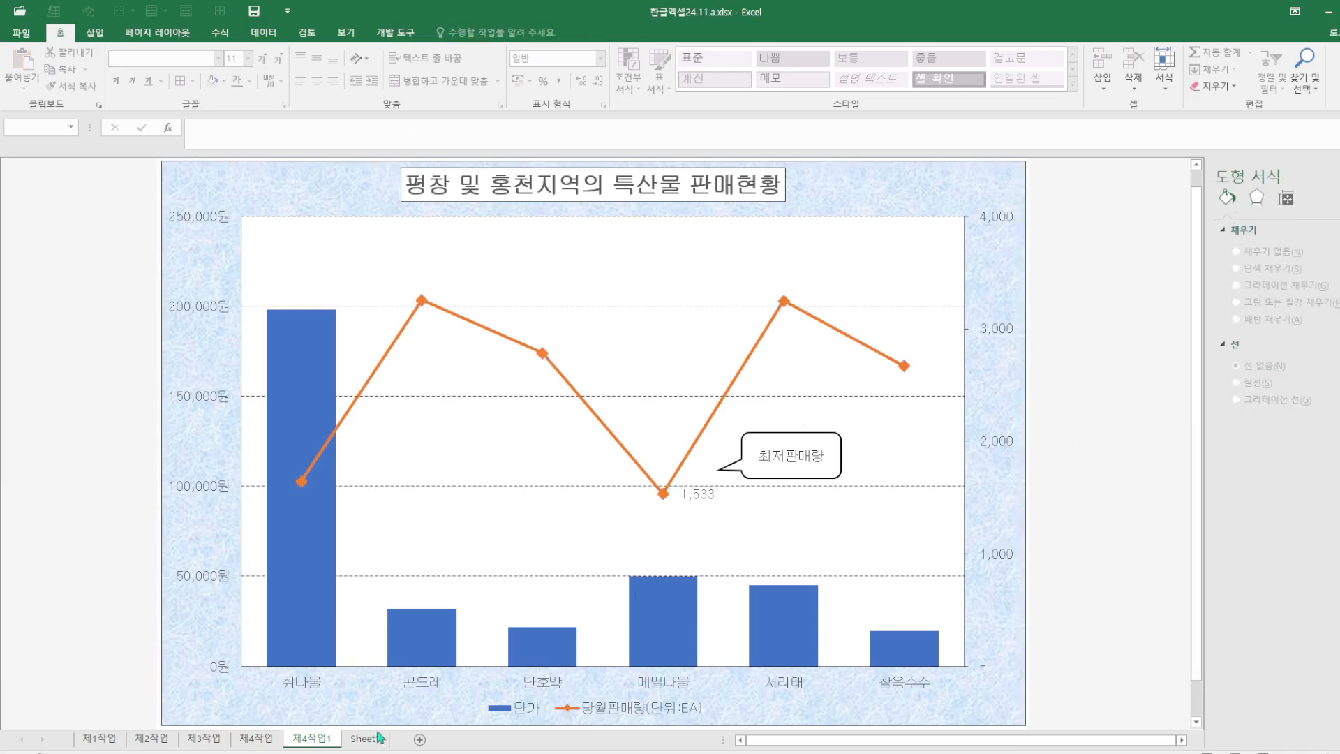
Step: Compare the 제4작업1 chart with the 제4작업 reference chart and review the finished table on the 제1작업 sheet
left_click(264, 740)
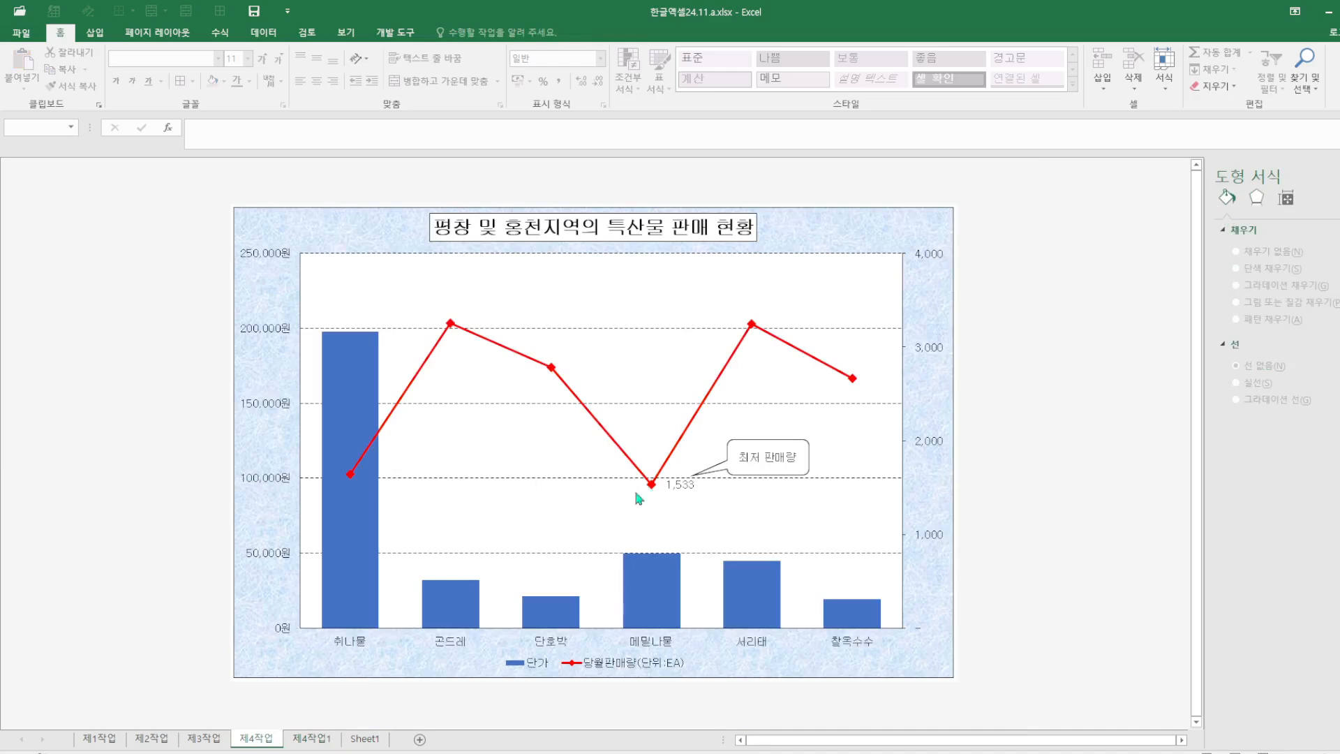
left_click(315, 741)
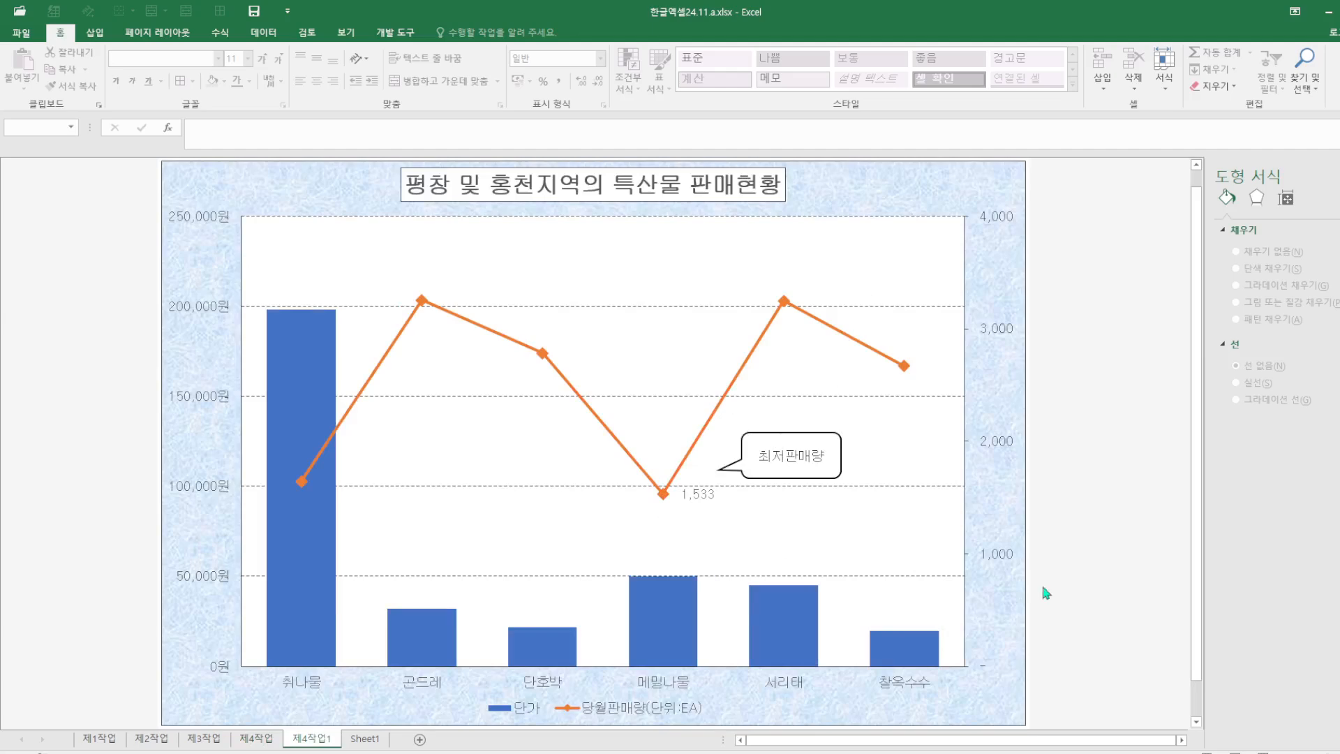
left_click(103, 742)
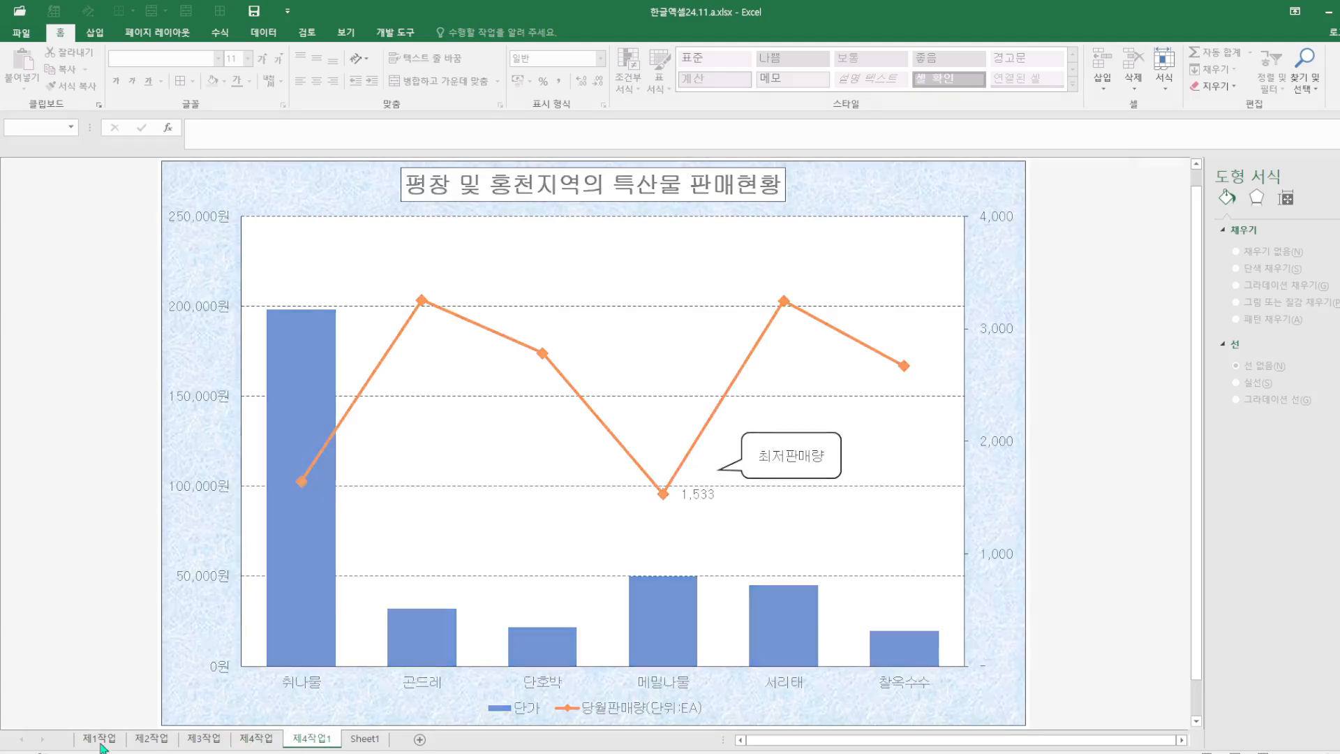
scroll(827, 535, "up", 1)
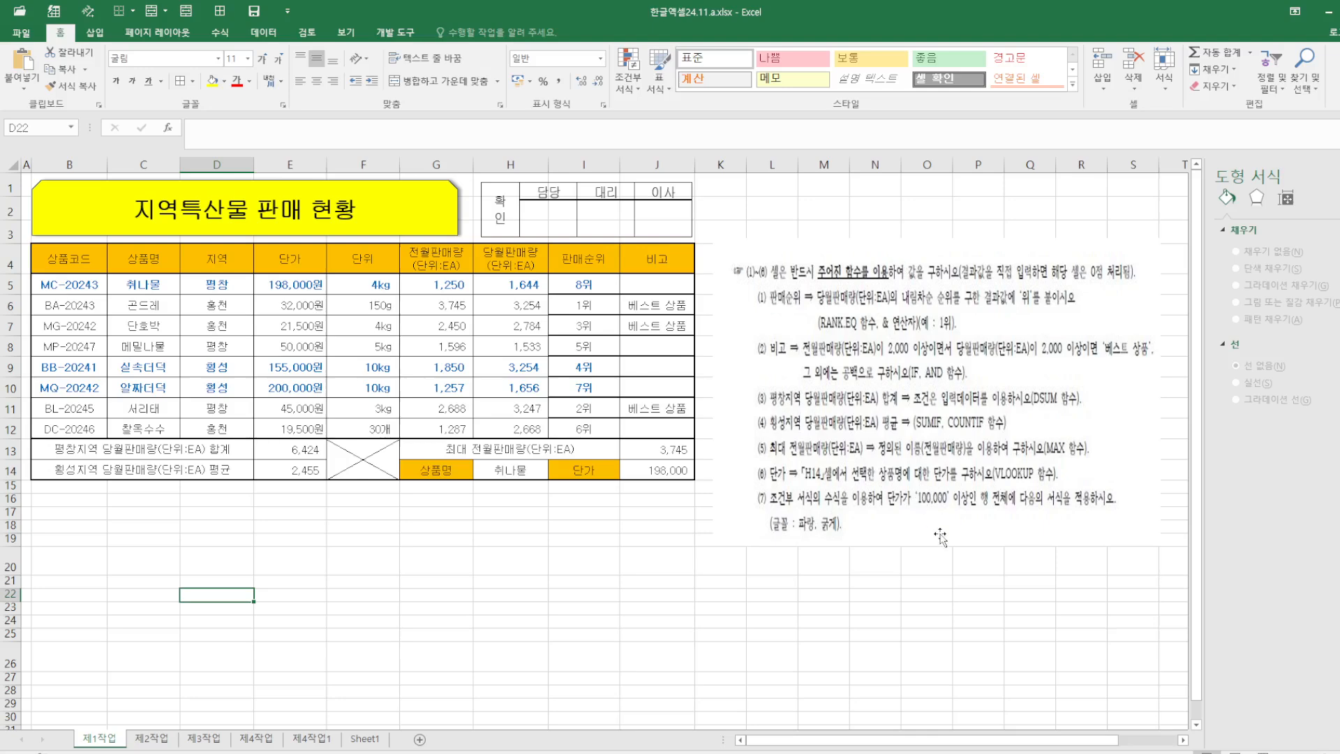
Step: Add borders to the range B11:H11 on the 제2작업 sheet and save the workbook
left_click(154, 738)
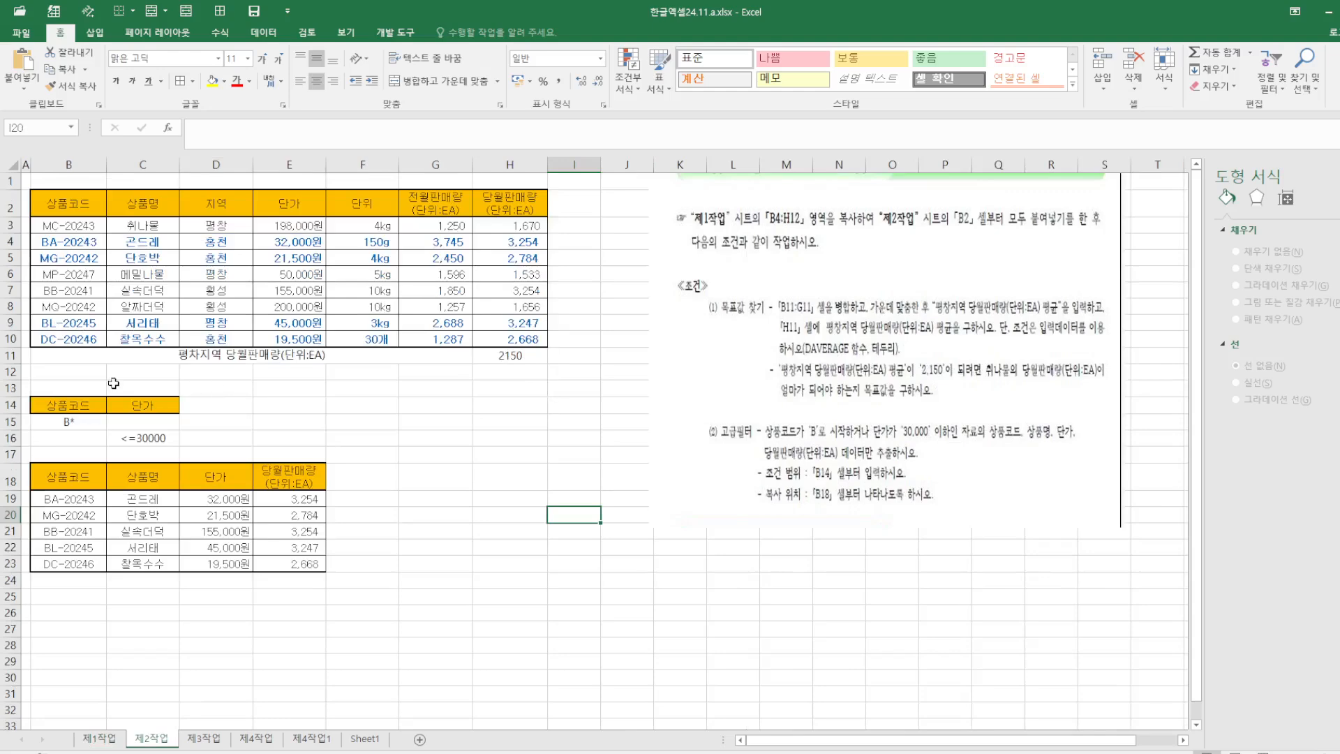
left_click_drag(57, 356, 506, 357)
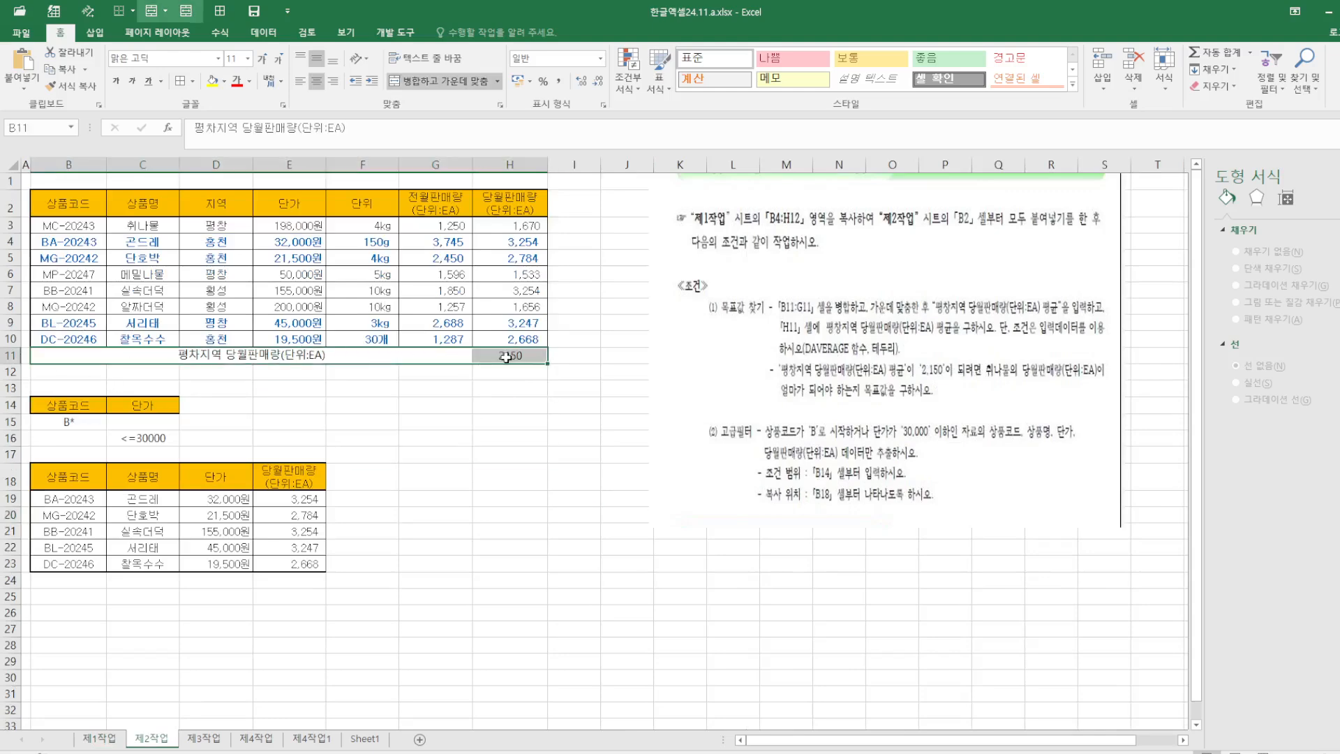
left_click(646, 547)
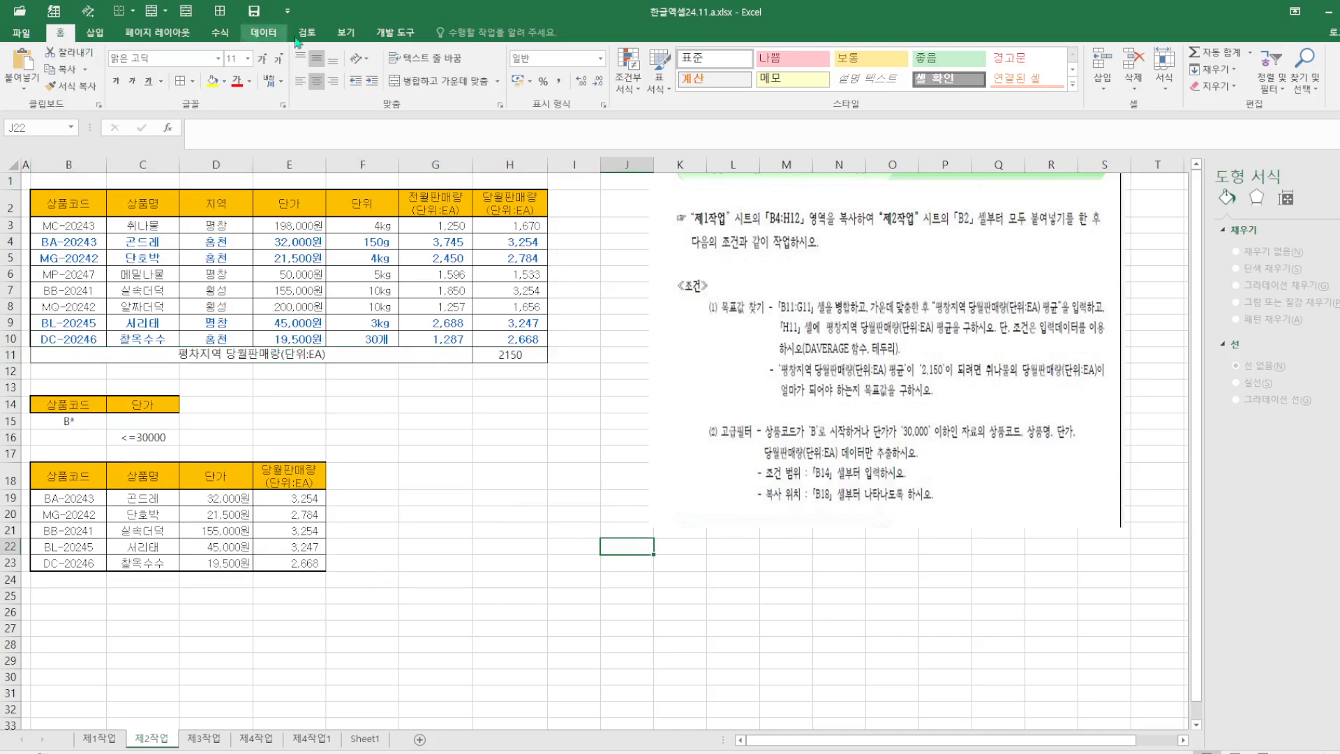
left_click(252, 15)
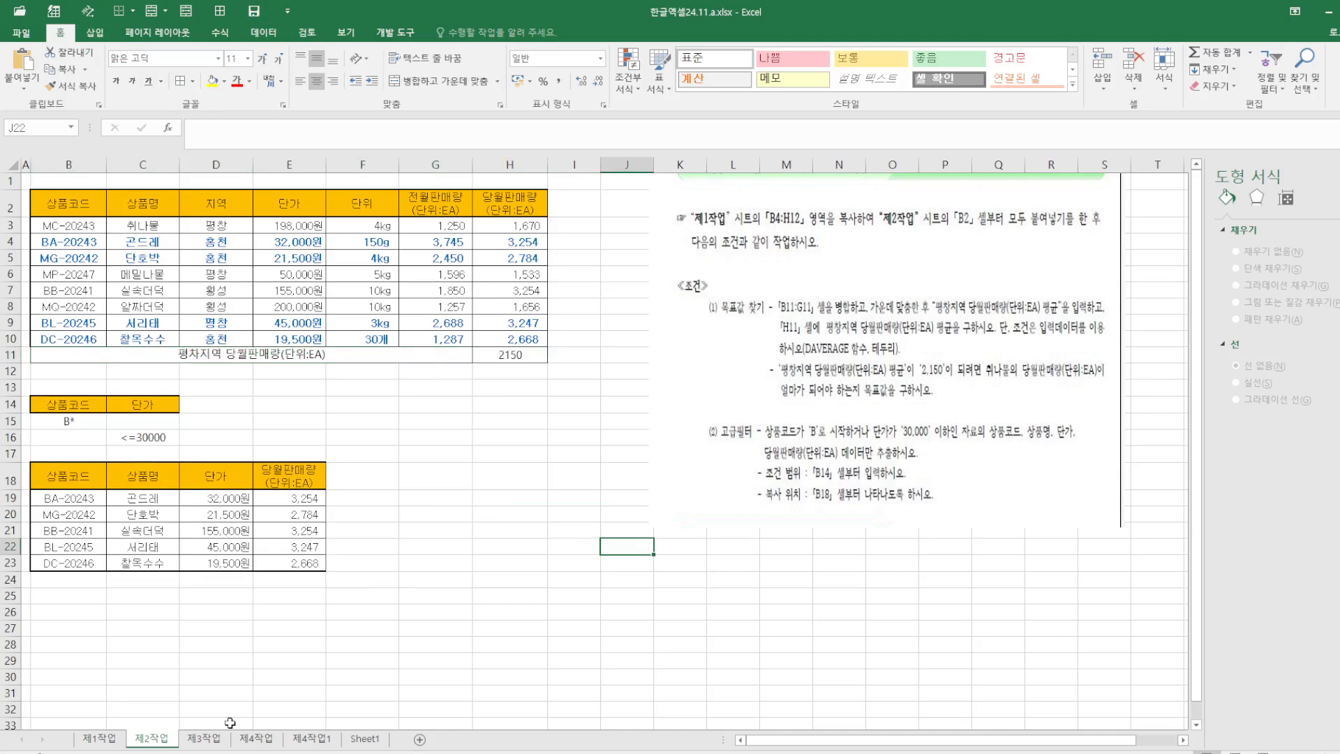
Step: Check the 제3작업 and 제4작업1 sheets, return to the 제1작업 sheet and save the workbook
left_click(204, 738)
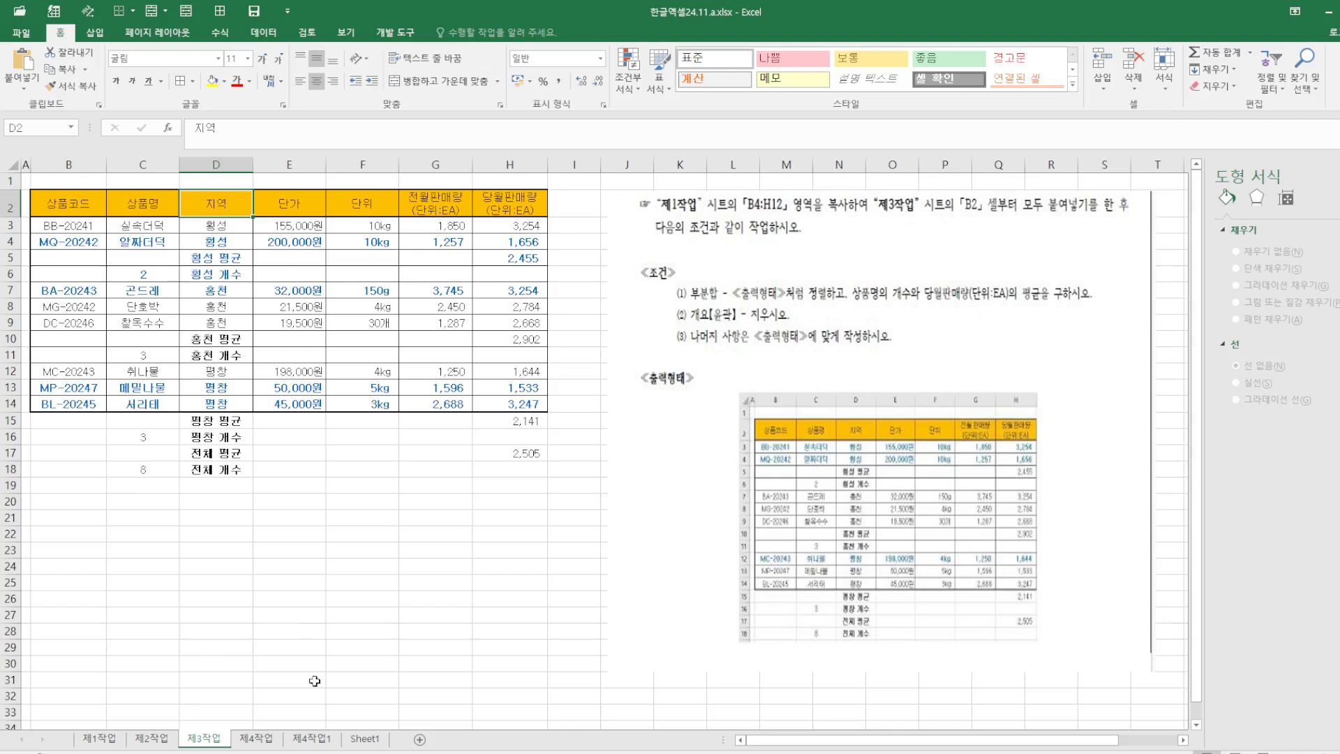
left_click(329, 742)
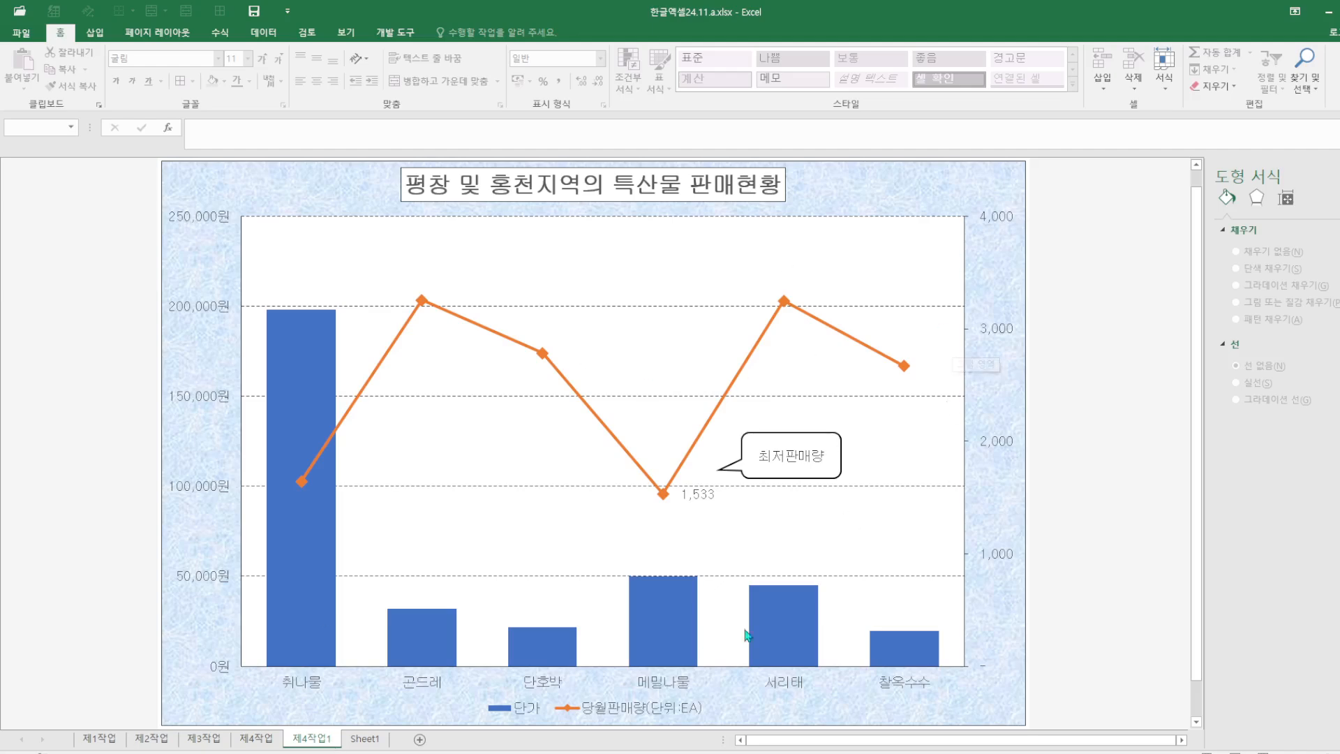
left_click(108, 741)
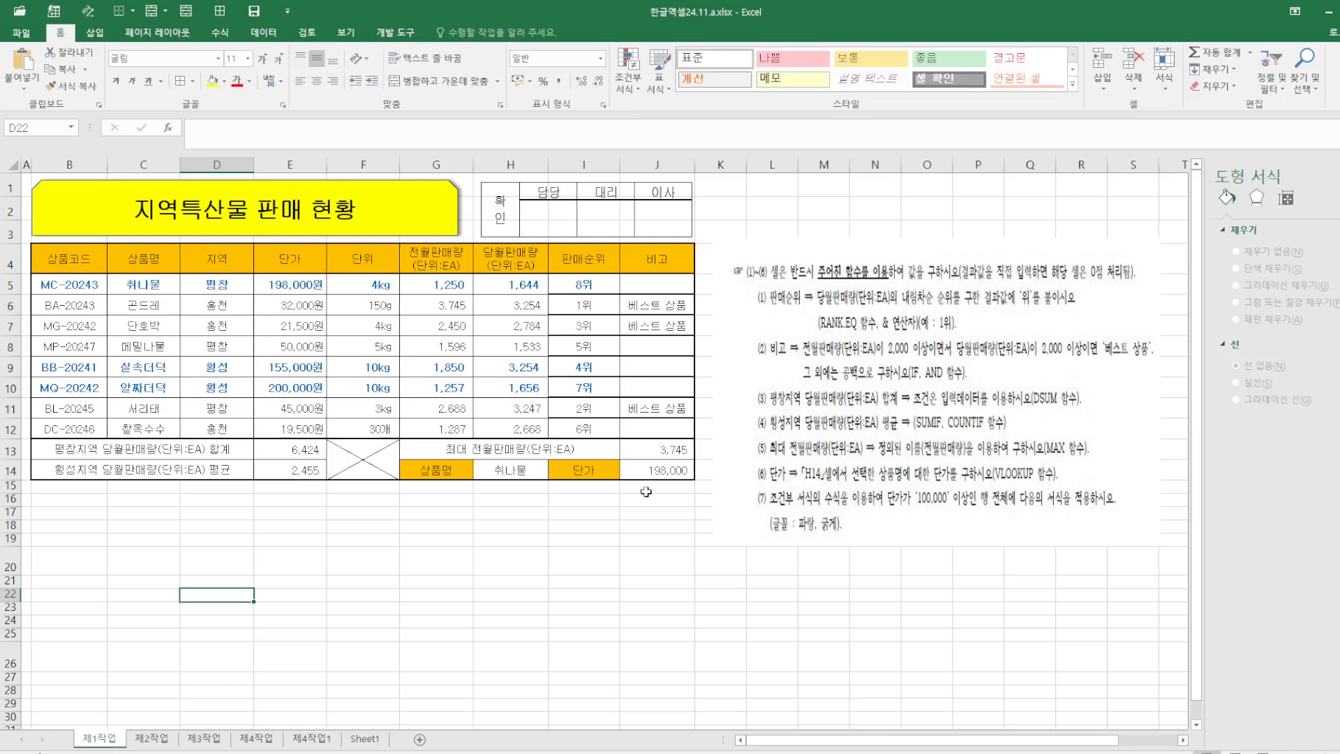
left_click(253, 14)
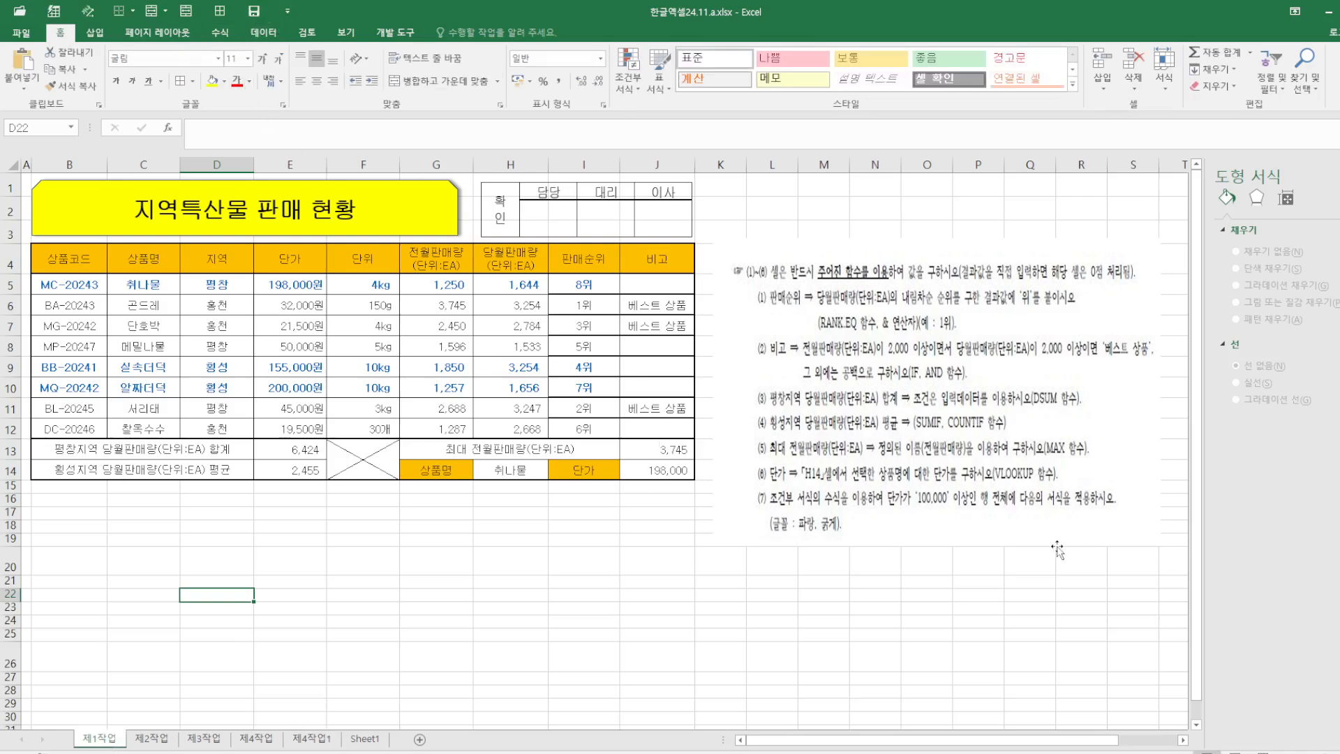